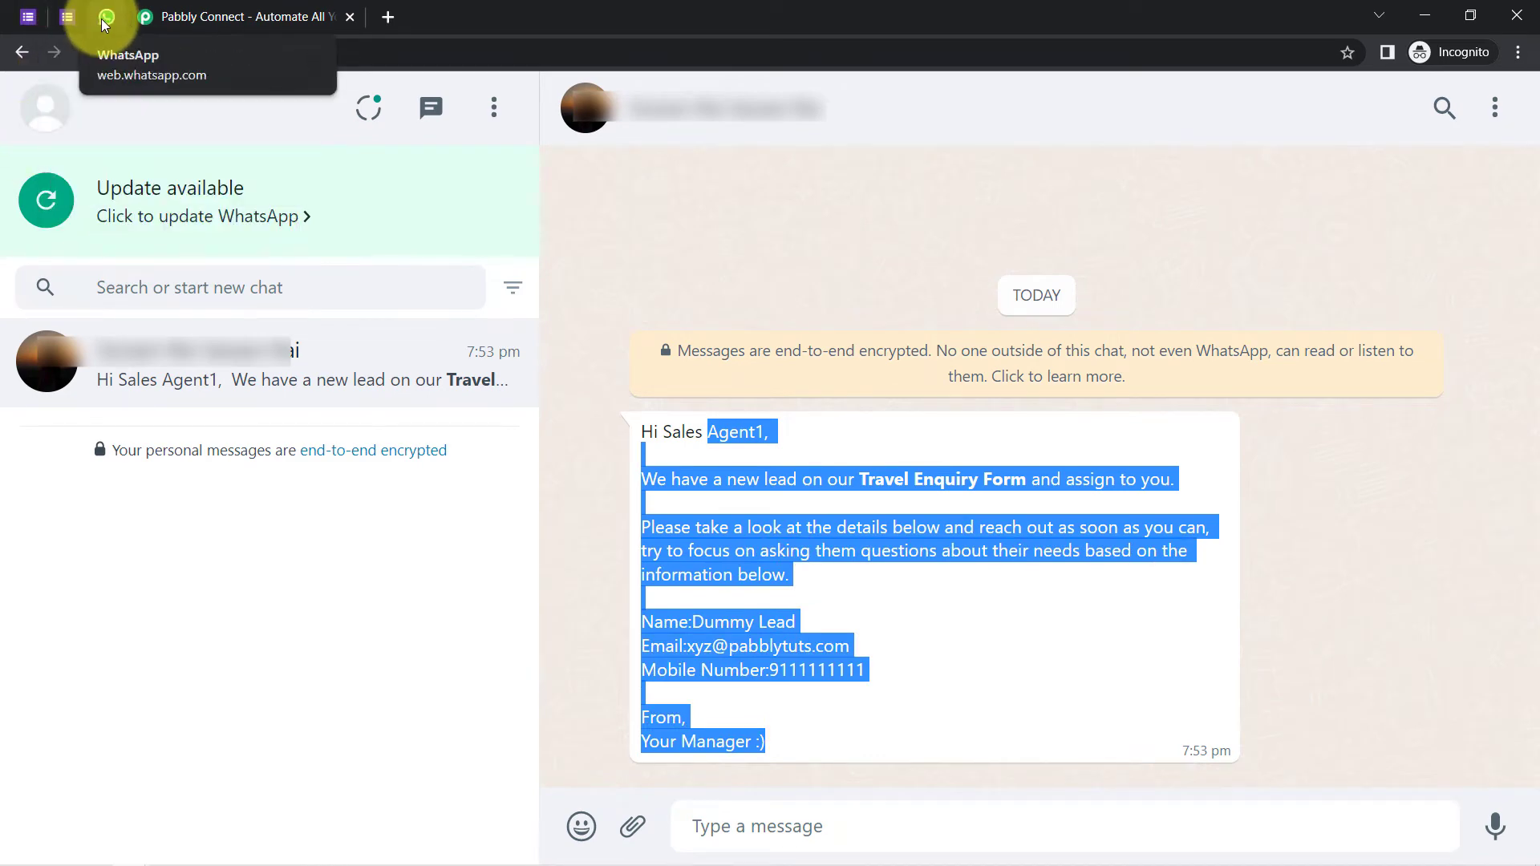
# Switch to the Pabbly Connect website, sign in to the account and open the Pabbly Connect dashboard
pyautogui.click(175, 17)
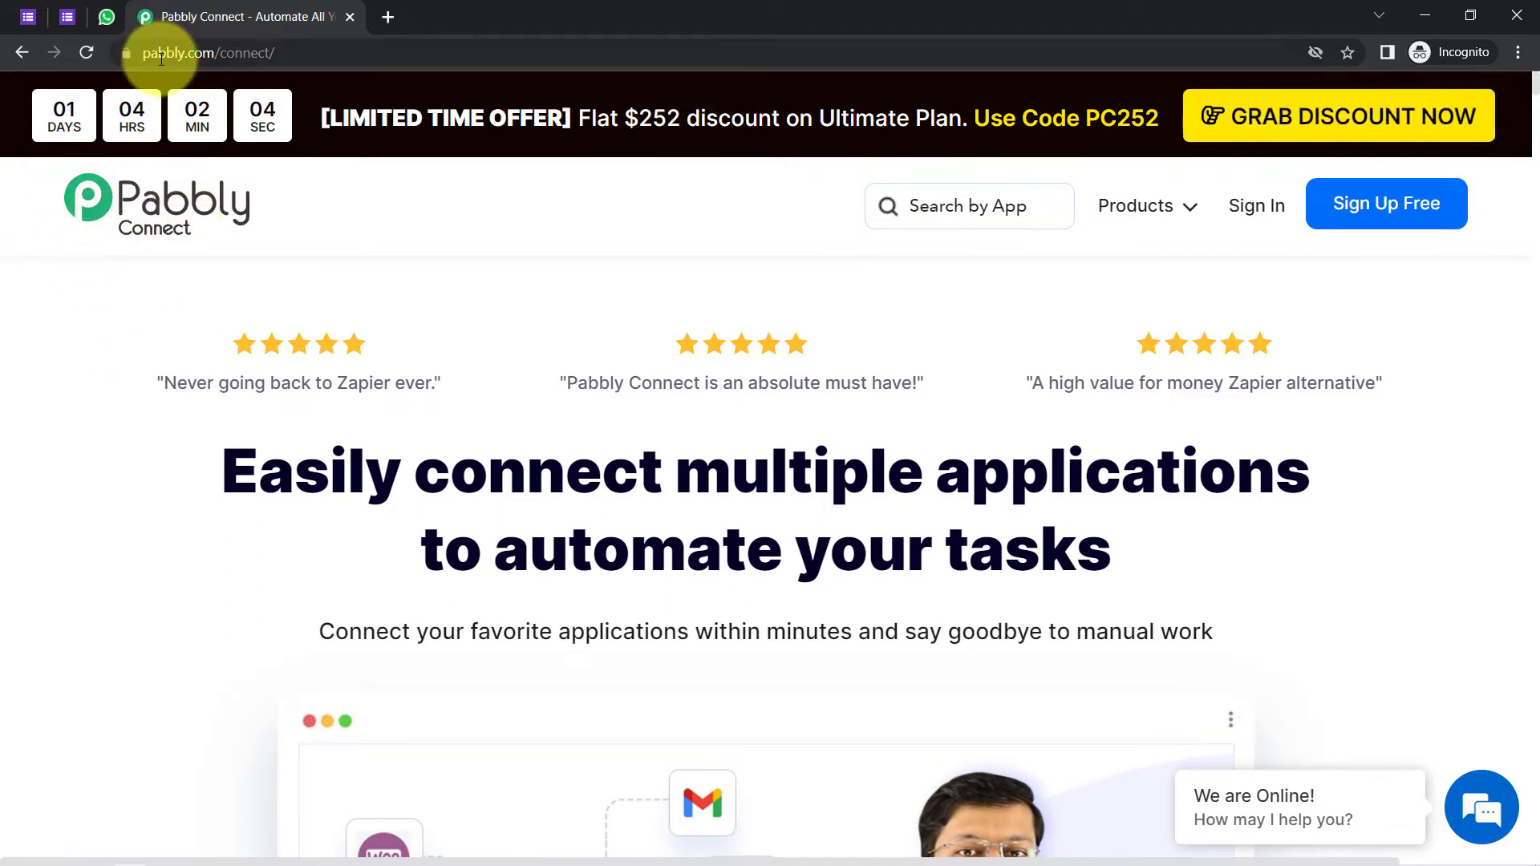
pyautogui.moveTo(158, 53); pyautogui.dragTo(289, 64)
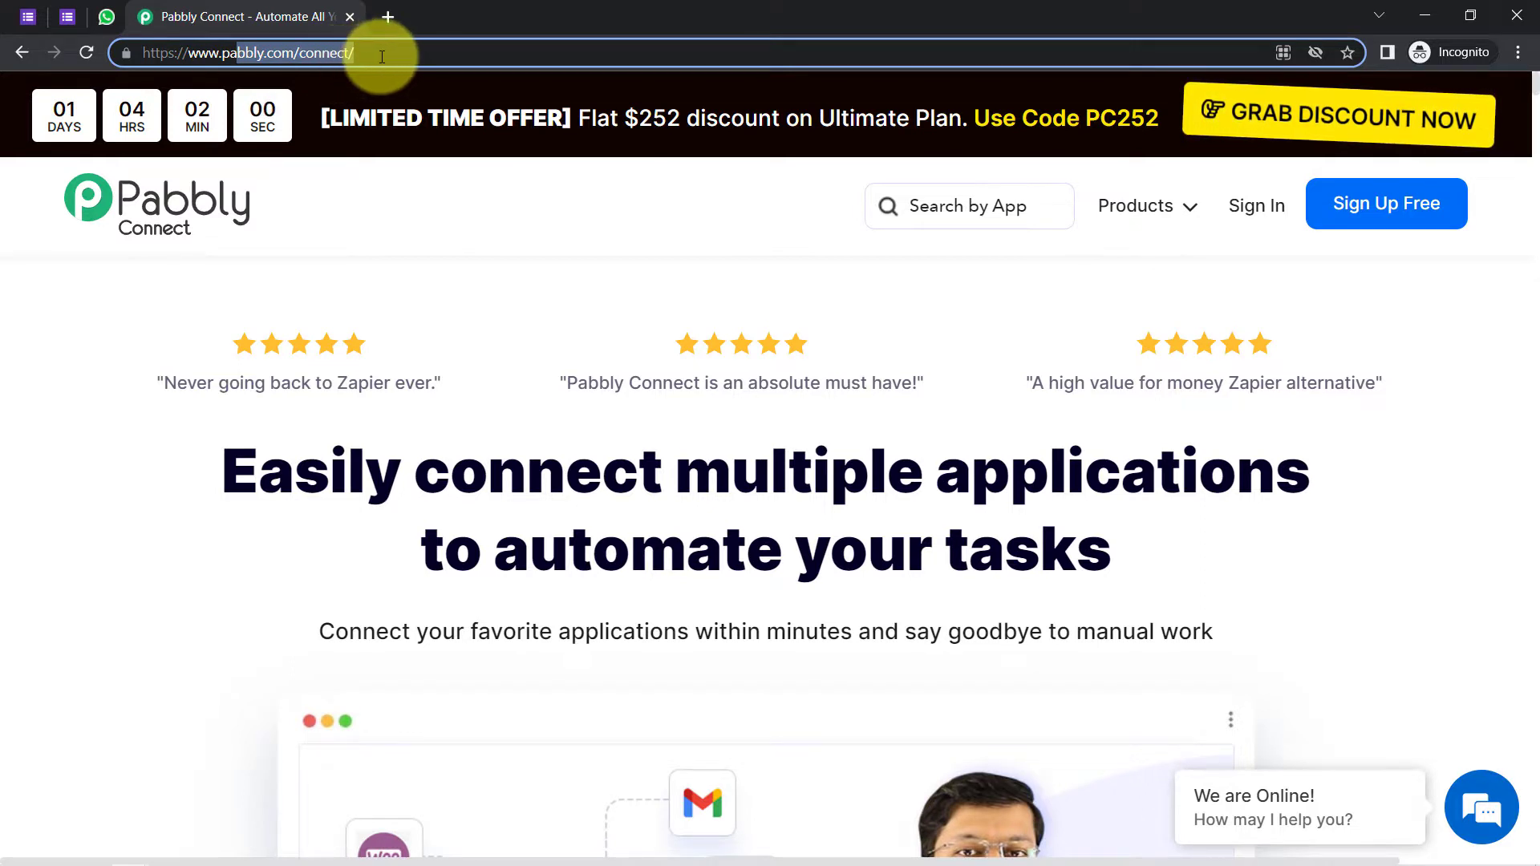
pyautogui.click(329, 51)
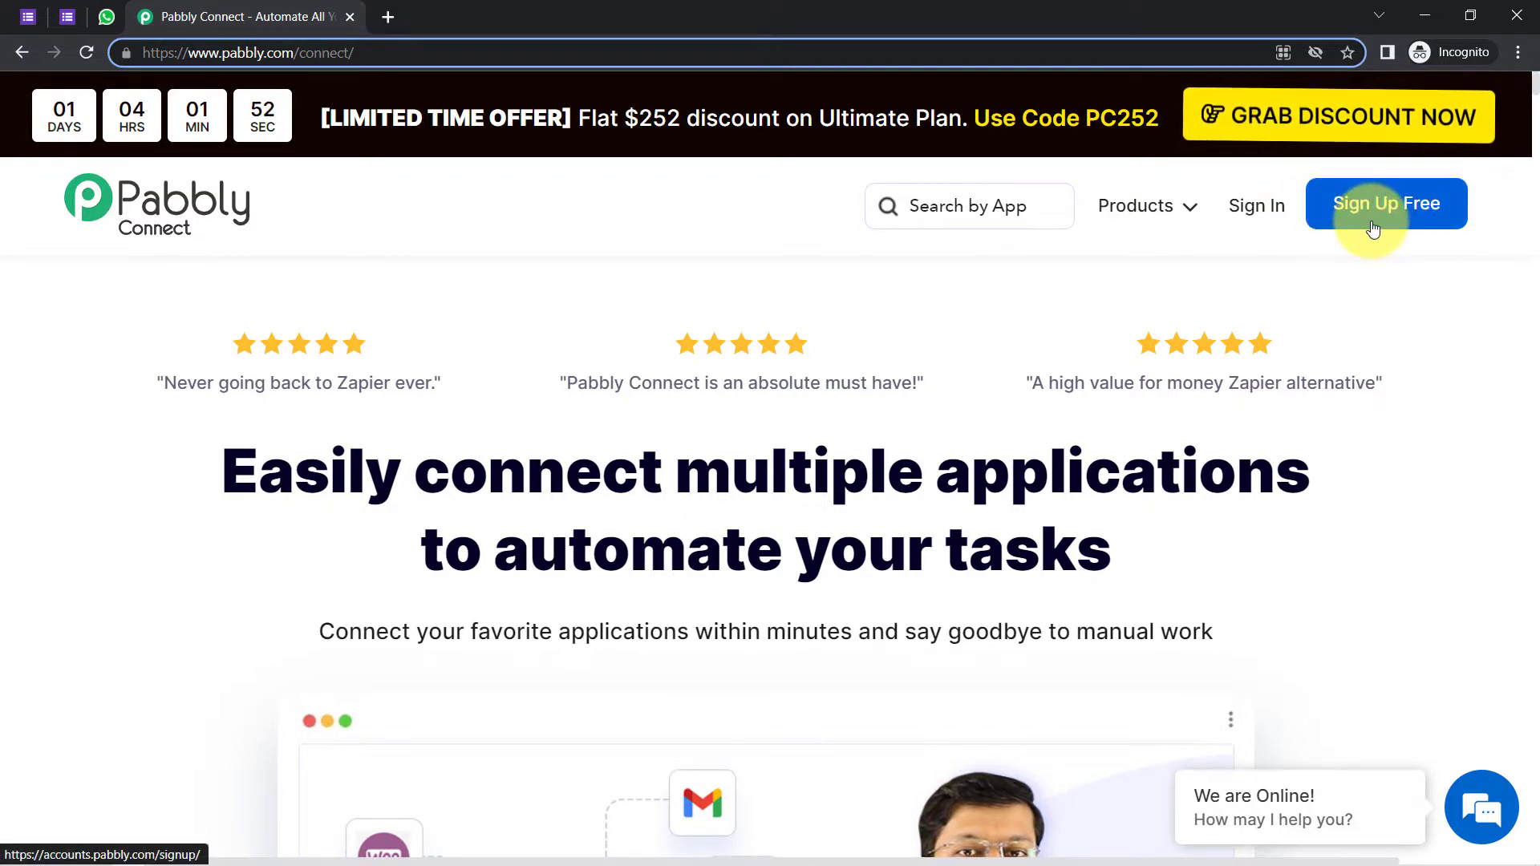
pyautogui.click(1240, 218)
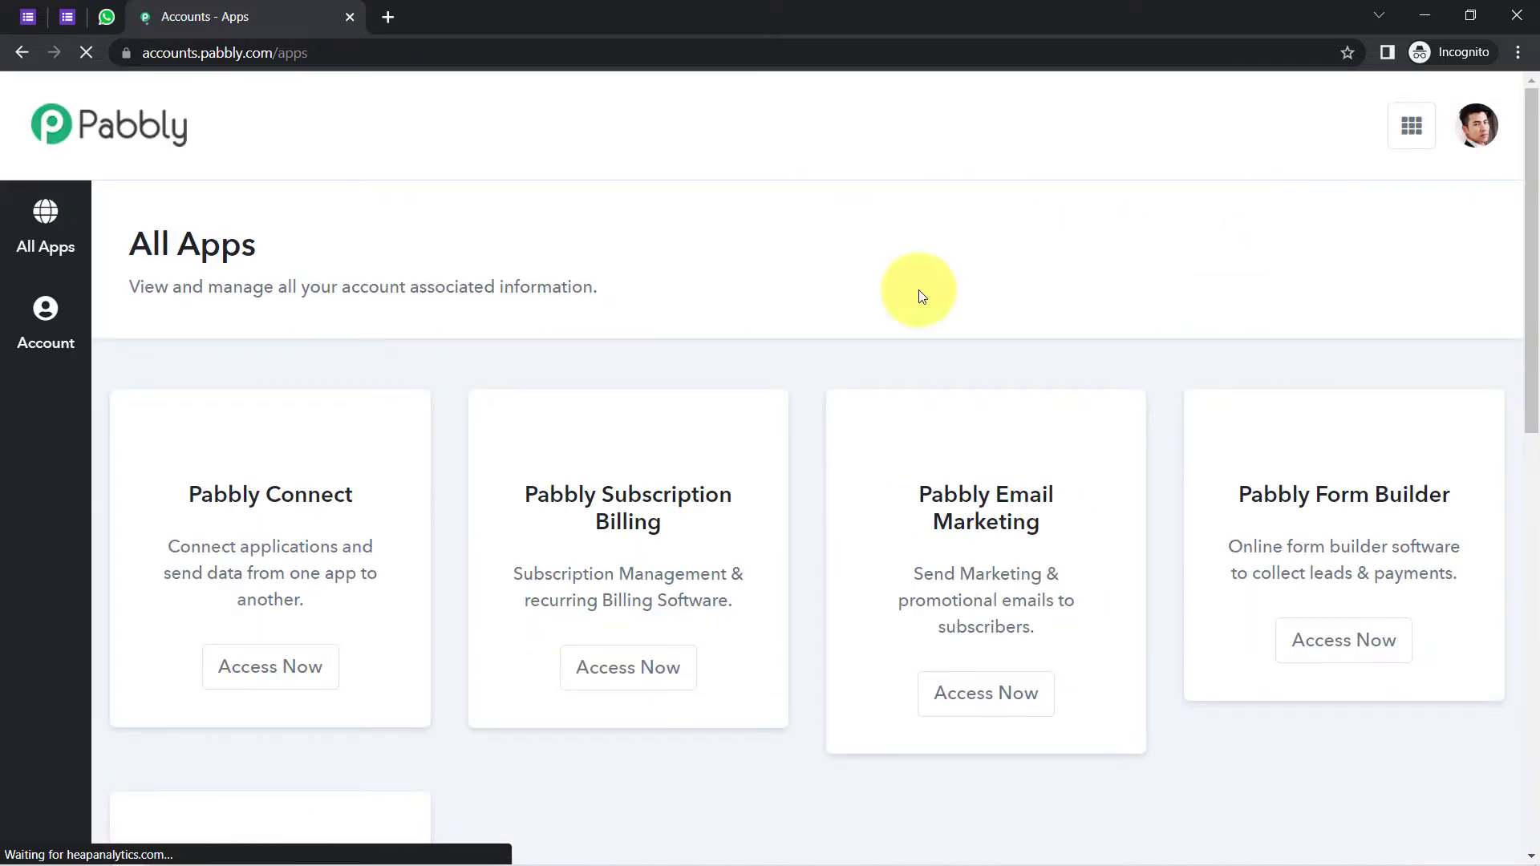
pyautogui.click(266, 696)
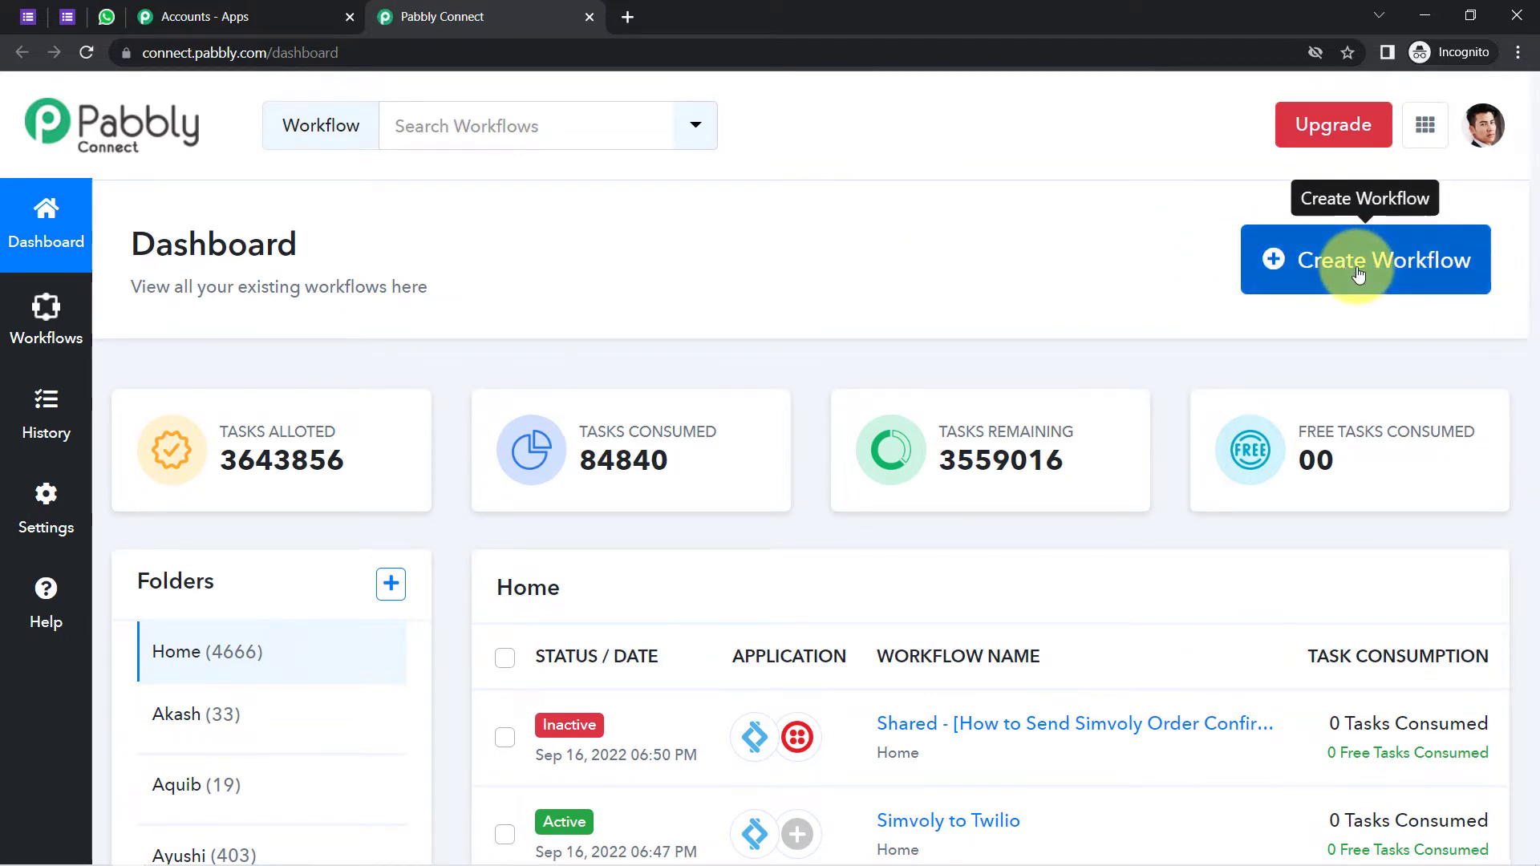
# Create a new workflow named "Send Google Forms Leads to Team on WhatsApp"
pyautogui.click(1359, 274)
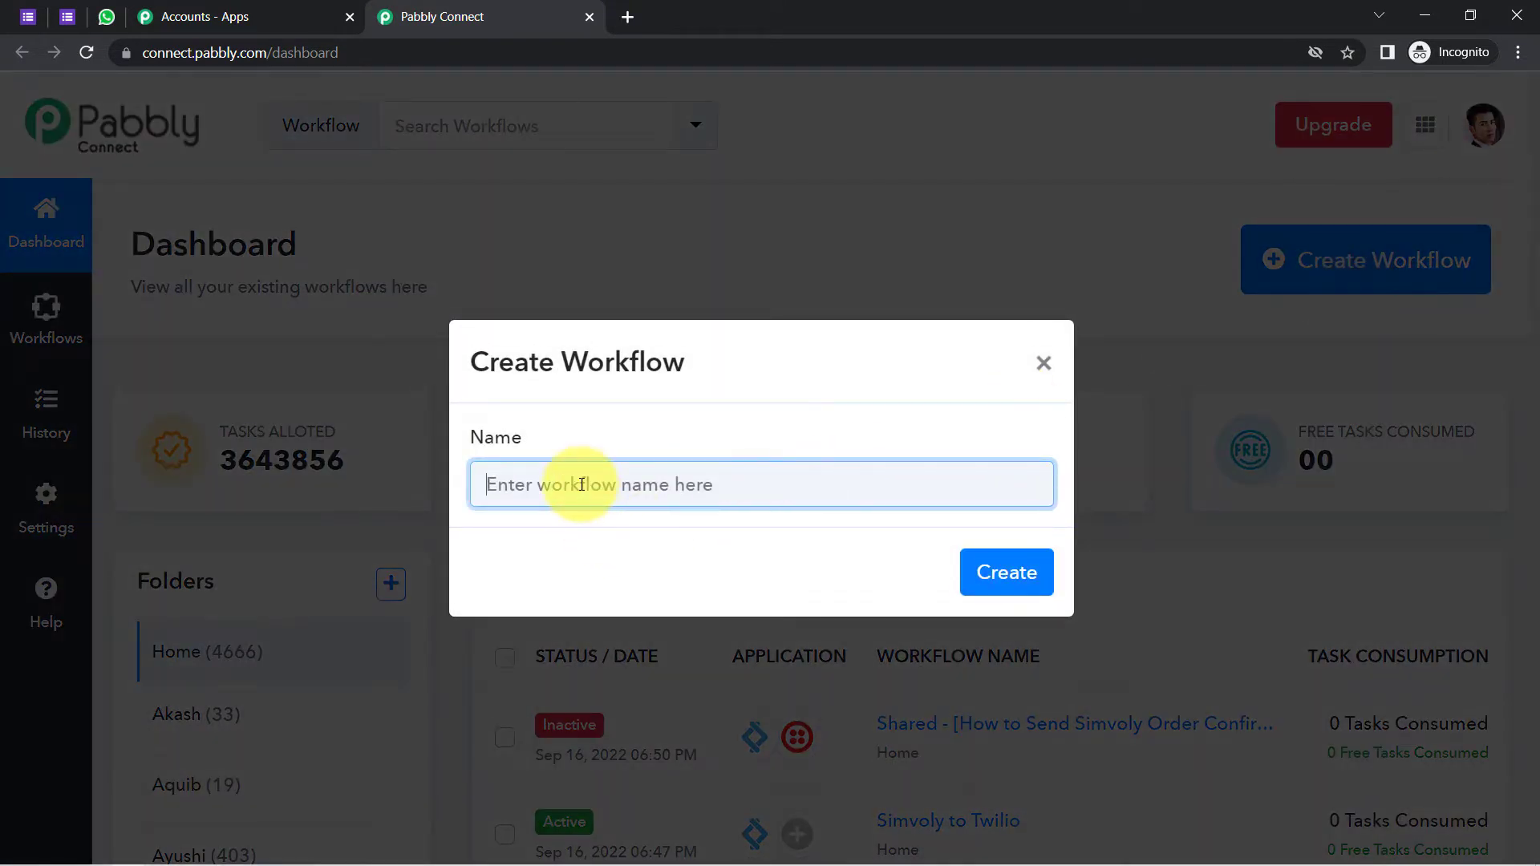
pyautogui.write('Send aGoogle Forms Leads to Team on WhatsApp')
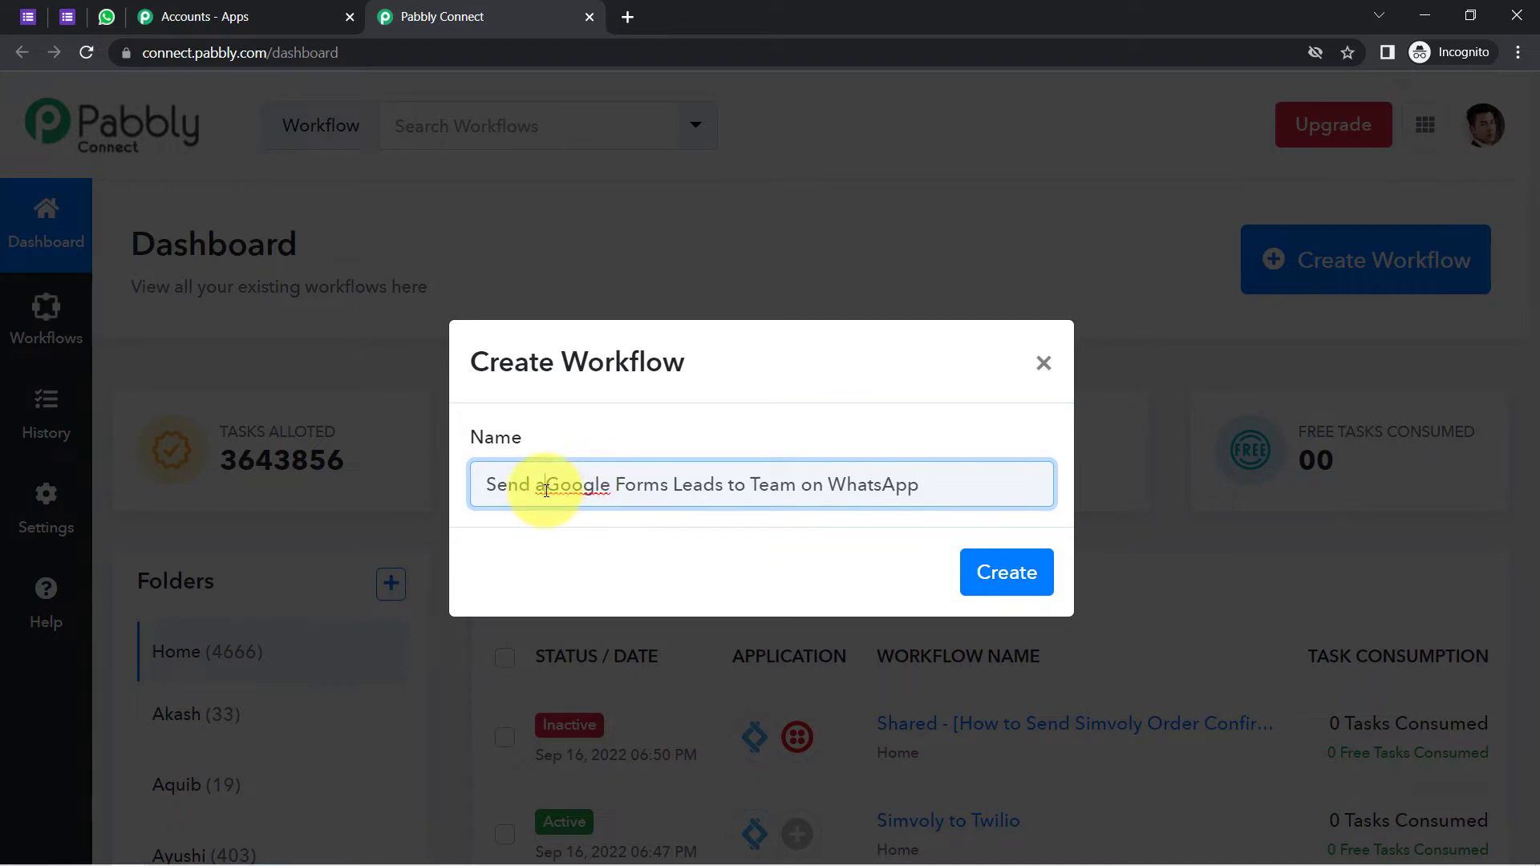
pyautogui.click(546, 490)
pyautogui.press('BackSpace')
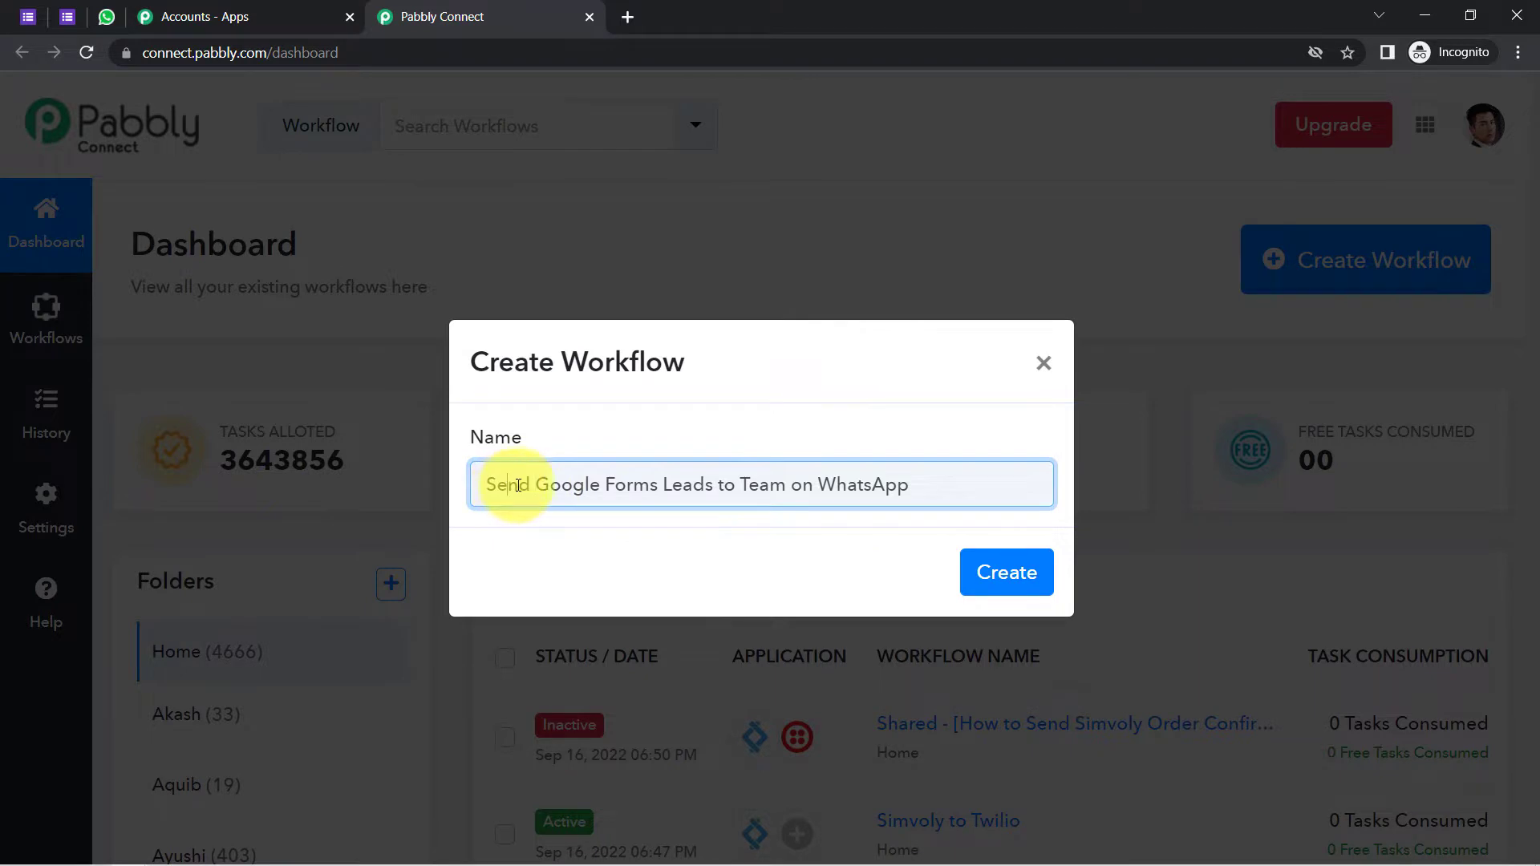
pyautogui.moveTo(518, 485); pyautogui.dragTo(921, 493)
pyautogui.click(1003, 569)
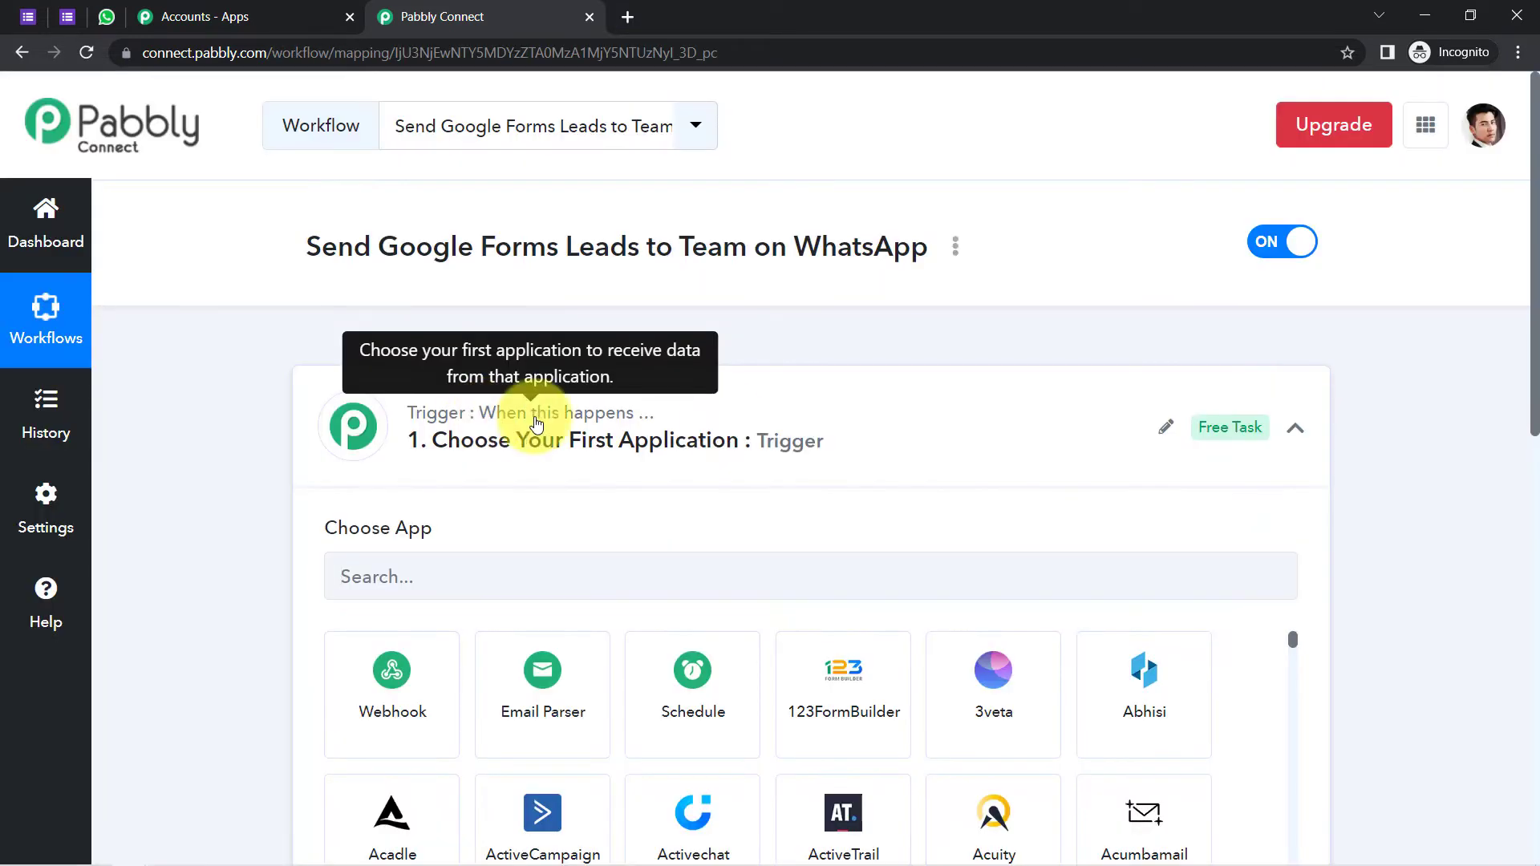
# Set the workflow's trigger application to Google Forms with the New Response Received event
pyautogui.click(538, 421)
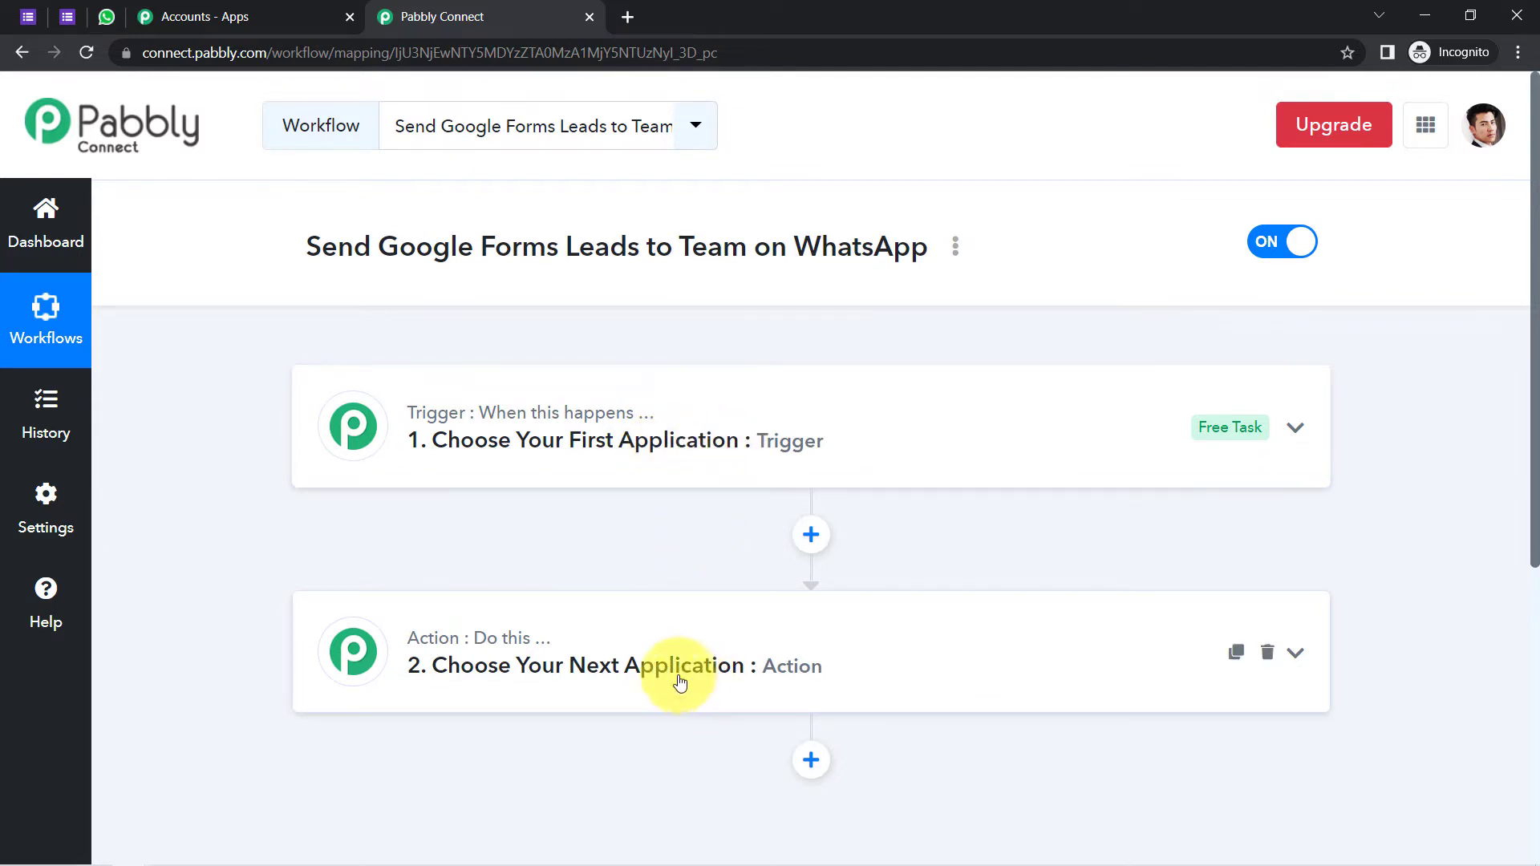
pyautogui.click(677, 440)
pyautogui.click(375, 581)
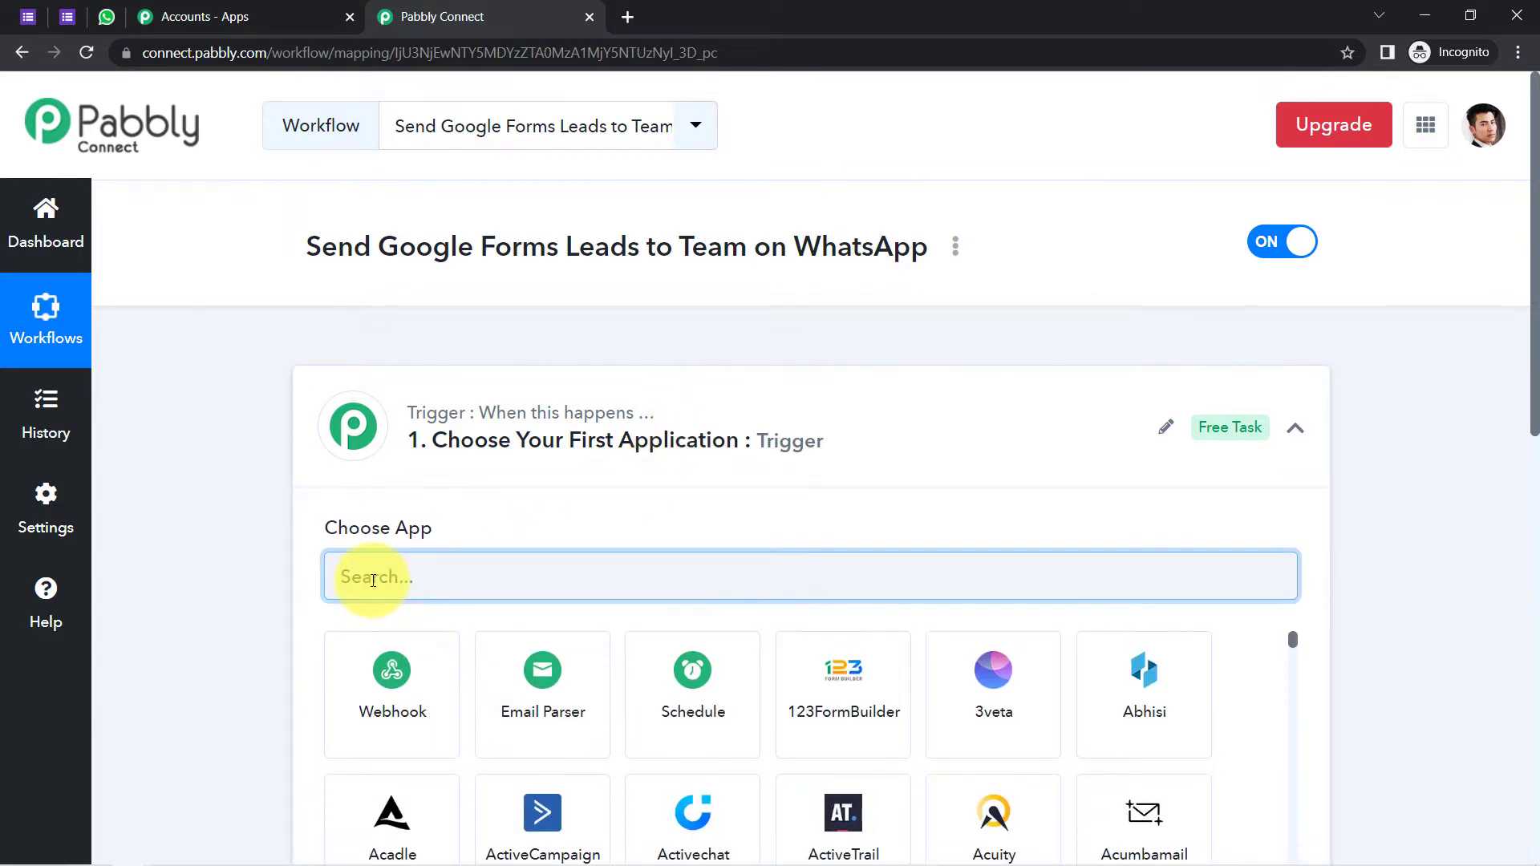
pyautogui.write('google')
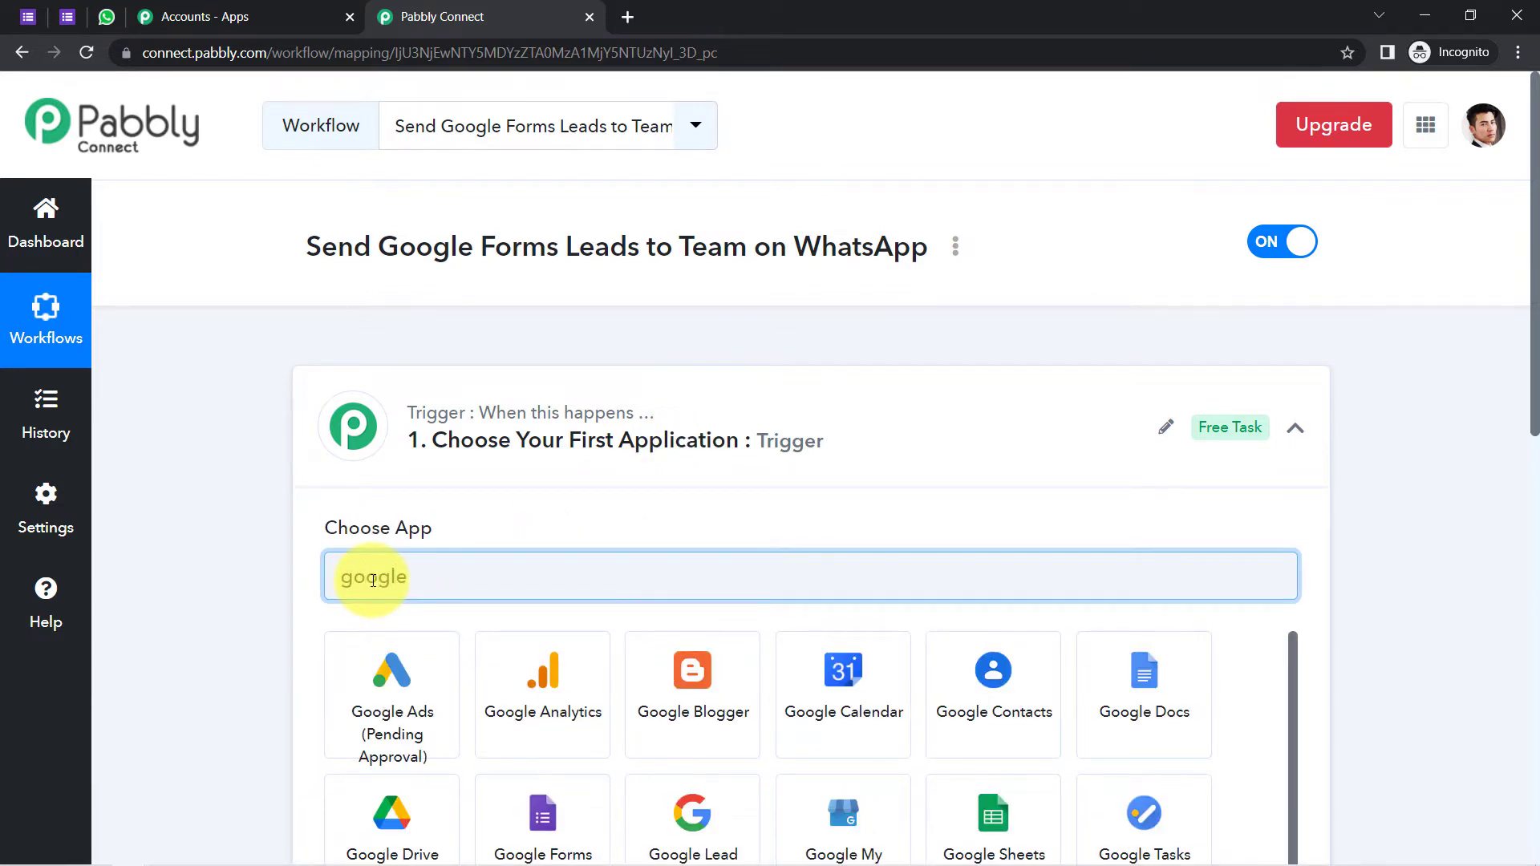
pyautogui.write(' form')
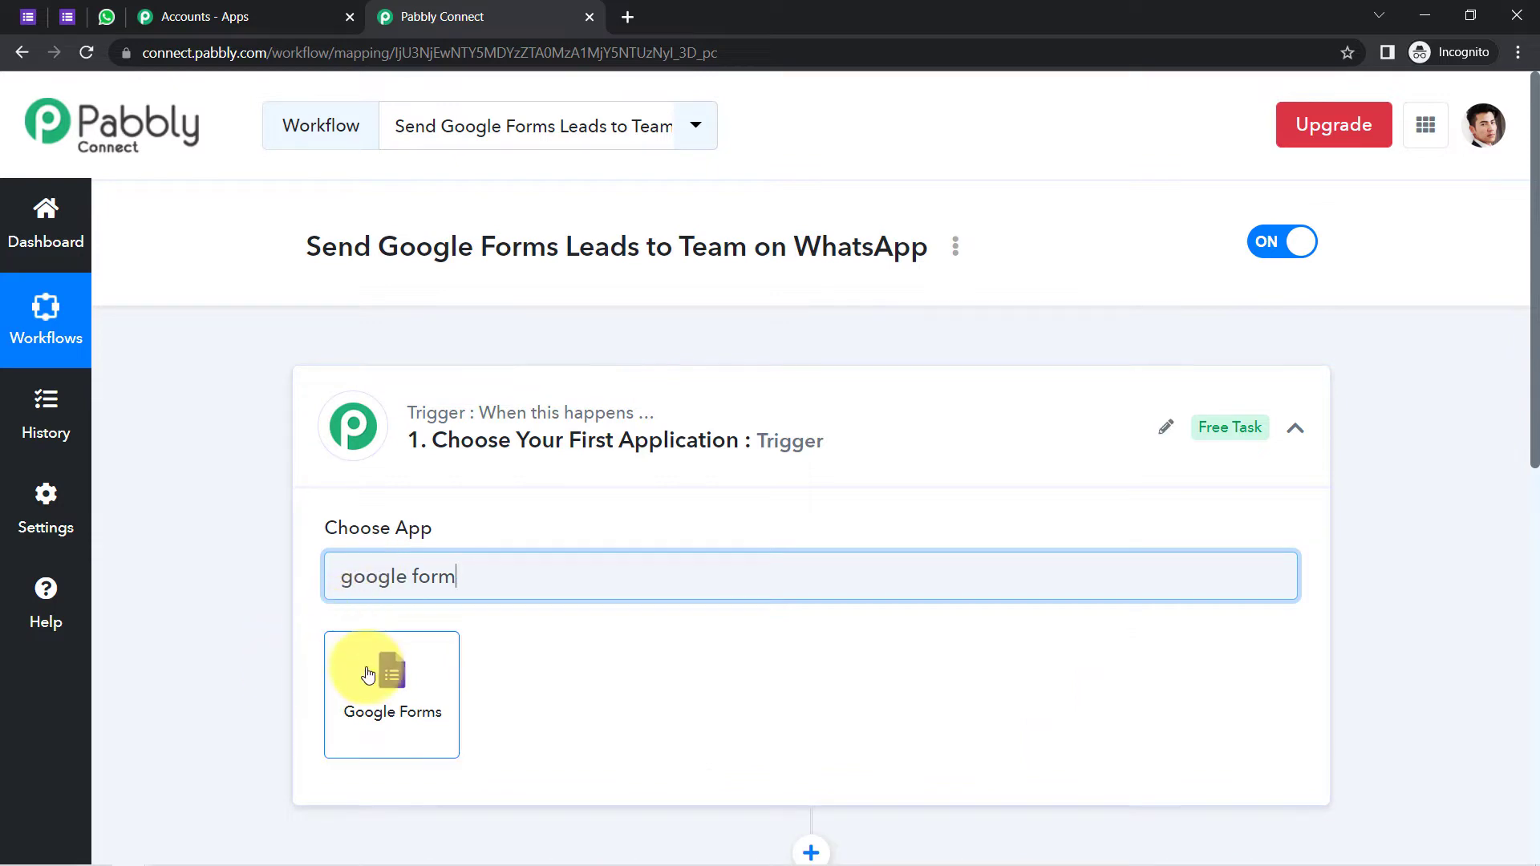
pyautogui.click(376, 672)
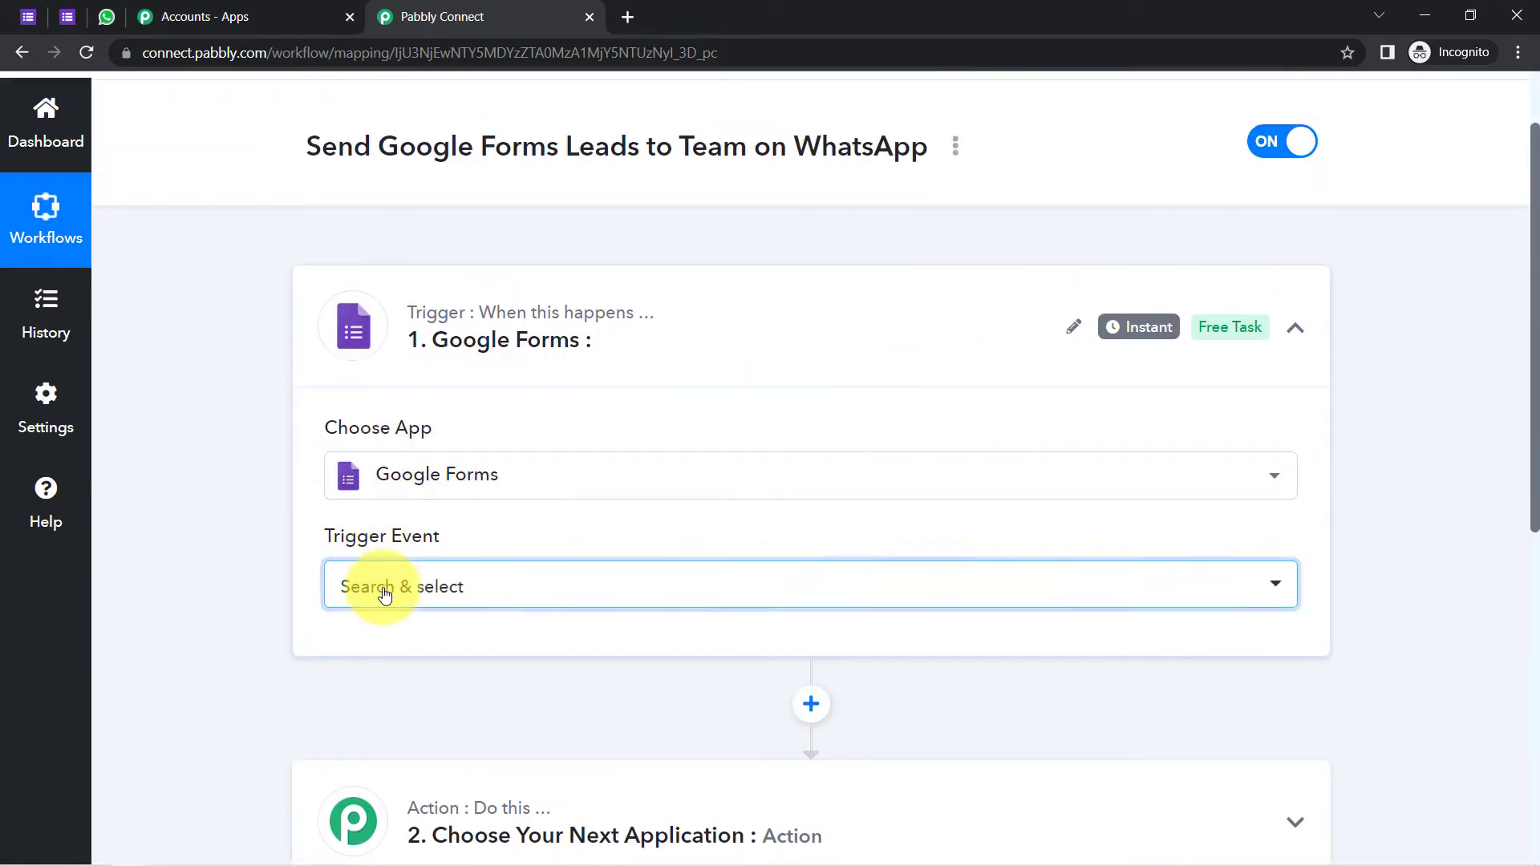
pyautogui.click(385, 592)
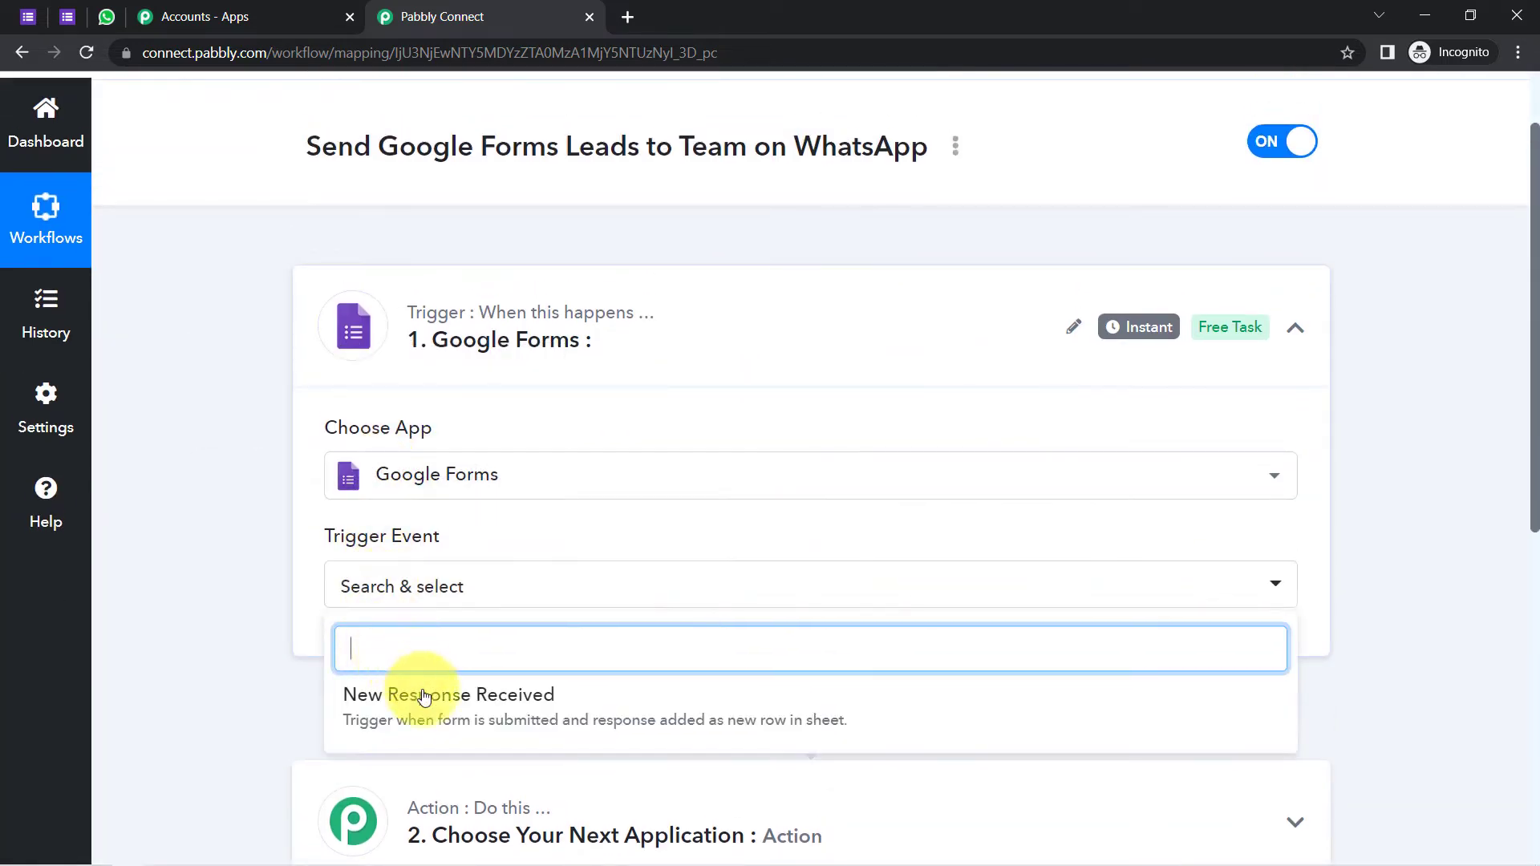
pyautogui.click(420, 716)
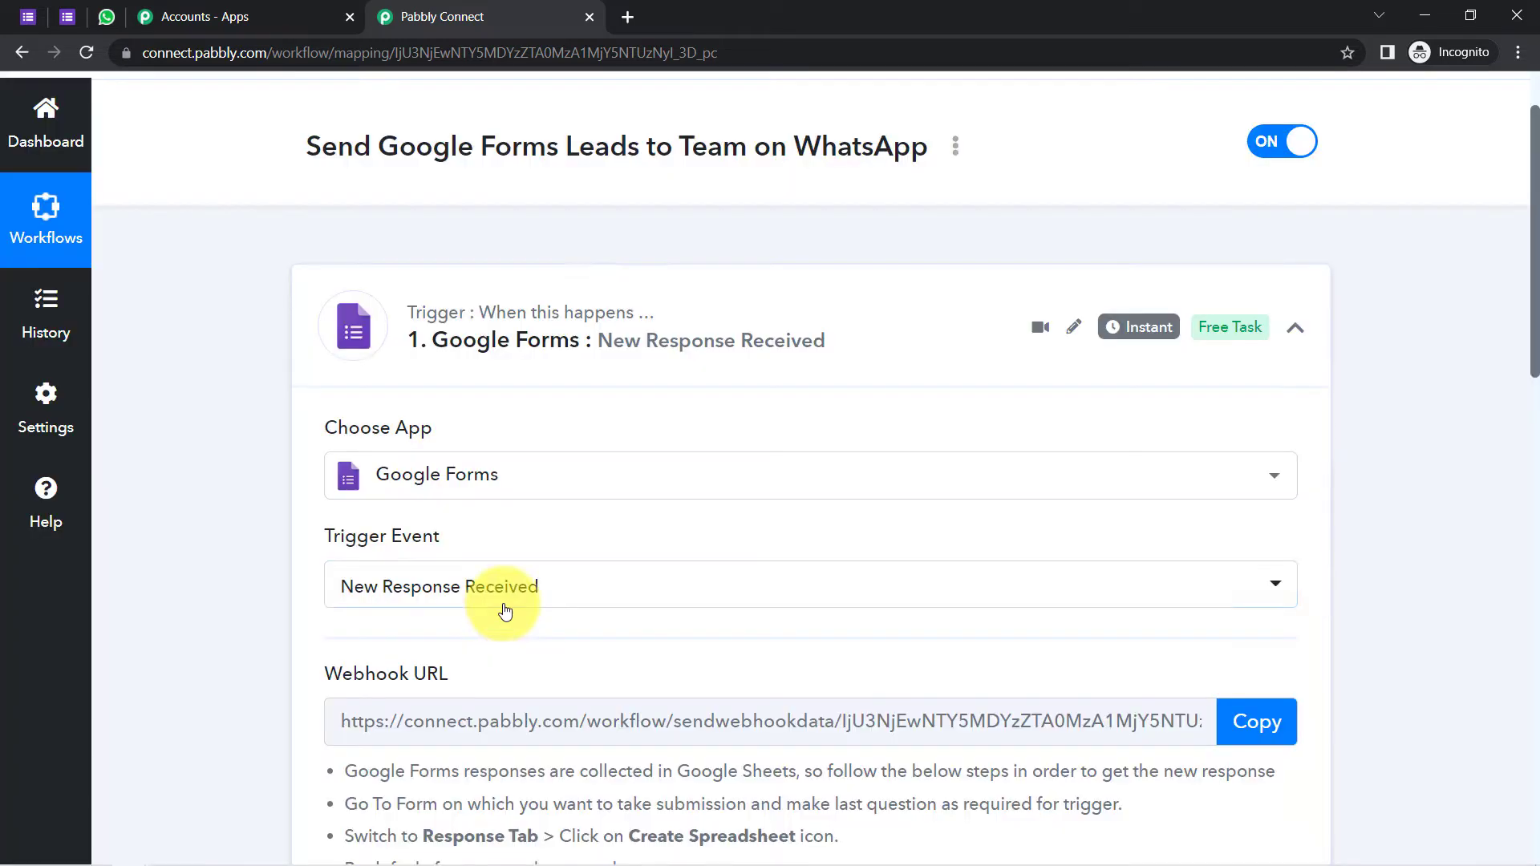
pyautogui.scroll(1, 621, 479)
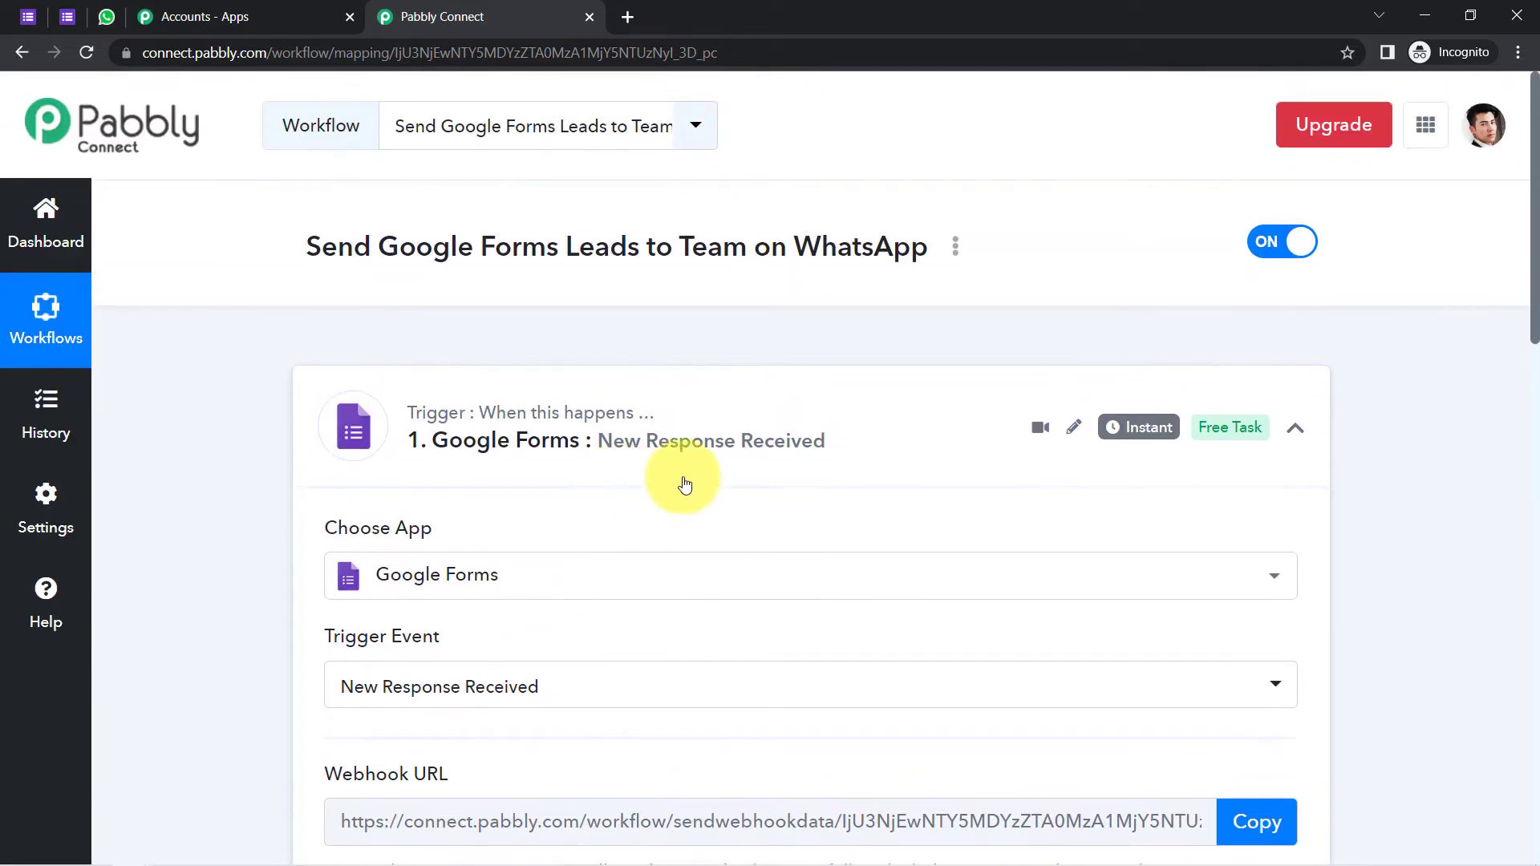
# Review the Google Forms trigger's setup instructions and copy its webhook URL
pyautogui.moveTo(1533, 312); pyautogui.dragTo(1533, 438)
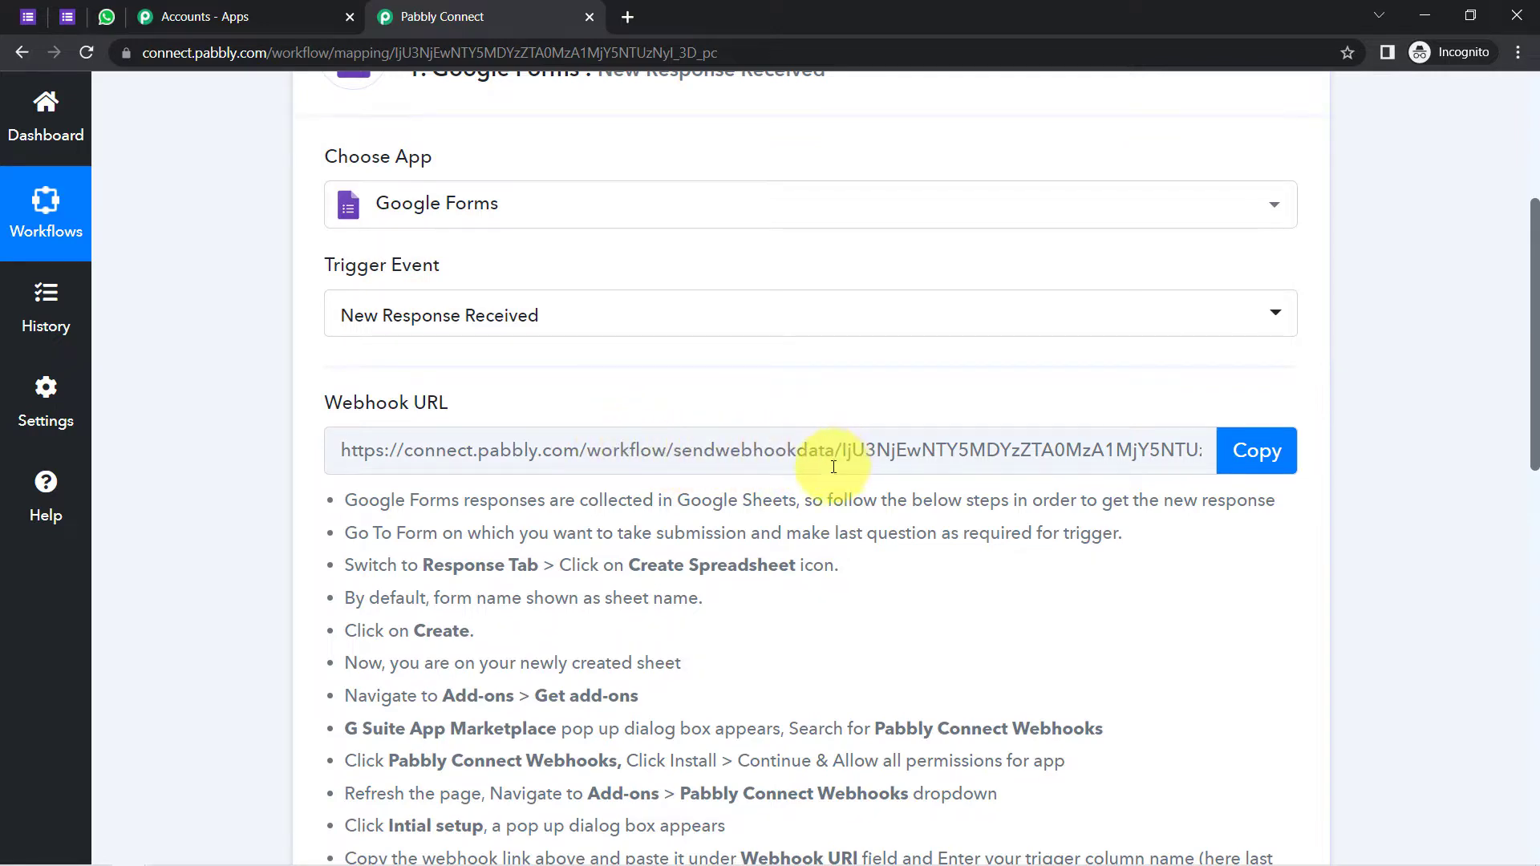
pyautogui.moveTo(391, 499); pyautogui.dragTo(674, 668)
pyautogui.scroll(-2, 650, 662)
pyautogui.click(700, 359)
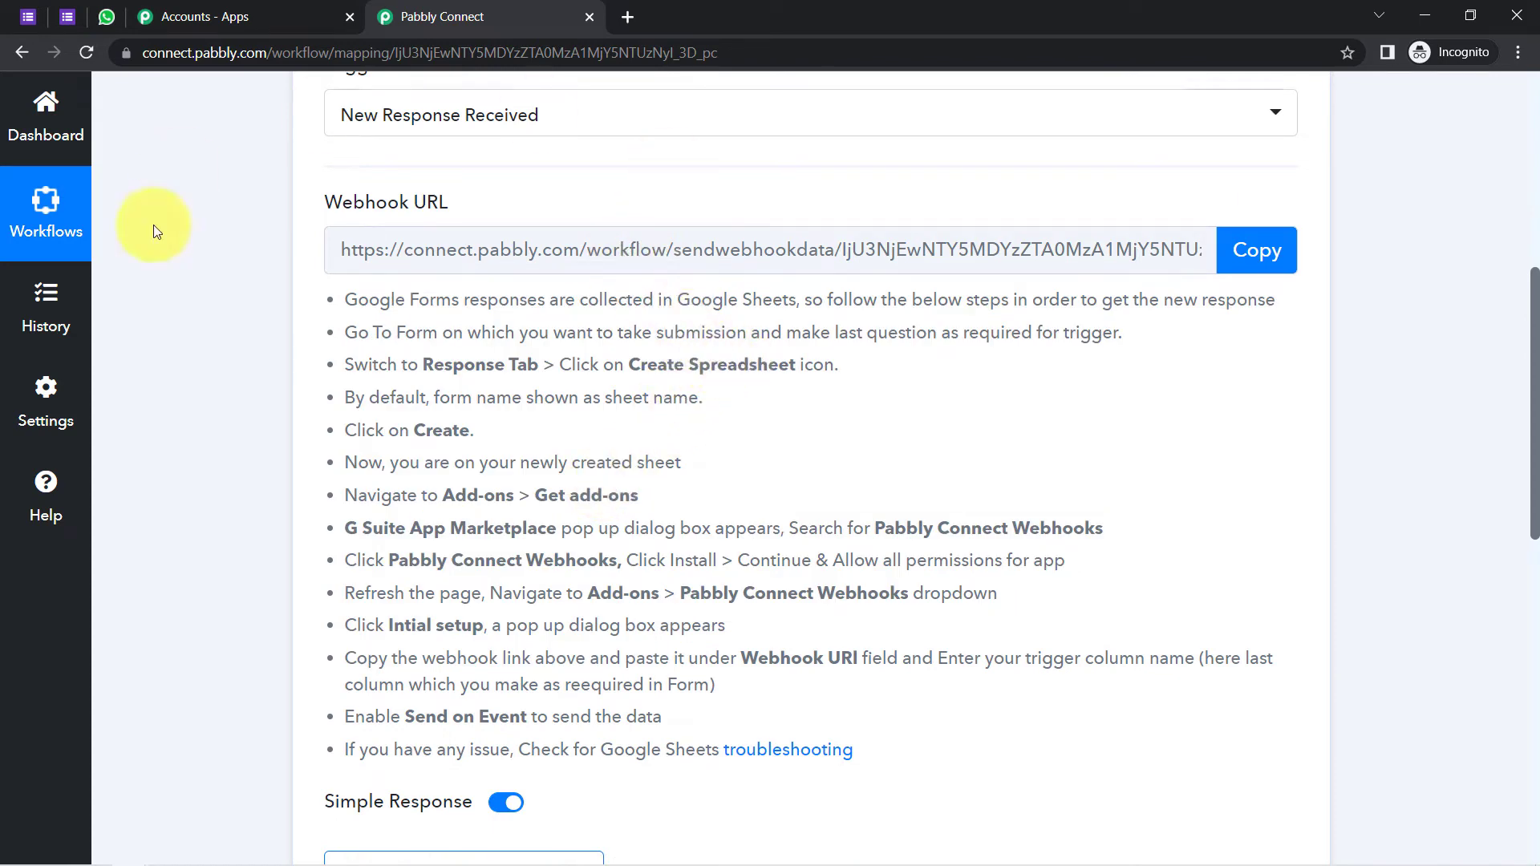
pyautogui.click(1255, 251)
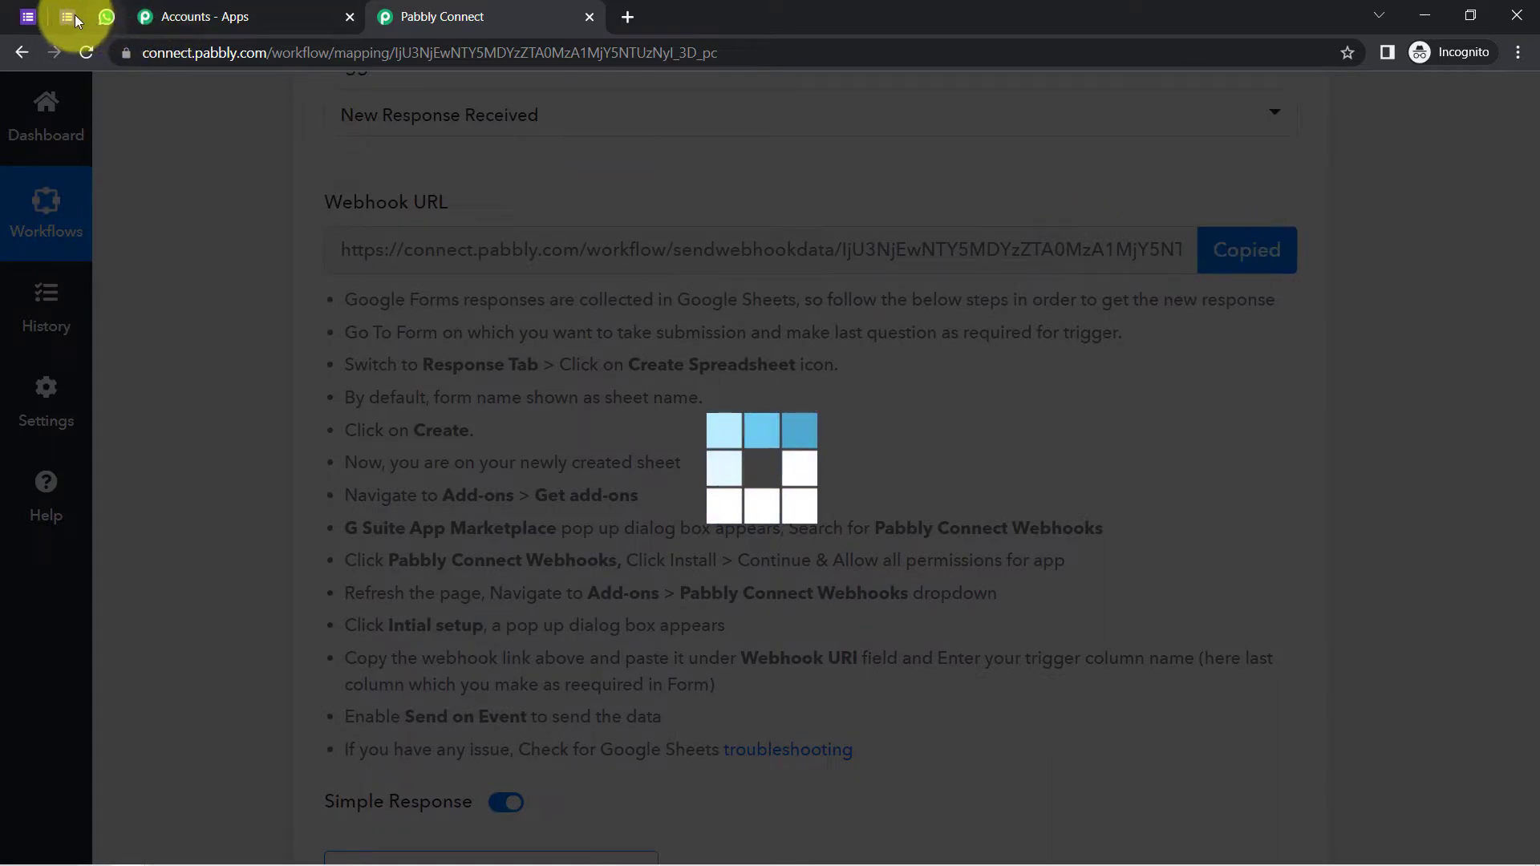
# Switch to the Travel Booking & Enquiry Form in Google Forms and open a linked spreadsheet for its responses
pyautogui.click(70, 16)
pyautogui.click(28, 16)
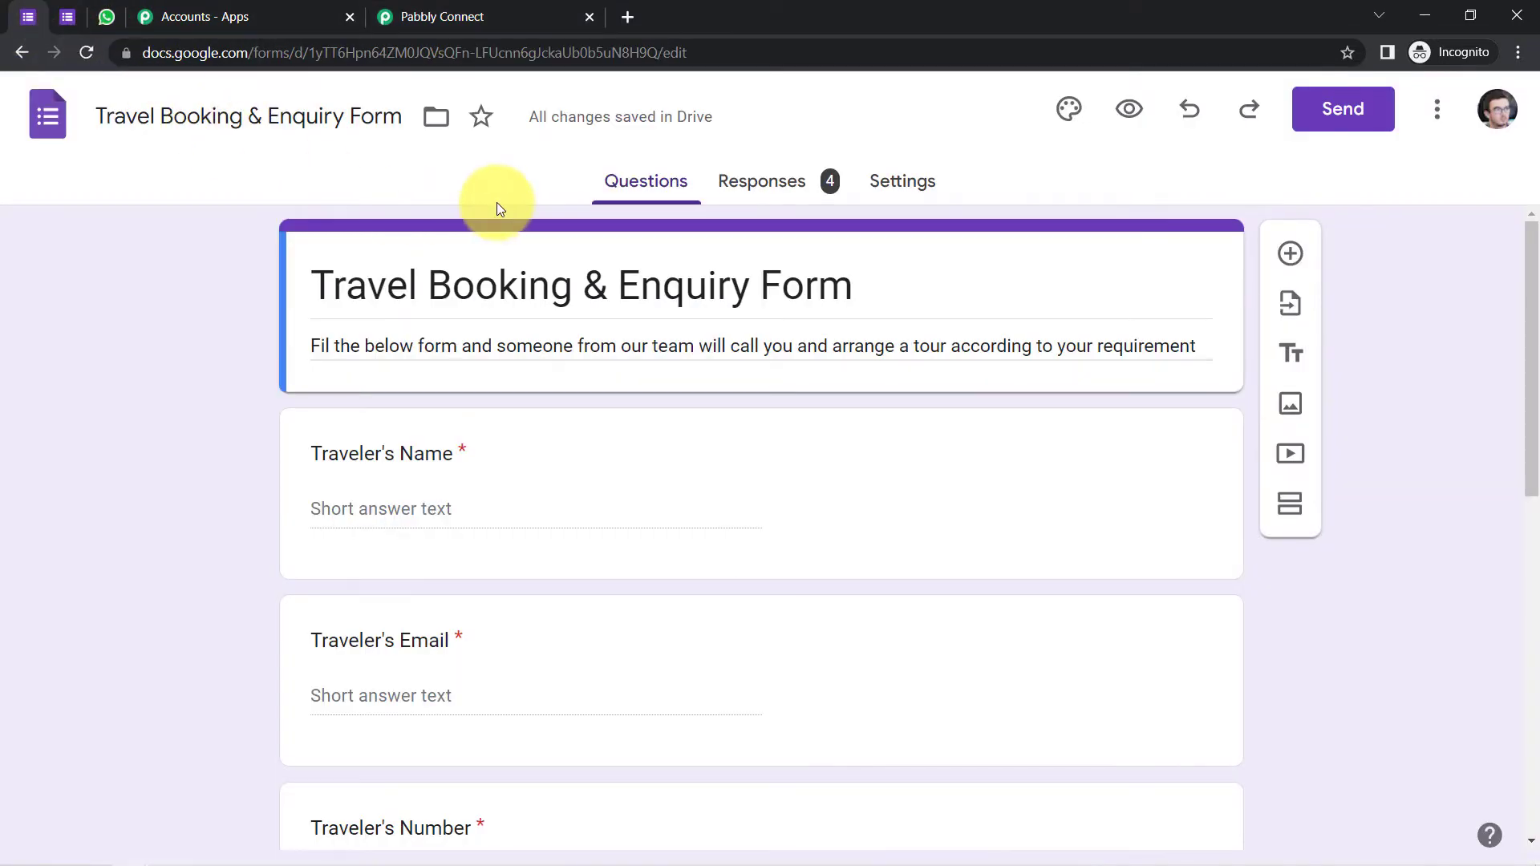
pyautogui.click(784, 190)
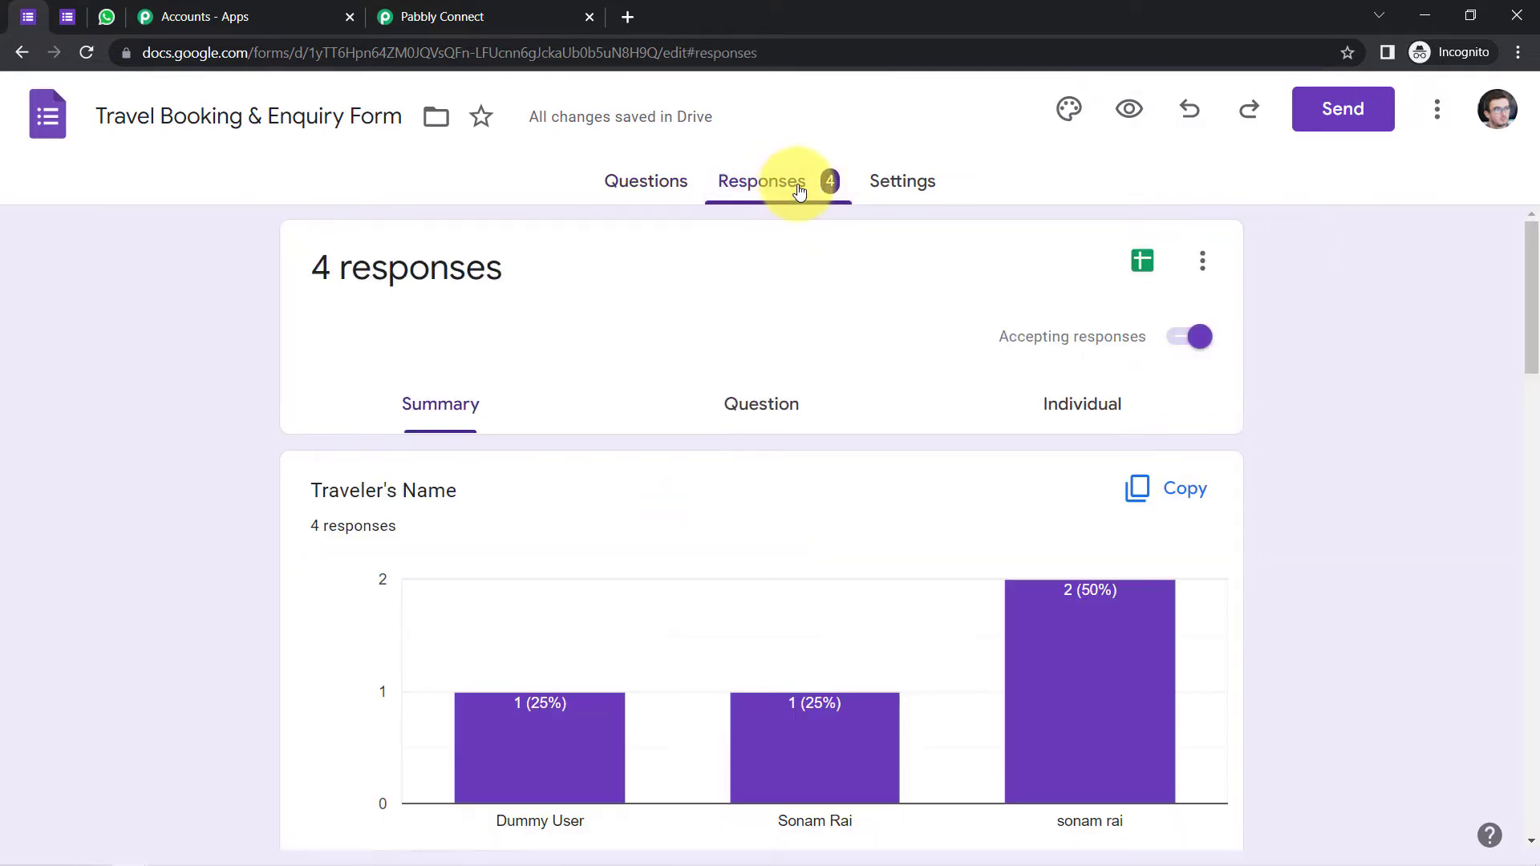
pyautogui.click(1143, 276)
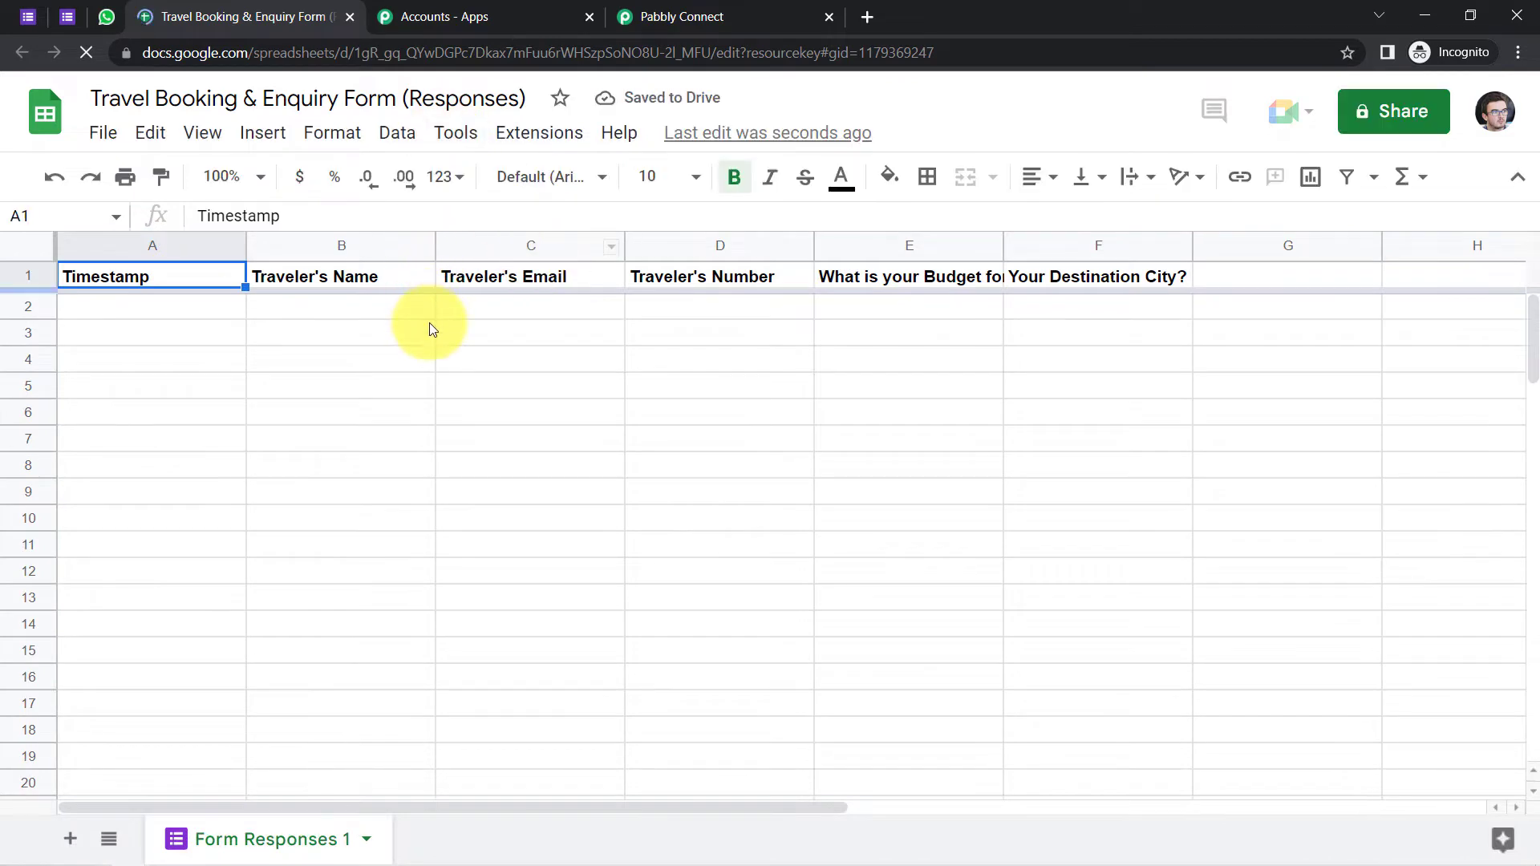
pyautogui.click(121, 100)
pyautogui.moveTo(205, 110); pyautogui.dragTo(437, 39)
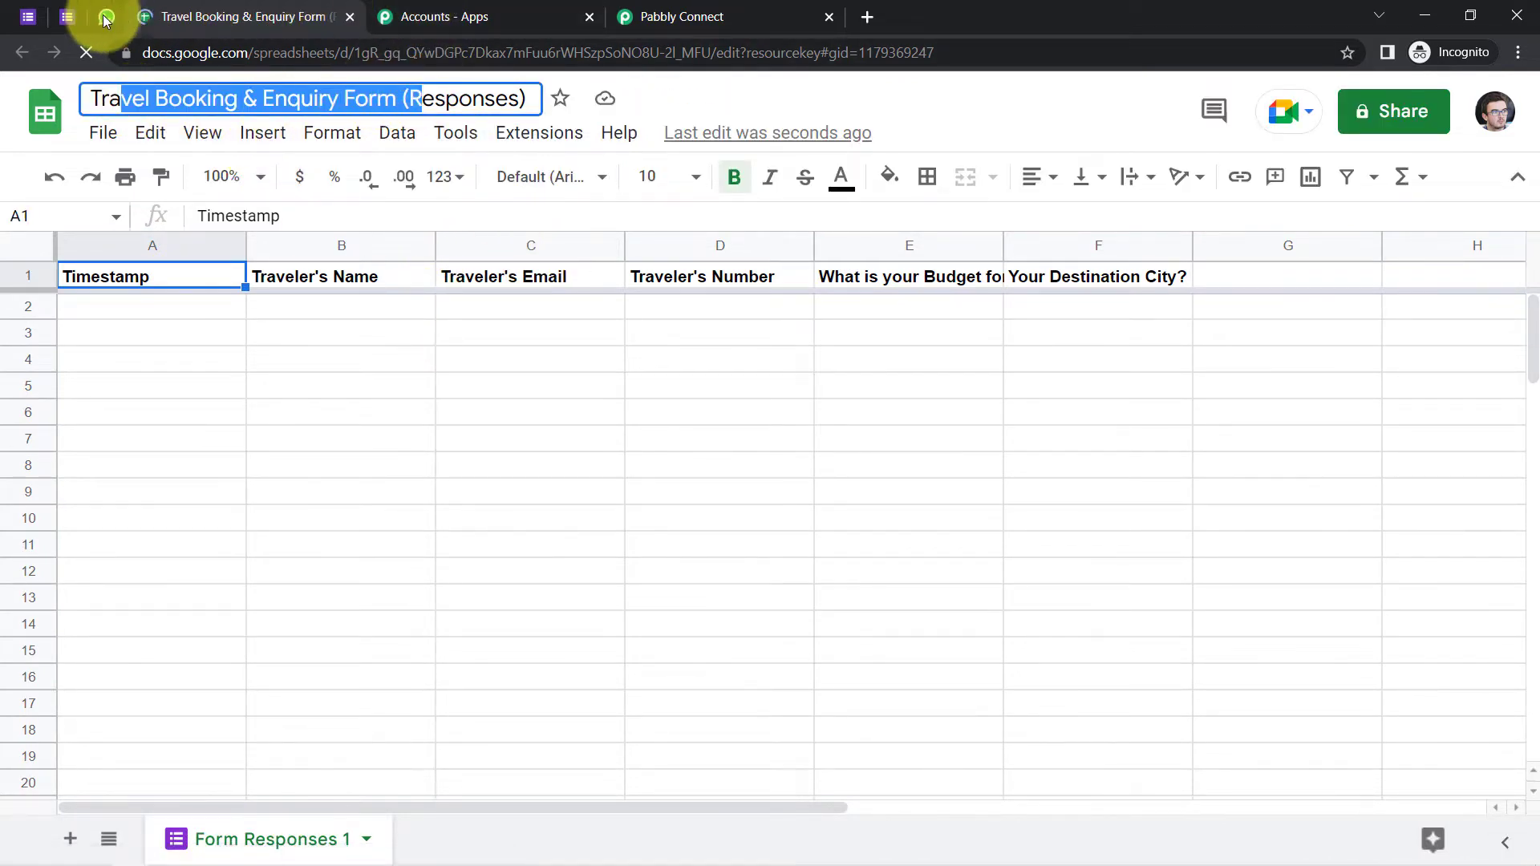
# Copy the webhook URL from the Pabbly Connect workflow again and return to the form's responses spreadsheet
pyautogui.click(73, 17)
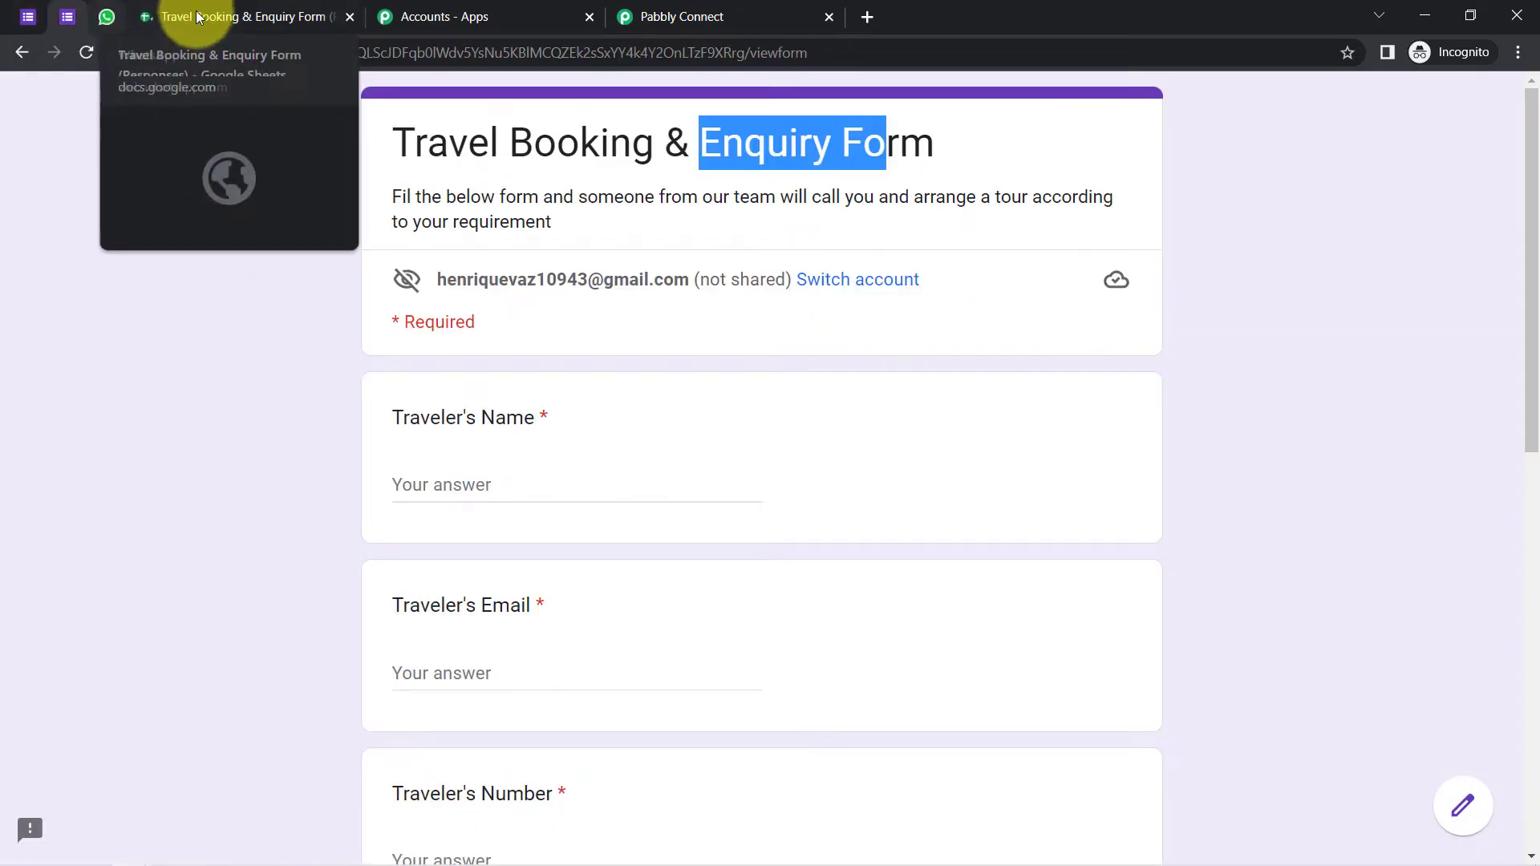
pyautogui.click(682, 17)
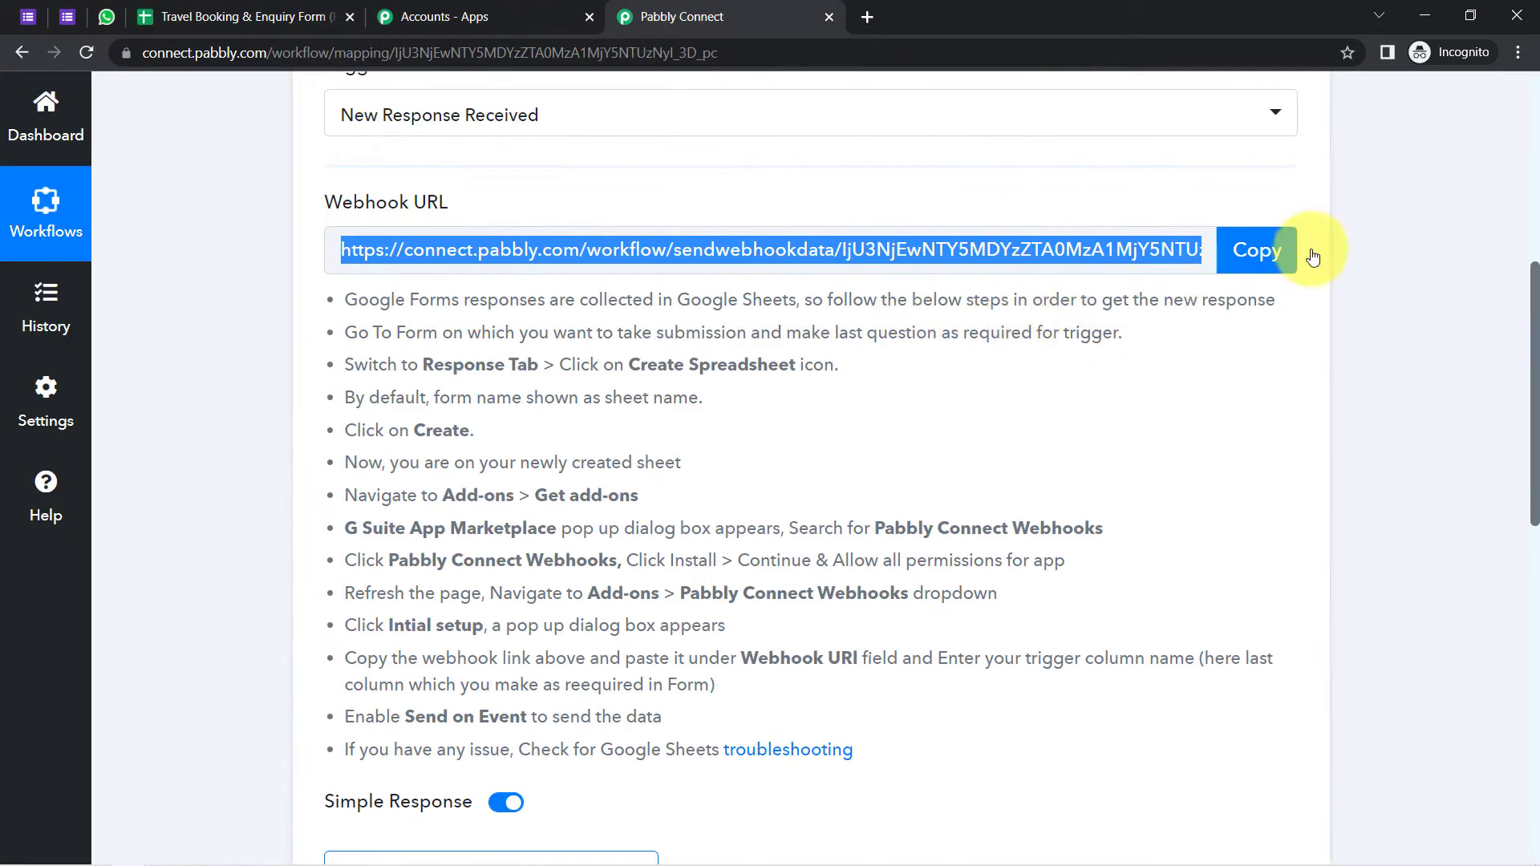
pyautogui.click(1257, 254)
pyautogui.click(245, 17)
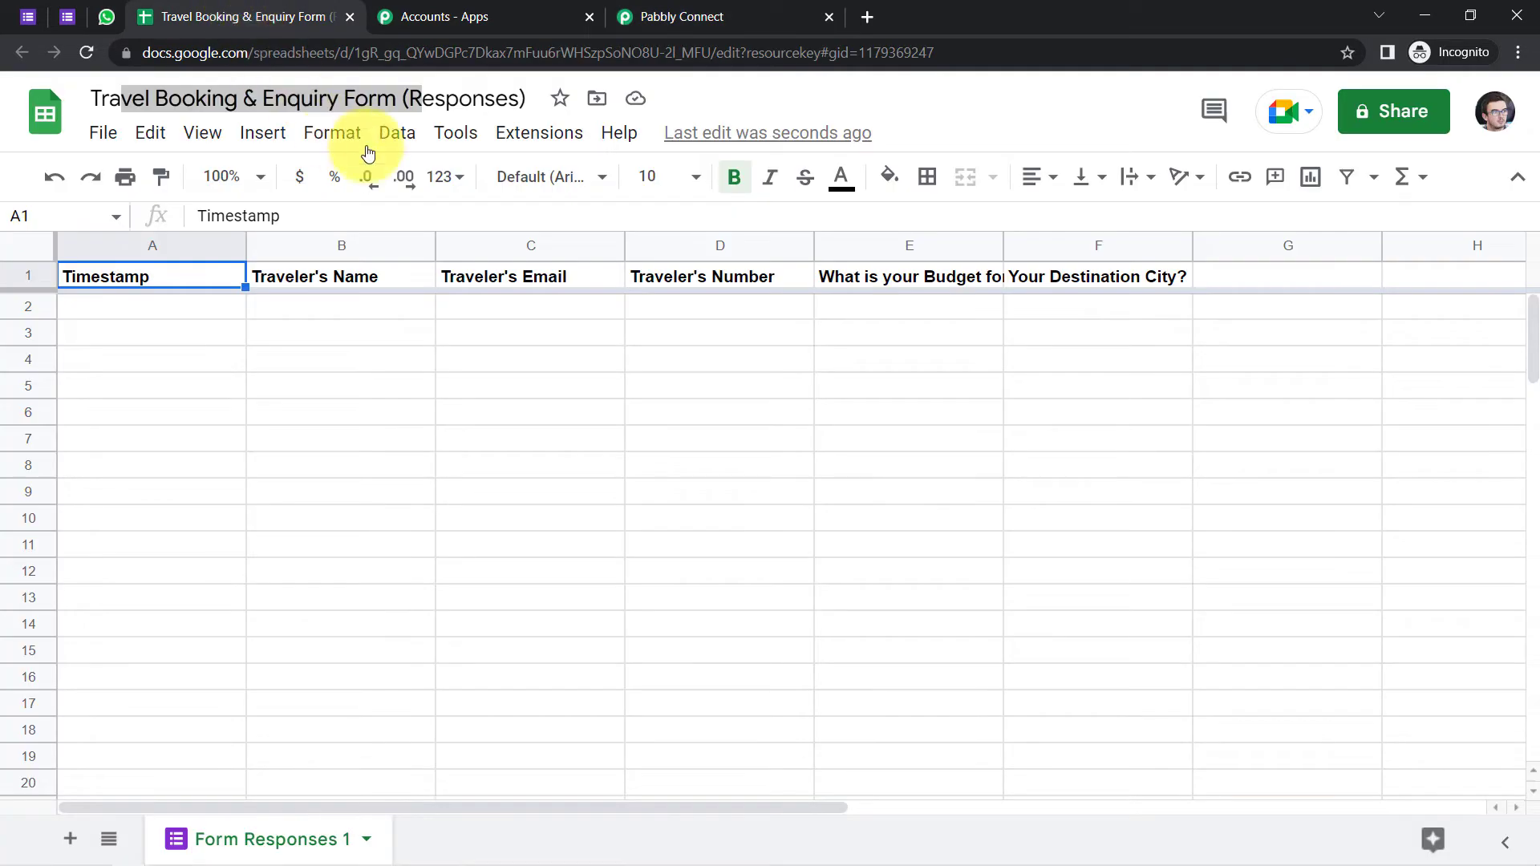
# Search the Google Workspace Marketplace for the Pabbly Connect Webhooks add-on to check its installation, then close the marketplace
pyautogui.click(542, 140)
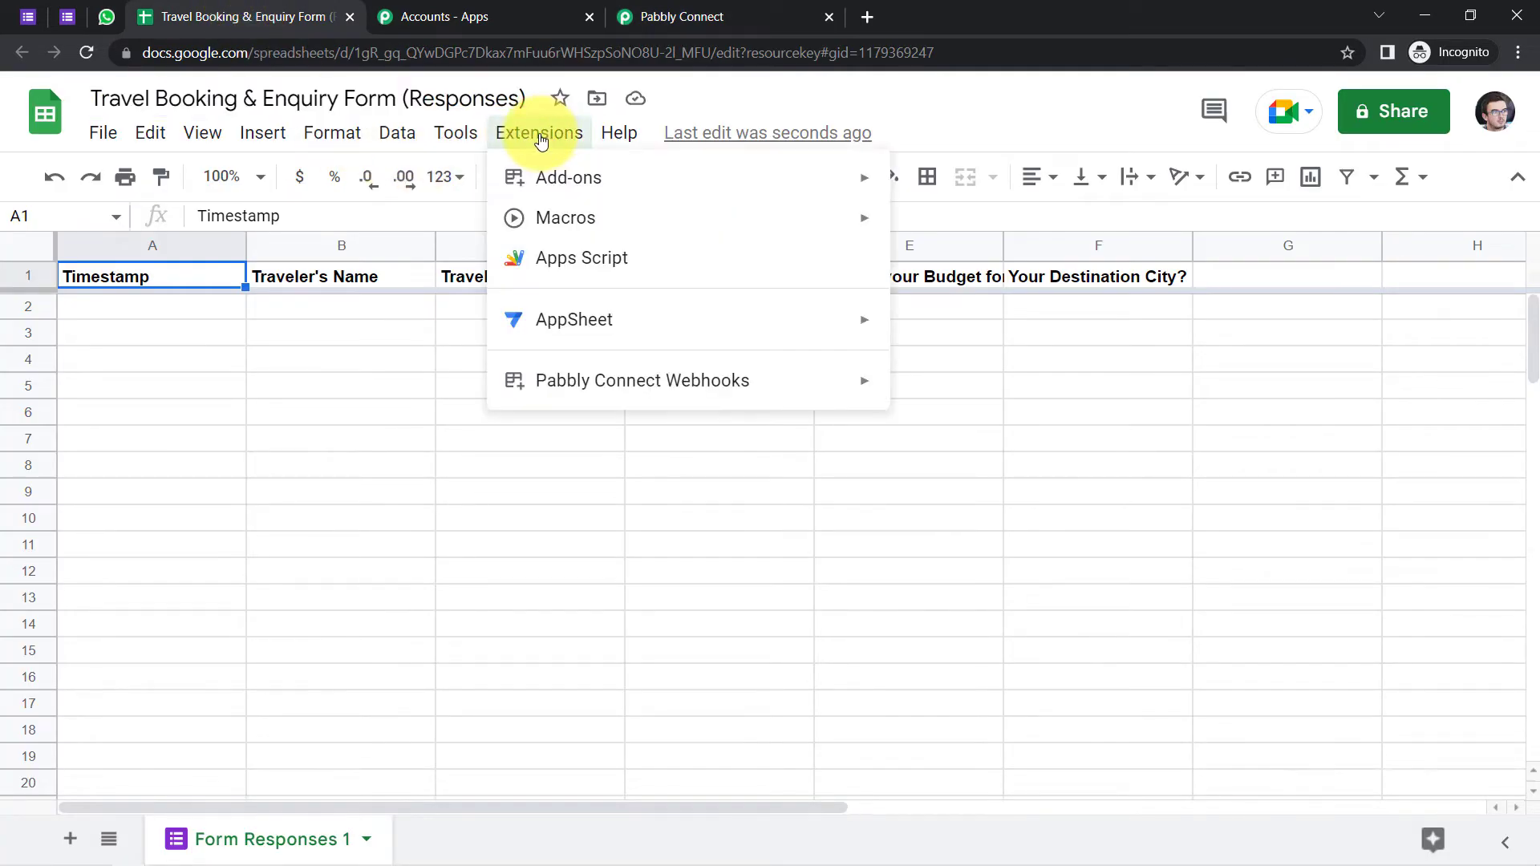
pyautogui.moveTo(510, 149)
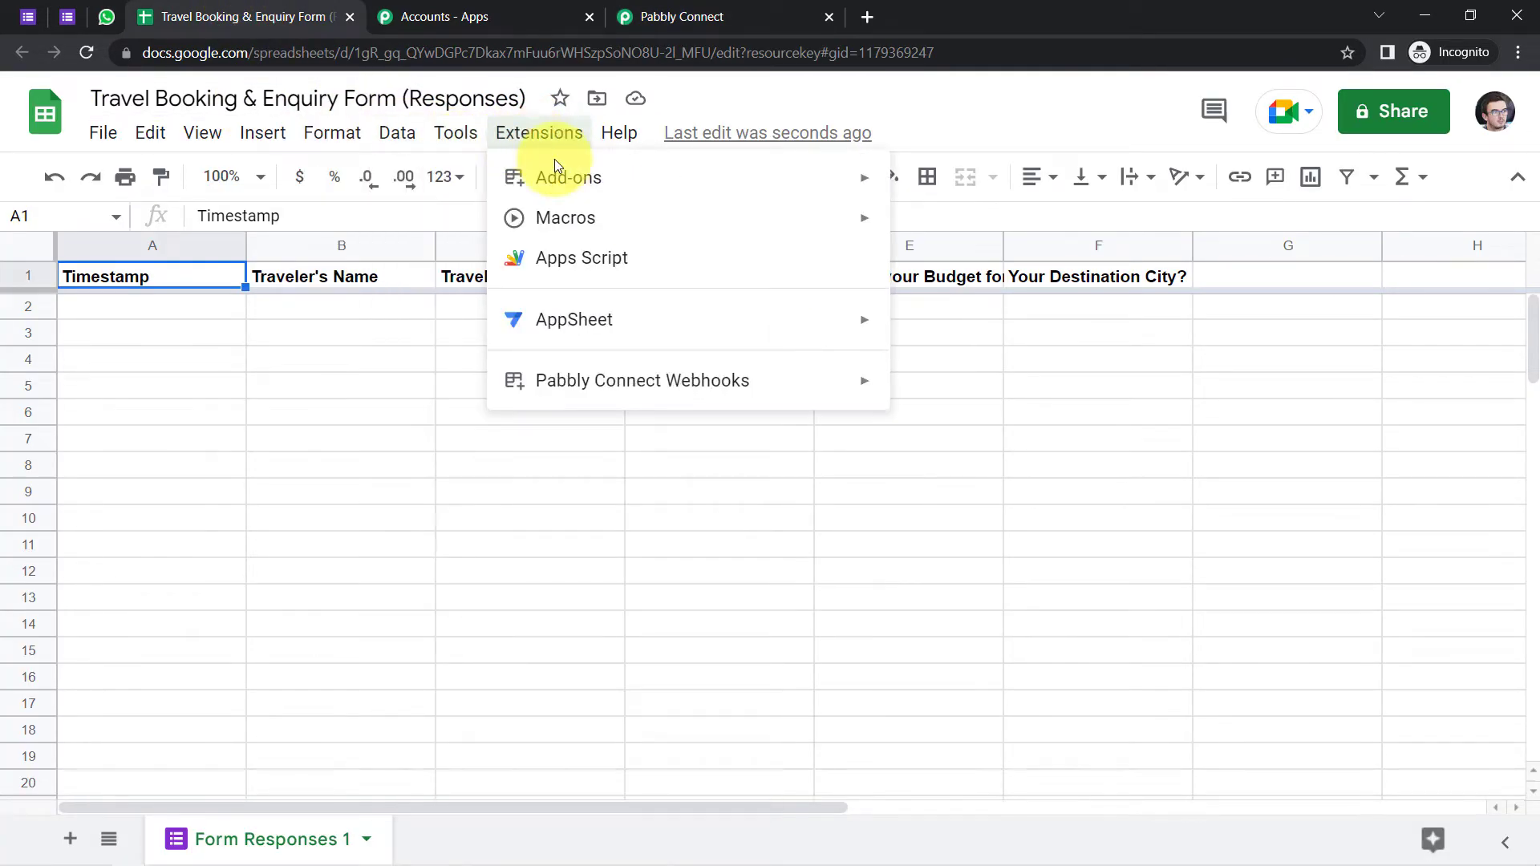
pyautogui.moveTo(603, 186)
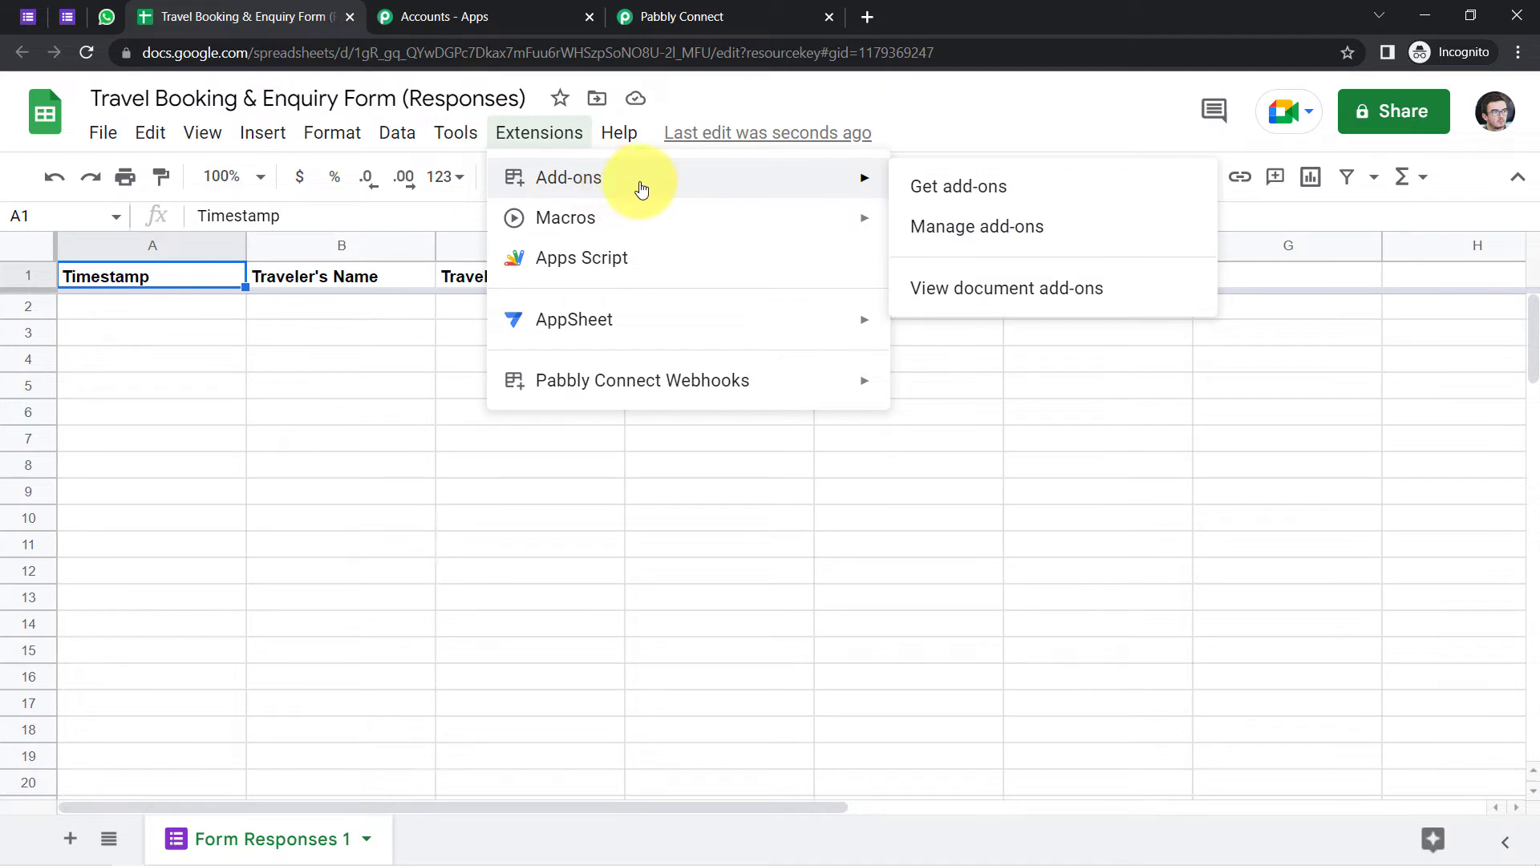
pyautogui.click(960, 197)
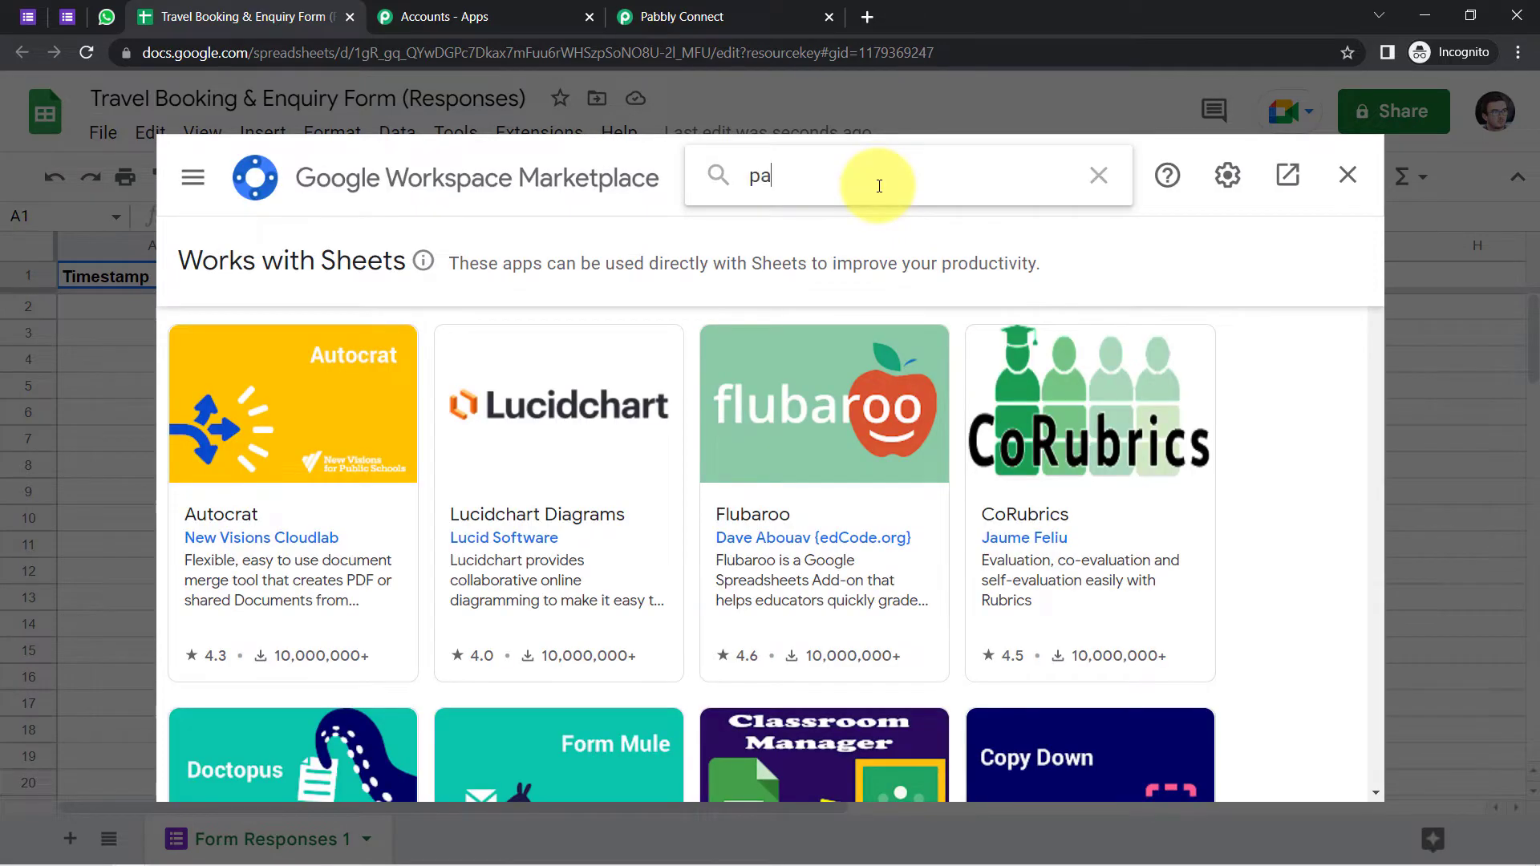
pyautogui.write('bbly connect')
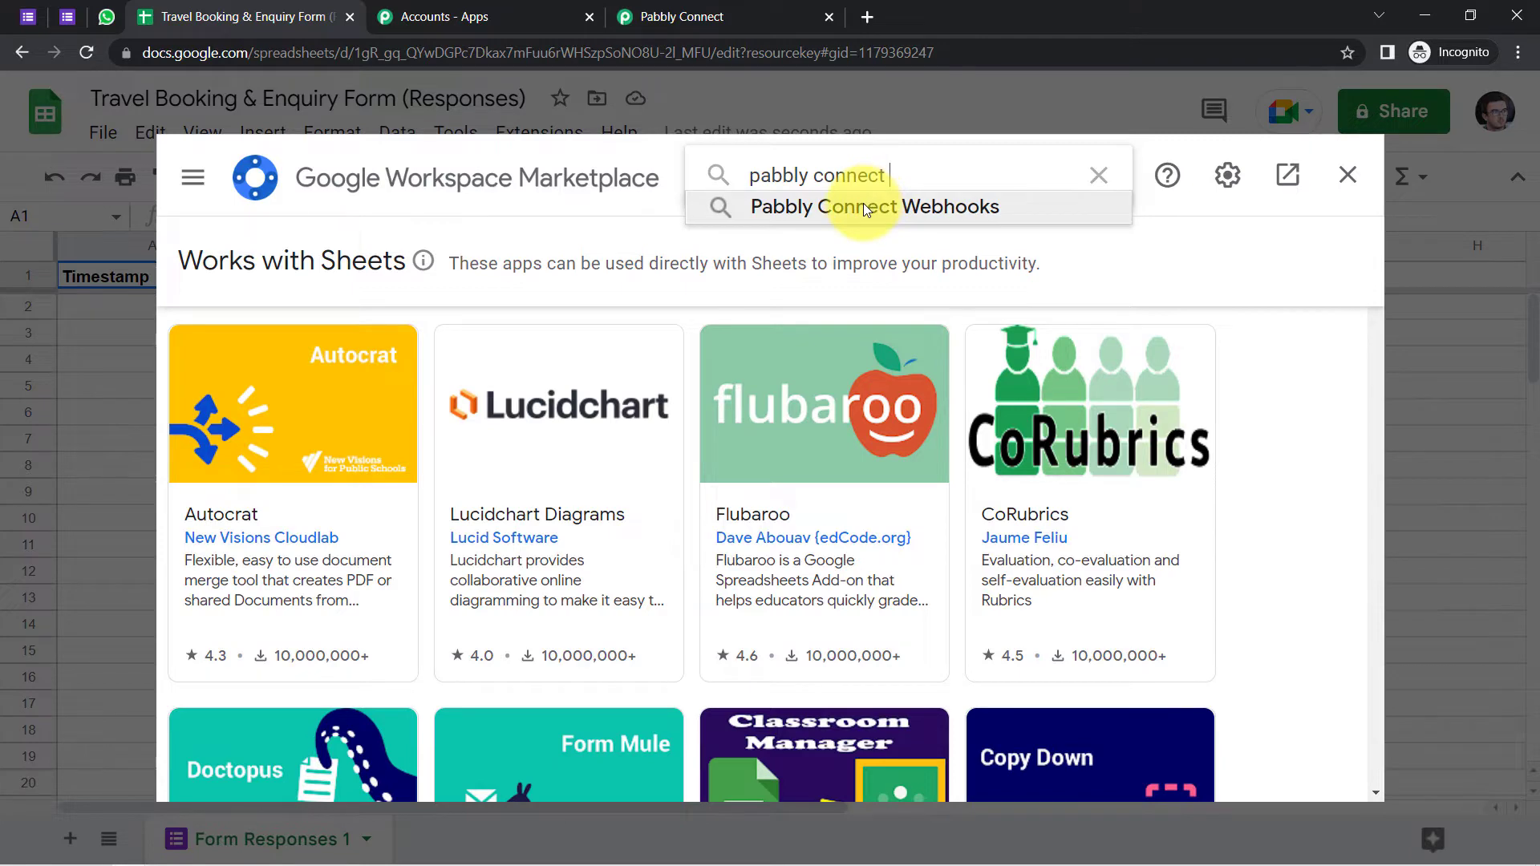
pyautogui.click(870, 207)
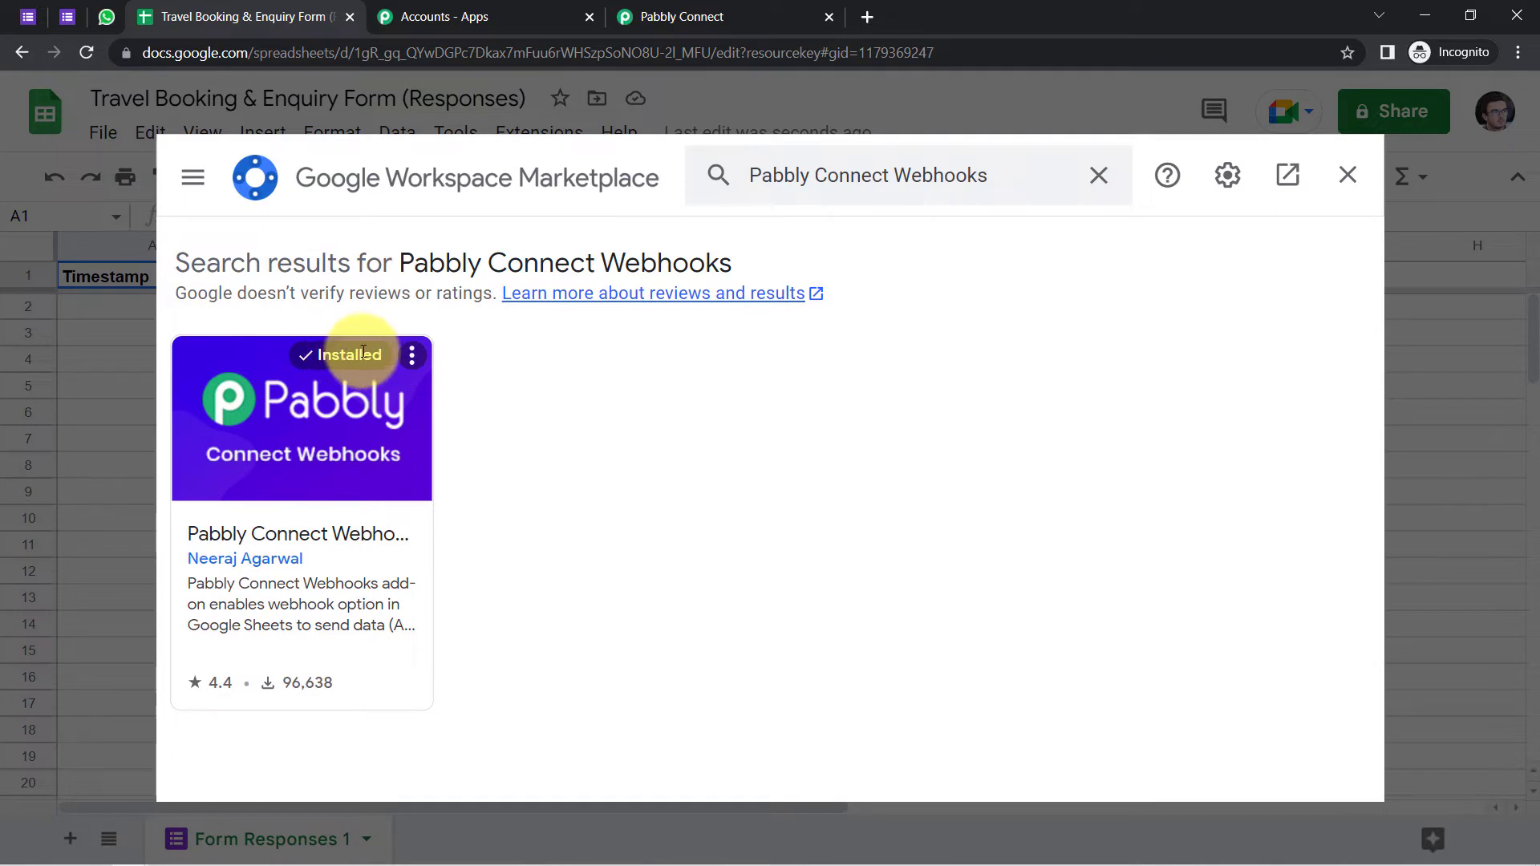
pyautogui.click(1348, 175)
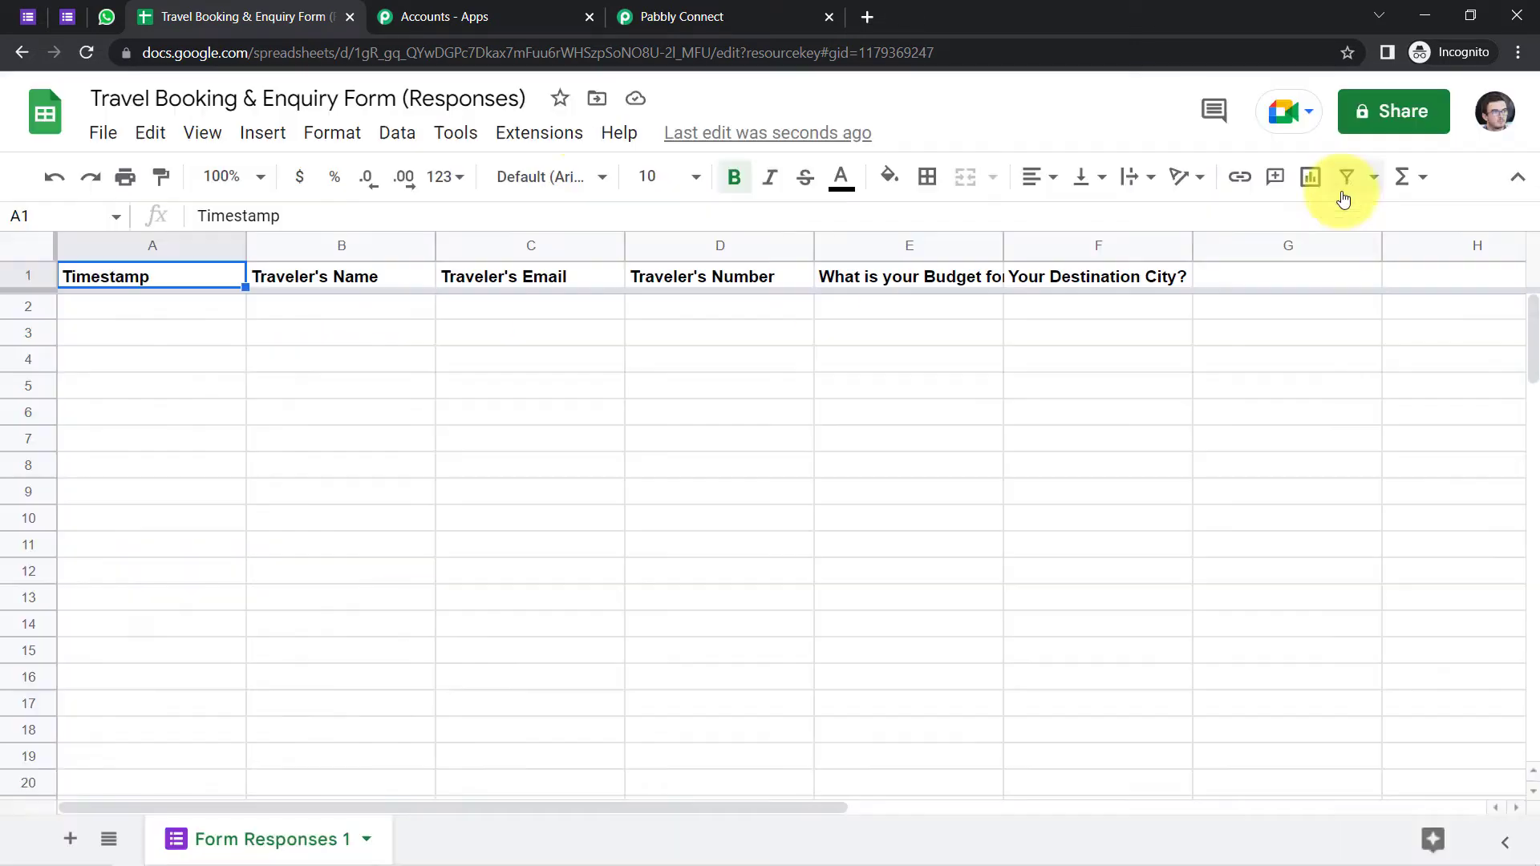
# Open the initial setup of Pabbly Connect Webhooks for the responses sheet and paste the copied webhook URL
pyautogui.click(541, 135)
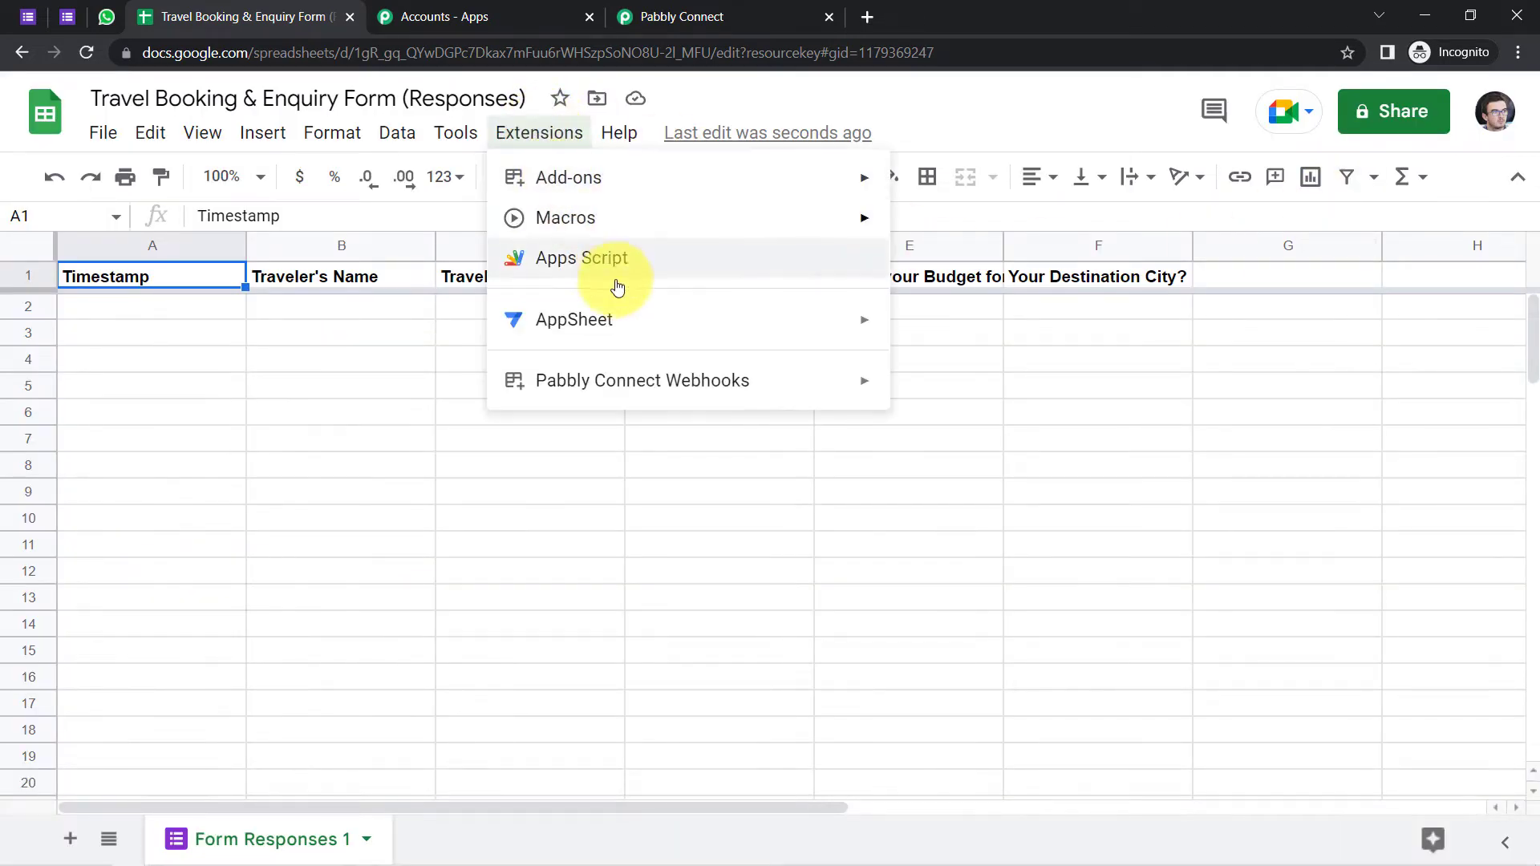
pyautogui.moveTo(621, 388)
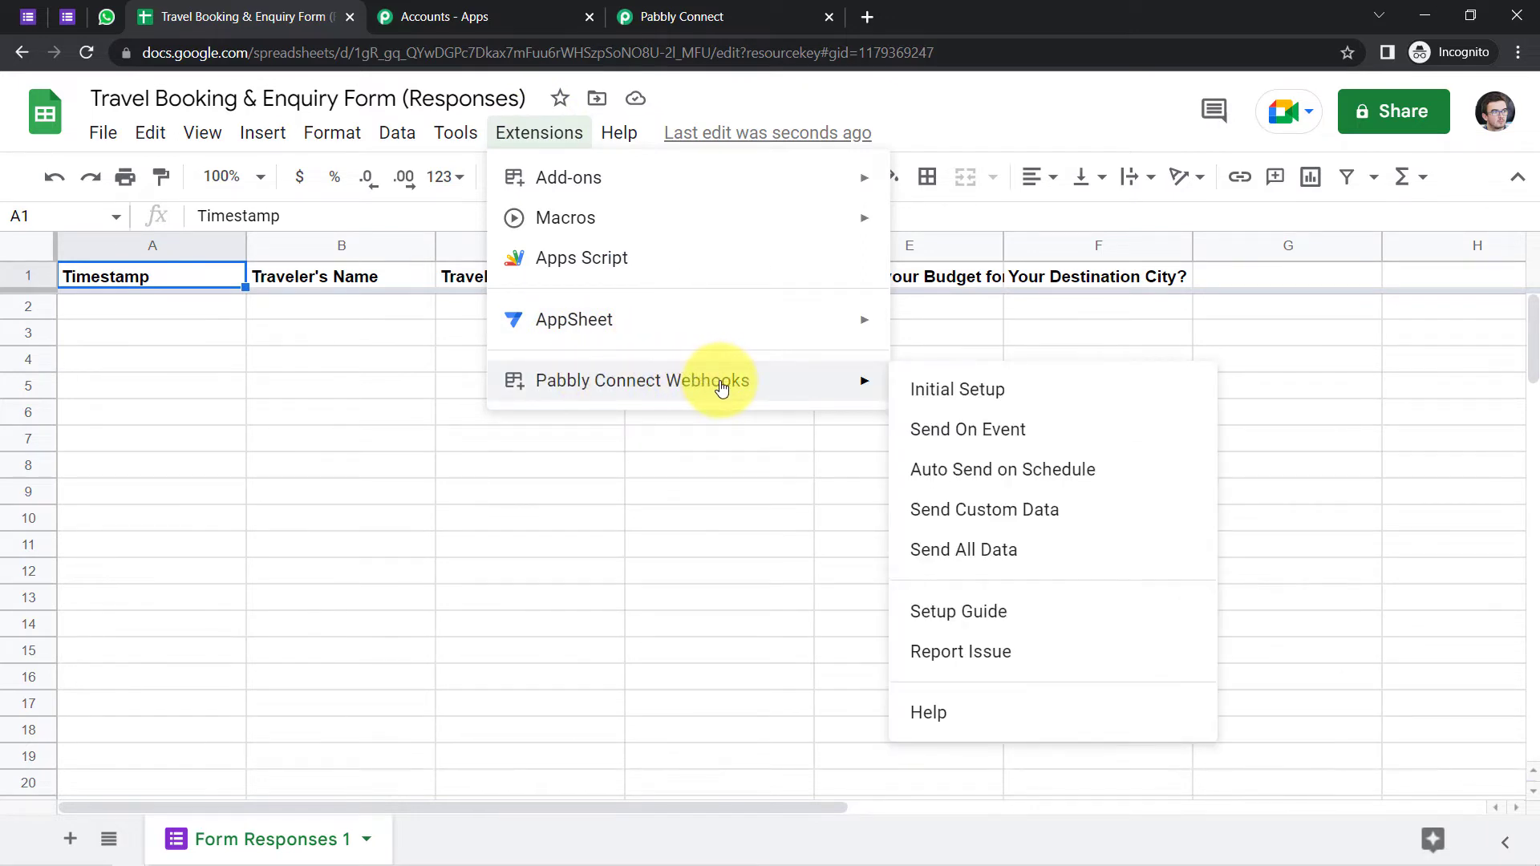
pyautogui.click(944, 389)
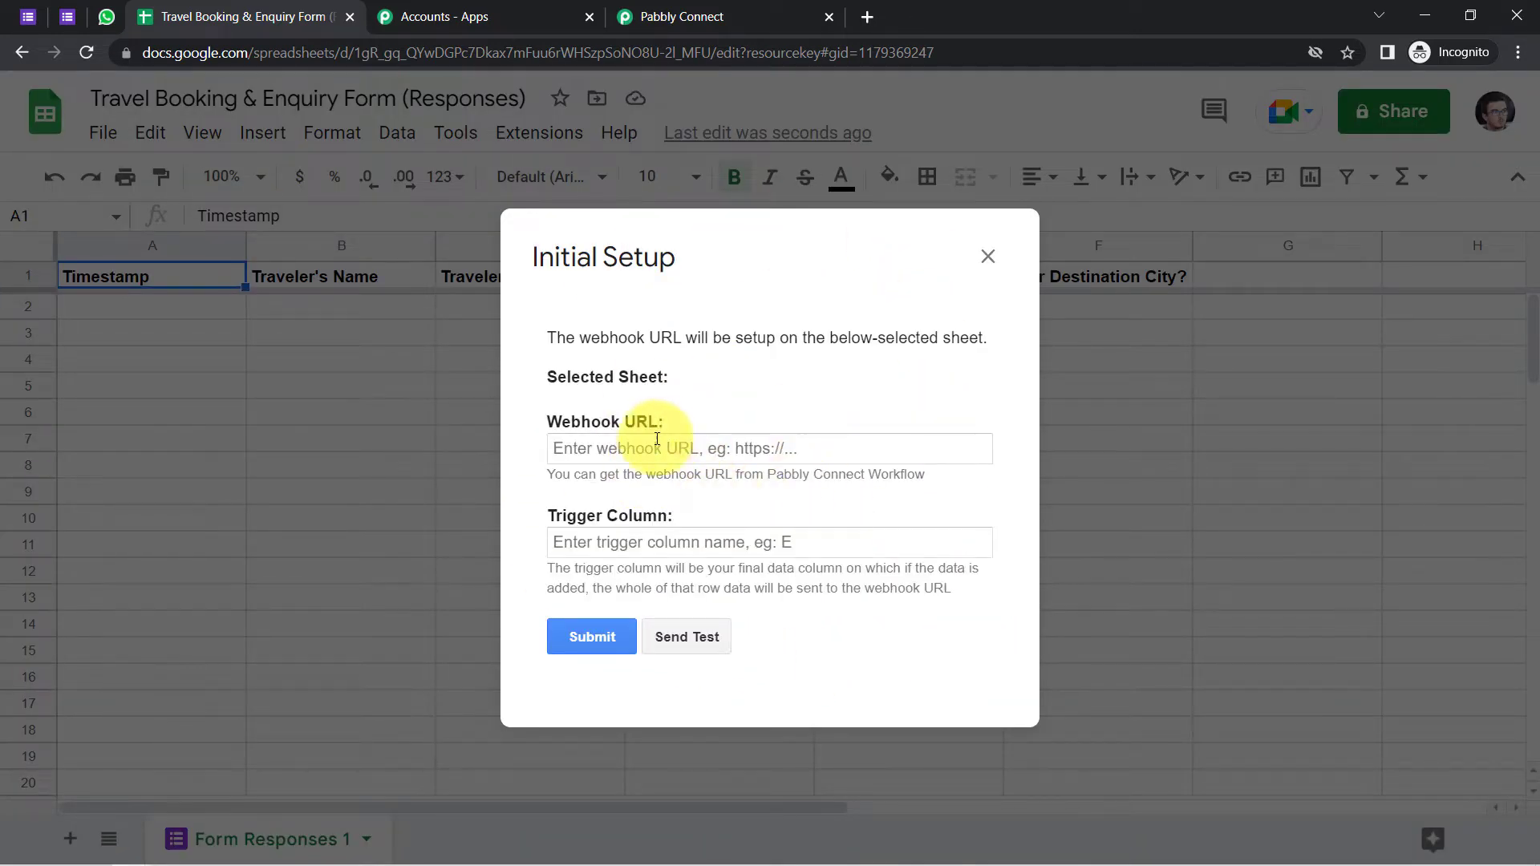
pyautogui.tripleClick(608, 451)
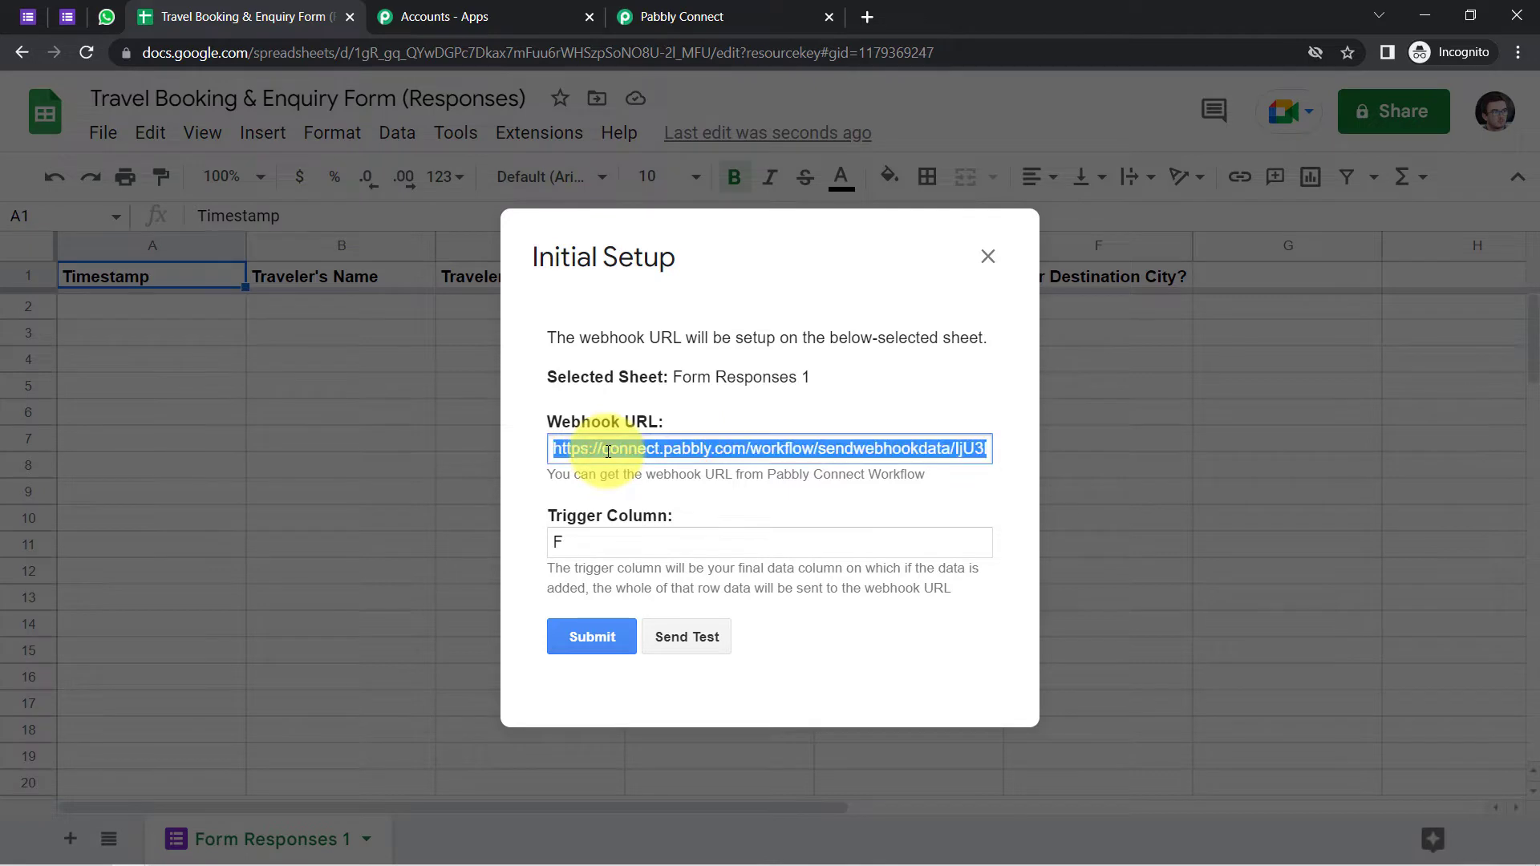
pyautogui.hotkey('ctrl', 'v')
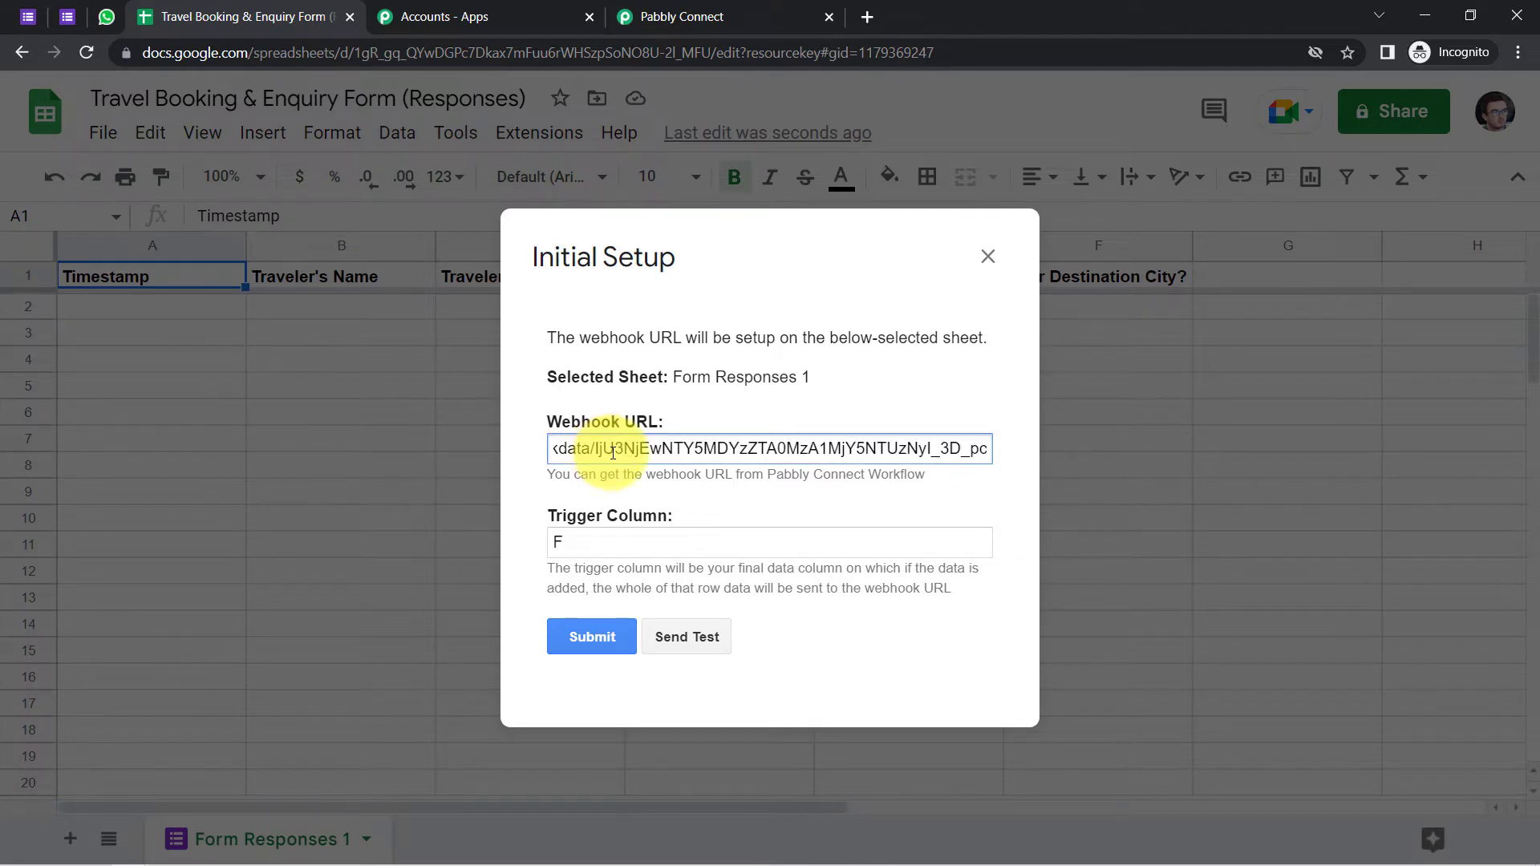
# Clear the trigger column in the initial setup and set it to F, the Your Destination City? column
pyautogui.doubleClick(552, 545)
pyautogui.press('BackSpace')
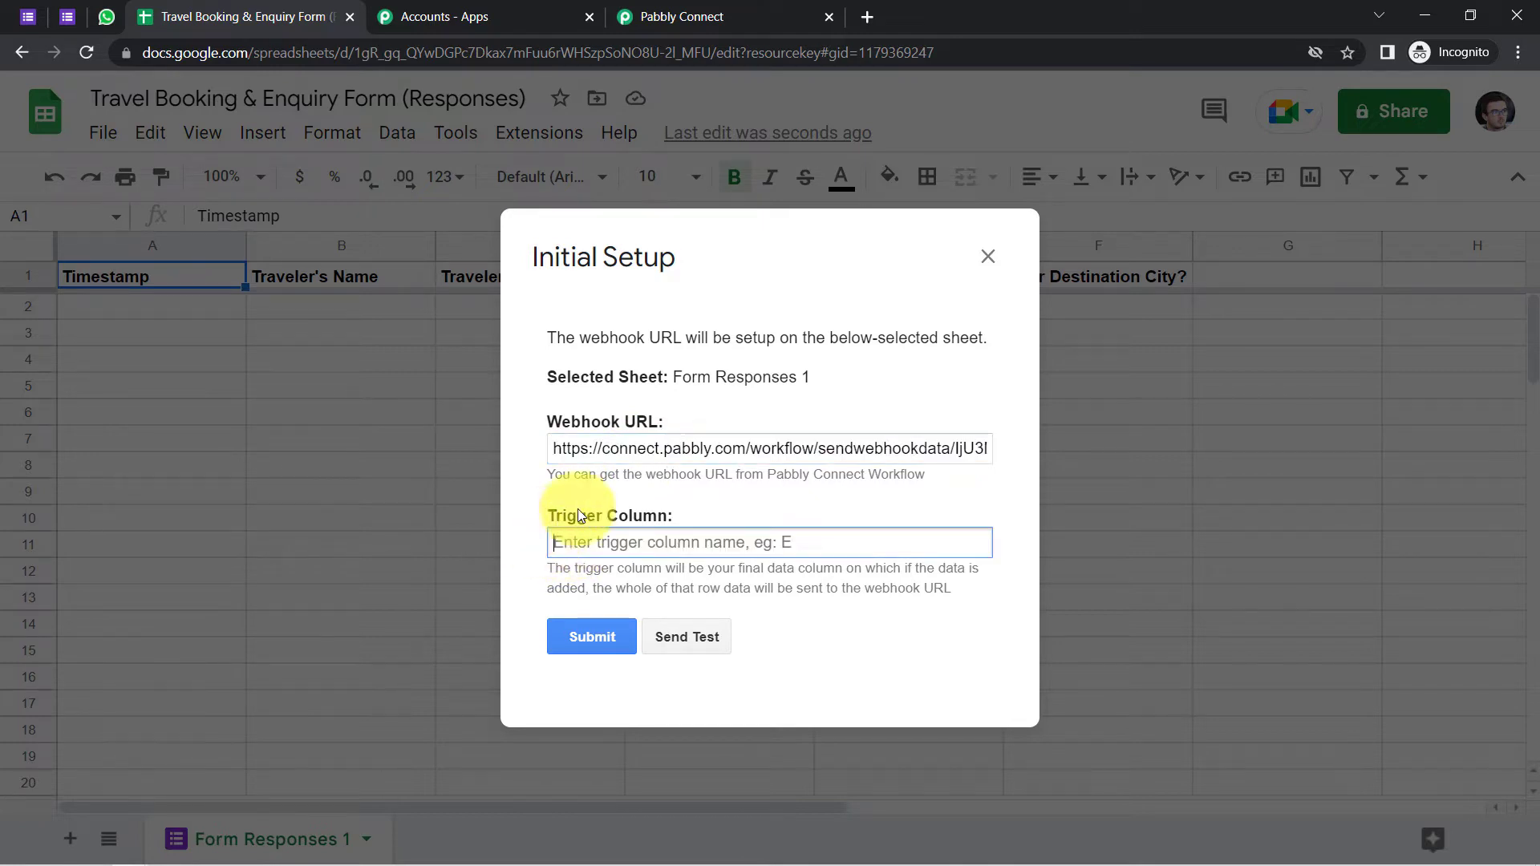
pyautogui.moveTo(690, 263); pyautogui.dragTo(377, 302)
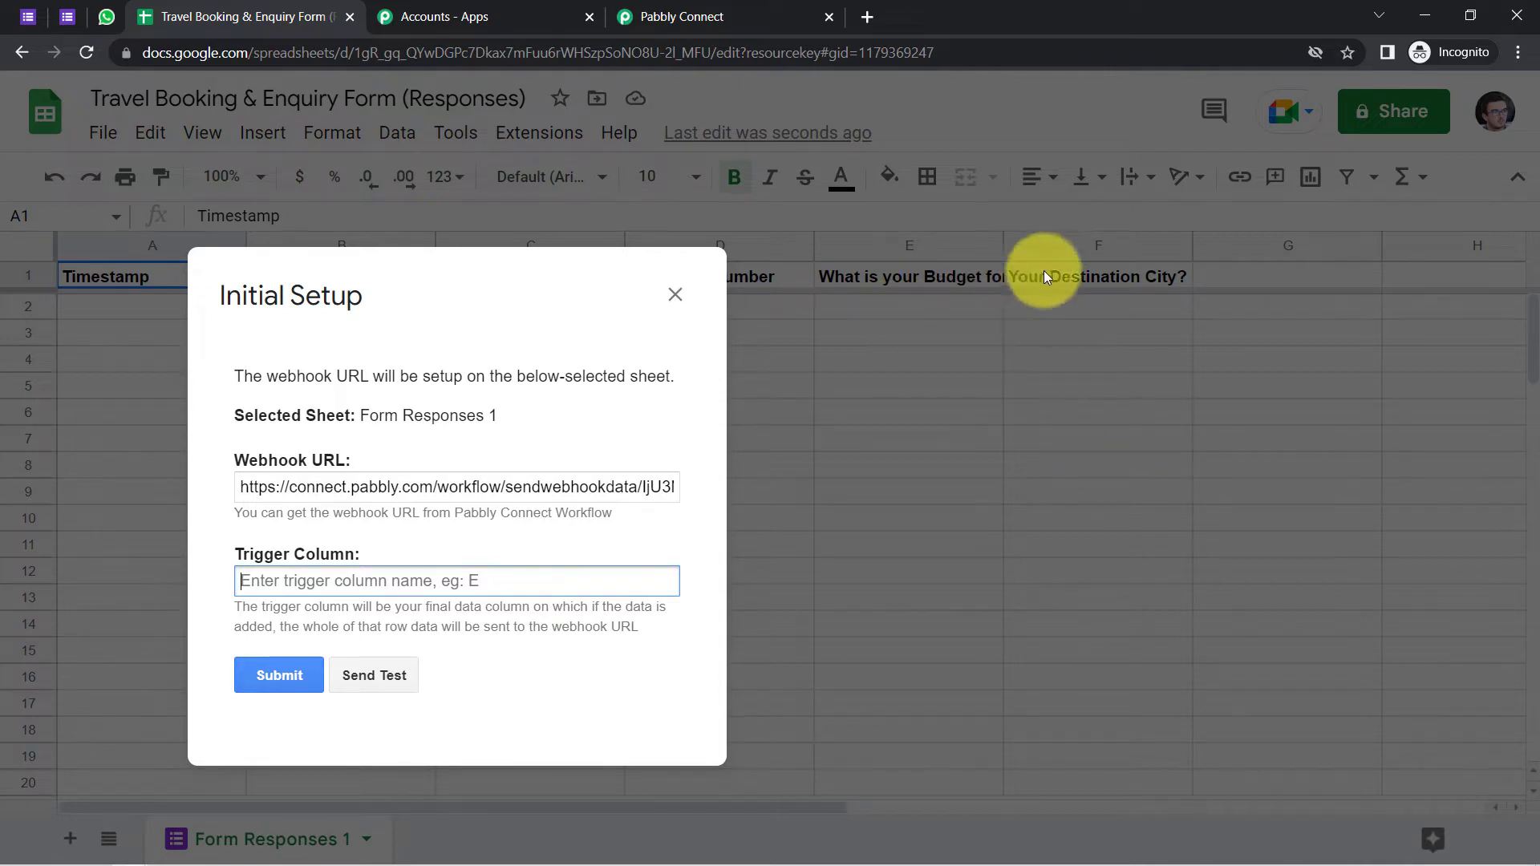
pyautogui.moveTo(503, 326); pyautogui.dragTo(877, 285)
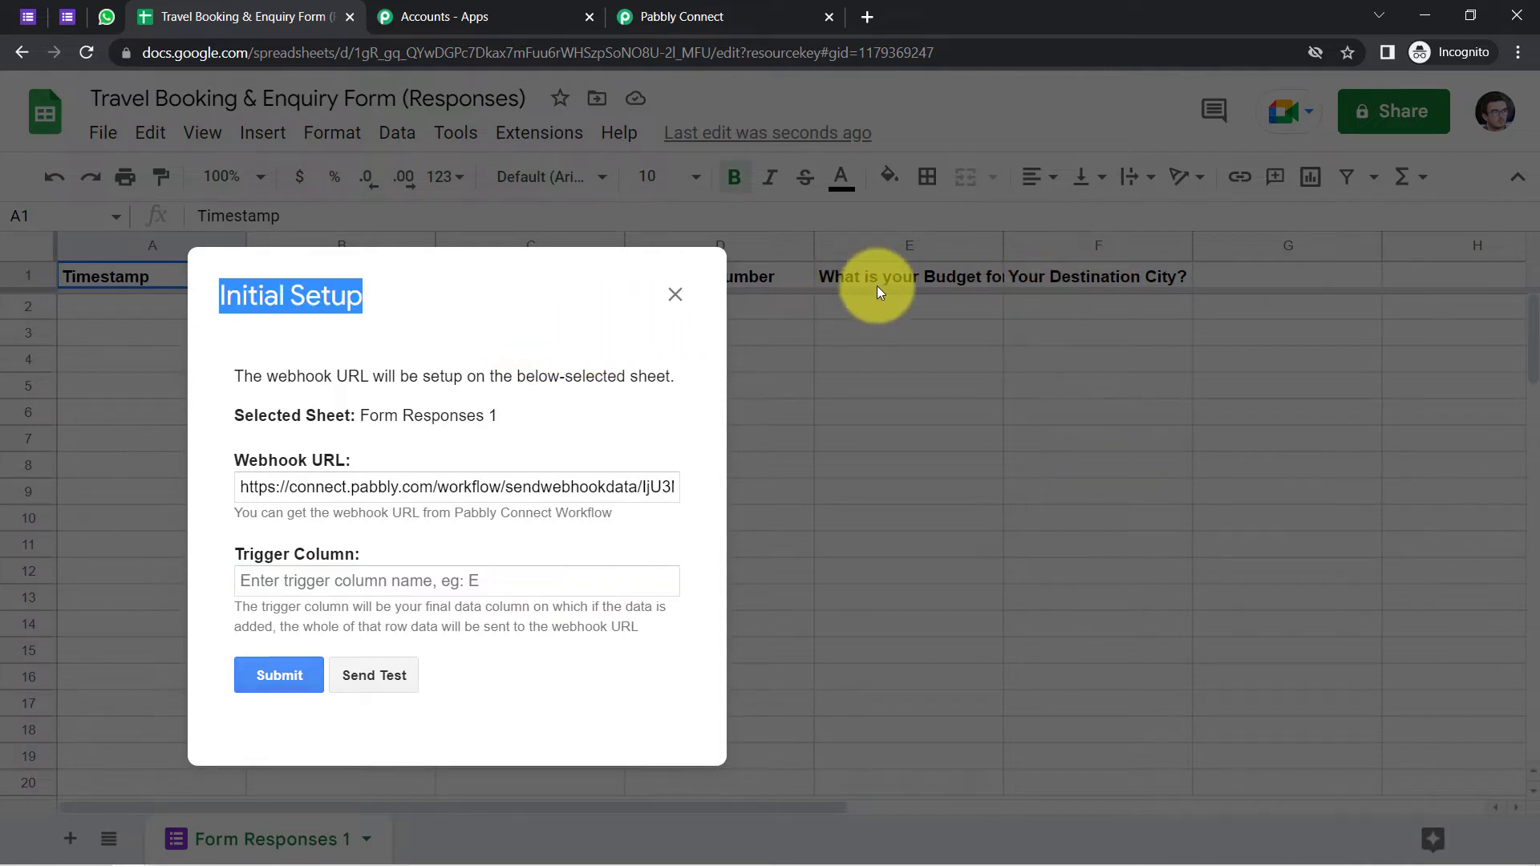
pyautogui.moveTo(406, 282); pyautogui.dragTo(732, 248)
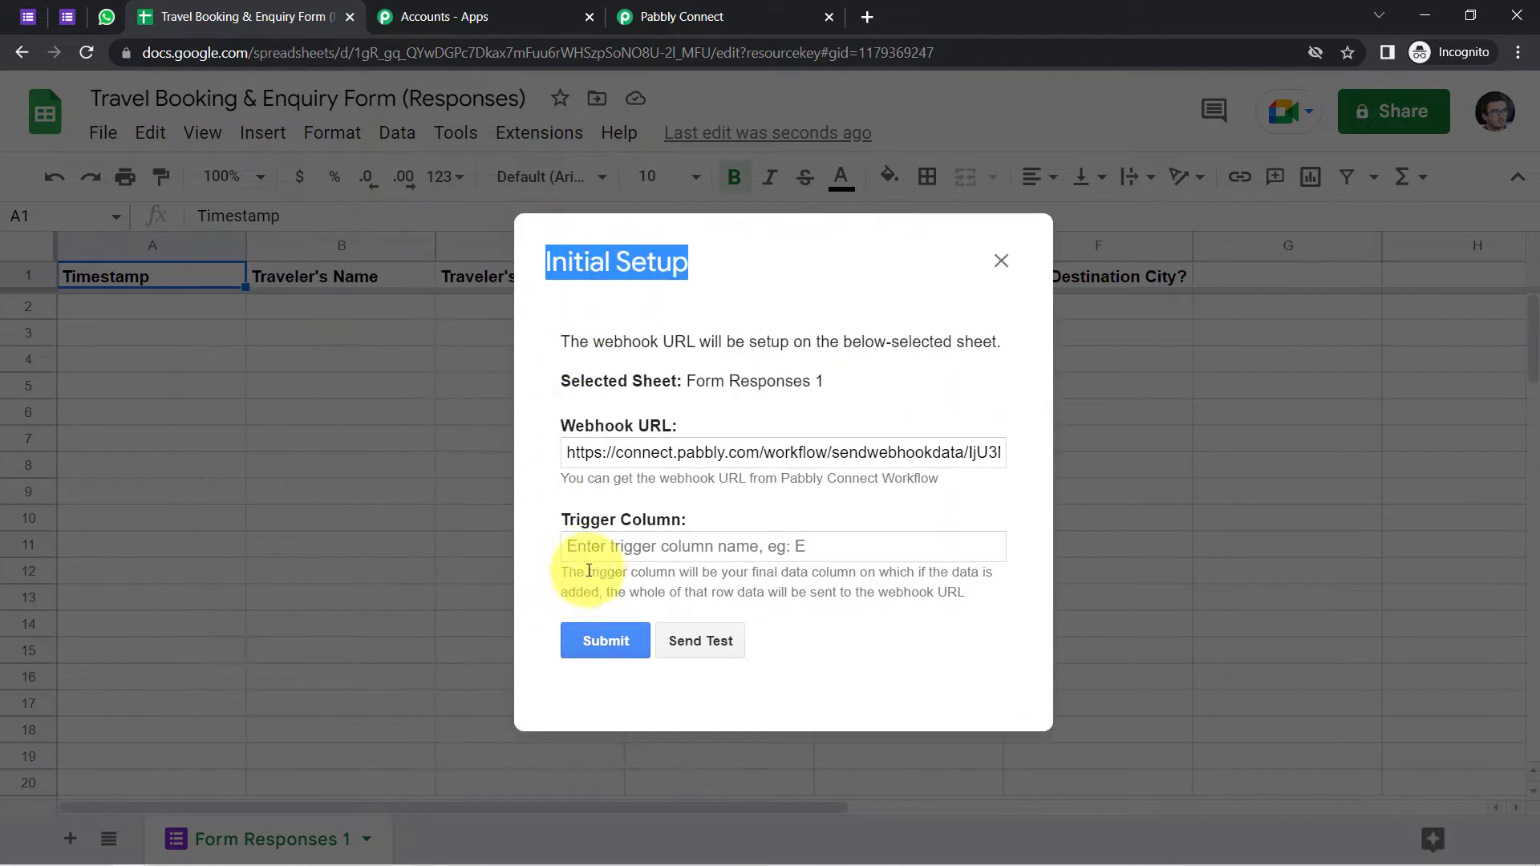
pyautogui.click(601, 545)
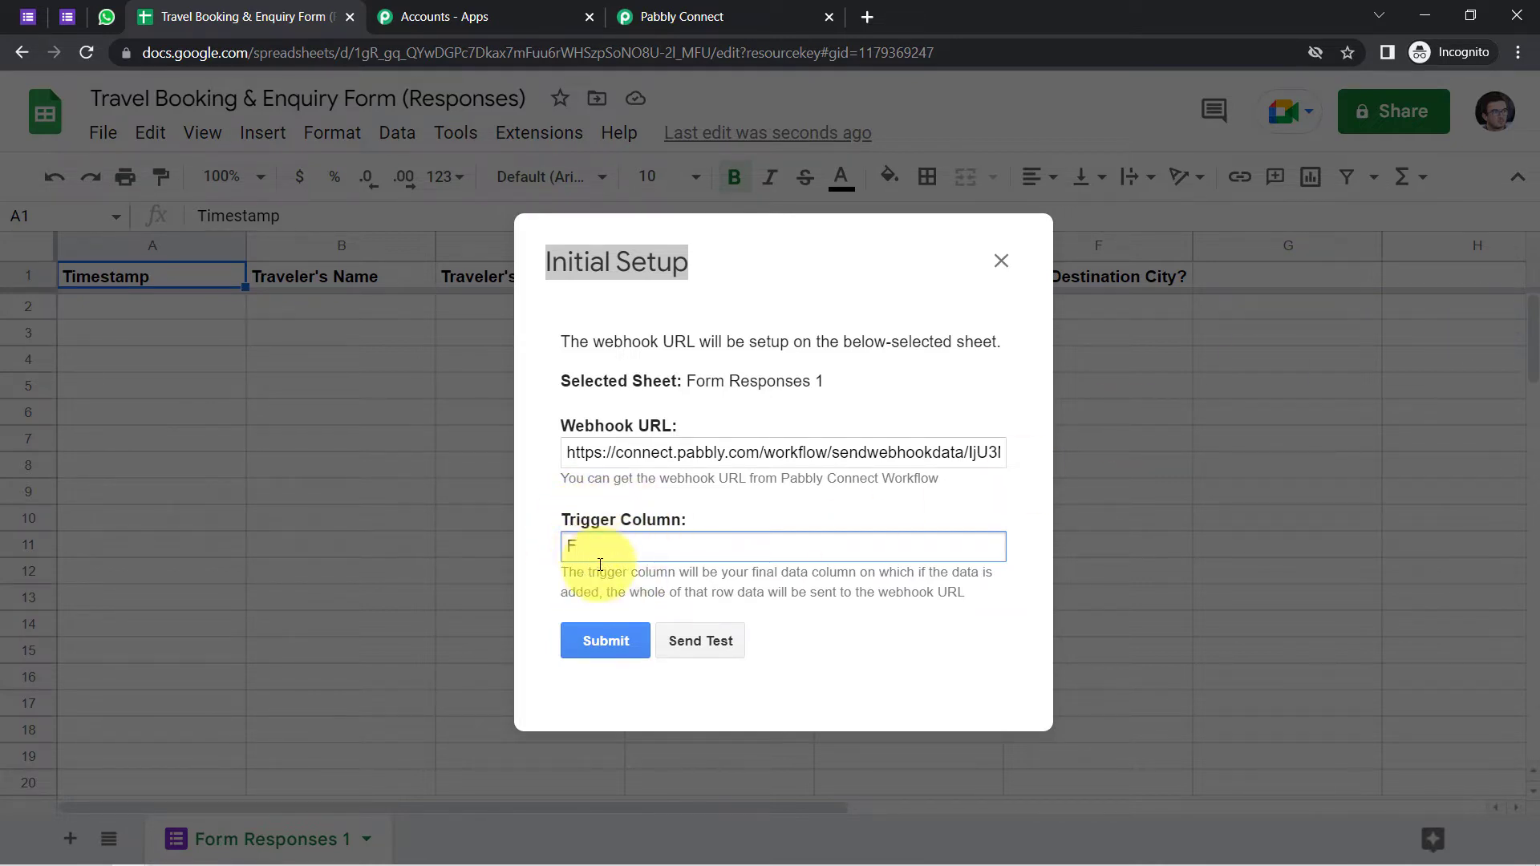
# Try to send test data from the sheet to the webhook, read the response message, and close the initial setup
pyautogui.click(709, 641)
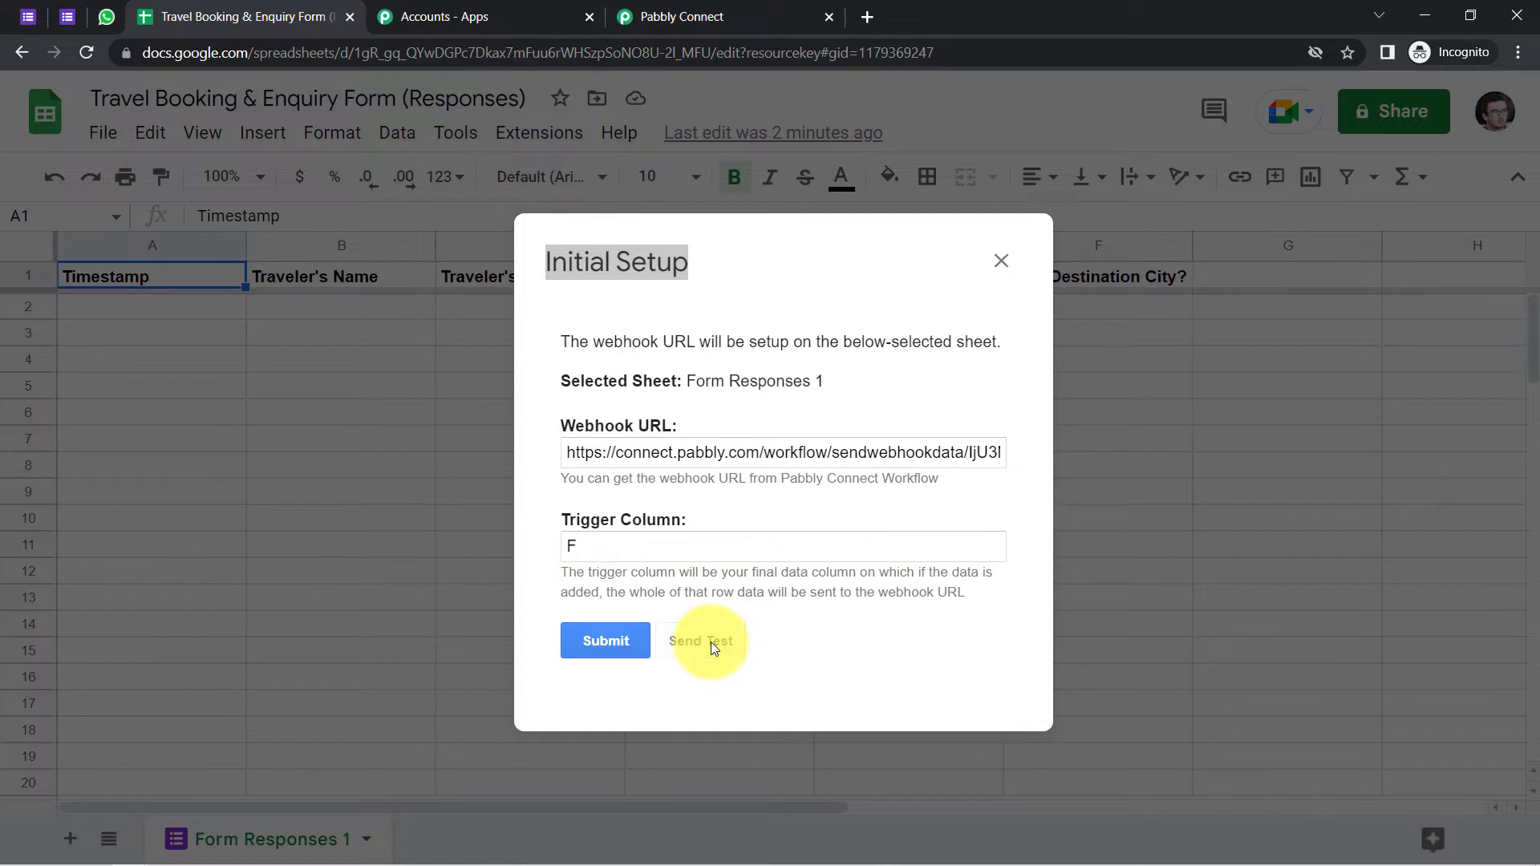
pyautogui.scroll(-1, 863, 561)
pyautogui.scroll(1, 770, 626)
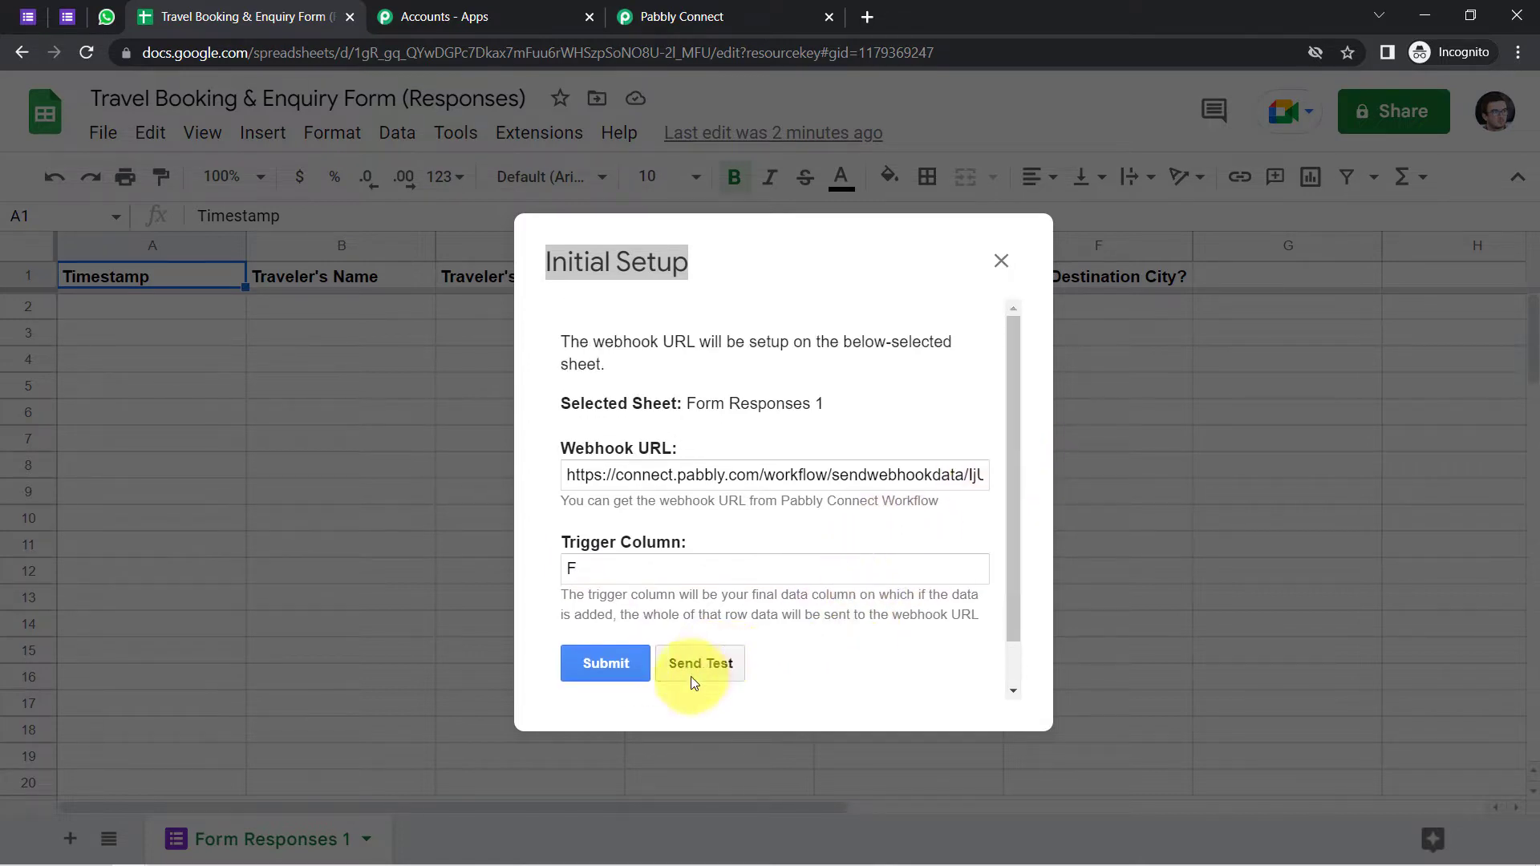
pyautogui.scroll(-1, 682, 659)
pyautogui.moveTo(607, 666); pyautogui.dragTo(702, 671)
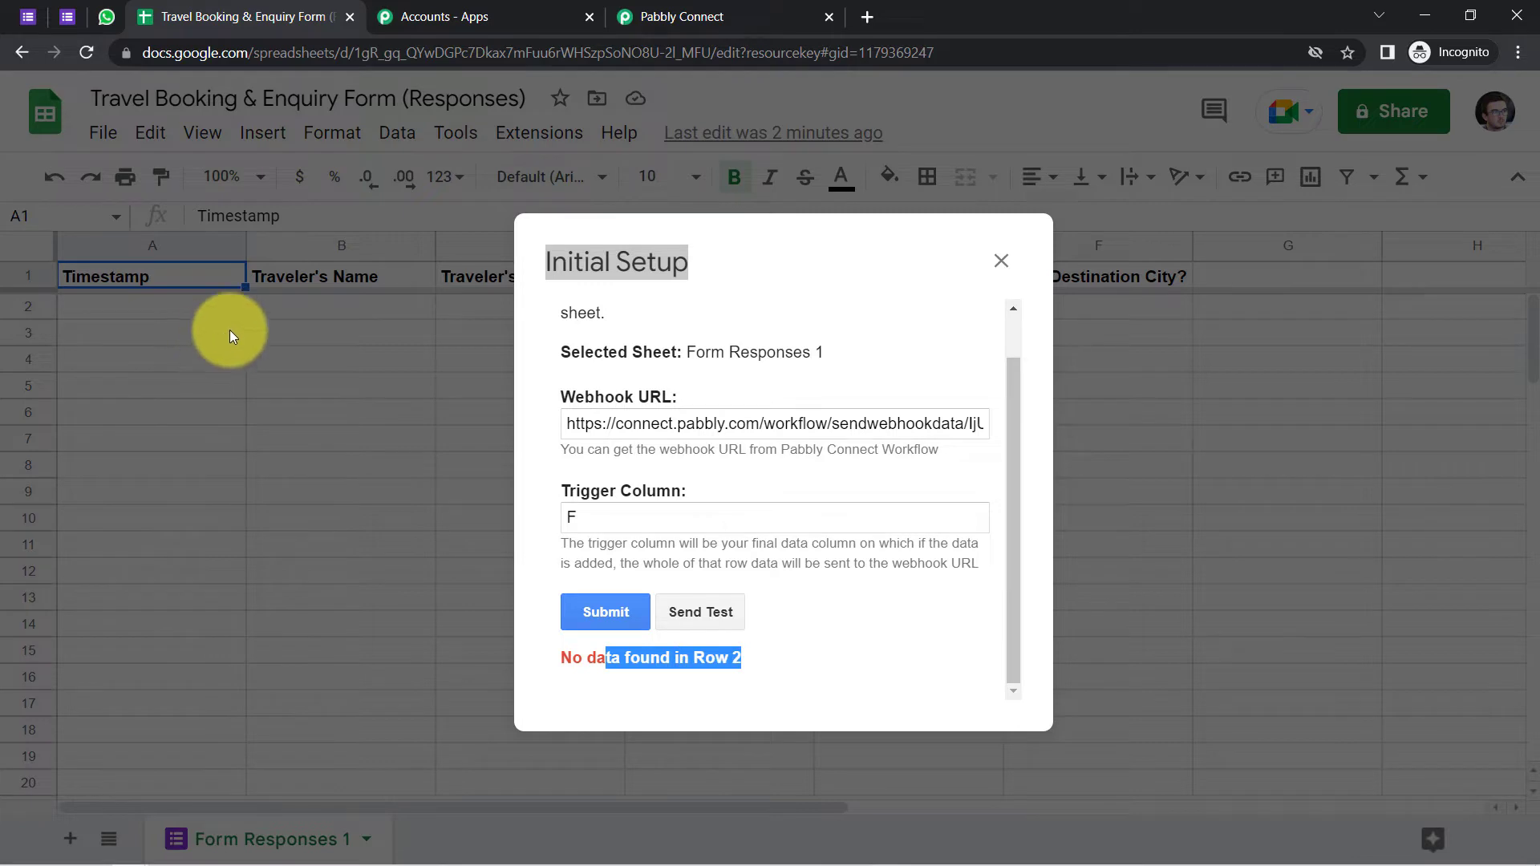
pyautogui.click(1002, 263)
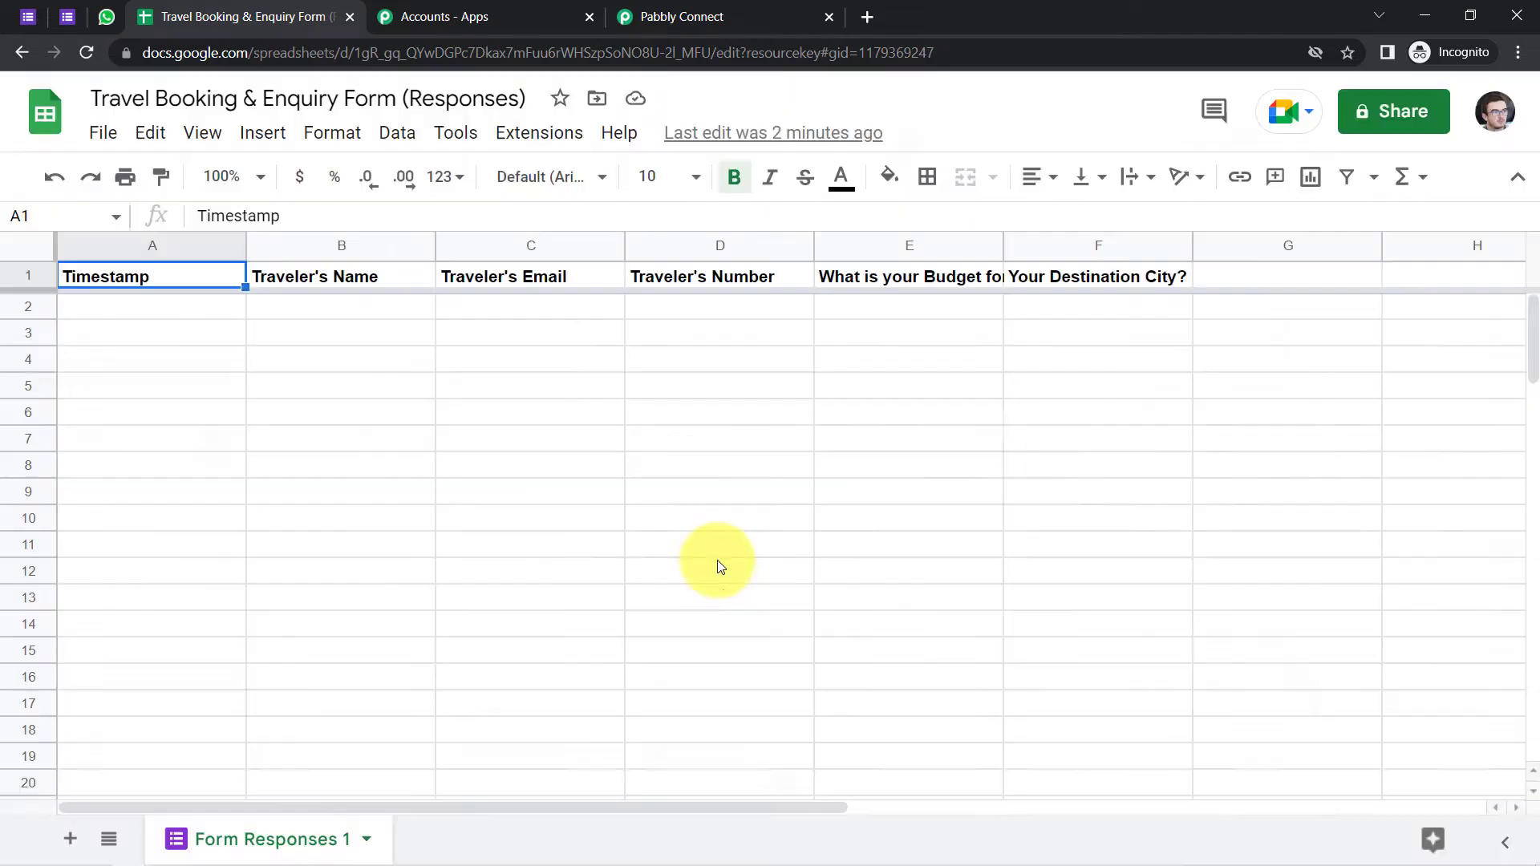
# Switch to the Pabbly Connect workflow and read the note about making a test submission for the webhook response
pyautogui.click(678, 16)
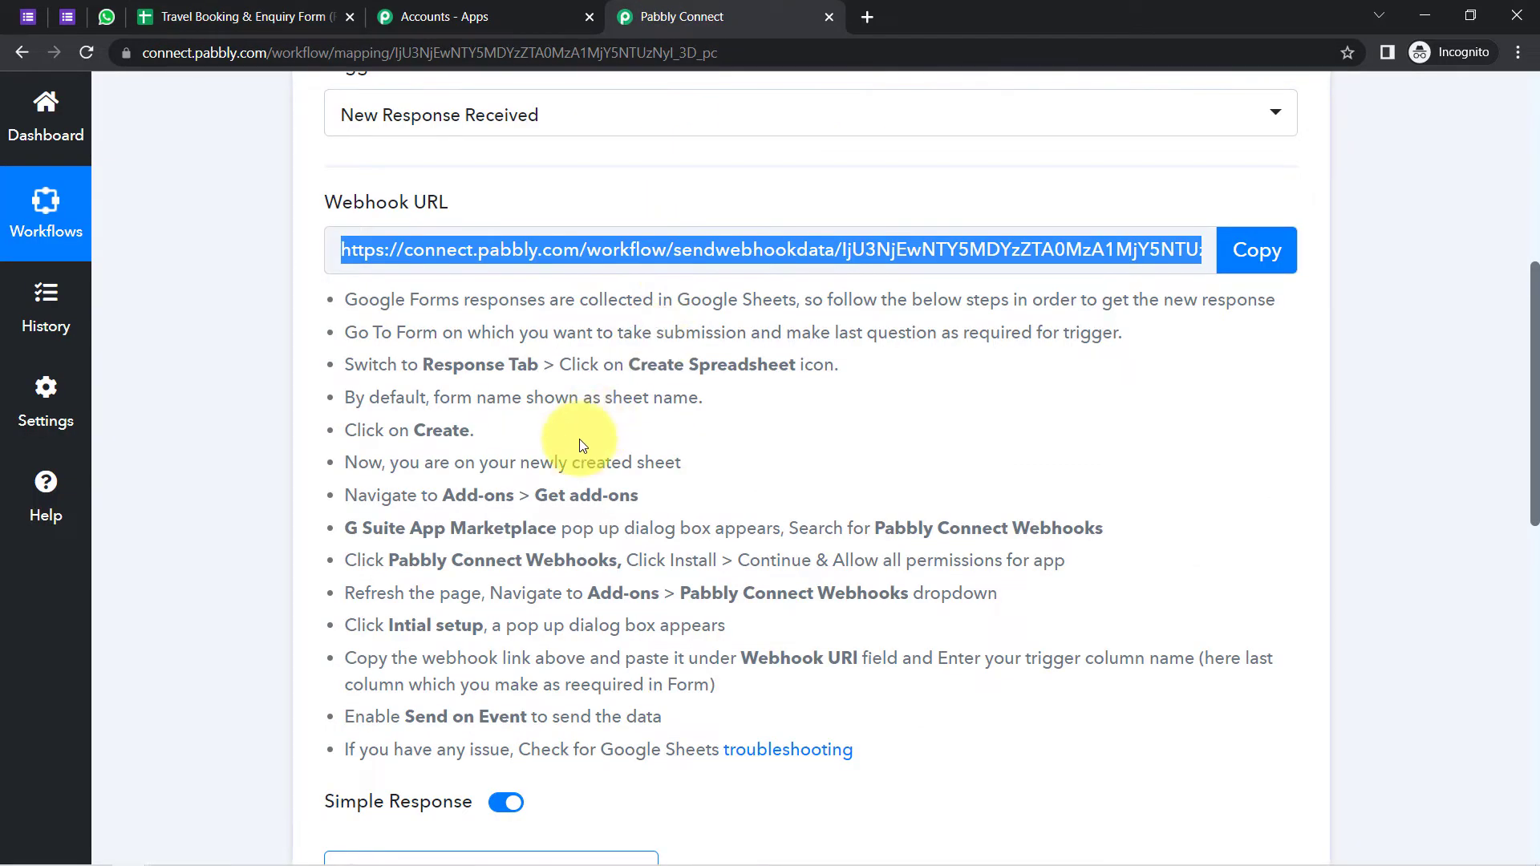
pyautogui.scroll(-4, 564, 458)
pyautogui.scroll(-2, 561, 477)
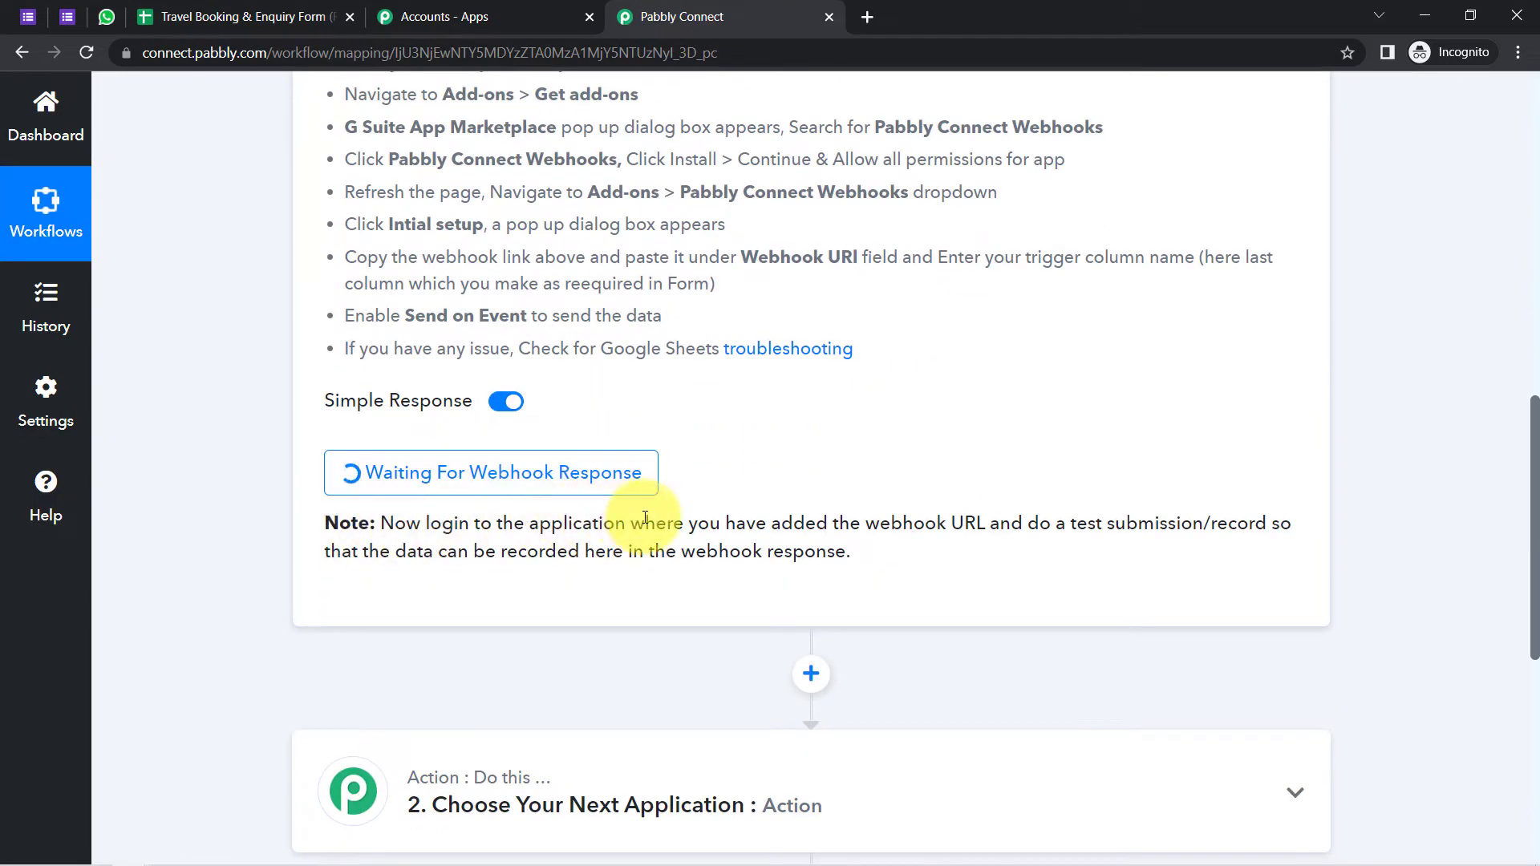
pyautogui.moveTo(665, 531); pyautogui.dragTo(1267, 521)
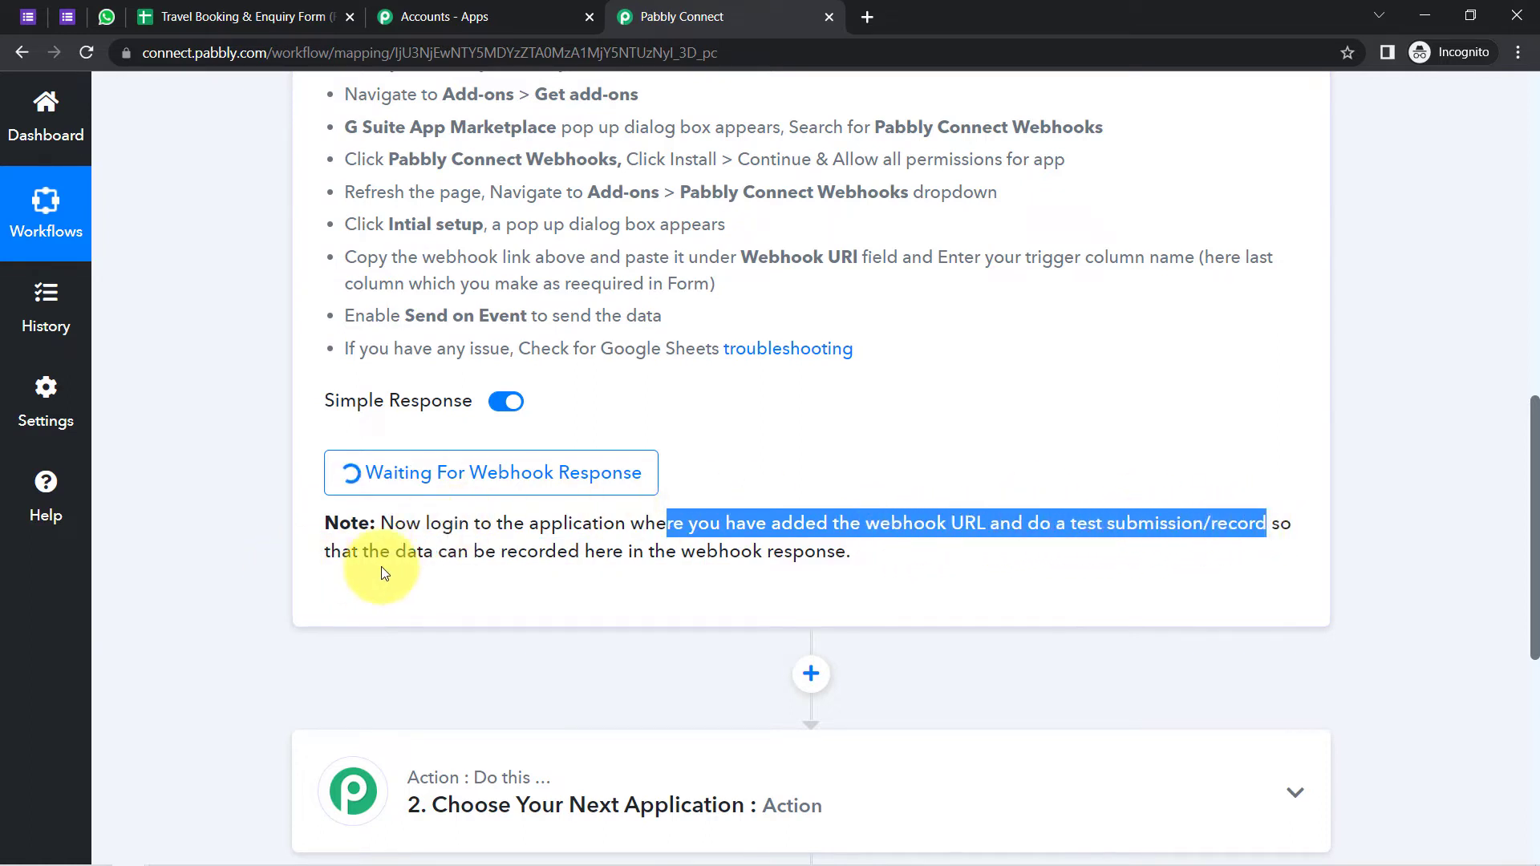
pyautogui.moveTo(423, 552); pyautogui.dragTo(832, 560)
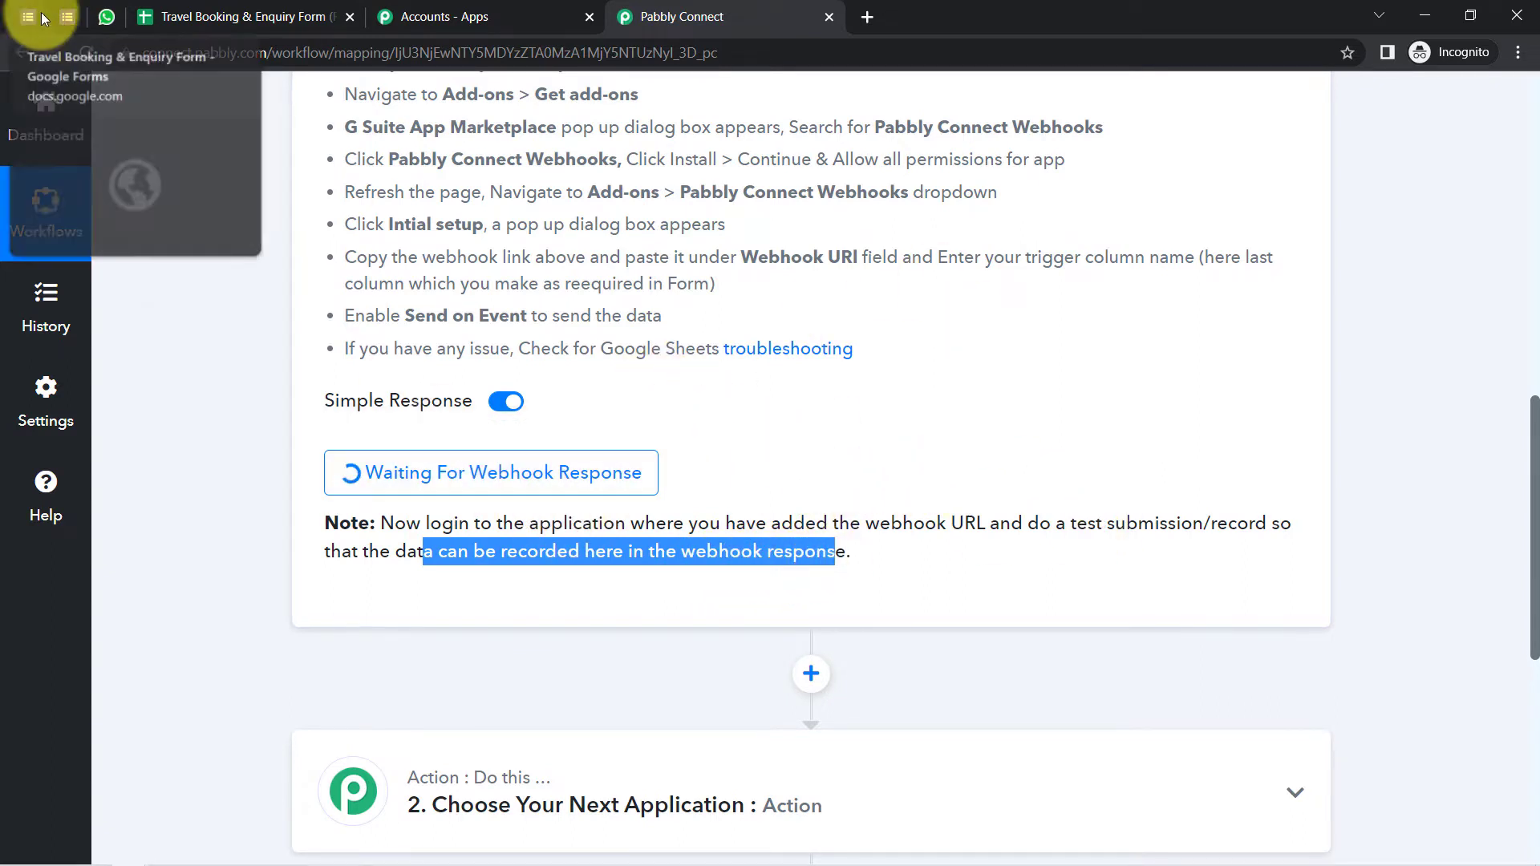
# Fill in the live Travel Booking & Enquiry Form with the traveler's name, email and number, budget INR 30000+ and destination Goa, and submit it
pyautogui.click(67, 22)
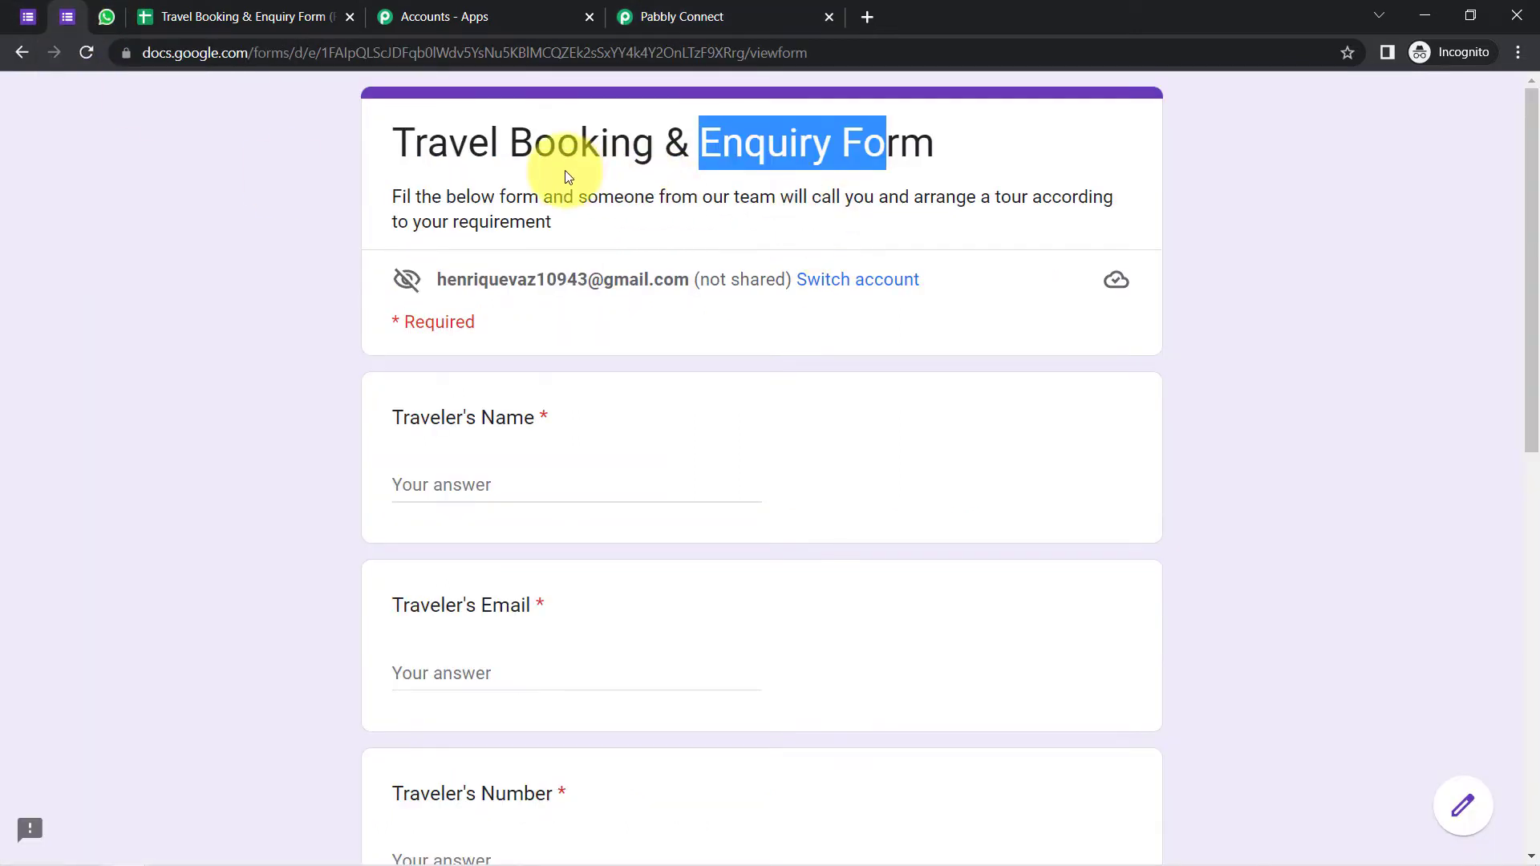
pyautogui.moveTo(468, 143); pyautogui.dragTo(523, 253)
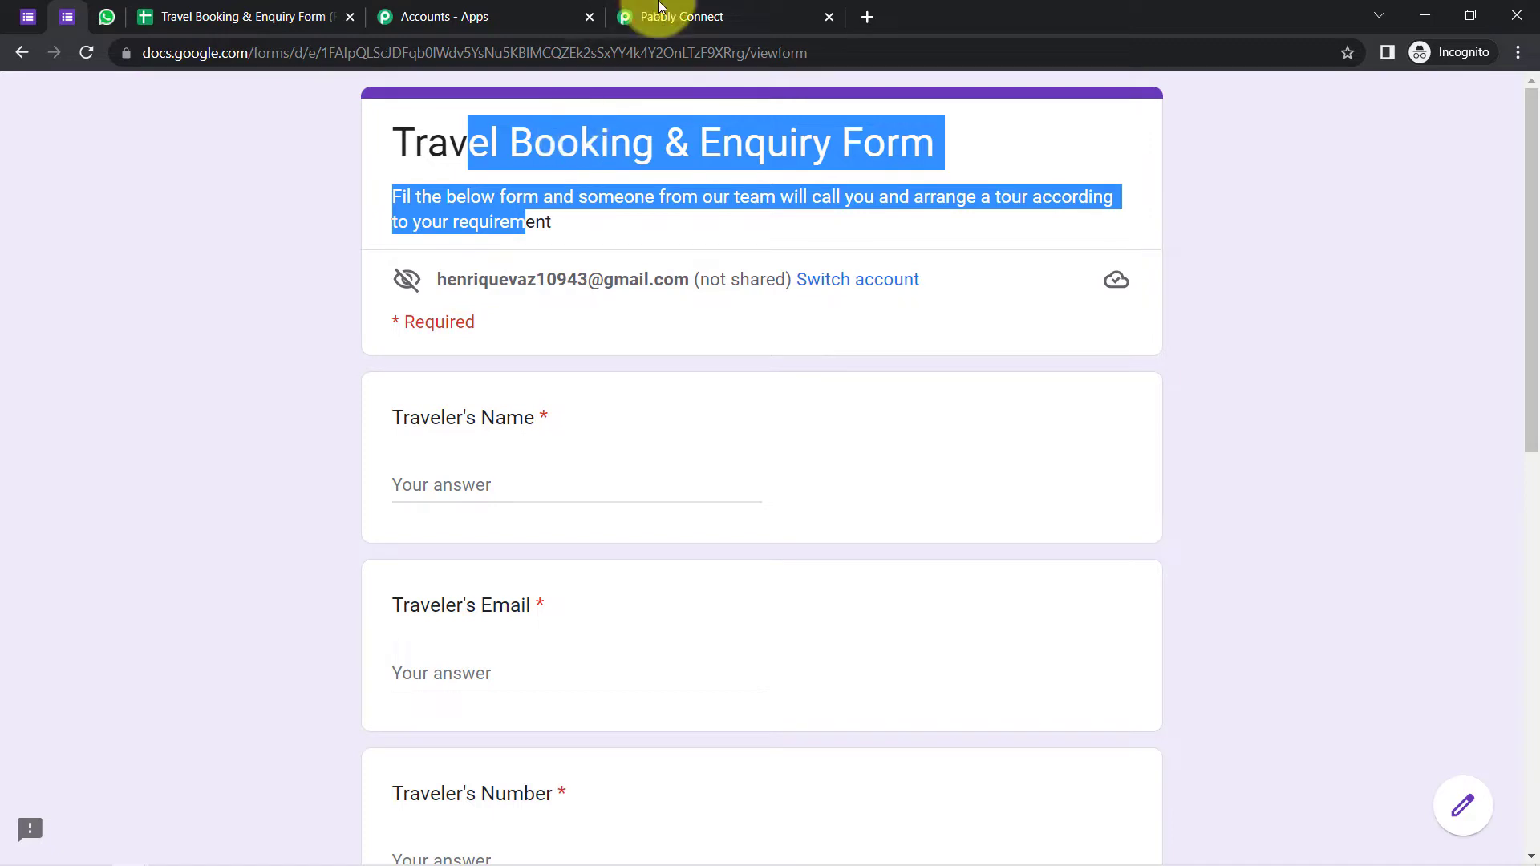
pyautogui.click(306, 420)
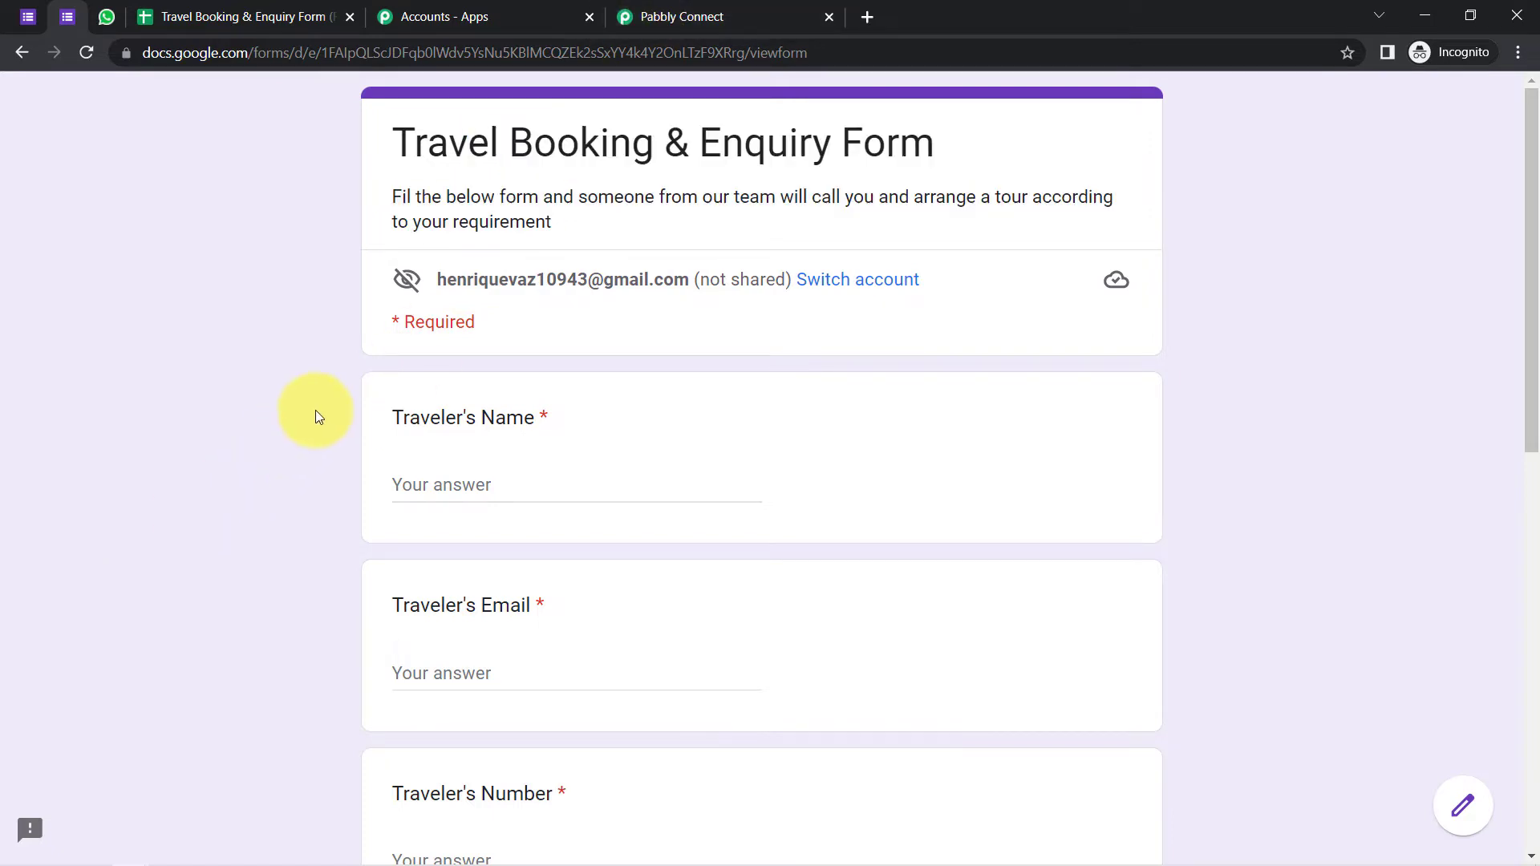
pyautogui.scroll(-3, 316, 412)
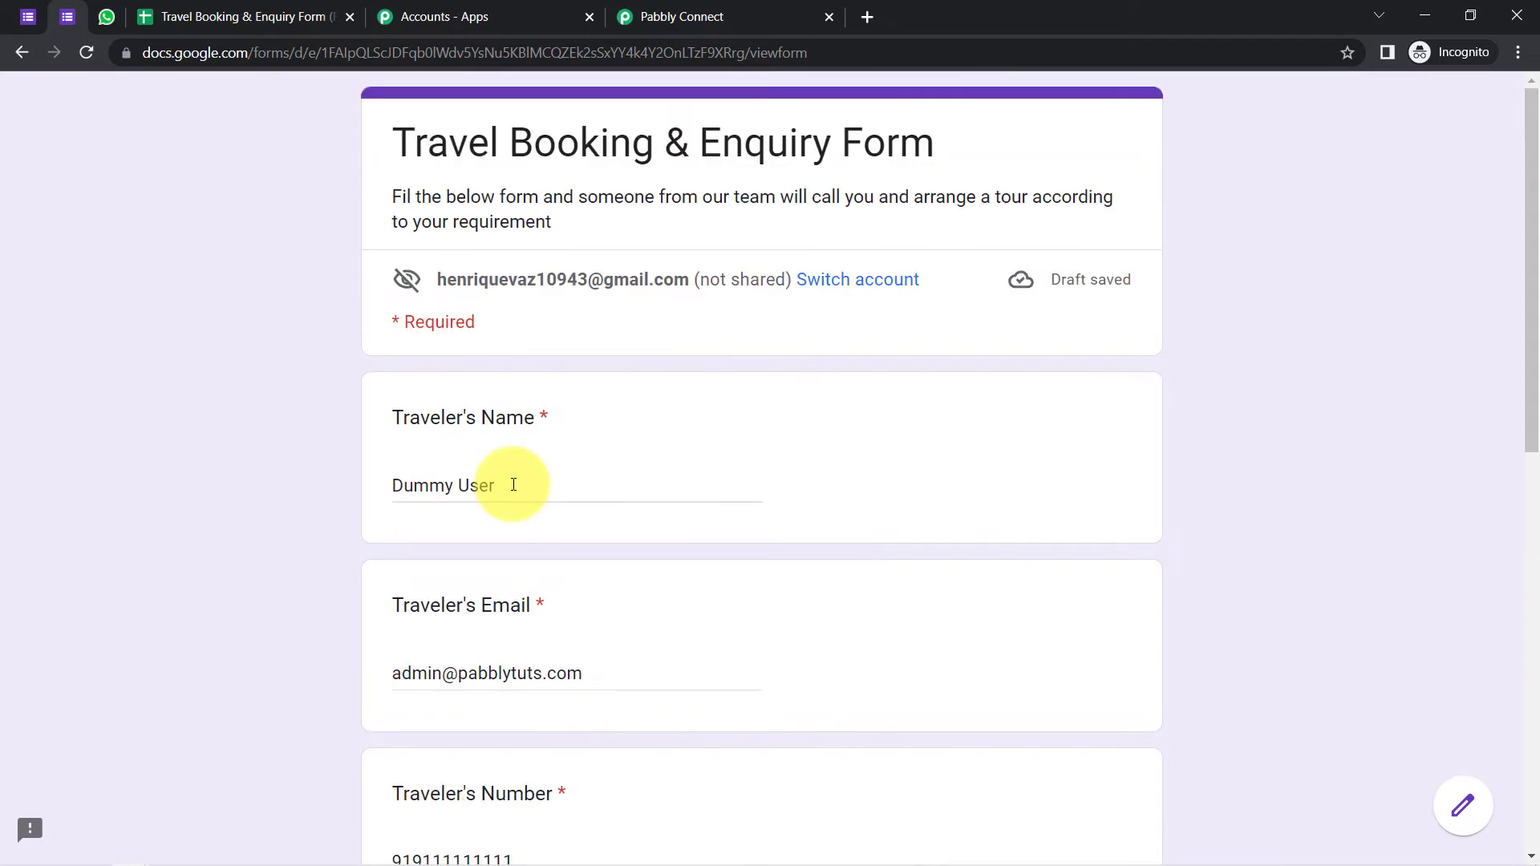
pyautogui.moveTo(429, 486); pyautogui.dragTo(511, 492)
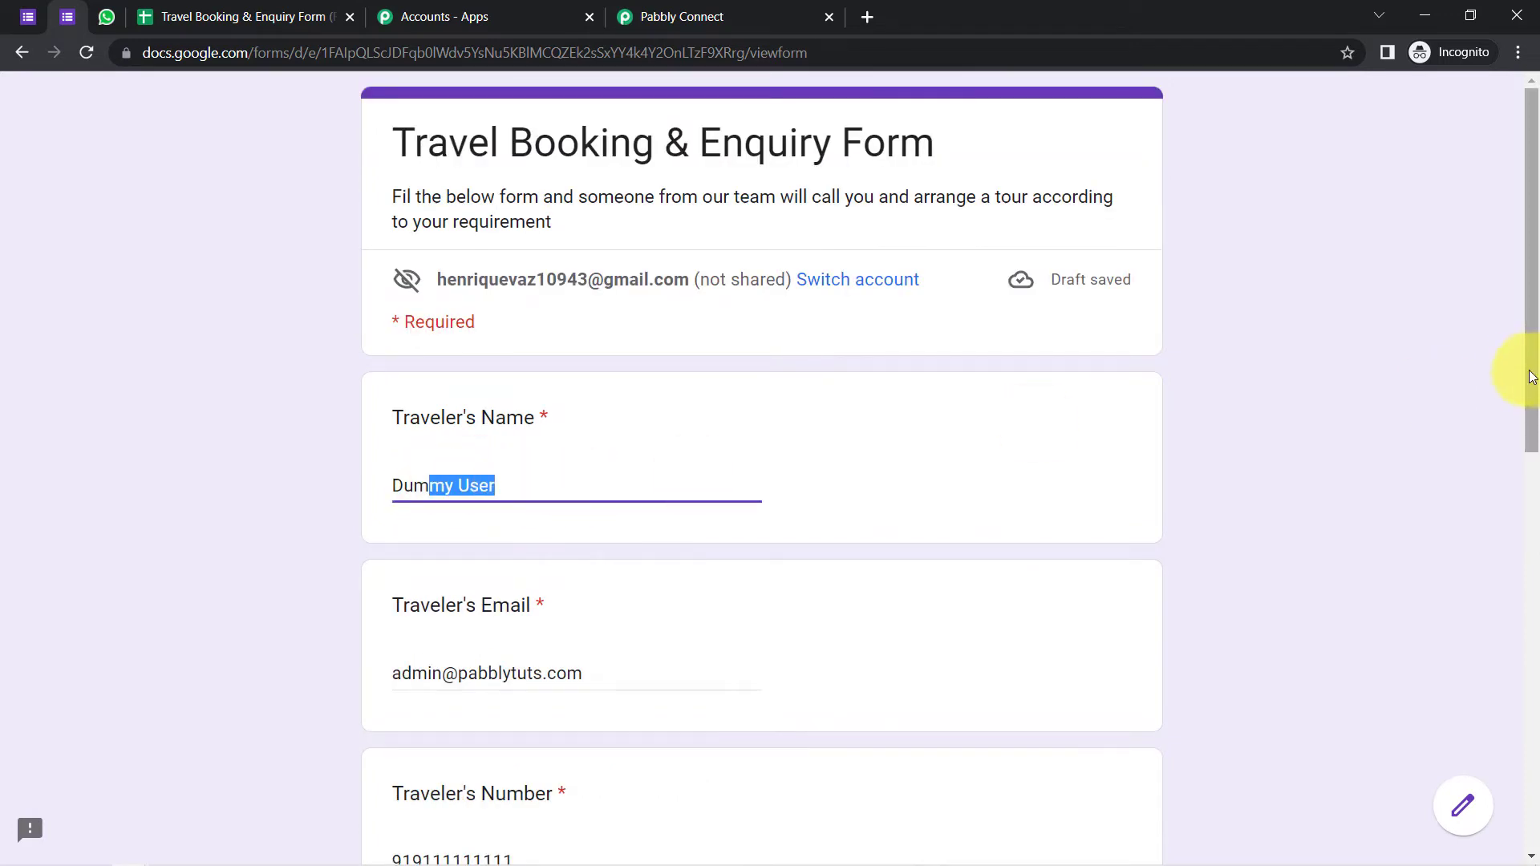
pyautogui.moveTo(1529, 344); pyautogui.dragTo(1537, 706)
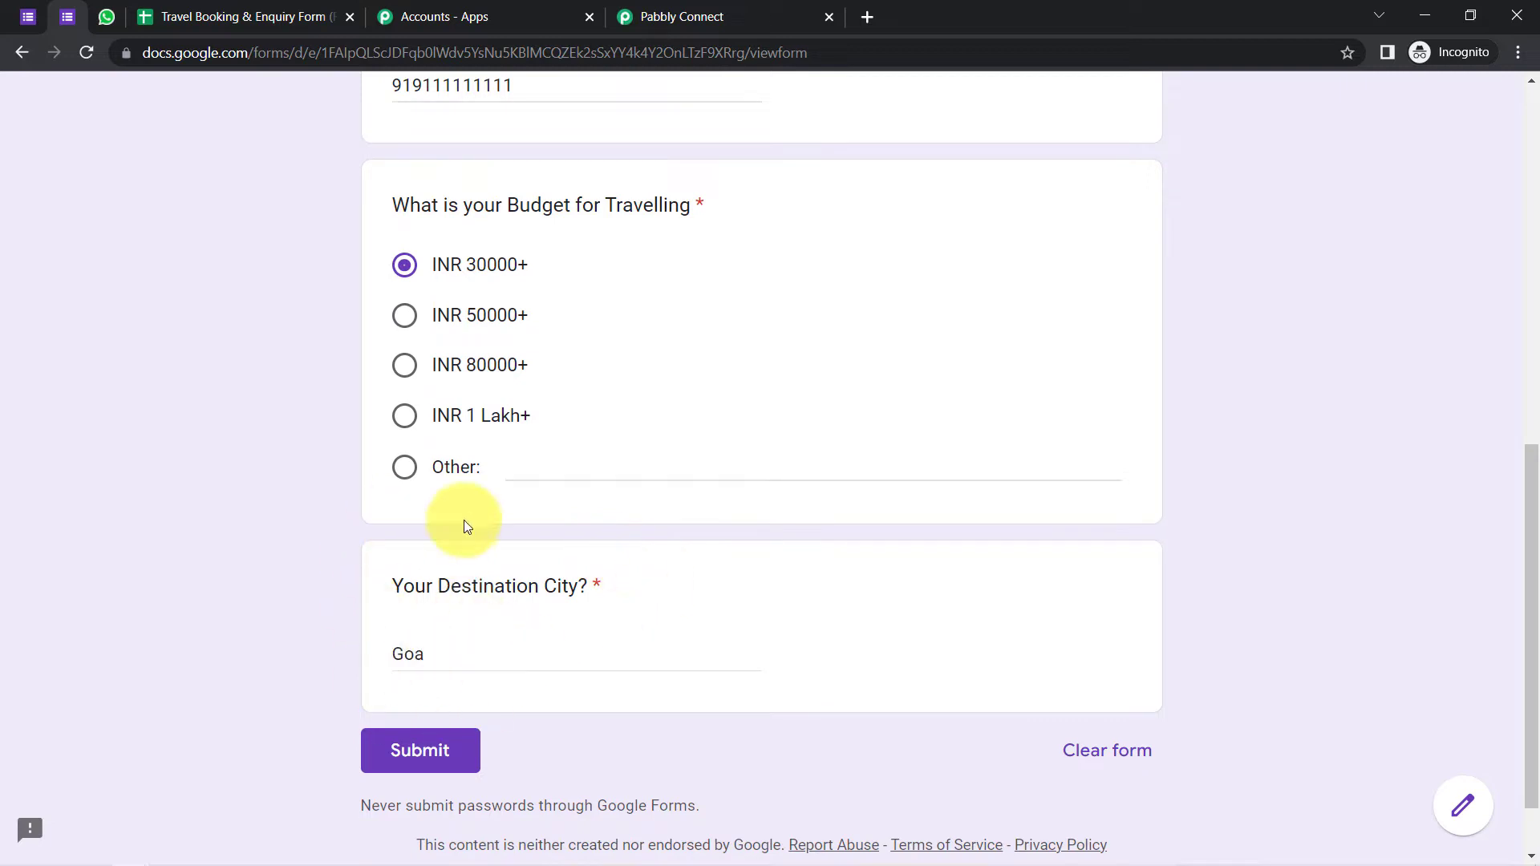
pyautogui.click(436, 755)
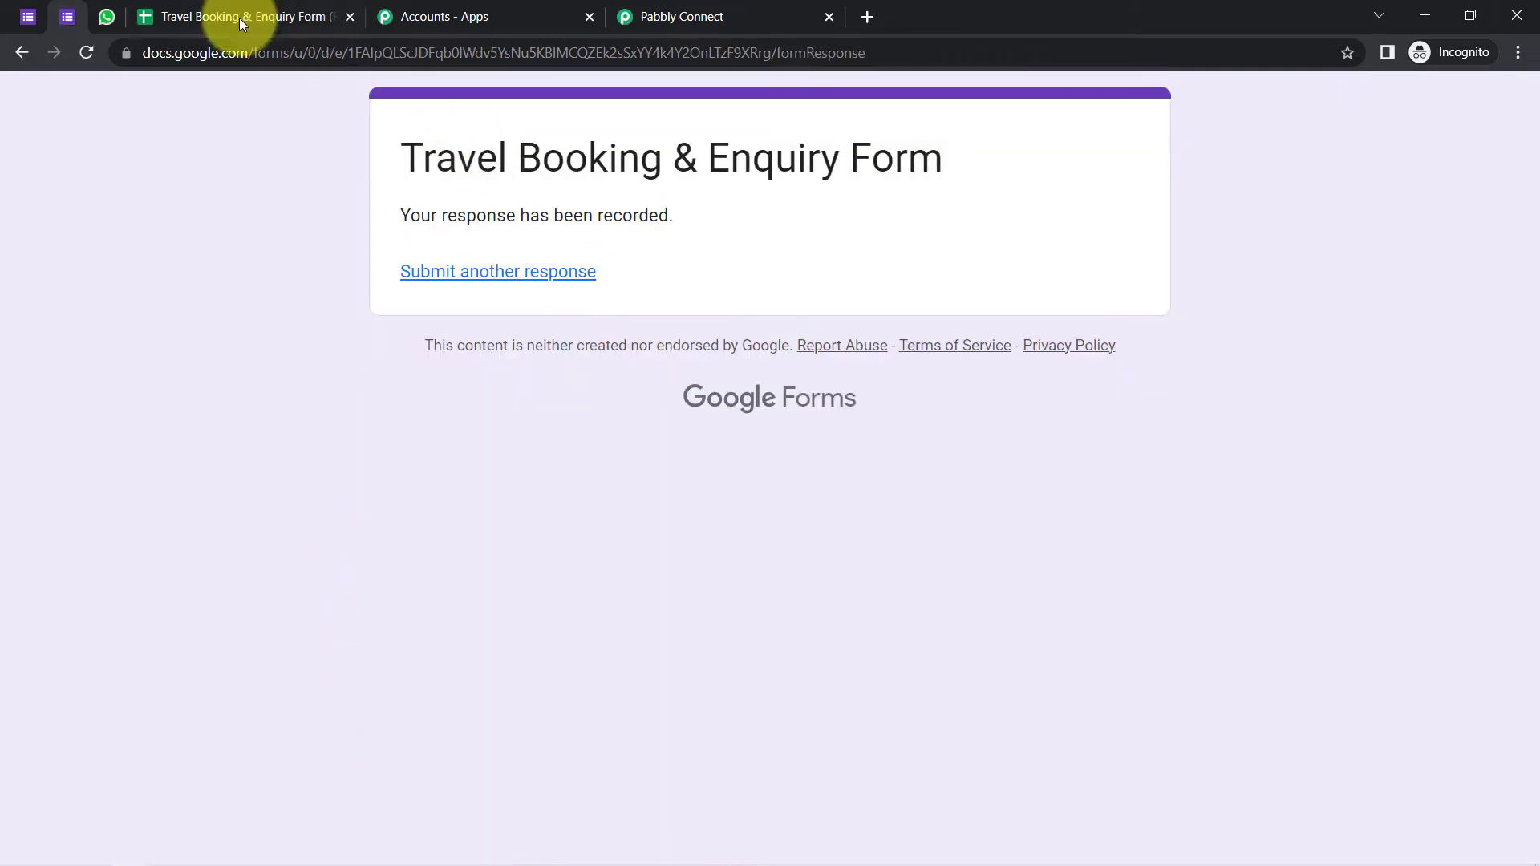
# Check the submitted entry in the responses spreadsheet and reopen the initial setup of Pabbly Connect Webhooks
pyautogui.click(140, 15)
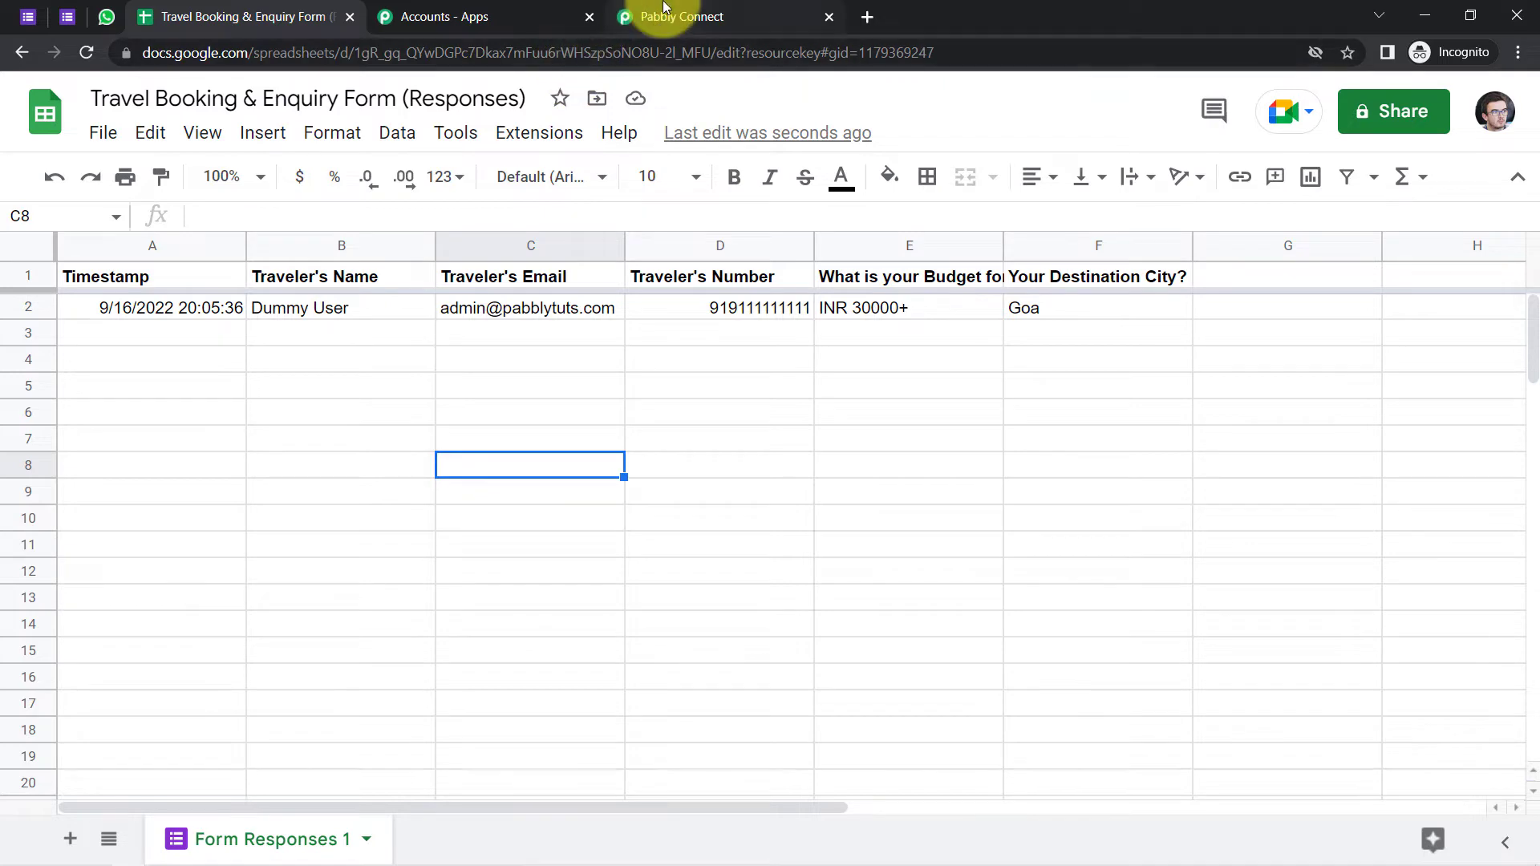
pyautogui.click(634, 16)
pyautogui.click(195, 6)
pyautogui.click(520, 136)
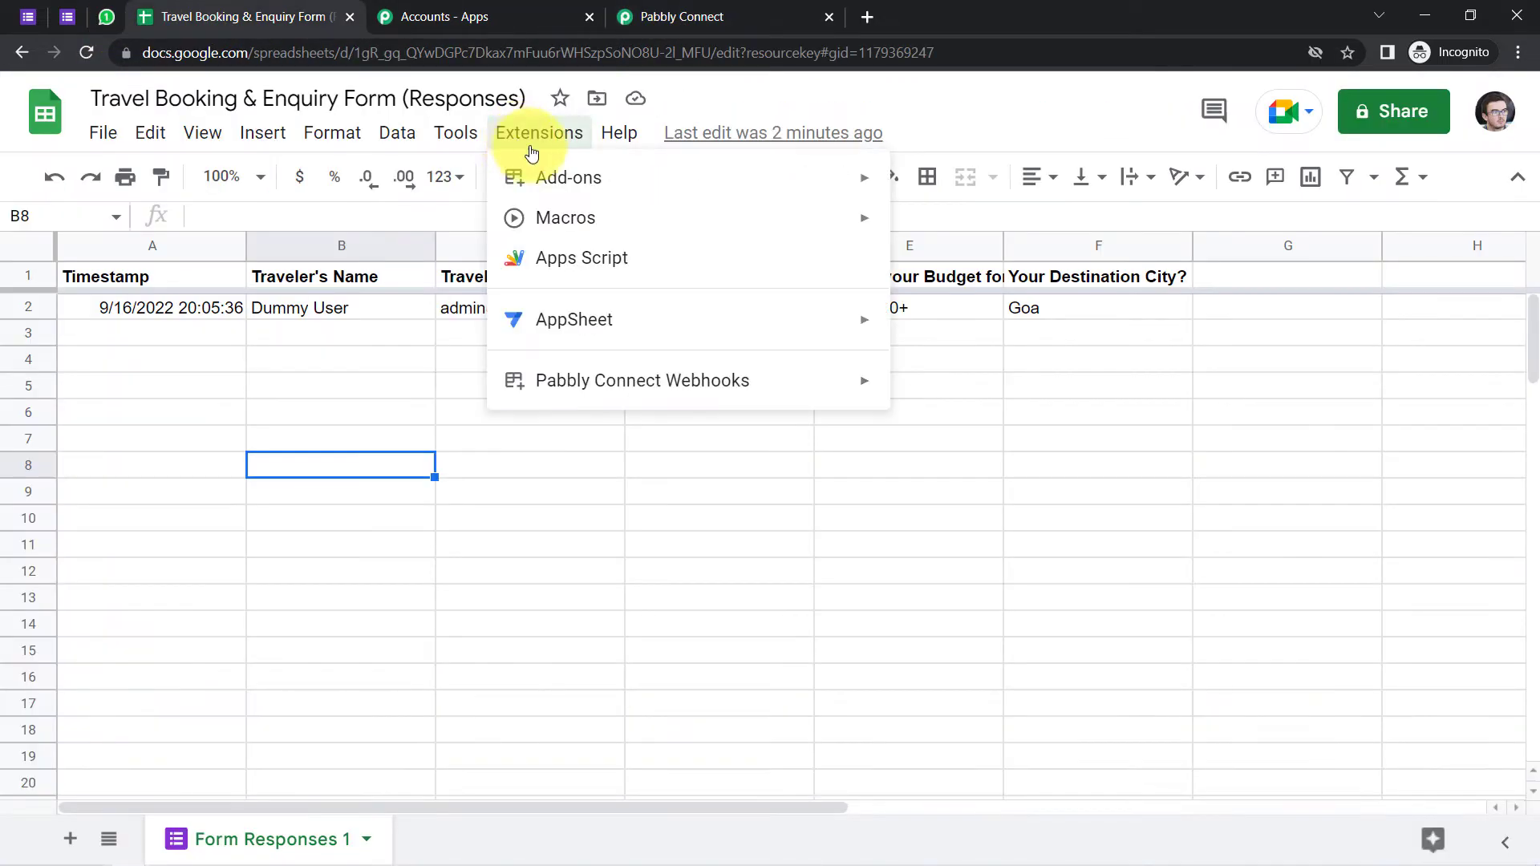
pyautogui.moveTo(604, 378)
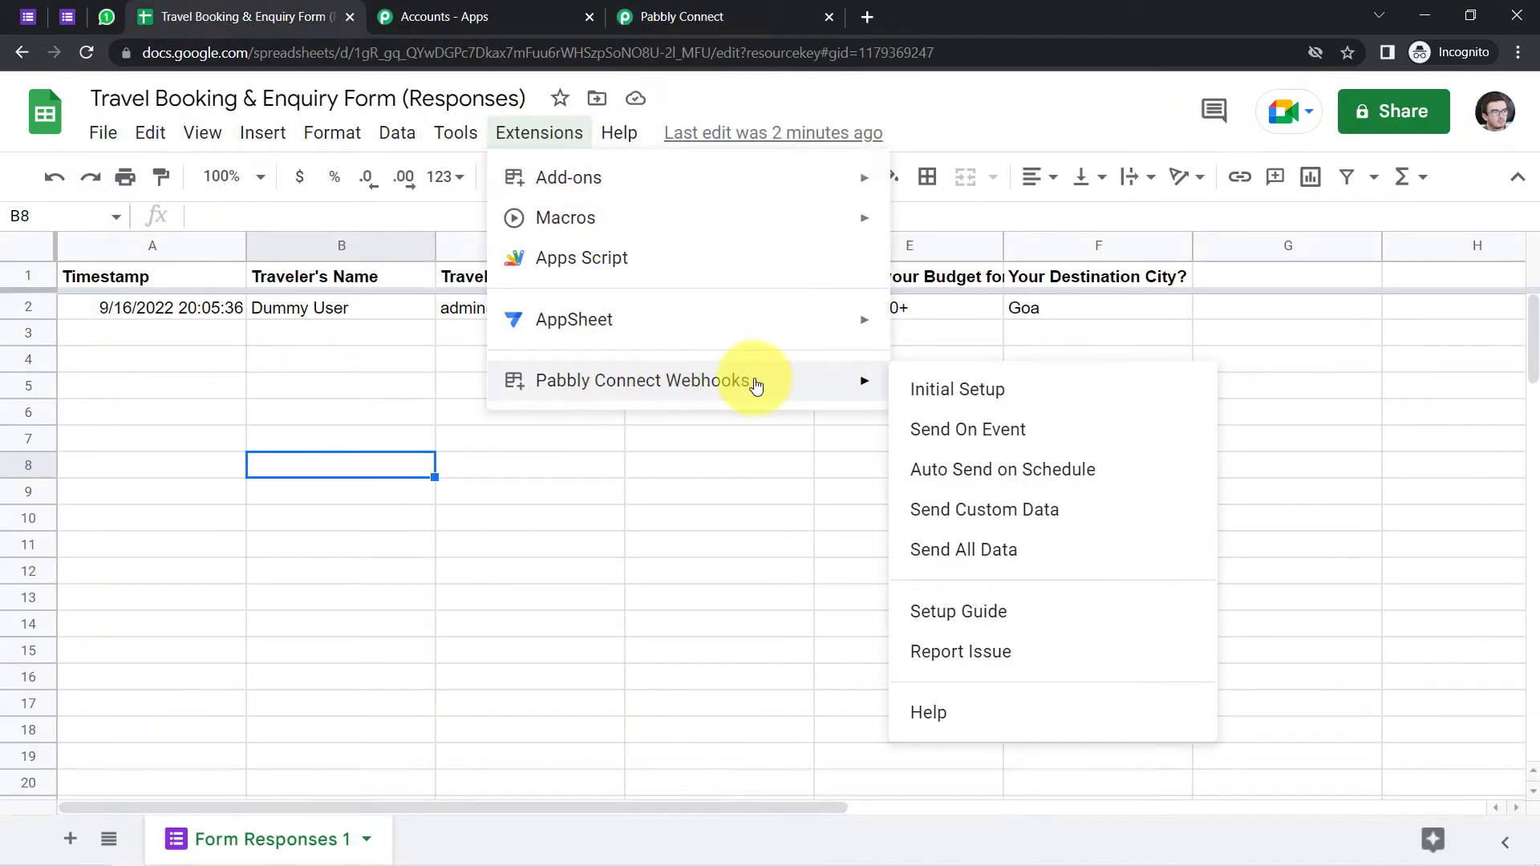
pyautogui.click(950, 391)
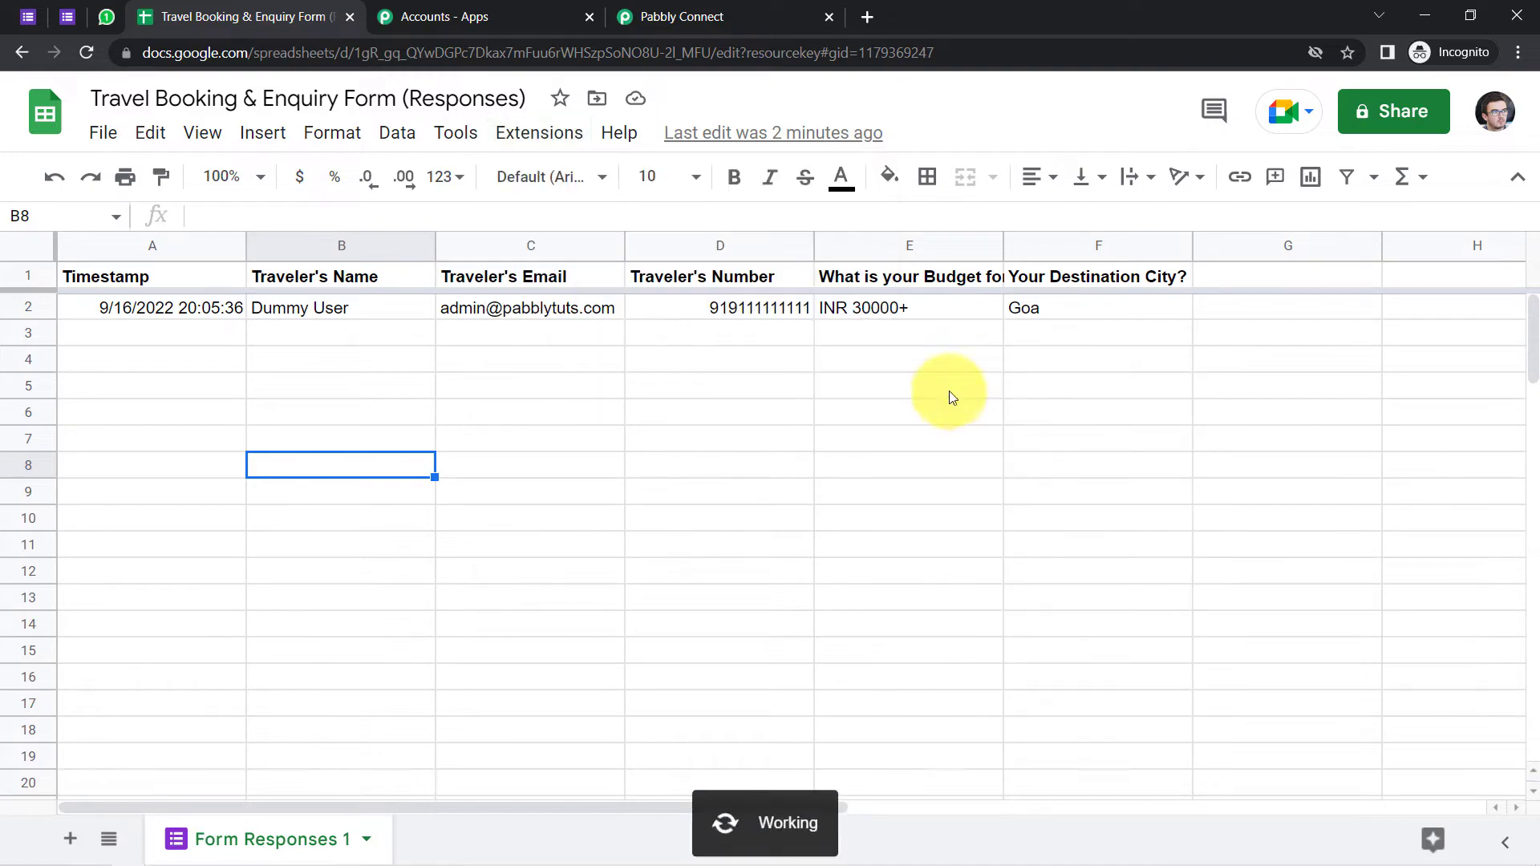
# Copy the webhook URL from the Pabbly Connect workflow and paste it over the URL in the sheet's initial setup
pyautogui.click(611, 6)
pyautogui.scroll(3, 1038, 430)
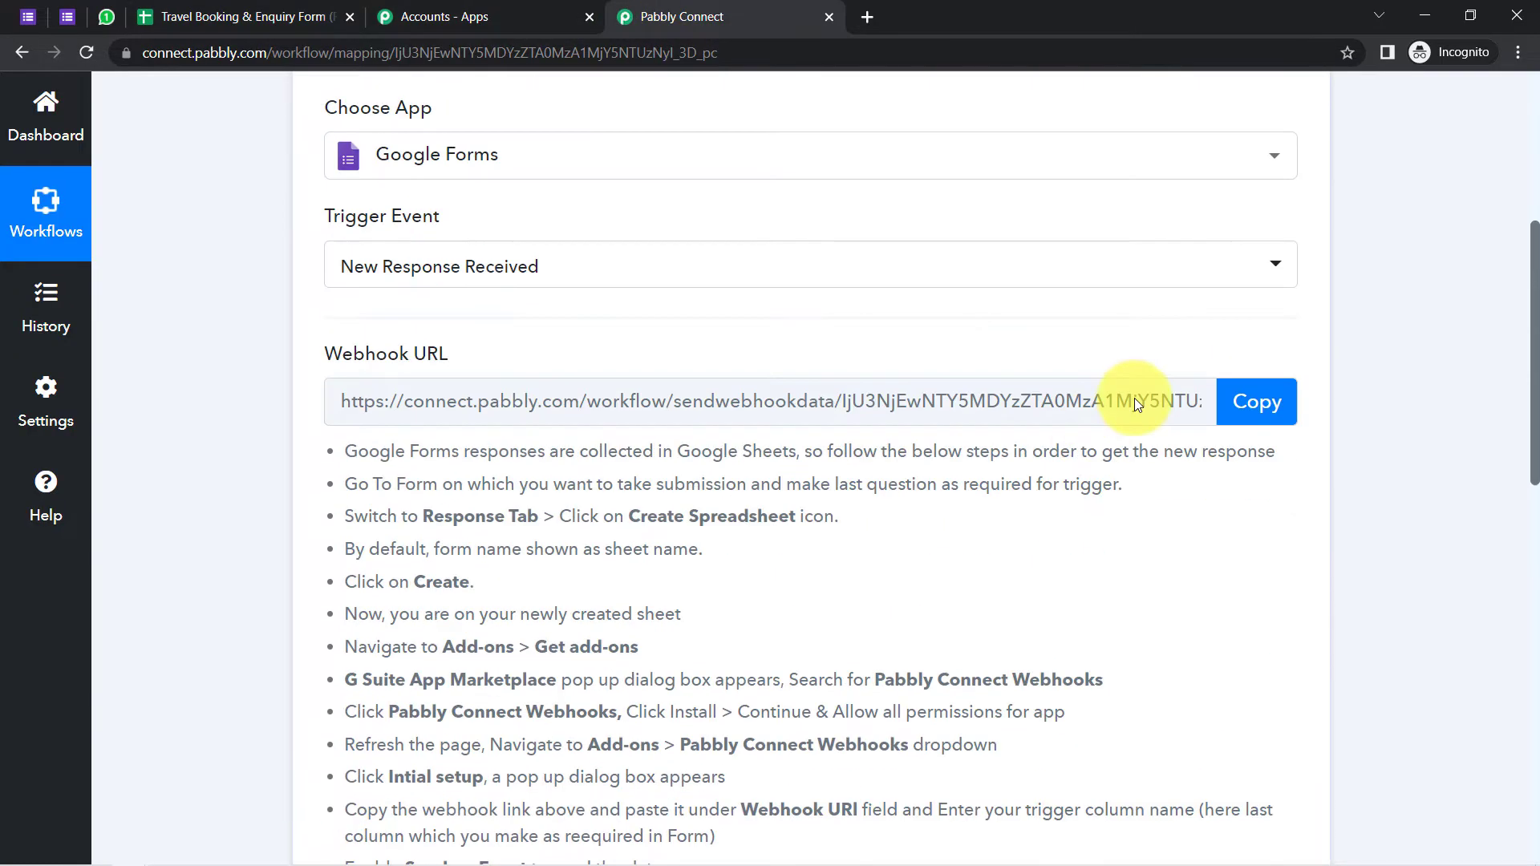
pyautogui.click(1255, 449)
pyautogui.click(160, 14)
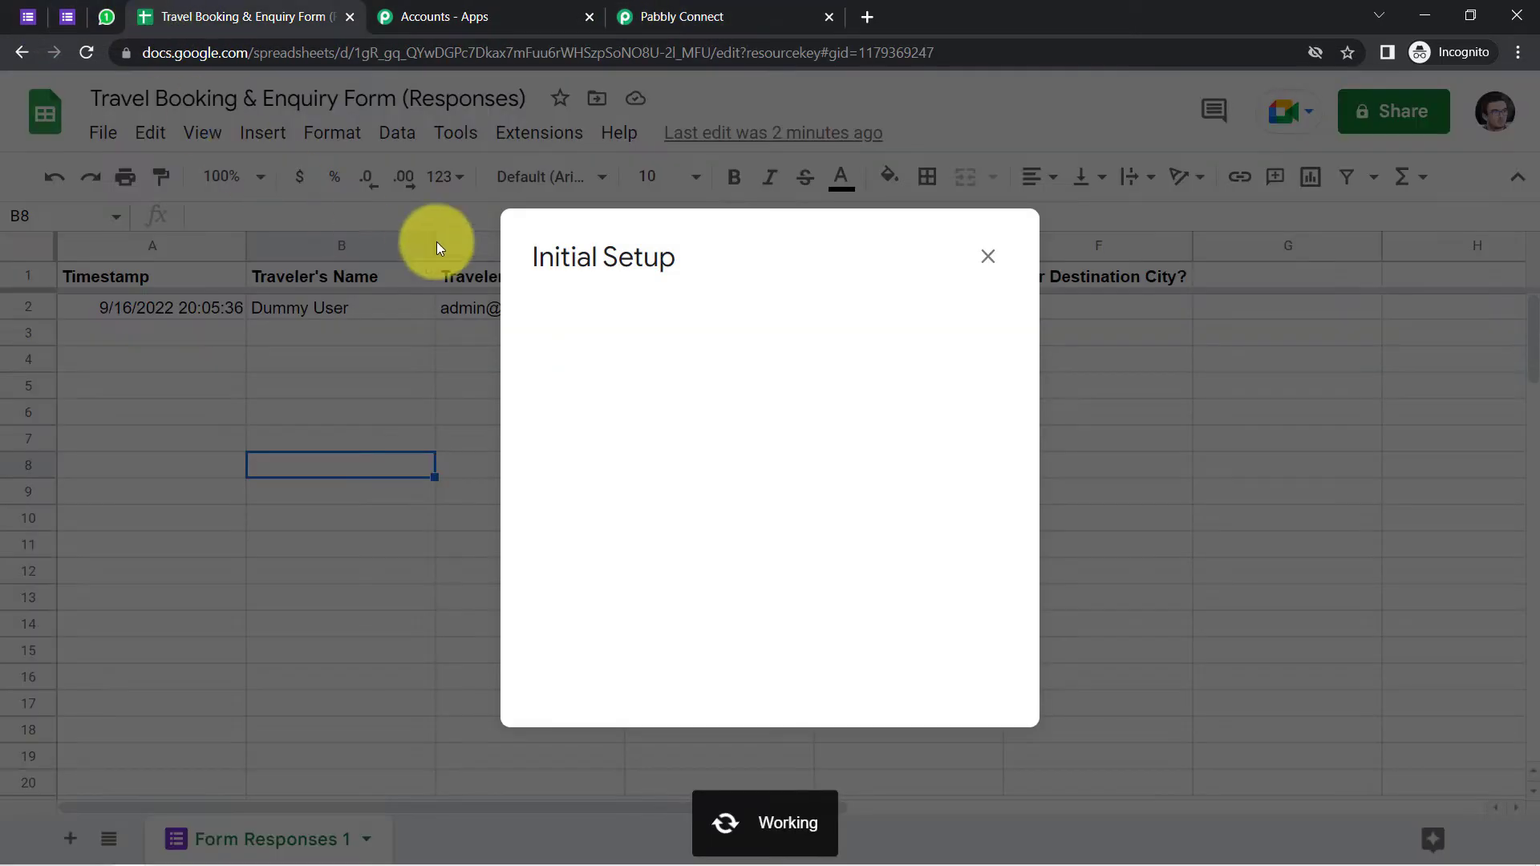
pyautogui.tripleClick(596, 439)
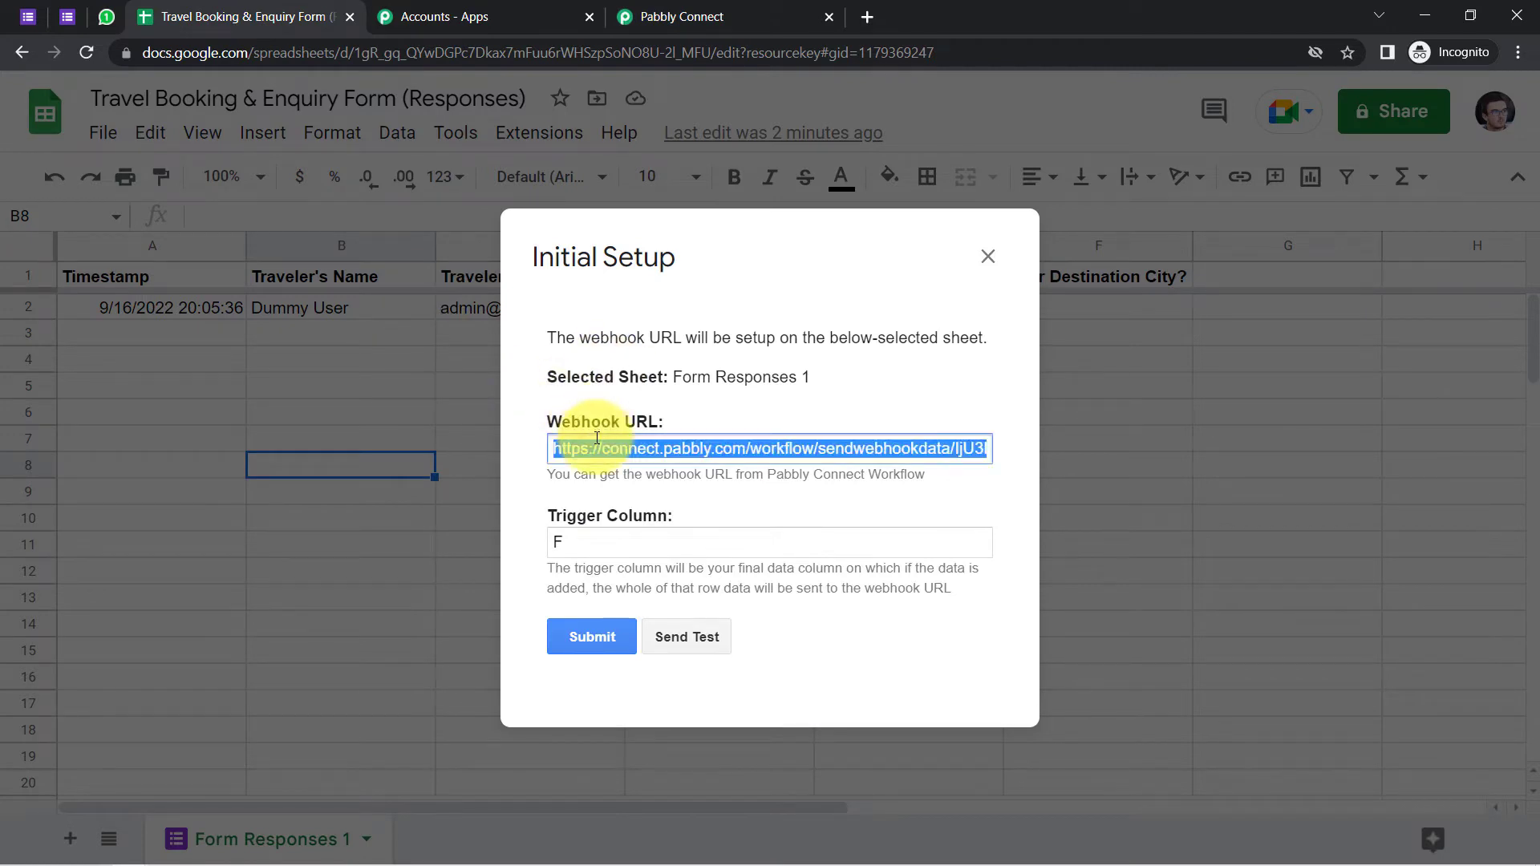
pyautogui.hotkey('ctrl', 'v')
# Set the trigger column to F and send the sheet's test data to the webhook
pyautogui.moveTo(613, 536); pyautogui.dragTo(544, 546)
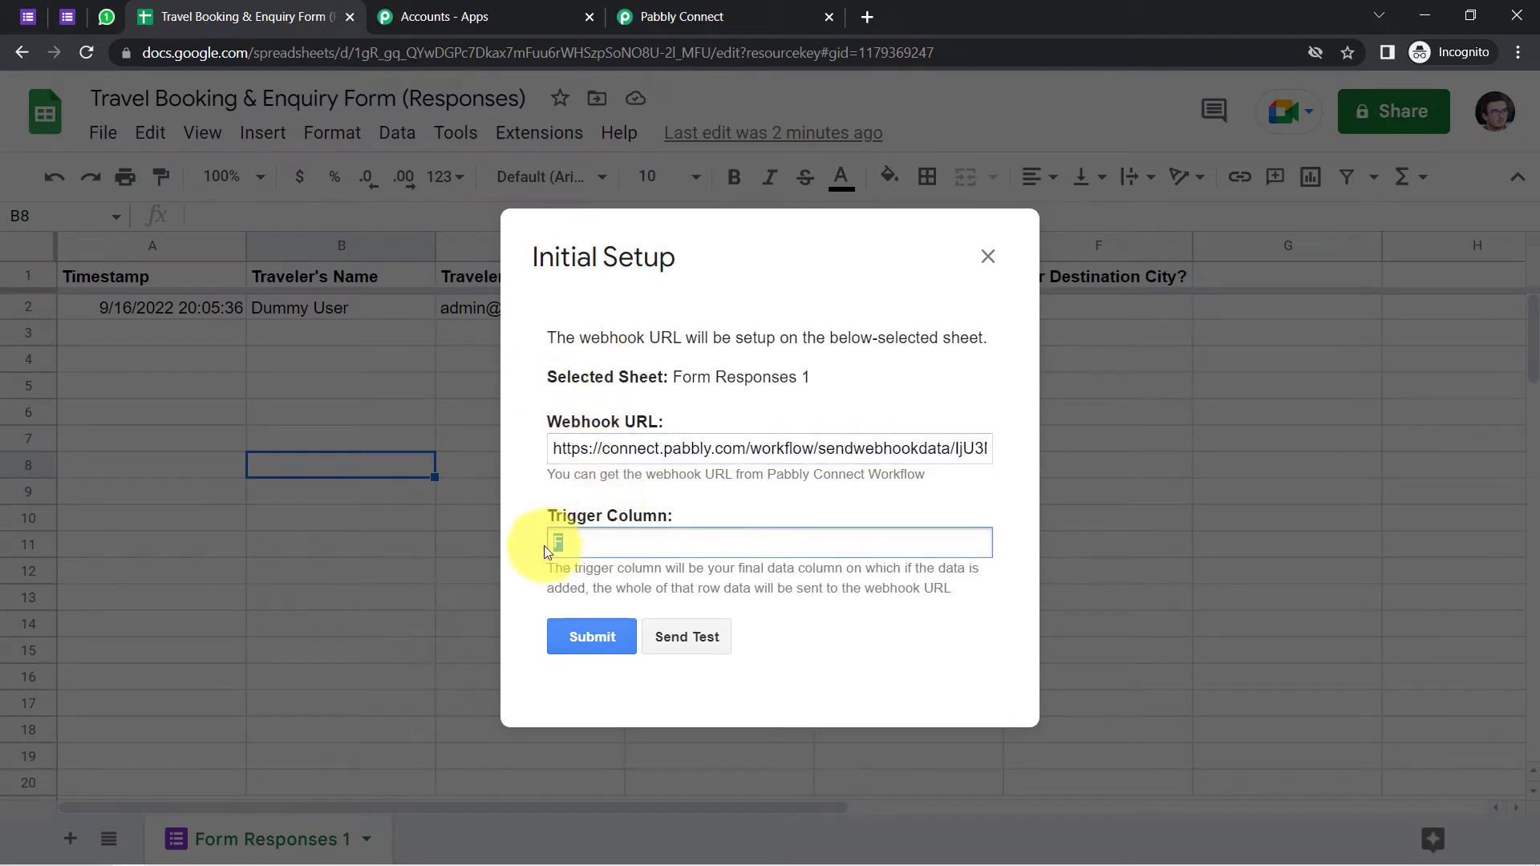
pyautogui.click(671, 637)
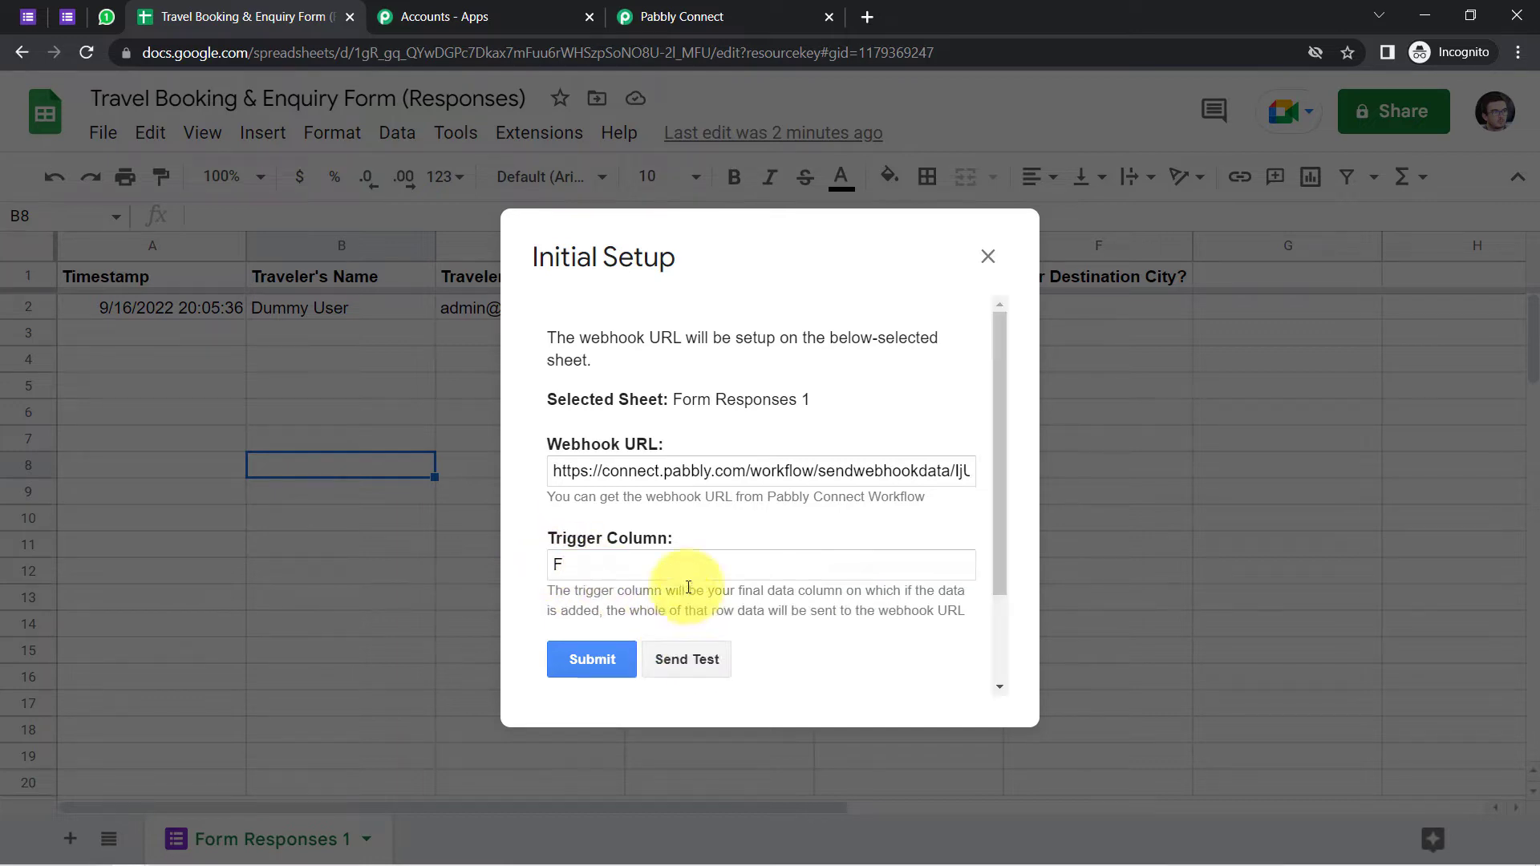
pyautogui.scroll(-1, 680, 536)
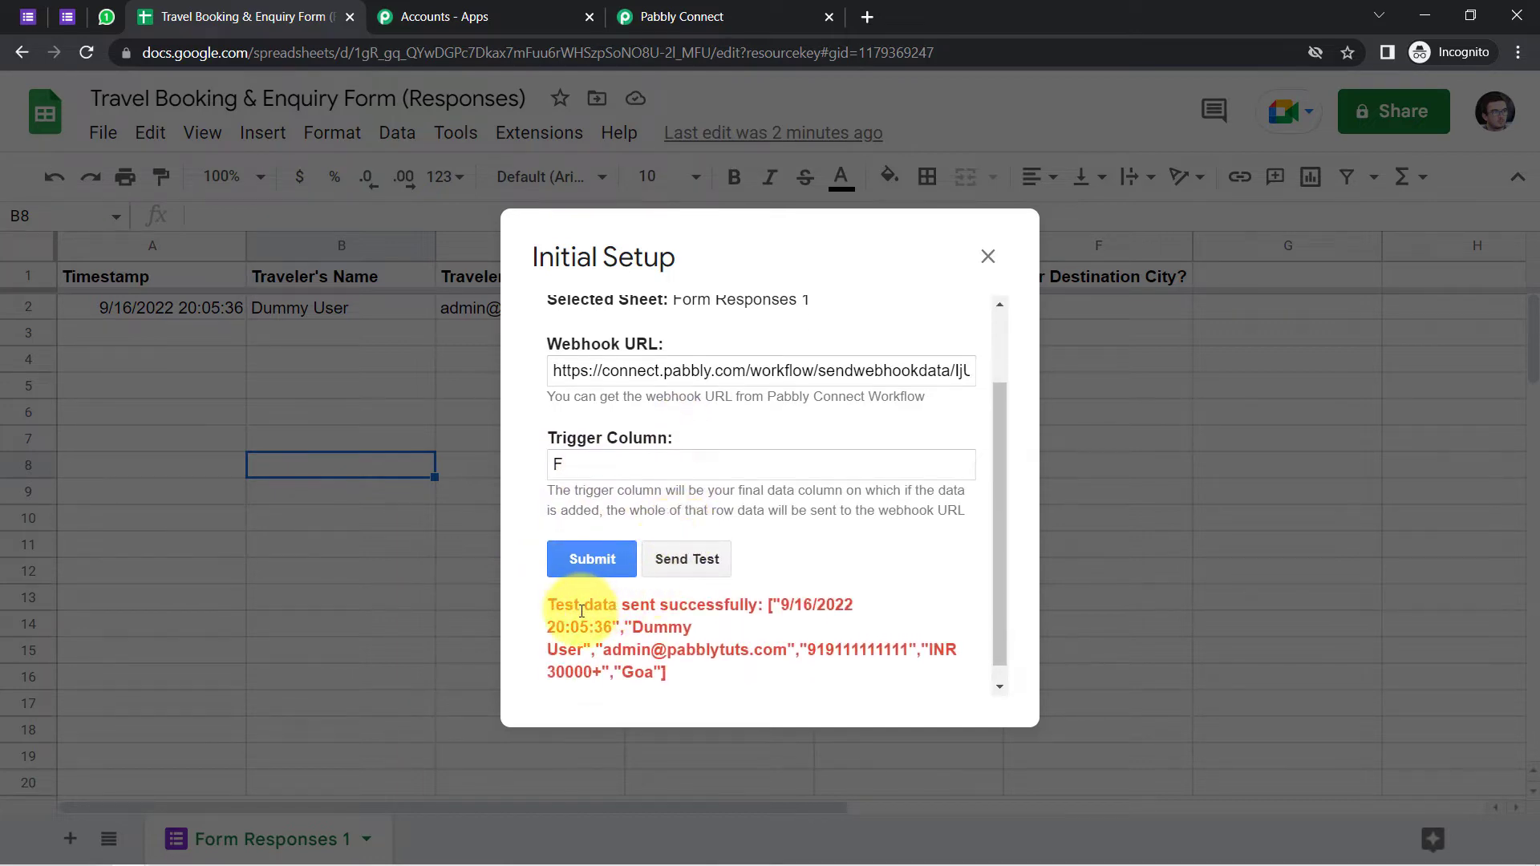
# Review the sent test data in the sheet's initial setup and submit the webhook configuration
pyautogui.moveTo(583, 607); pyautogui.dragTo(664, 678)
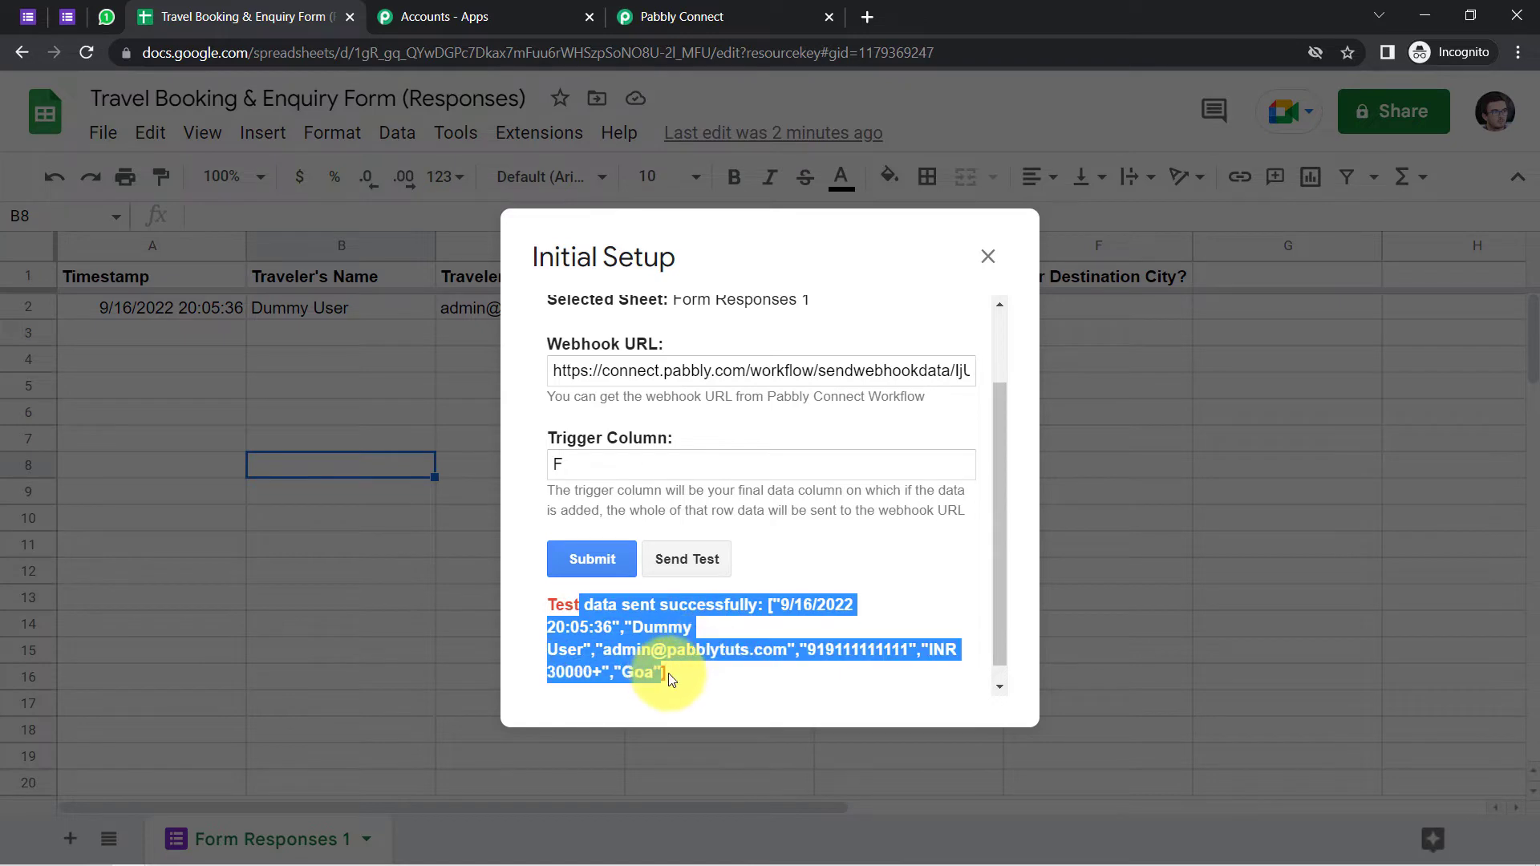
pyautogui.click(634, 637)
pyautogui.moveTo(630, 605); pyautogui.dragTo(654, 672)
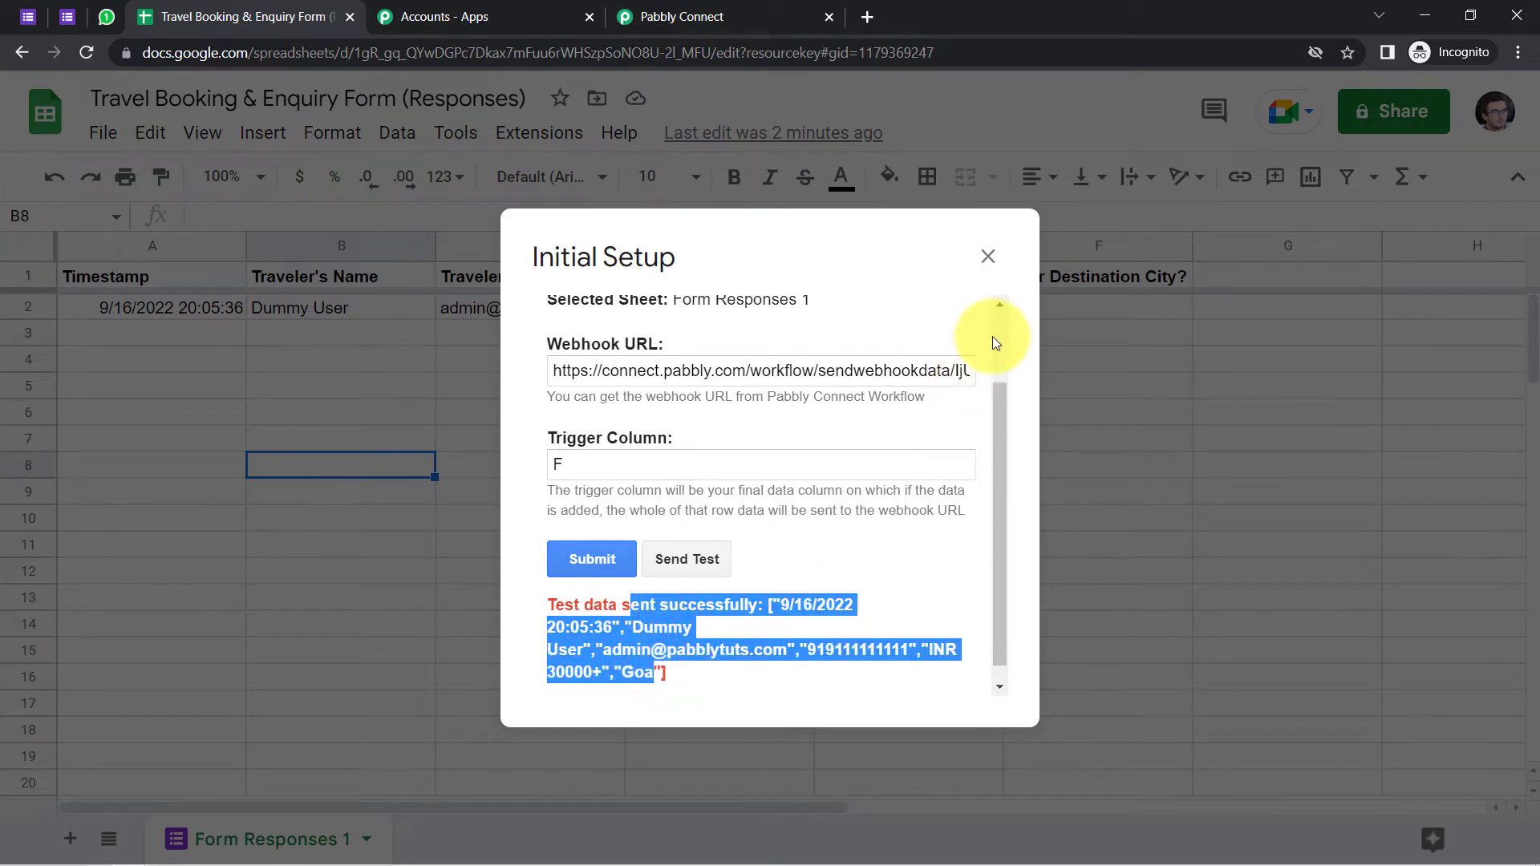
pyautogui.click(586, 566)
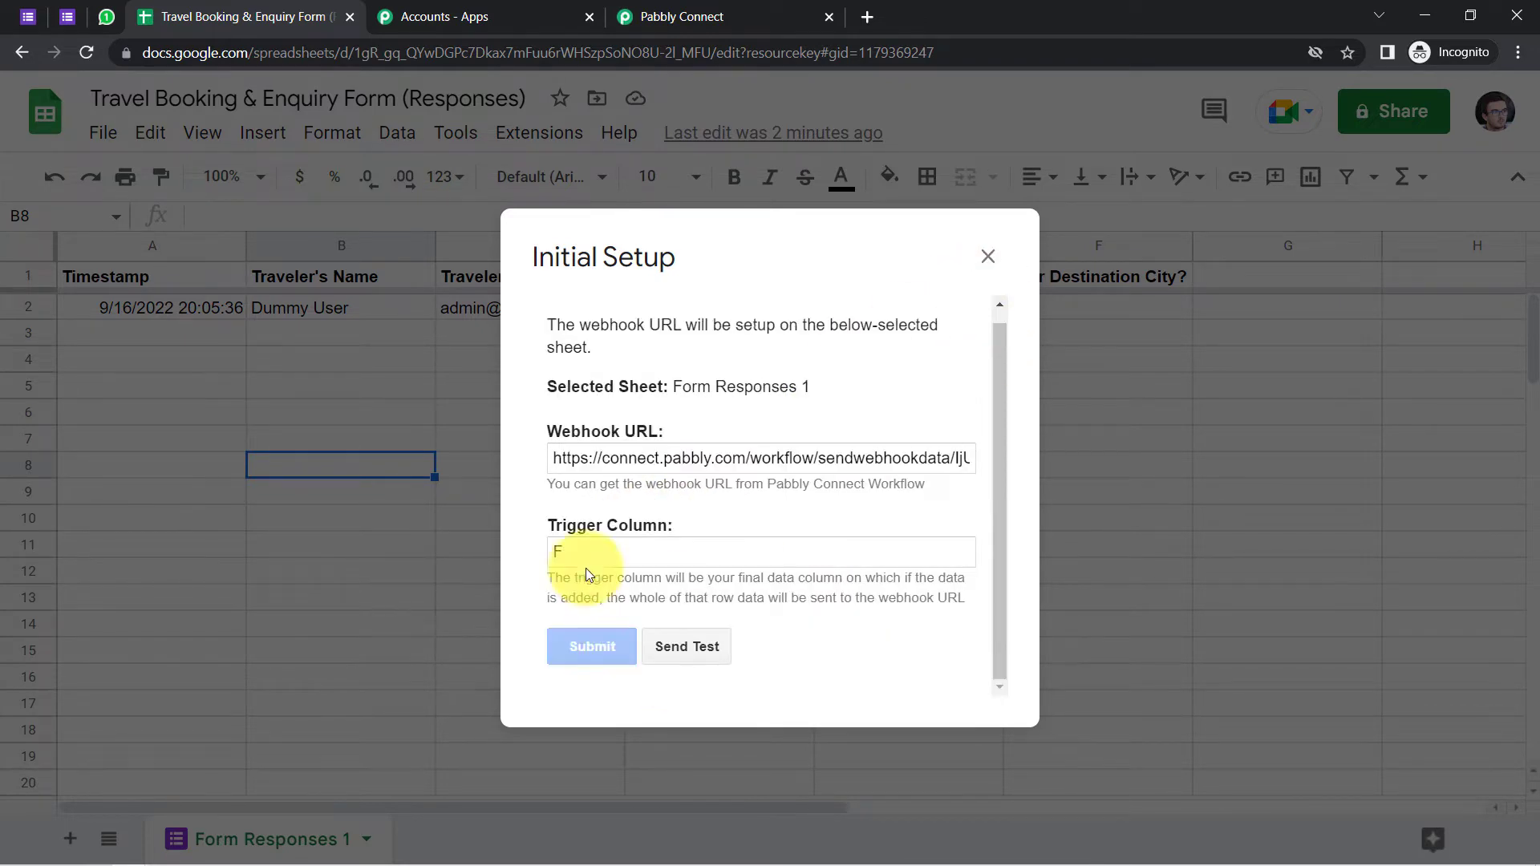
# Examine the response received in the Pabbly Connect workflow, checking the traveler's details, budget, destination and spreadsheet fields
pyautogui.click(762, 16)
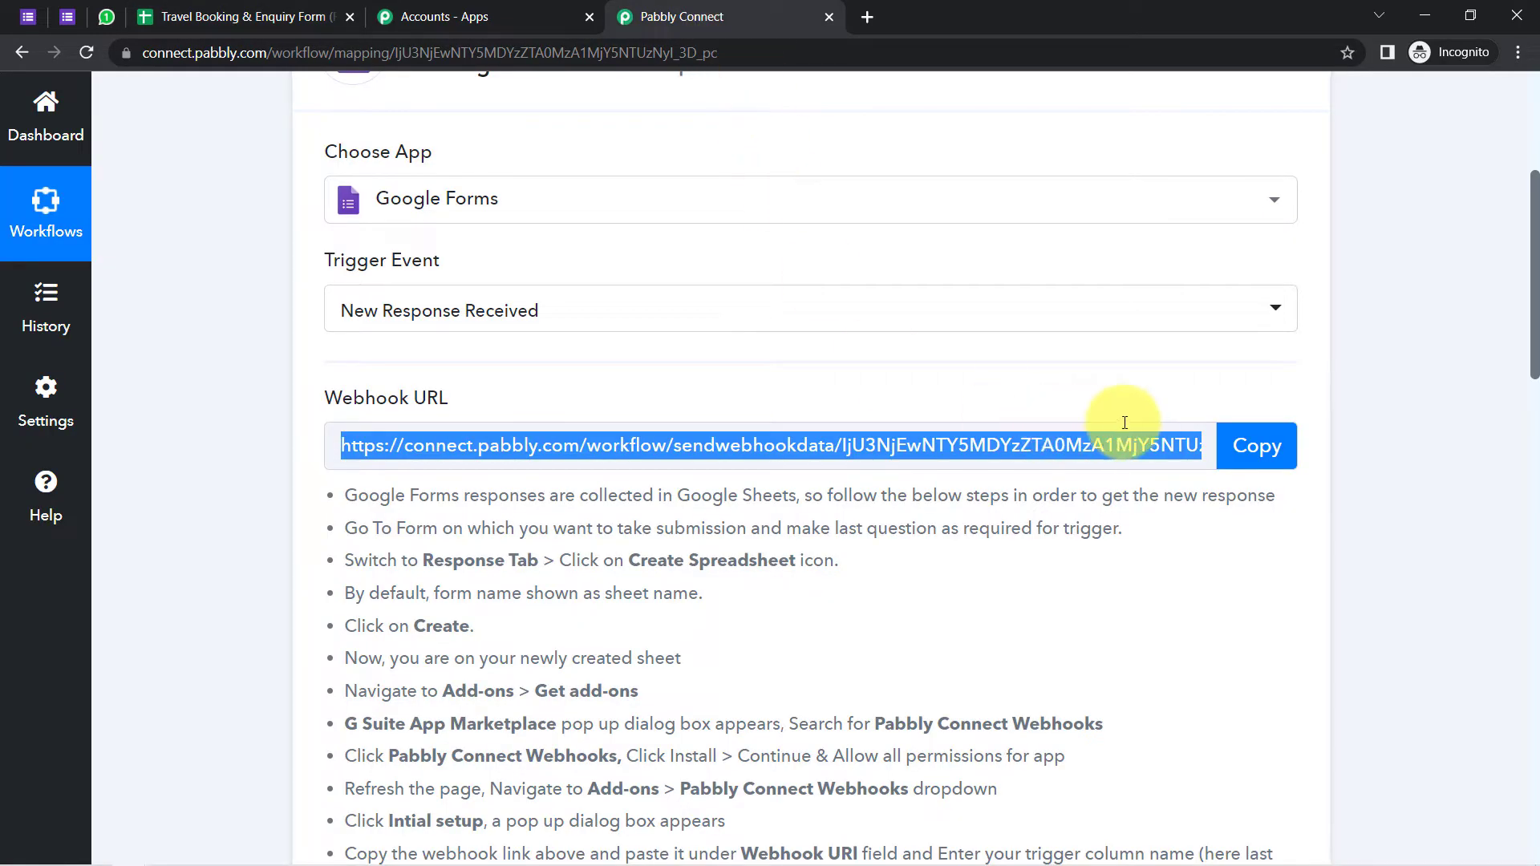
pyautogui.scroll(-4, 1186, 423)
pyautogui.scroll(-6, 1183, 420)
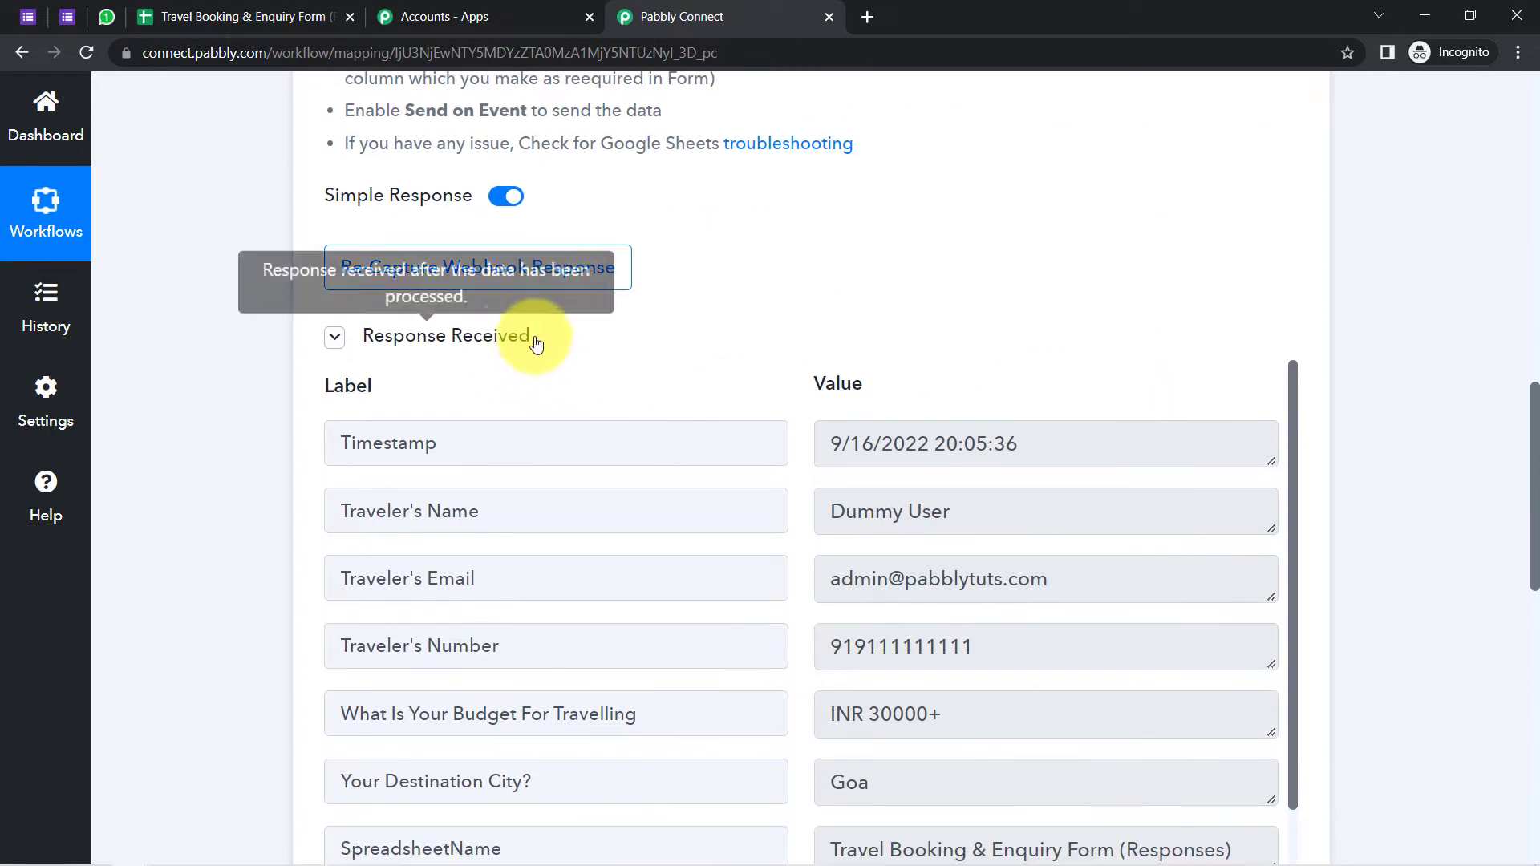
pyautogui.moveTo(579, 338); pyautogui.dragTo(364, 353)
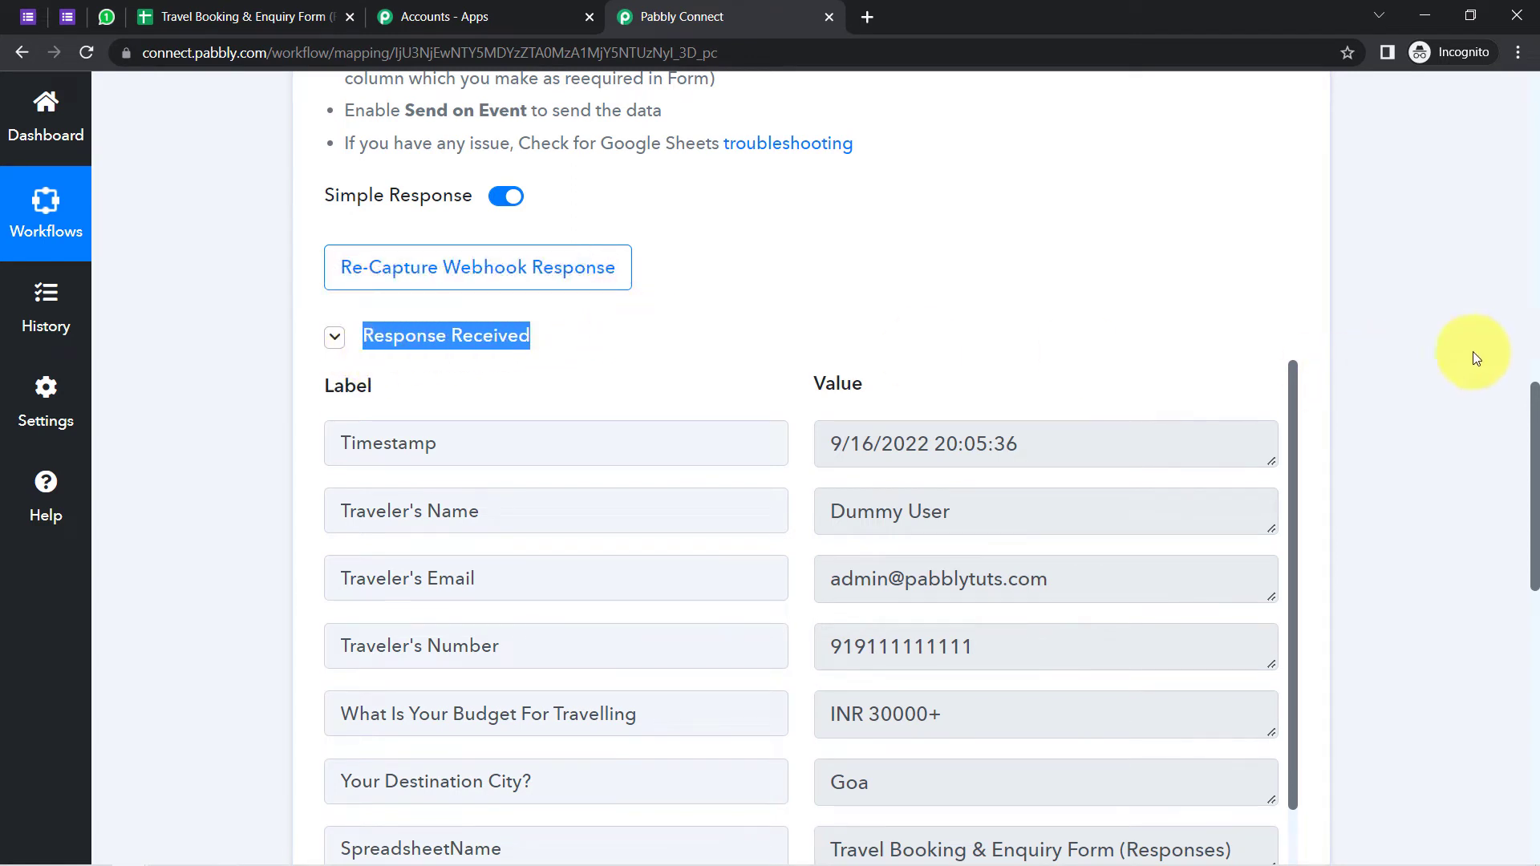
pyautogui.moveTo(1533, 409); pyautogui.dragTo(1524, 447)
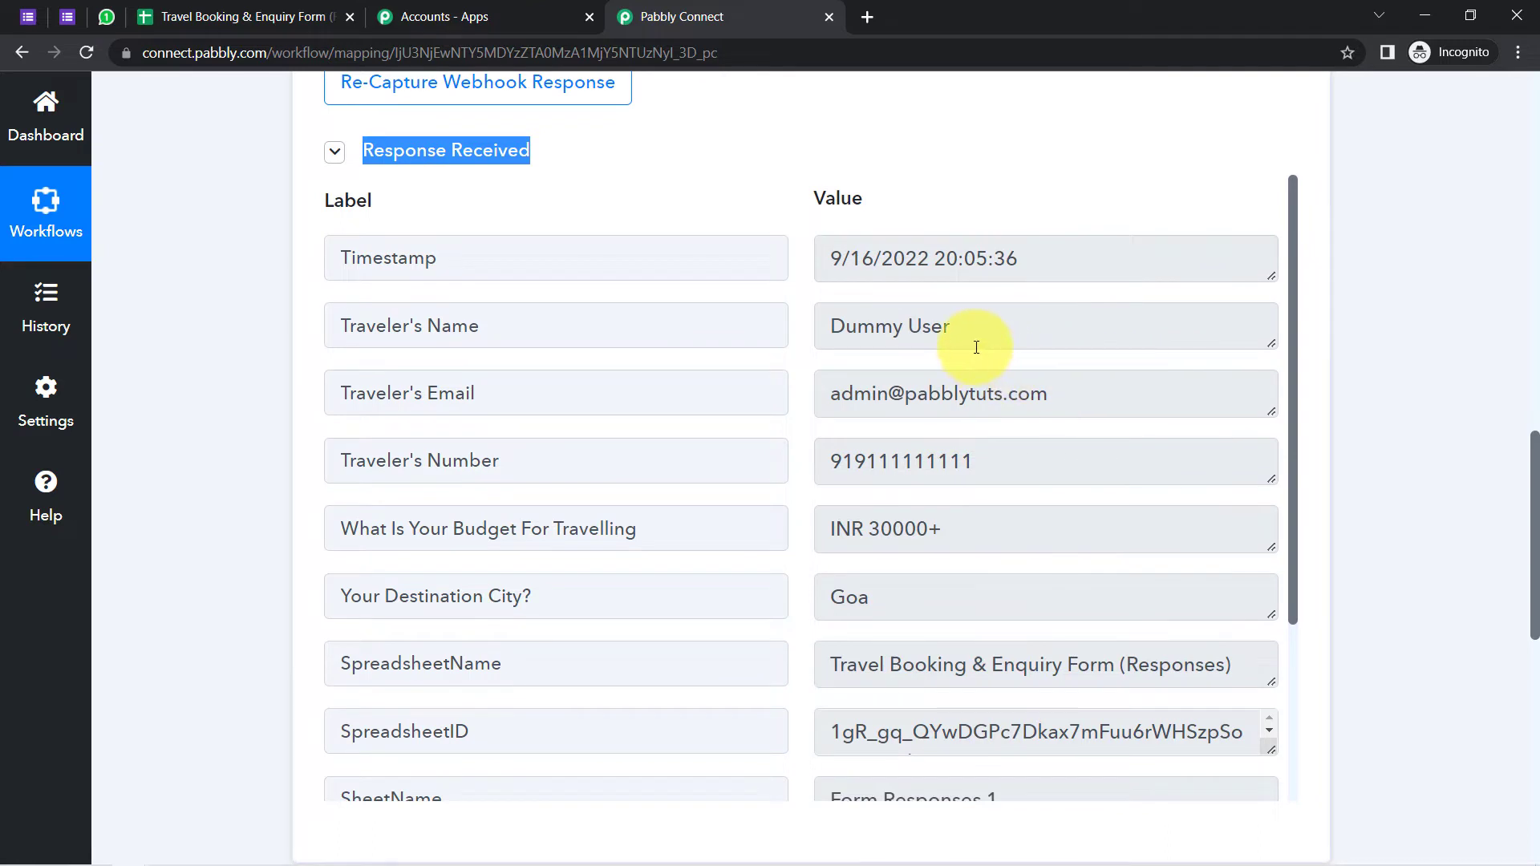
pyautogui.moveTo(949, 326); pyautogui.dragTo(835, 327)
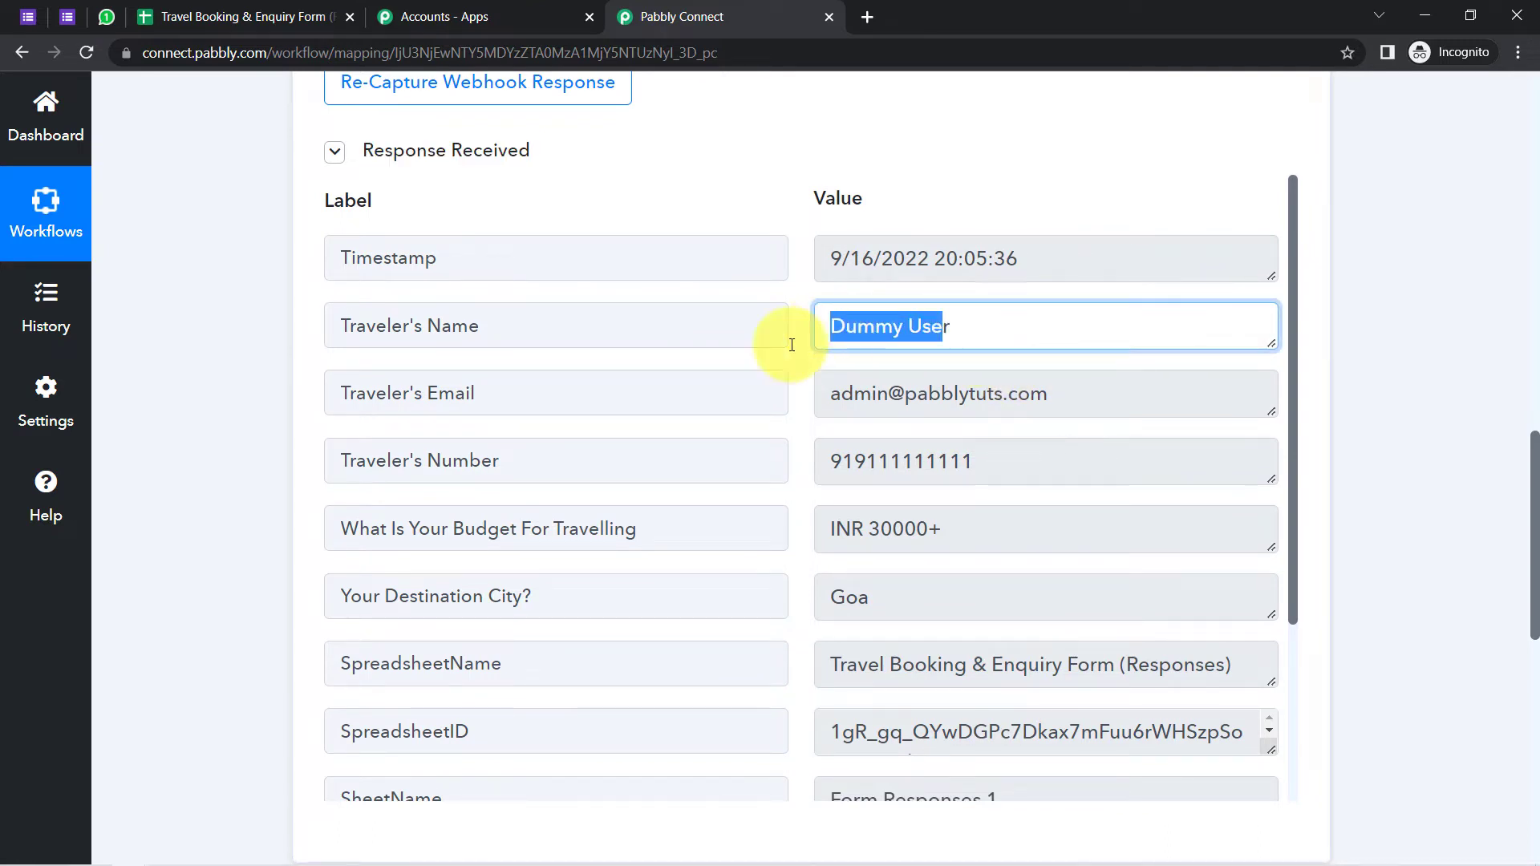
pyautogui.moveTo(456, 395); pyautogui.dragTo(519, 399)
pyautogui.moveTo(850, 397); pyautogui.dragTo(1048, 393)
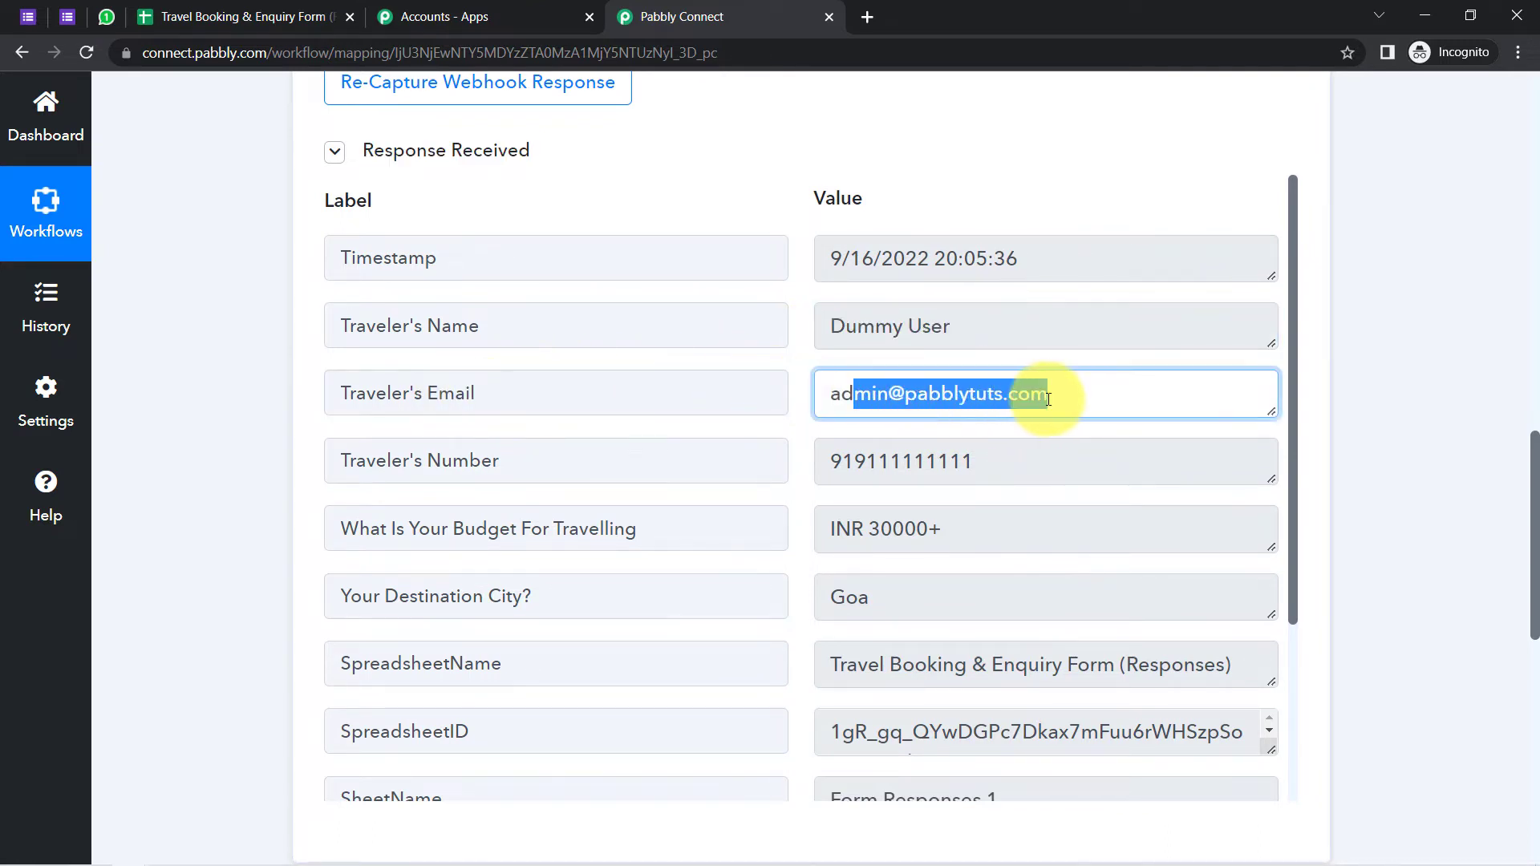
pyautogui.moveTo(1295, 305); pyautogui.dragTo(1283, 488)
pyautogui.tripleClick(887, 417)
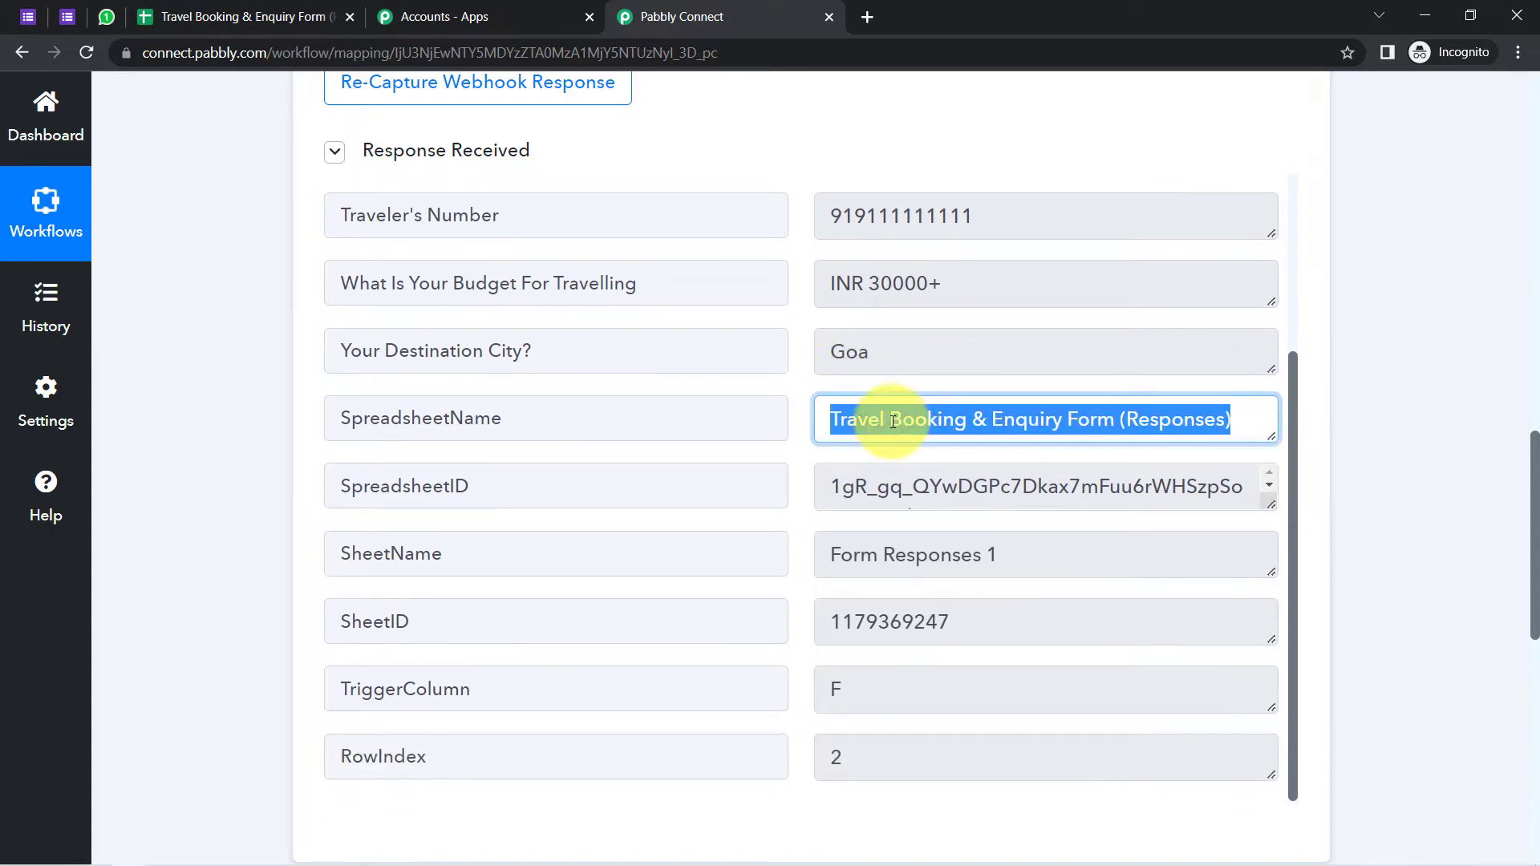
pyautogui.click(1296, 571)
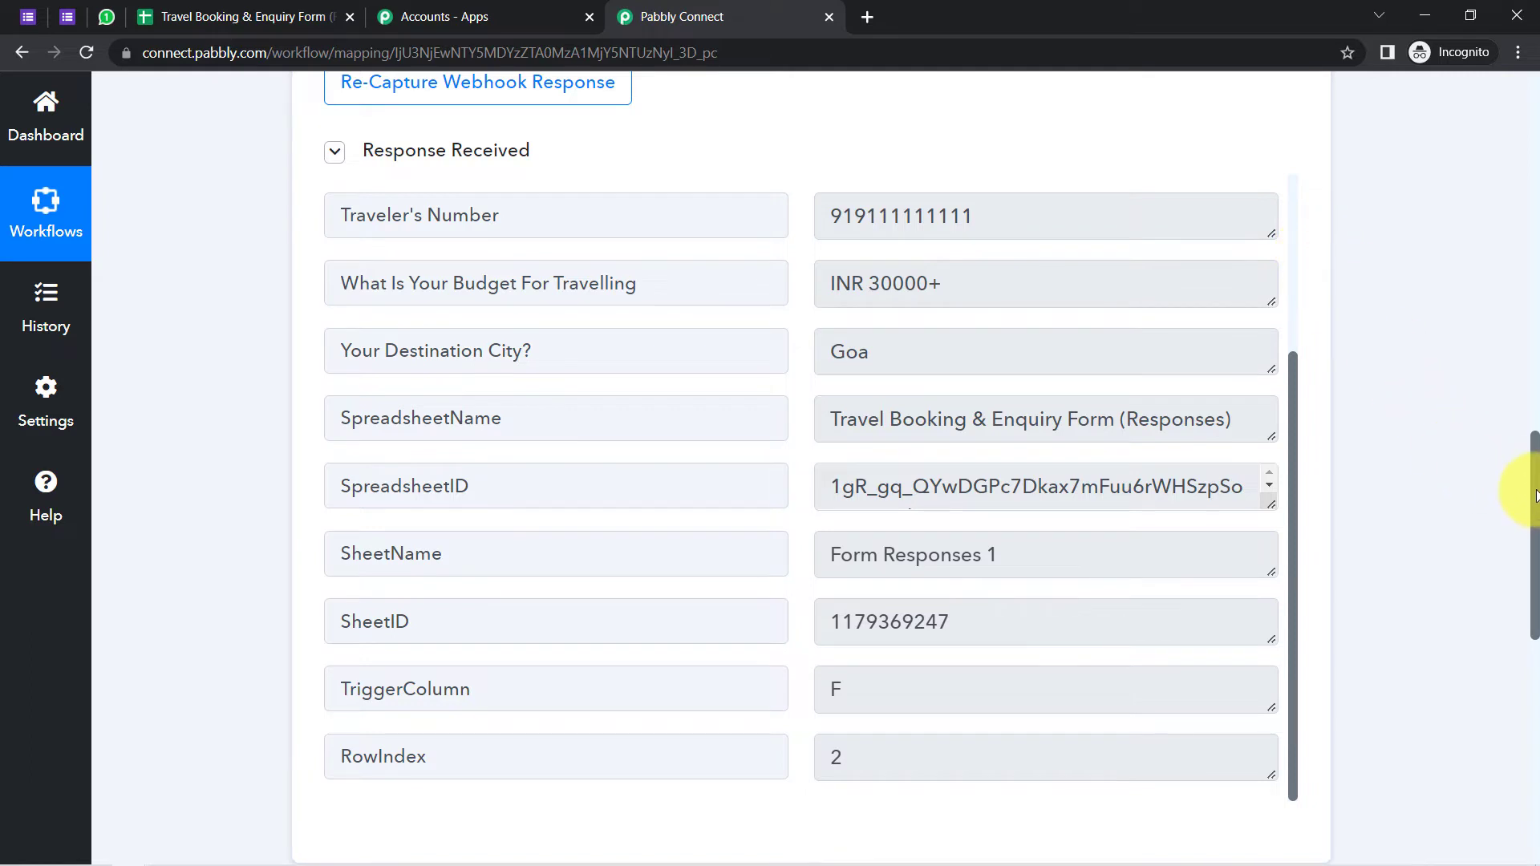
pyautogui.moveTo(1535, 495); pyautogui.dragTo(1519, 430)
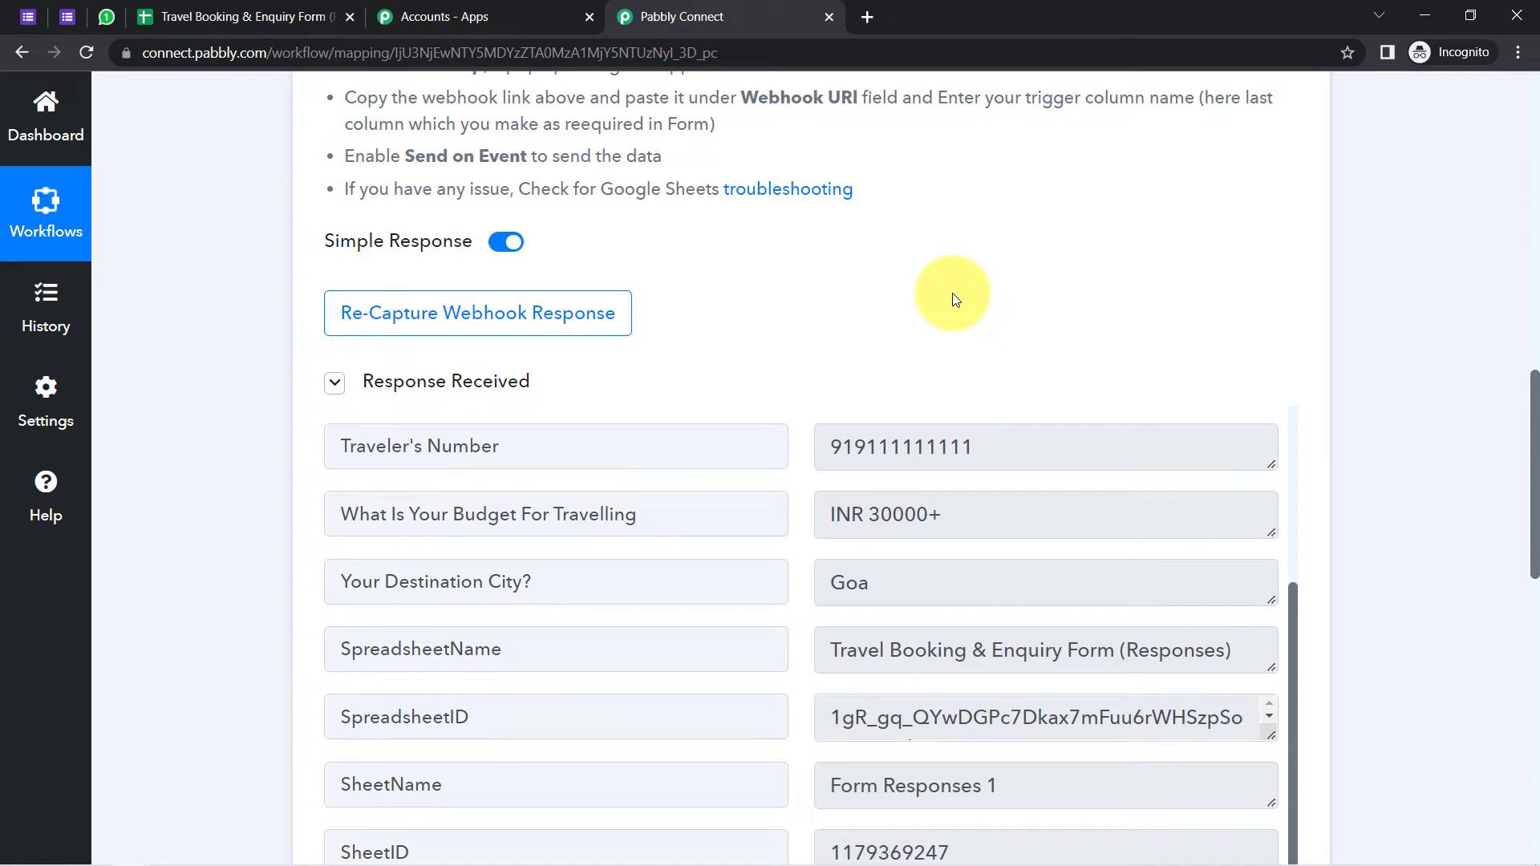
# Close the initial setup in the responses sheet, enable Send On Event for Pabbly Connect Webhooks and check that it is ticked
pyautogui.click(207, 19)
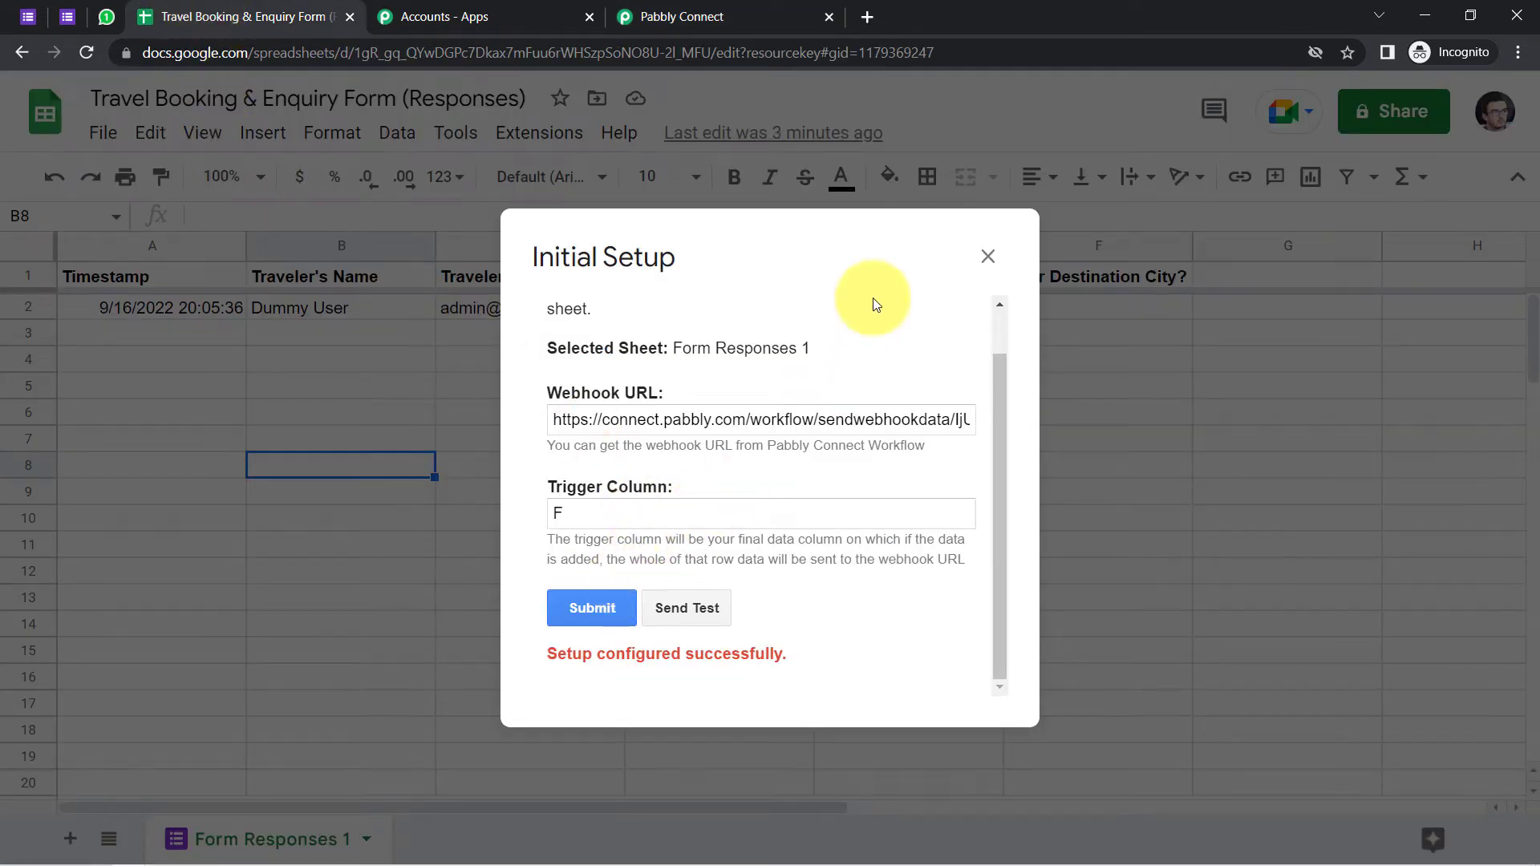
pyautogui.click(988, 257)
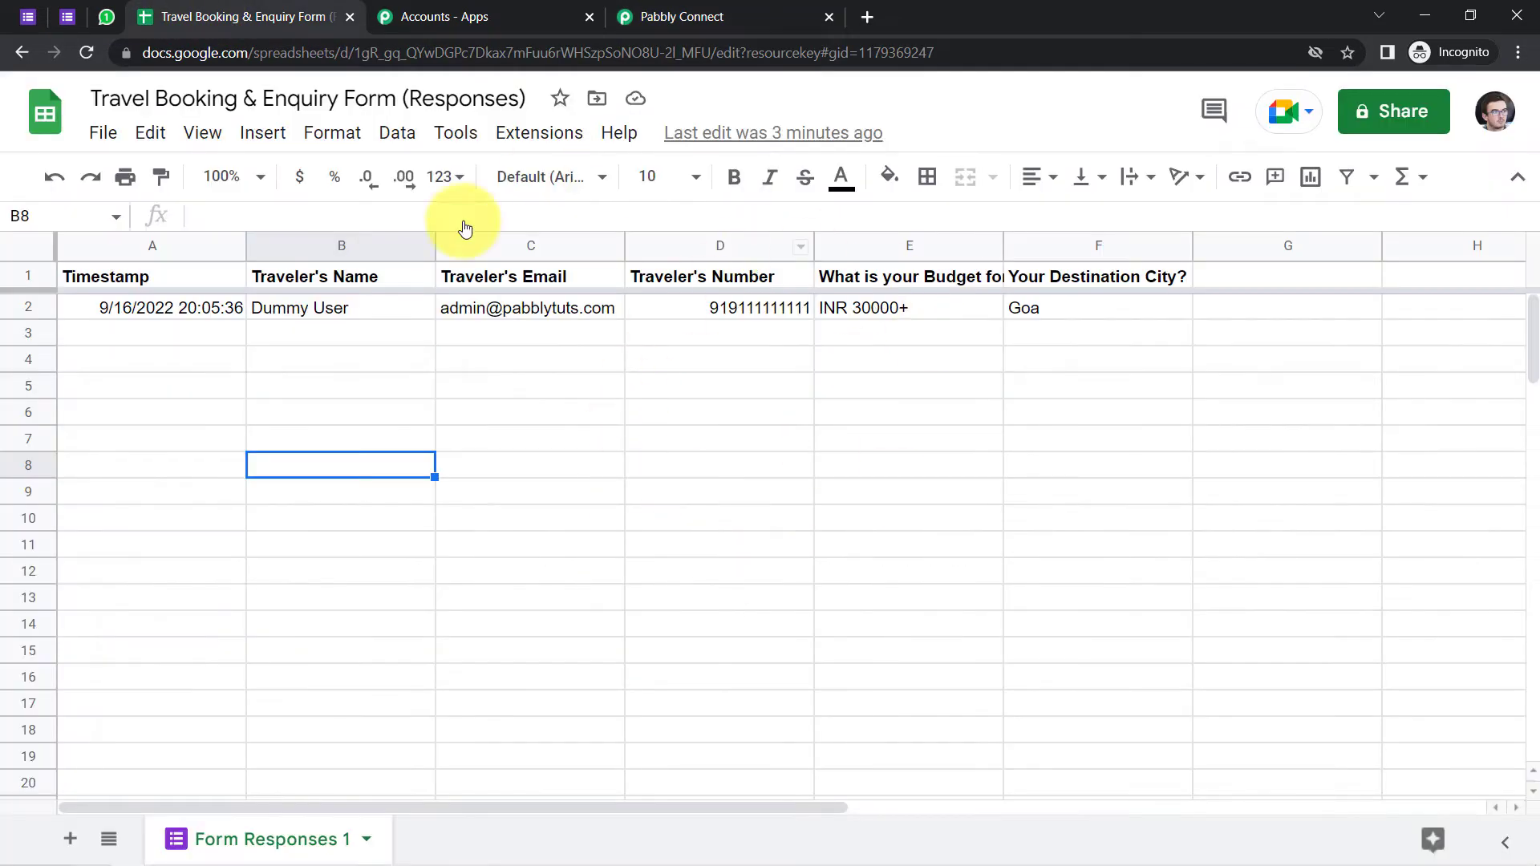
pyautogui.click(540, 130)
pyautogui.click(642, 438)
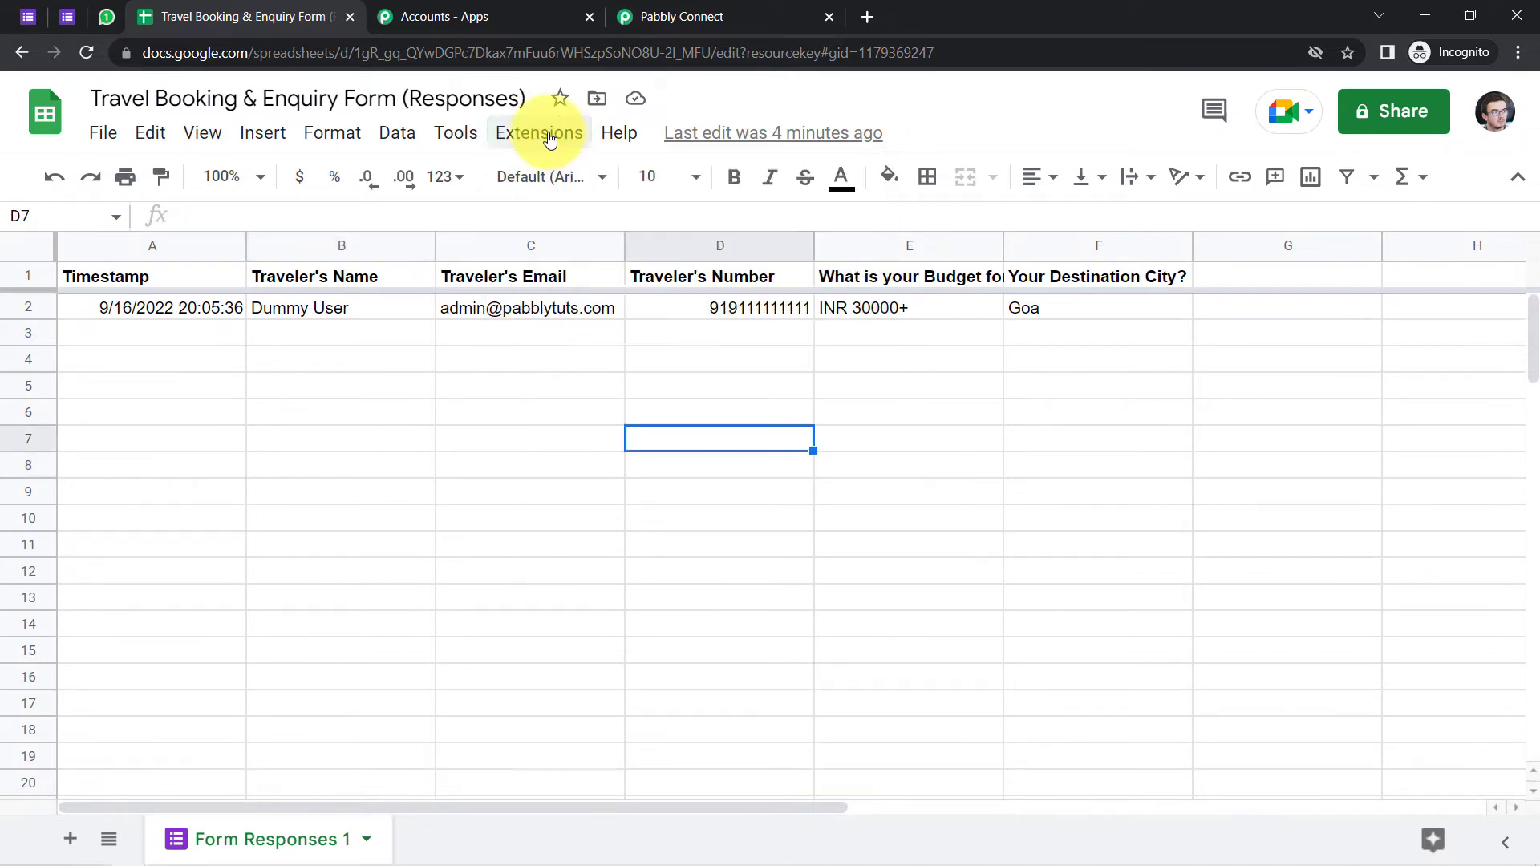
pyautogui.click(550, 136)
pyautogui.moveTo(623, 388)
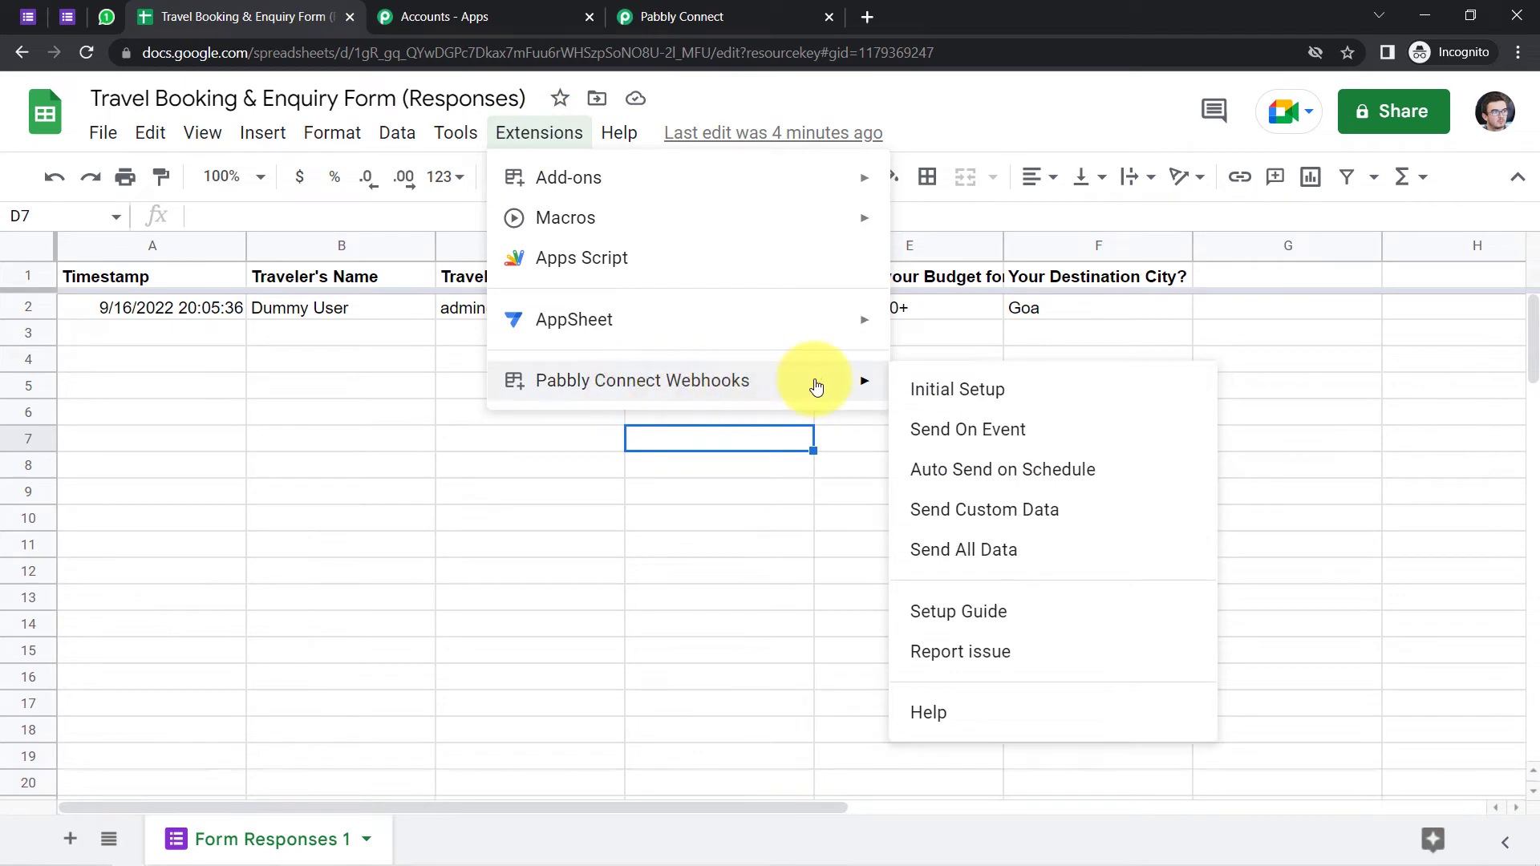
pyautogui.click(941, 444)
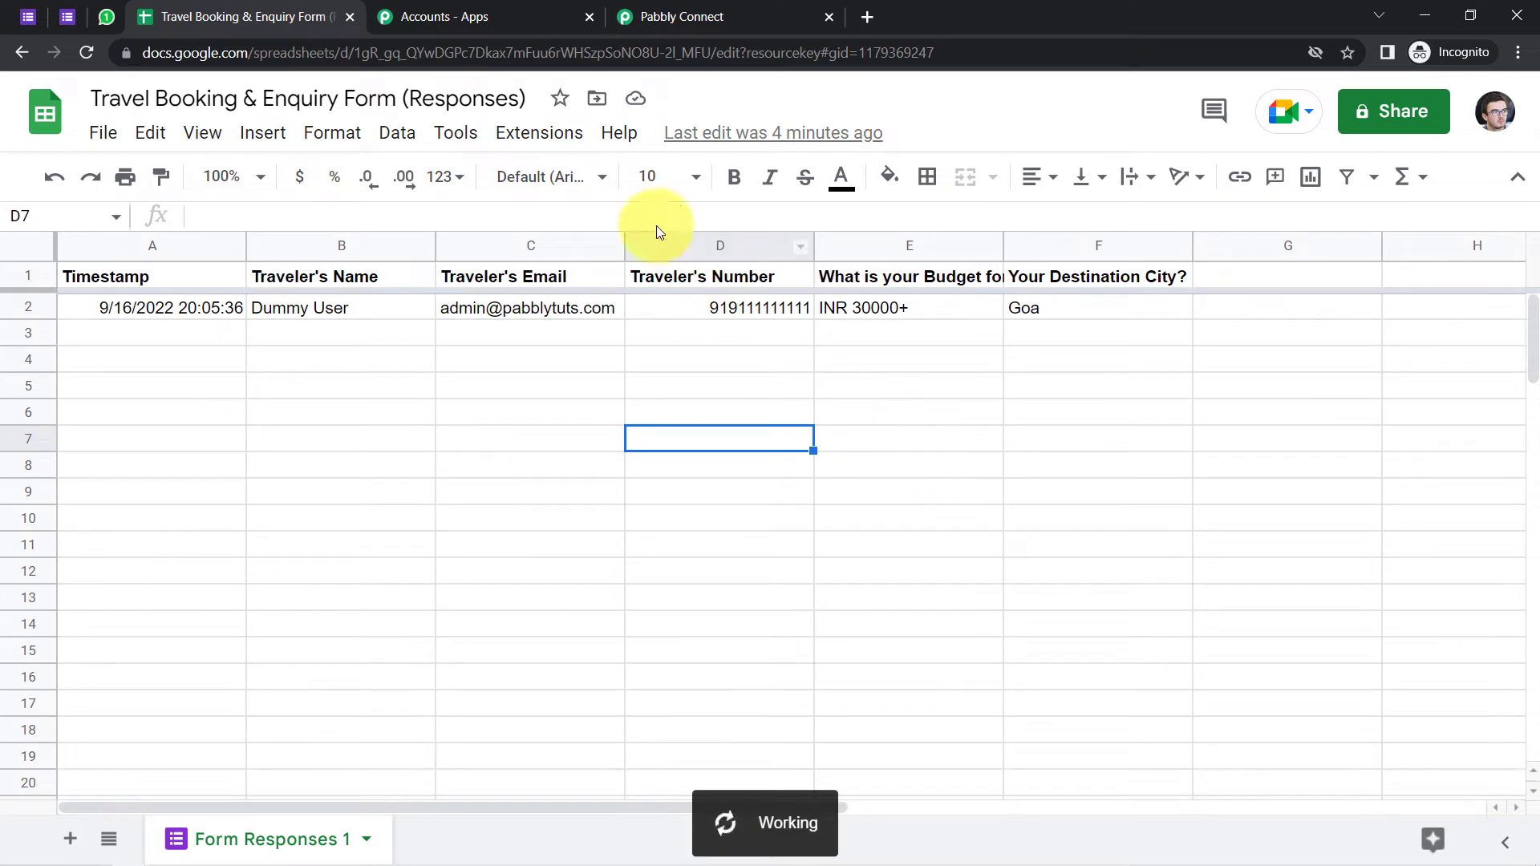
pyautogui.click(538, 135)
pyautogui.moveTo(739, 388)
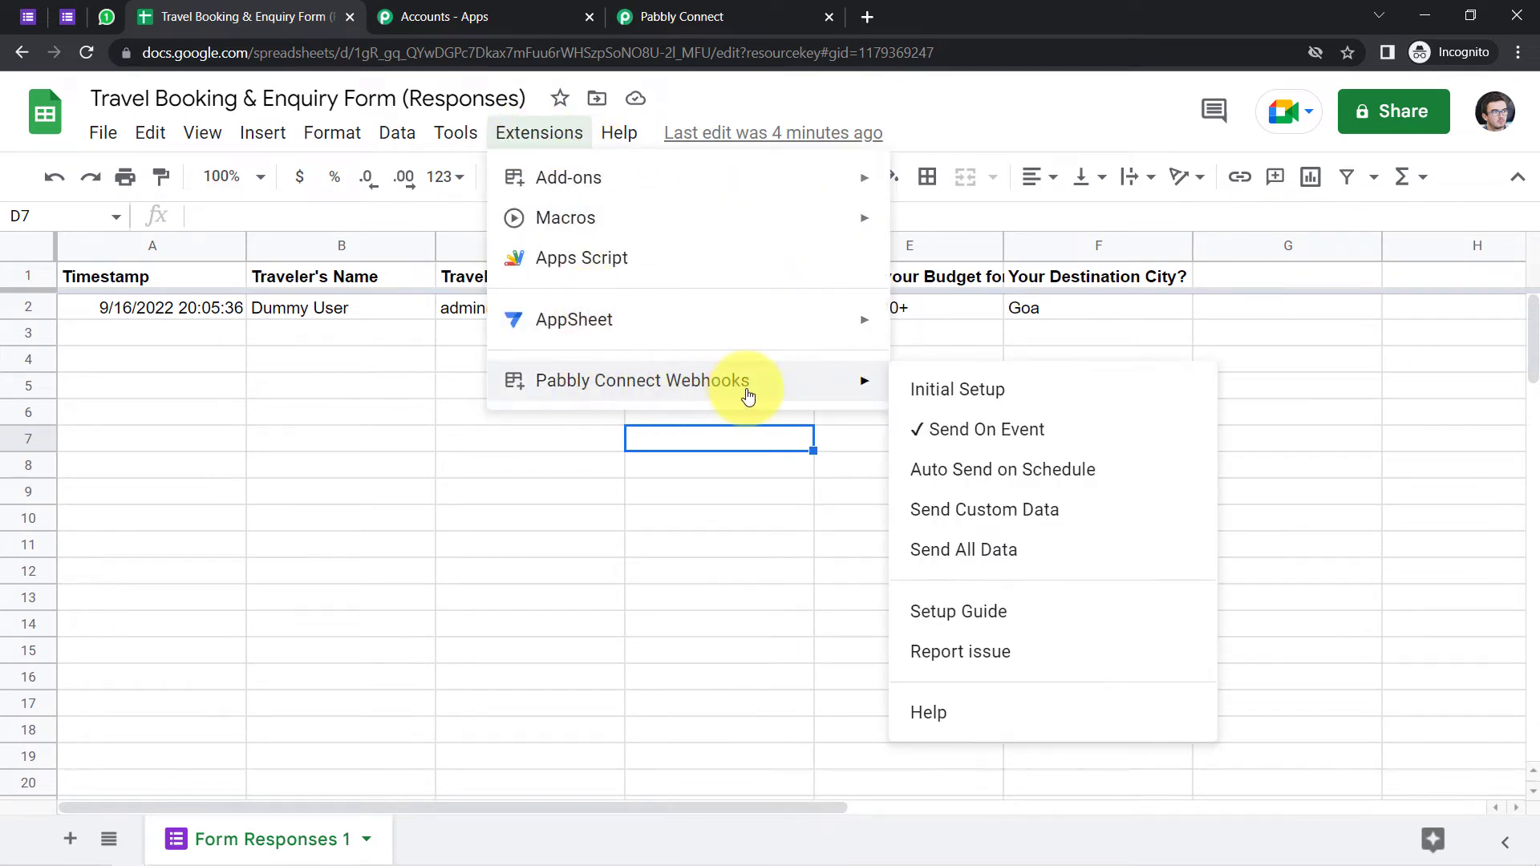
pyautogui.click(333, 582)
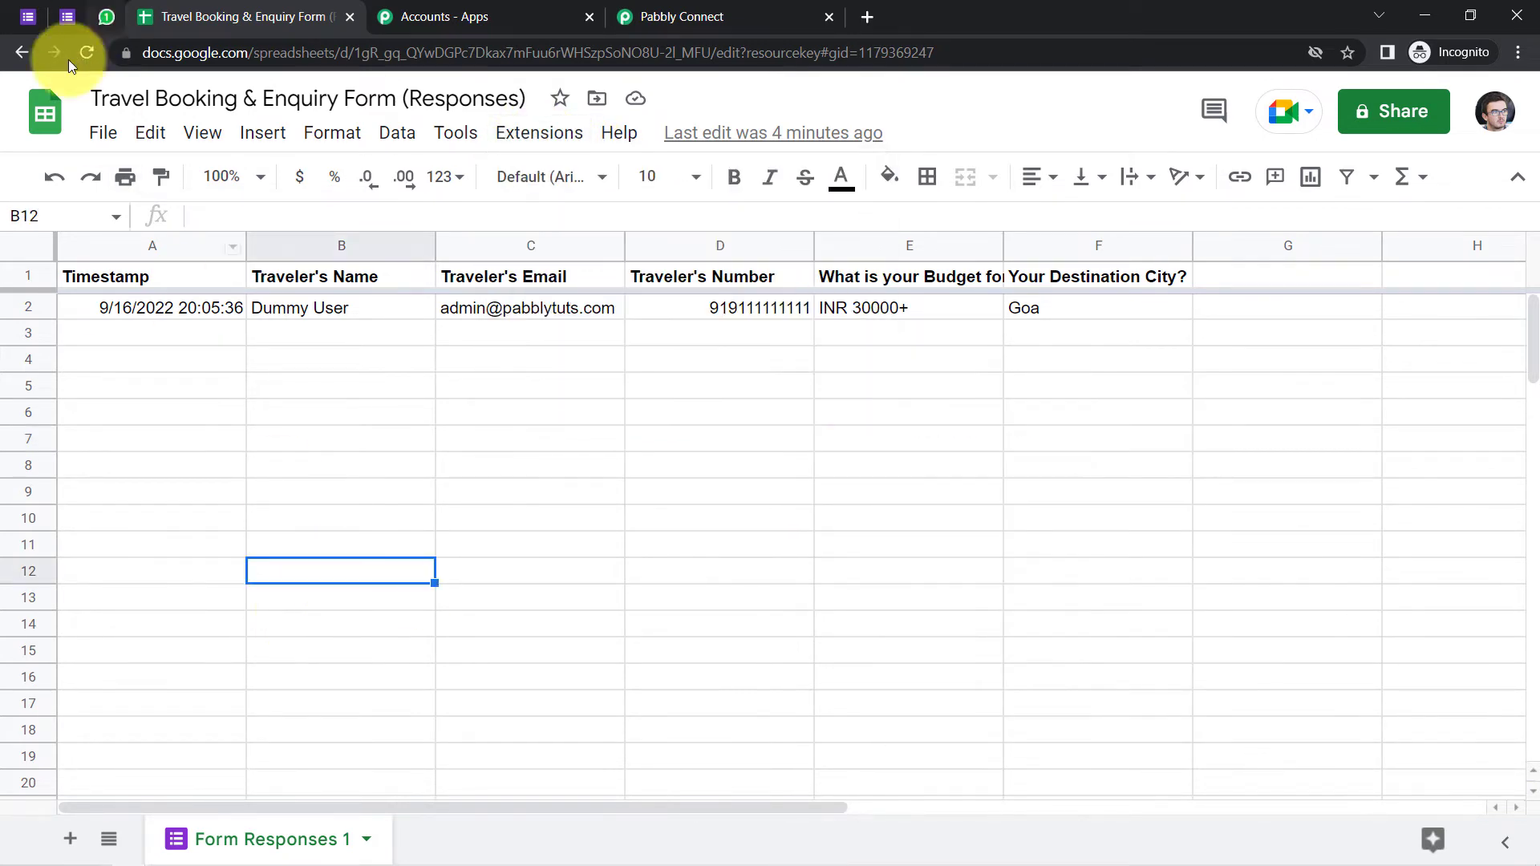
pyautogui.moveTo(199, 340); pyautogui.dragTo(345, 361)
pyautogui.moveTo(797, 365); pyautogui.dragTo(1057, 574)
pyautogui.click(74, 16)
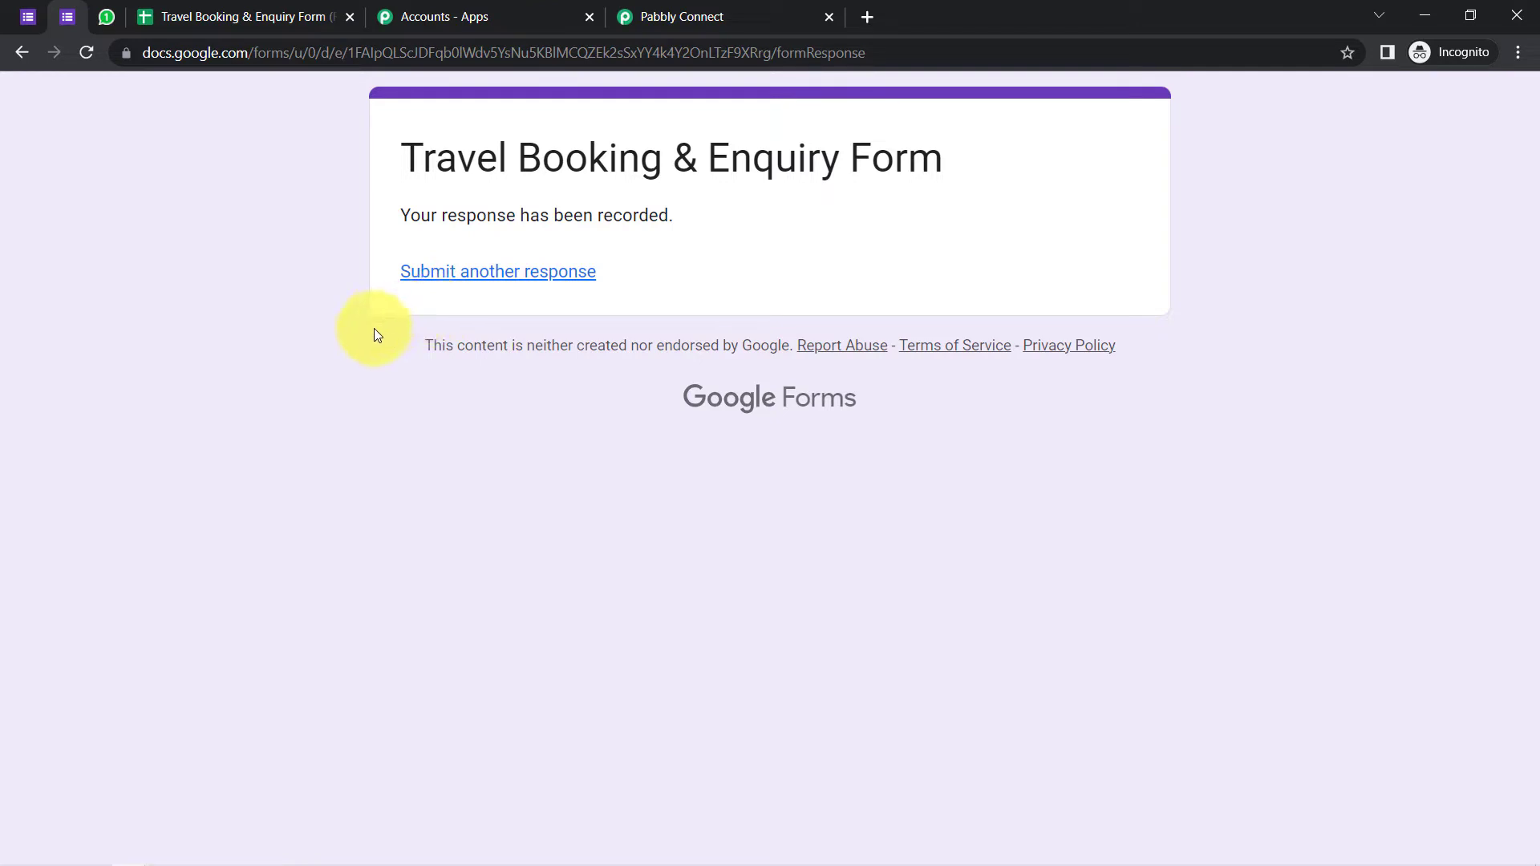
pyautogui.click(672, 18)
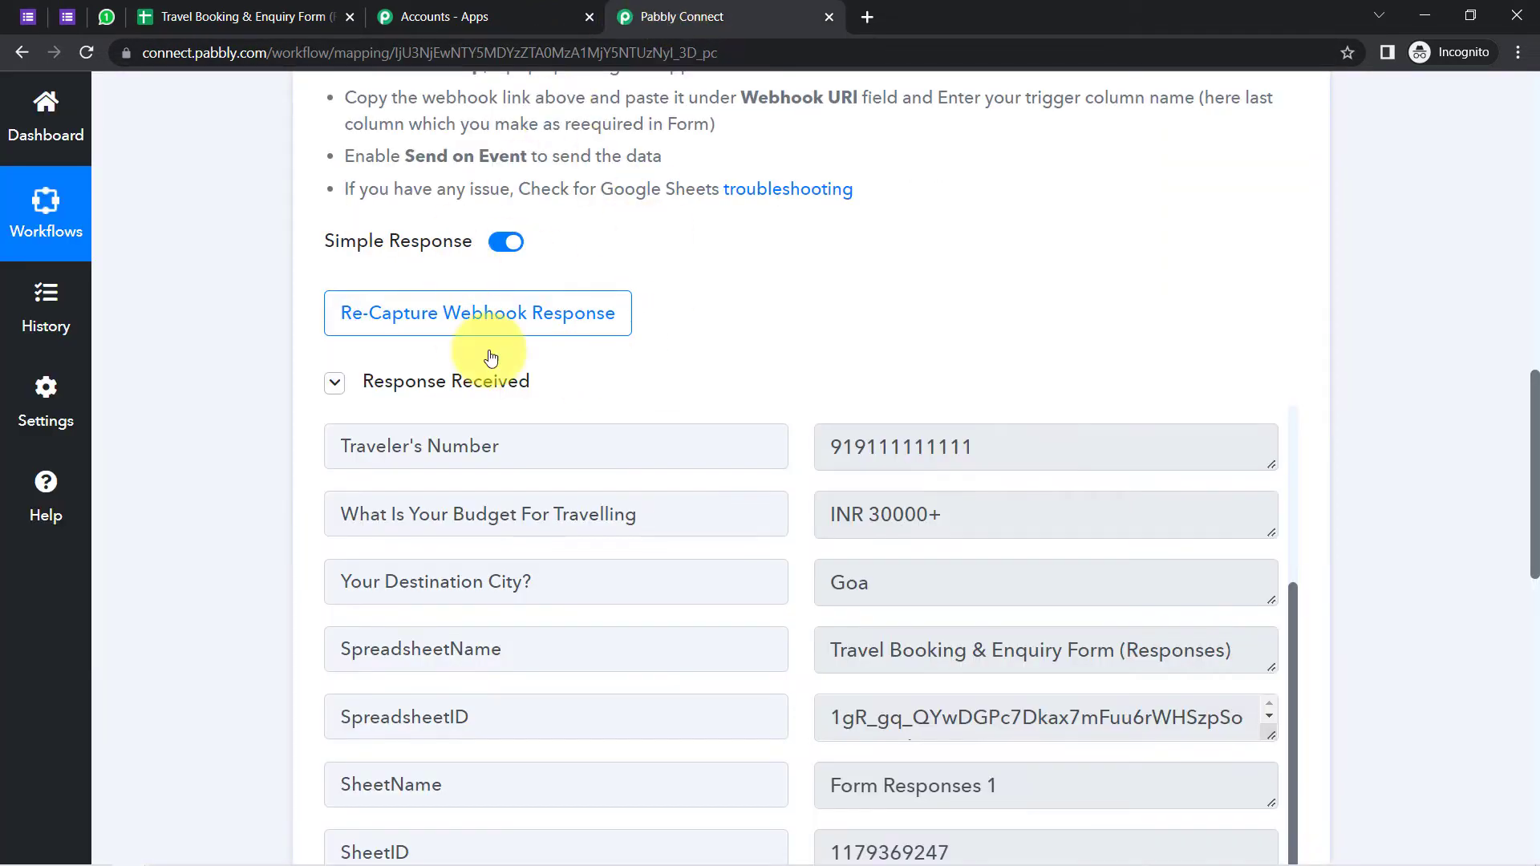
pyautogui.click(68, 16)
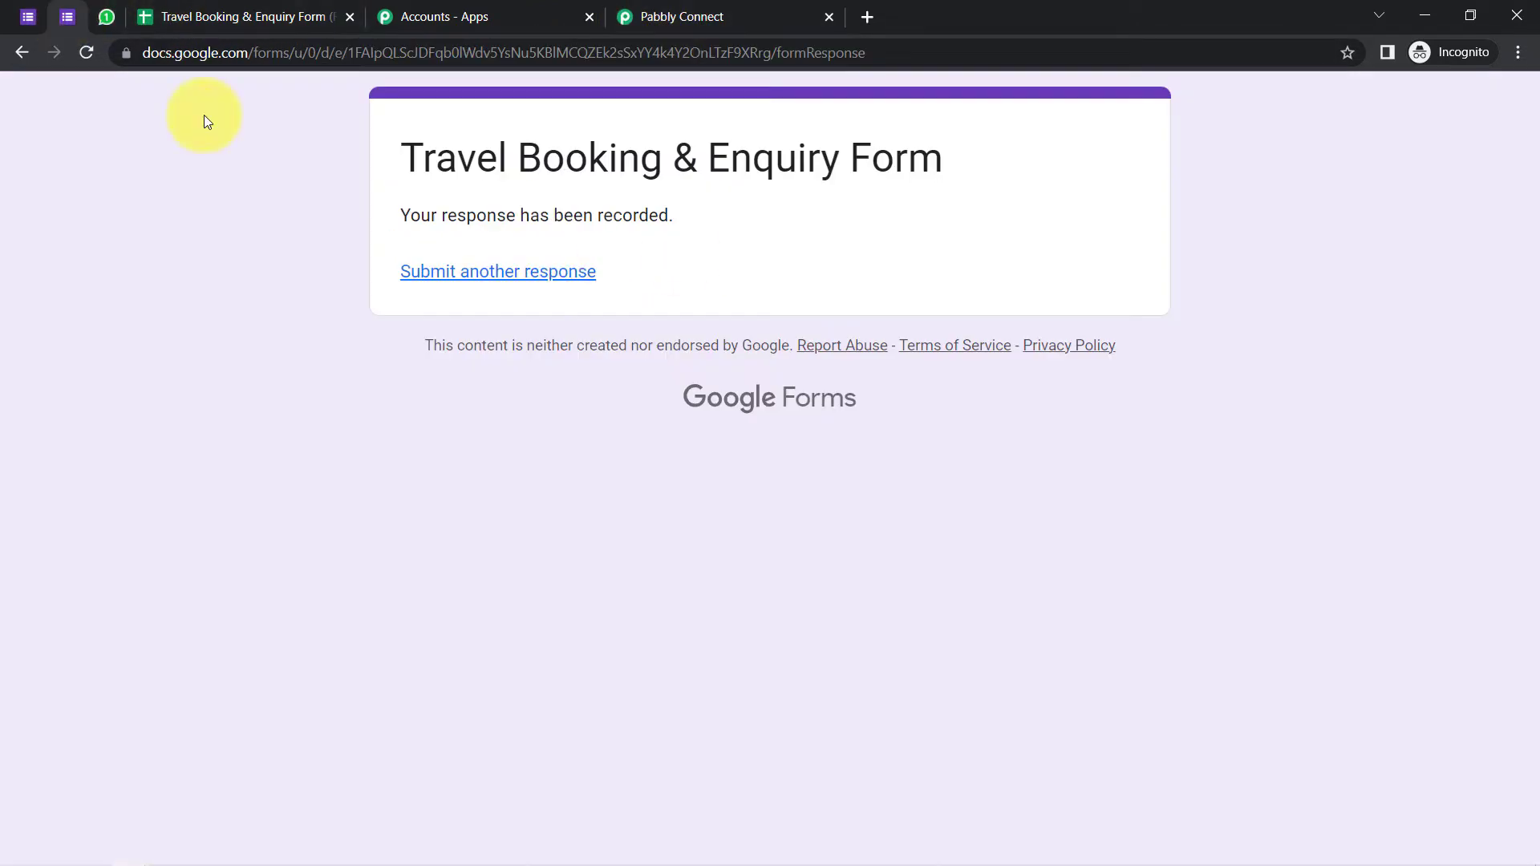
pyautogui.click(171, 17)
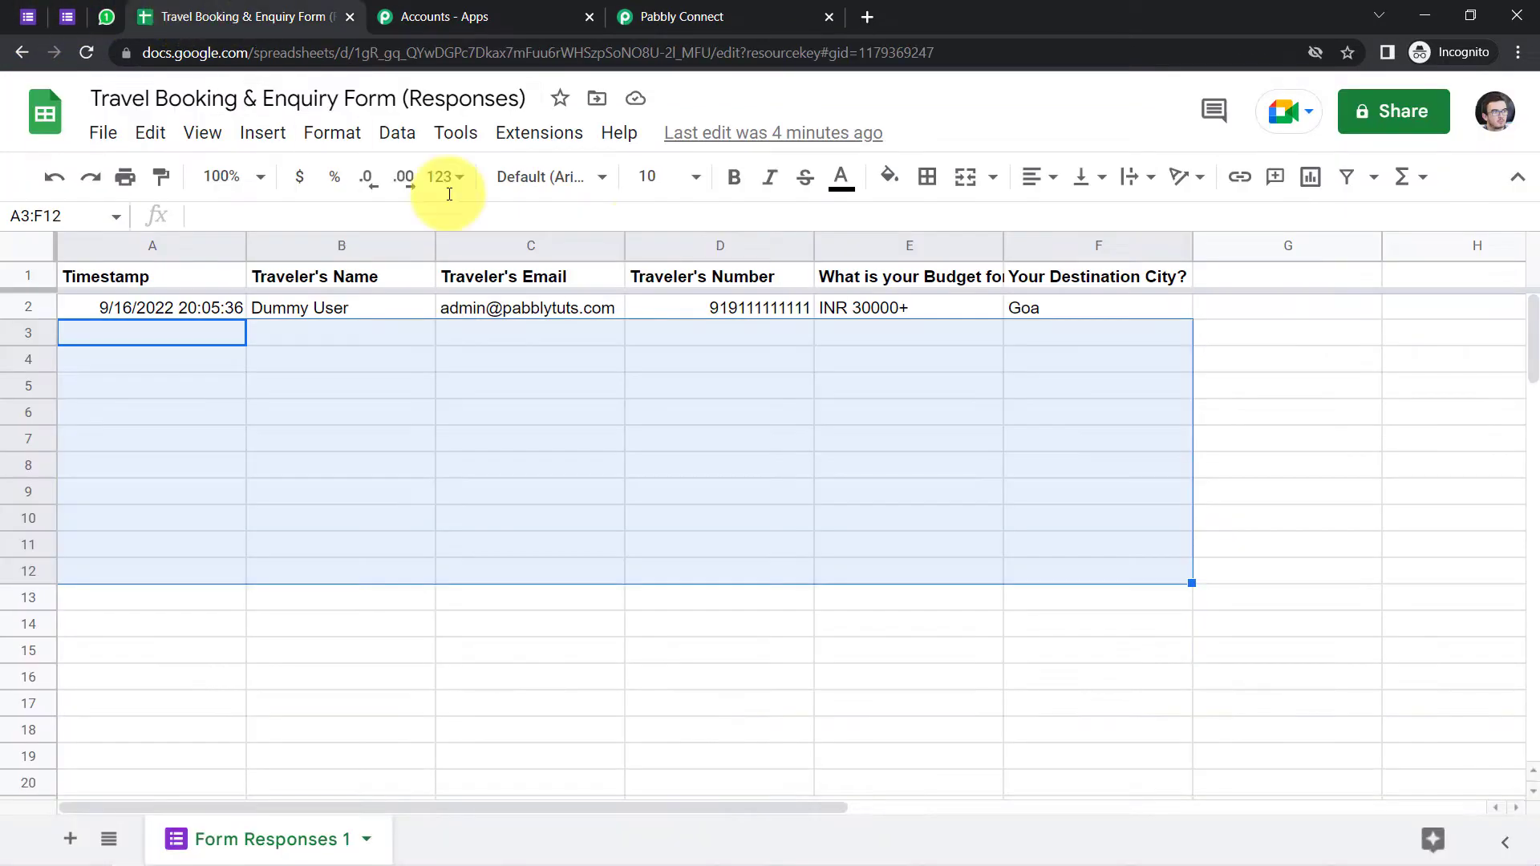
pyautogui.click(766, 385)
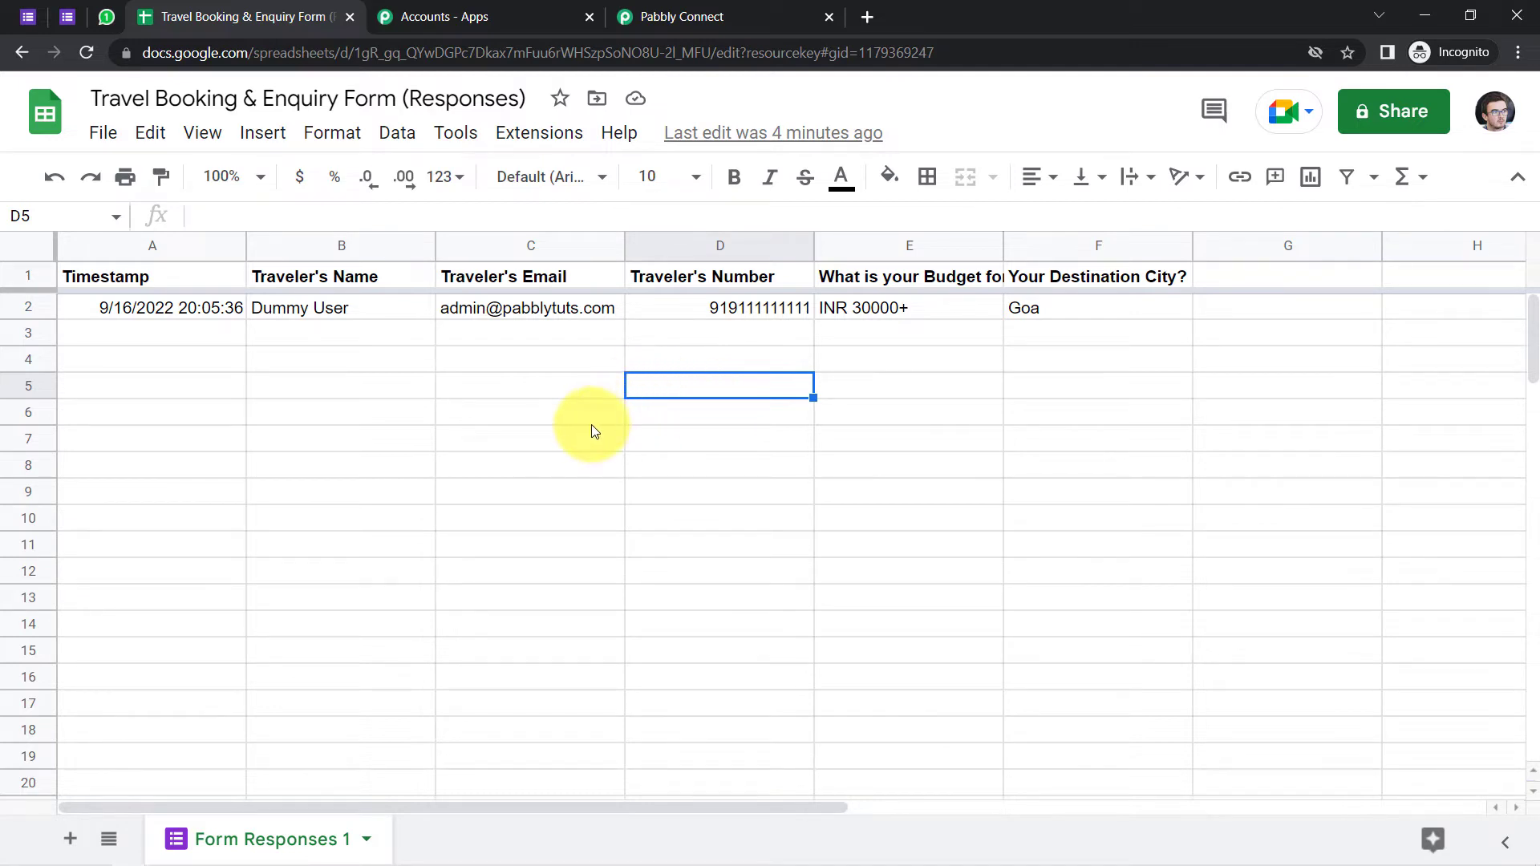
pyautogui.click(599, 526)
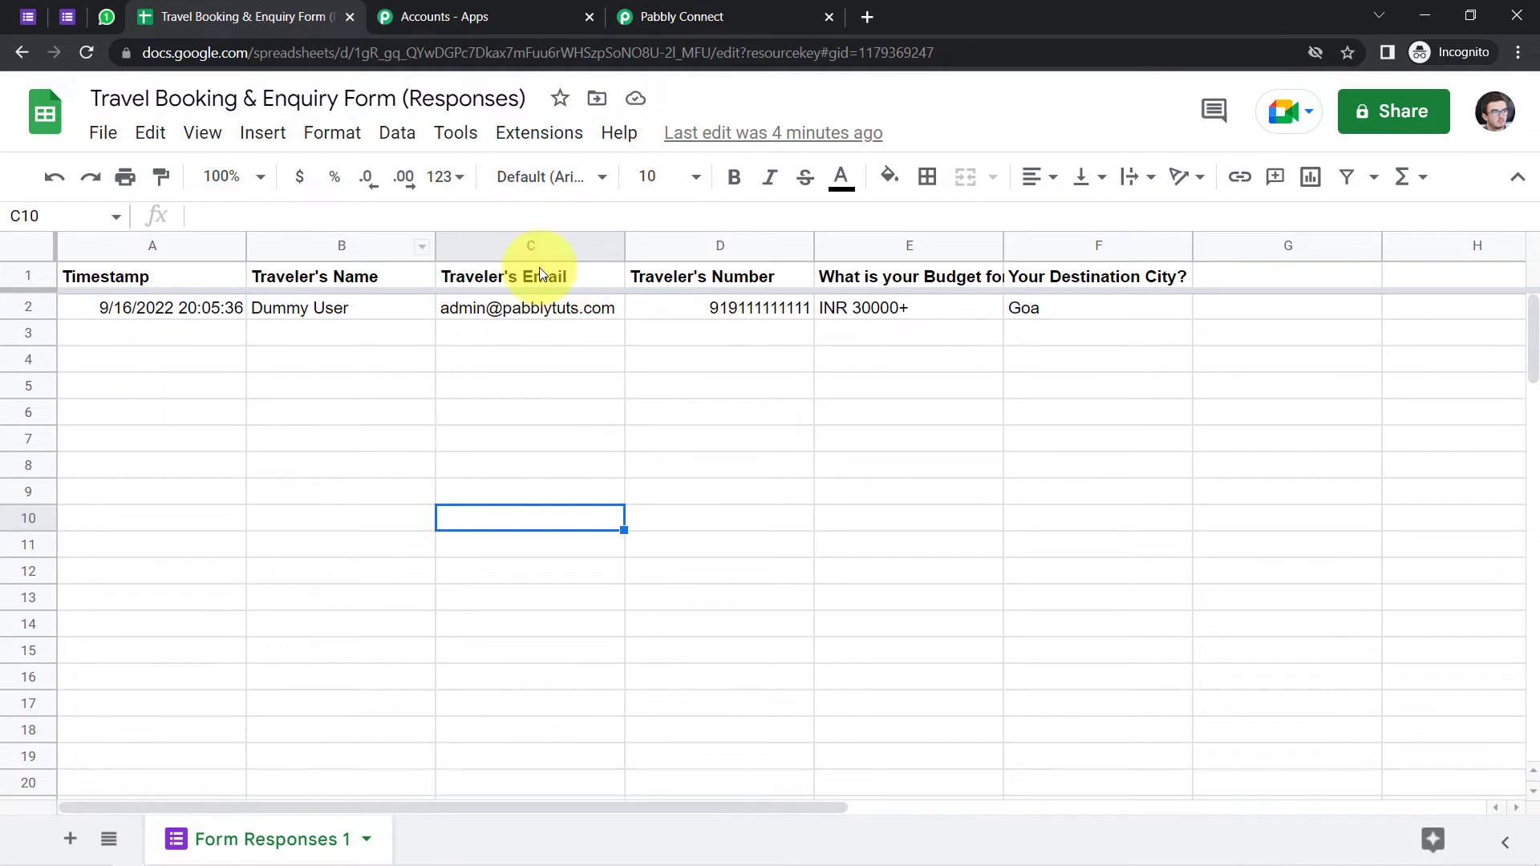
pyautogui.click(498, 394)
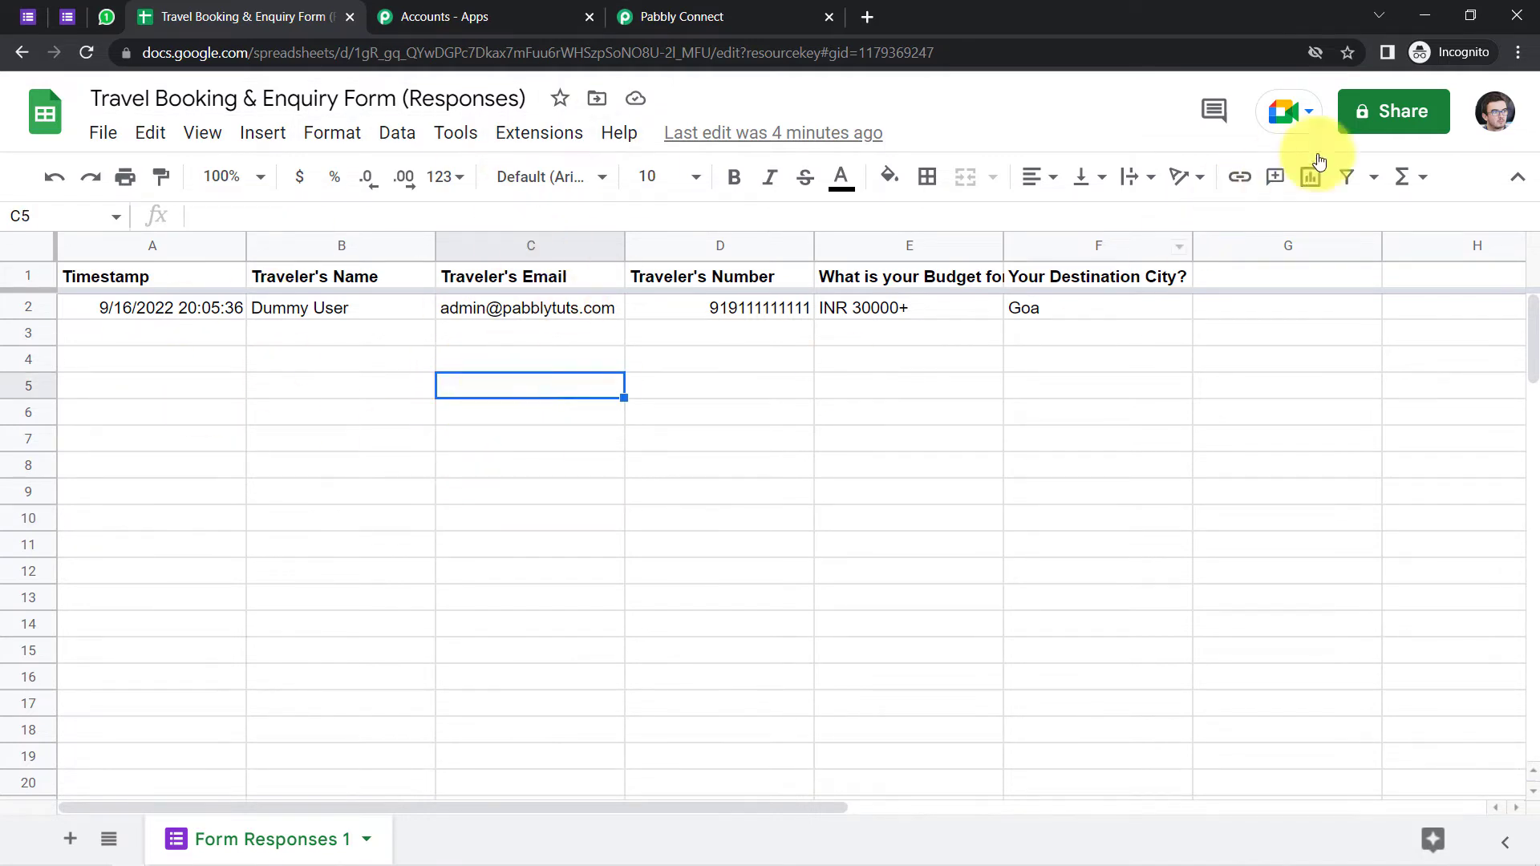
pyautogui.click(1490, 111)
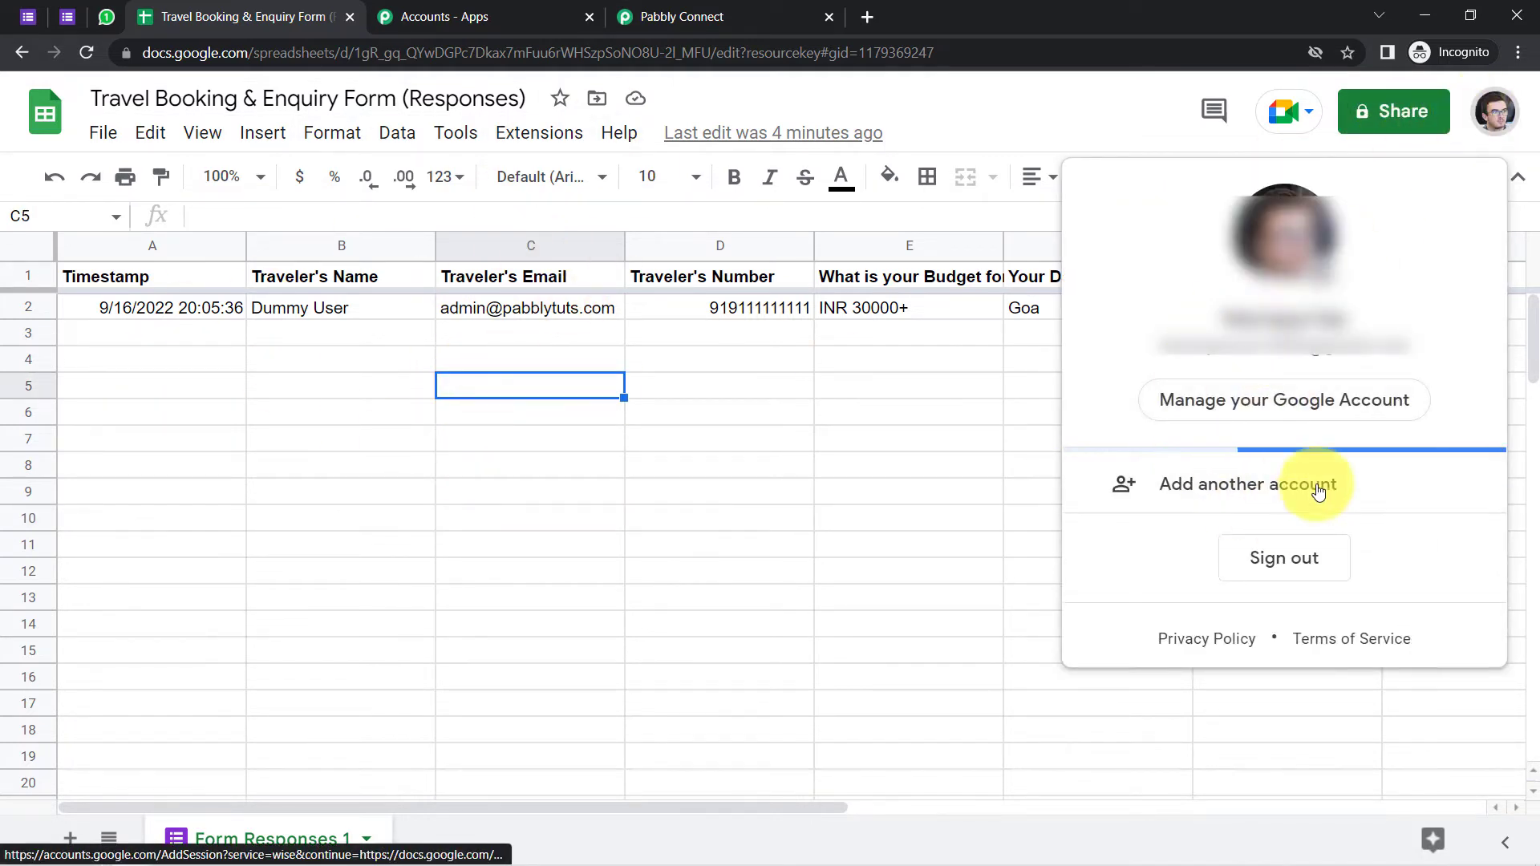
pyautogui.click(903, 475)
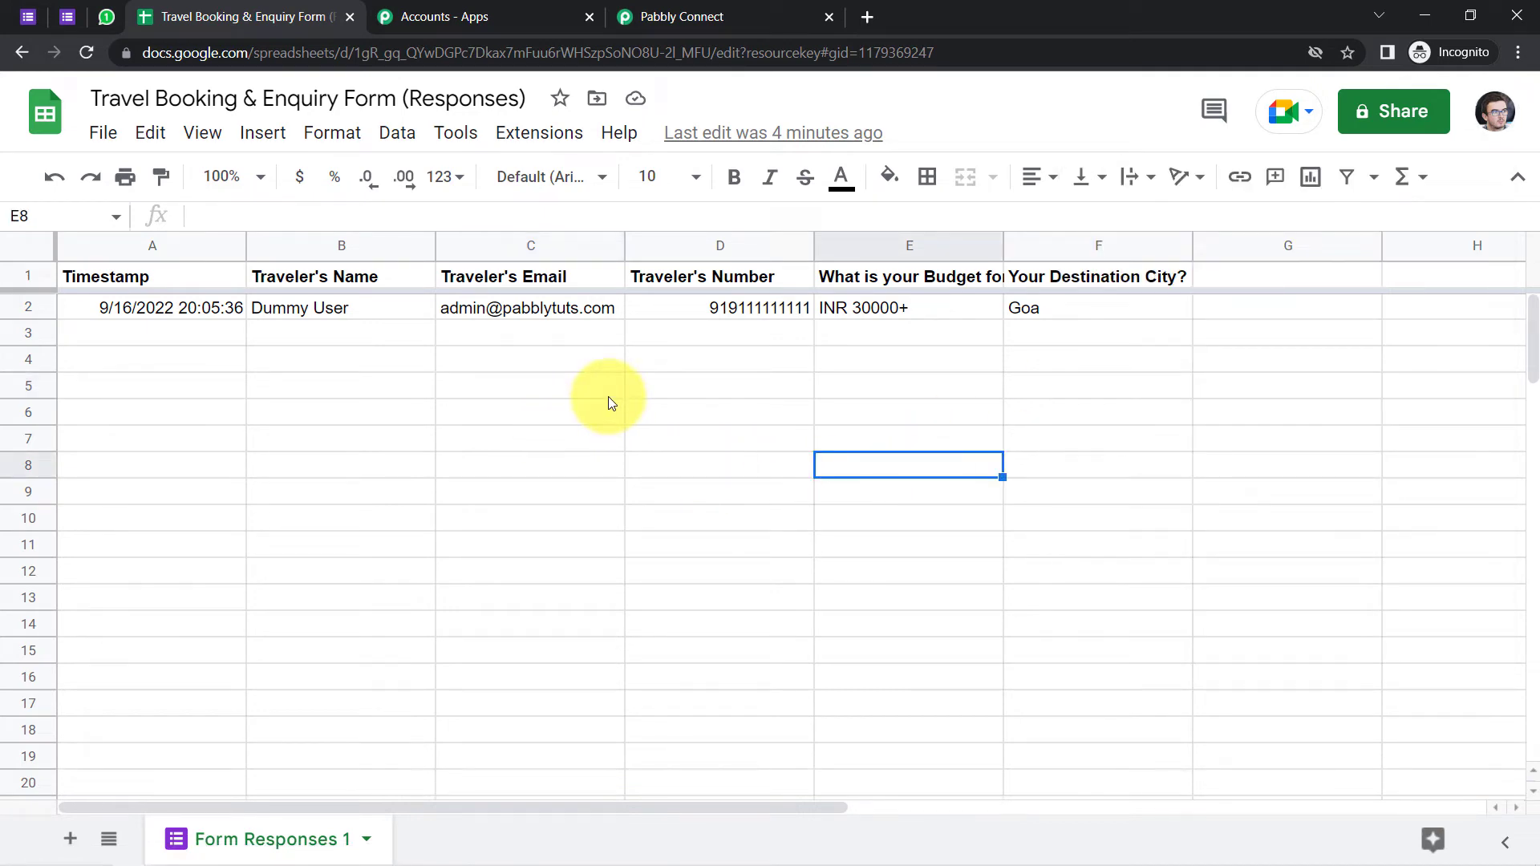
# Return to the Pabbly Connect workflow and choose Number Formatter by Pabbly as the app for the second step's action
pyautogui.click(708, 10)
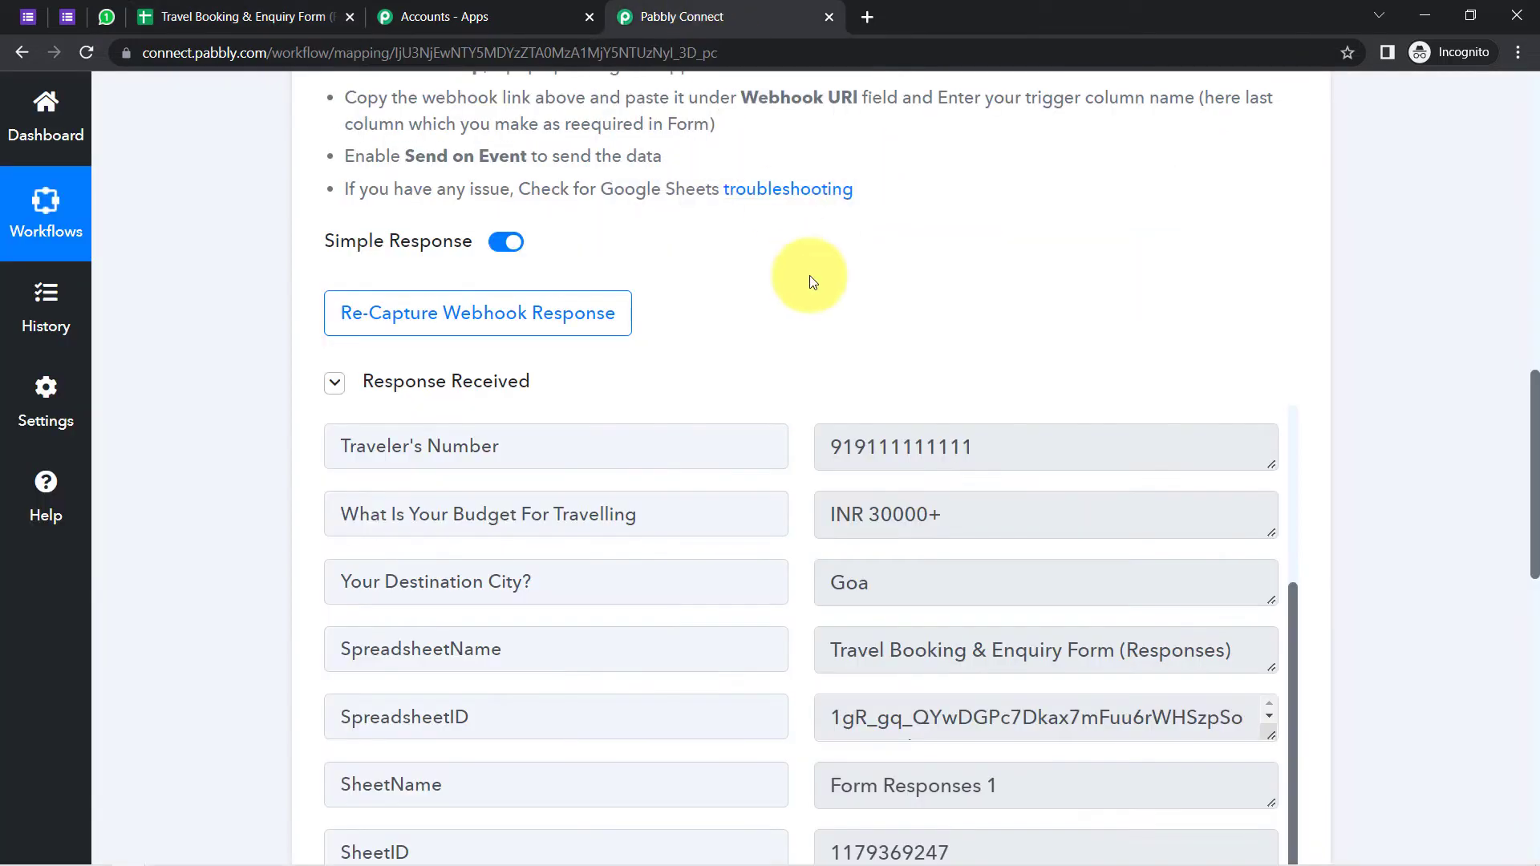
pyautogui.moveTo(1536, 415); pyautogui.dragTo(1536, 673)
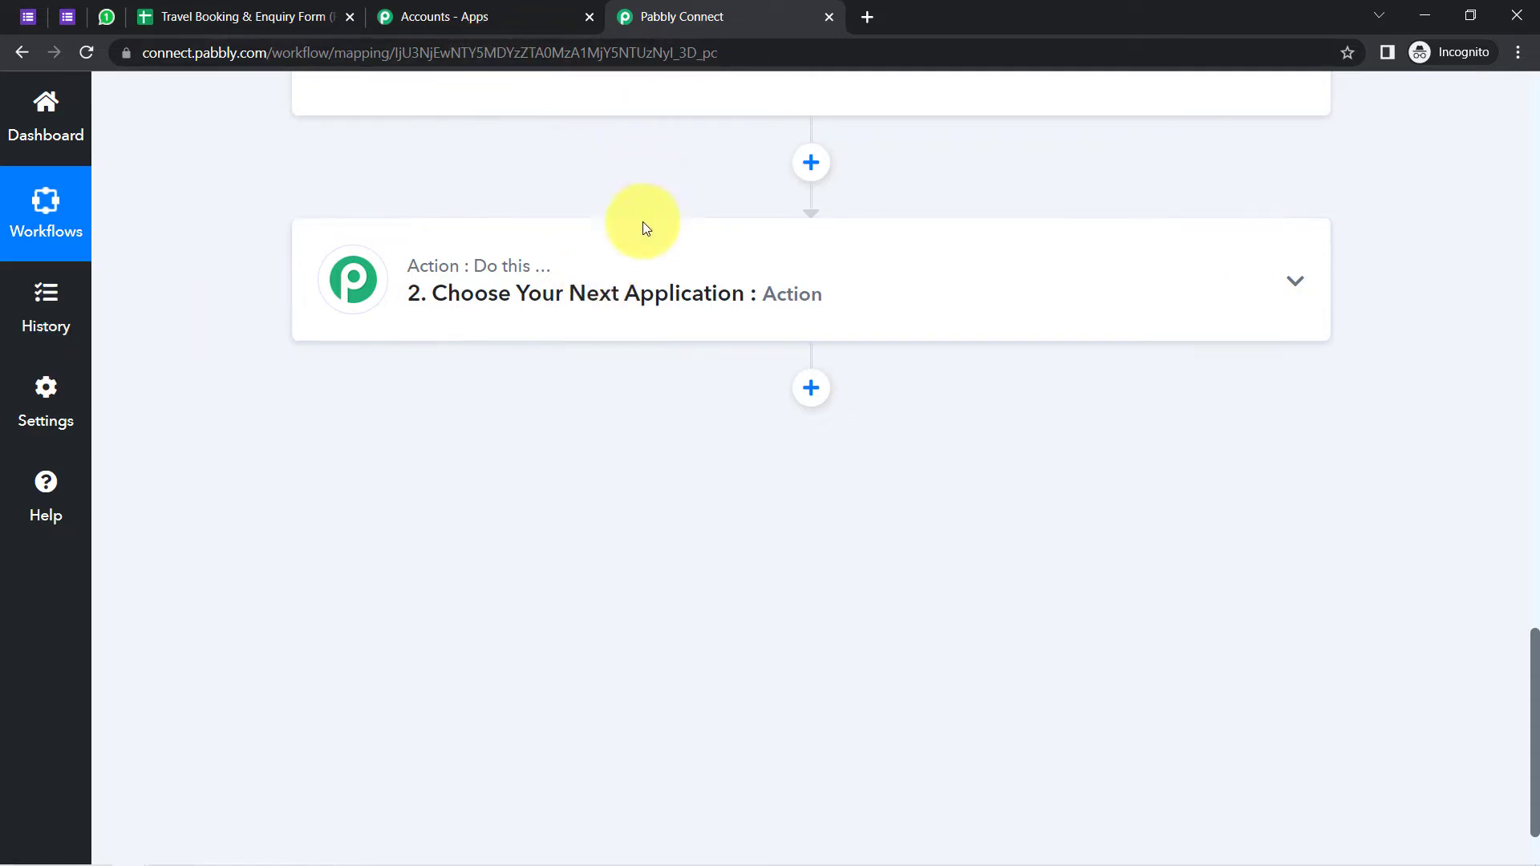
pyautogui.click(635, 313)
pyautogui.click(431, 443)
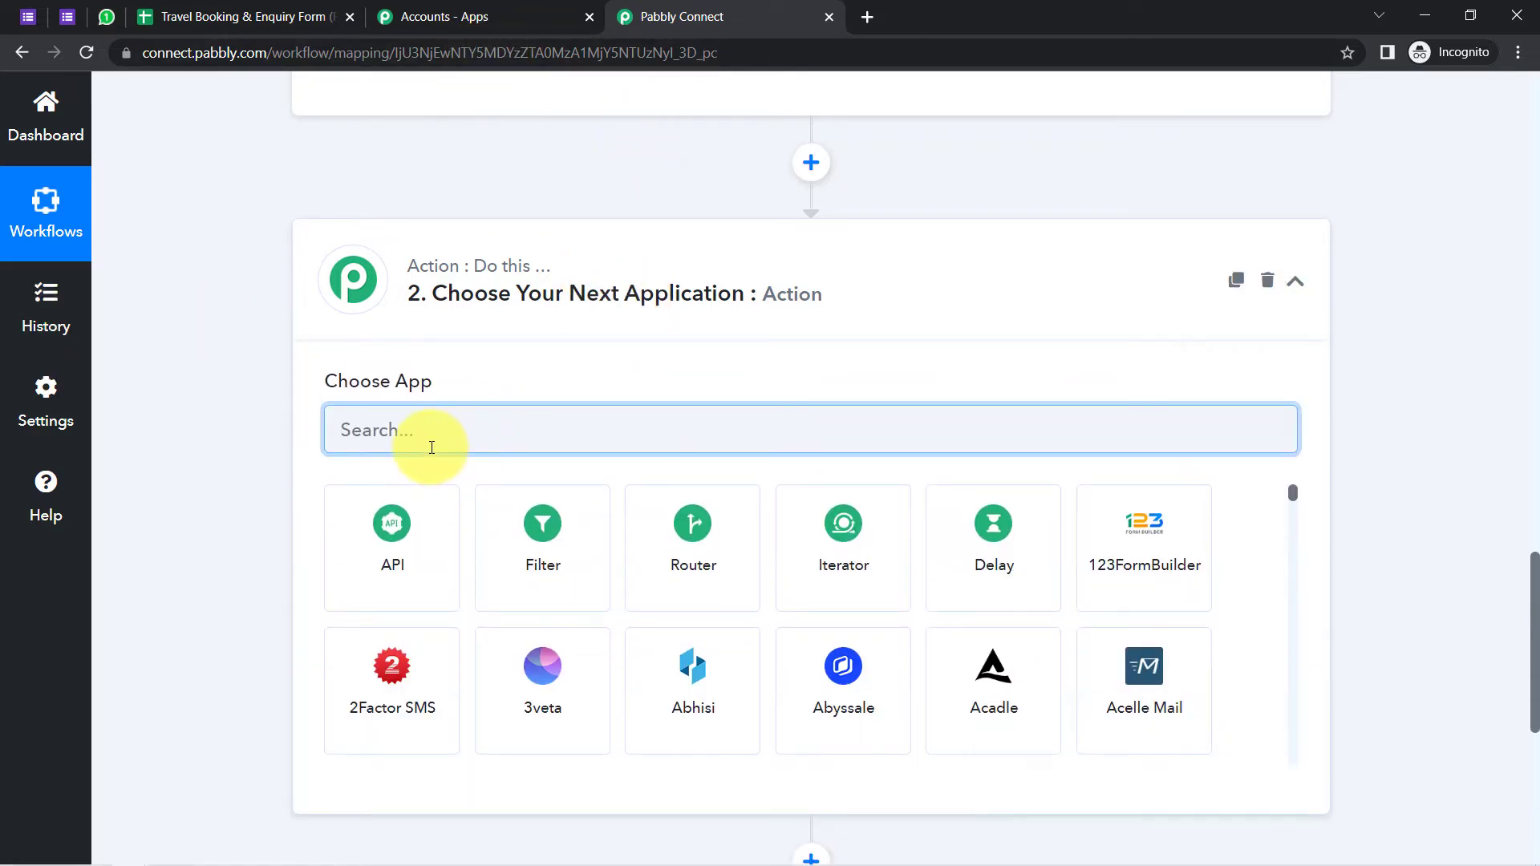
pyautogui.write('number')
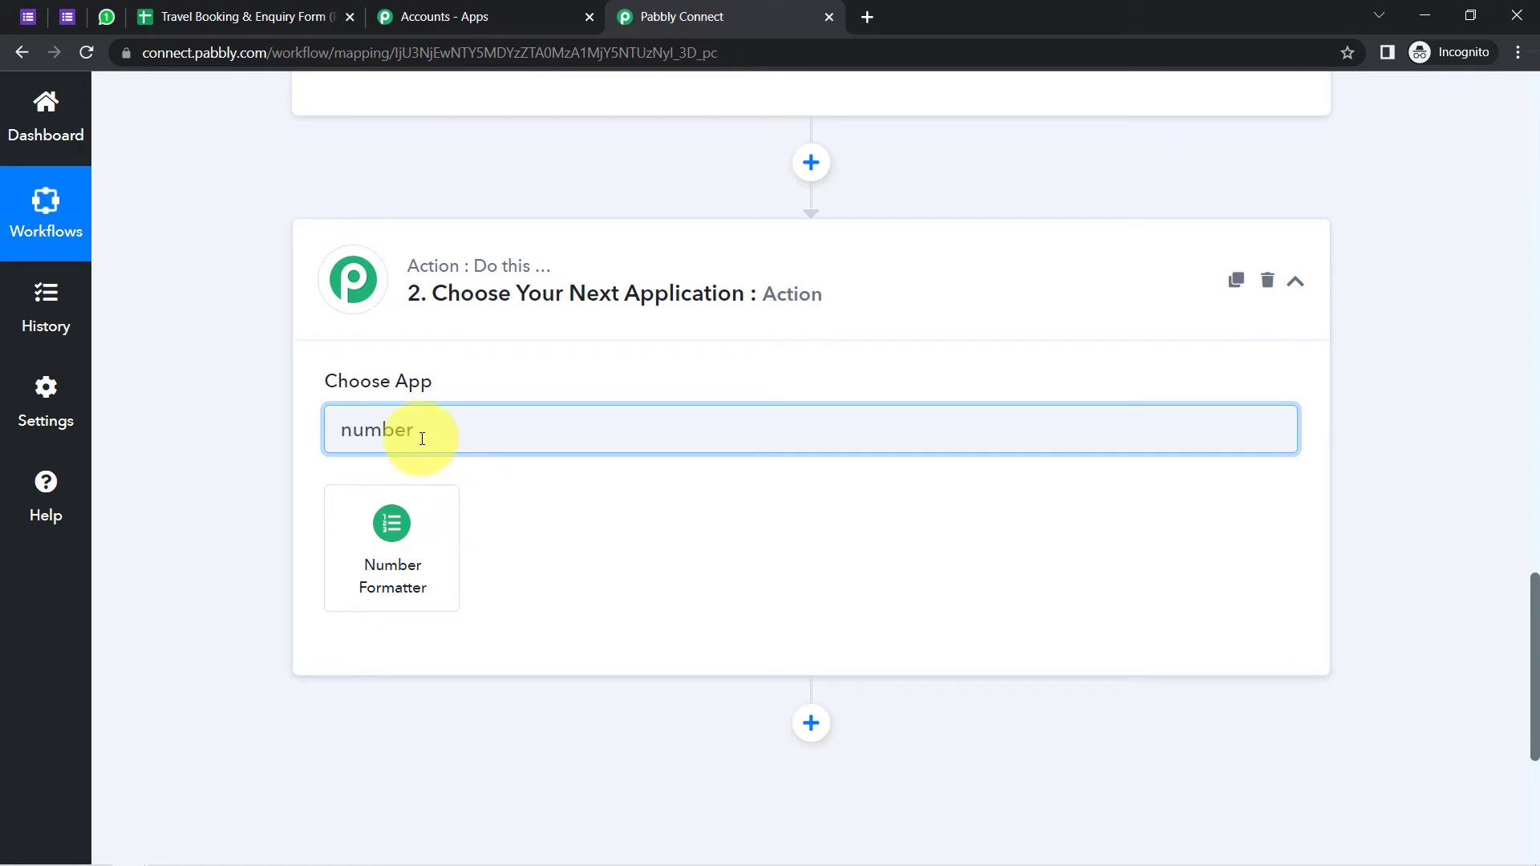
pyautogui.click(398, 526)
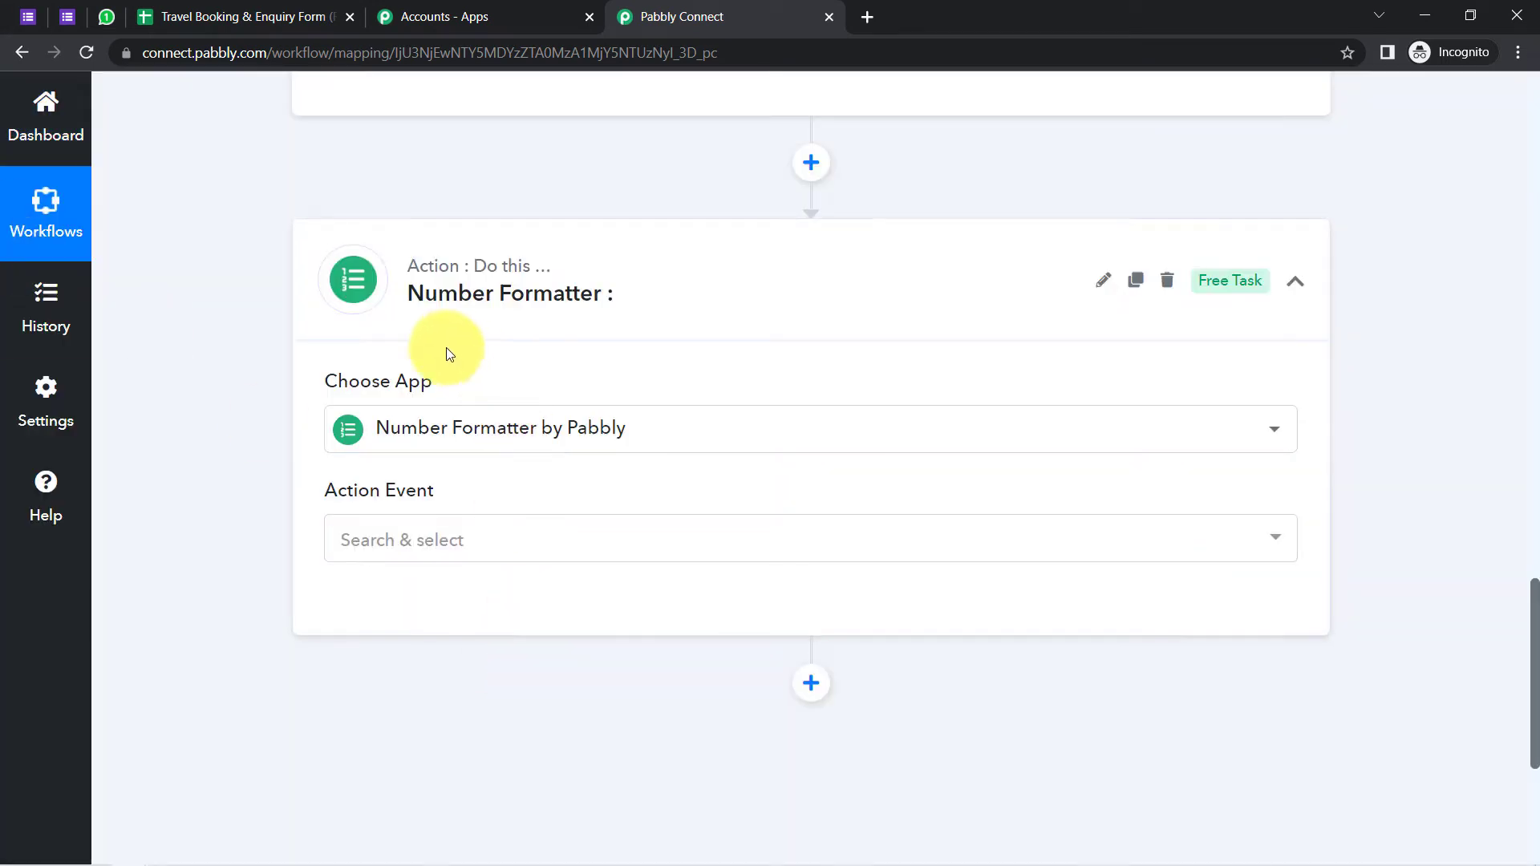
# Choose Counter as the Number Formatter's action event and connect the action
pyautogui.scroll(-1, 441, 397)
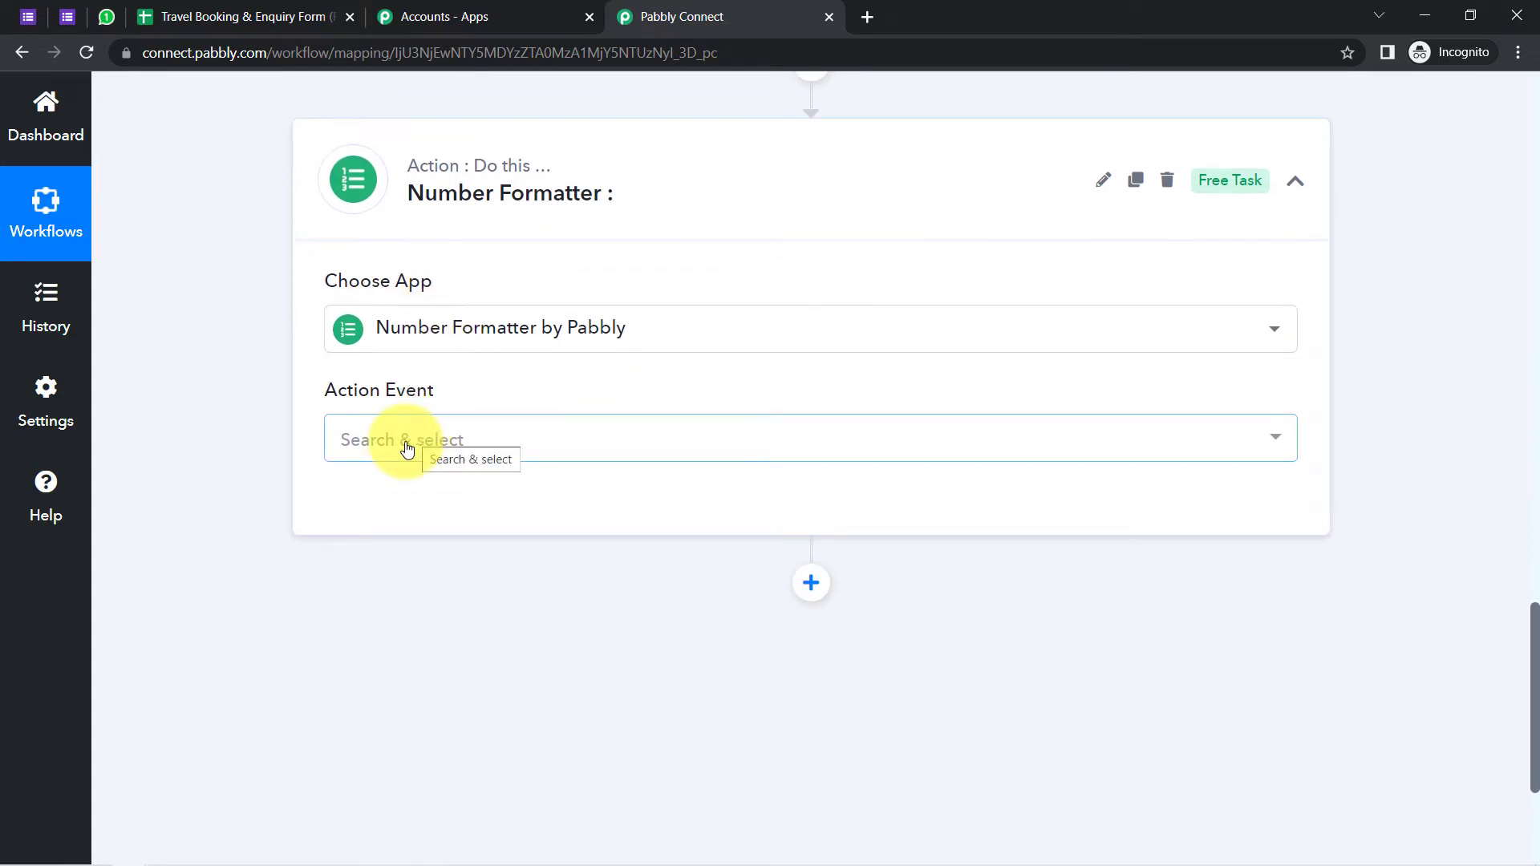
pyautogui.click(405, 441)
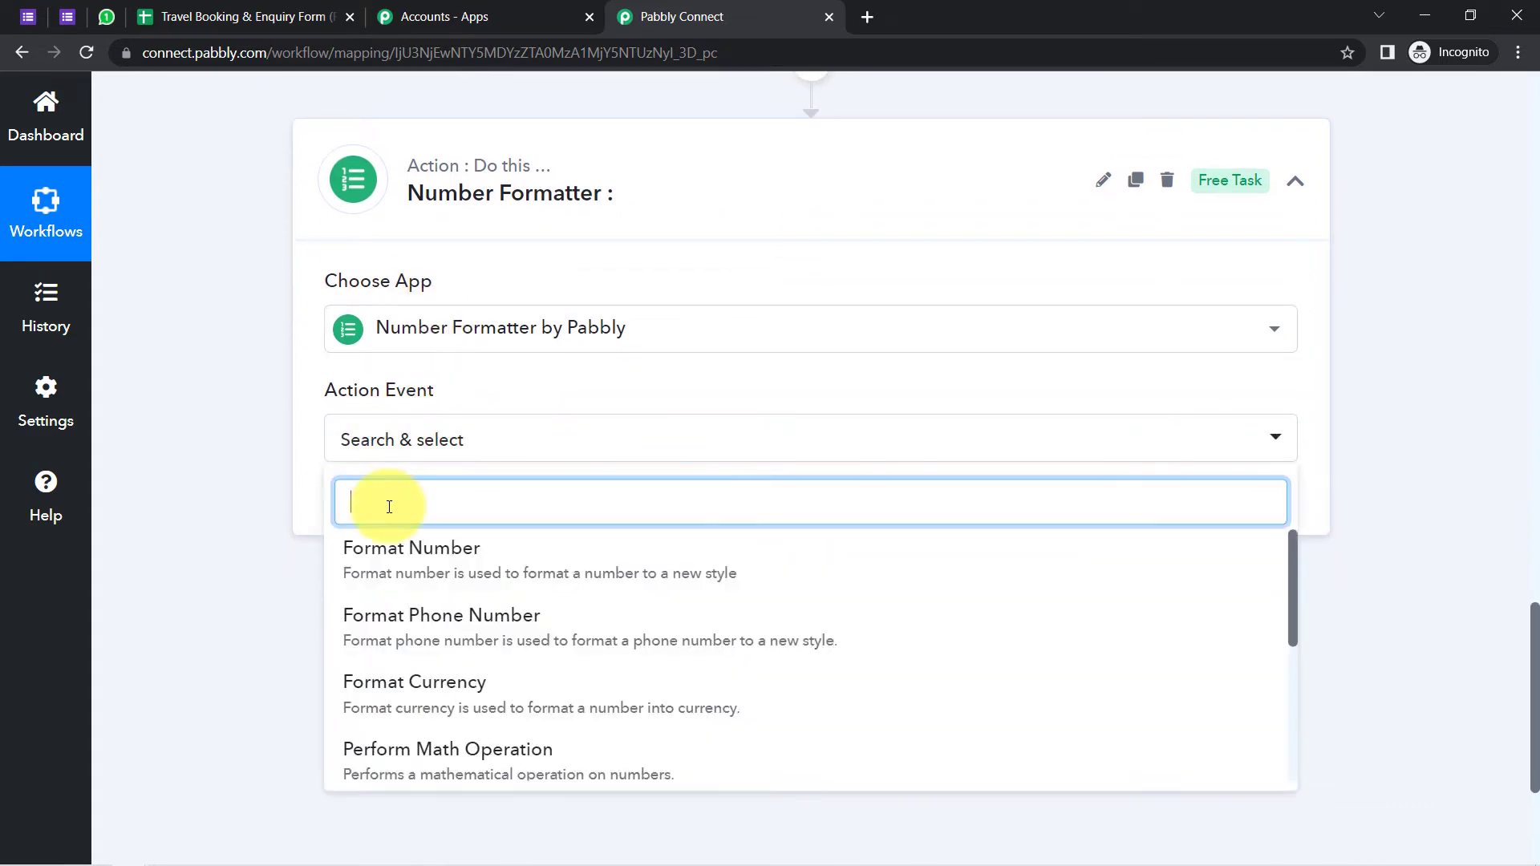
pyautogui.write('count')
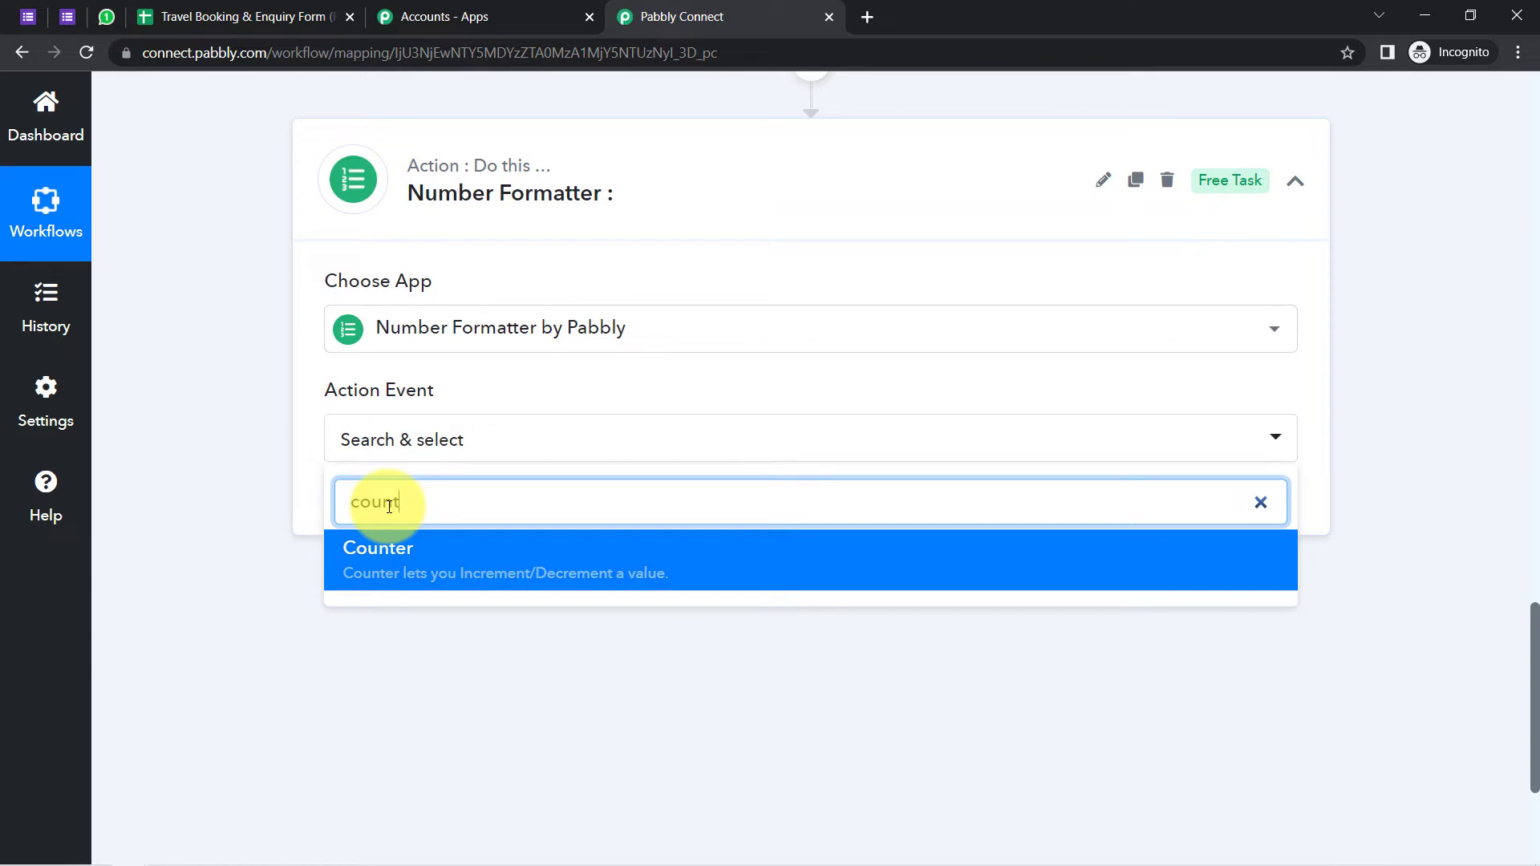
pyautogui.click(378, 560)
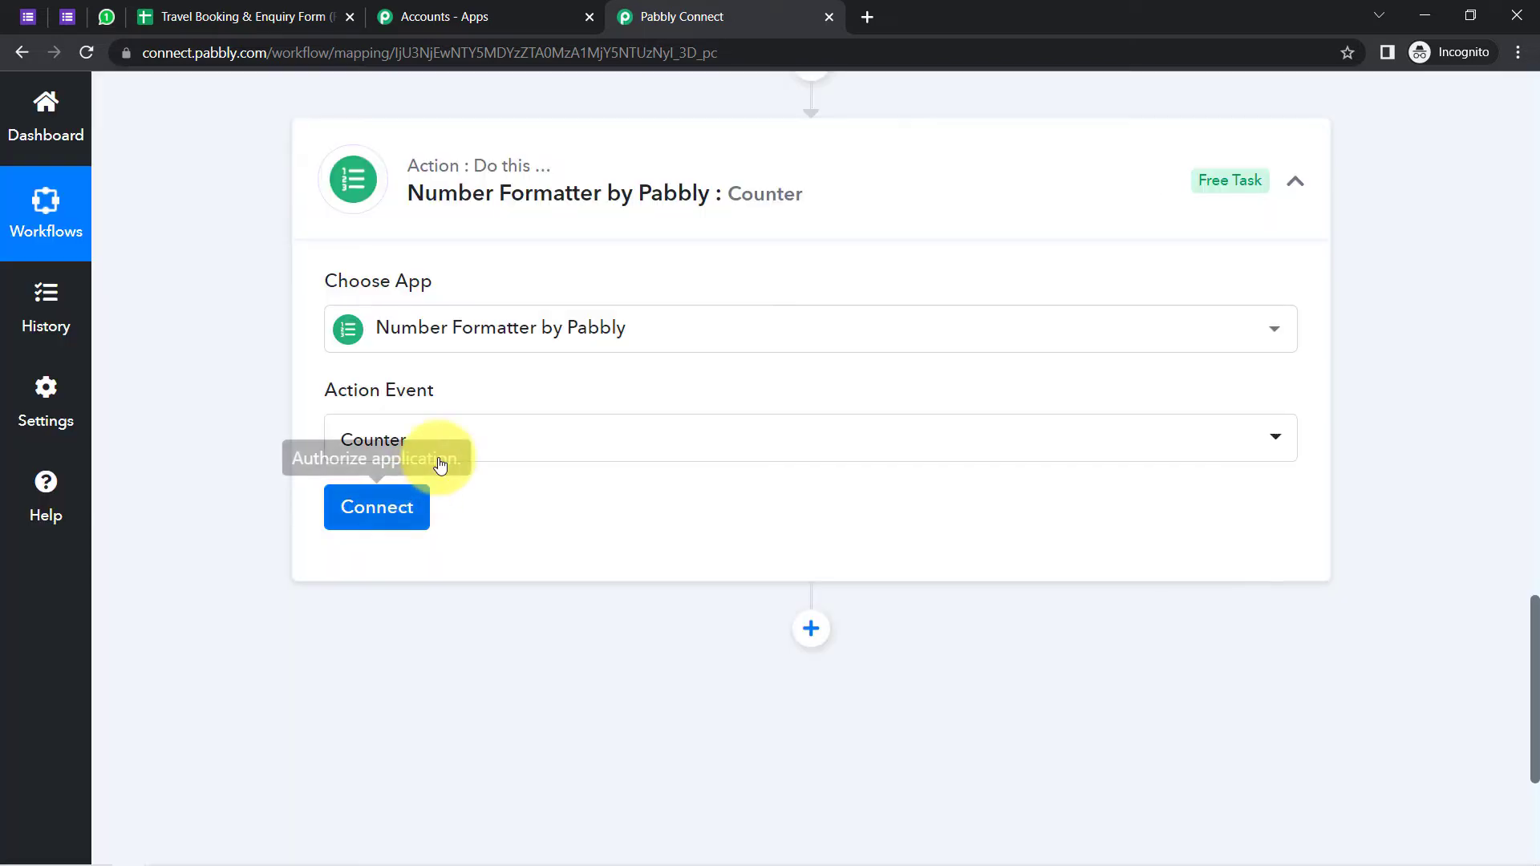
pyautogui.click(393, 509)
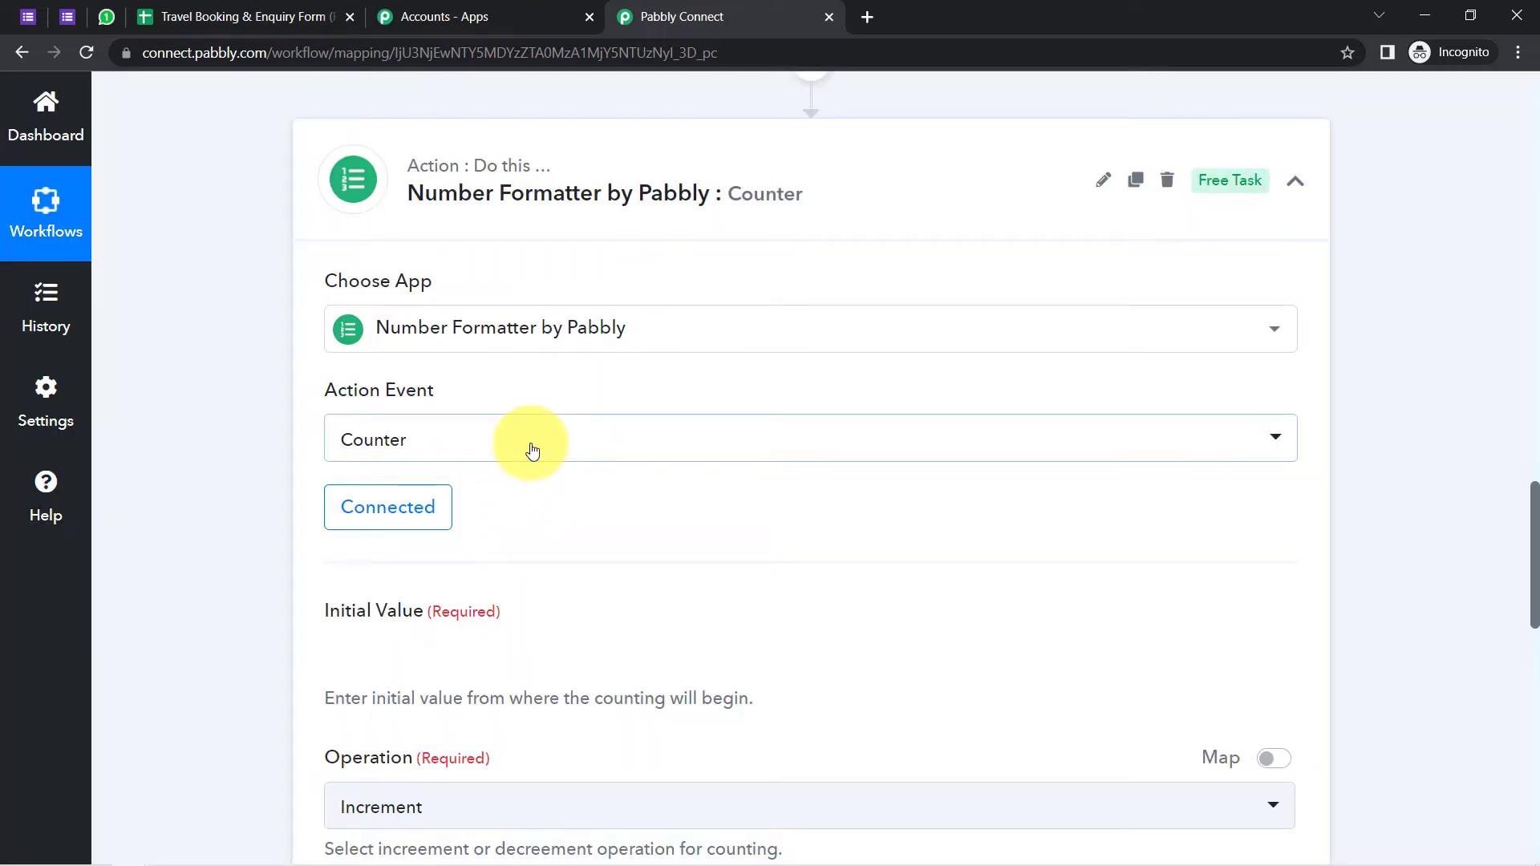
# Look over the Counter's settings and set its Initial Value to 1
pyautogui.scroll(-1, 532, 448)
pyautogui.scroll(-1, 530, 447)
pyautogui.scroll(-3, 543, 401)
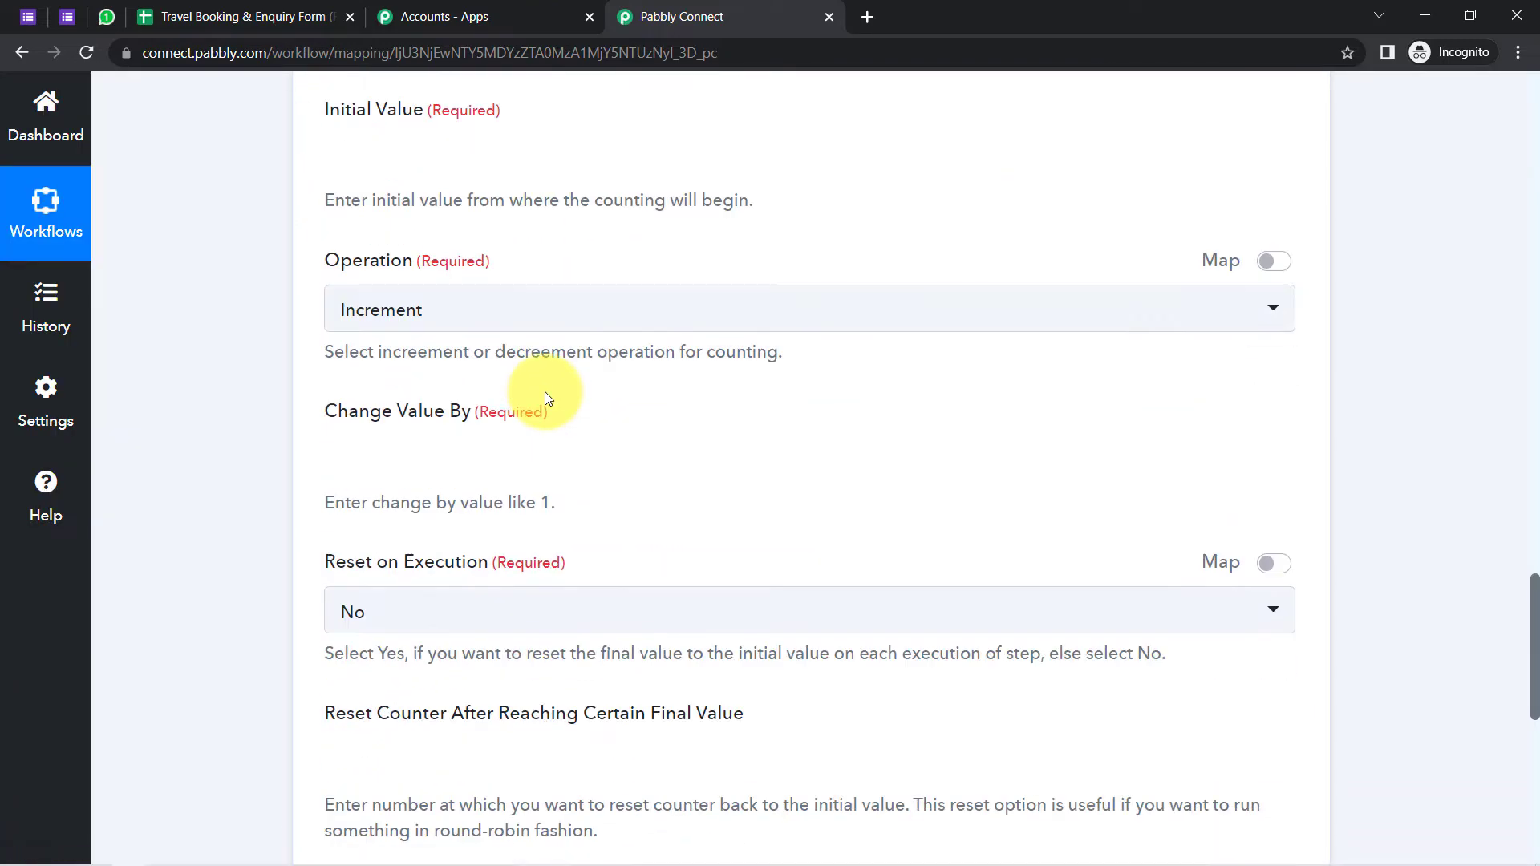
pyautogui.scroll(2, 474, 353)
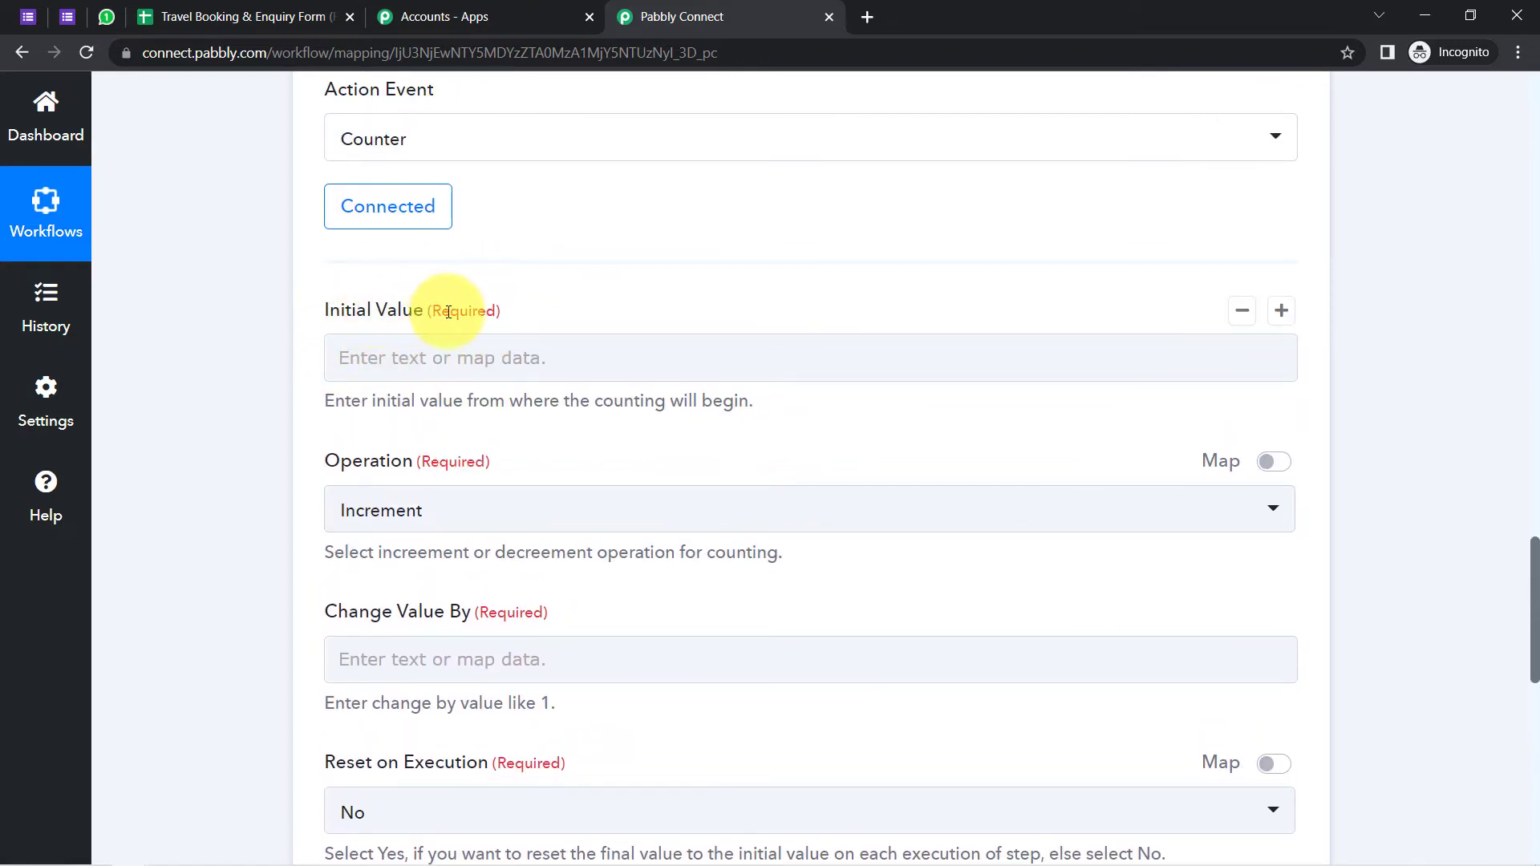
pyautogui.moveTo(359, 402); pyautogui.dragTo(608, 408)
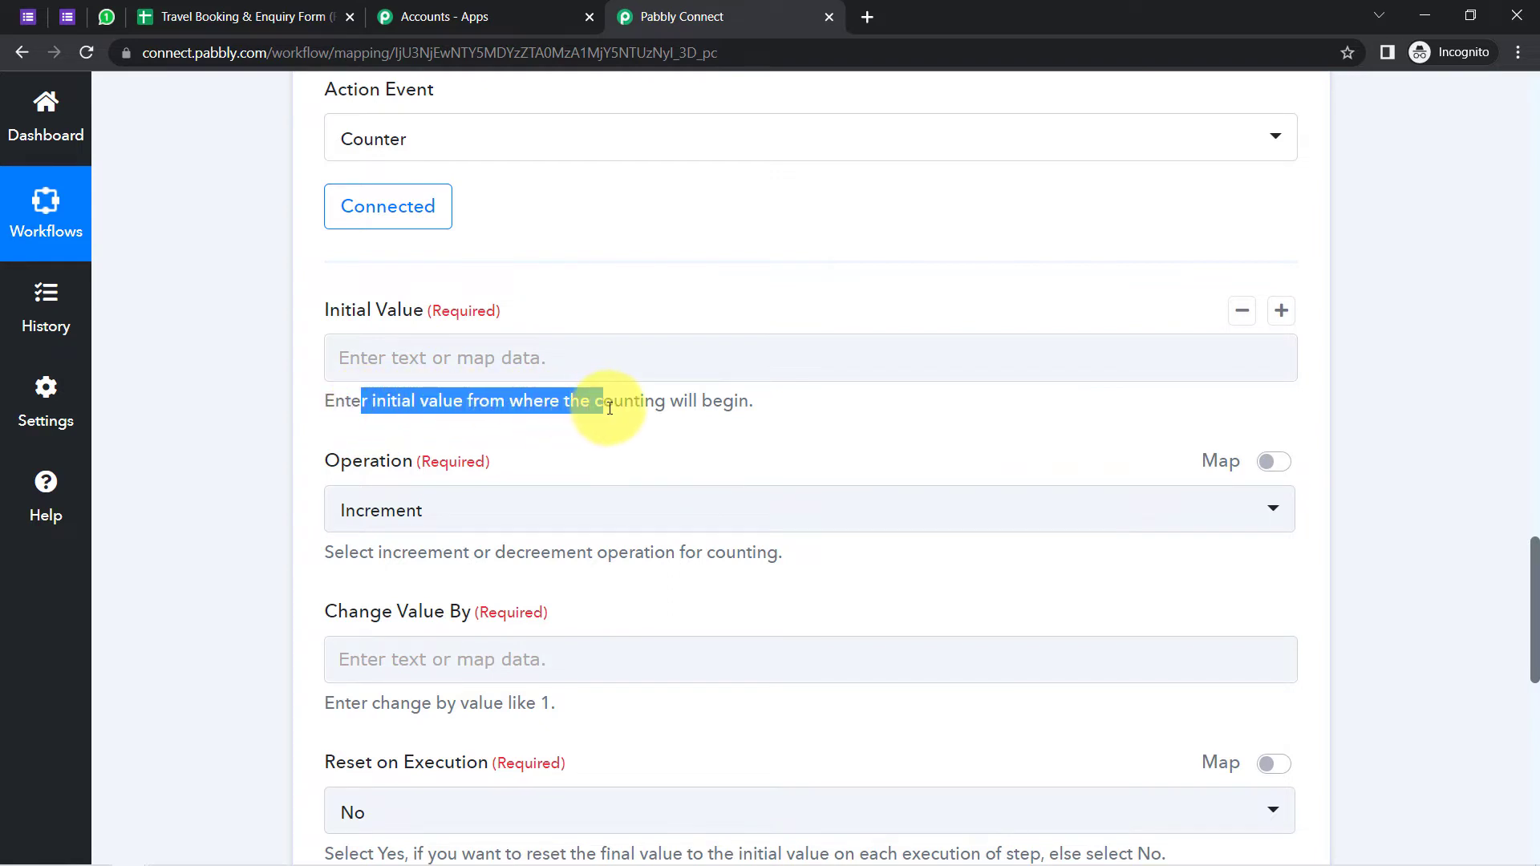
pyautogui.click(347, 357)
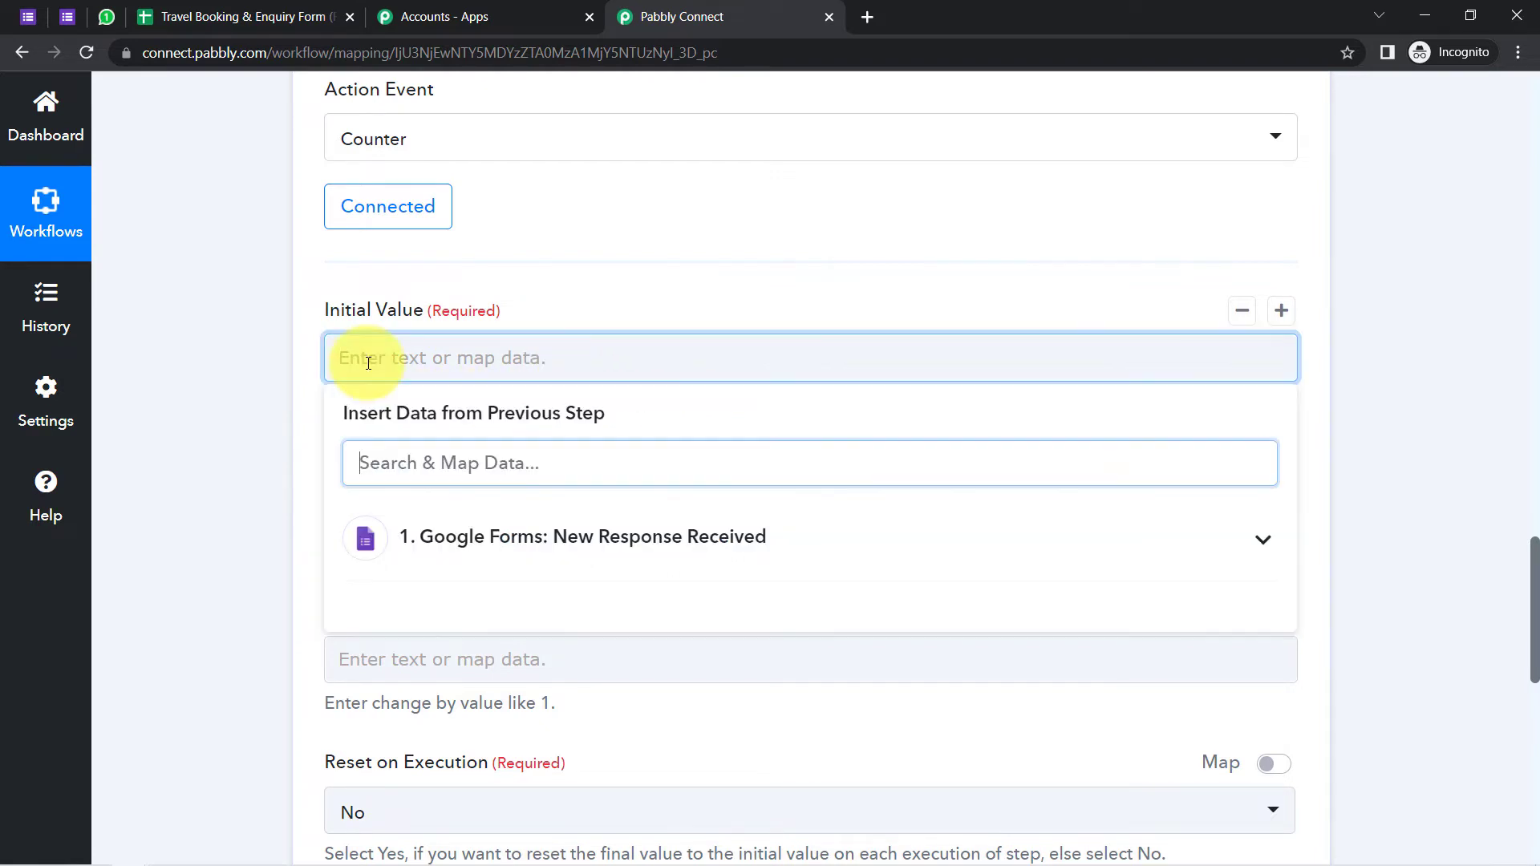
pyautogui.write('1')
pyautogui.click(250, 413)
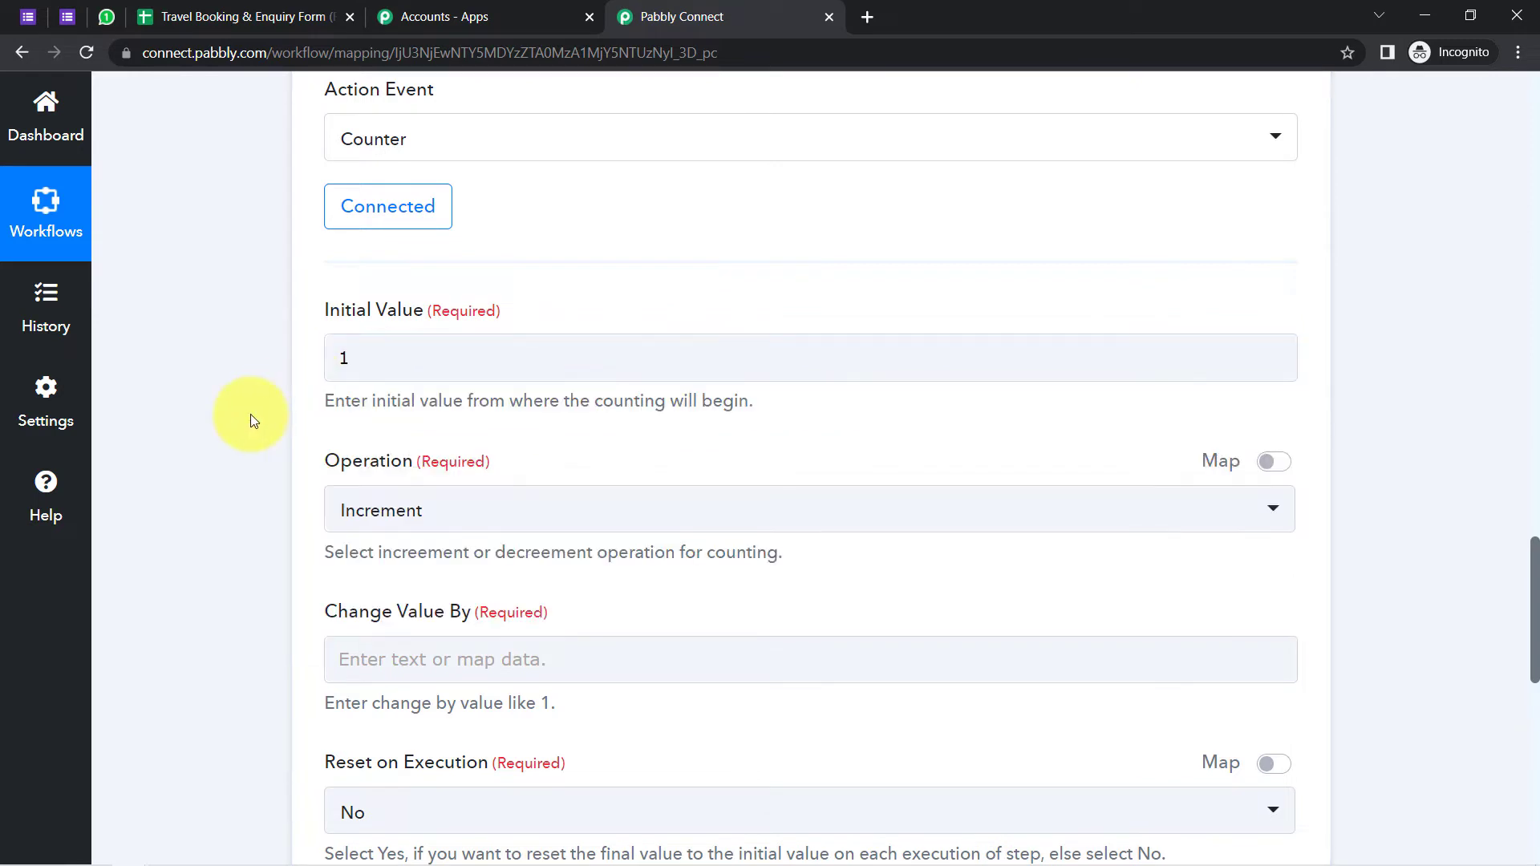
# Read the hint for Change Value By and set the counter to change by 1
pyautogui.scroll(-1, 250, 414)
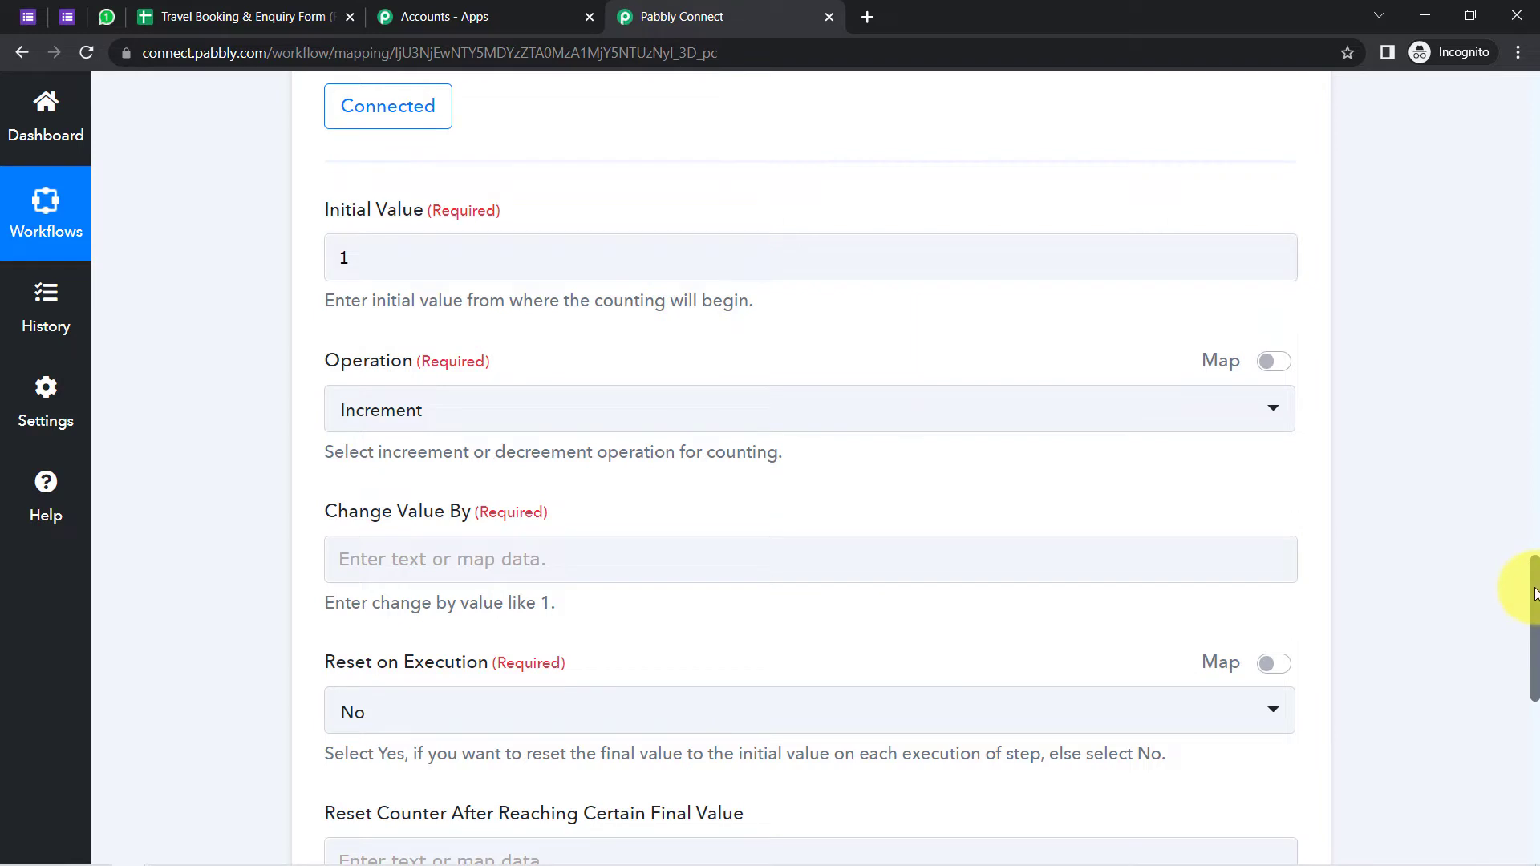
pyautogui.moveTo(1534, 593); pyautogui.dragTo(1532, 630)
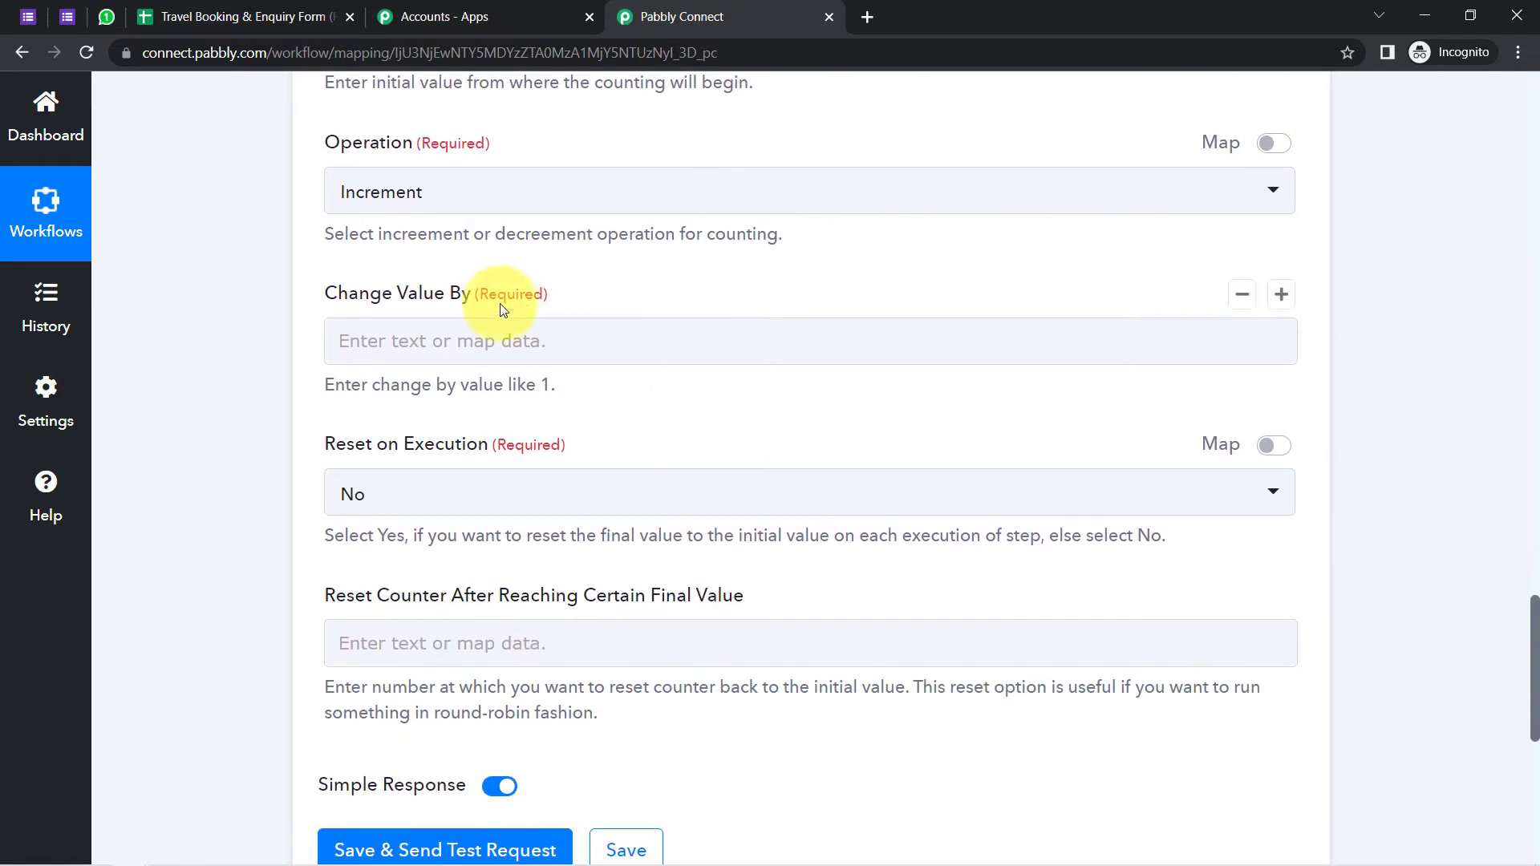
pyautogui.moveTo(349, 298); pyautogui.dragTo(524, 299)
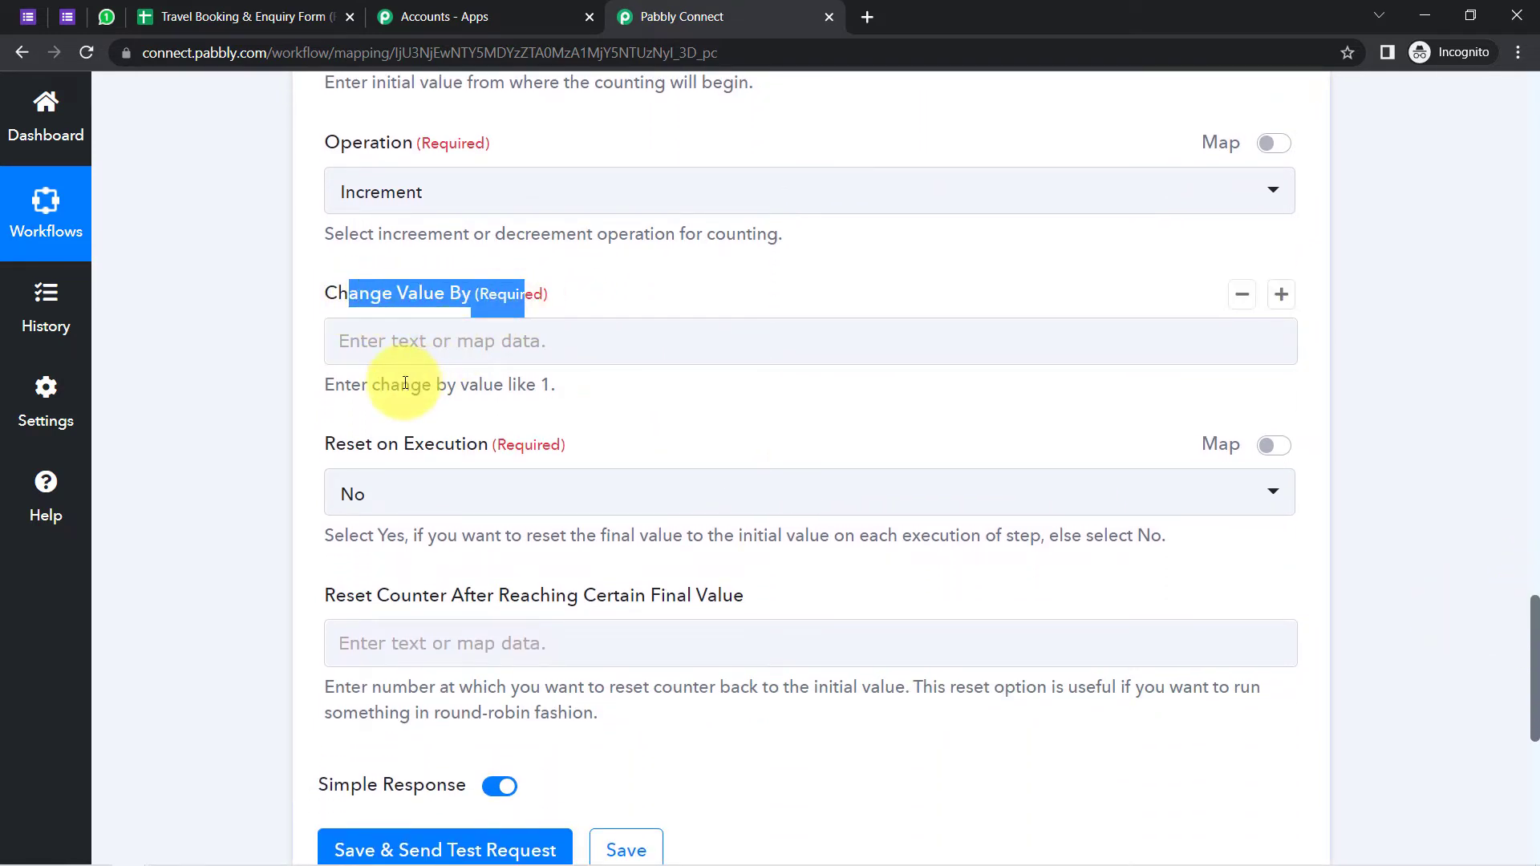
pyautogui.moveTo(346, 385); pyautogui.dragTo(526, 387)
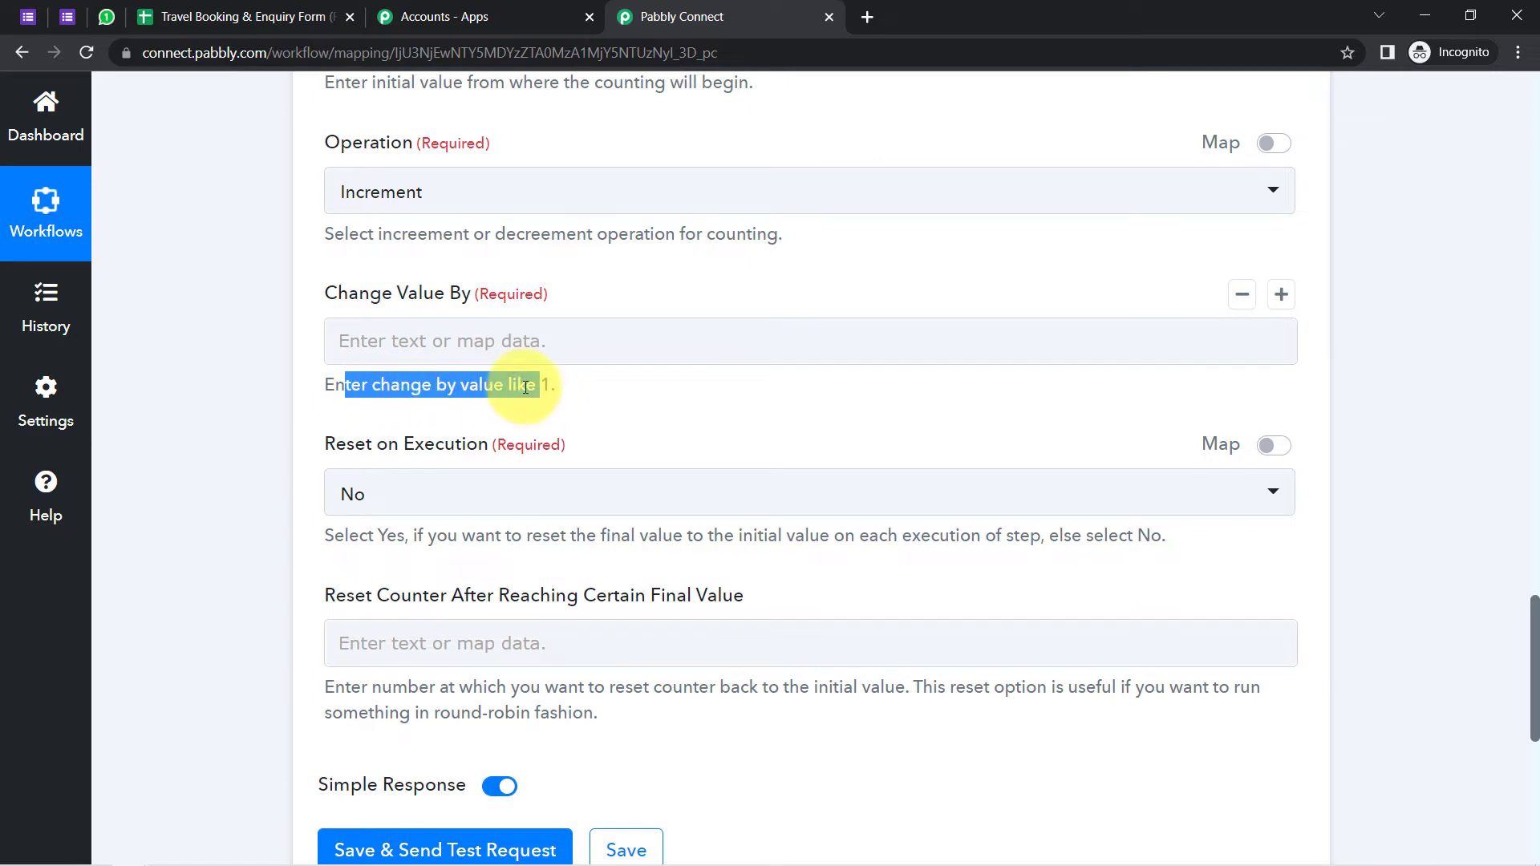
pyautogui.click(526, 387)
pyautogui.click(443, 348)
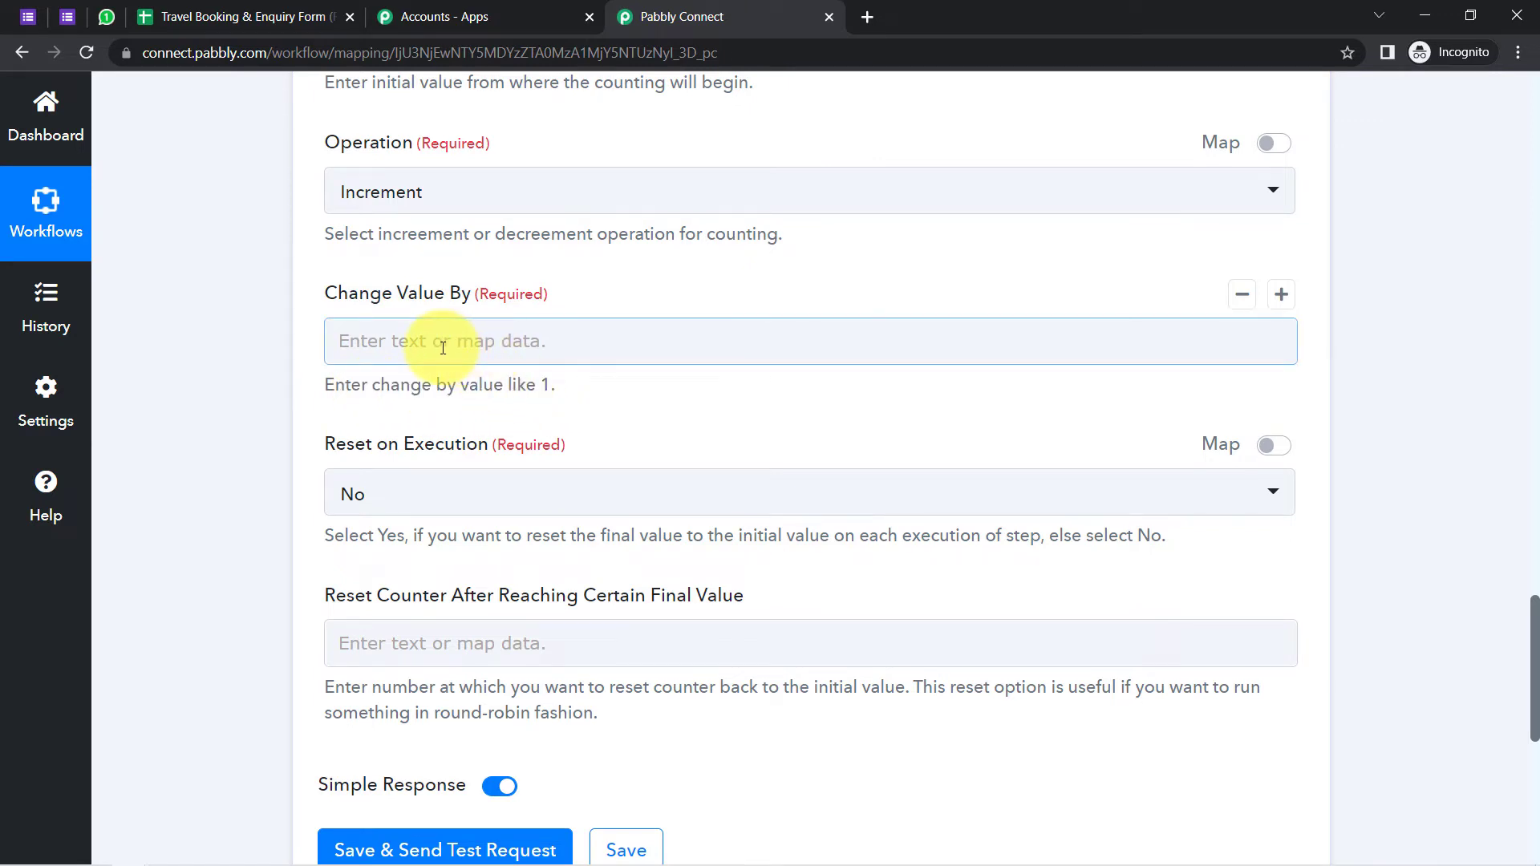
pyautogui.write('1')
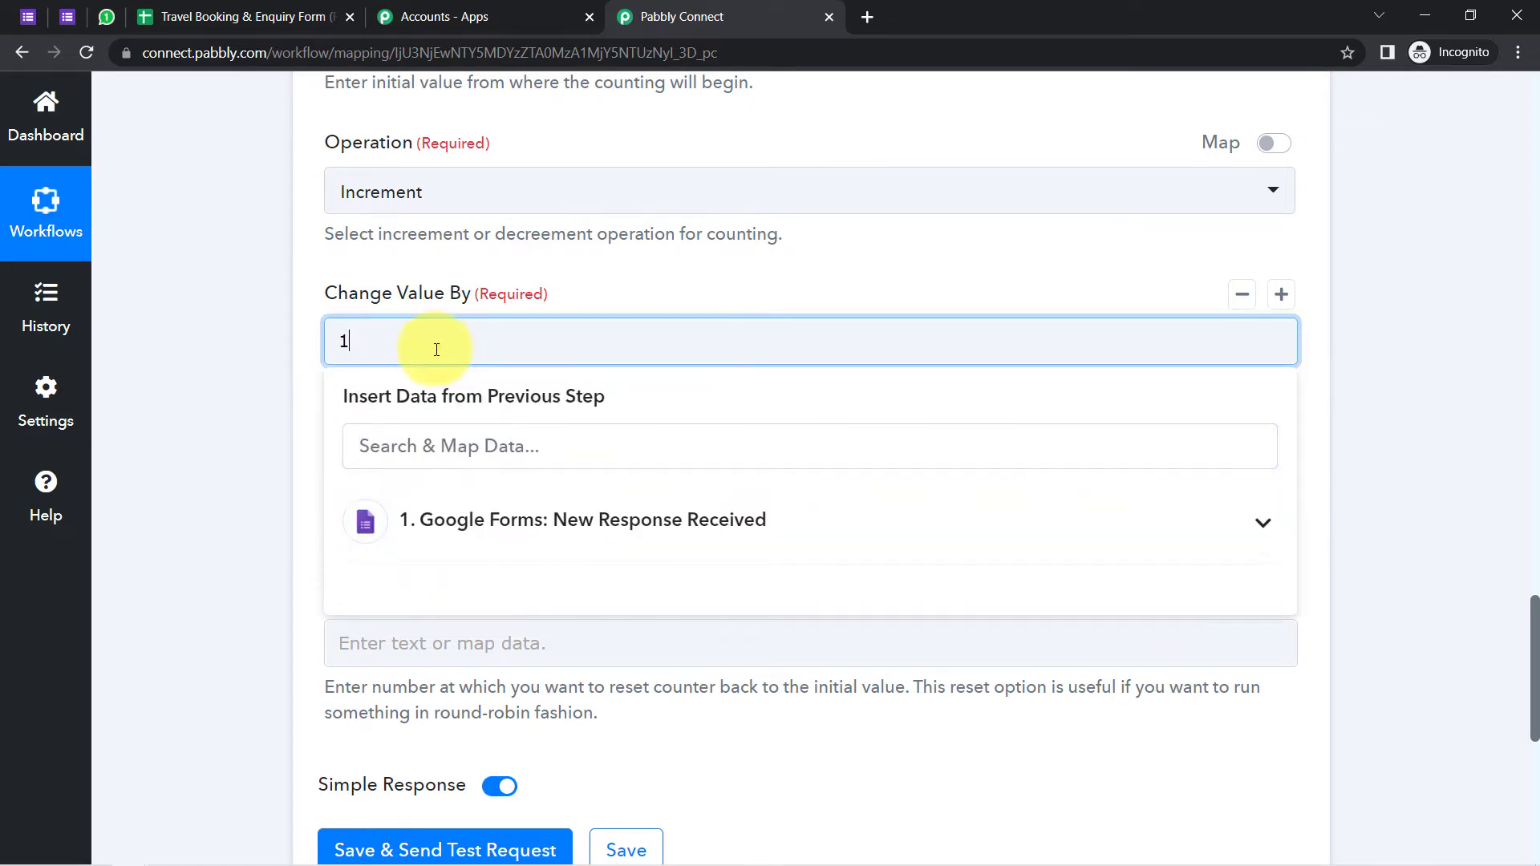
pyautogui.click(288, 415)
# Recheck the counter's Initial Value and read the explanation of the Reset on Execution option
pyautogui.scroll(4, 313, 391)
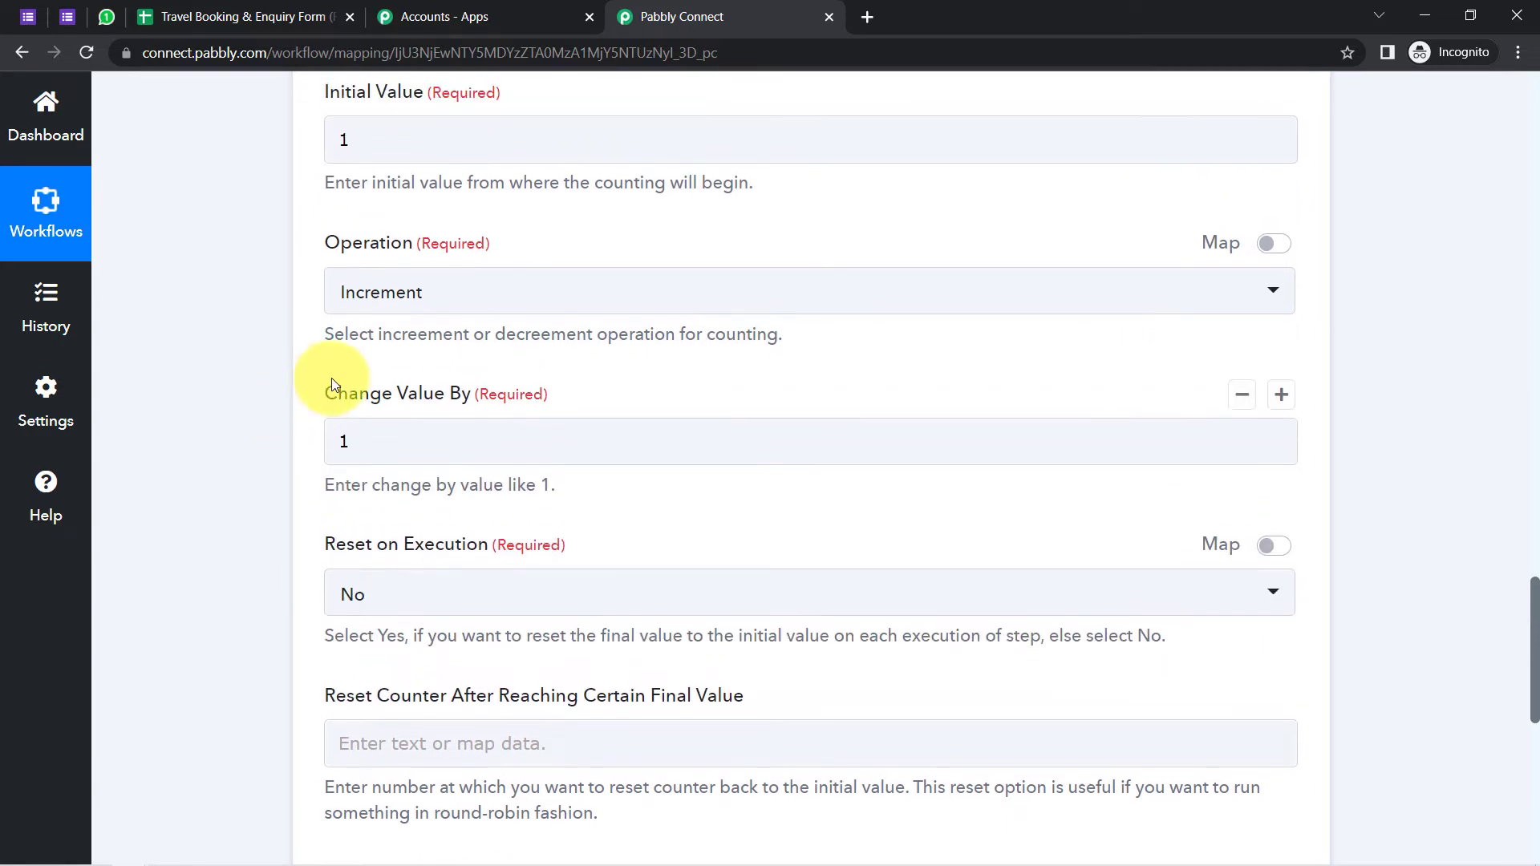
pyautogui.click(390, 345)
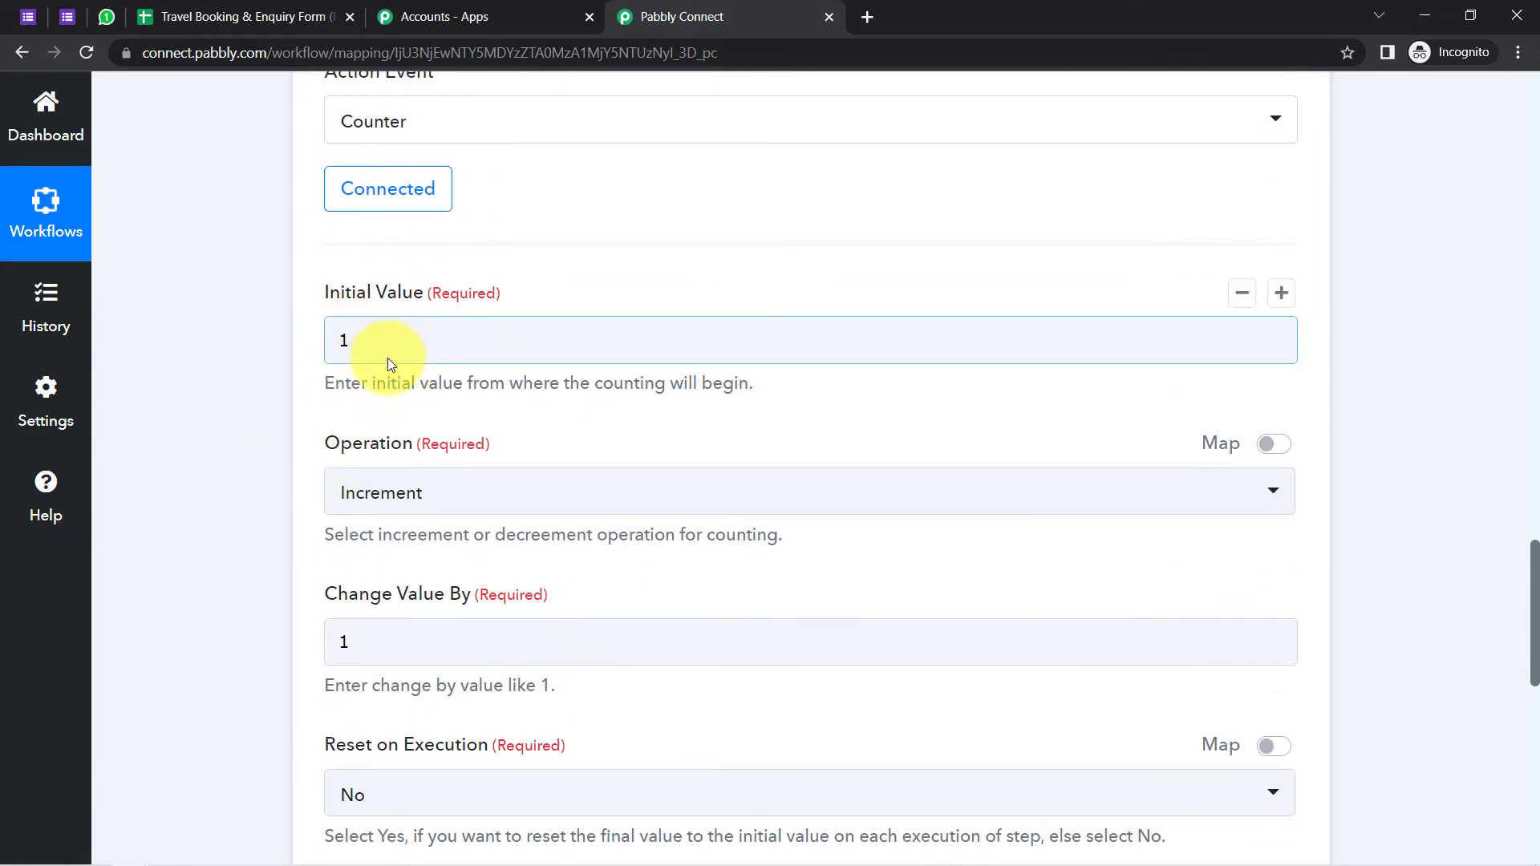
pyautogui.click(384, 369)
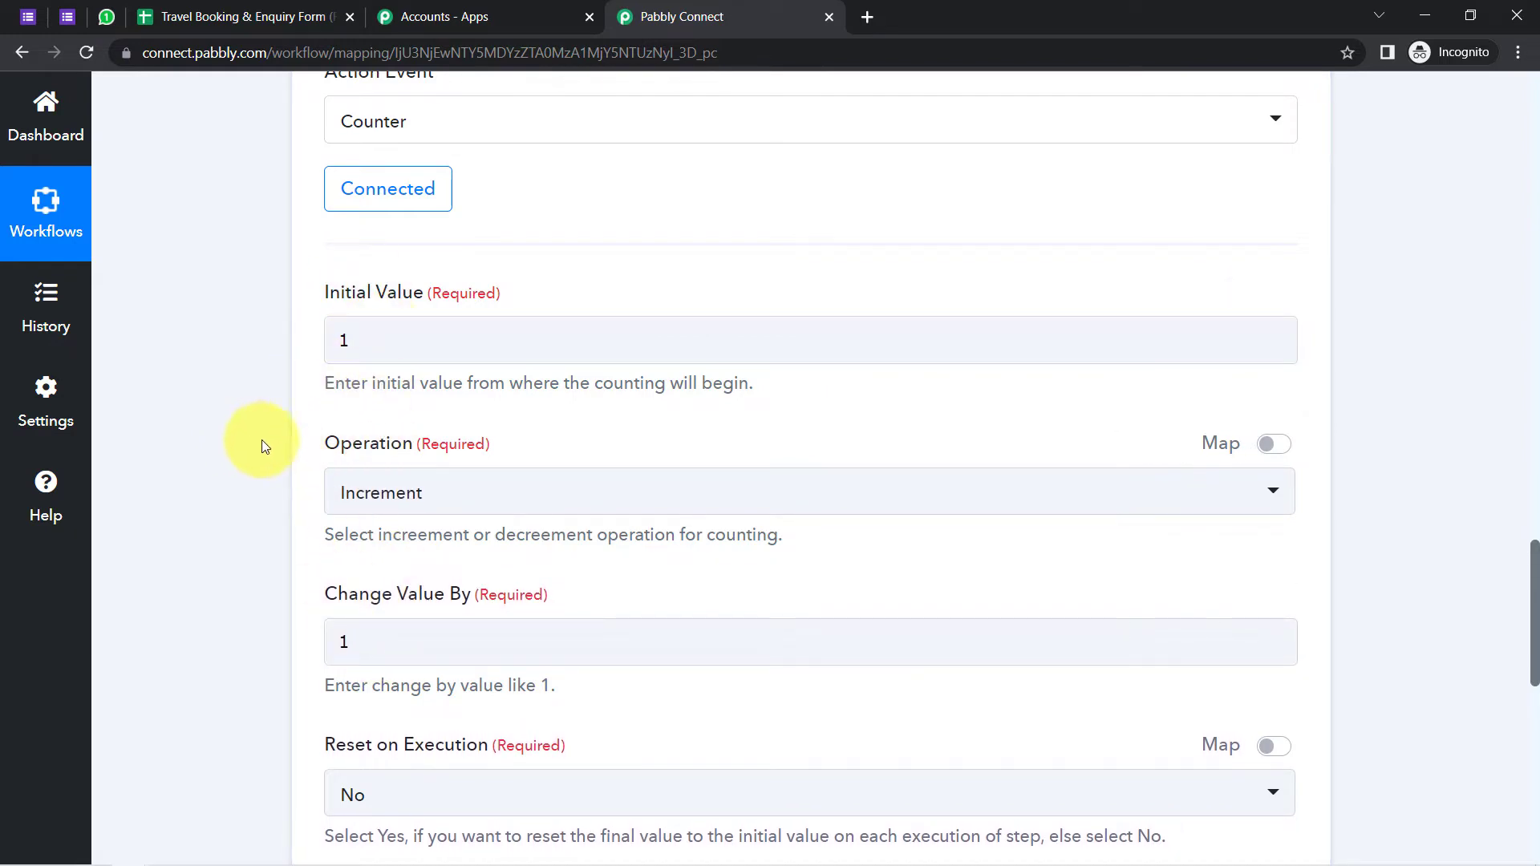
pyautogui.moveTo(1535, 591); pyautogui.dragTo(1532, 641)
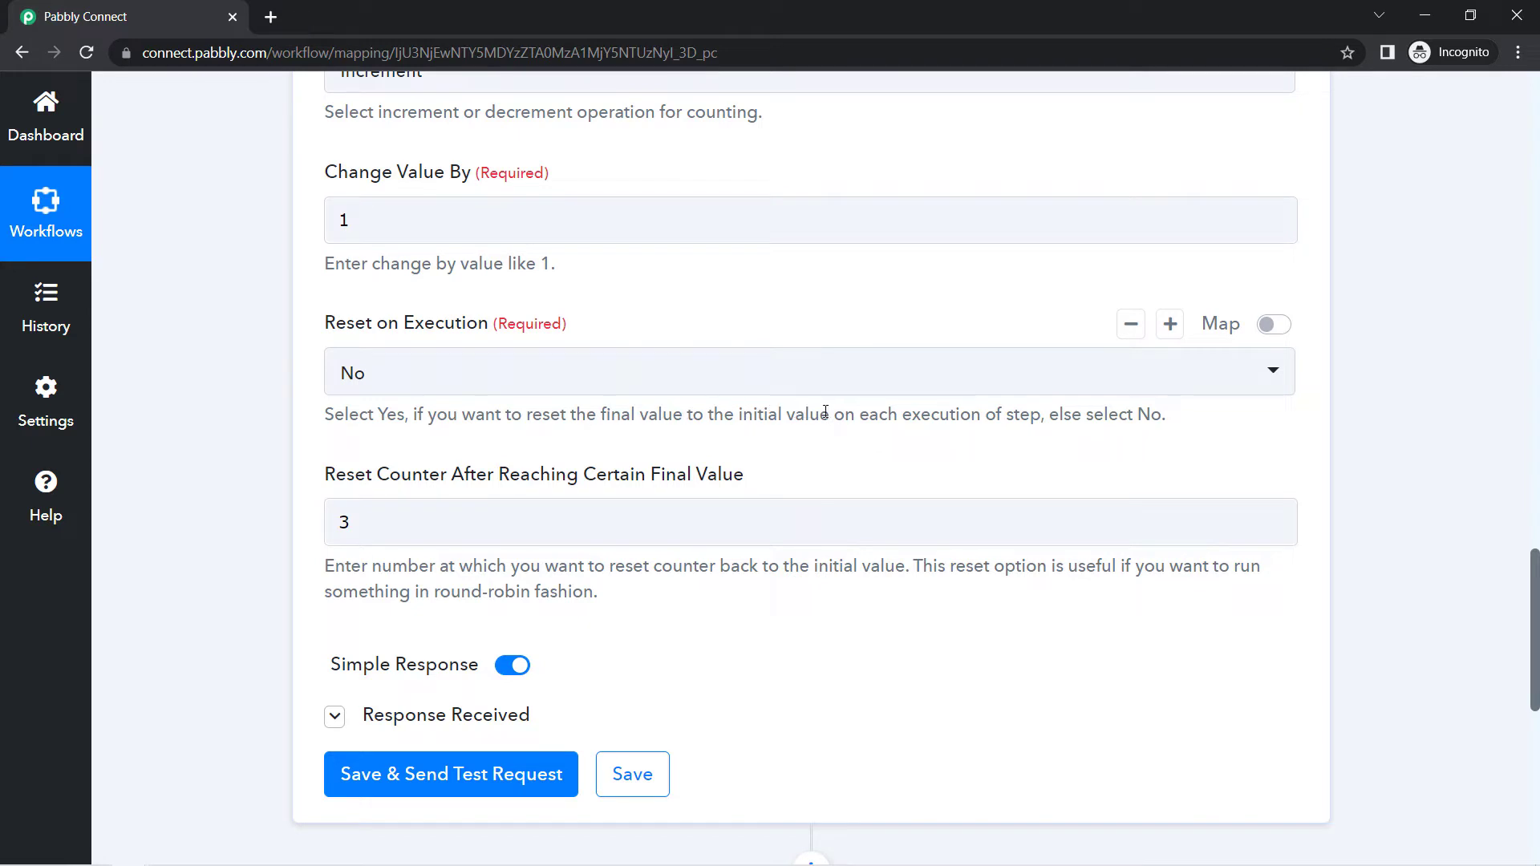
pyautogui.moveTo(886, 417); pyautogui.dragTo(1035, 422)
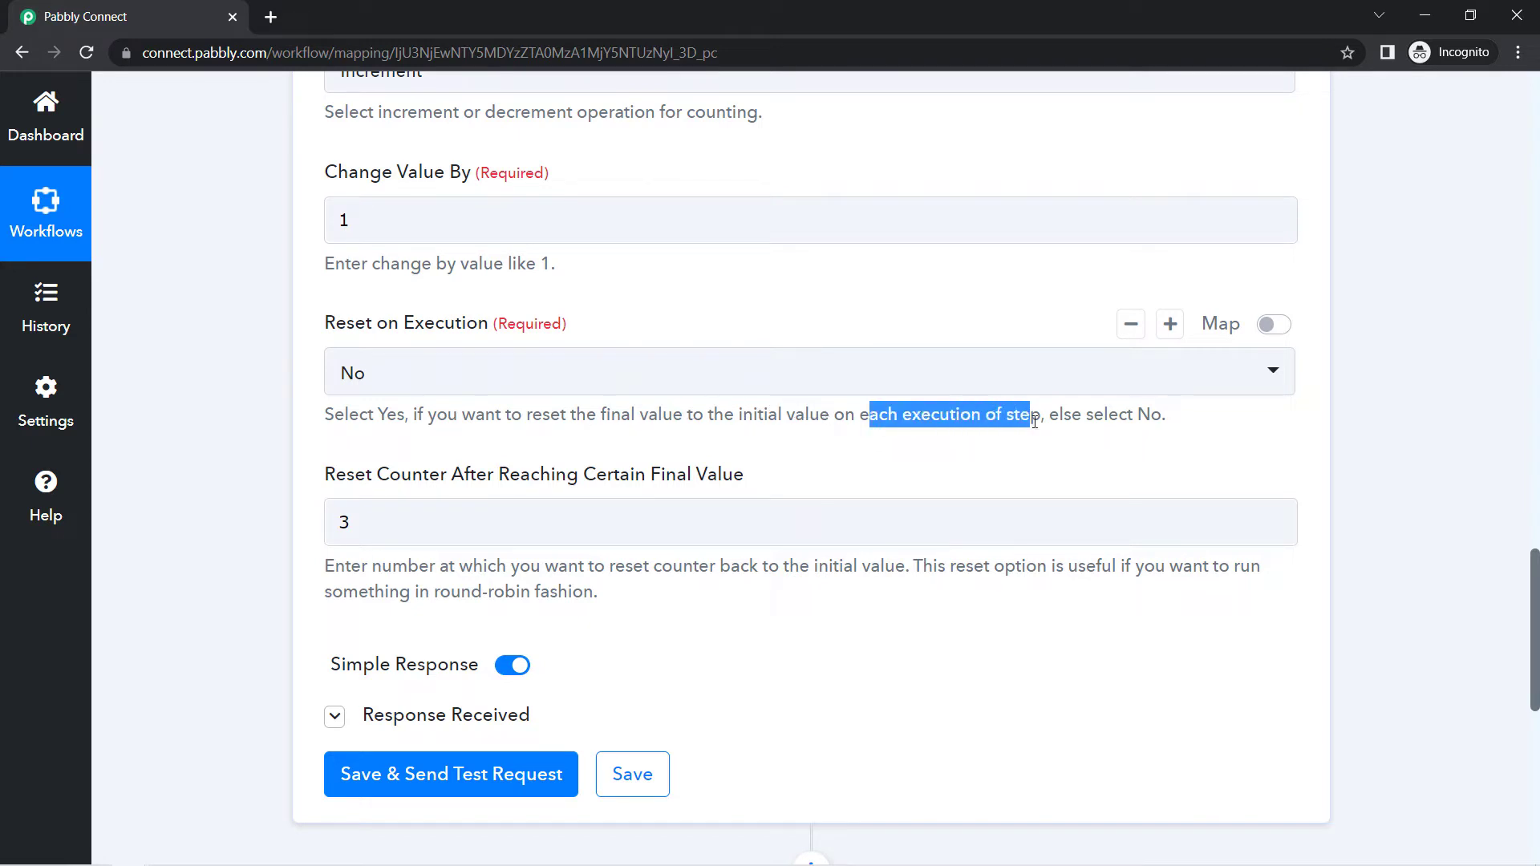
pyautogui.click(1118, 417)
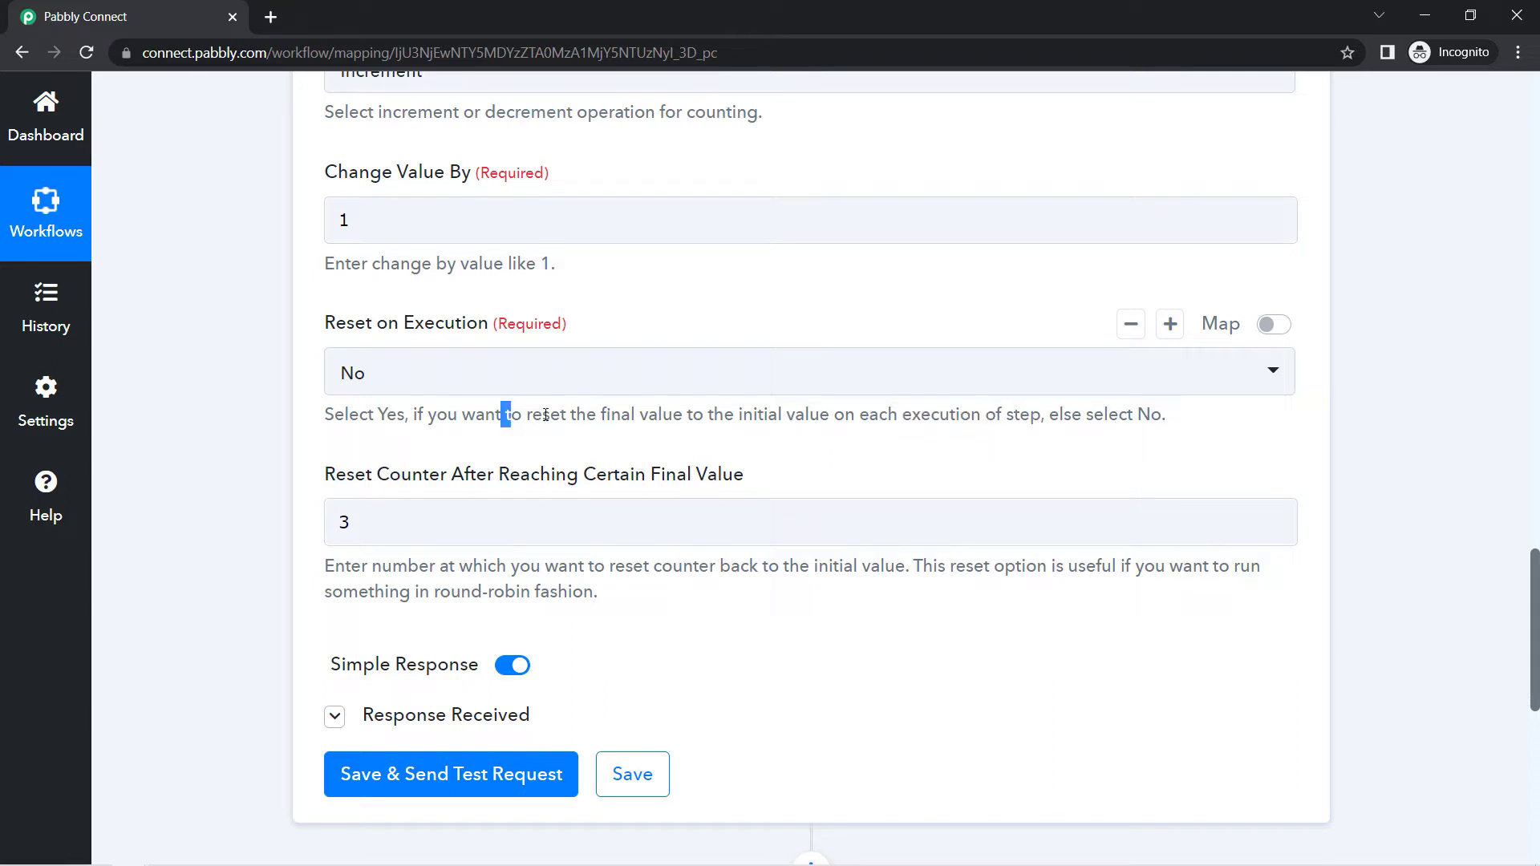
pyautogui.moveTo(546, 414); pyautogui.dragTo(1035, 443)
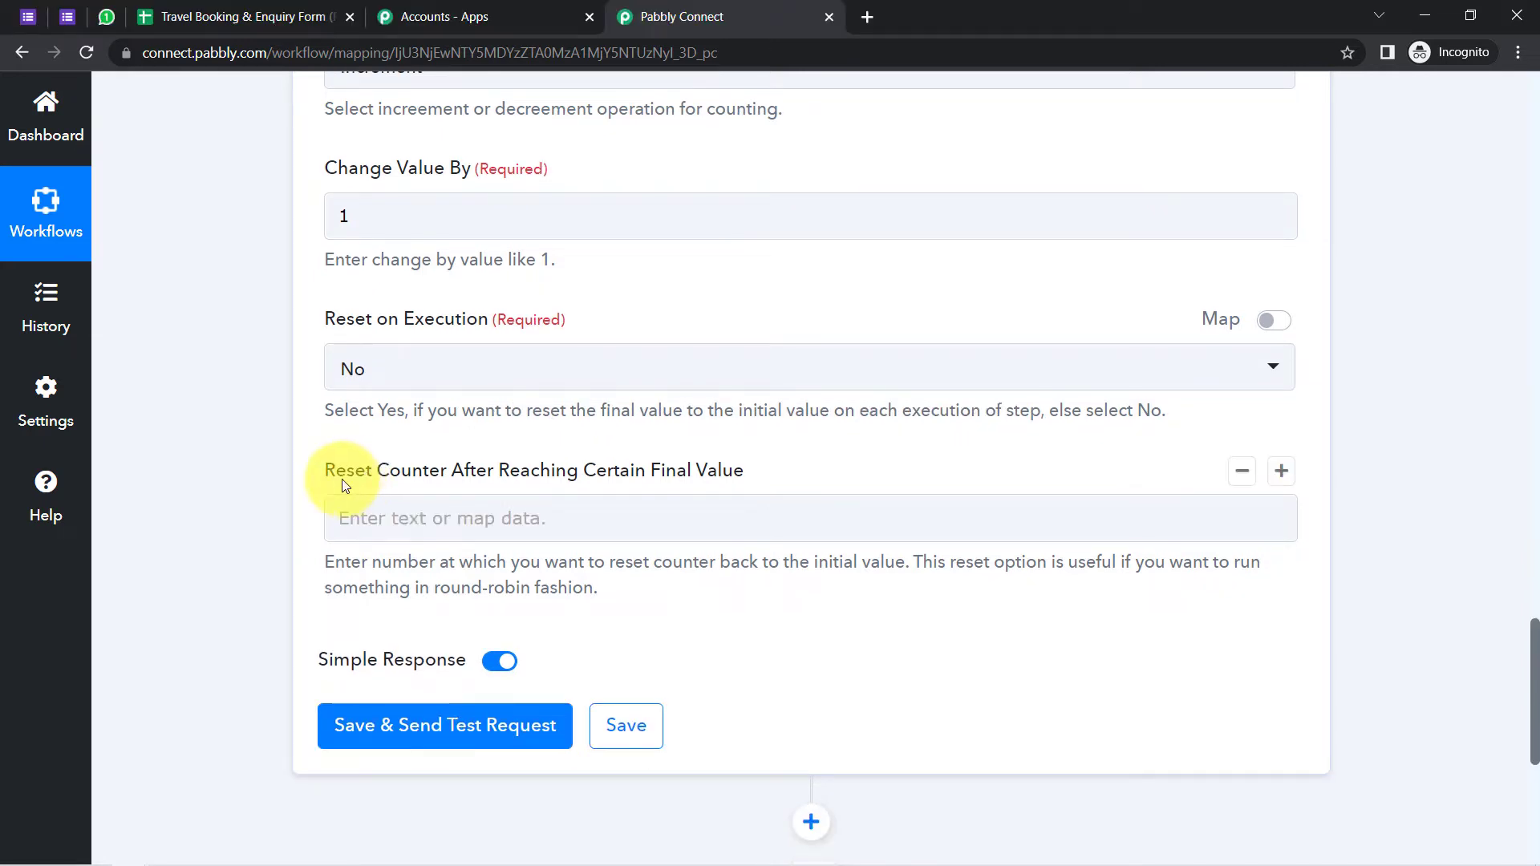
# Set the counter to reset after reaching a final value of 3
pyautogui.moveTo(337, 475); pyautogui.dragTo(654, 484)
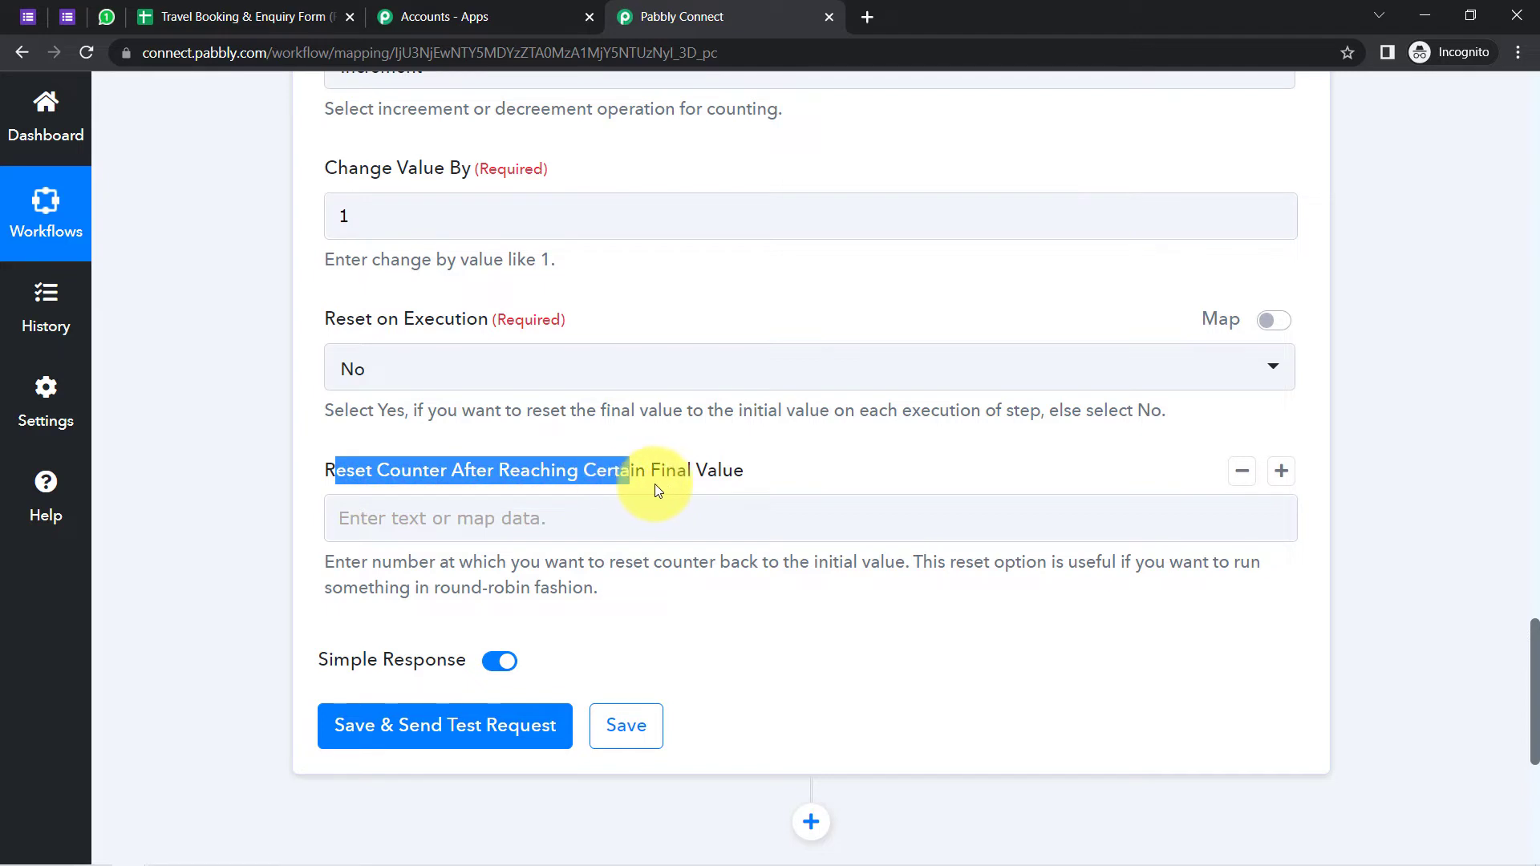
pyautogui.click(370, 520)
pyautogui.write('3')
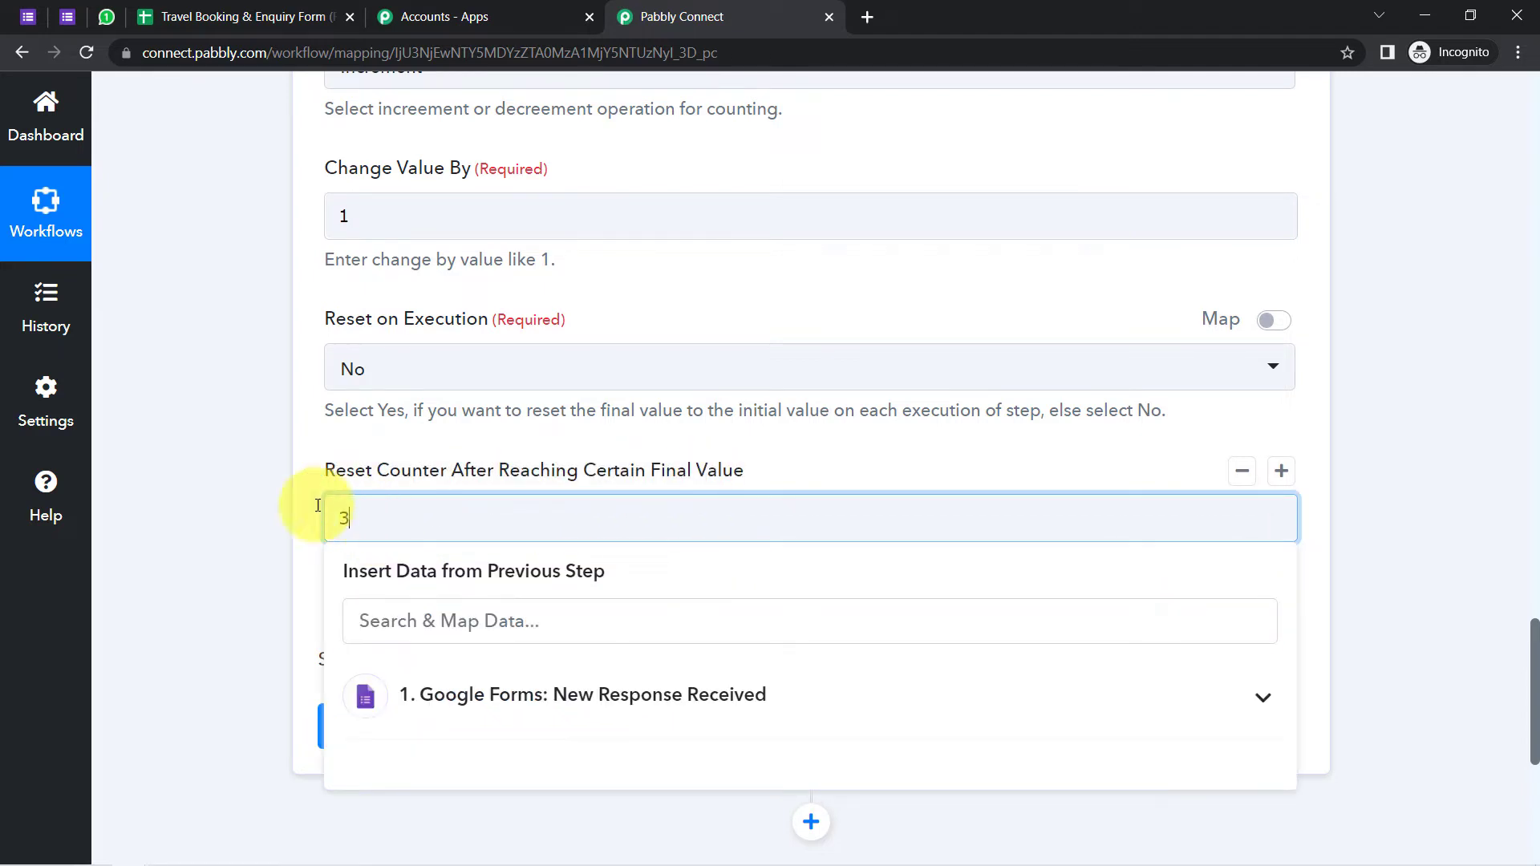
pyautogui.click(273, 516)
pyautogui.moveTo(365, 523); pyautogui.dragTo(316, 525)
pyautogui.click(278, 538)
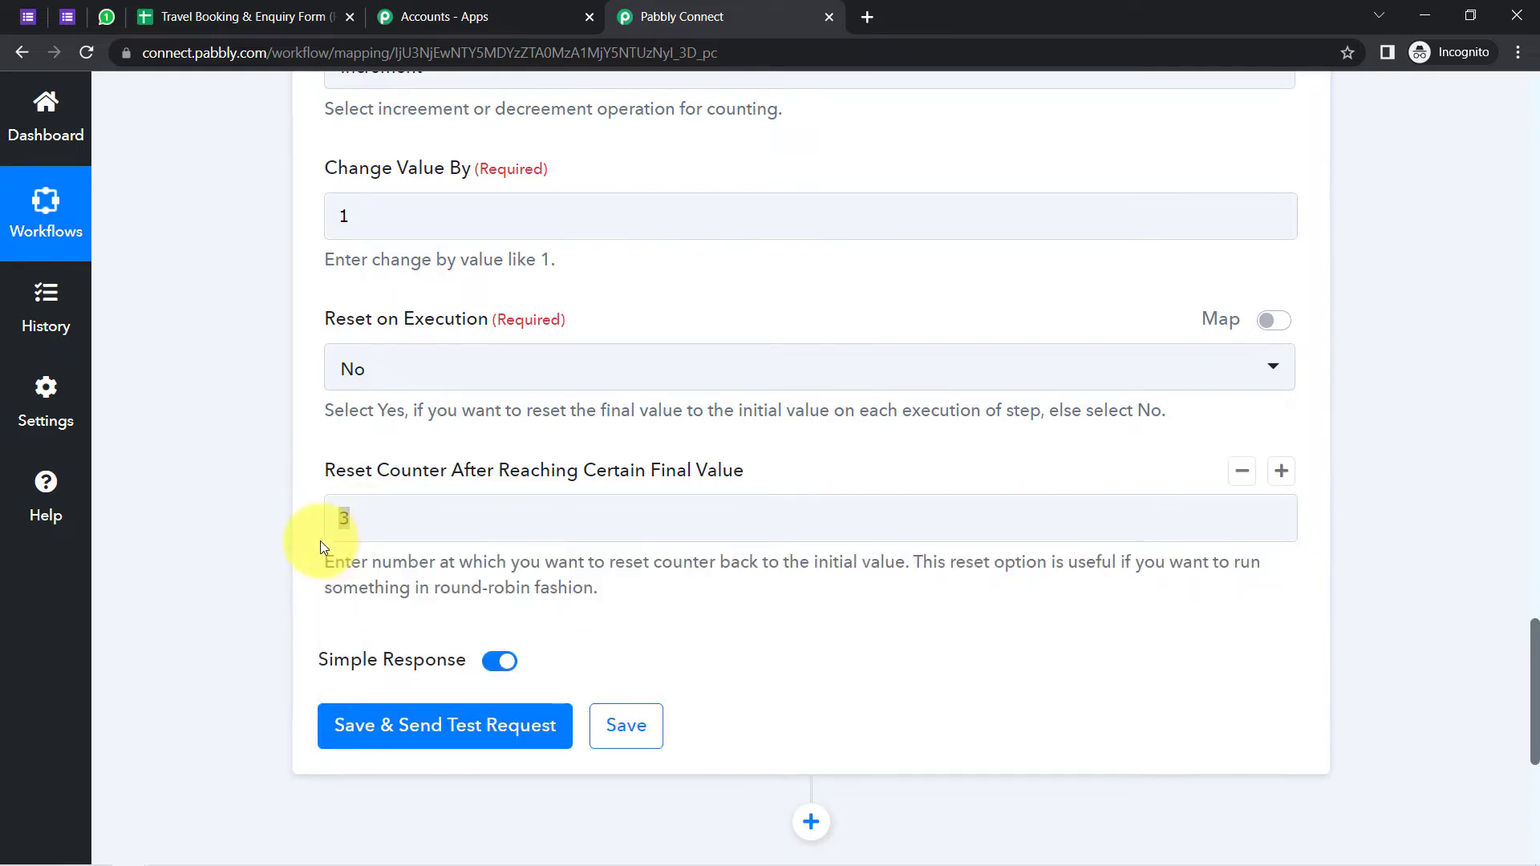
pyautogui.click(378, 517)
pyautogui.click(247, 558)
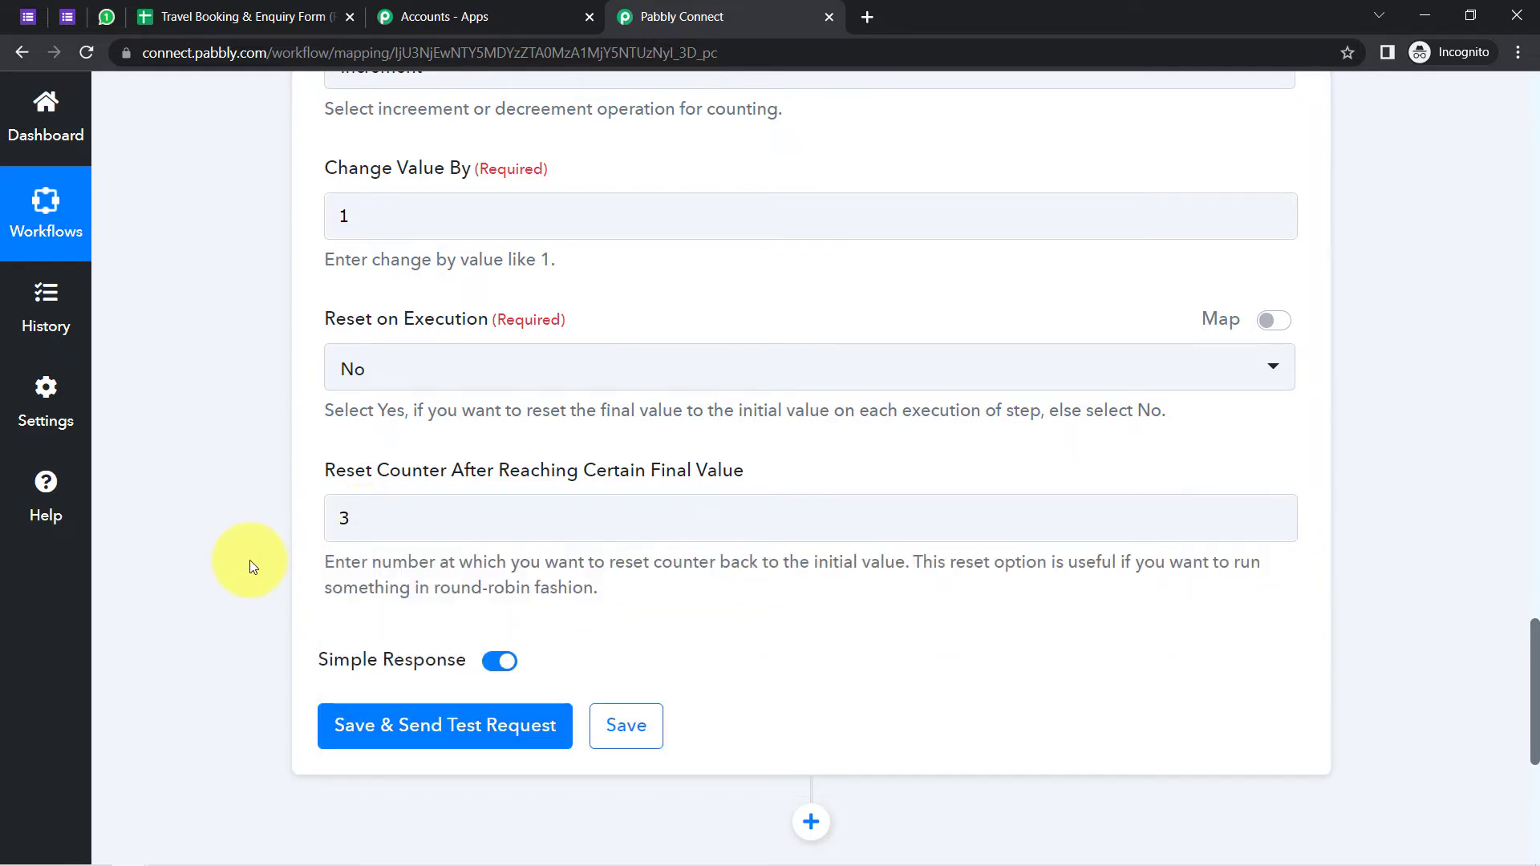
# Save the Counter action with a test request and examine the initial, change-by and final values in its response
pyautogui.scroll(-3, 249, 560)
pyautogui.click(380, 545)
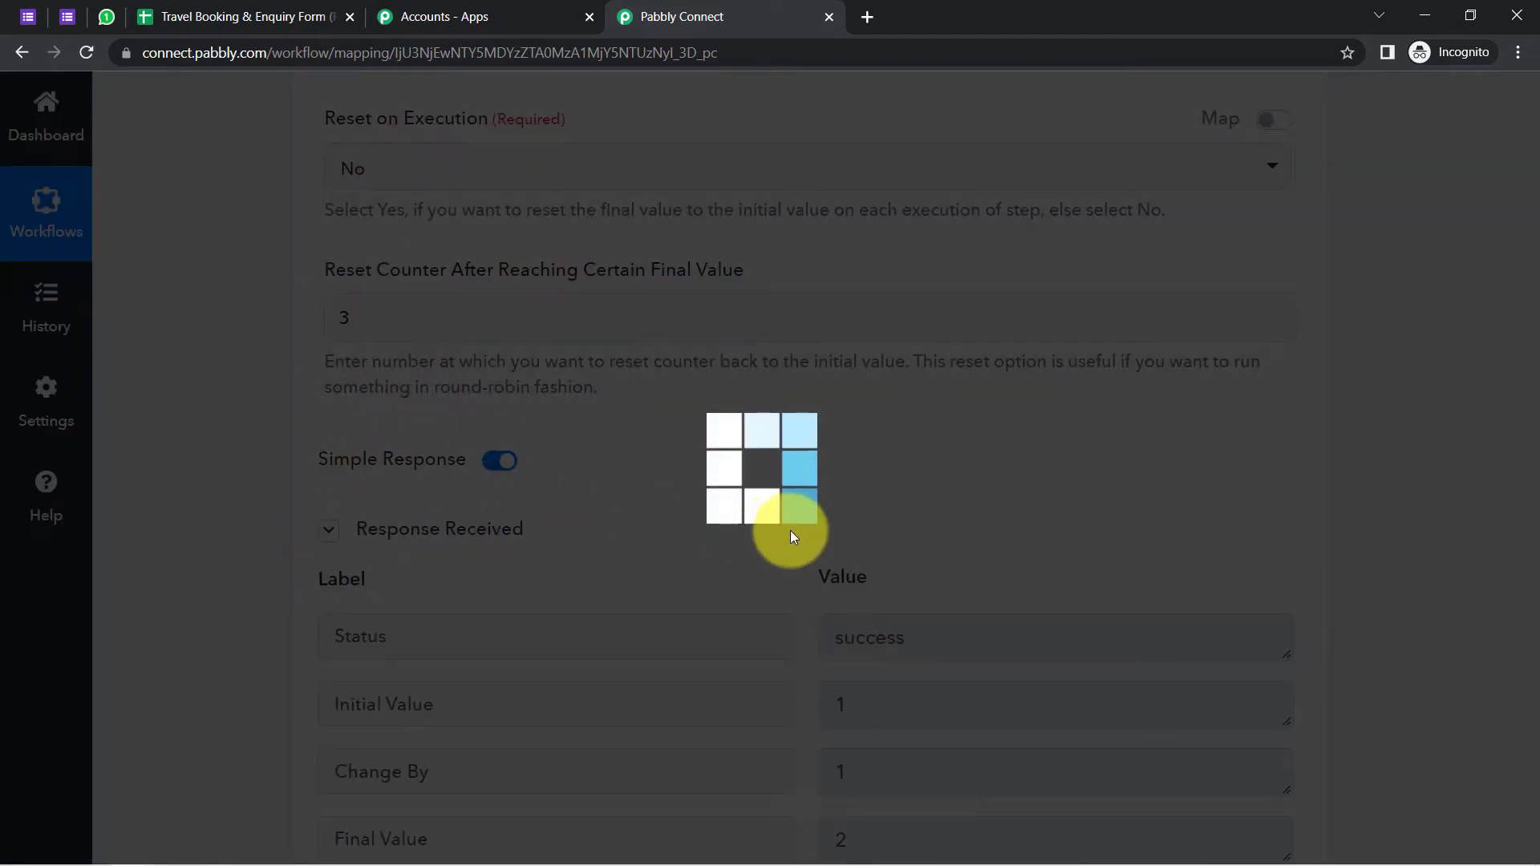
pyautogui.scroll(-2, 1107, 499)
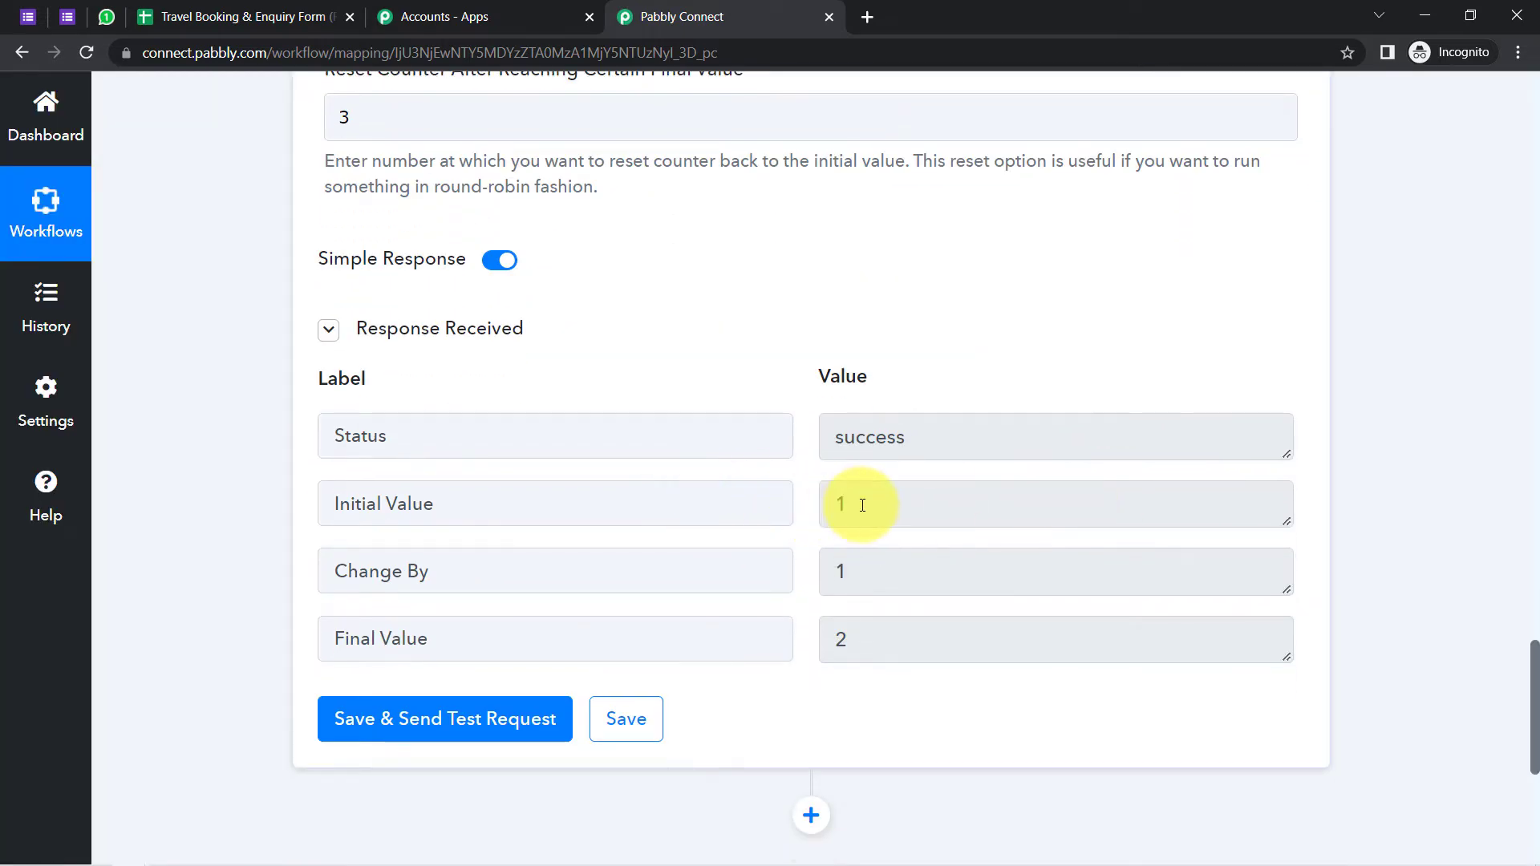
pyautogui.click(861, 504)
pyautogui.doubleClick(835, 504)
pyautogui.click(852, 572)
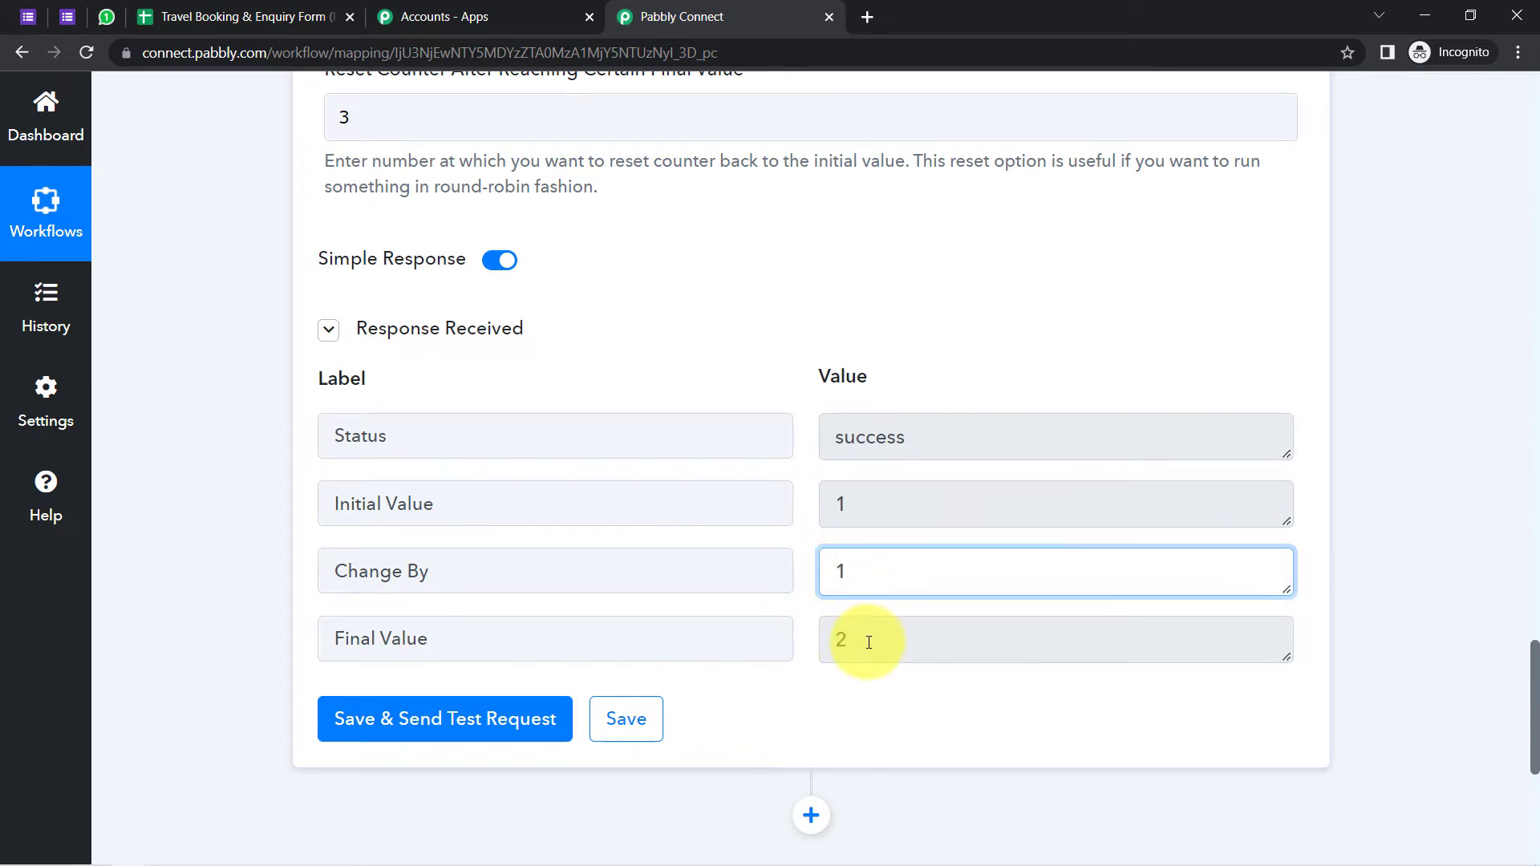
pyautogui.moveTo(866, 644); pyautogui.dragTo(806, 651)
pyautogui.click(248, 637)
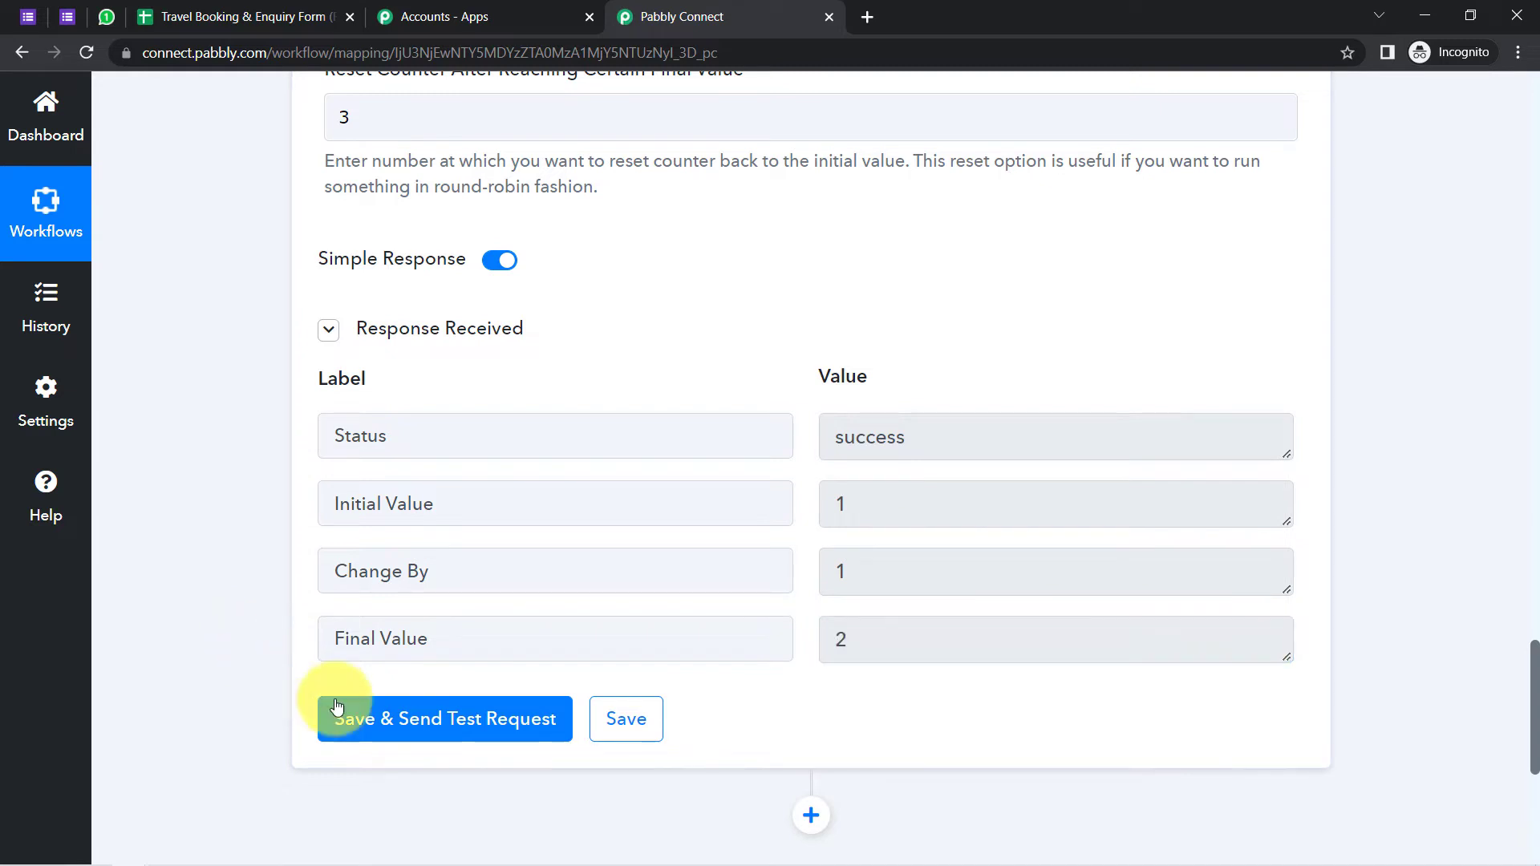
# Send the Counter's test request three more times, checking how the Final Value cycles in the response
pyautogui.click(421, 710)
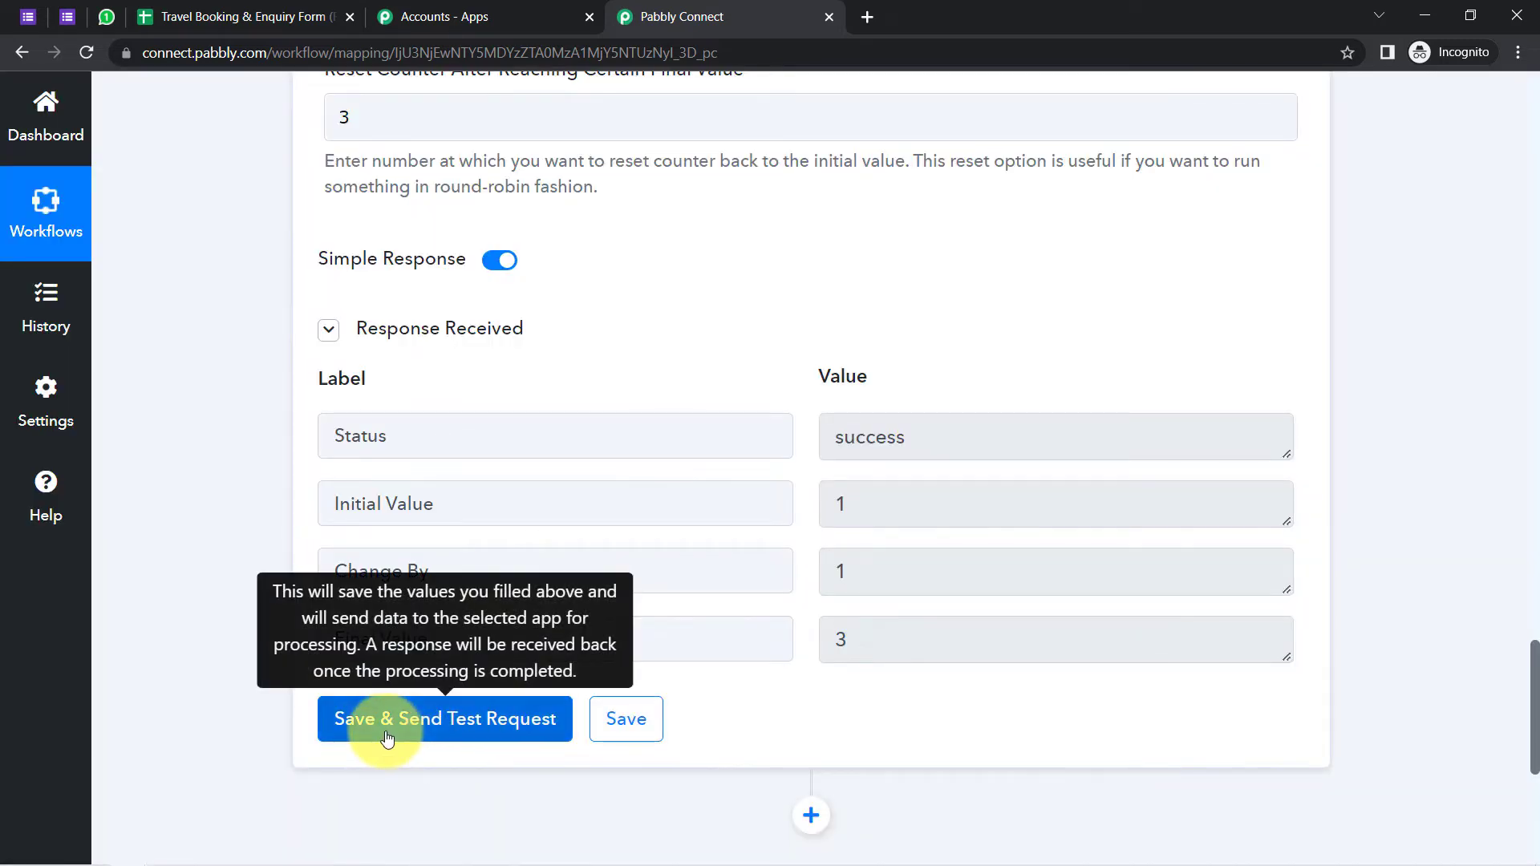
pyautogui.click(388, 736)
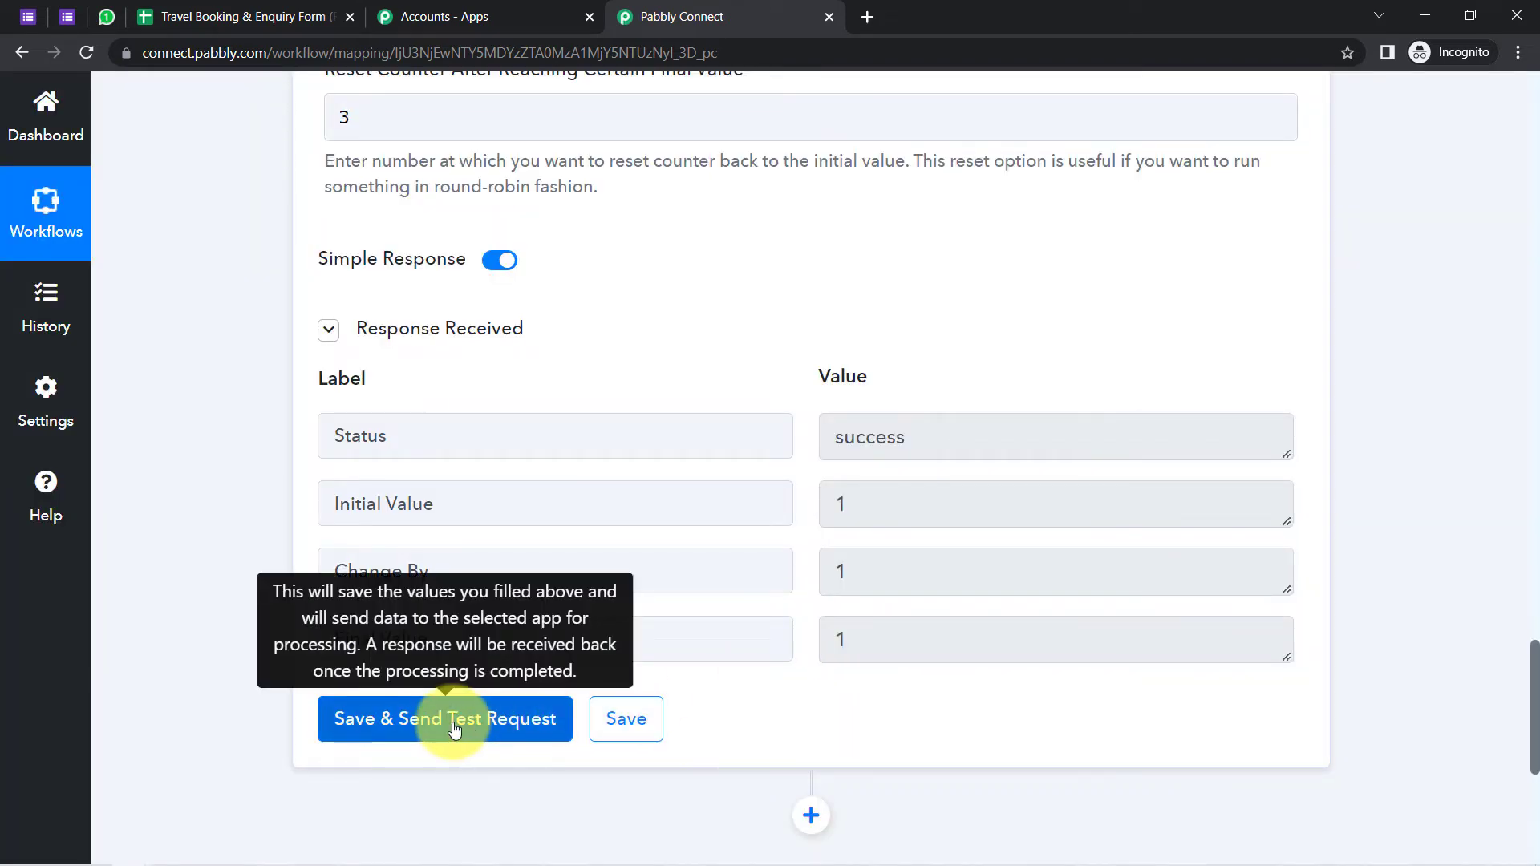
pyautogui.click(454, 730)
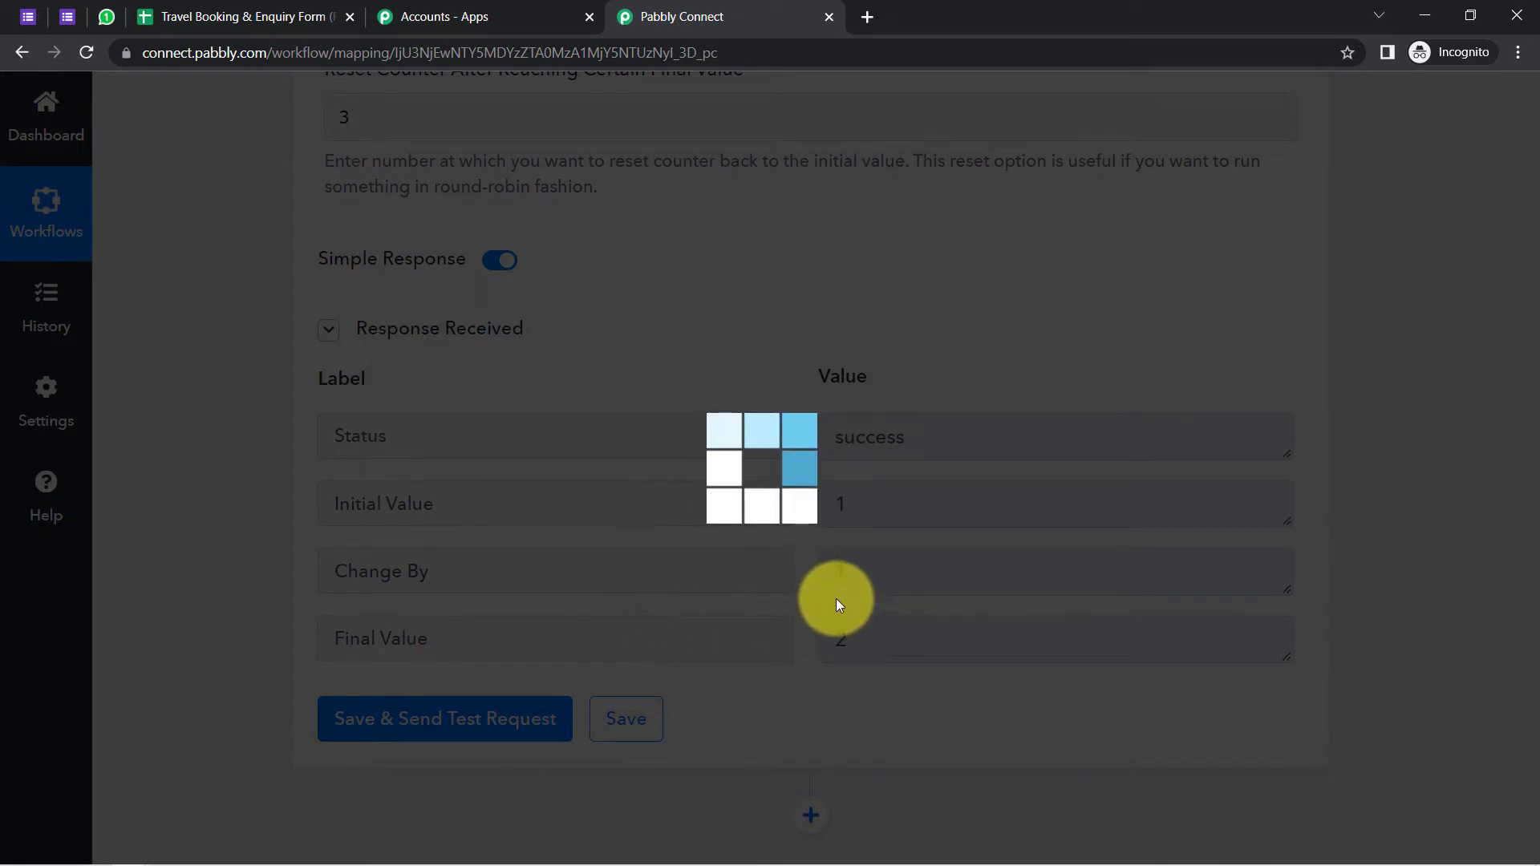
pyautogui.scroll(-1, 892, 479)
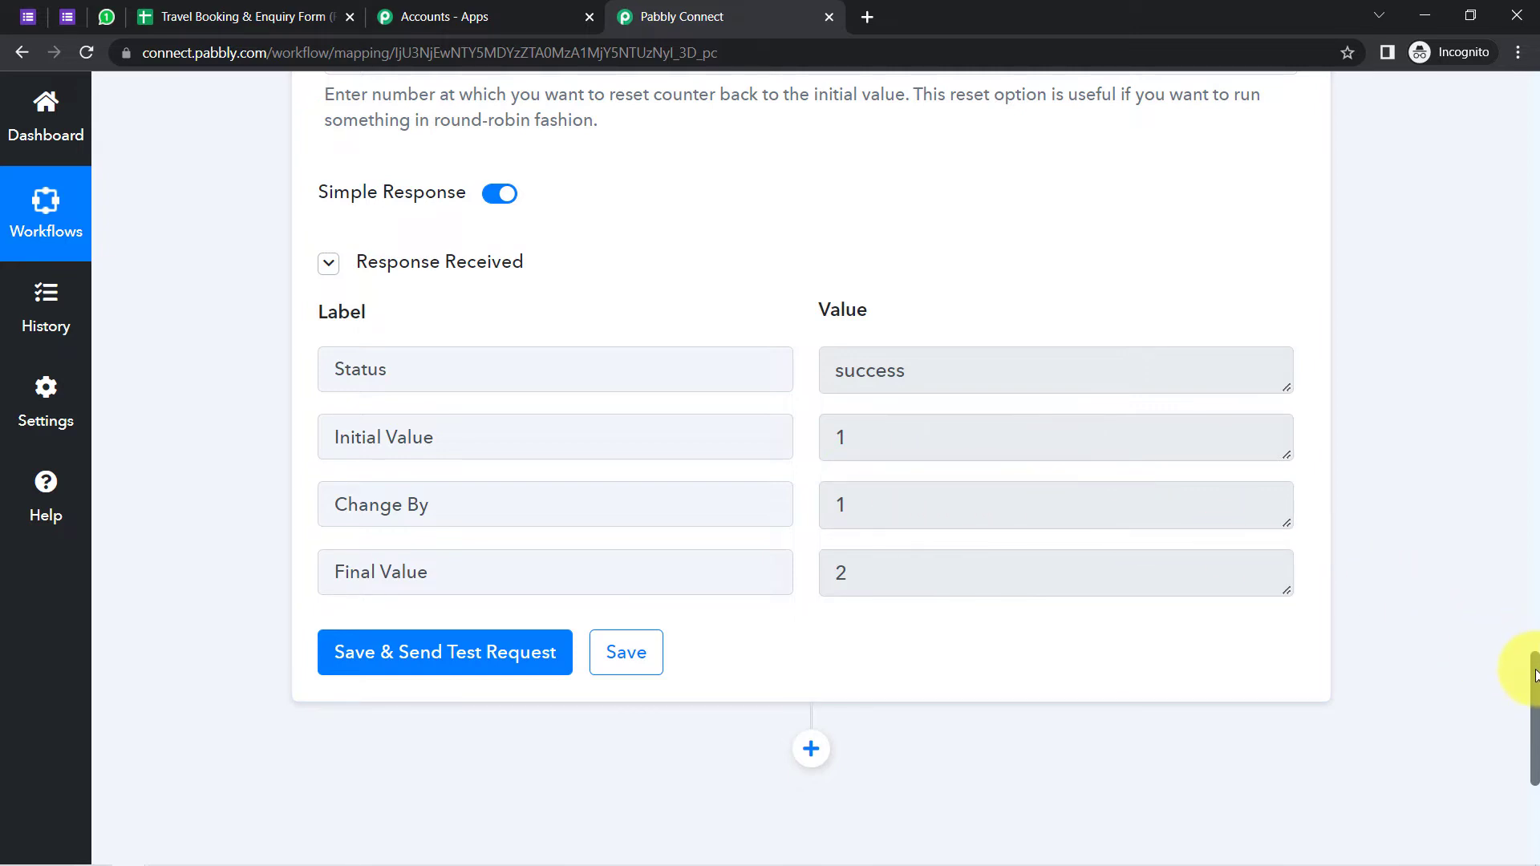
# Add a Router by Pabbly action after the Counter step
pyautogui.scroll(-3, 1534, 677)
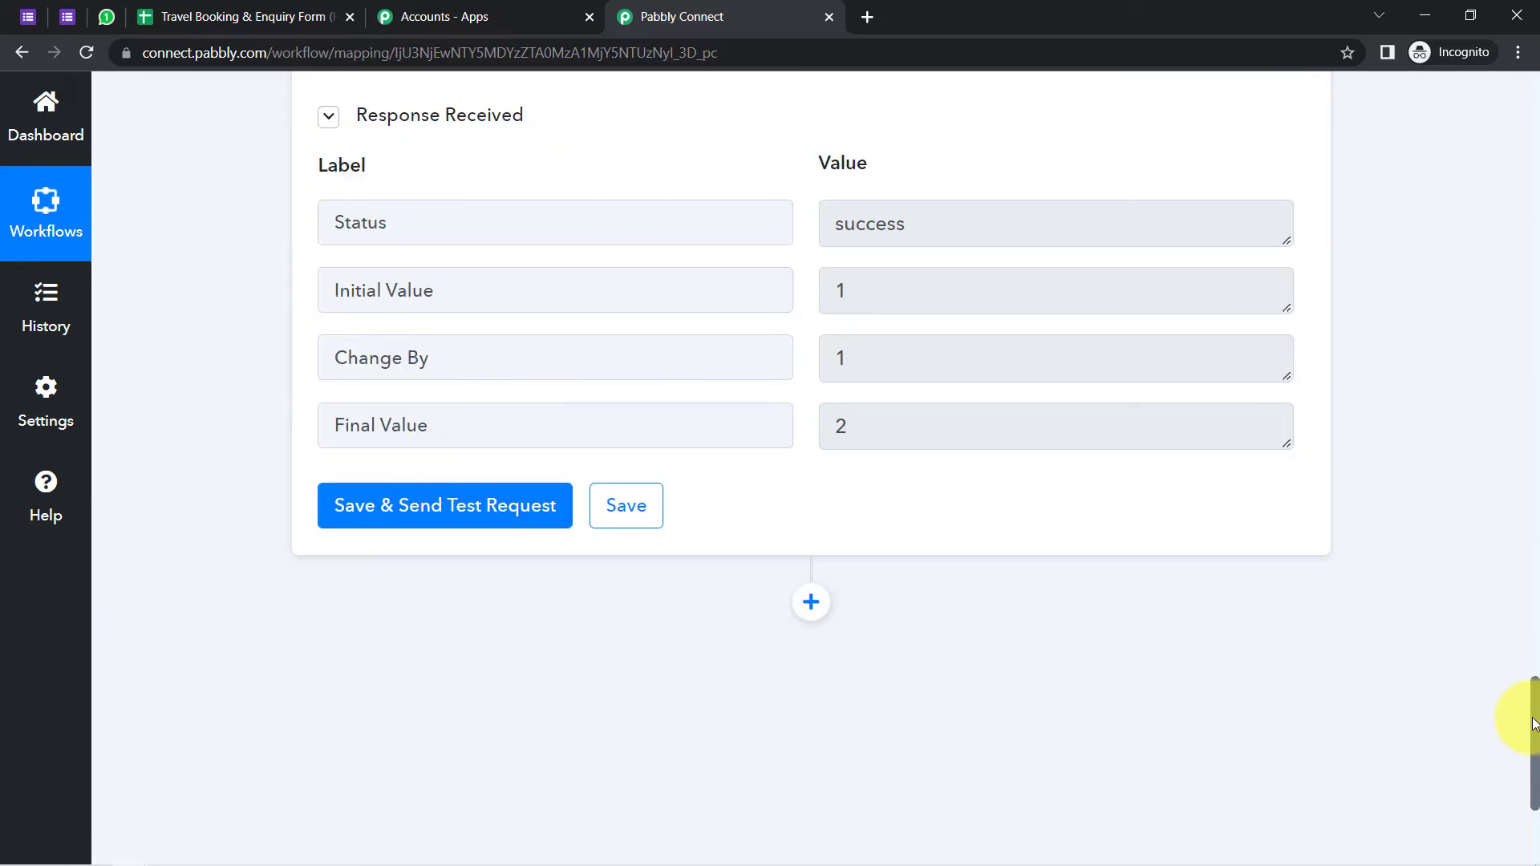
pyautogui.scroll(-1, 1532, 737)
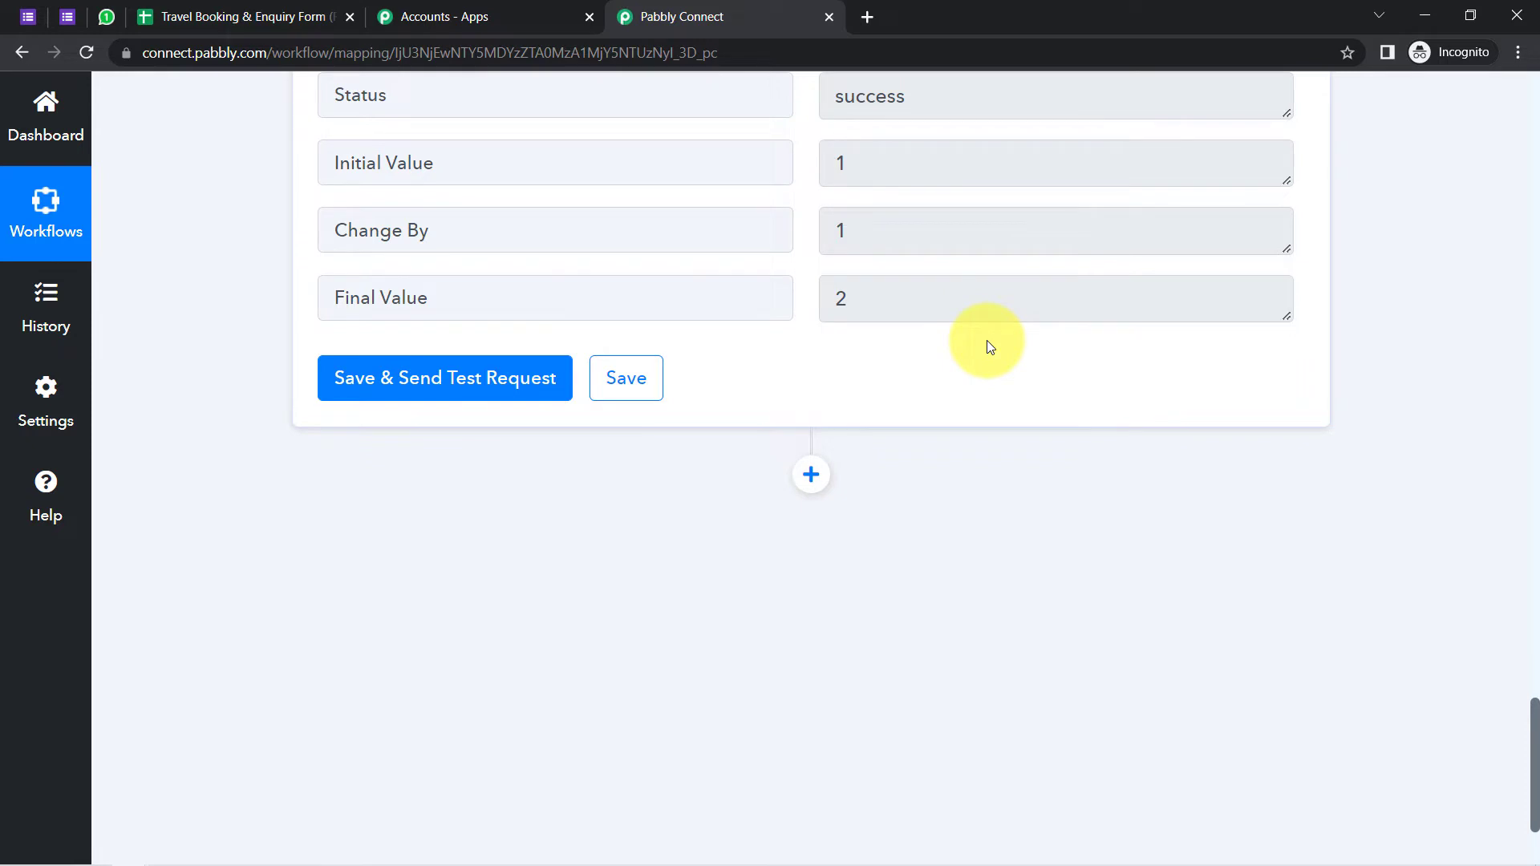
pyautogui.moveTo(905, 299); pyautogui.dragTo(803, 320)
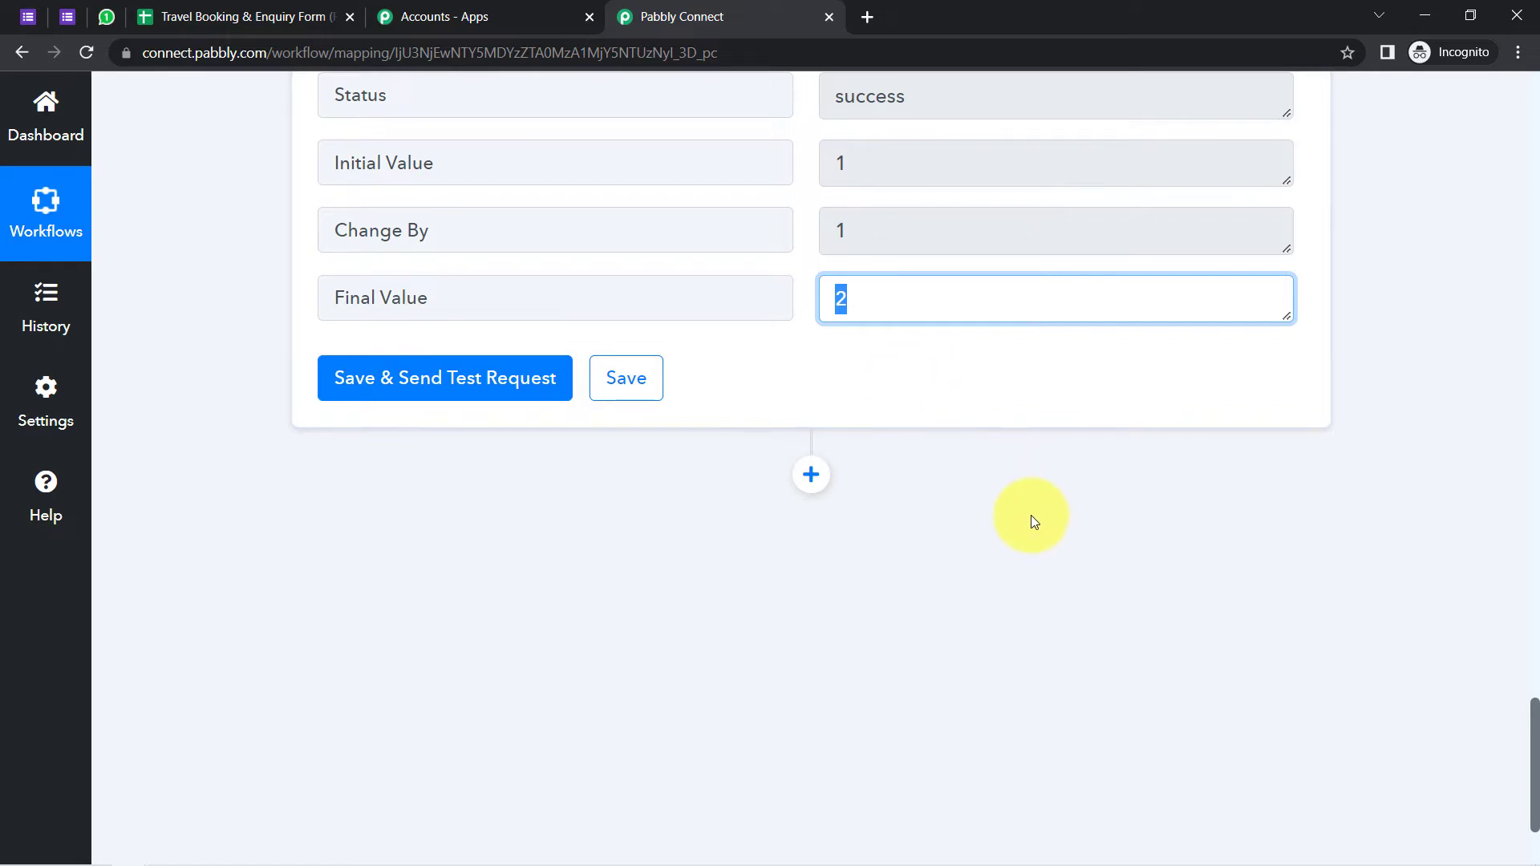
pyautogui.click(1455, 644)
pyautogui.moveTo(1535, 726); pyautogui.dragTo(1536, 762)
pyautogui.click(810, 287)
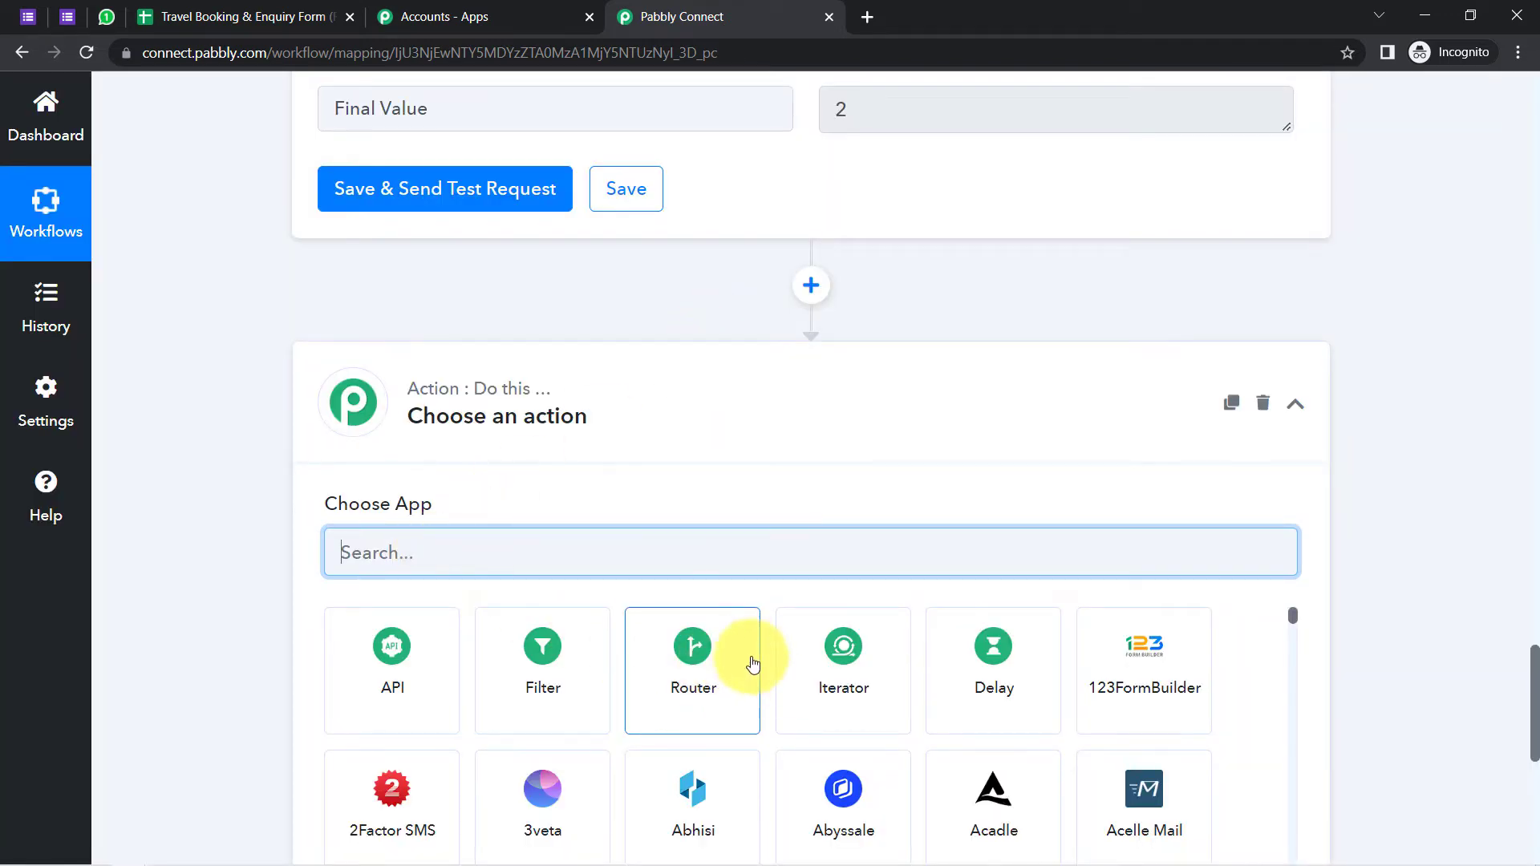
pyautogui.click(687, 671)
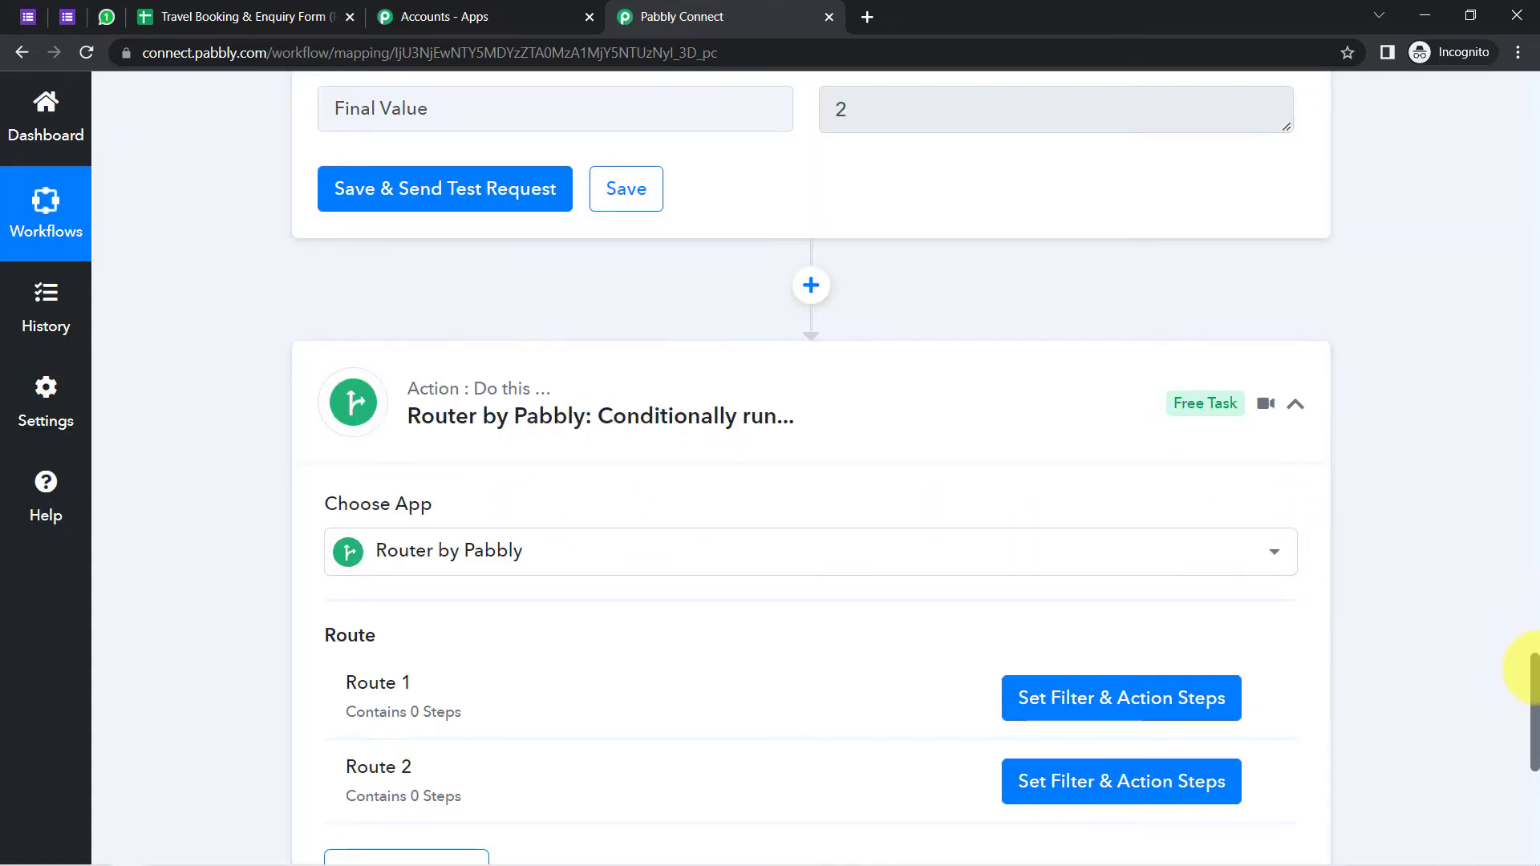
pyautogui.scroll(-2, 1528, 682)
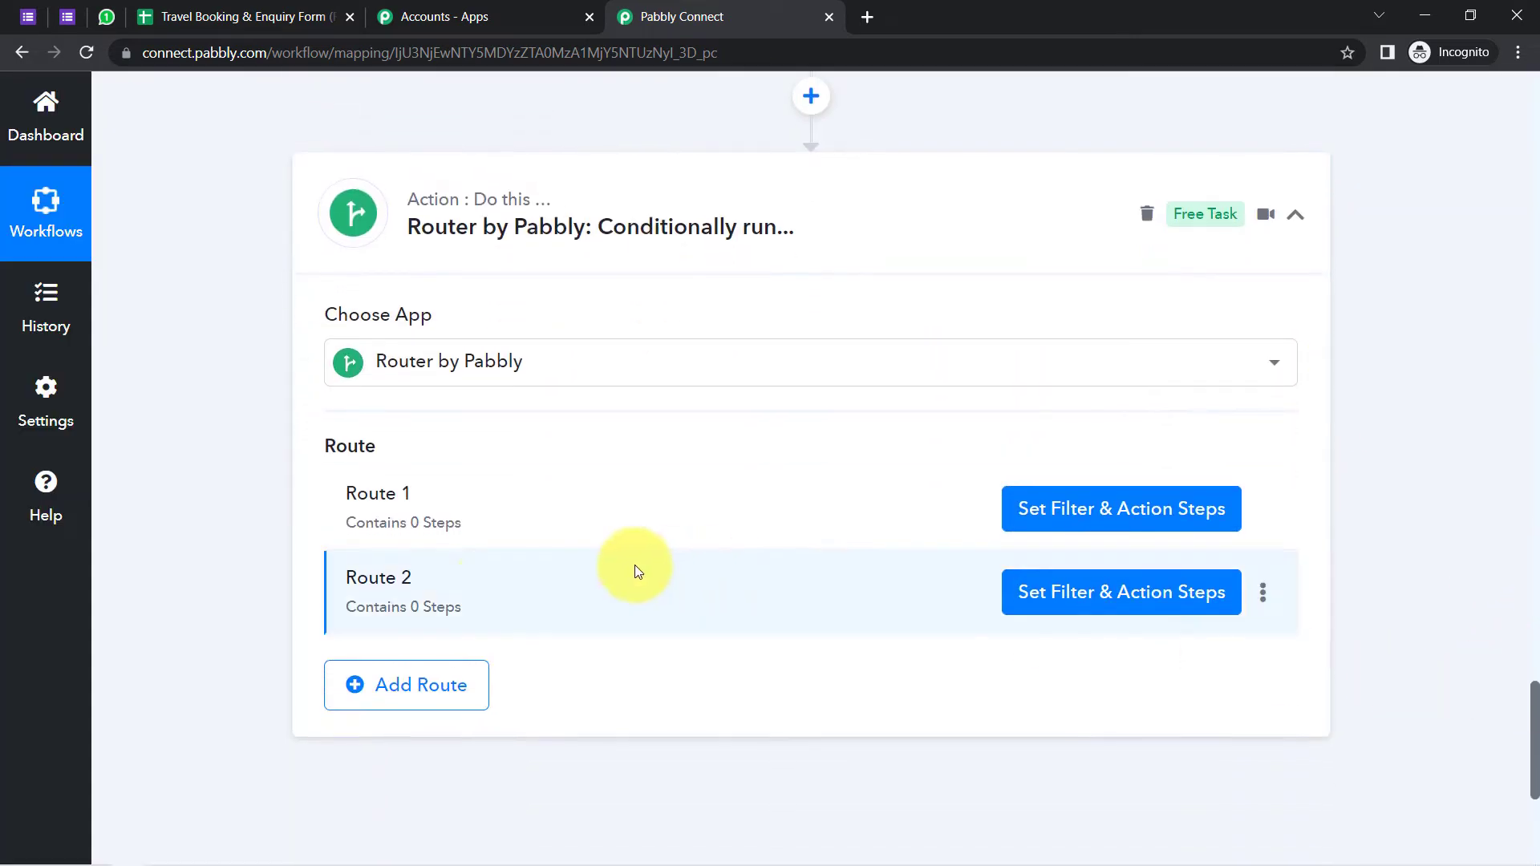
# Review the router's two default routes and add a third route
pyautogui.tripleClick(399, 508)
pyautogui.click(291, 503)
pyautogui.moveTo(312, 501); pyautogui.dragTo(411, 503)
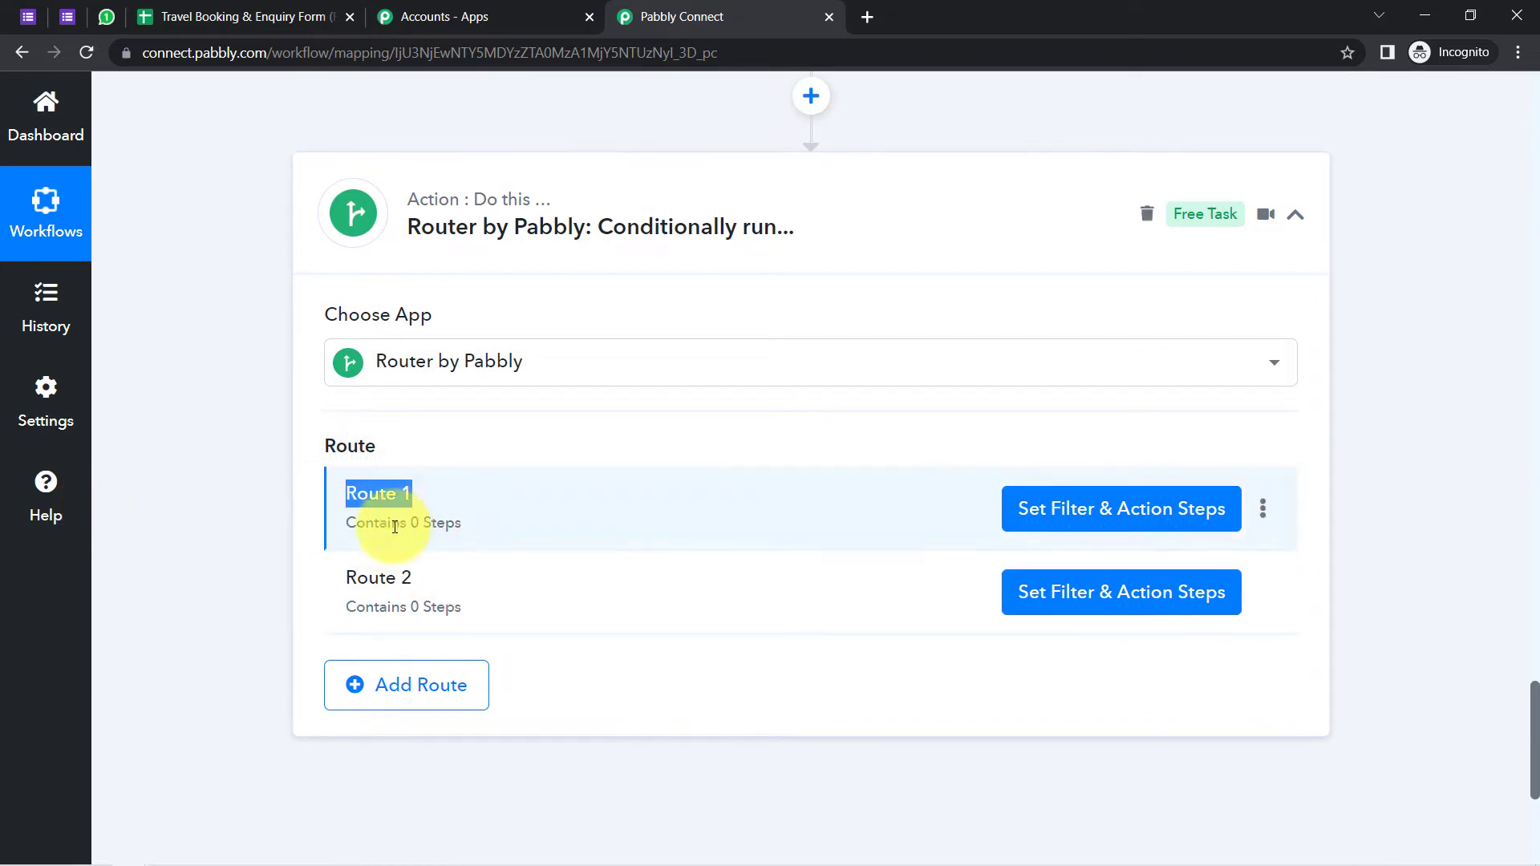
pyautogui.click(329, 581)
pyautogui.moveTo(445, 609); pyautogui.dragTo(311, 592)
pyautogui.click(313, 590)
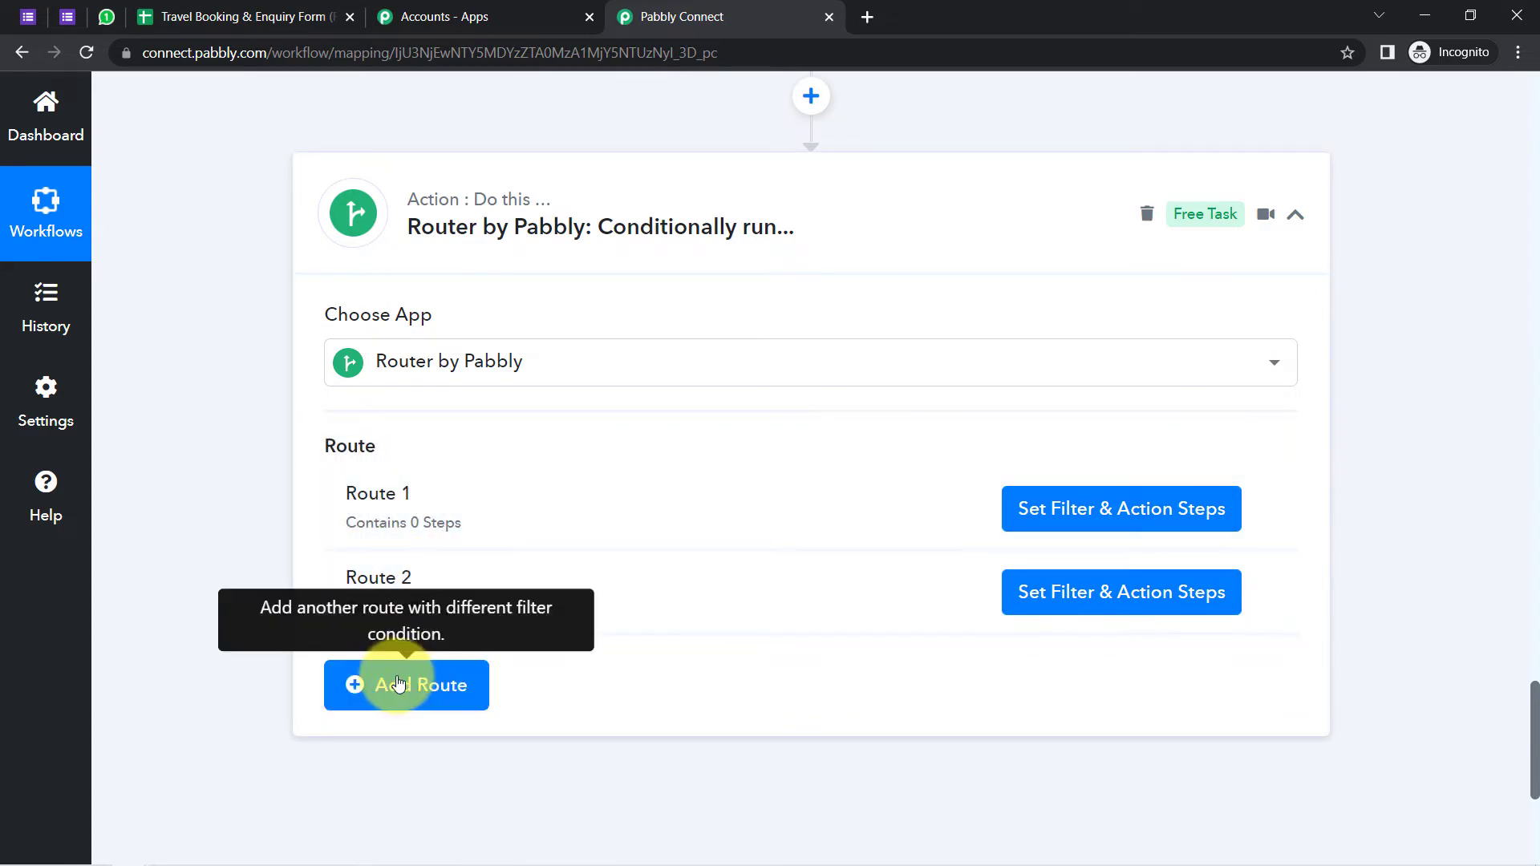
pyautogui.click(386, 702)
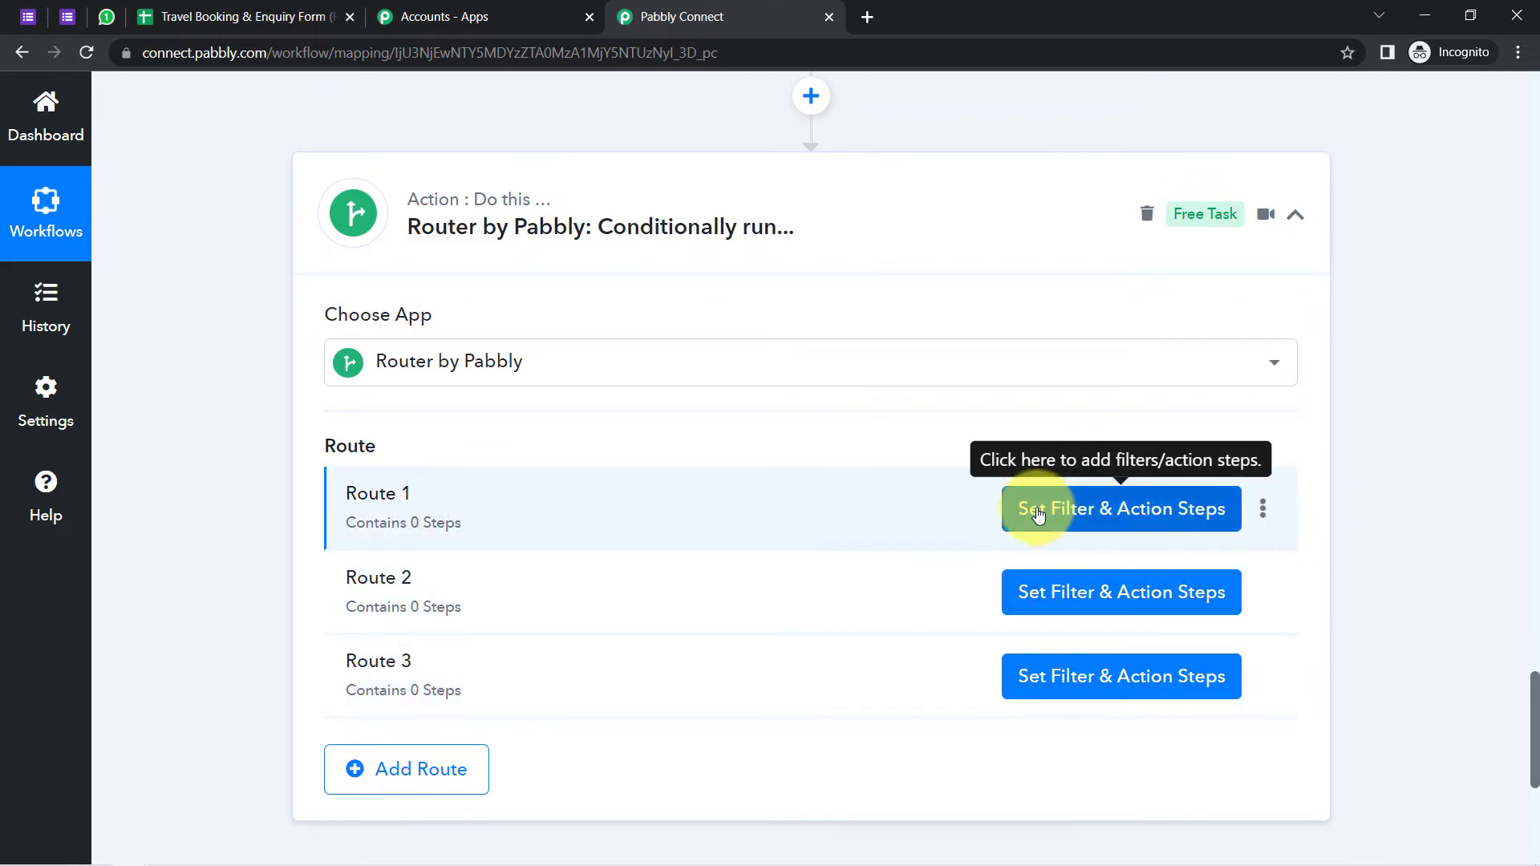
# Rename Route 1 as "Condition for Sales Agent 1" and copy that name for reuse
pyautogui.click(1265, 511)
pyautogui.click(1132, 549)
pyautogui.click(567, 499)
pyautogui.write('Condition for Sales Agent 1')
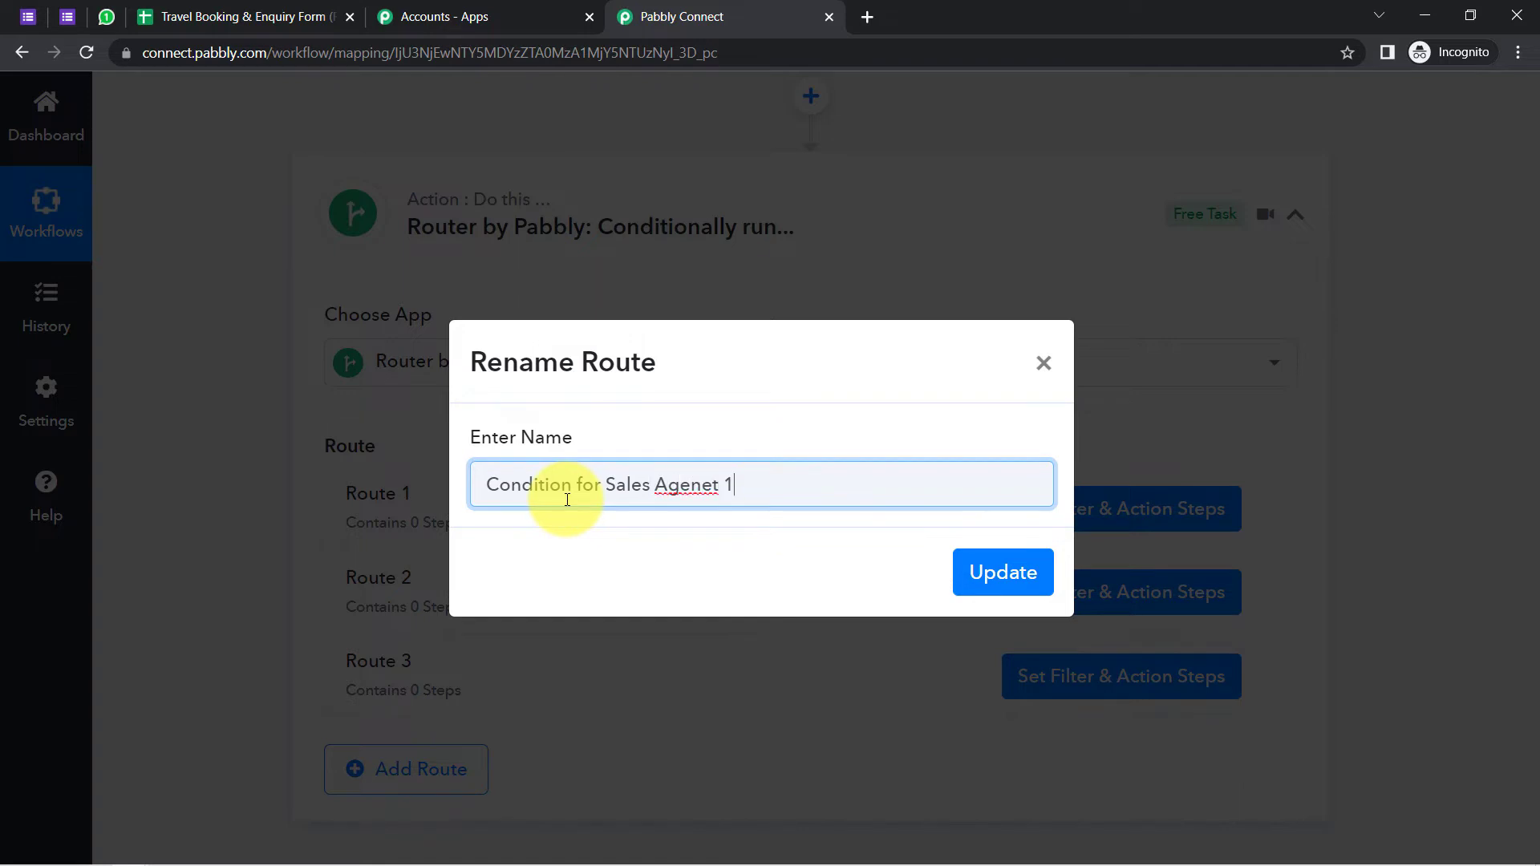
pyautogui.tripleClick(708, 484)
pyautogui.hotkey('ctrl', 'c')
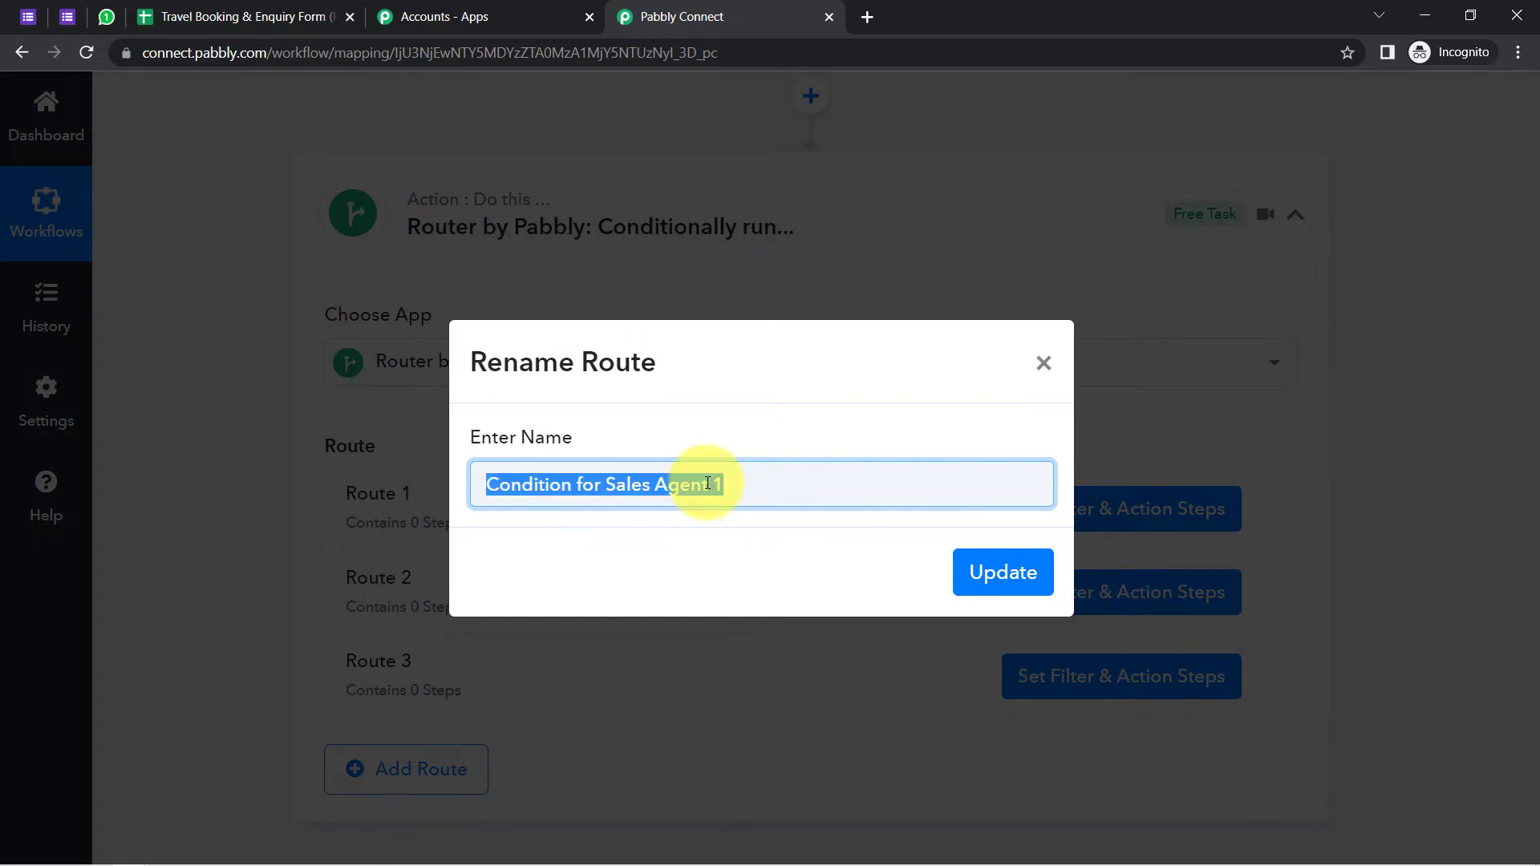
pyautogui.click(995, 572)
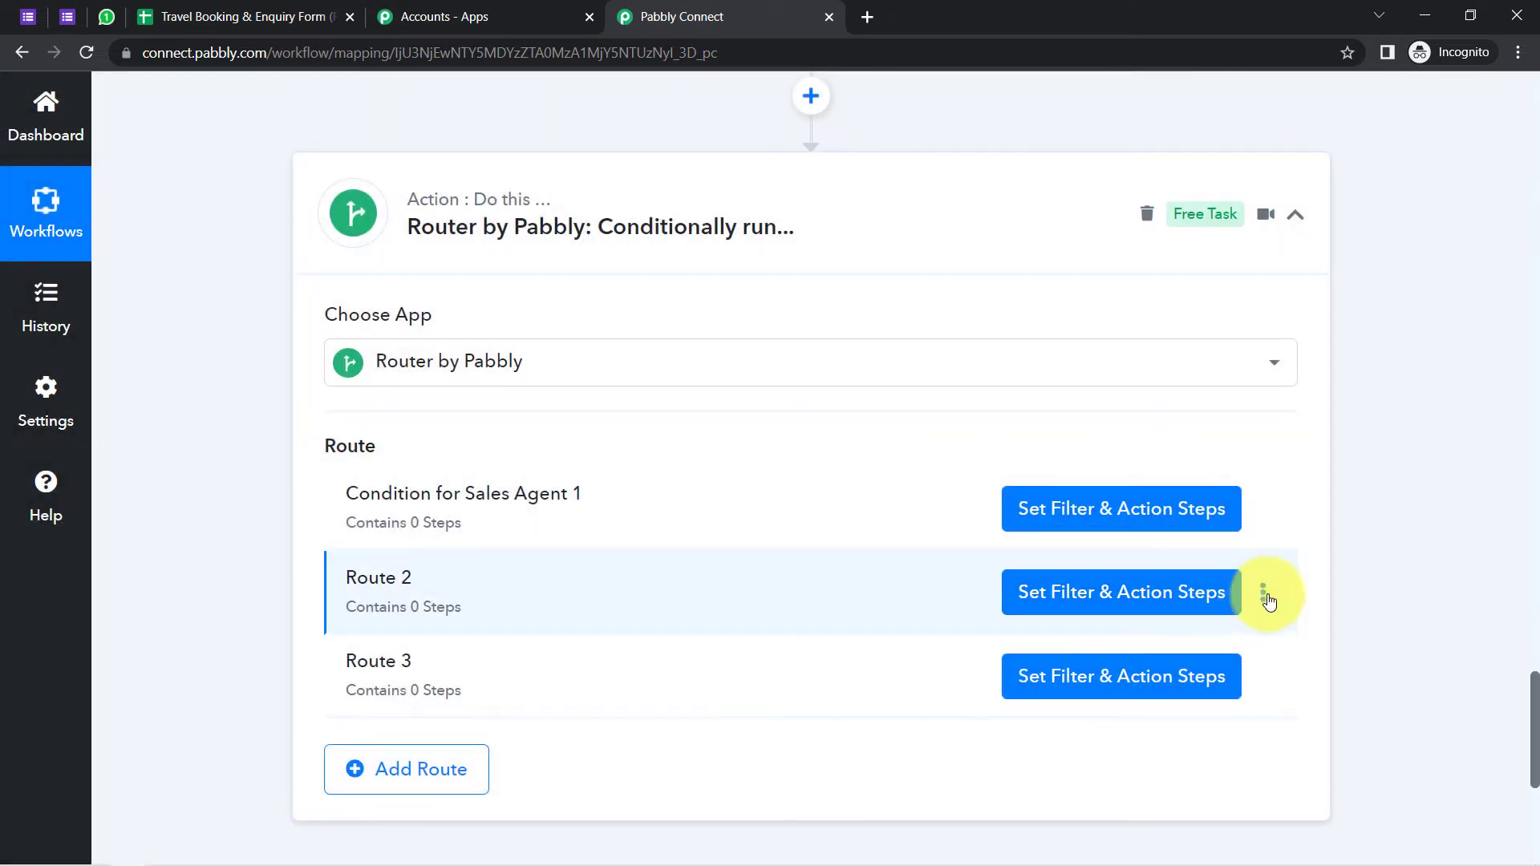
# Rename Route 2 as "Condition for Sales Agent 2", reusing the copied name
pyautogui.click(1261, 595)
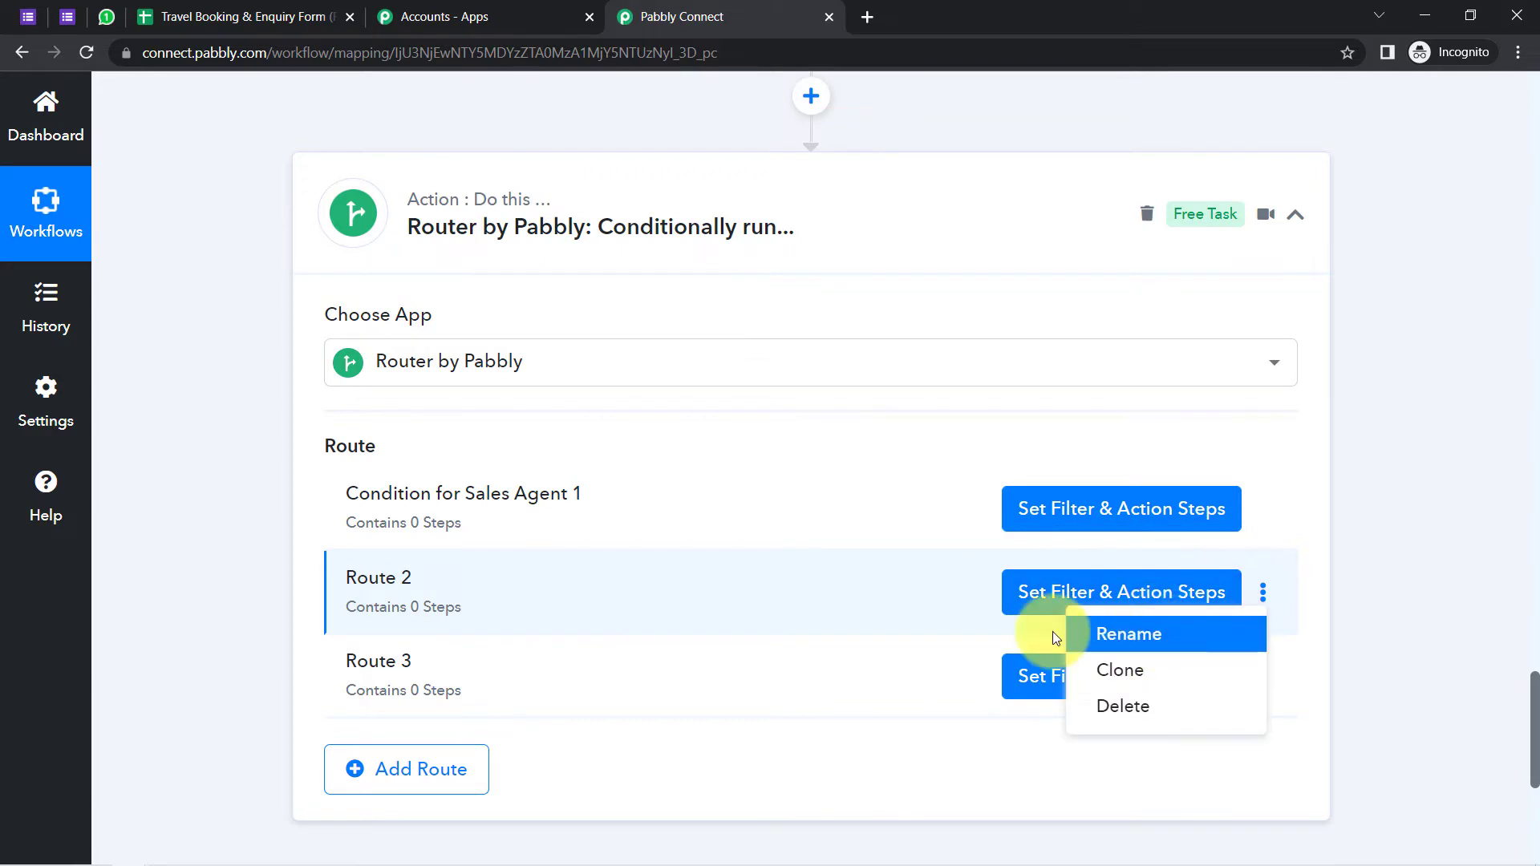
pyautogui.click(1075, 633)
pyautogui.click(585, 484)
pyautogui.hotkey('ctrl', 'a')
pyautogui.hotkey('ctrl', 'v')
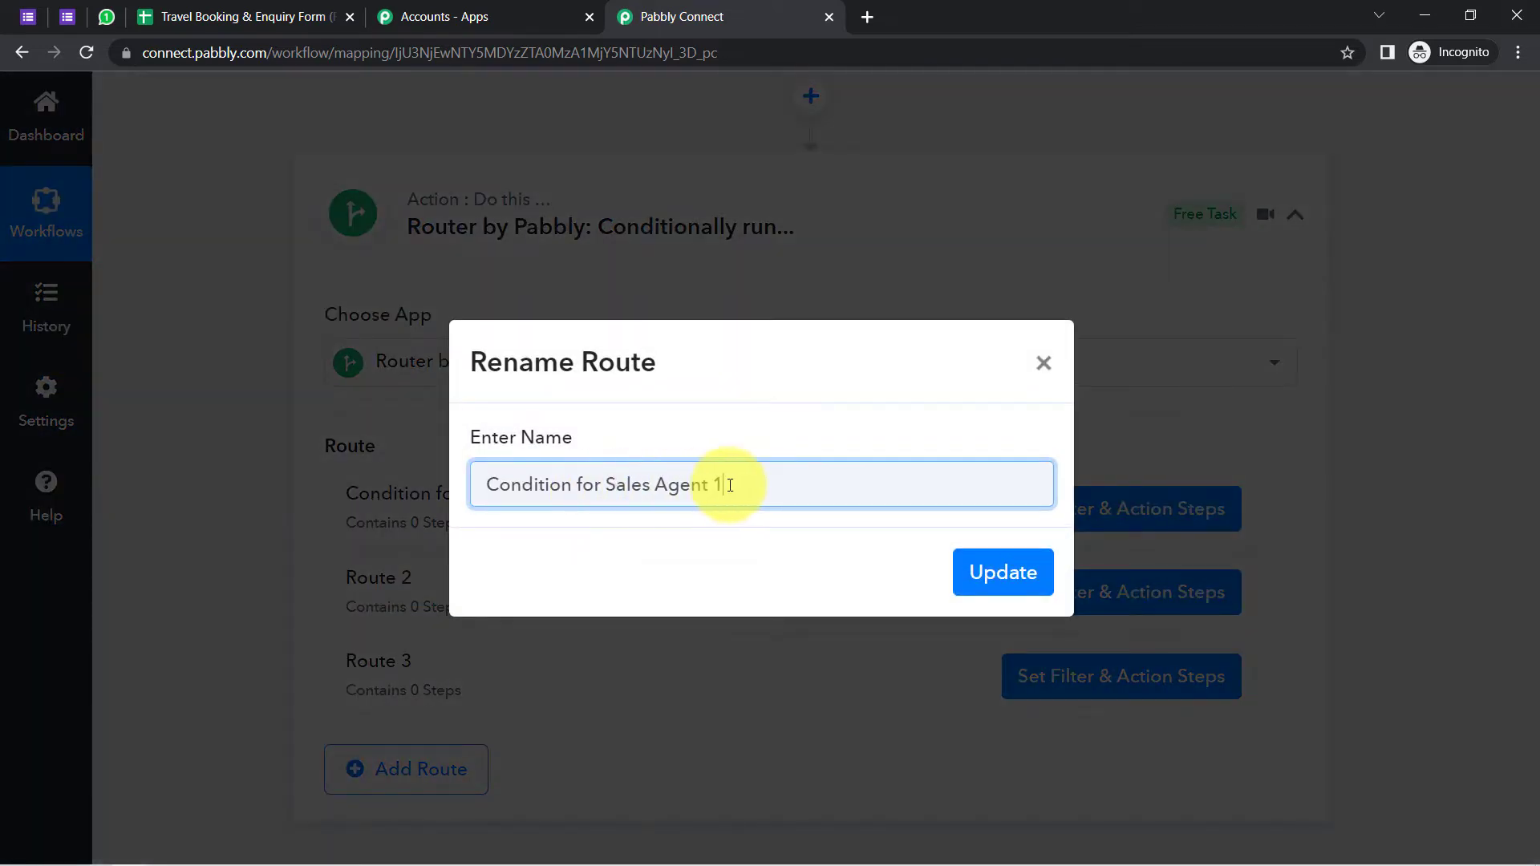
pyautogui.click(980, 571)
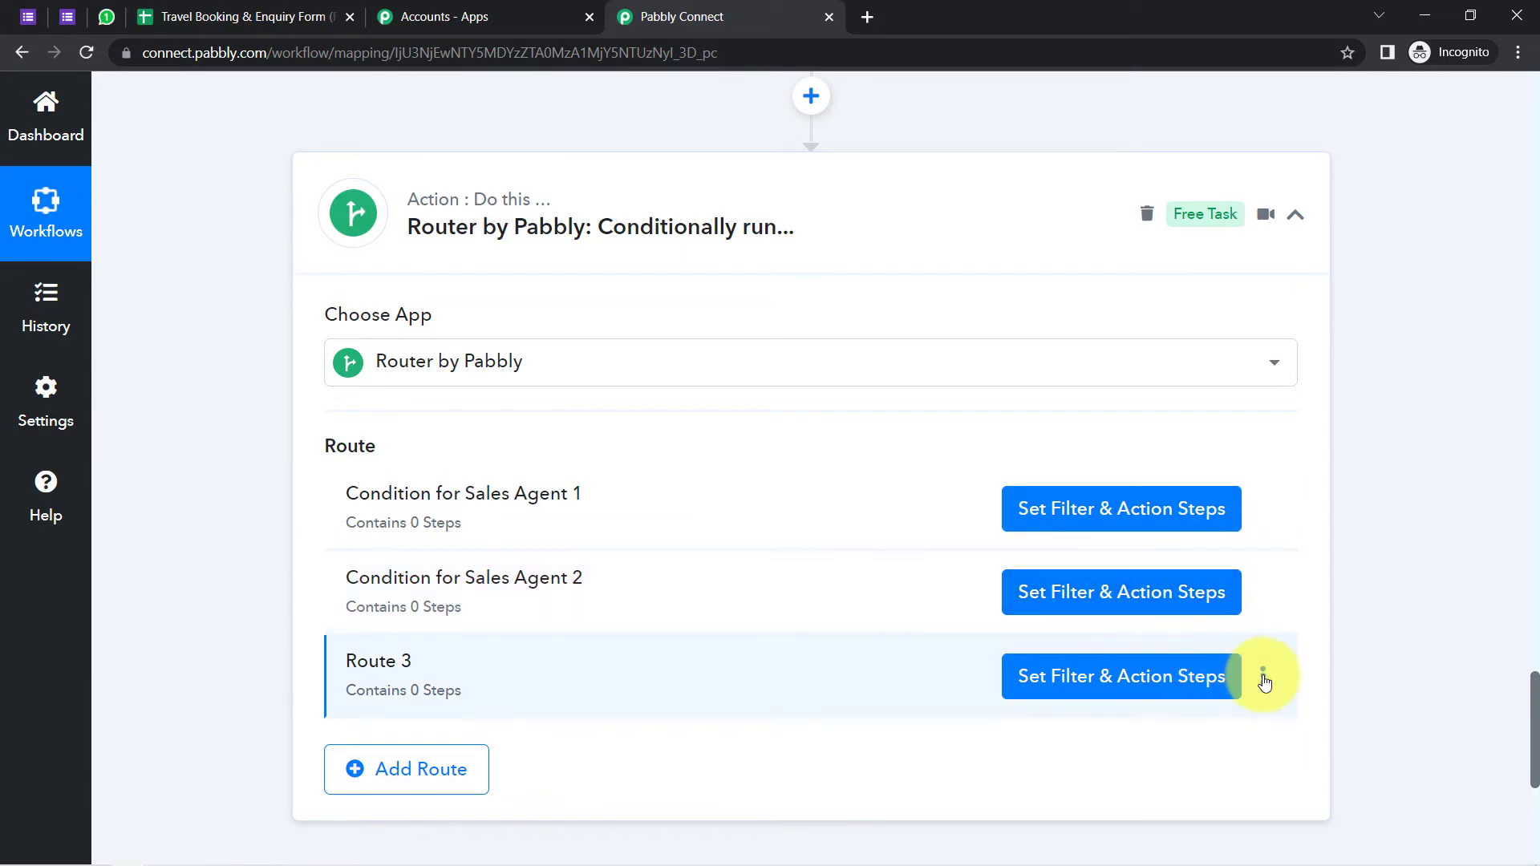
# Rename Route 3 as "Condition for Sales Agent 3", reusing the copied name
pyautogui.click(1263, 676)
pyautogui.click(1111, 718)
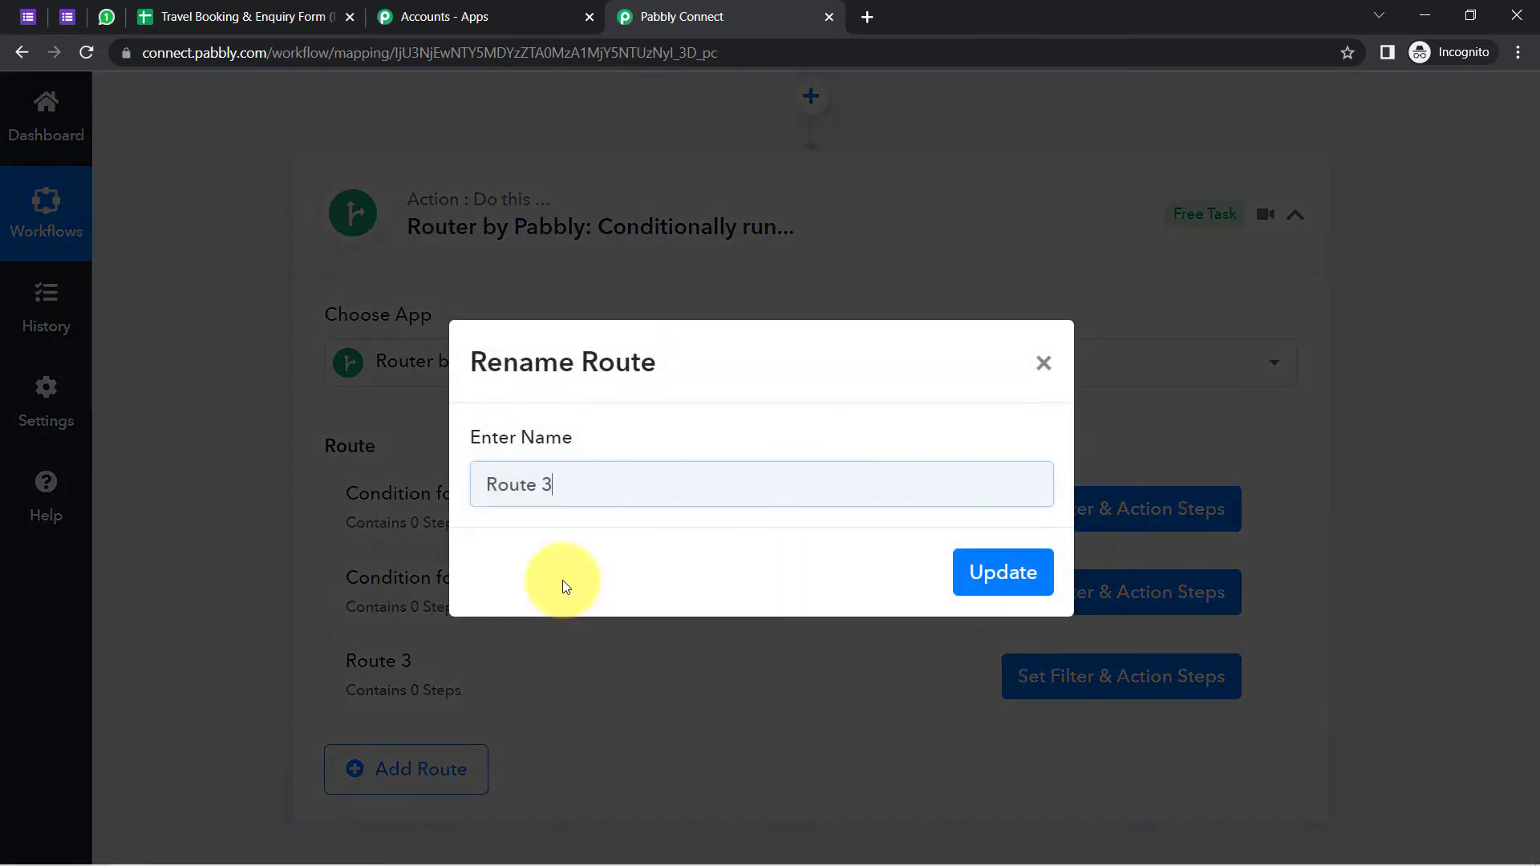
pyautogui.click(530, 487)
pyautogui.hotkey('ctrl', 'v')
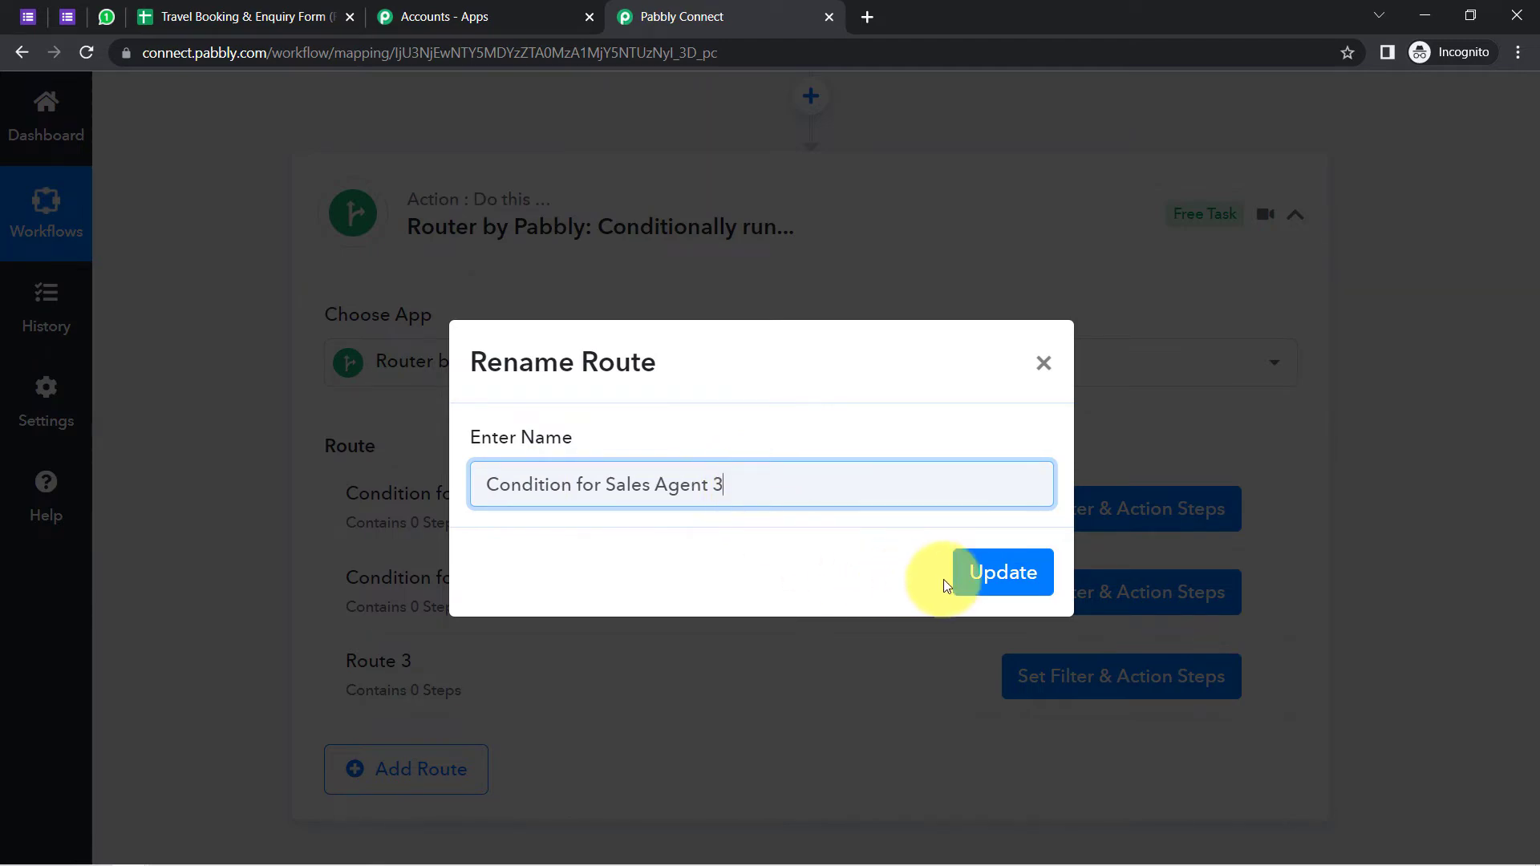
pyautogui.click(997, 585)
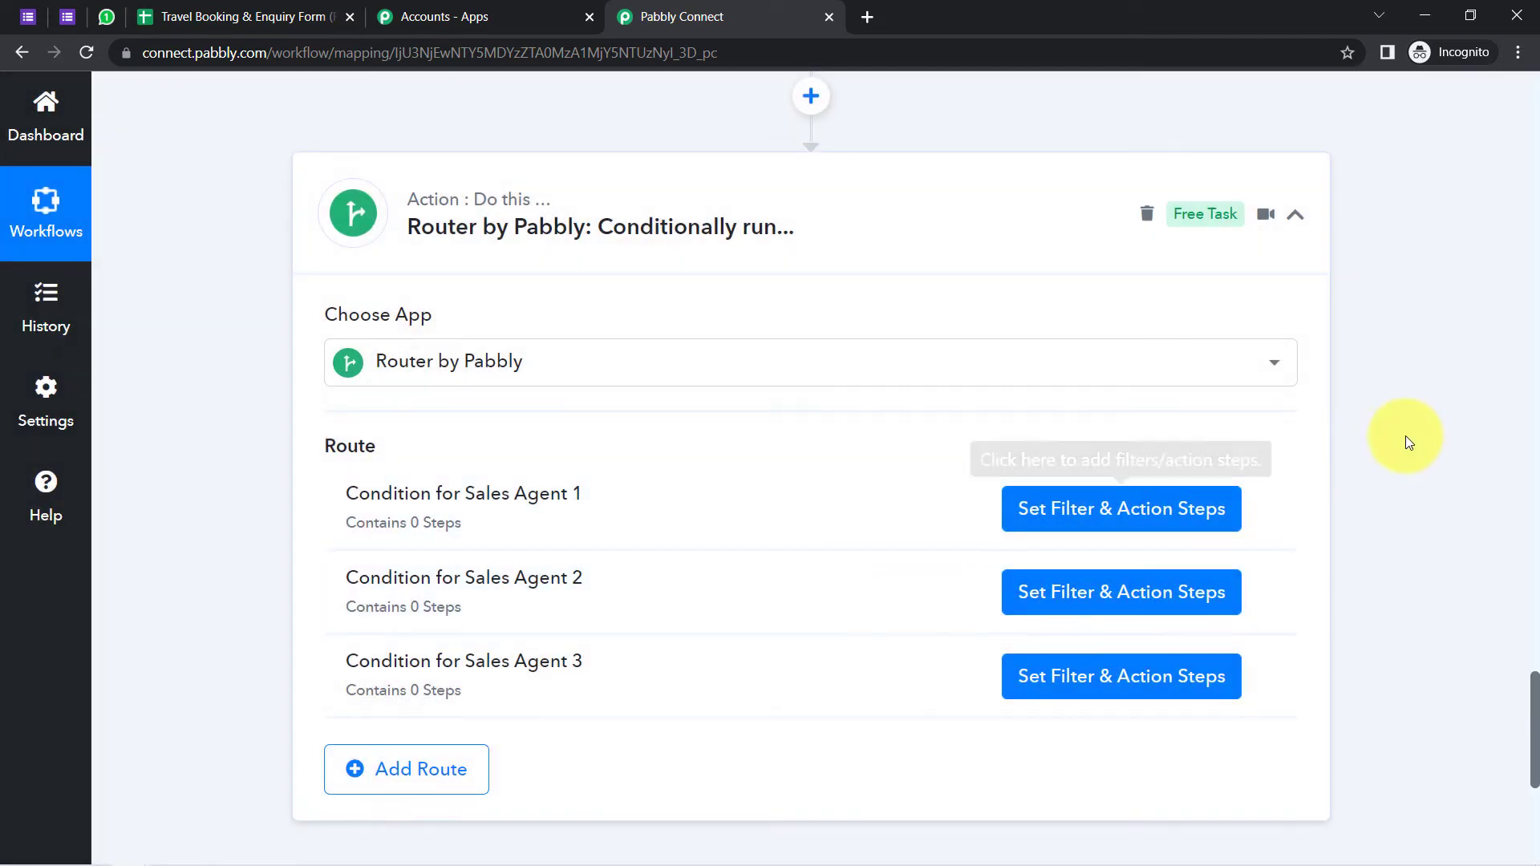
# In the Sales Agent 1 route, set the filter to continue only if the Counter's Final Value is Equal to 1
pyautogui.scroll(-2, 1534, 699)
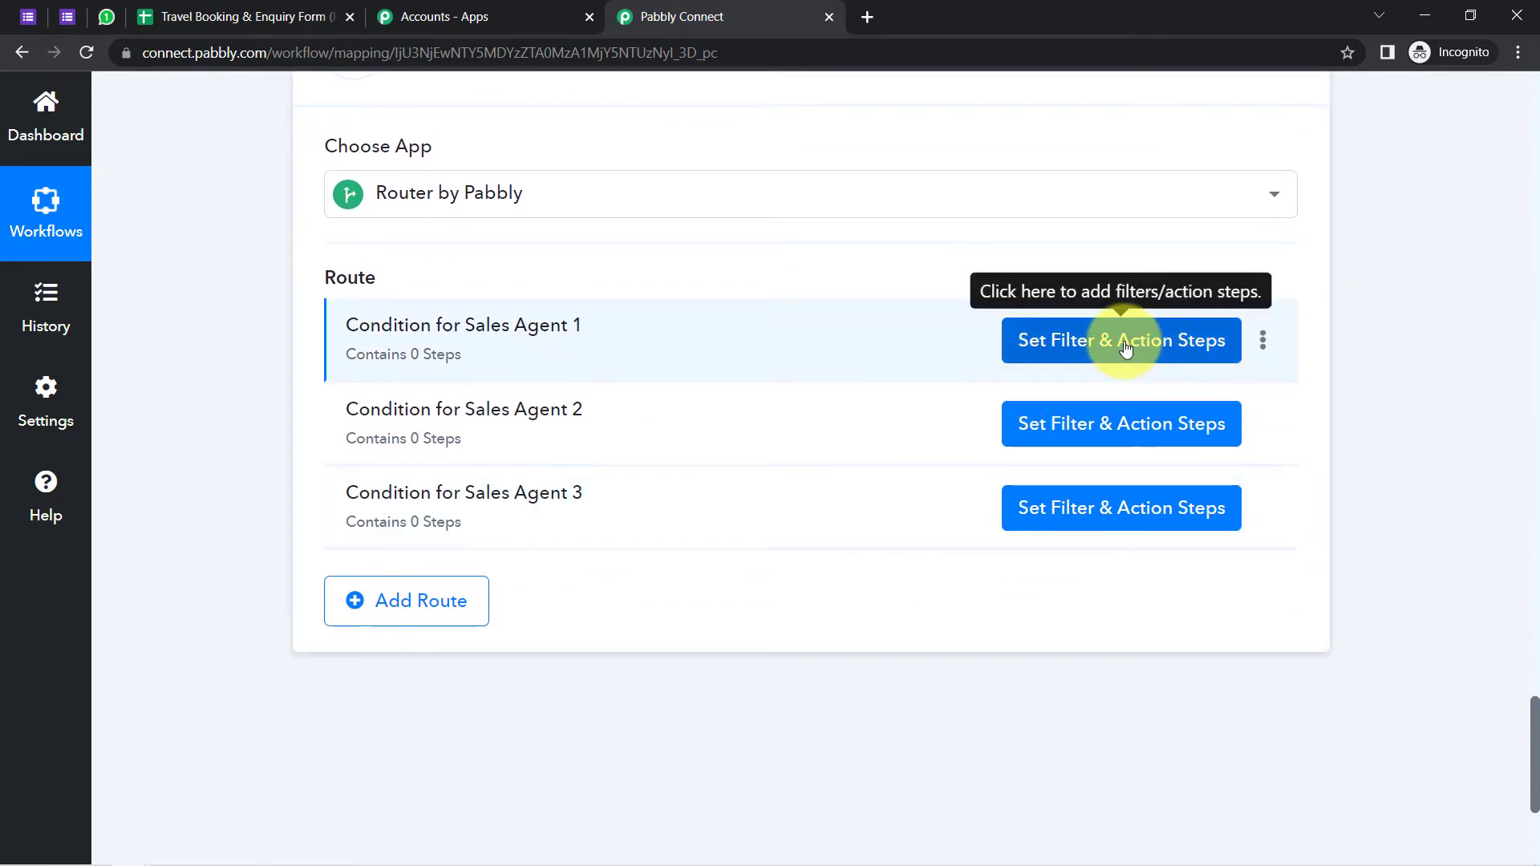
pyautogui.click(1118, 347)
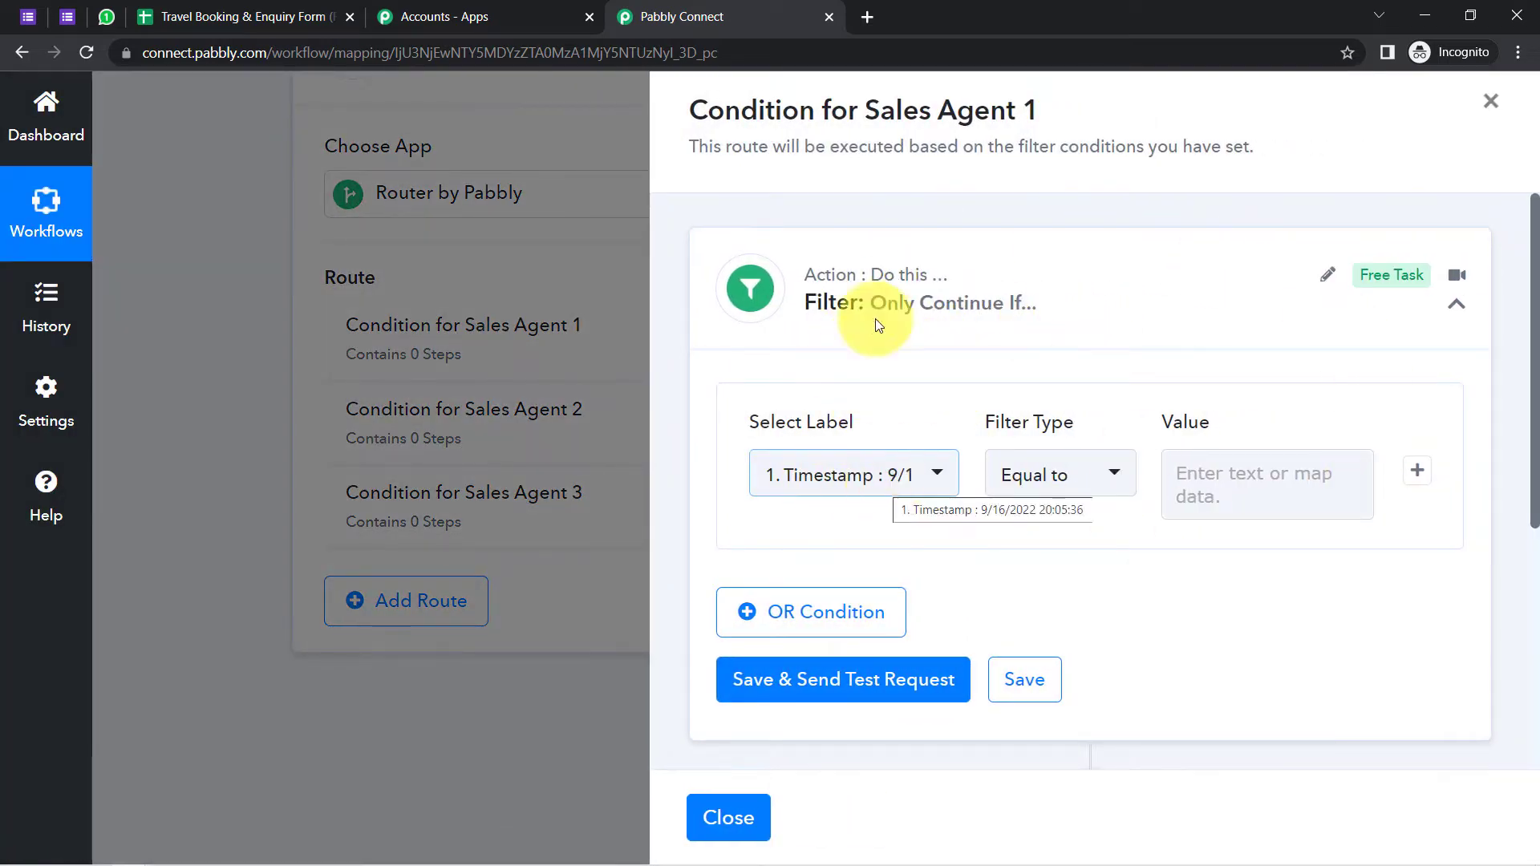
pyautogui.moveTo(1041, 106); pyautogui.dragTo(877, 120)
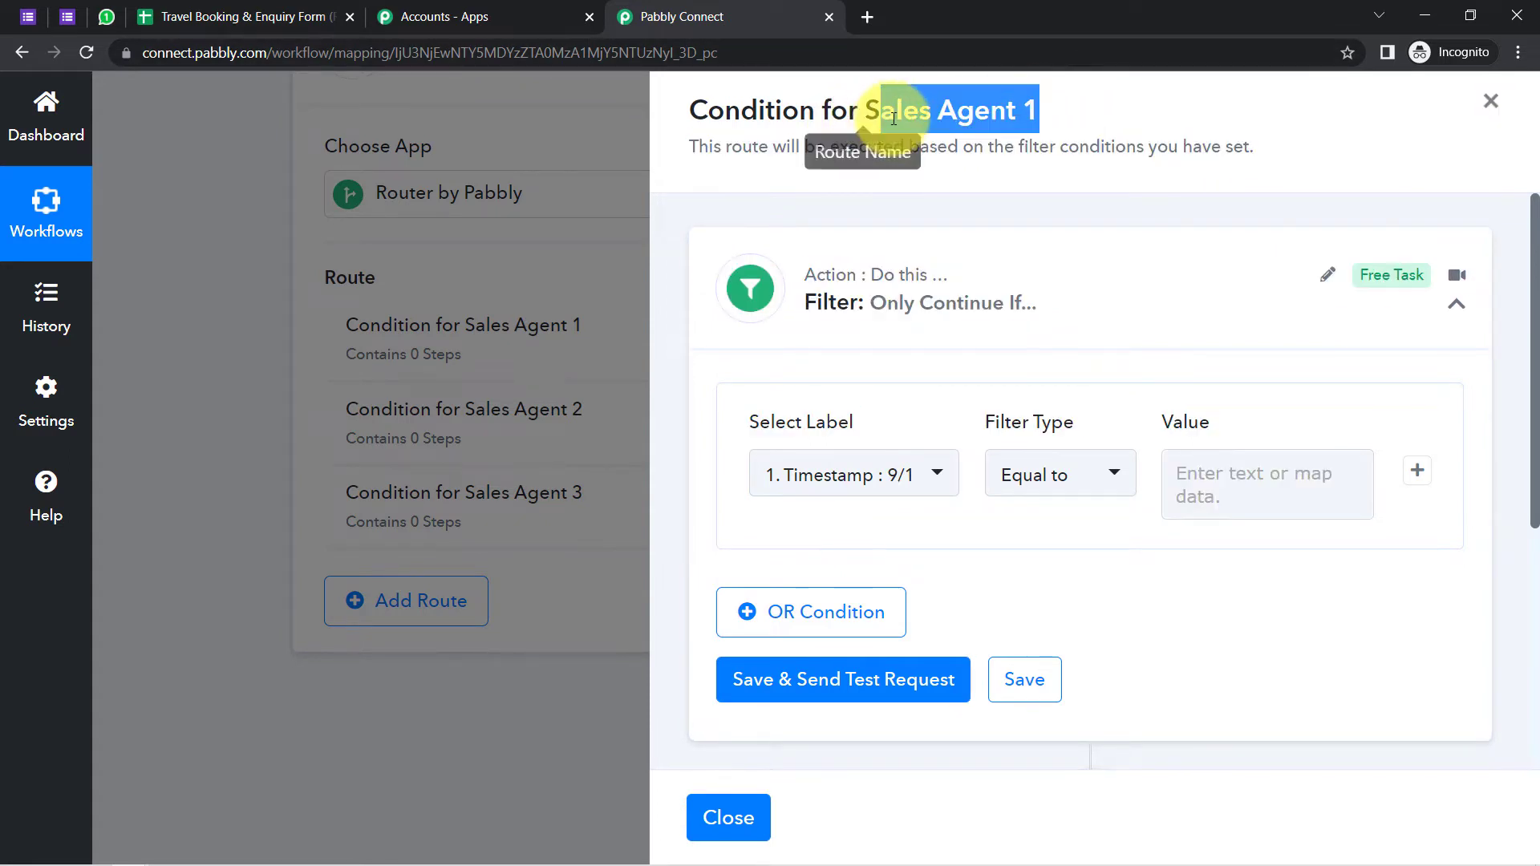
pyautogui.click(913, 118)
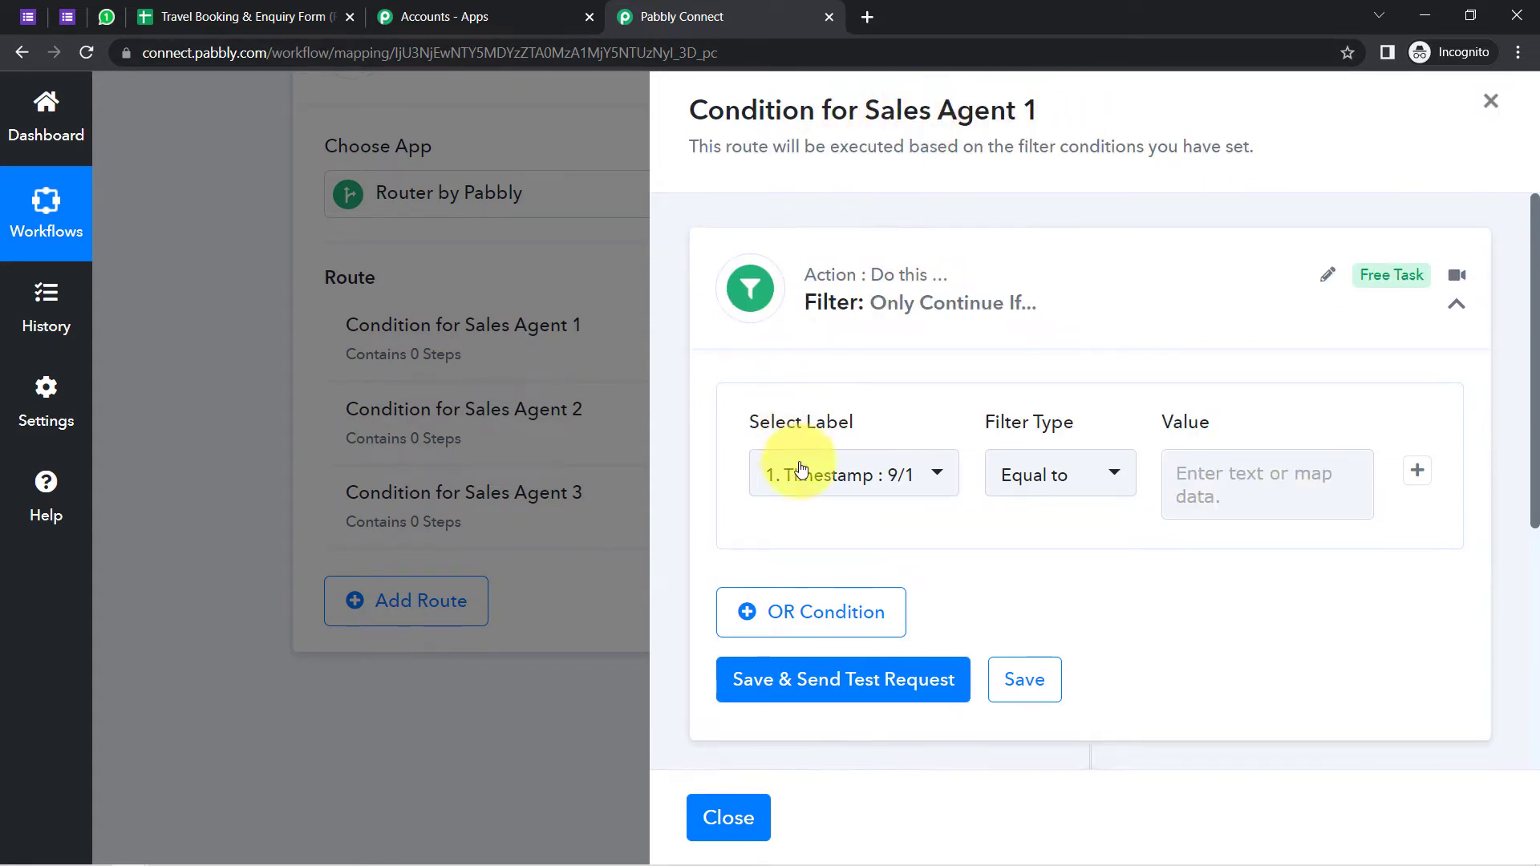
pyautogui.click(827, 475)
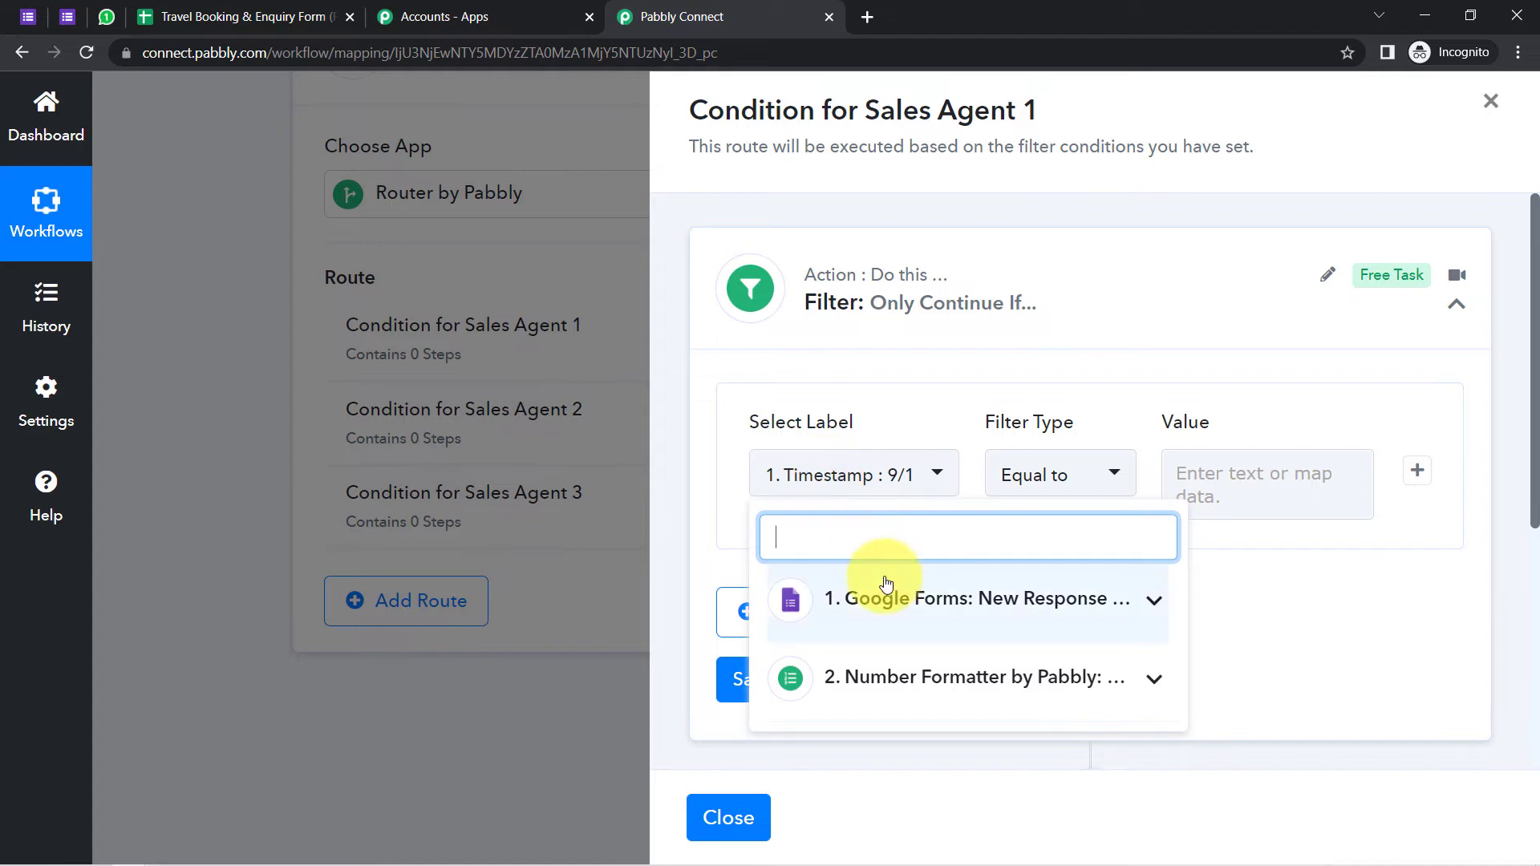
pyautogui.click(1022, 685)
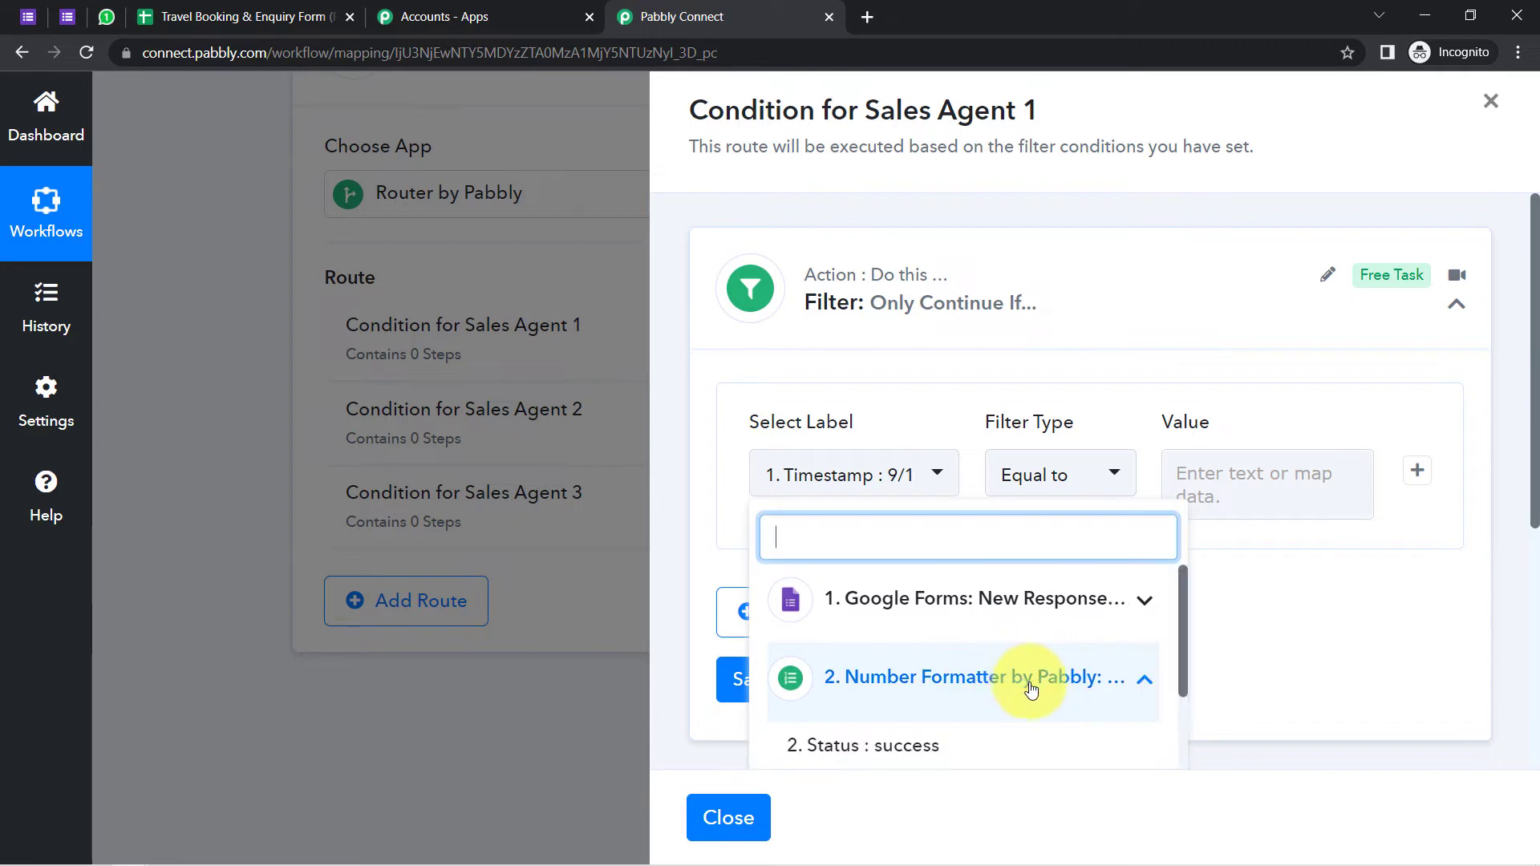
pyautogui.moveTo(1182, 632); pyautogui.dragTo(1190, 696)
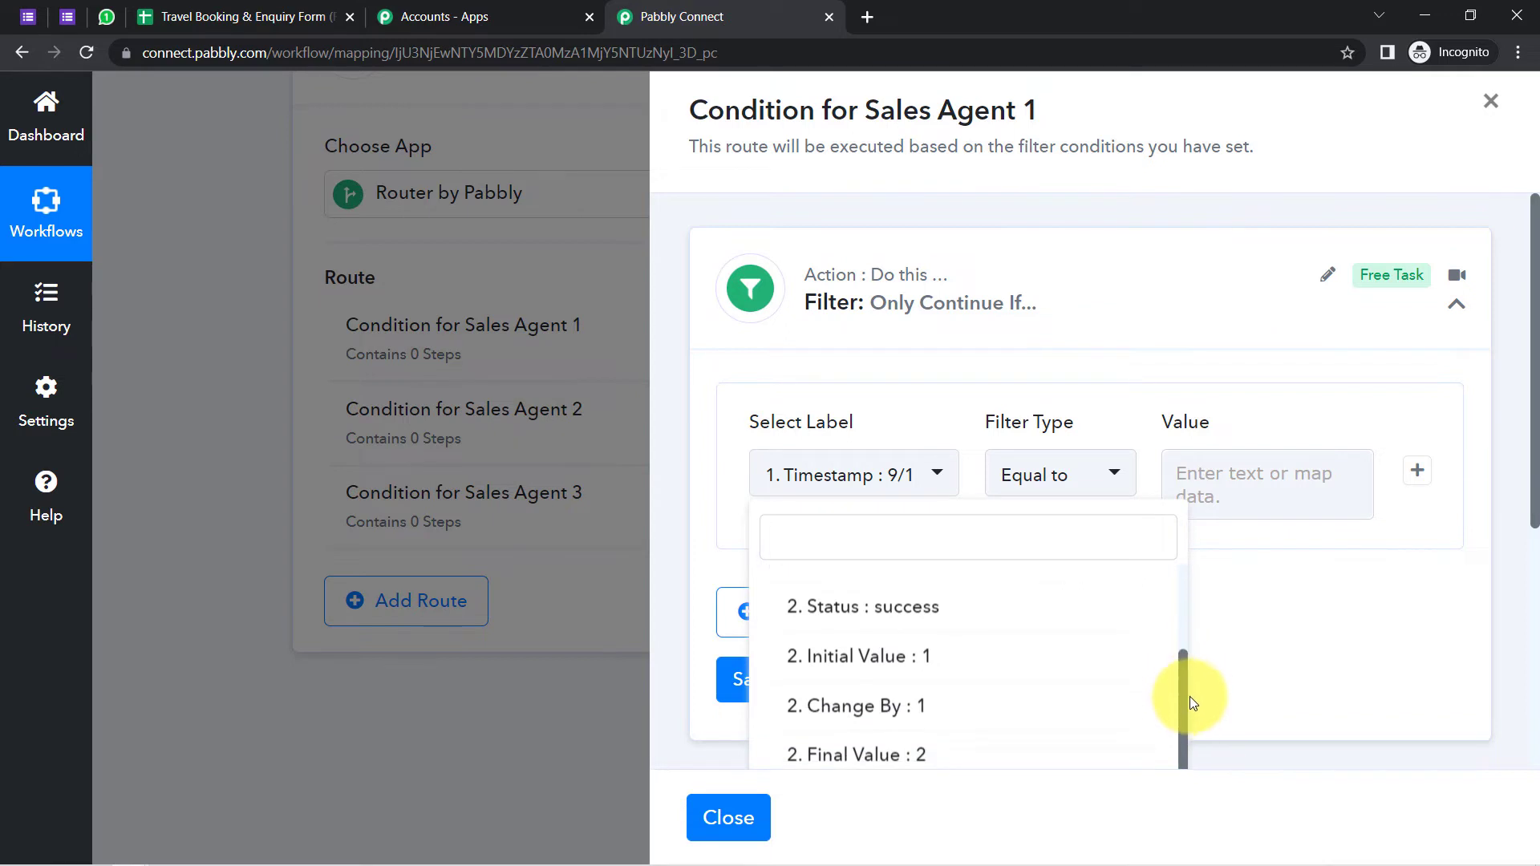
pyautogui.click(877, 758)
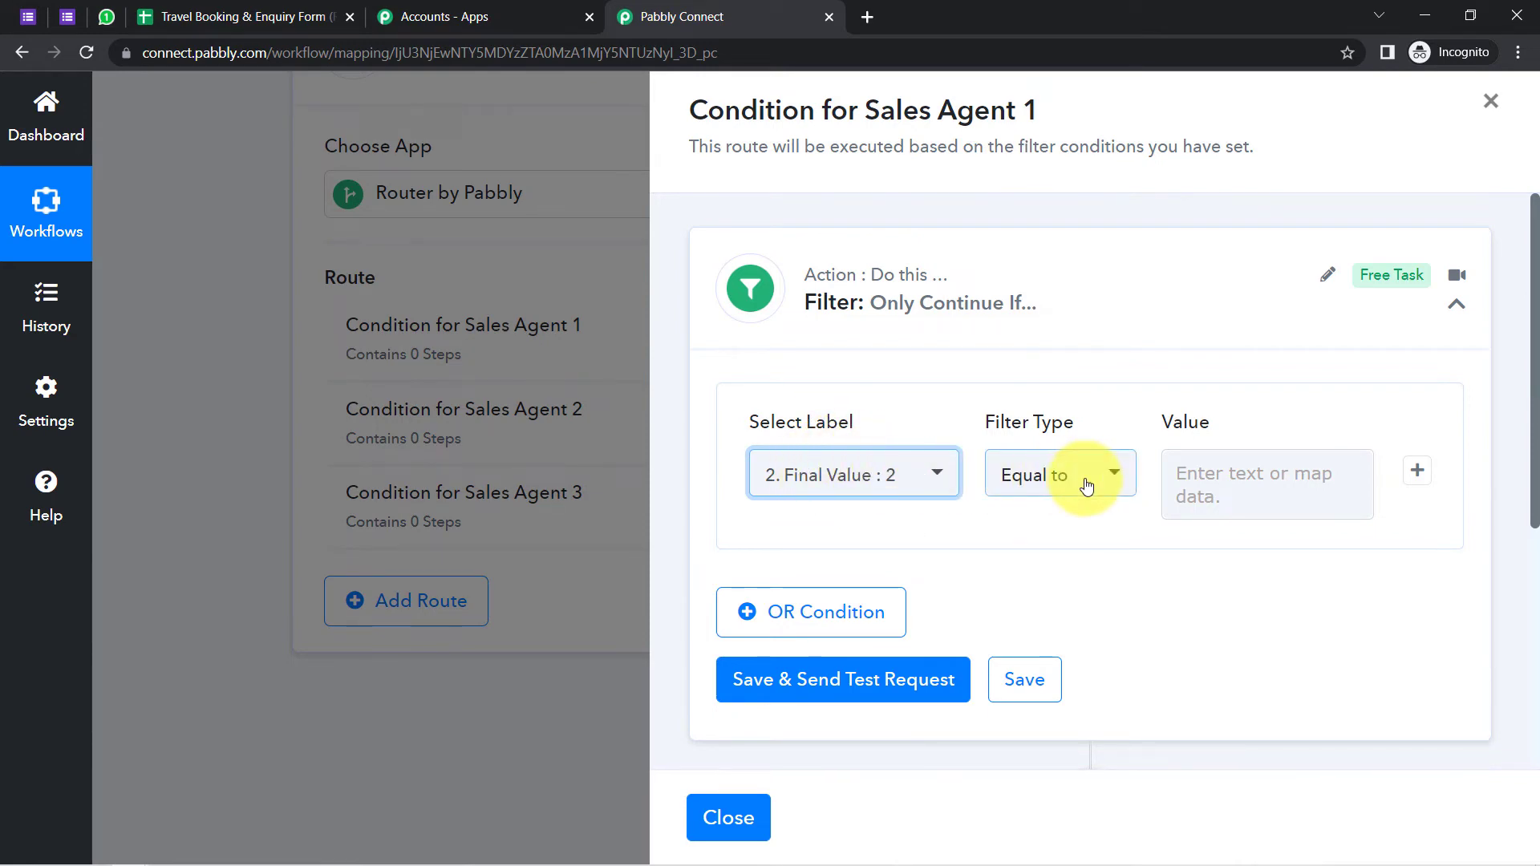
pyautogui.click(1195, 491)
pyautogui.write('q1')
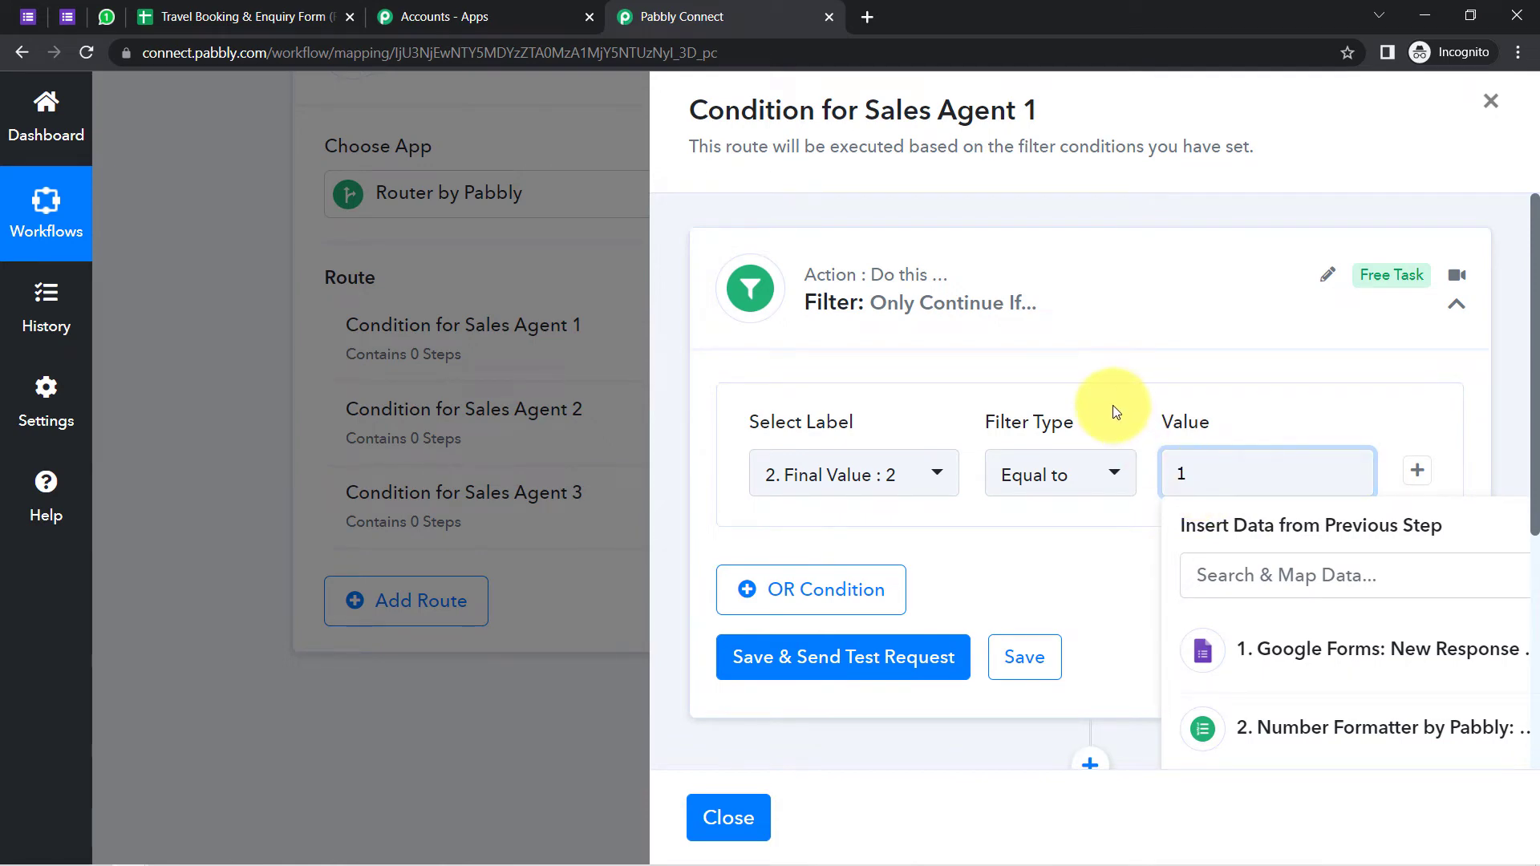
pyautogui.click(1163, 445)
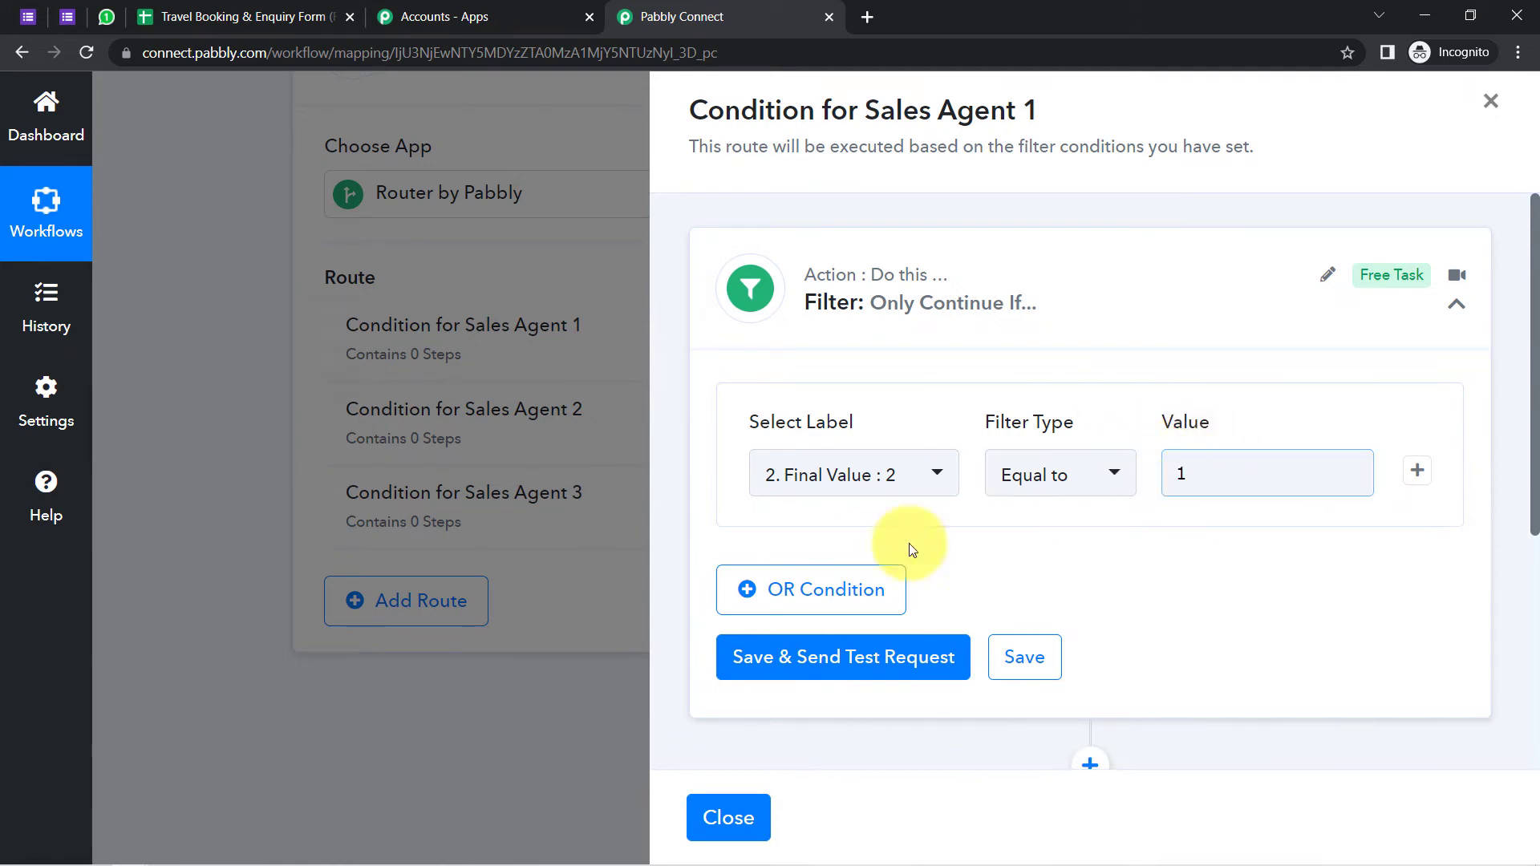
# Save the Sales Agent 1 filter with a test request and check the status and message in its response
pyautogui.tripleClick(706, 111)
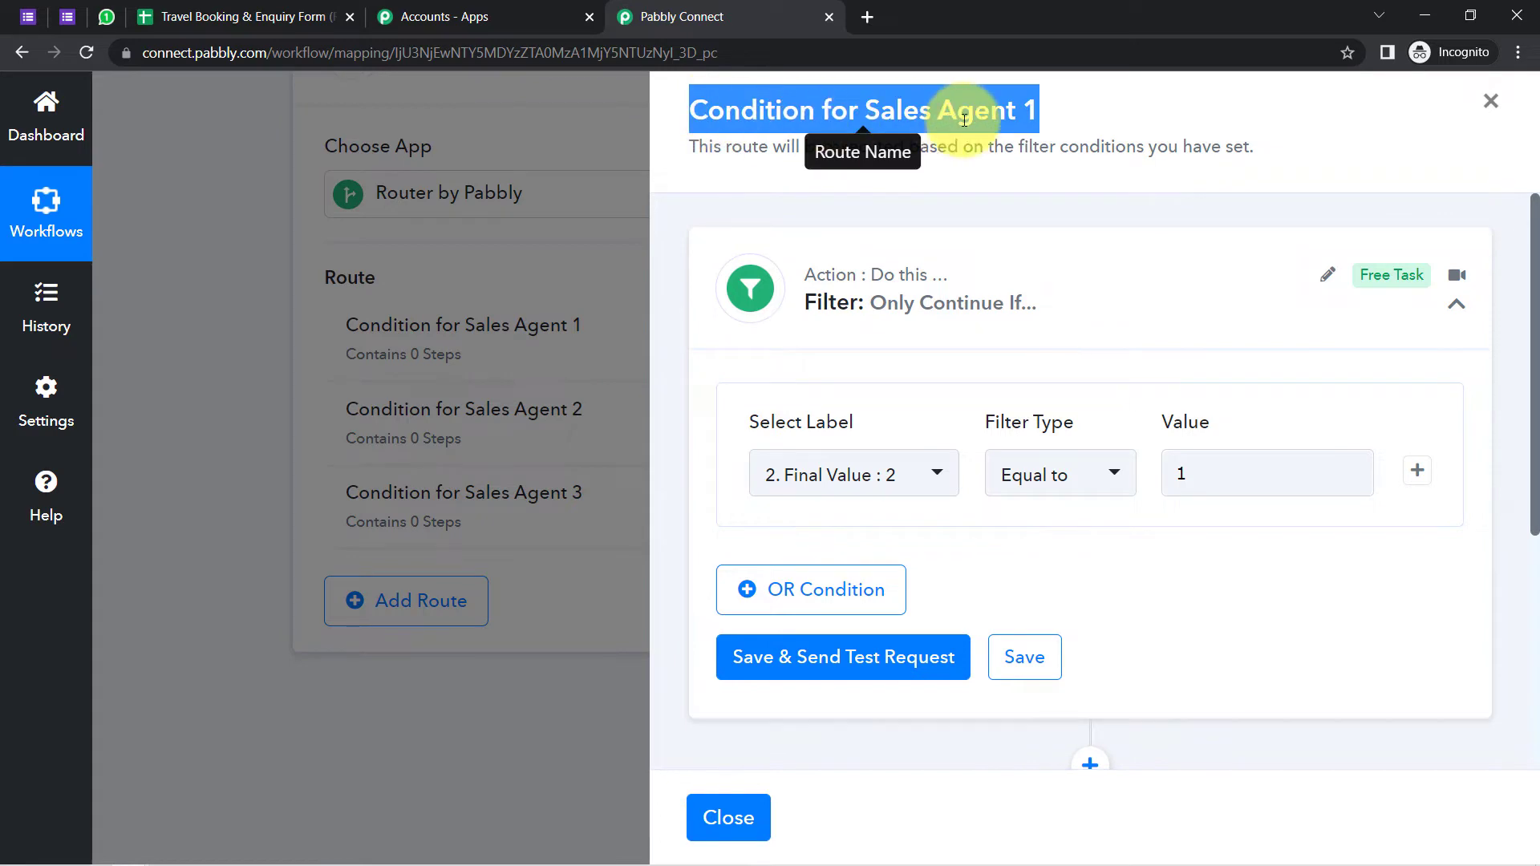
pyautogui.click(813, 669)
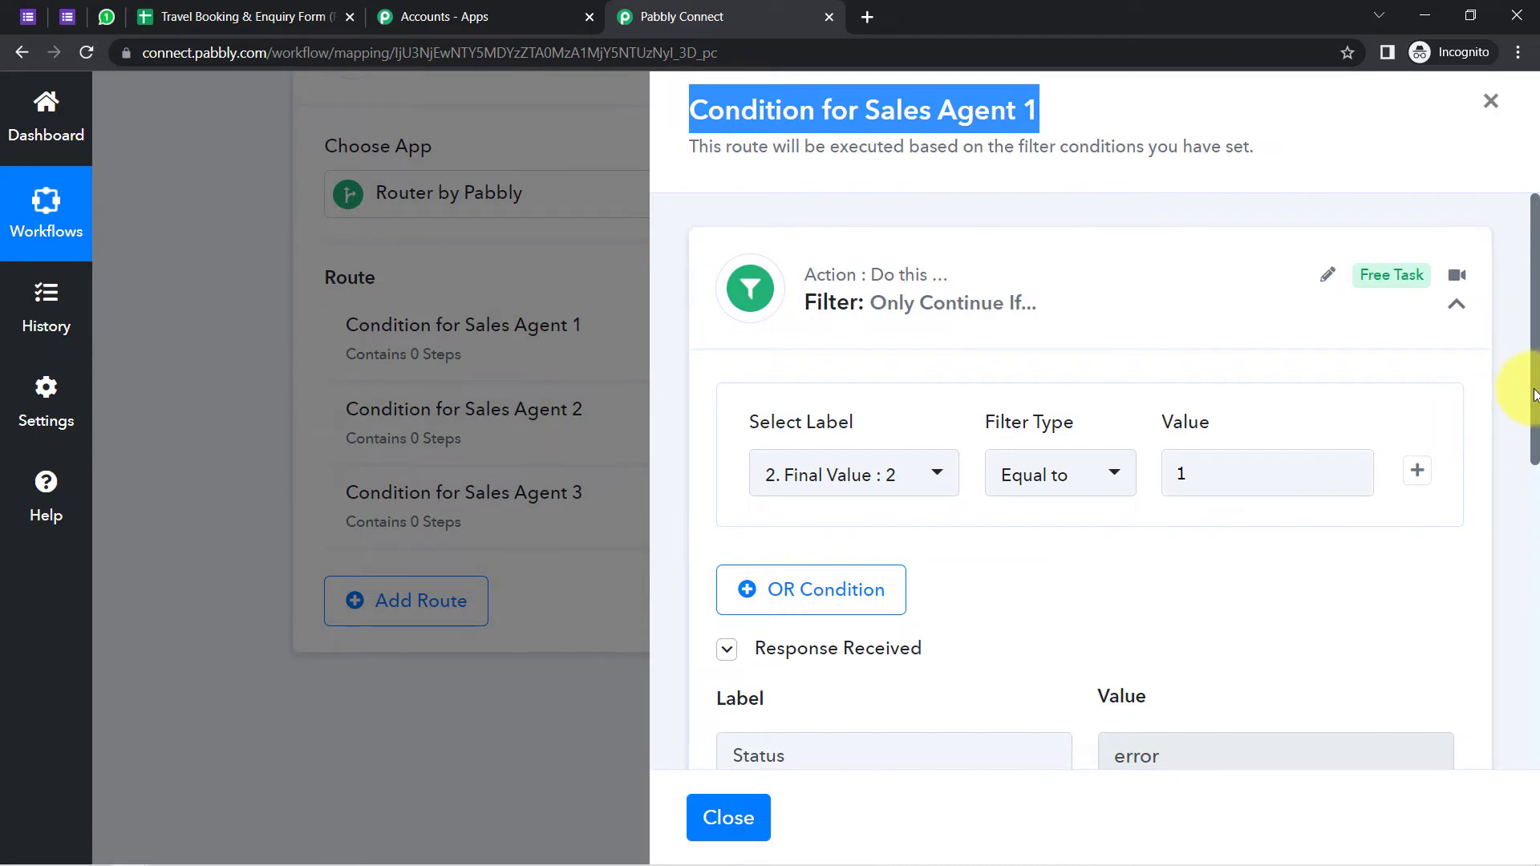
pyautogui.moveTo(1534, 393); pyautogui.dragTo(1536, 437)
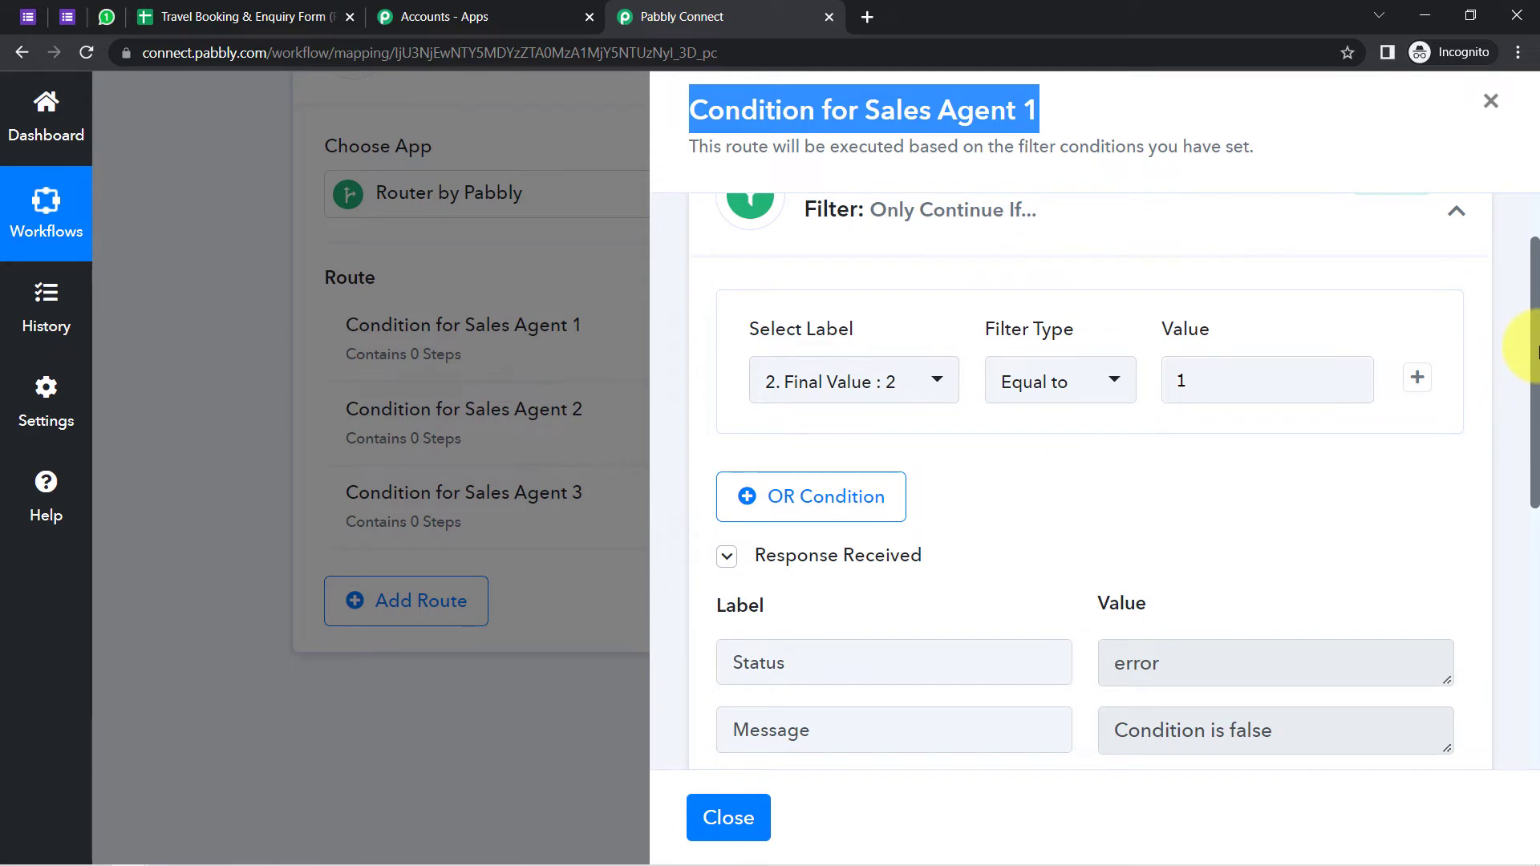
pyautogui.moveTo(1534, 353); pyautogui.dragTo(1514, 529)
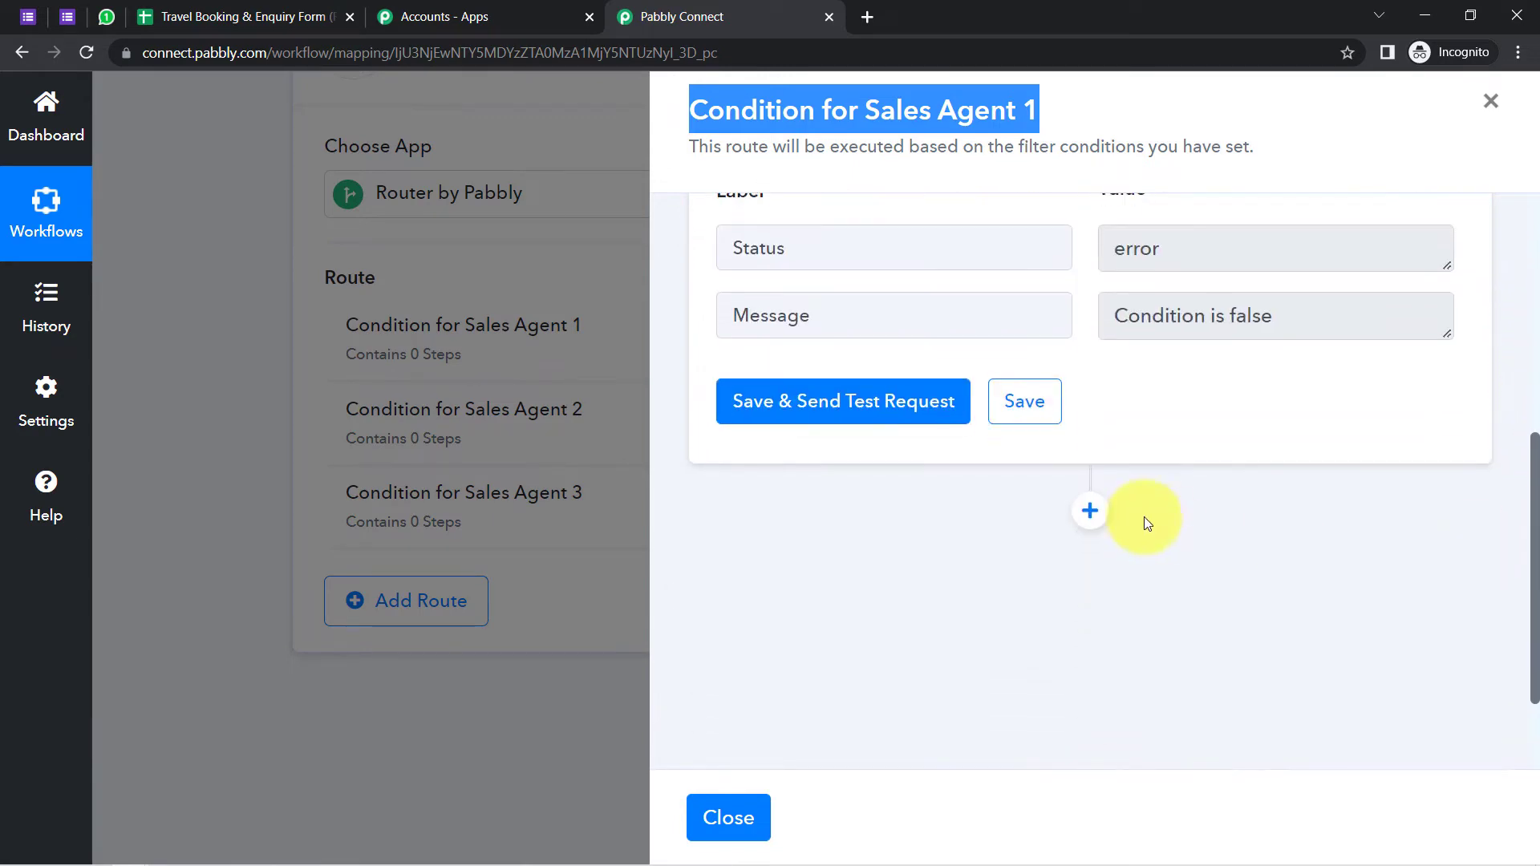
# Add a WhatsApp Cloud API action with the Send Template Message event to the Sales Agent 1 route
pyautogui.click(1089, 512)
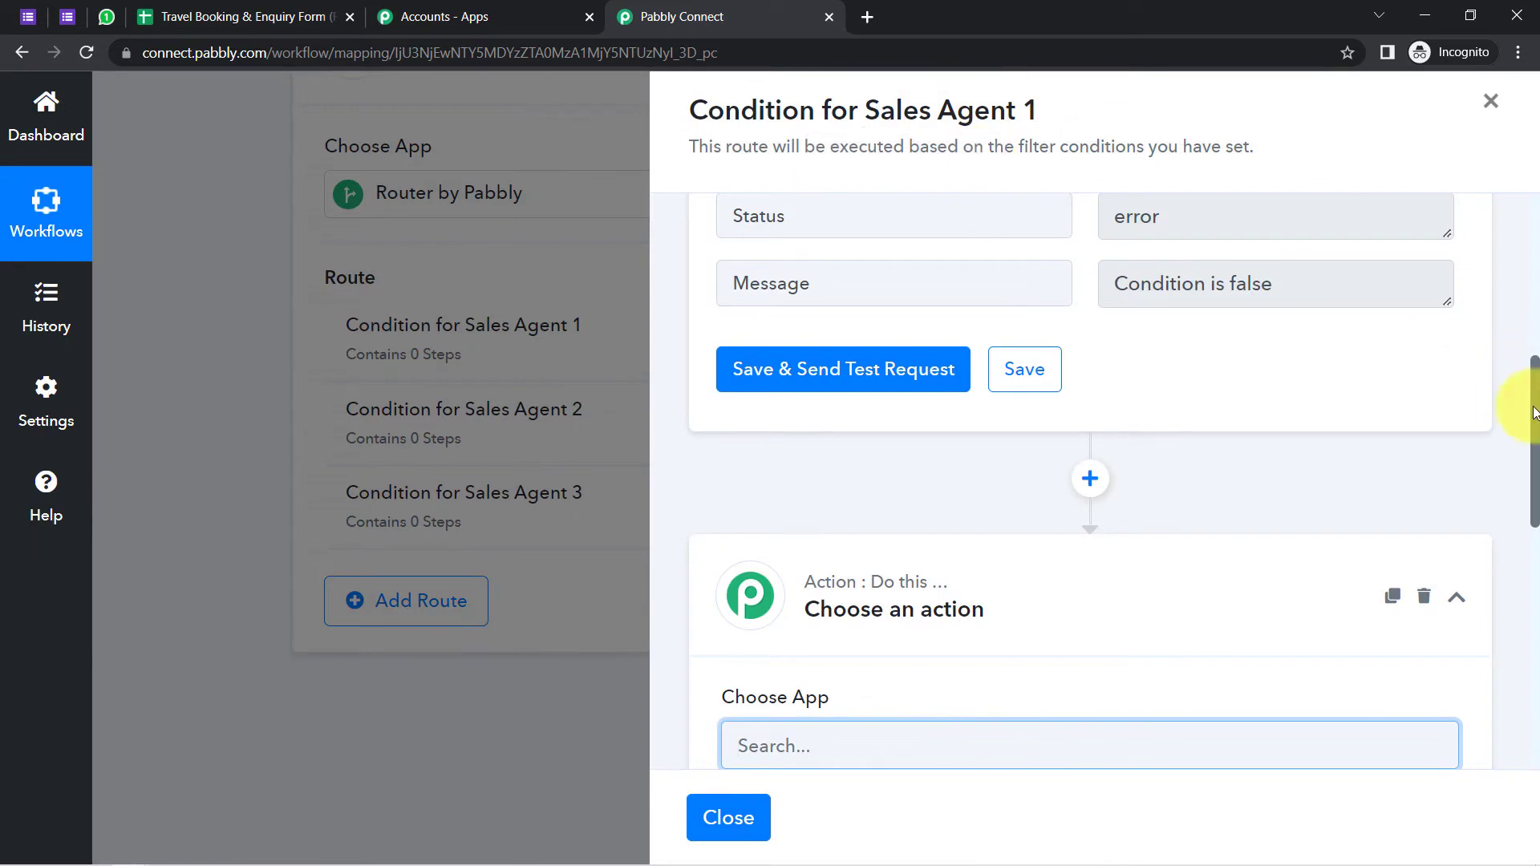
pyautogui.moveTo(1533, 406); pyautogui.dragTo(1530, 515)
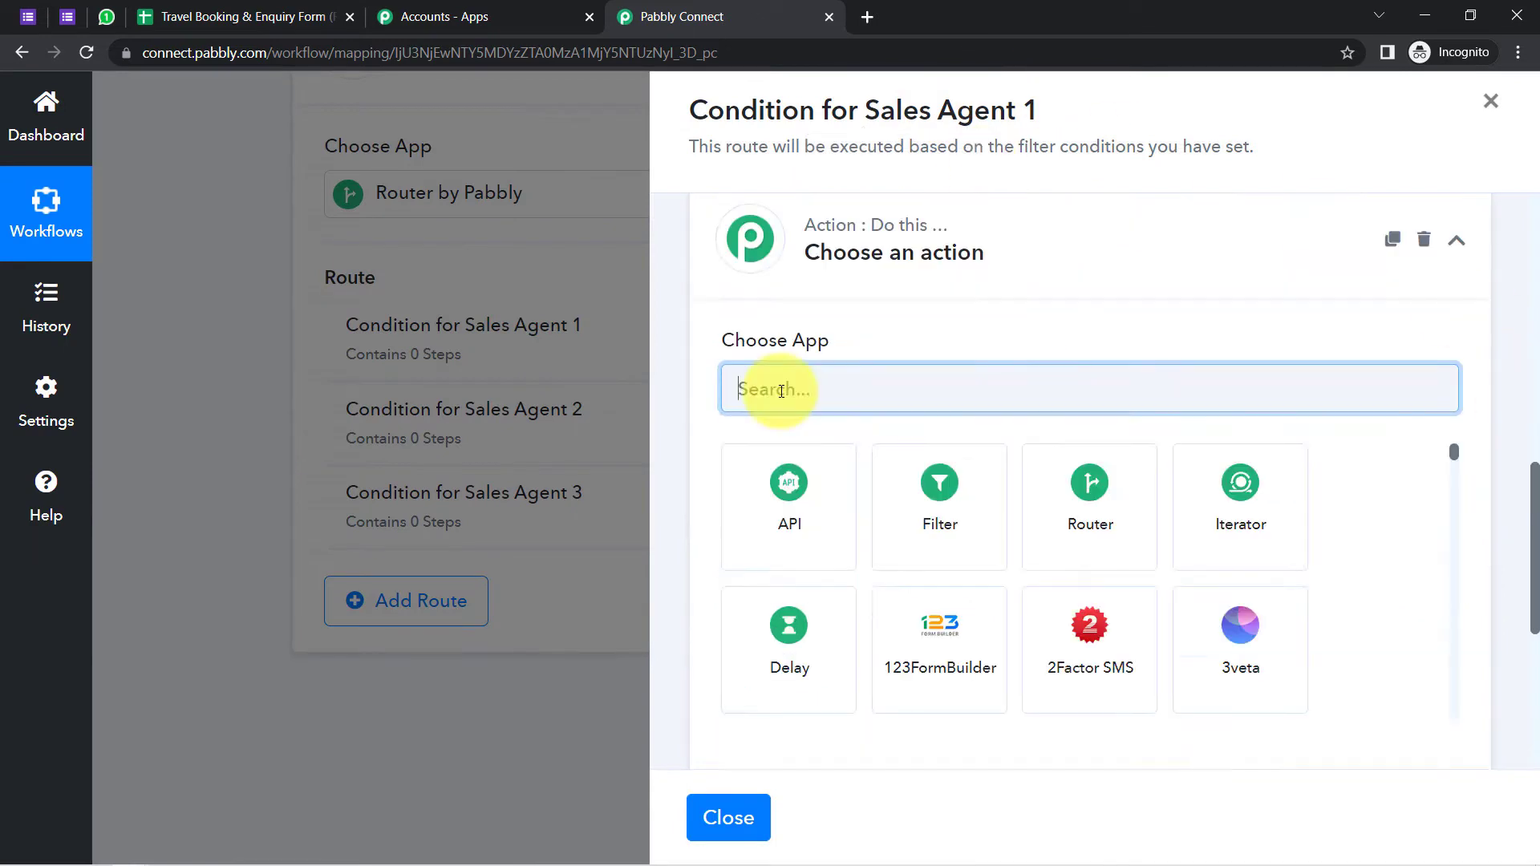
pyautogui.write('whats')
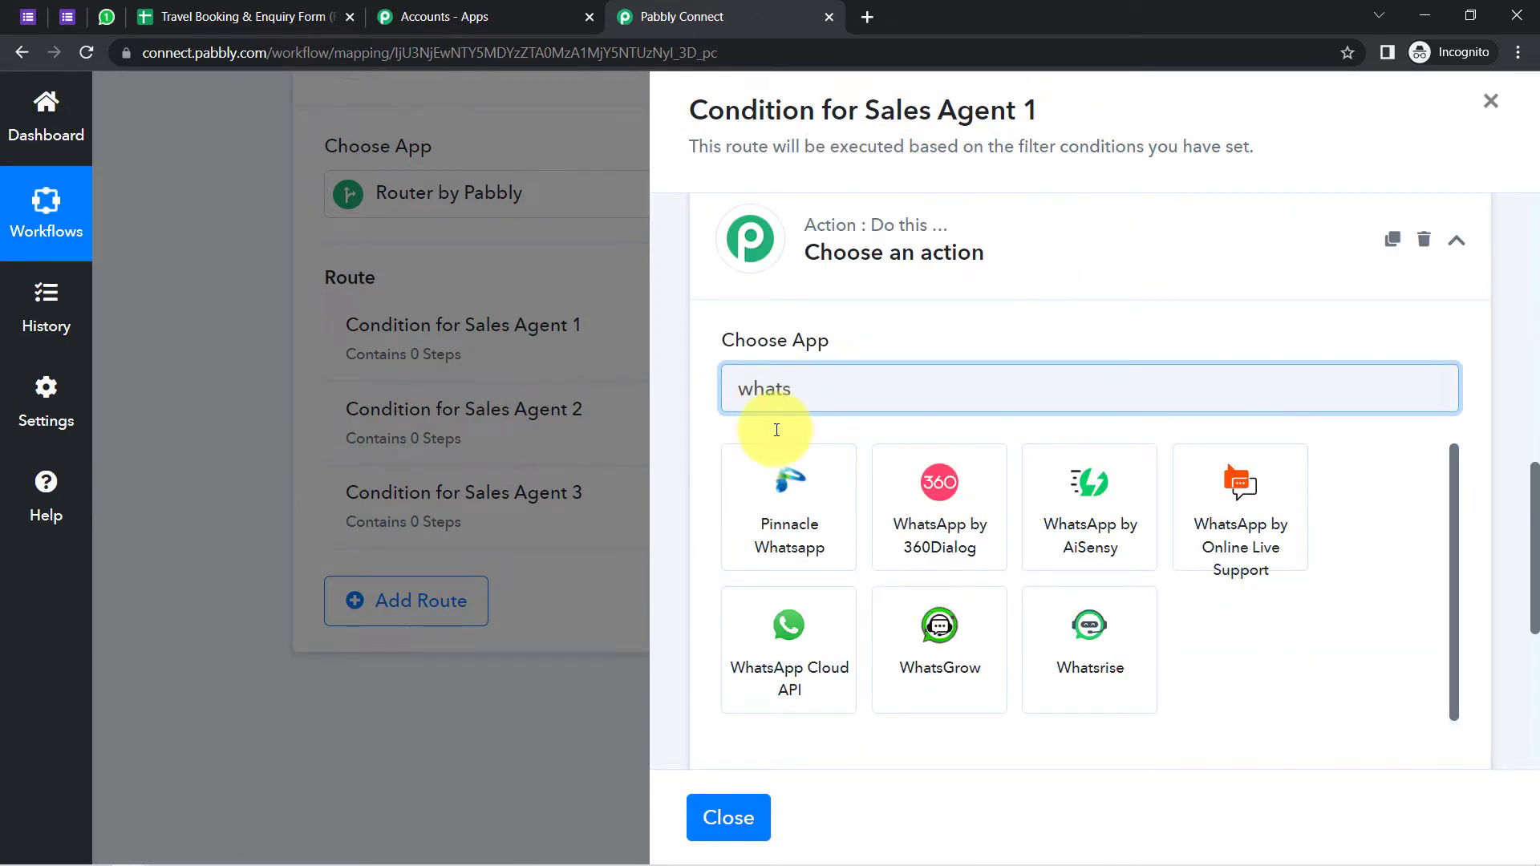
pyautogui.click(788, 655)
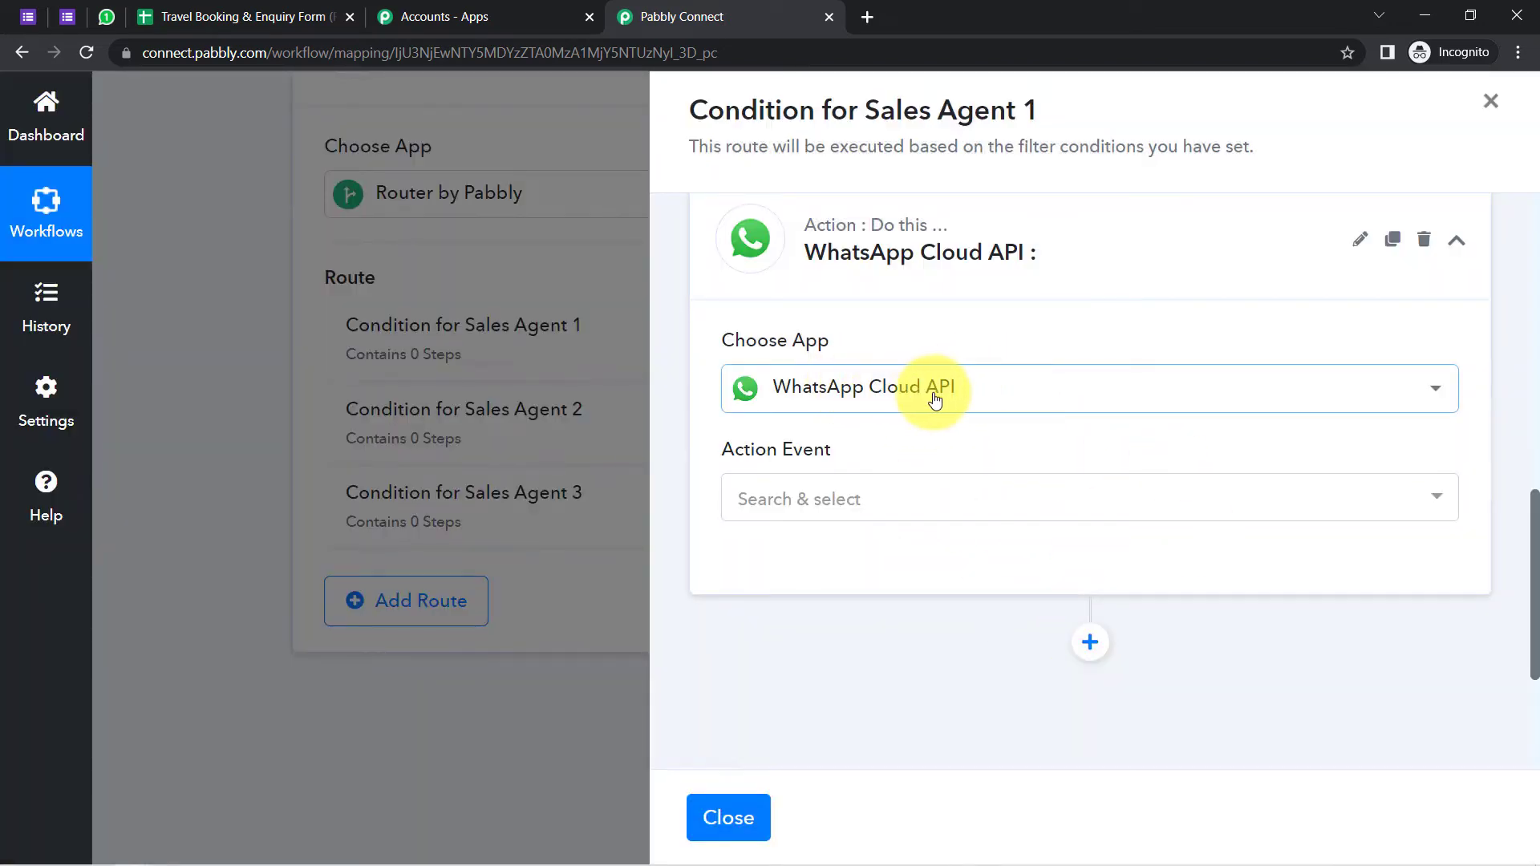
pyautogui.click(802, 511)
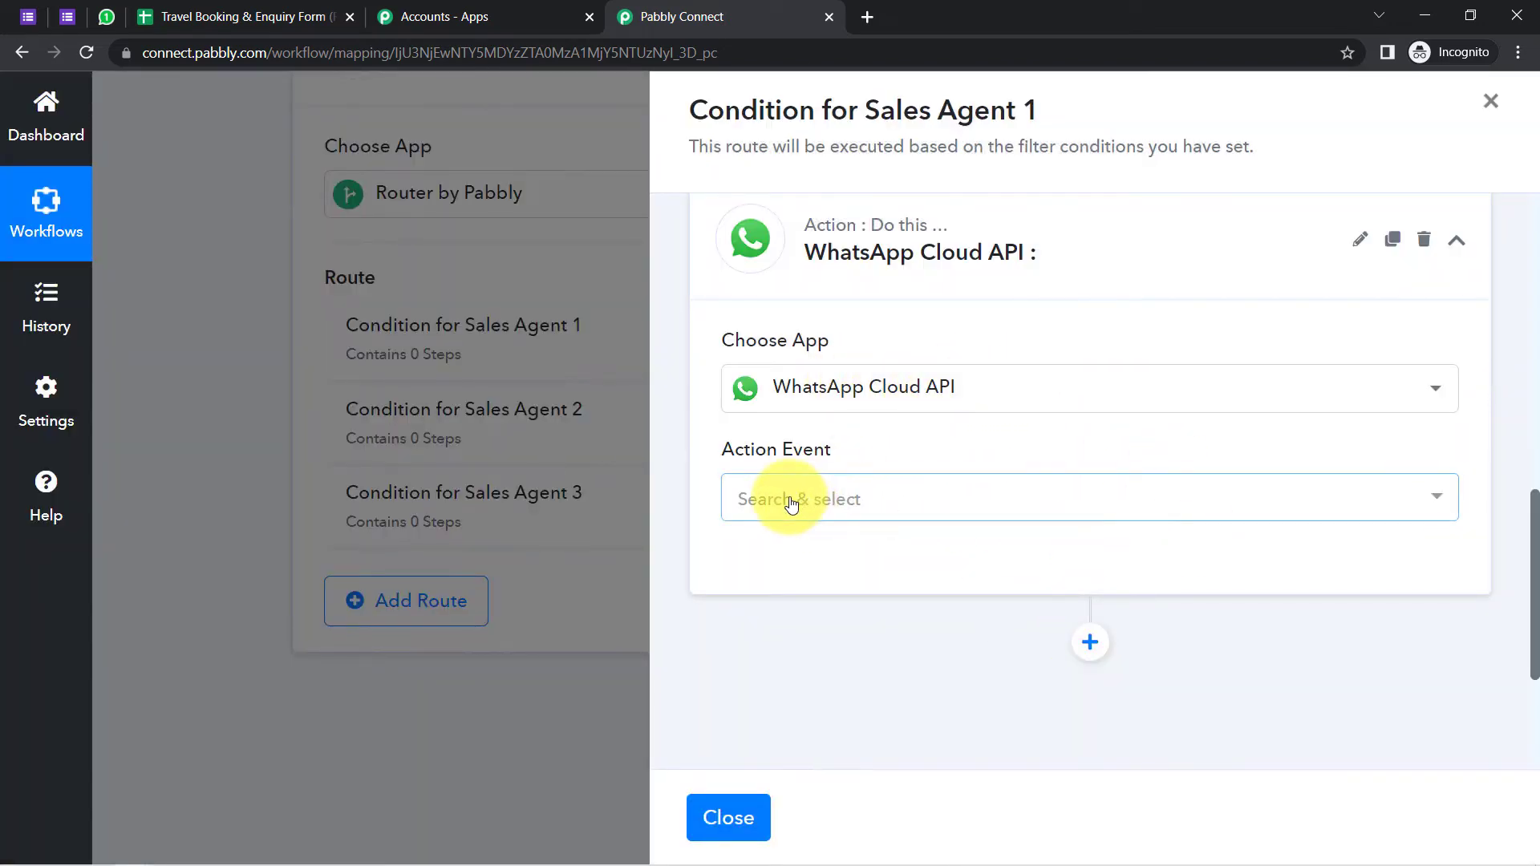
pyautogui.click(791, 503)
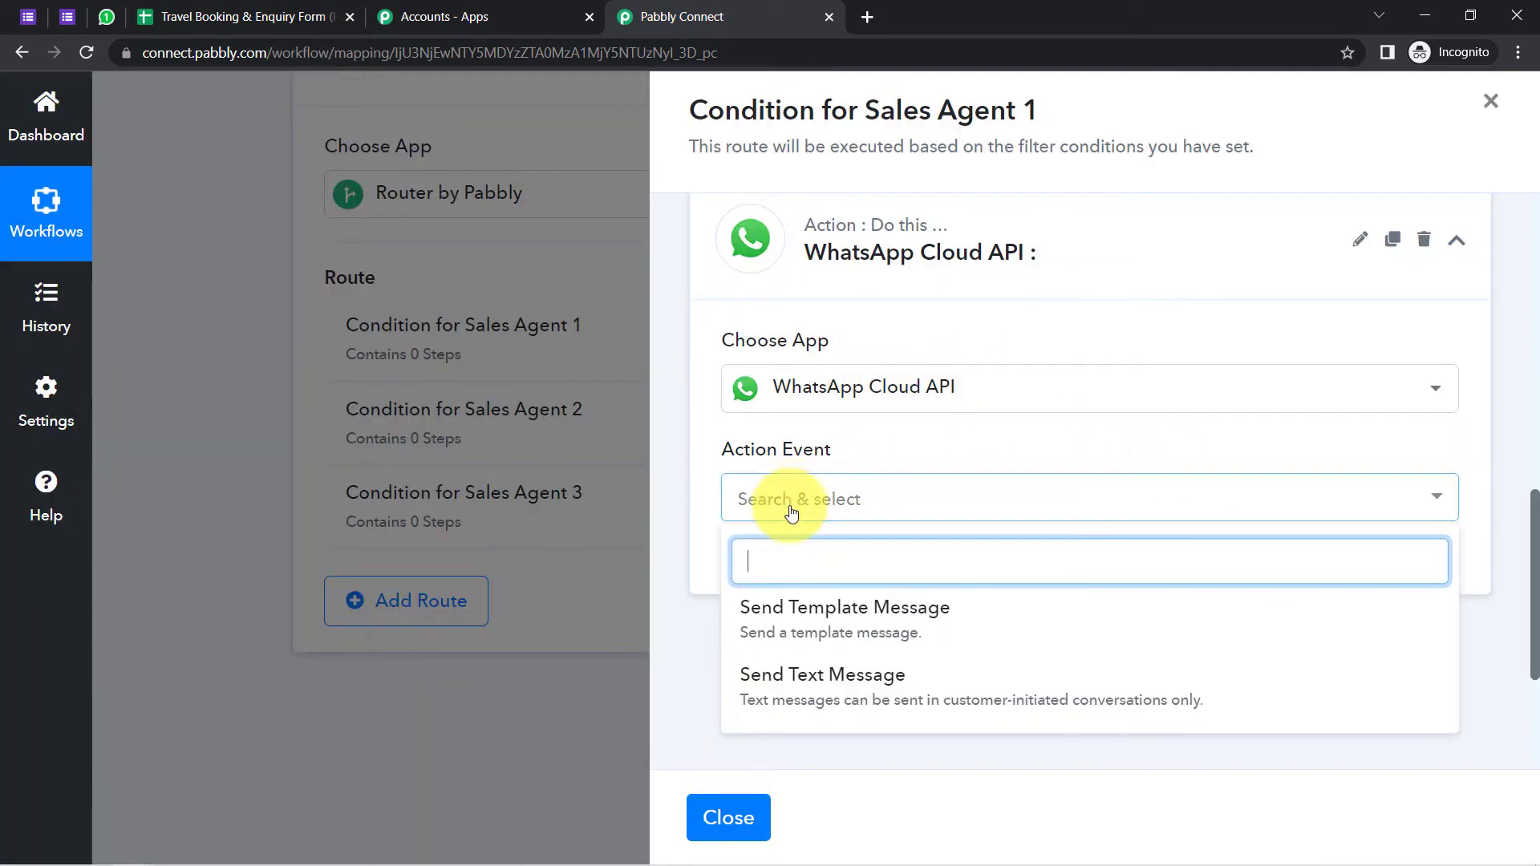
pyautogui.click(784, 611)
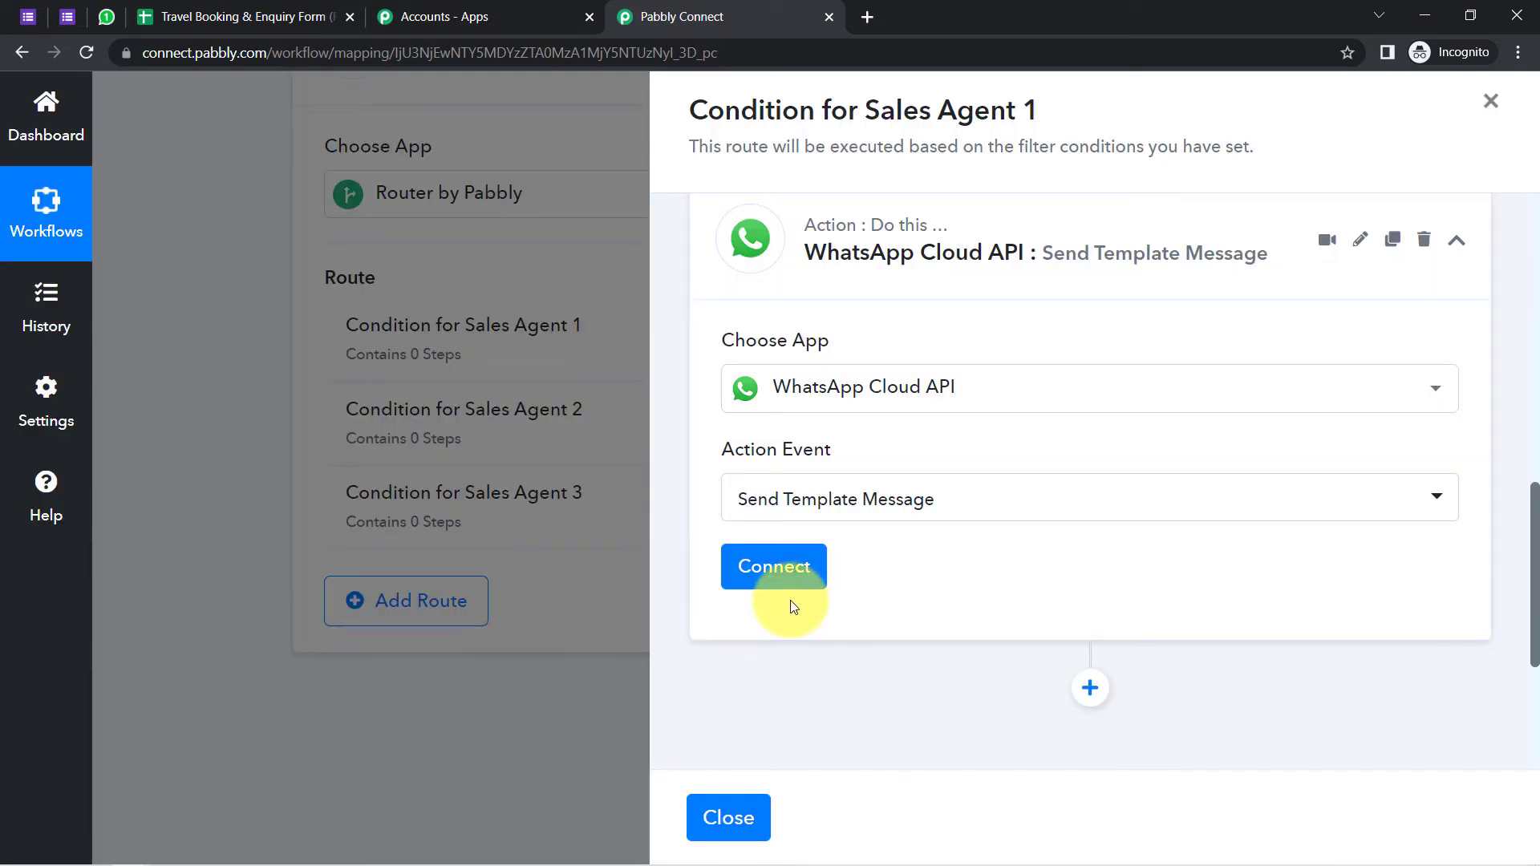
# Start a new WhatsApp Cloud API connection and review its Token, Phone Number ID and WhatsApp Business Account ID fields
pyautogui.click(773, 585)
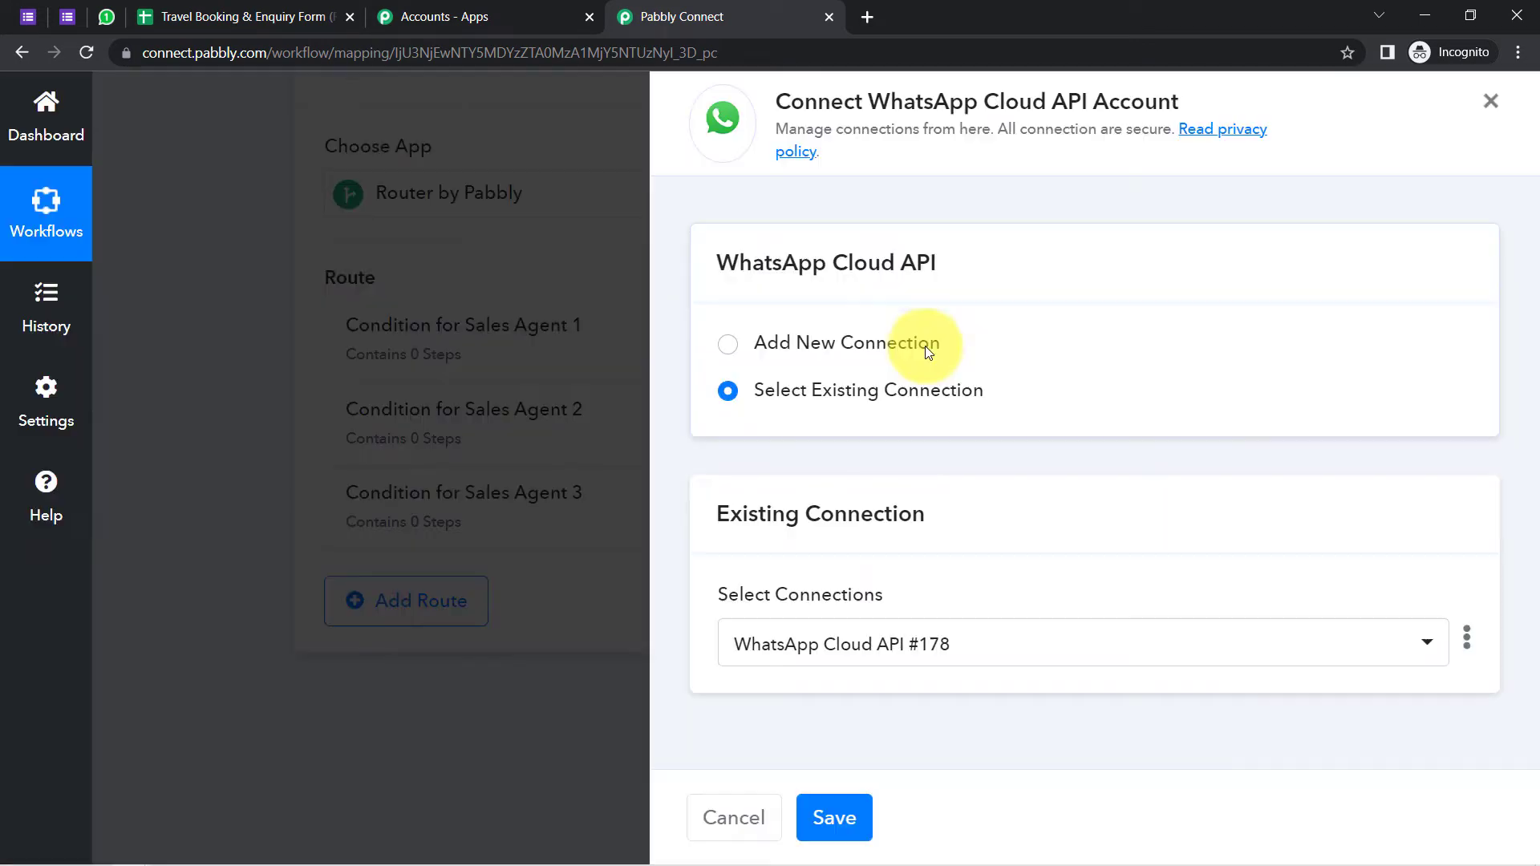
pyautogui.click(865, 343)
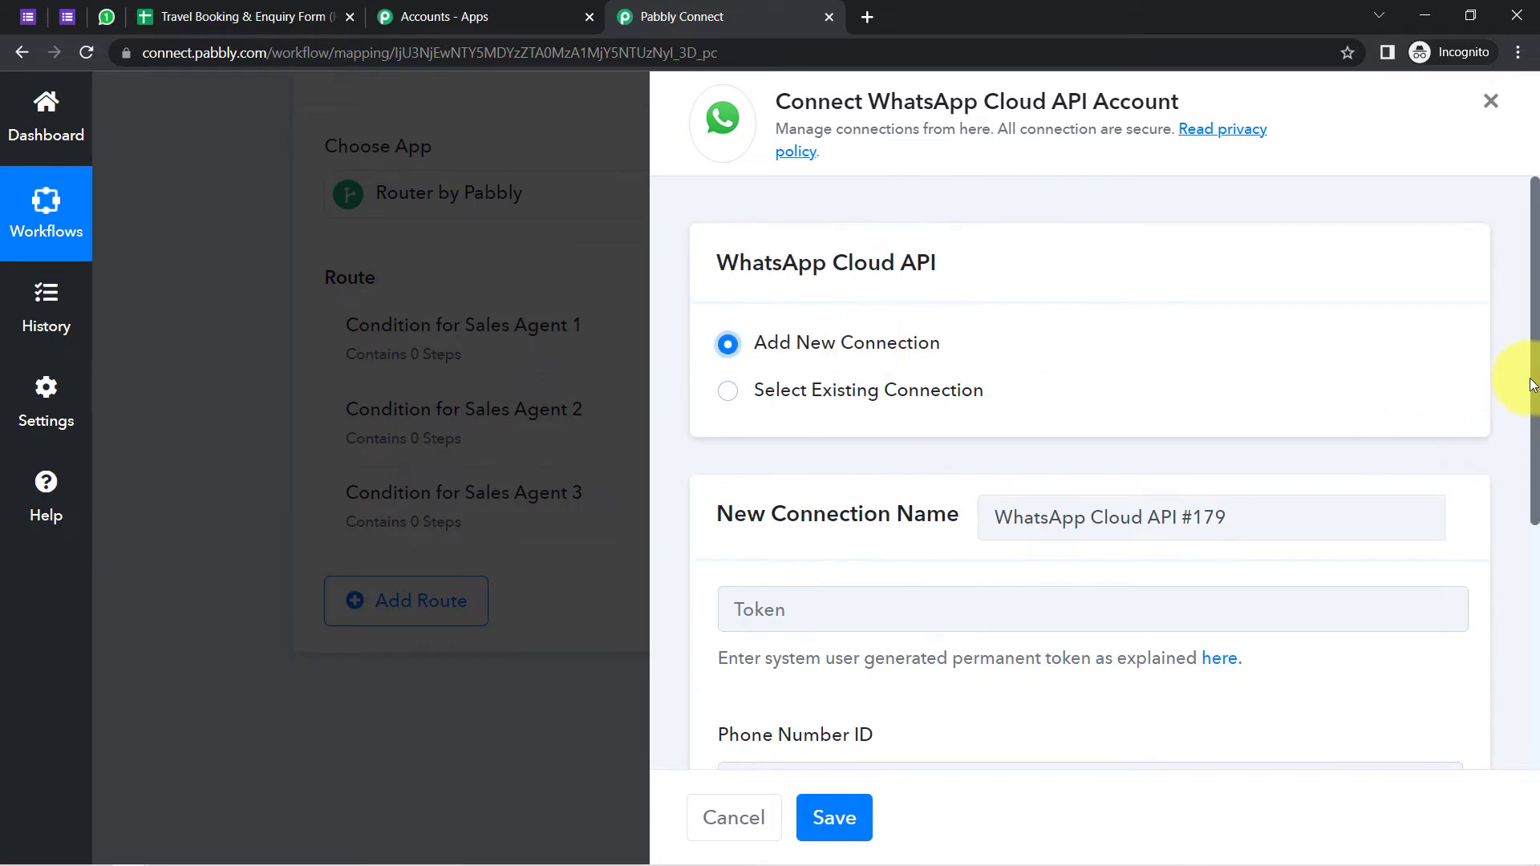
pyautogui.moveTo(1532, 381); pyautogui.dragTo(1533, 530)
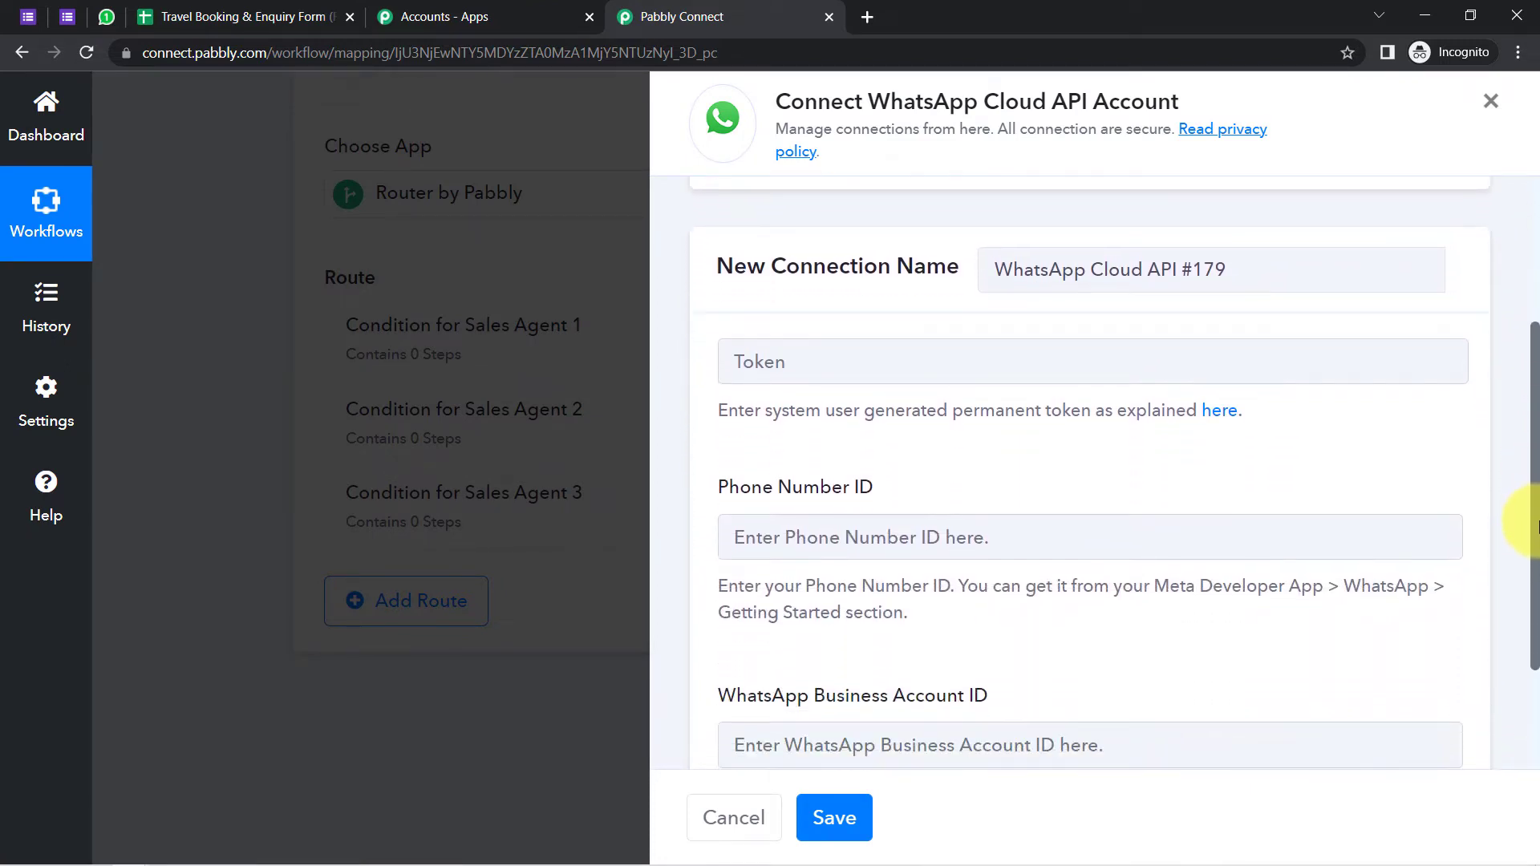
pyautogui.click(814, 359)
pyautogui.click(794, 540)
pyautogui.click(846, 732)
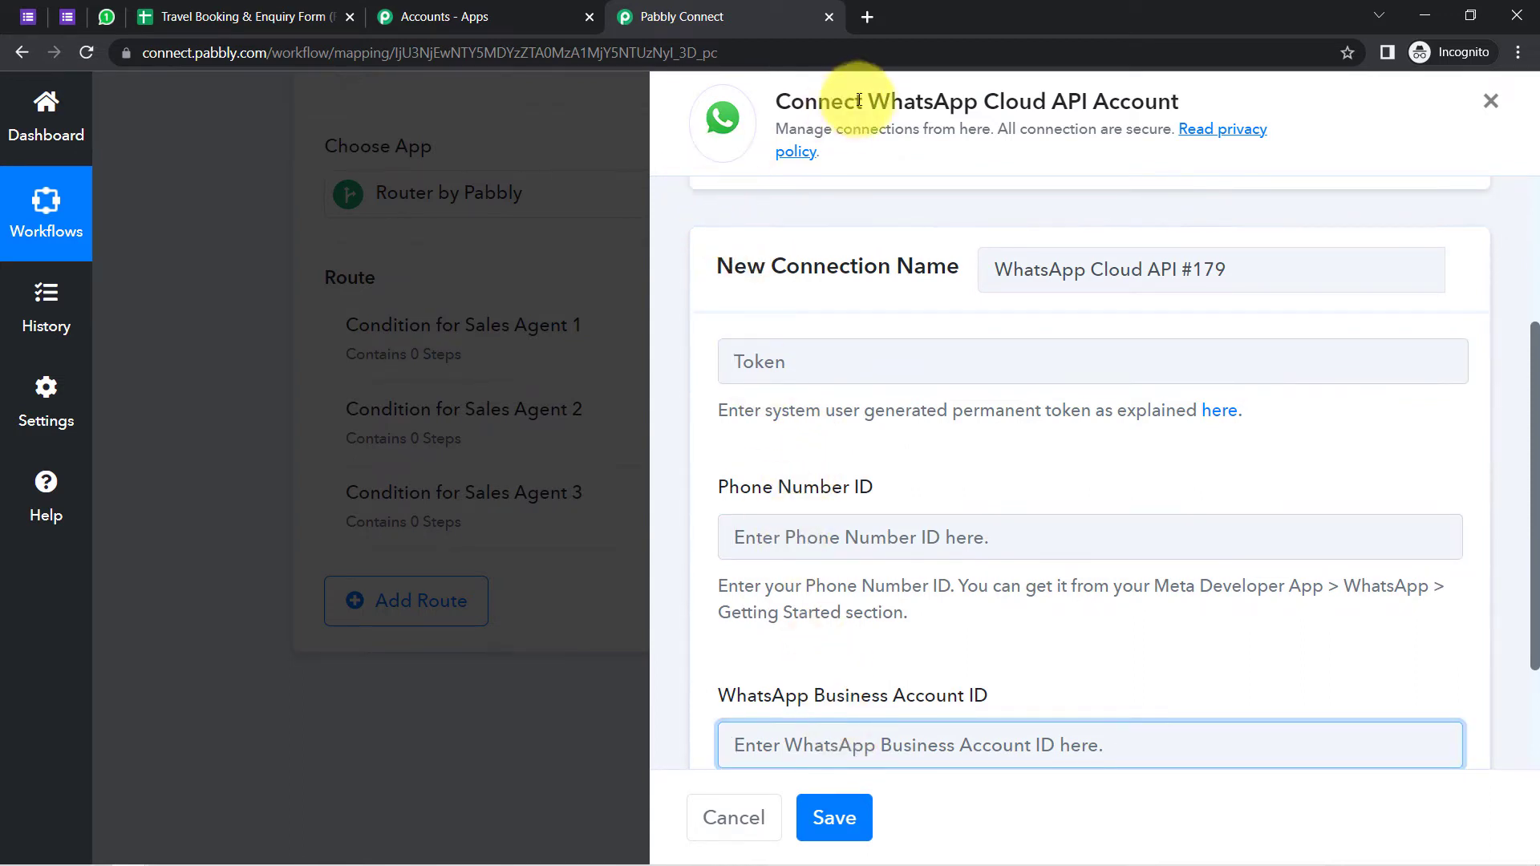
pyautogui.moveTo(791, 101); pyautogui.dragTo(1131, 117)
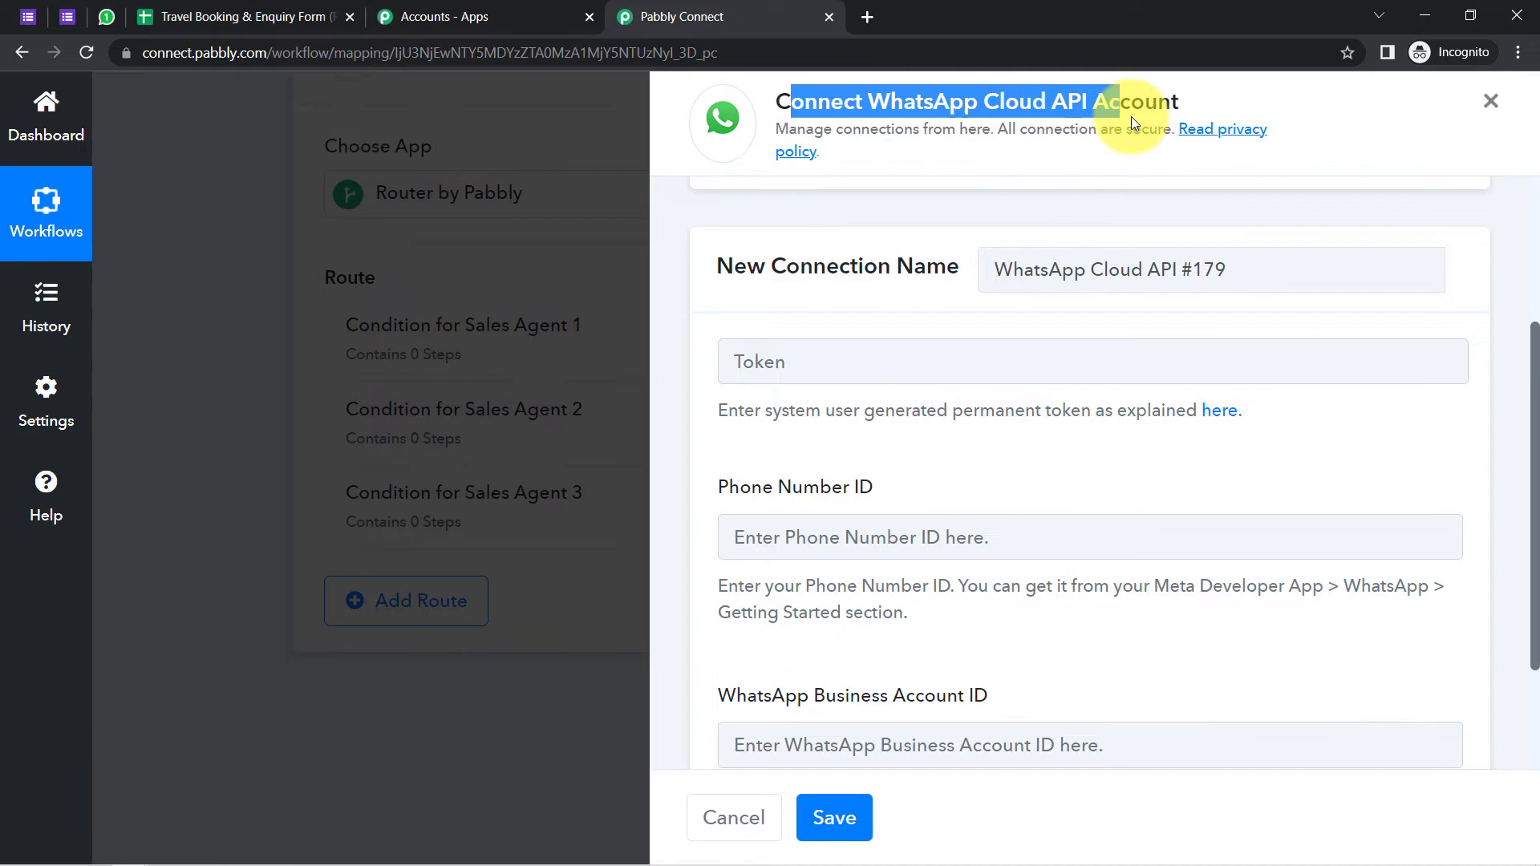
# Open developers.facebook.com in a new browser tab and go to the list of My Apps
pyautogui.click(866, 18)
pyautogui.write('devel')
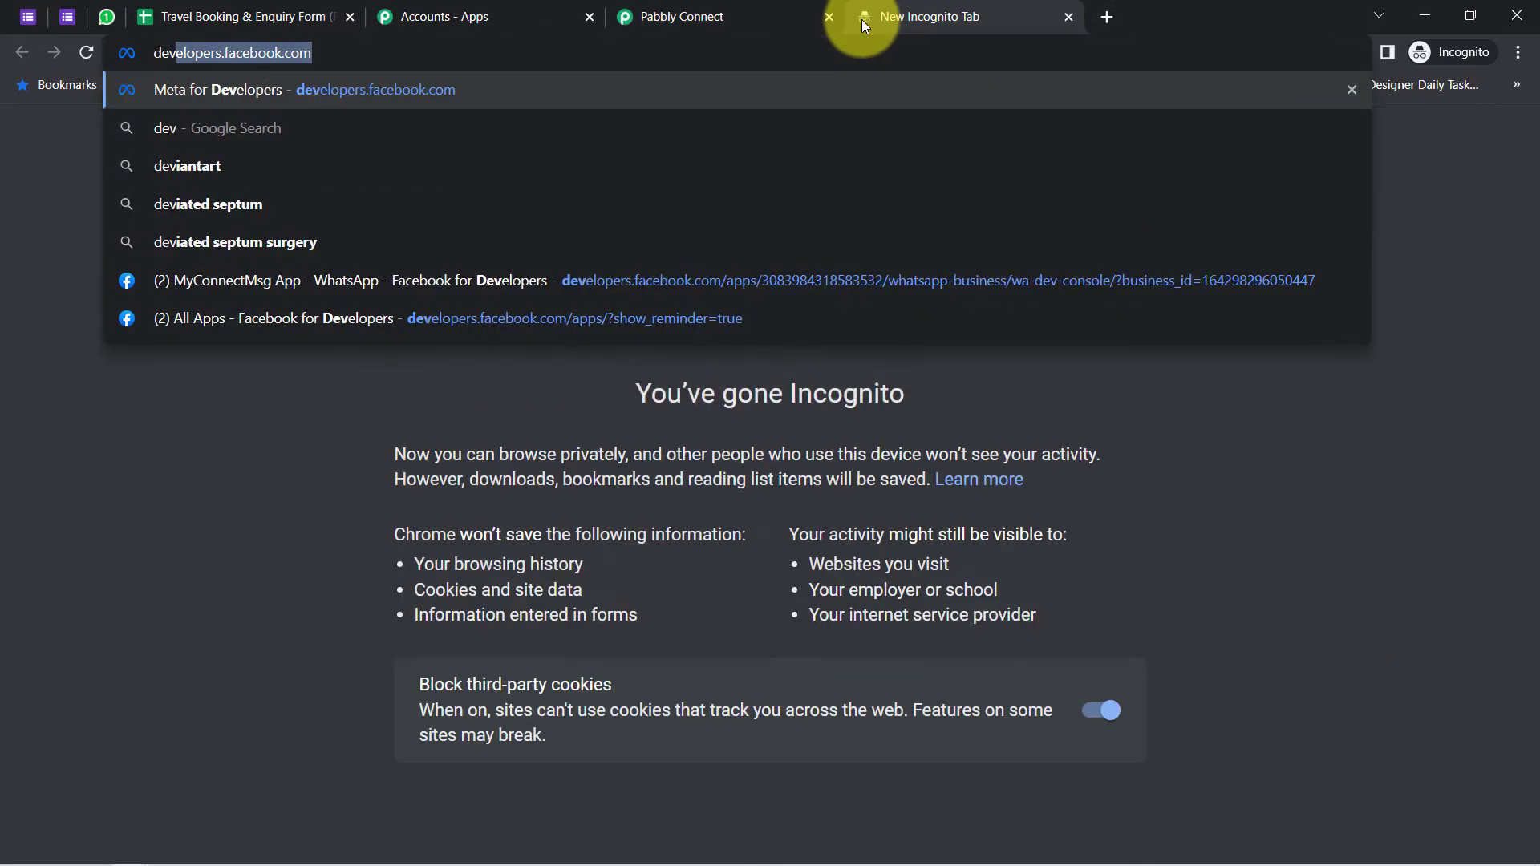
pyautogui.write('opers.')
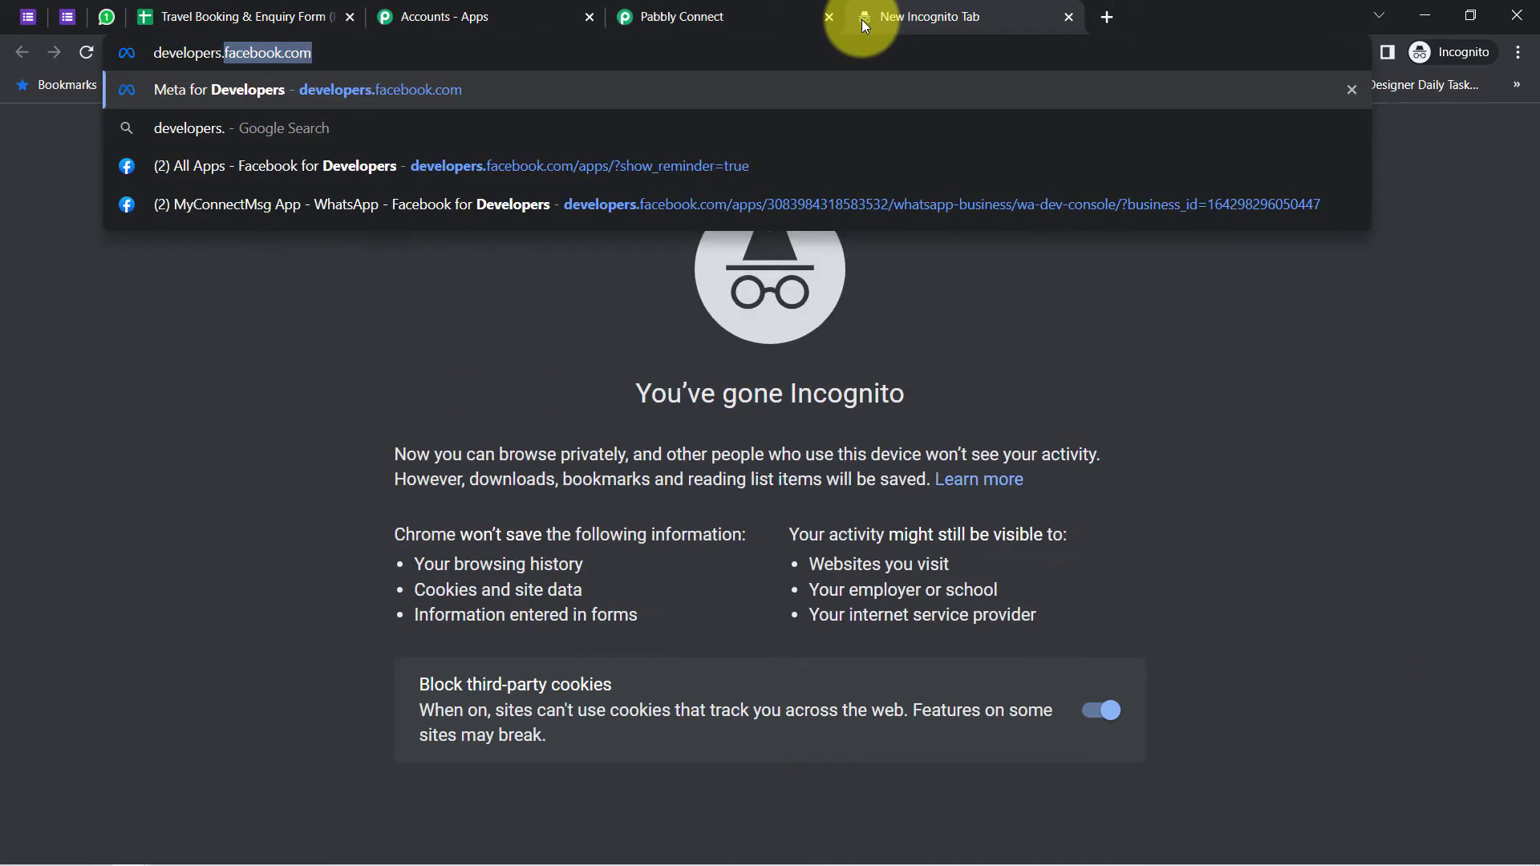
pyautogui.write('facebook')
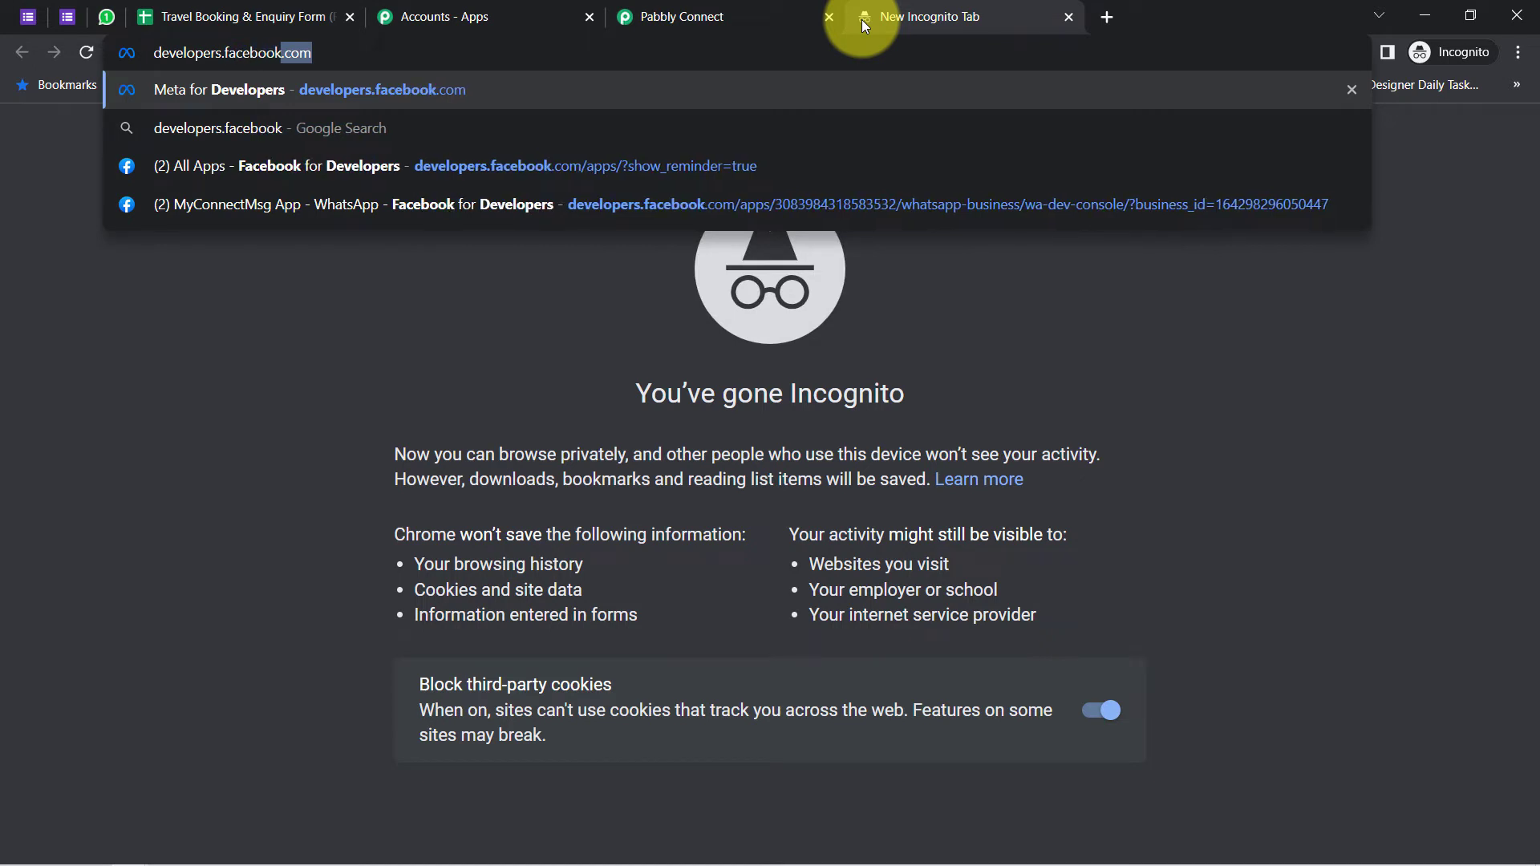
pyautogui.write('.com')
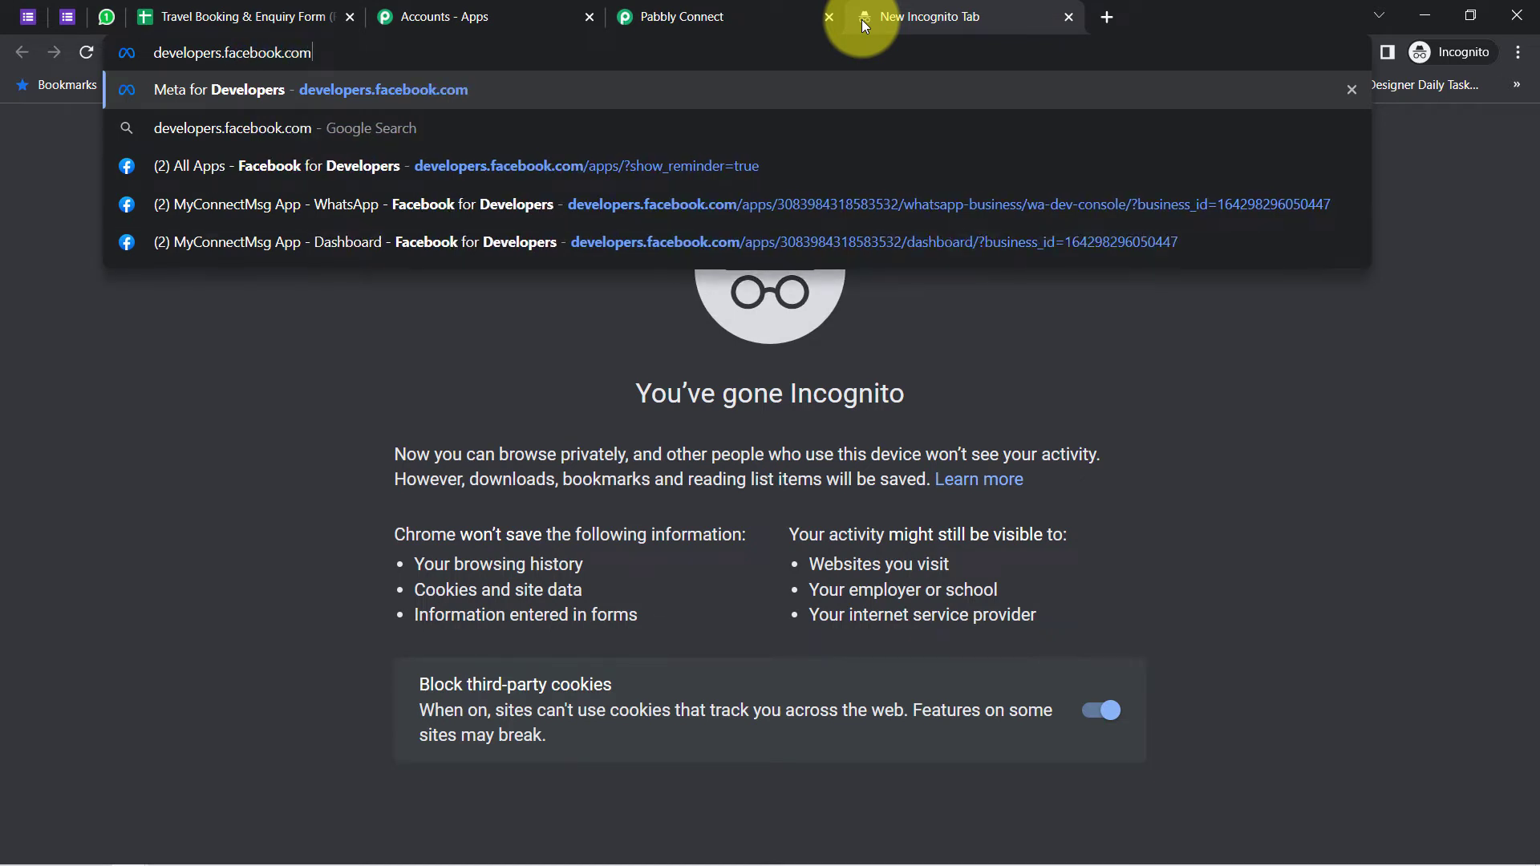
pyautogui.press('Return')
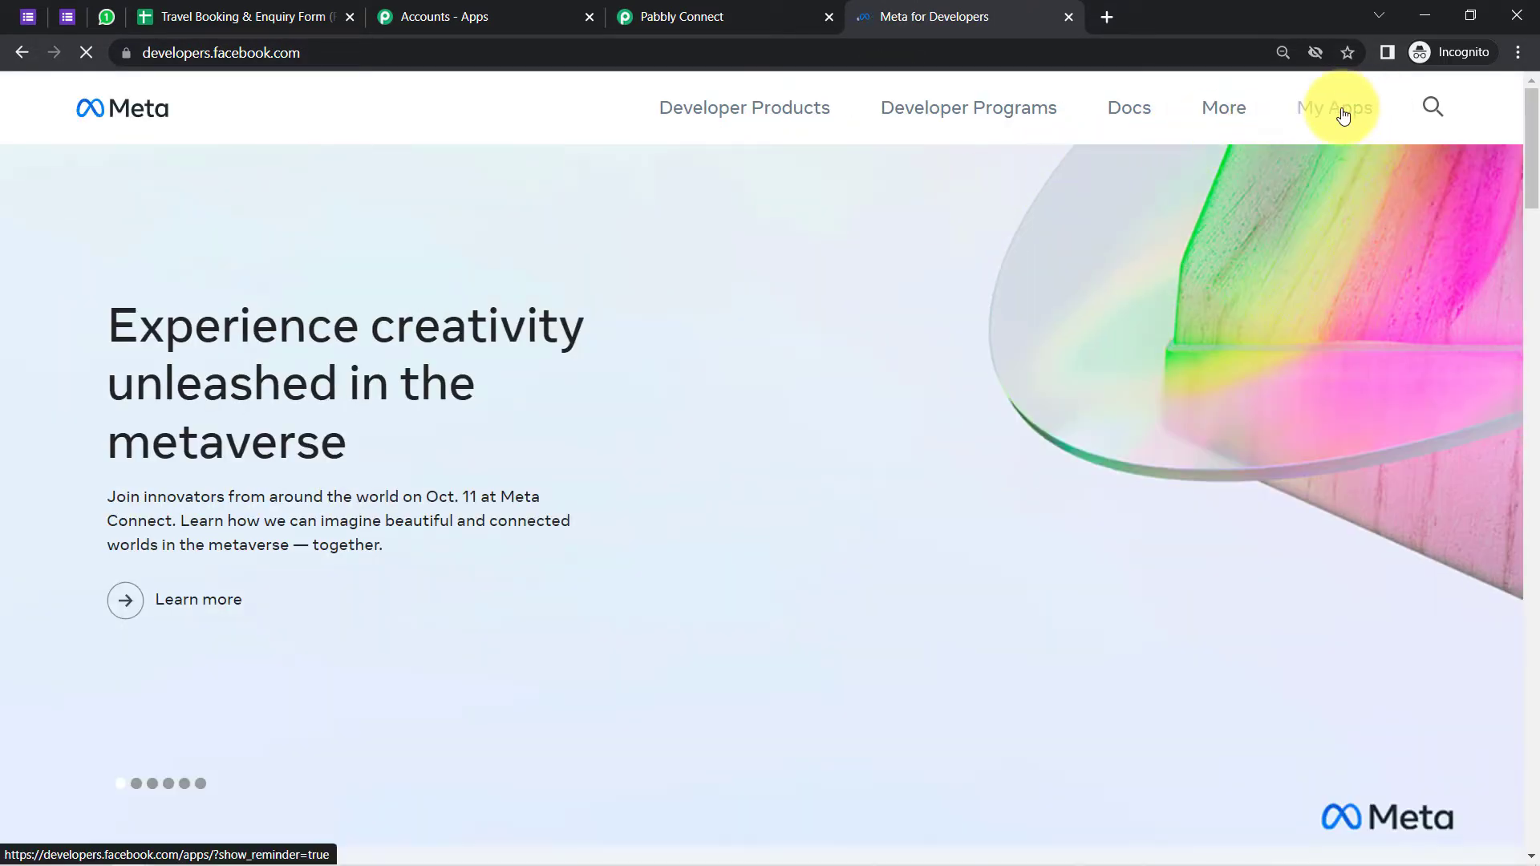
pyautogui.click(1344, 117)
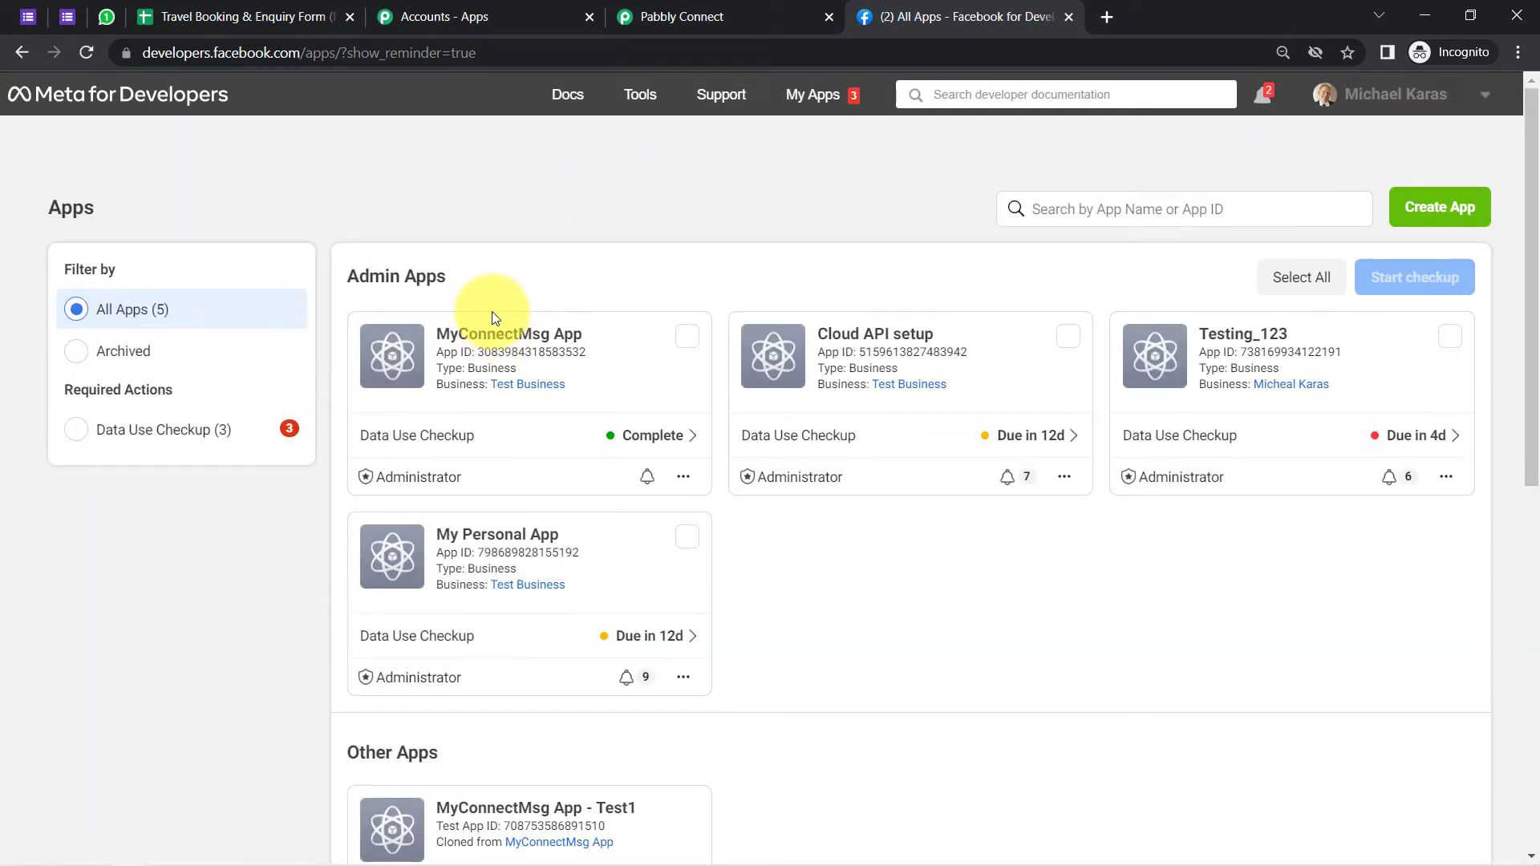
# Examine the Meta developer apps list at a larger page zoom and the permanent token note in Pabbly Connect's connection form
pyautogui.moveTo(240, 53); pyautogui.dragTo(484, 59)
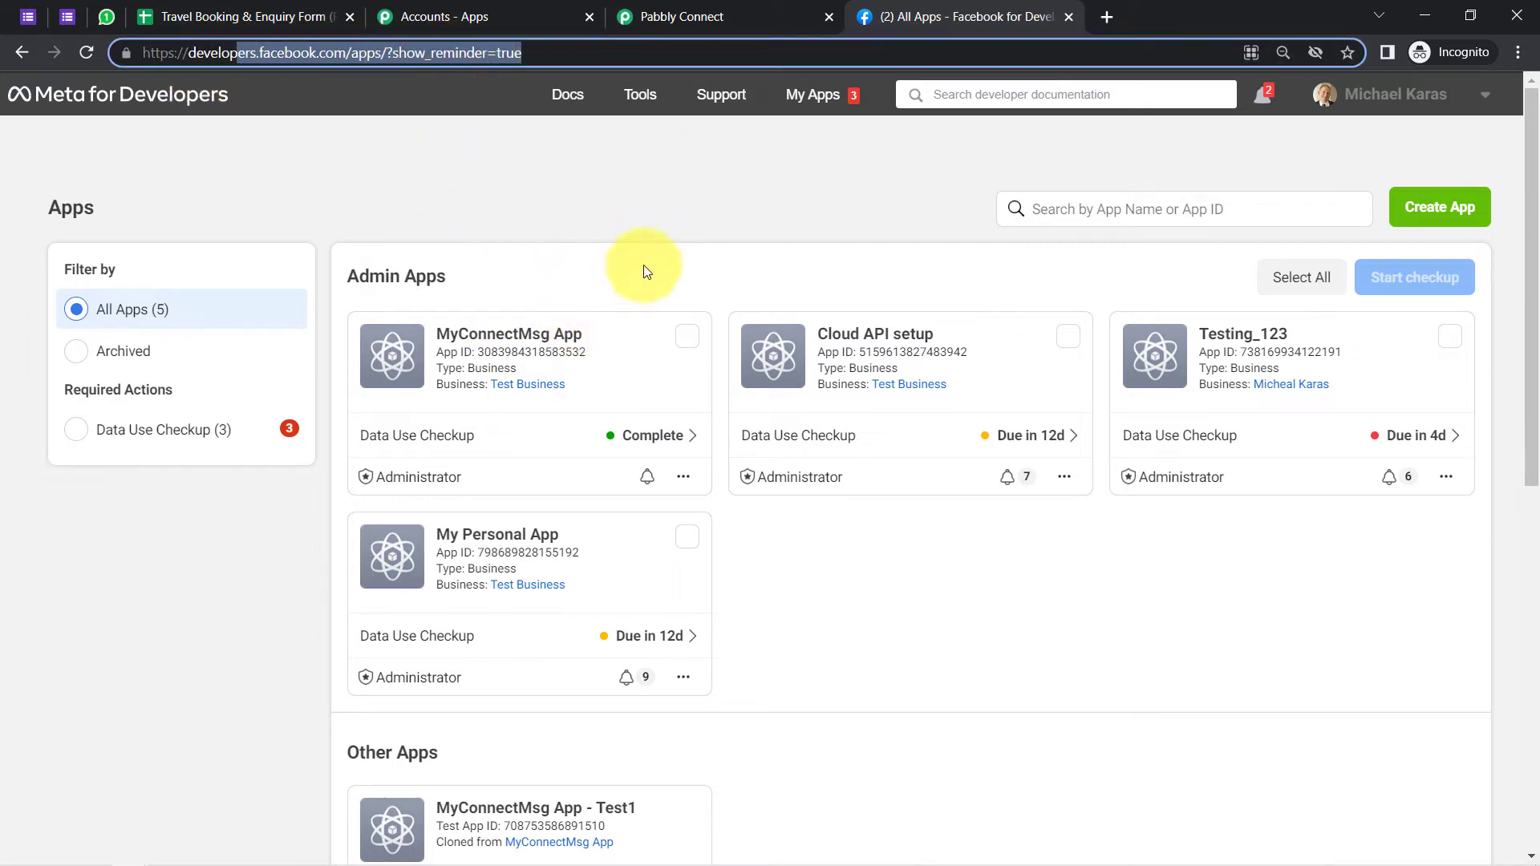
pyautogui.moveTo(1382, 165); pyautogui.dragTo(1453, 252)
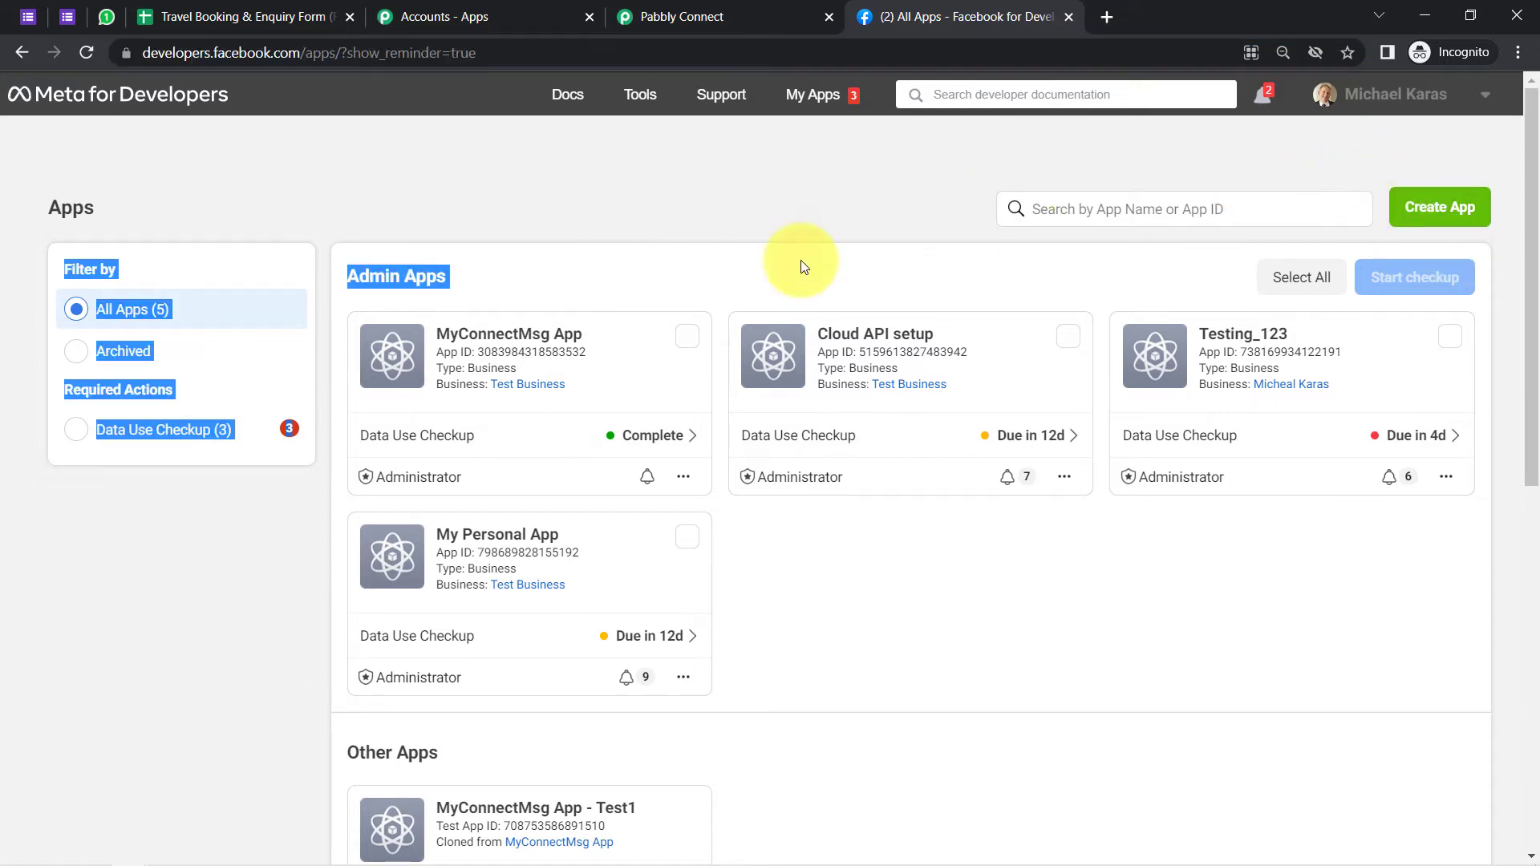
pyautogui.click(600, 244)
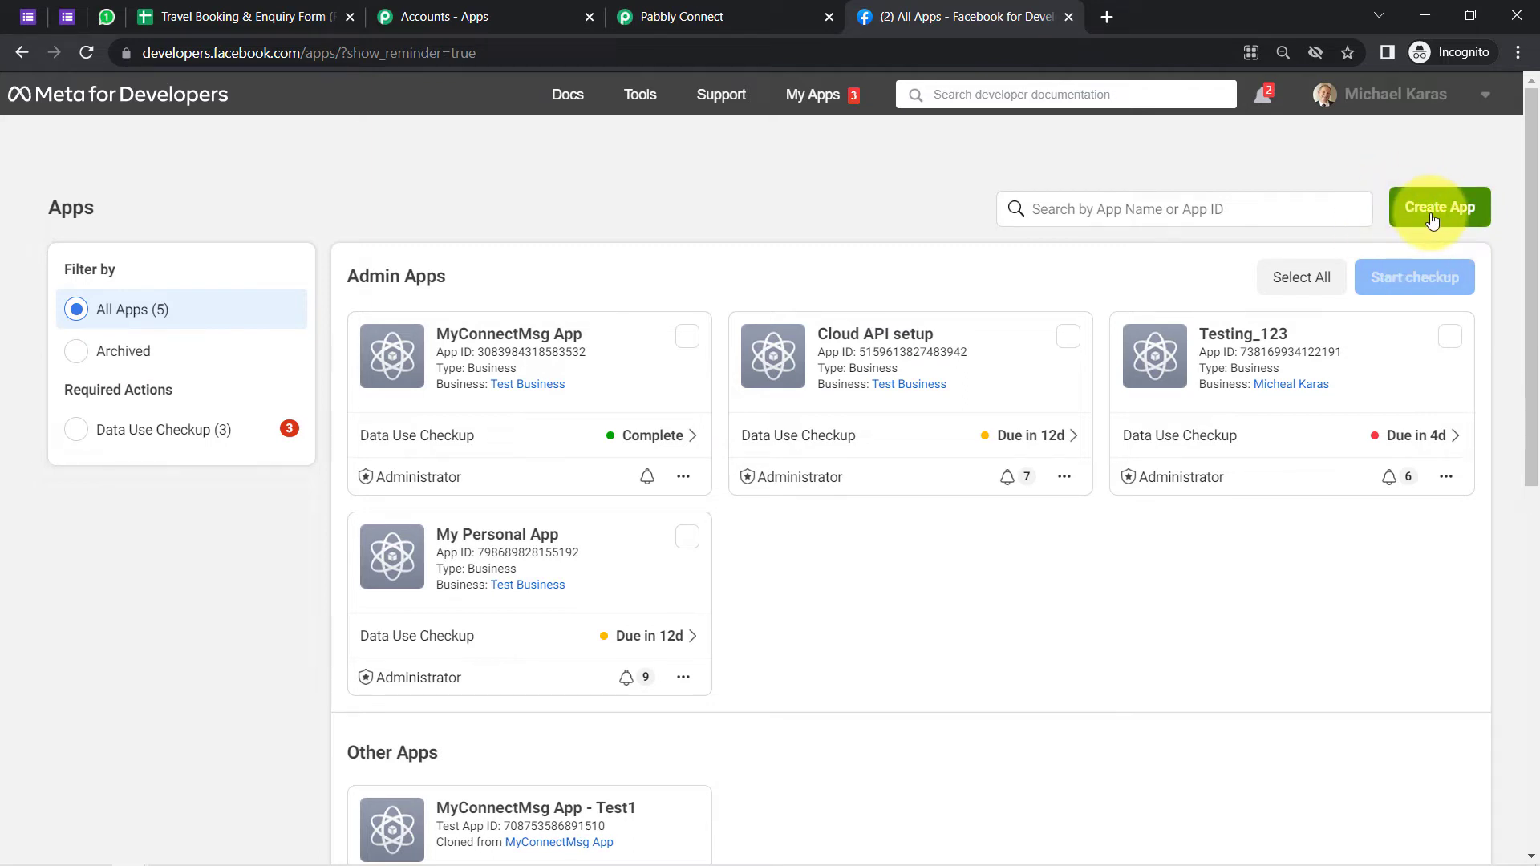
pyautogui.click(481, 337)
pyautogui.click(1519, 53)
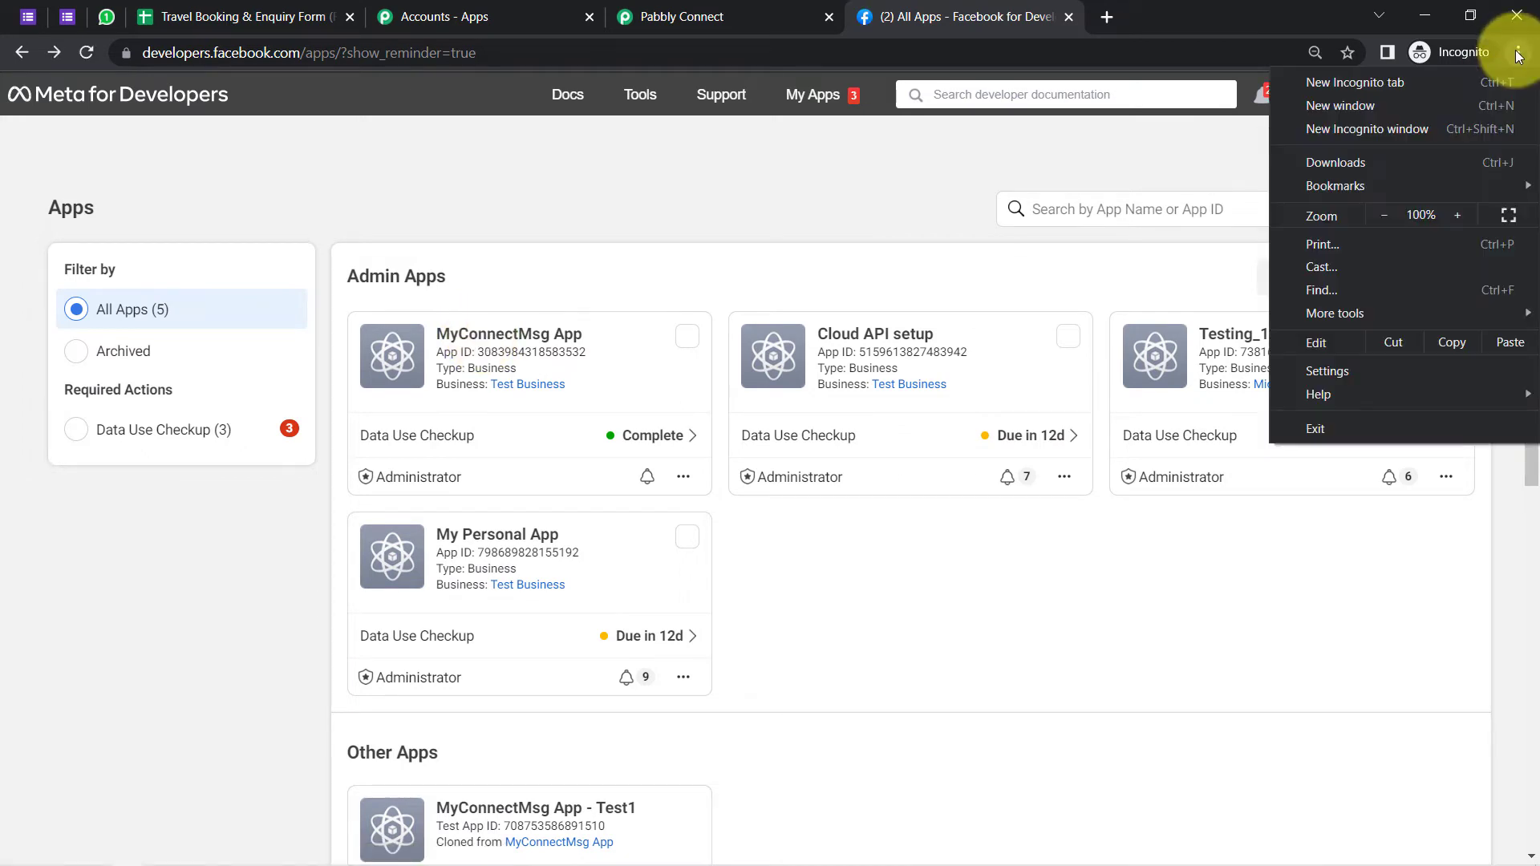
pyautogui.click(1457, 216)
pyautogui.click(829, 285)
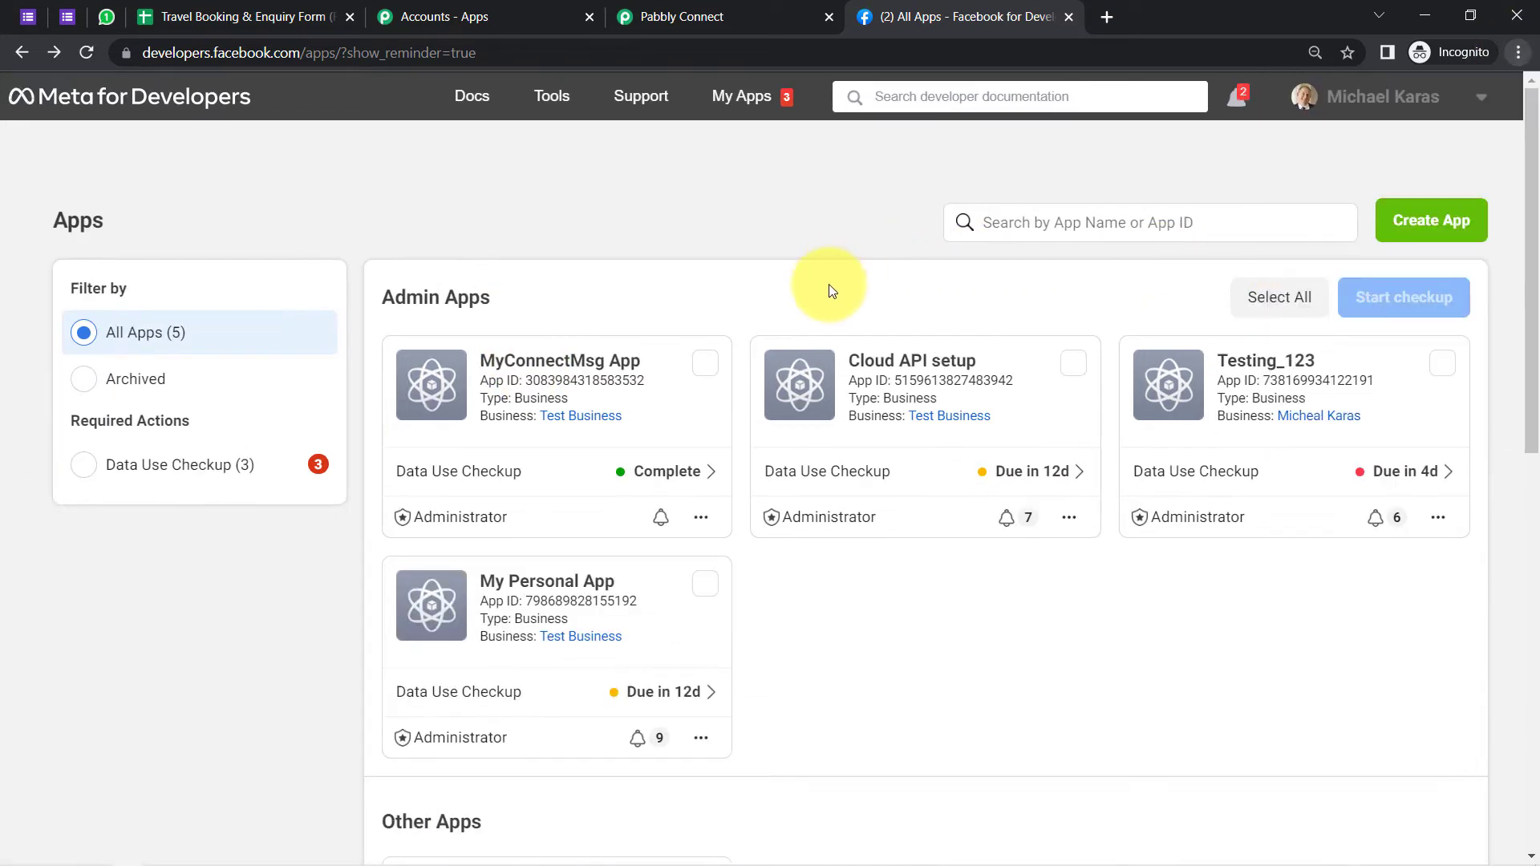
pyautogui.click(645, 21)
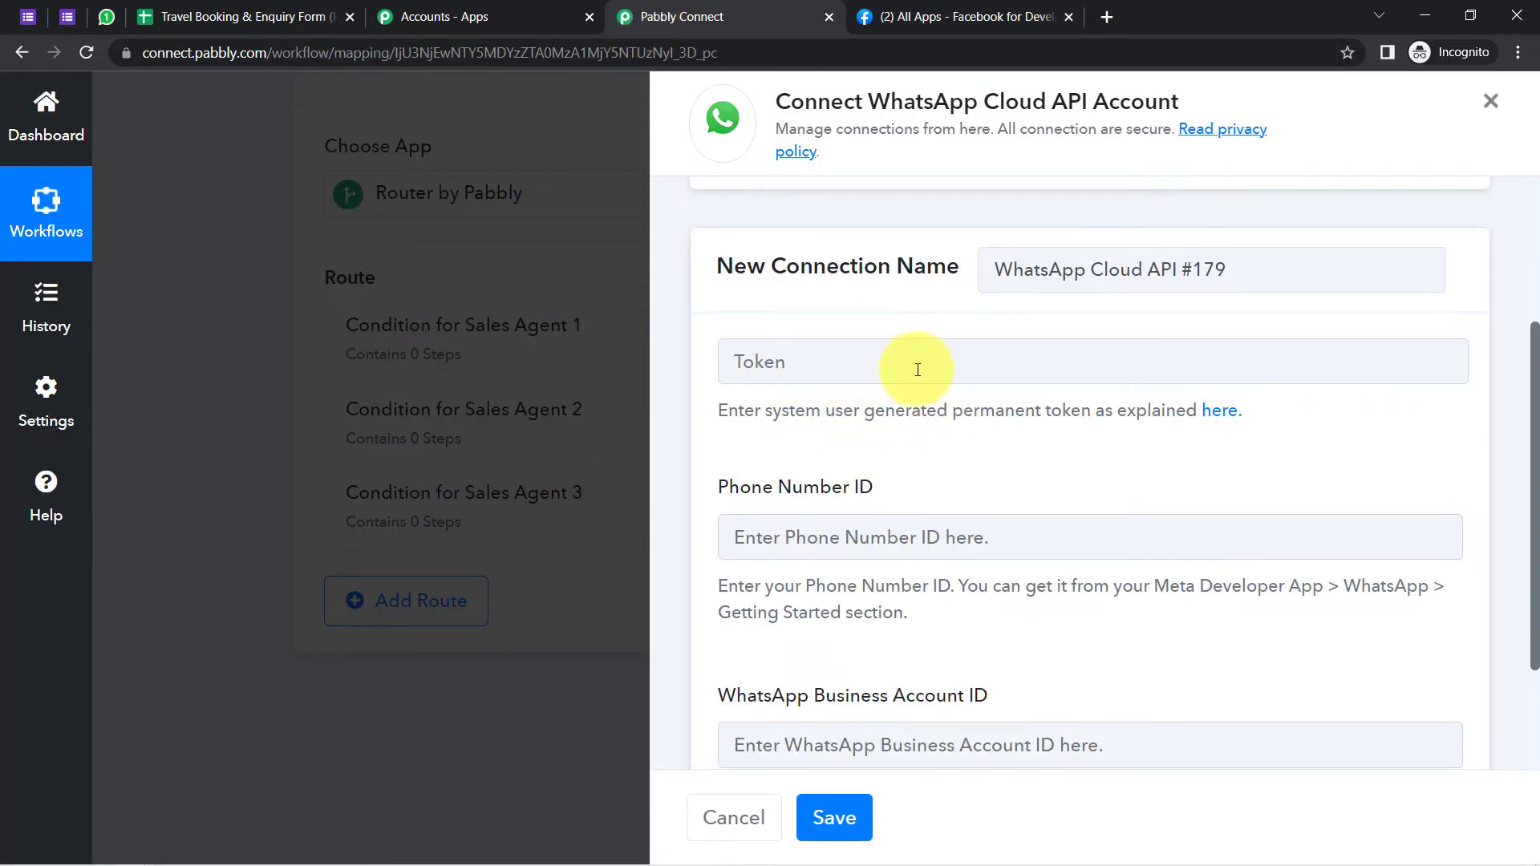
pyautogui.moveTo(885, 409); pyautogui.dragTo(1162, 413)
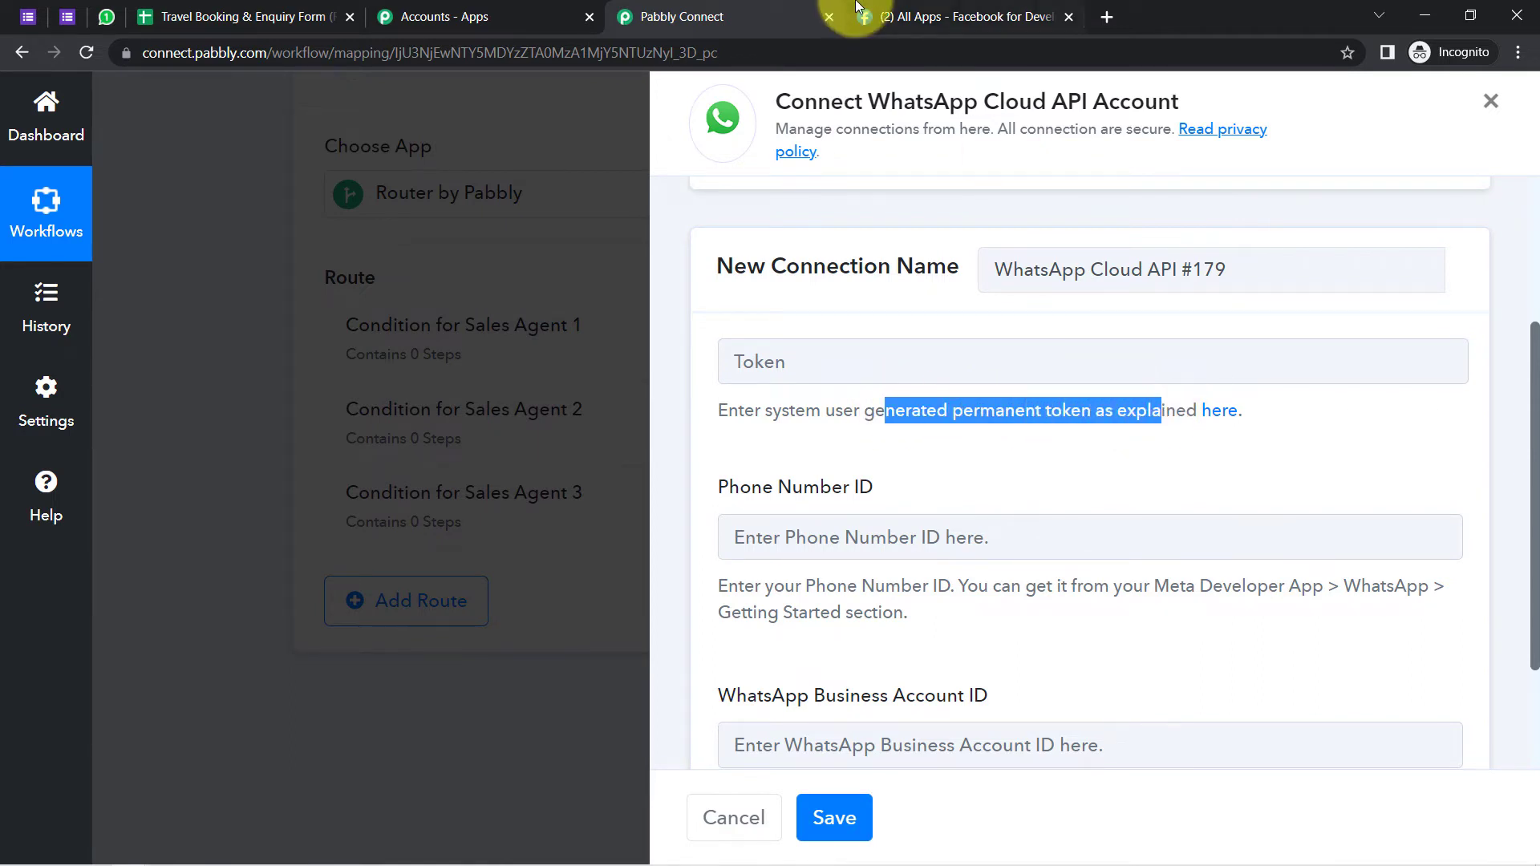
pyautogui.click(928, 8)
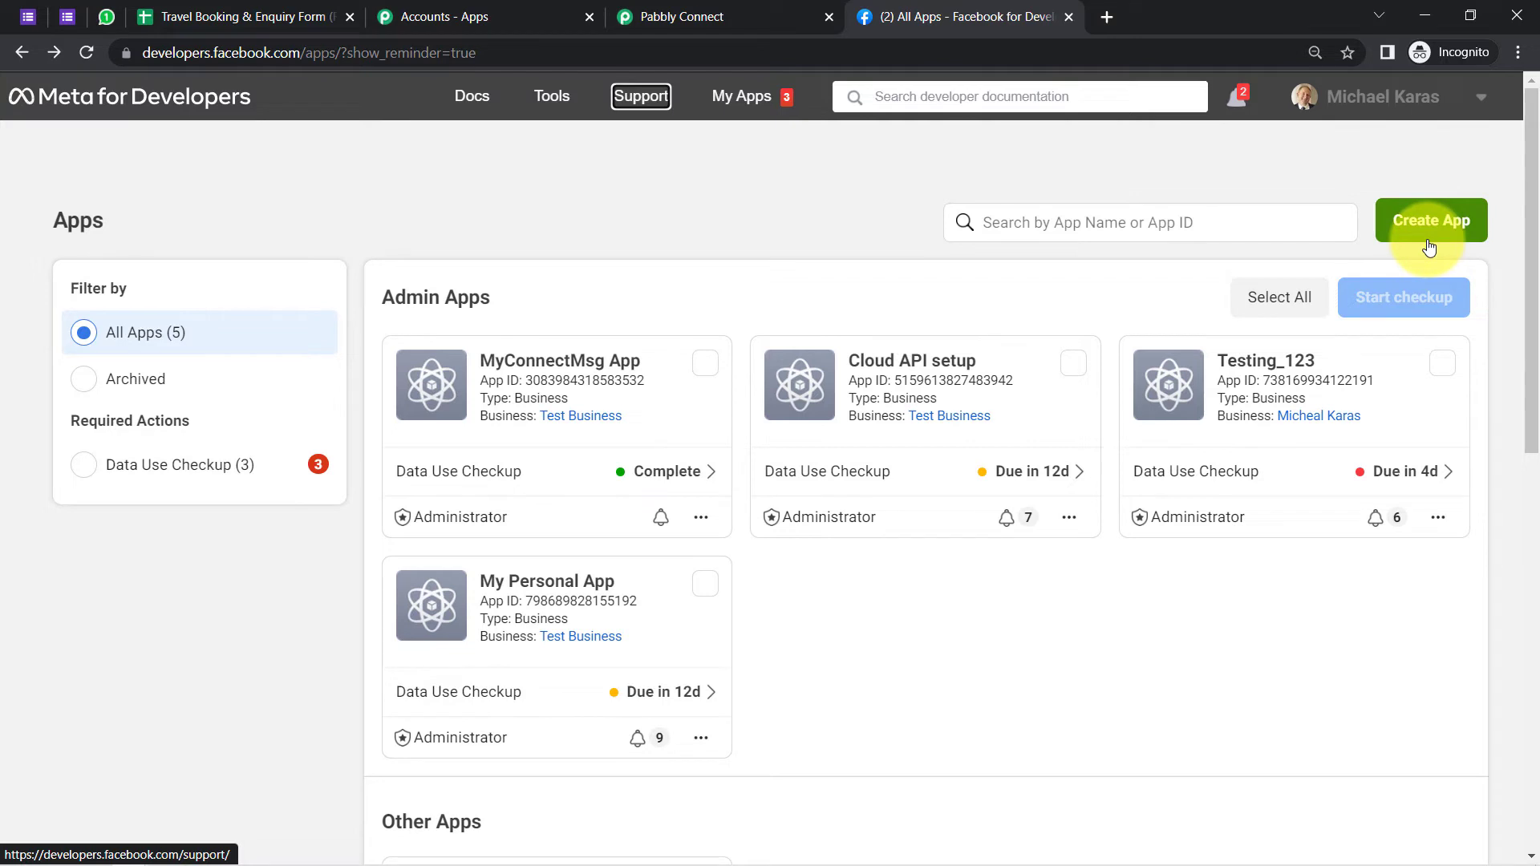
# Open the WhatsApp Getting Started page of MyConnectMsg App in Meta for Developers
pyautogui.click(550, 366)
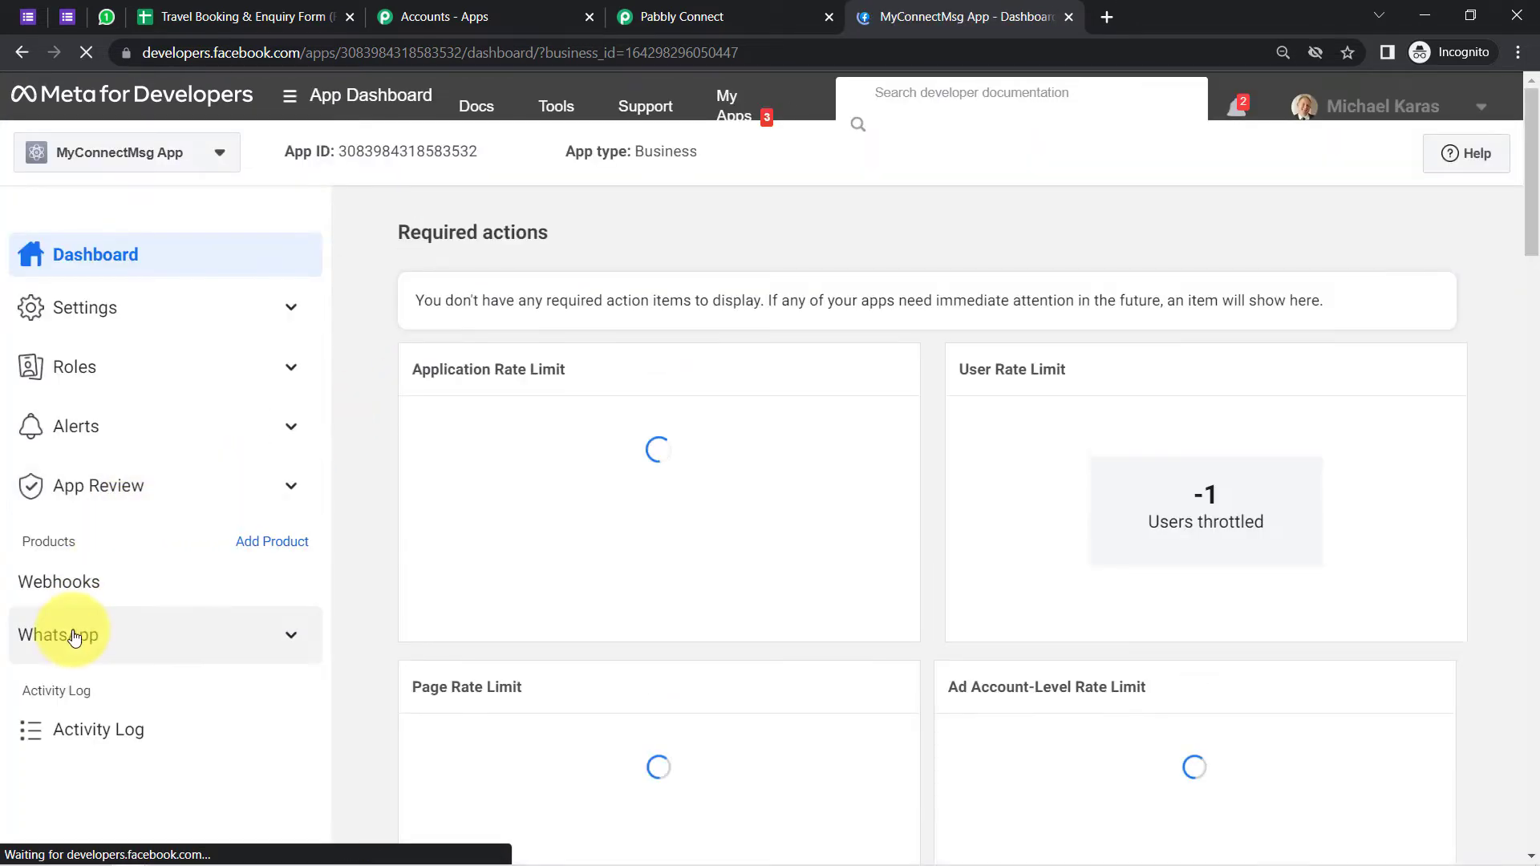
pyautogui.click(78, 637)
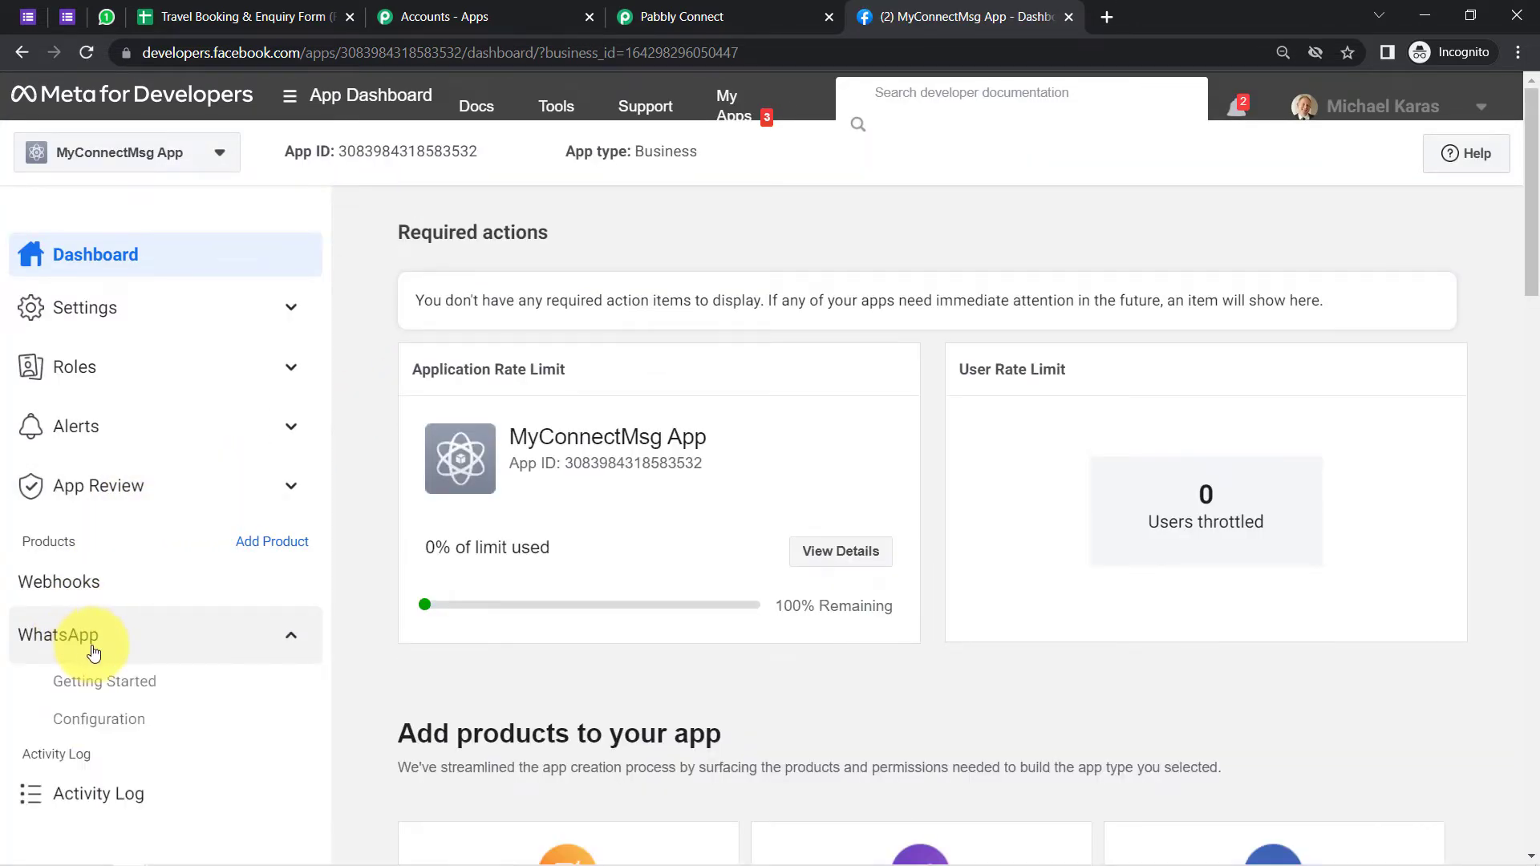
pyautogui.click(96, 680)
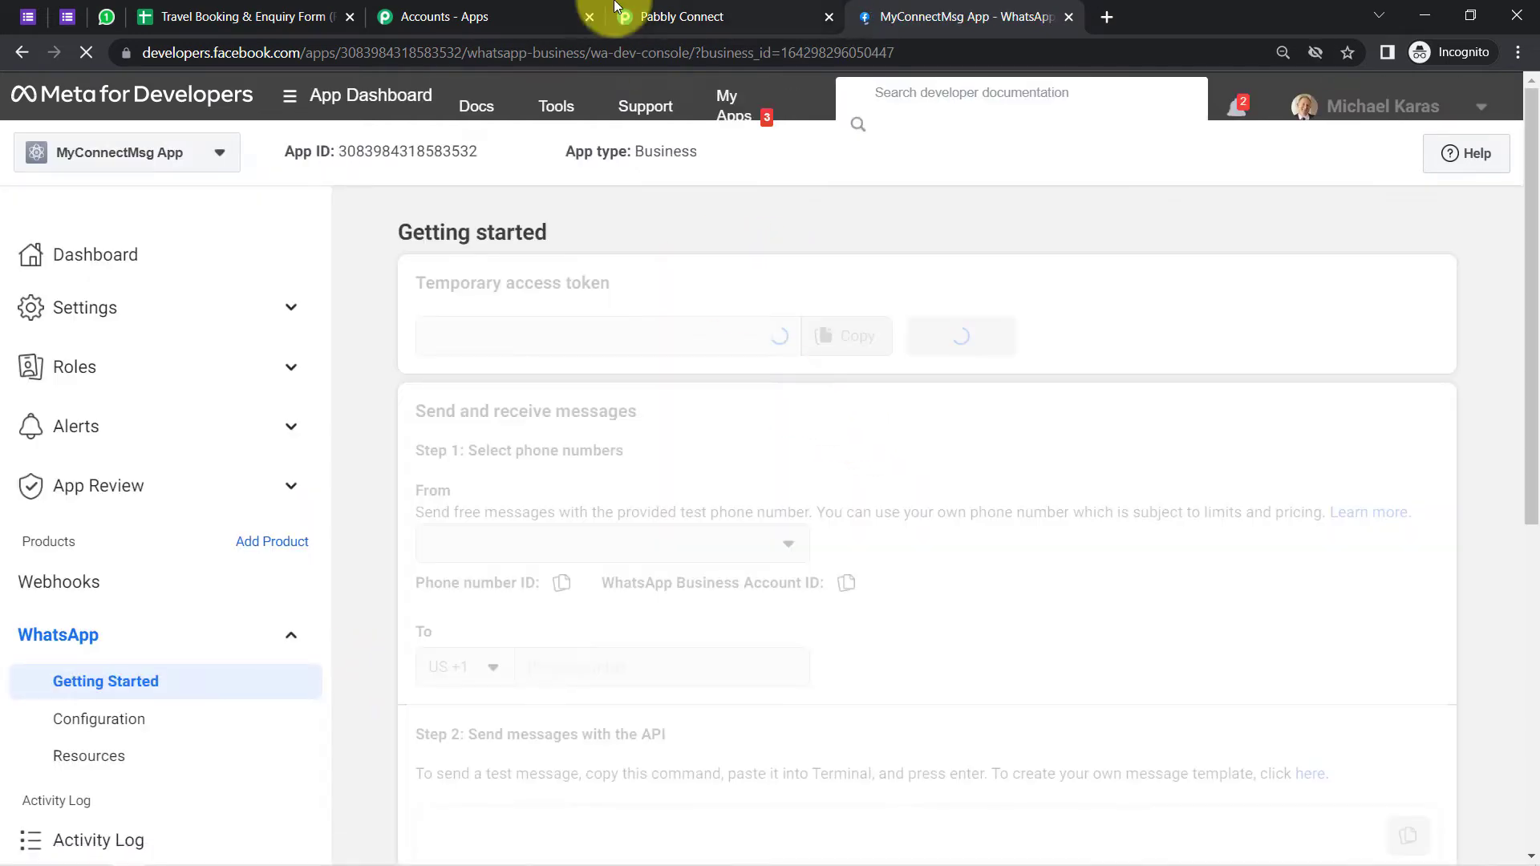
pyautogui.click(683, 15)
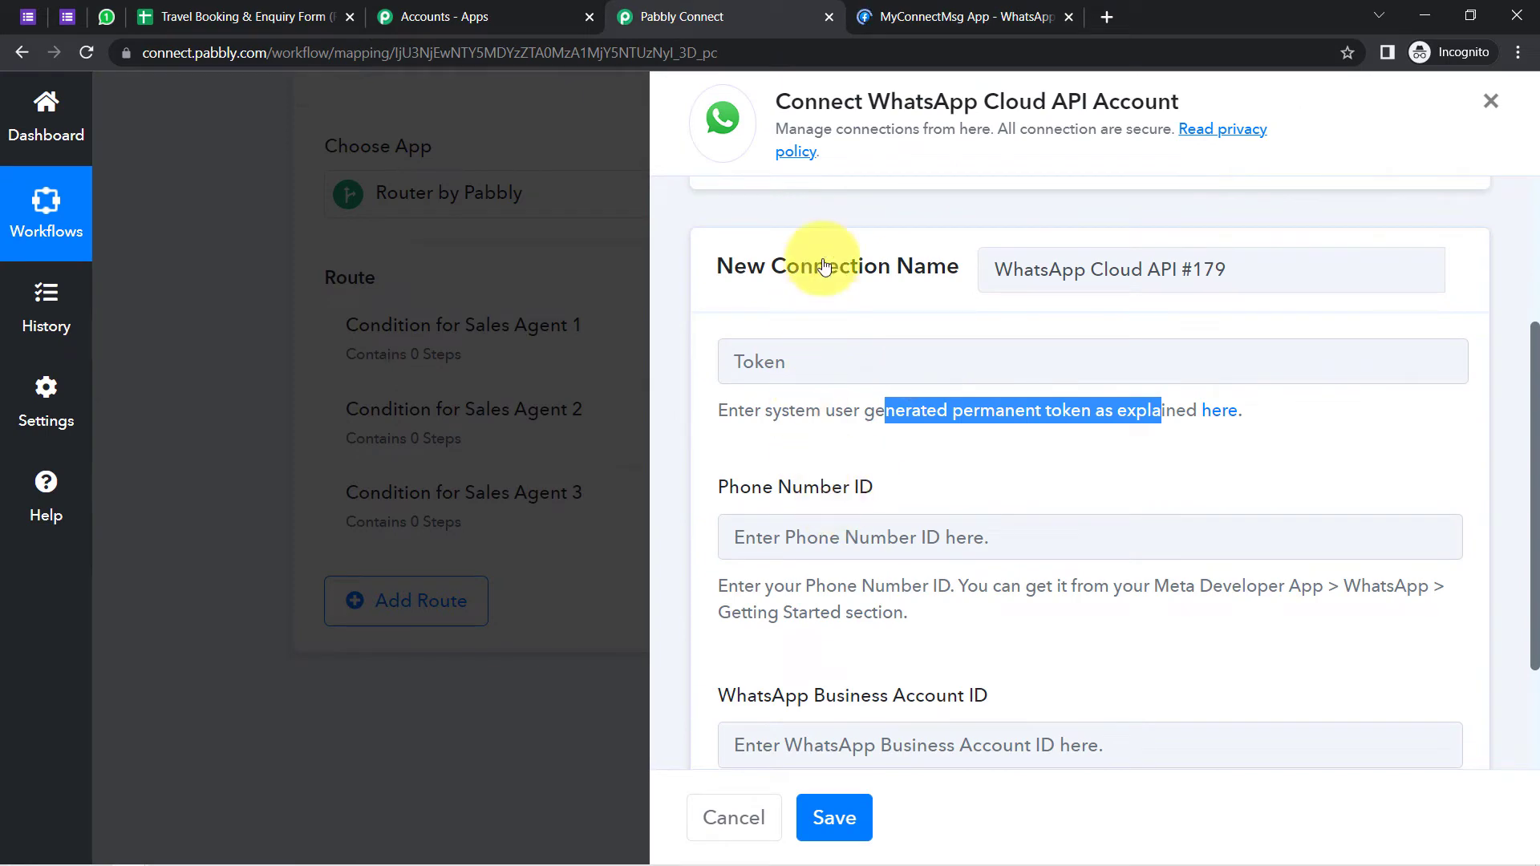
pyautogui.click(935, 14)
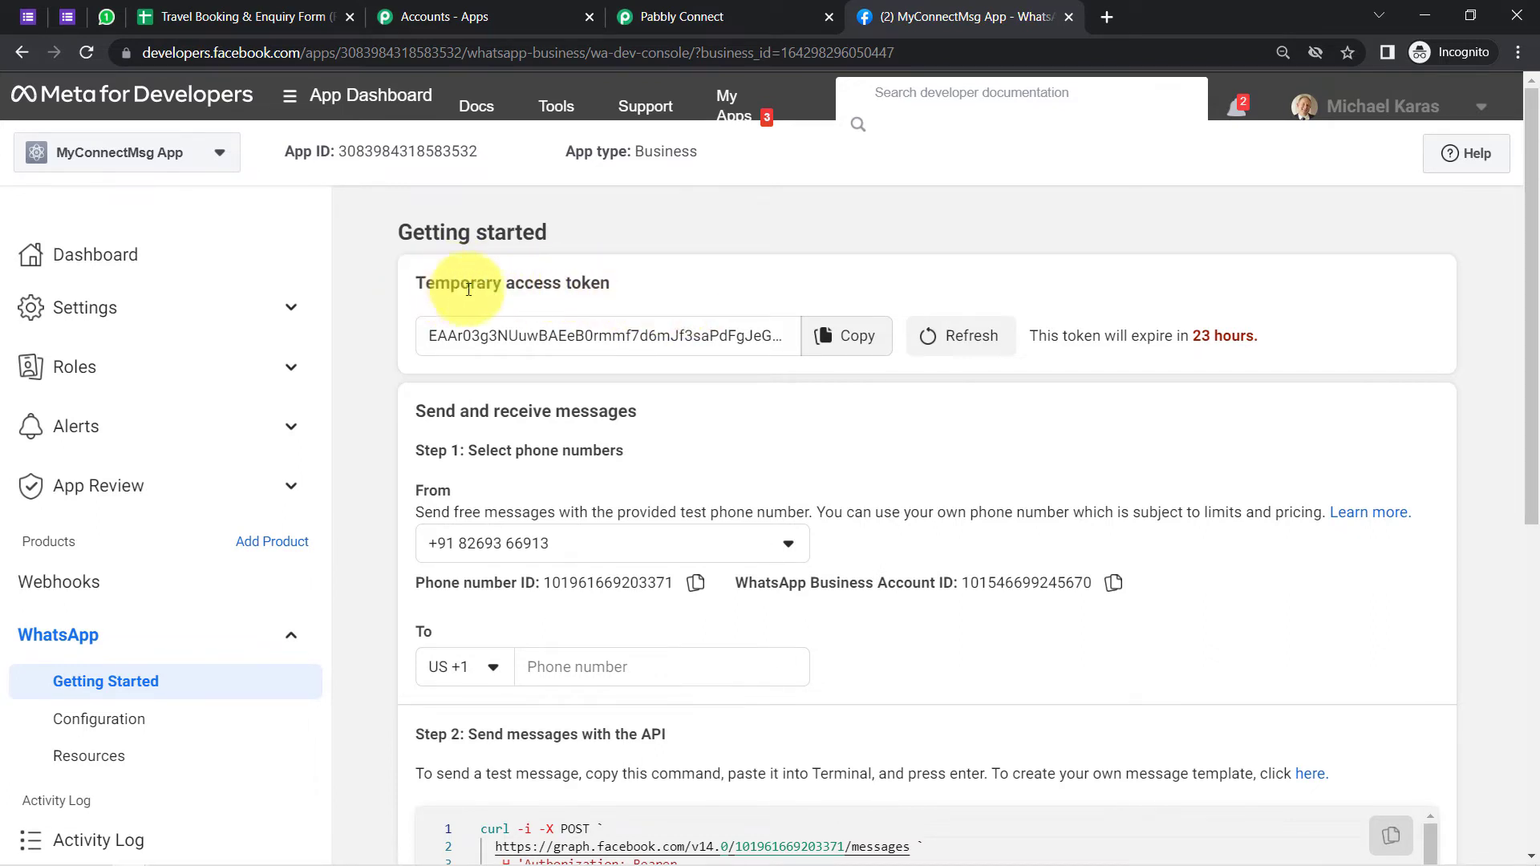
# Copy the temporary access token from the Meta Getting Started page into the Token field of the Pabbly Connect connection form
pyautogui.moveTo(415, 285); pyautogui.dragTo(618, 299)
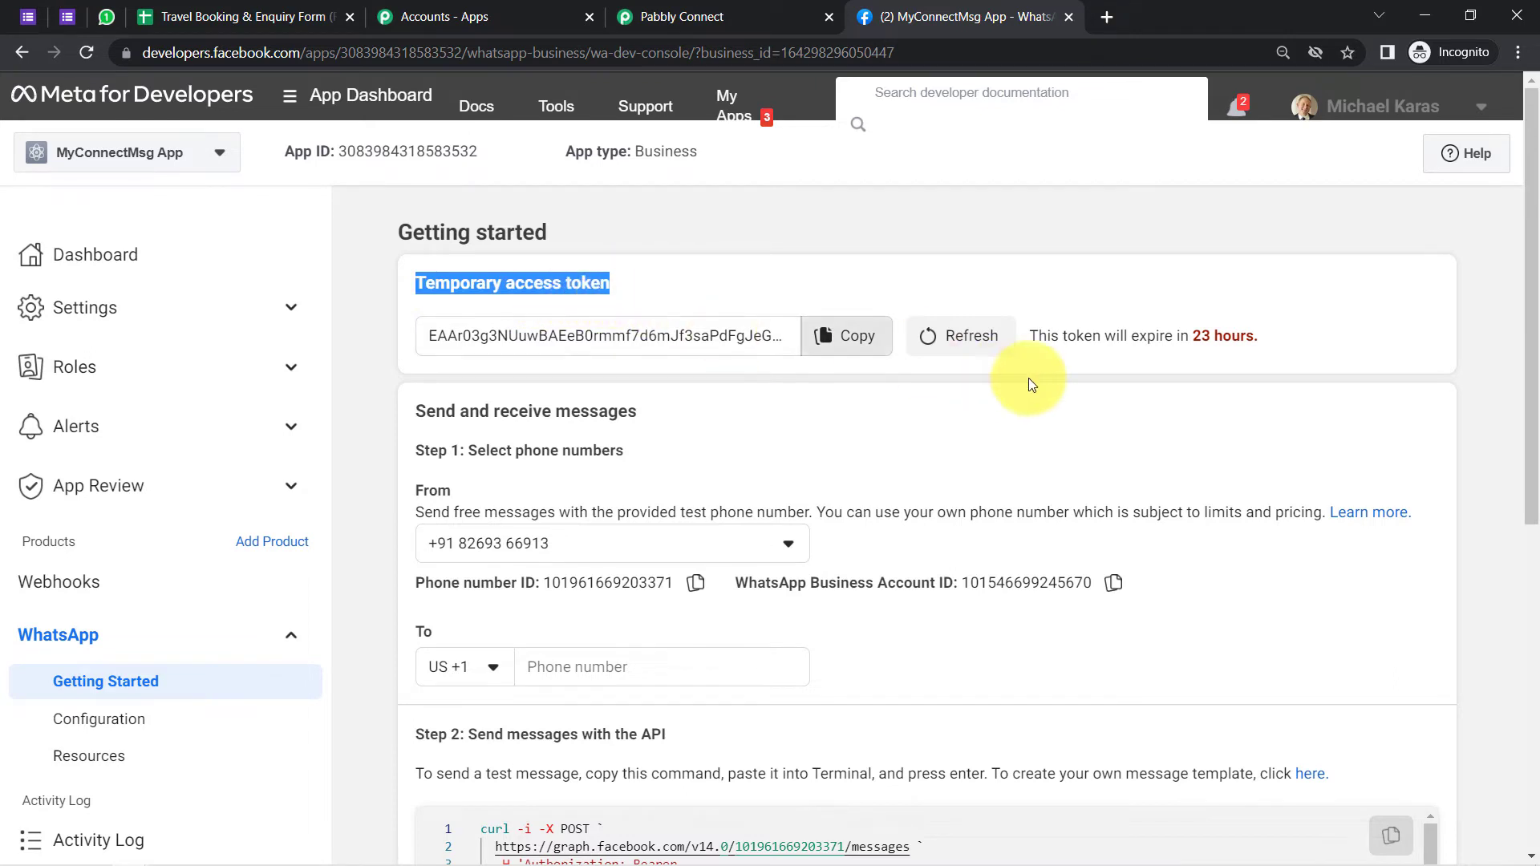
pyautogui.moveTo(1132, 337); pyautogui.dragTo(1252, 340)
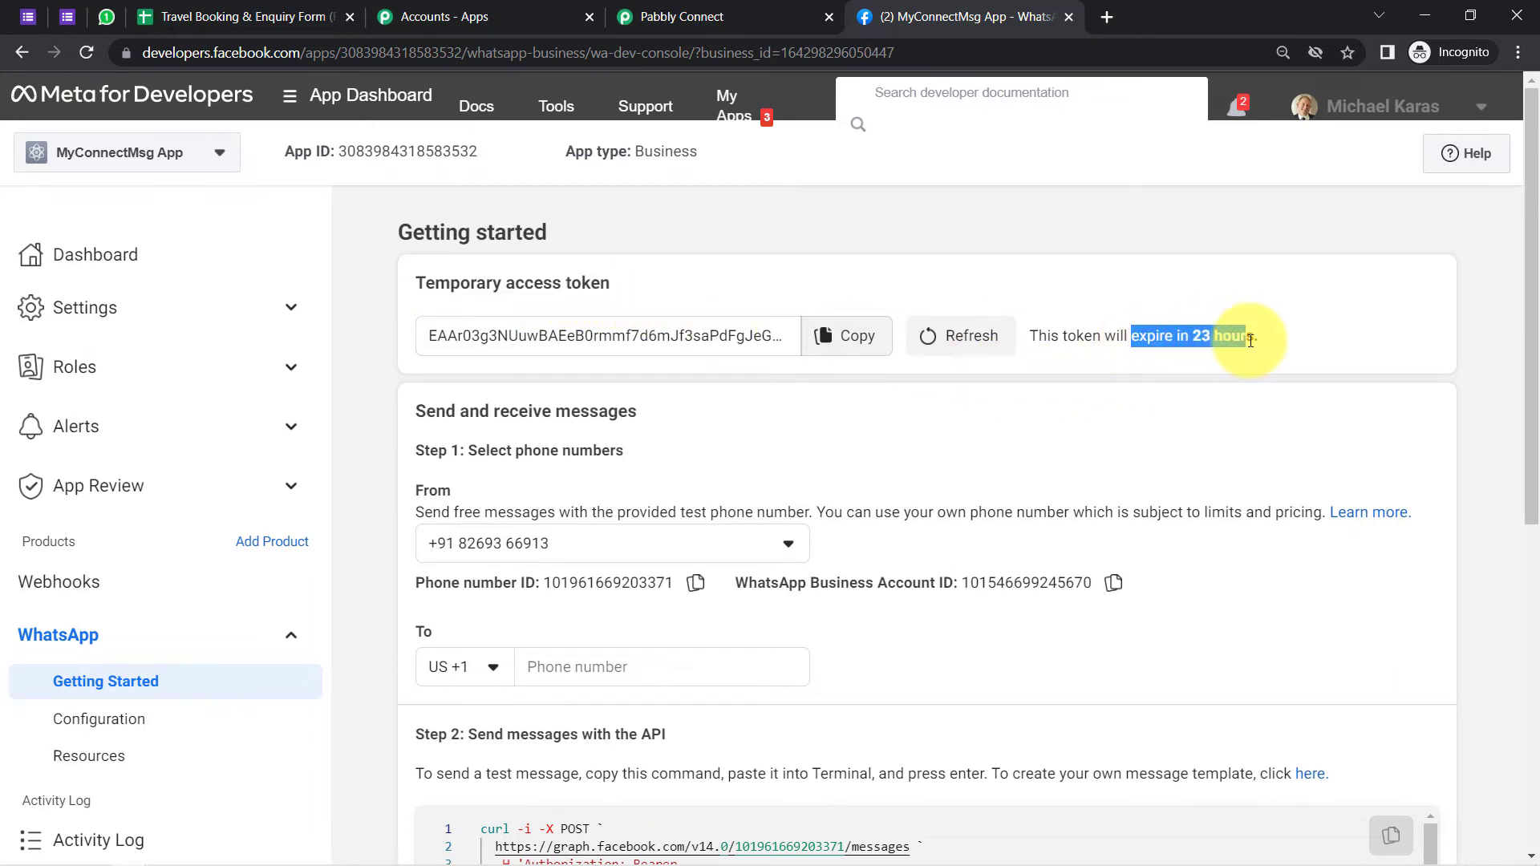
pyautogui.click(860, 337)
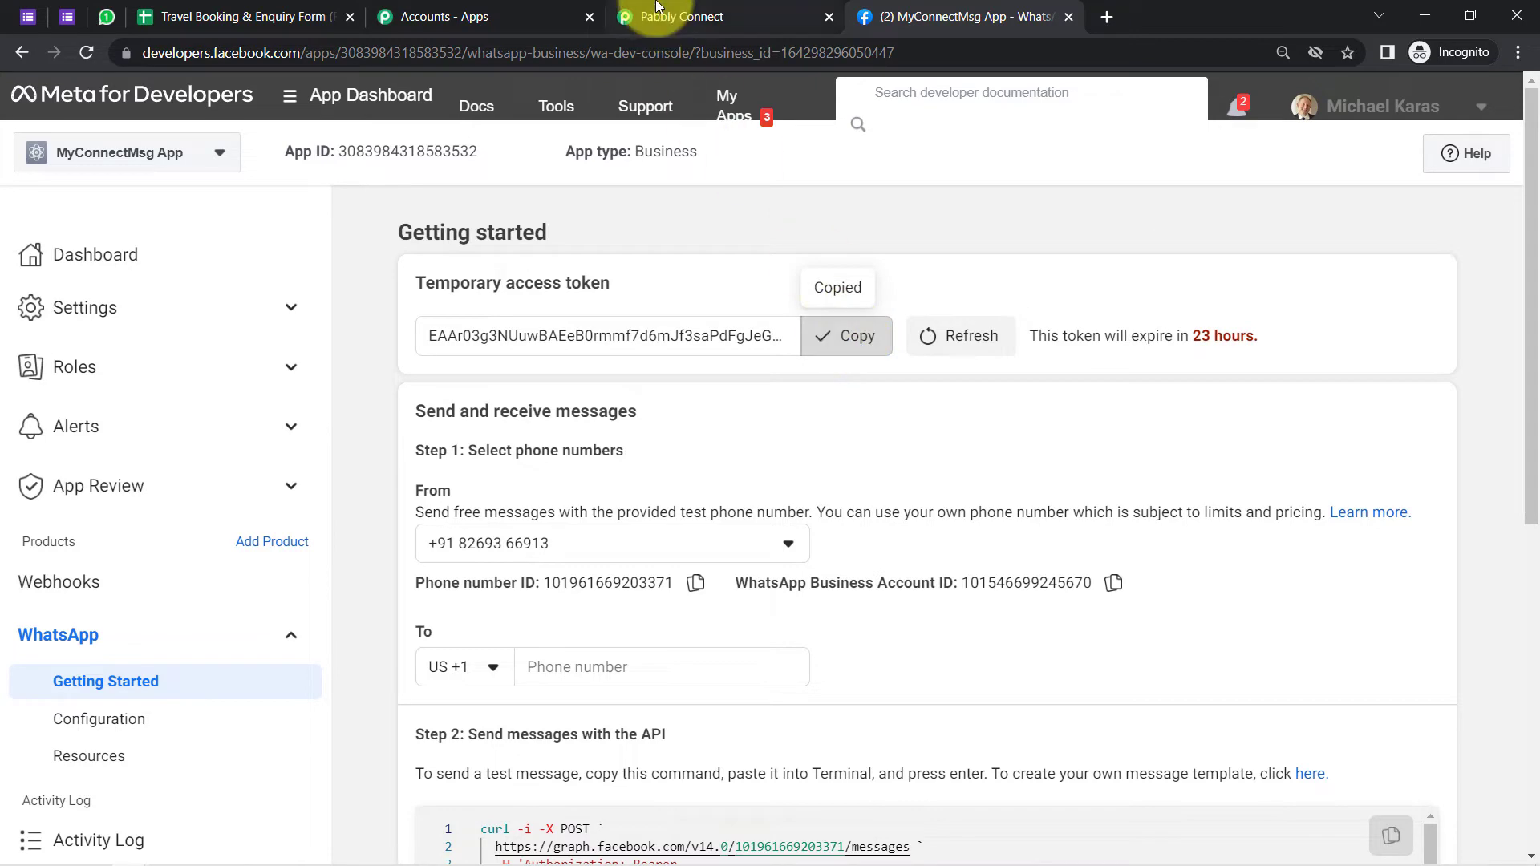
pyautogui.click(682, 16)
pyautogui.click(802, 374)
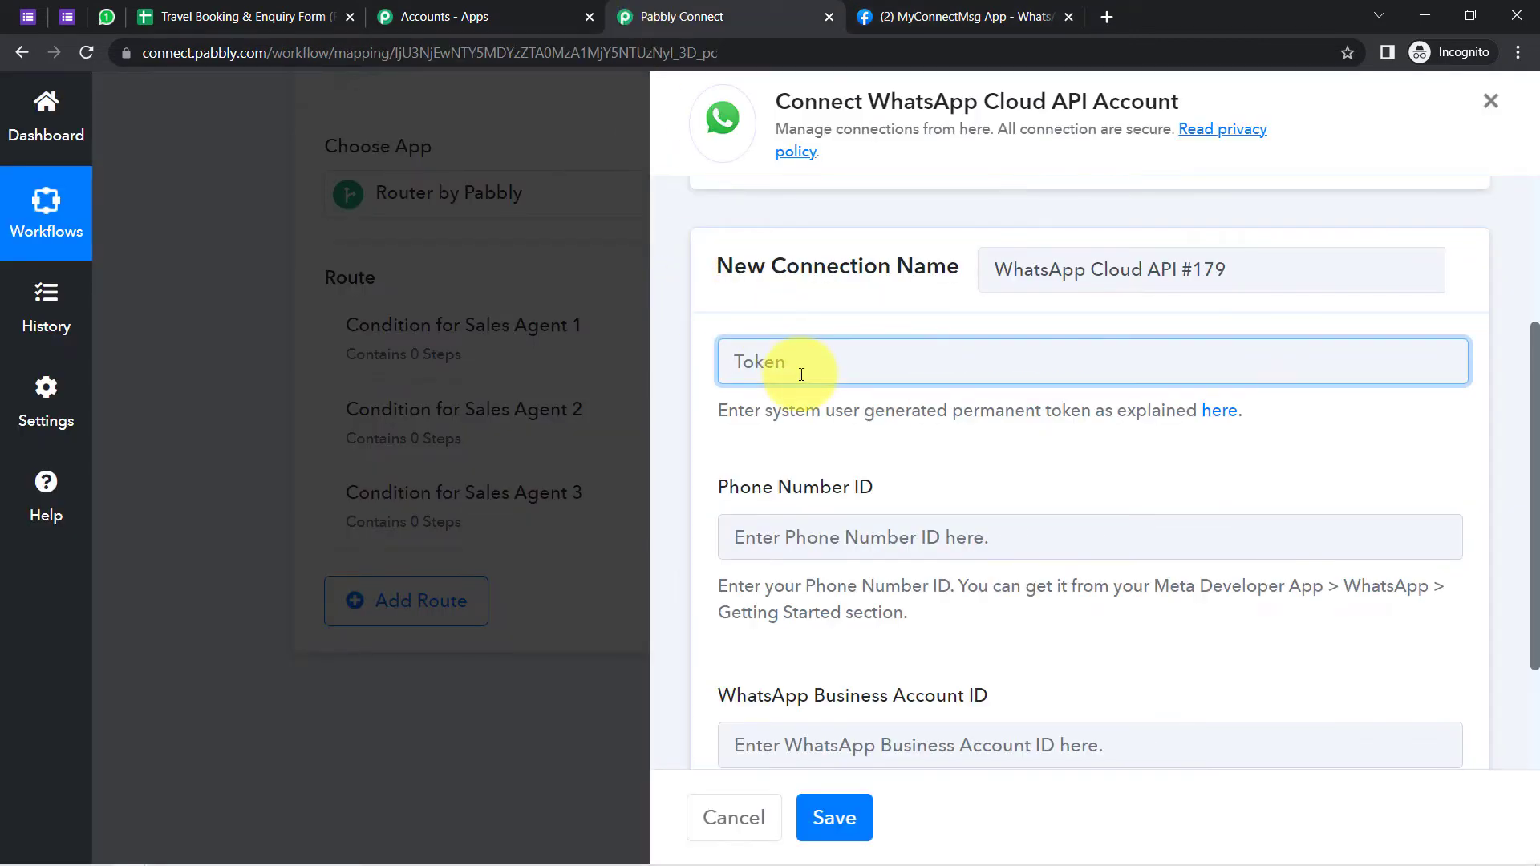
pyautogui.hotkey('ctrl', 'v')
pyautogui.moveTo(927, 409); pyautogui.dragTo(1151, 414)
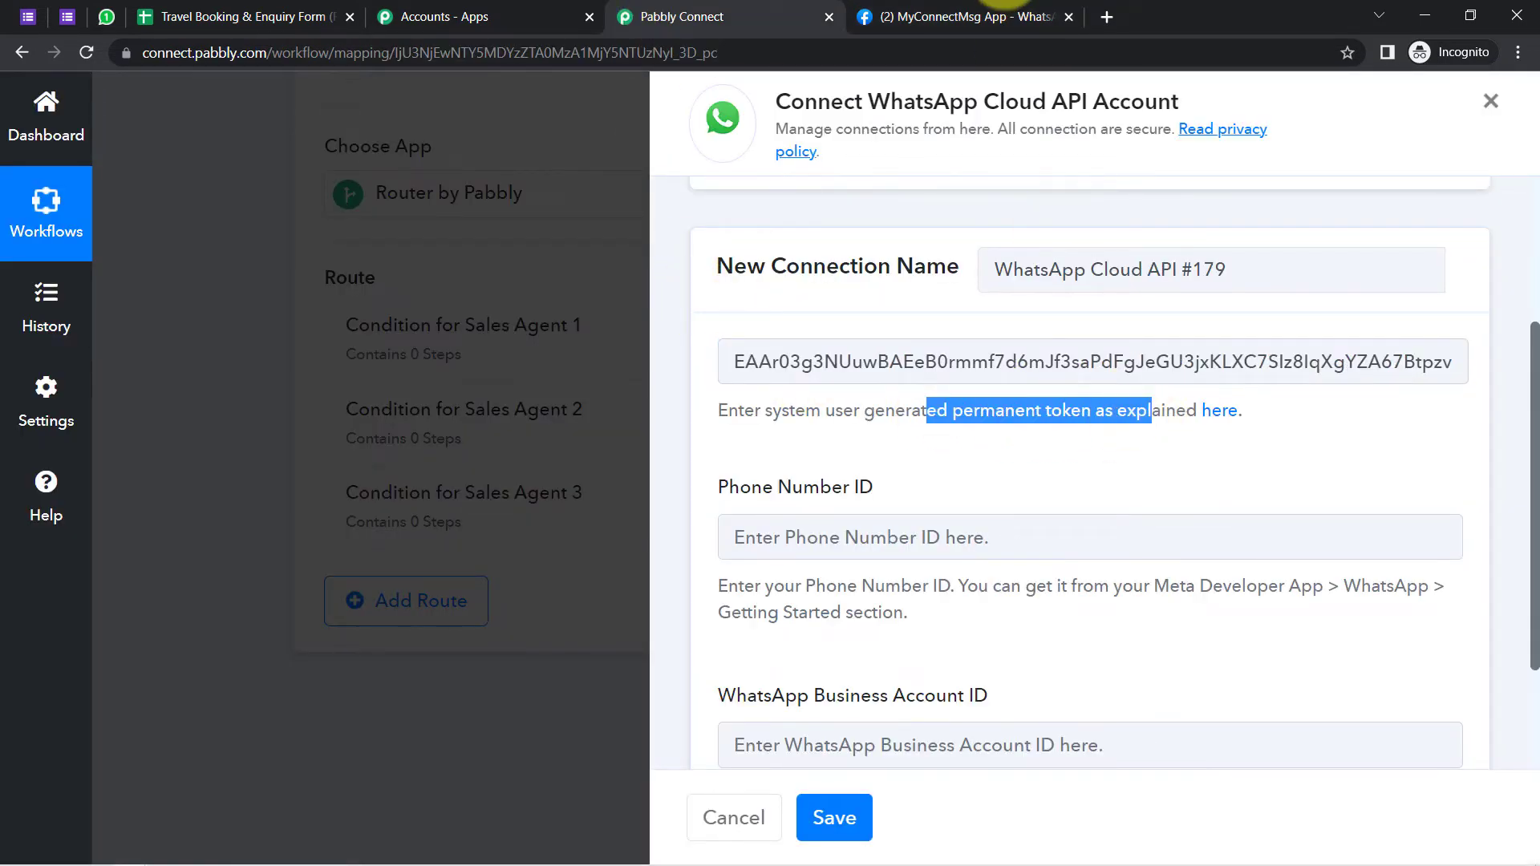
# Copy the Phone Number ID from the Meta Getting Started page into the connection form's Phone Number ID field in Pabbly Connect
pyautogui.click(995, 10)
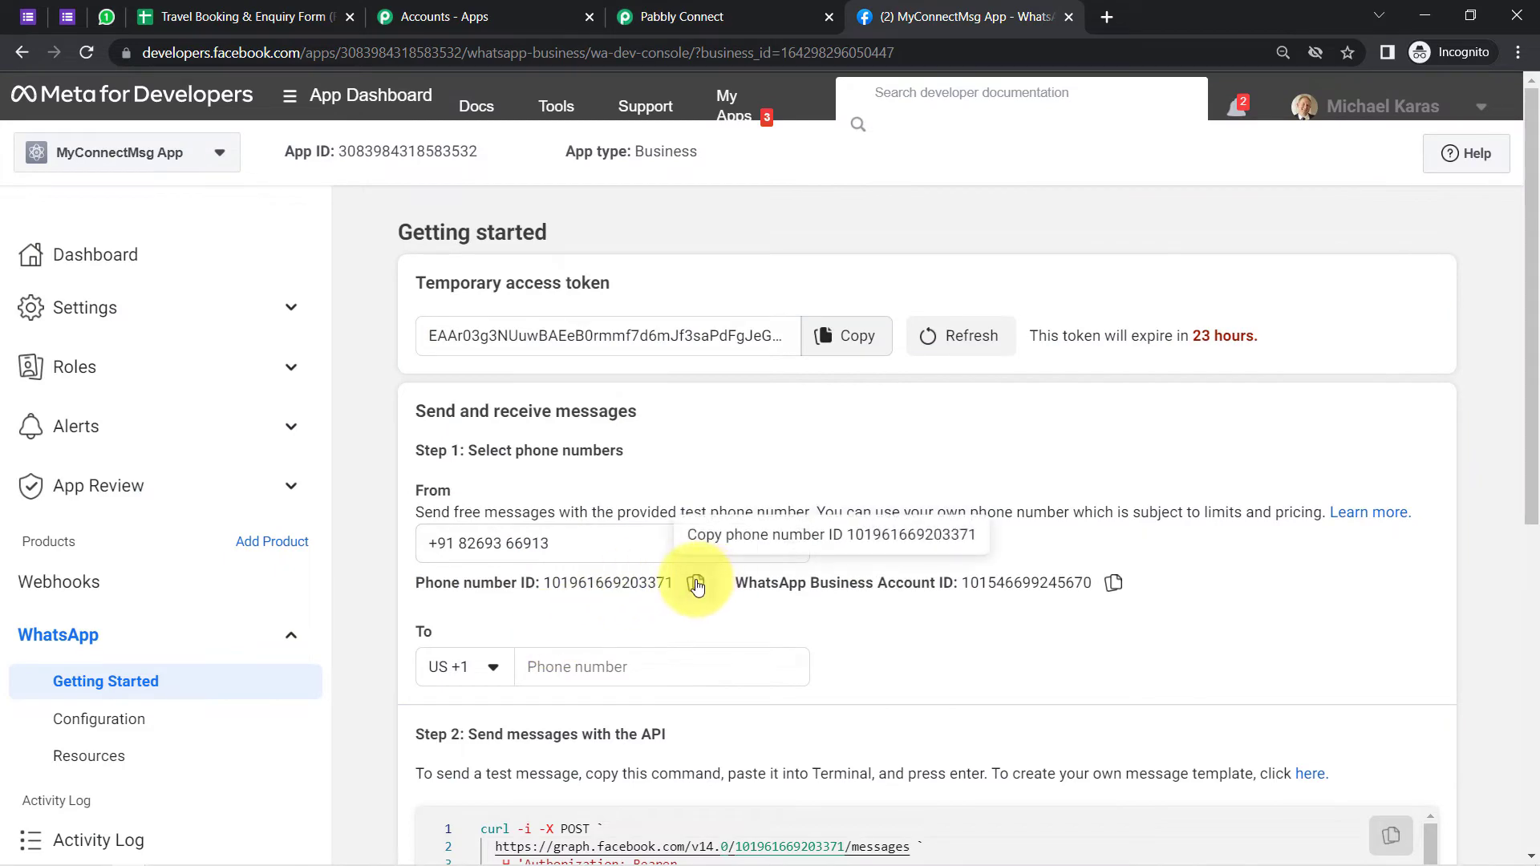
pyautogui.click(696, 584)
pyautogui.click(682, 16)
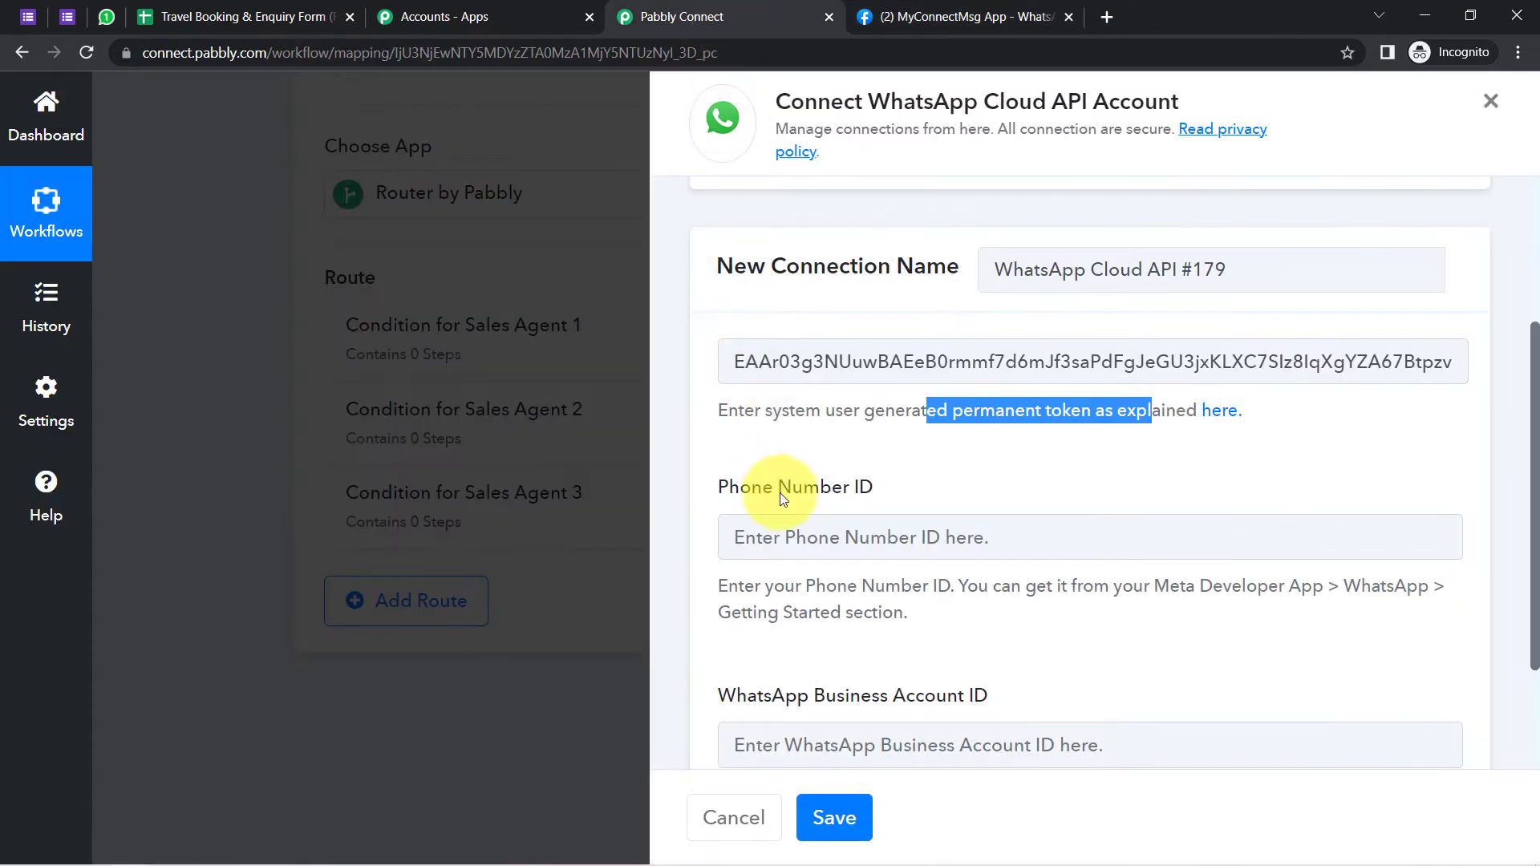
pyautogui.click(764, 551)
pyautogui.hotkey('ctrl', 'v')
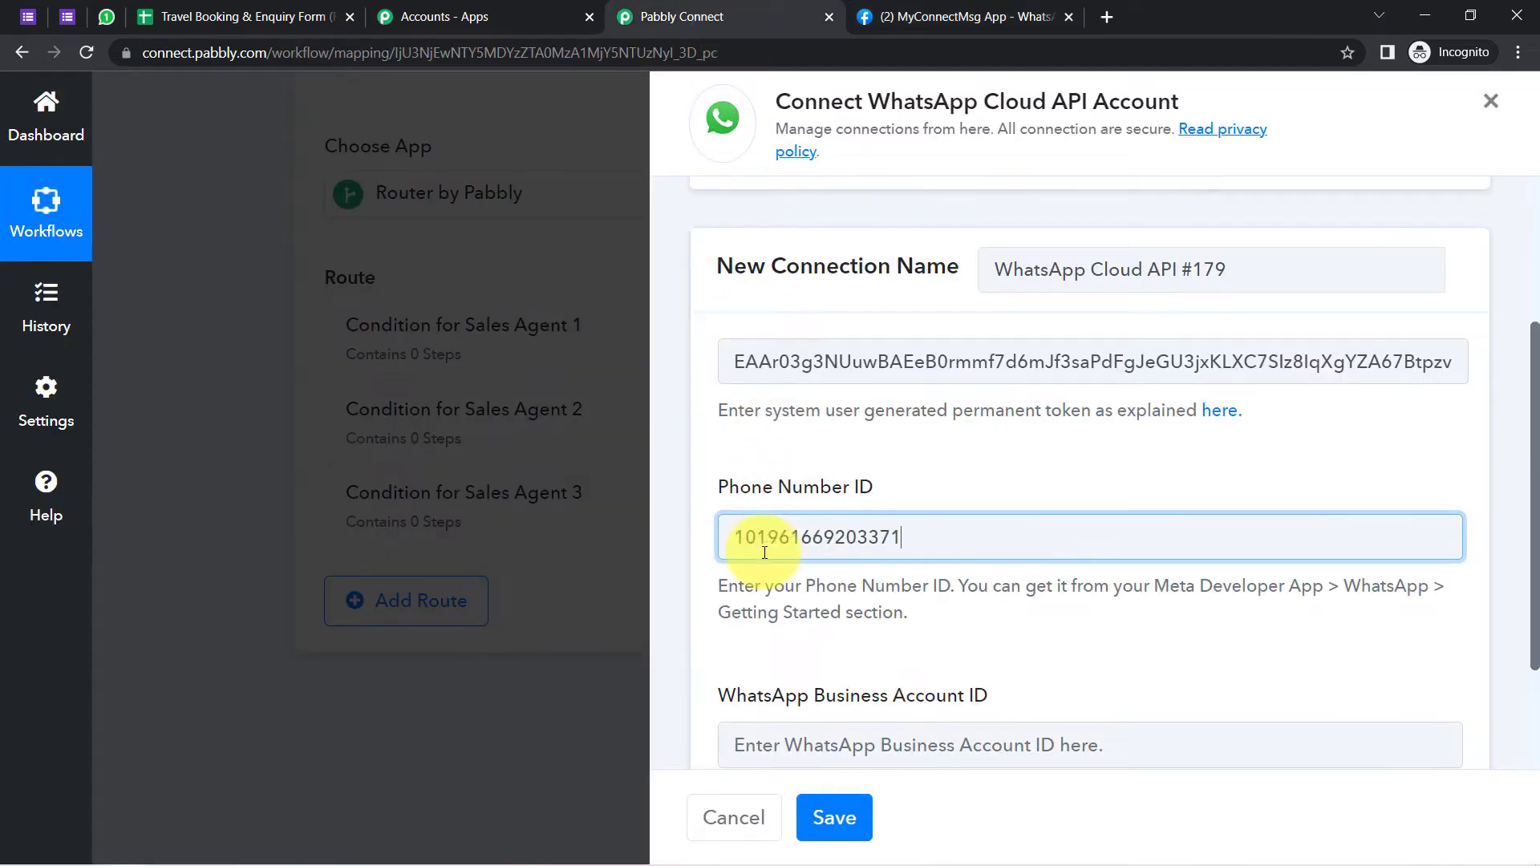
# Copy the WhatsApp Business Account ID from Meta into the Pabbly Connect connection form and save the connection
pyautogui.click(948, 6)
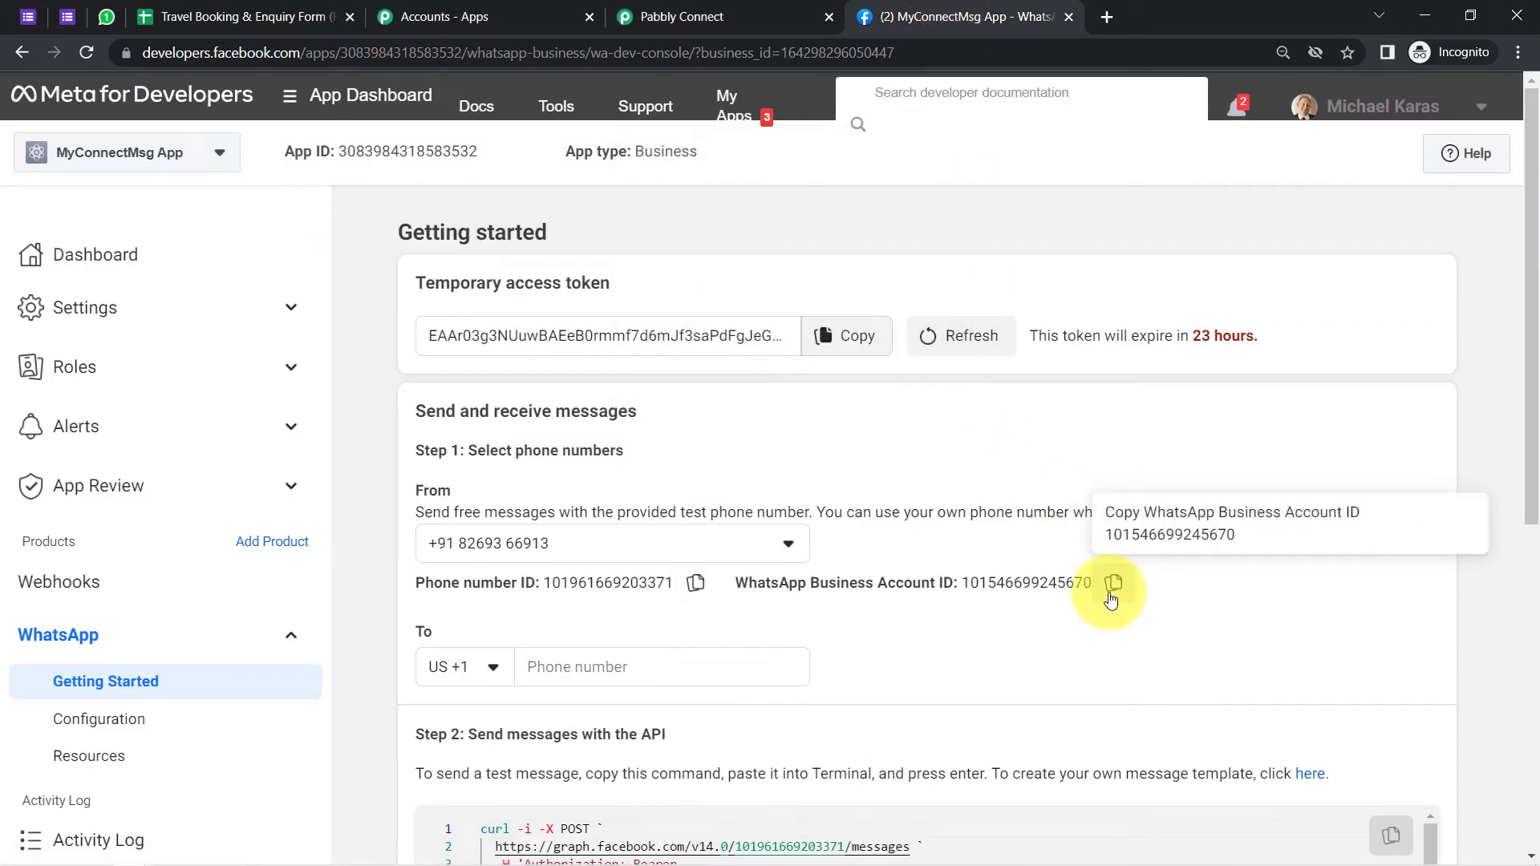
pyautogui.click(1112, 584)
pyautogui.click(682, 16)
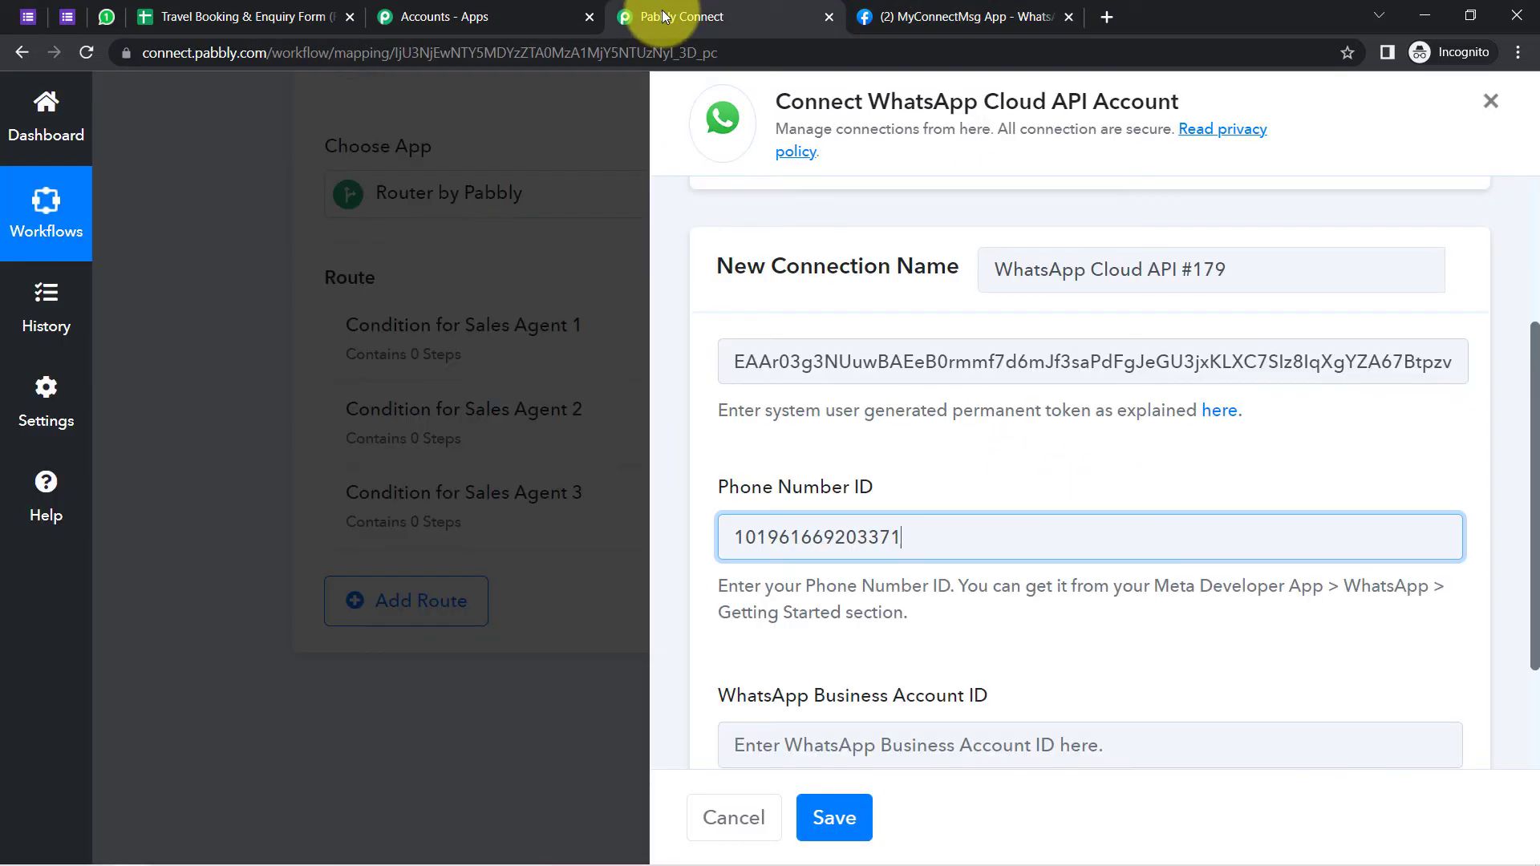
pyautogui.click(807, 754)
pyautogui.hotkey('ctrl', 'v')
pyautogui.click(834, 818)
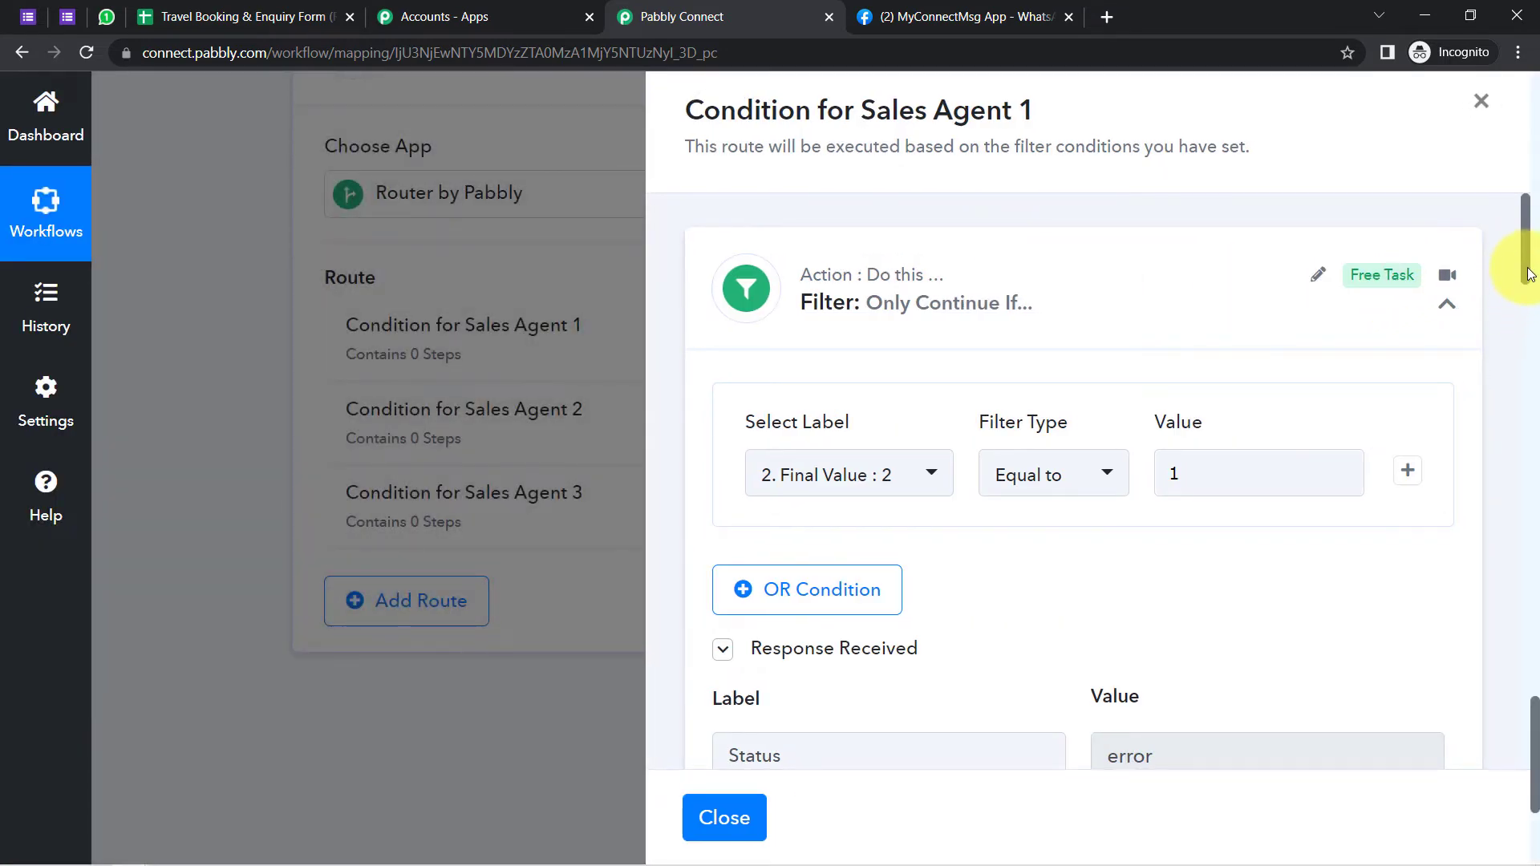
# Review the Template Name field and its message template note in the WhatsApp action of the Sales Agent 1 route
pyautogui.moveTo(1530, 274); pyautogui.dragTo(1531, 478)
pyautogui.moveTo(854, 417); pyautogui.dragTo(1039, 418)
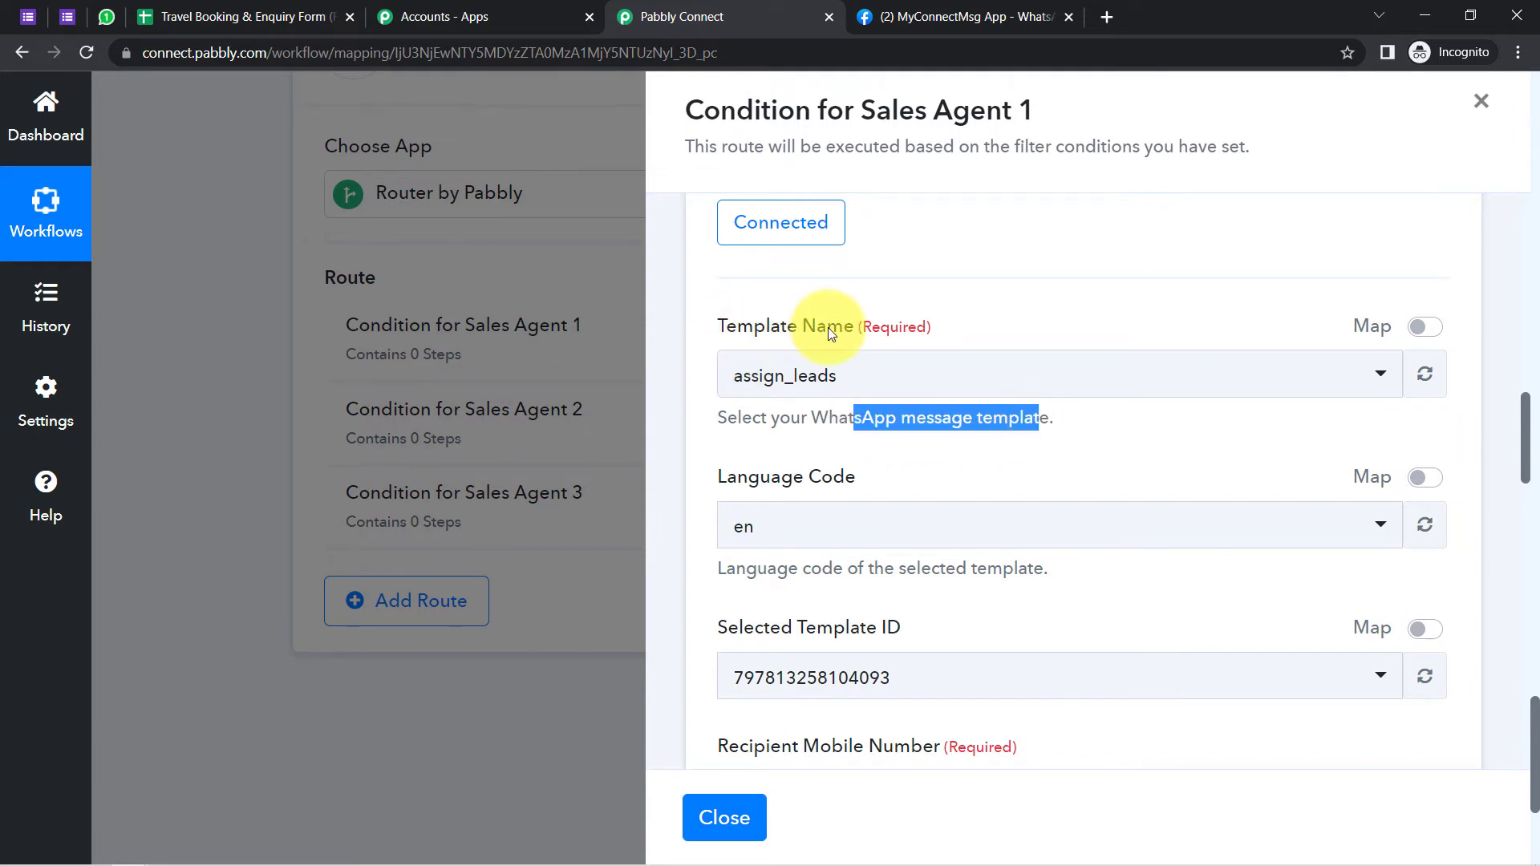
pyautogui.moveTo(855, 418); pyautogui.dragTo(1047, 418)
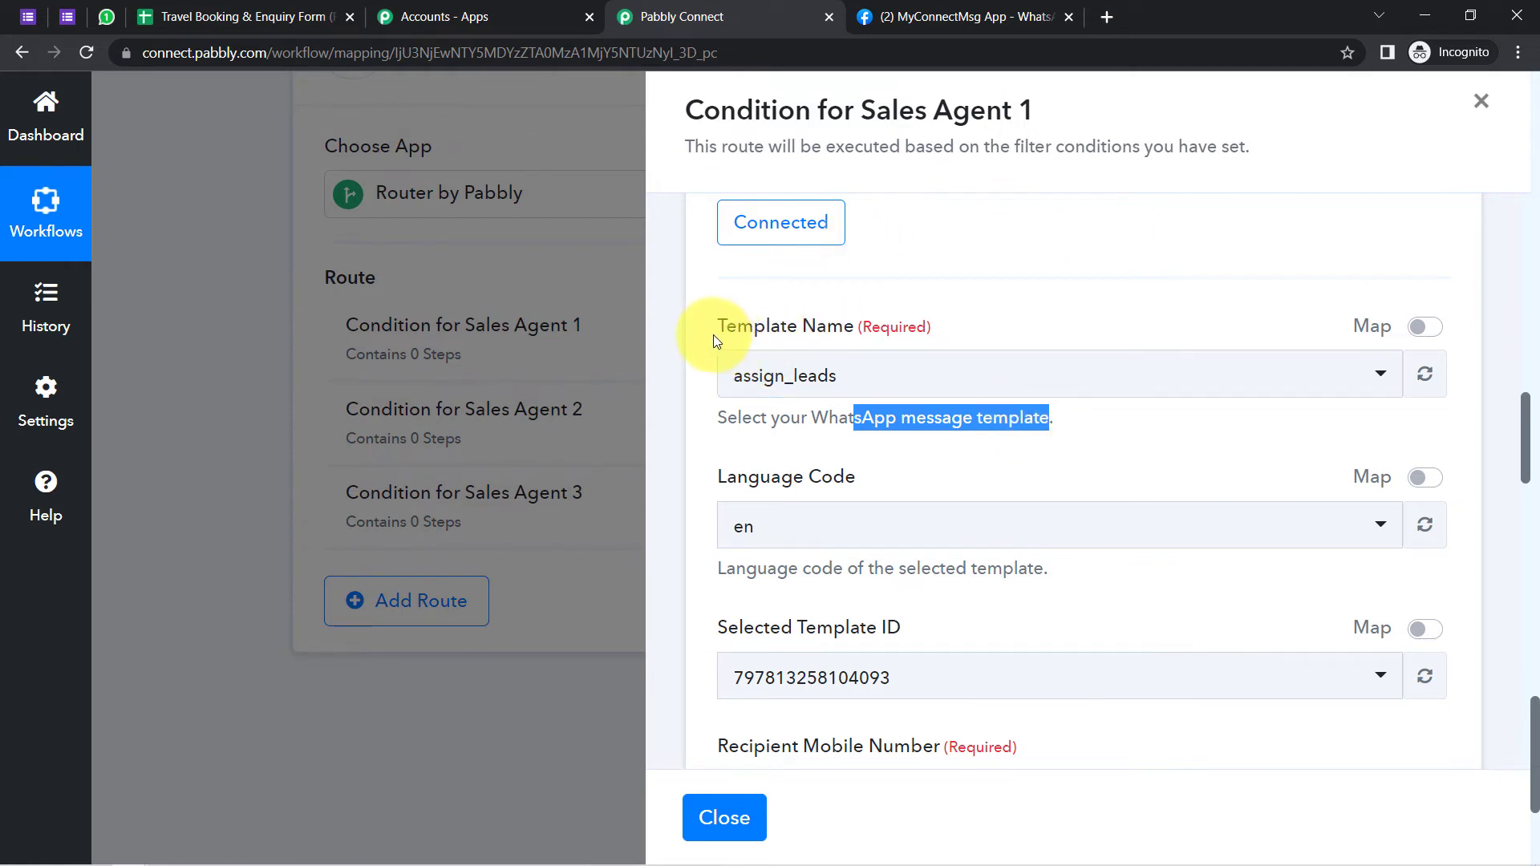
pyautogui.moveTo(714, 334); pyautogui.dragTo(856, 339)
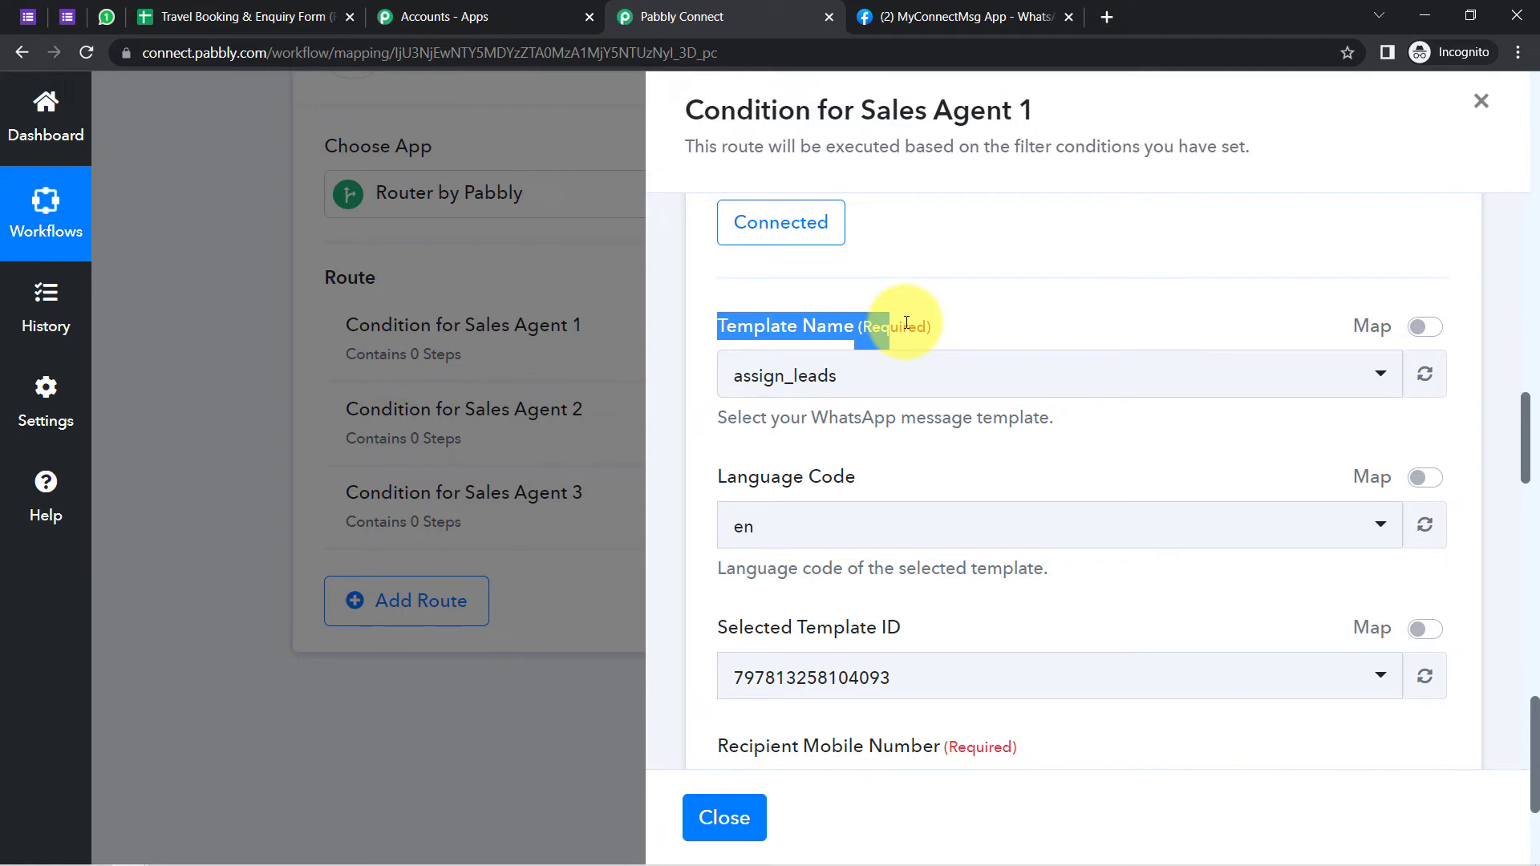
# Switch to the Meta for Developers app page and open the message template manager linked under Step 2: Send messages with the API
pyautogui.click(914, 323)
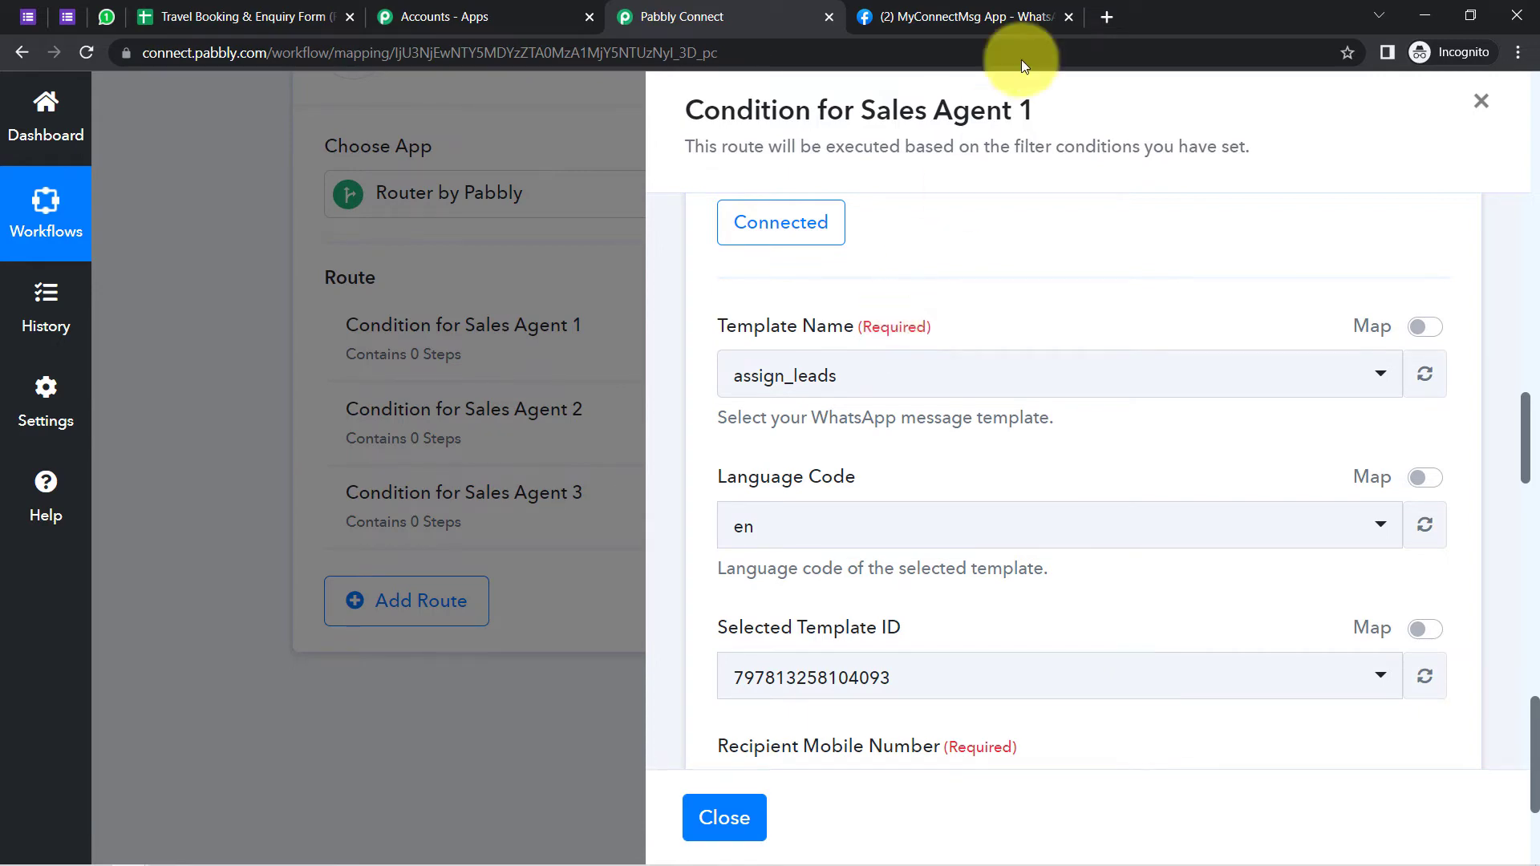
pyautogui.click(1008, 6)
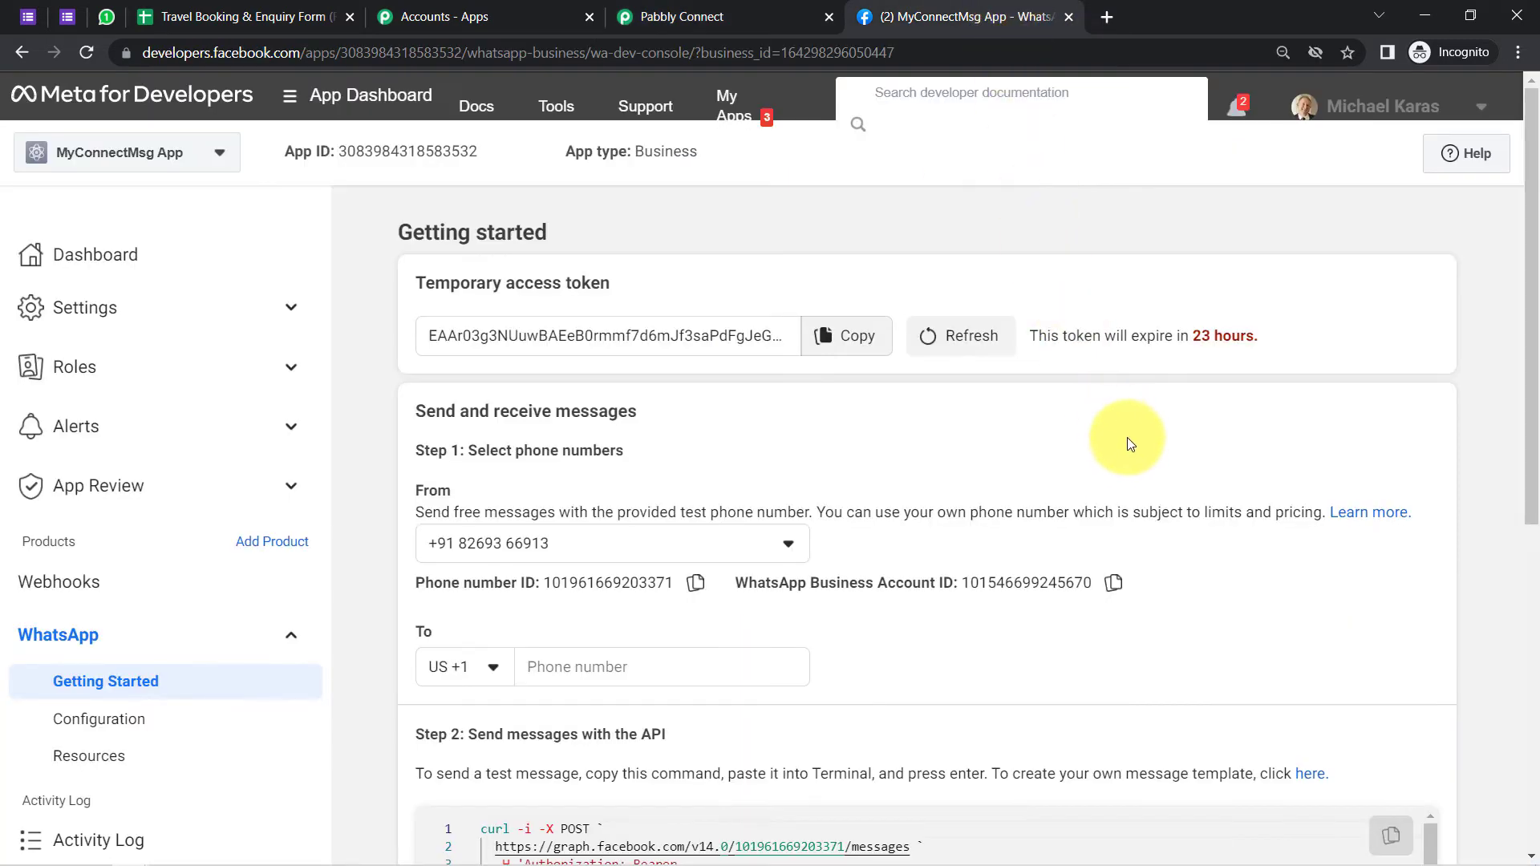
pyautogui.scroll(-3, 1128, 436)
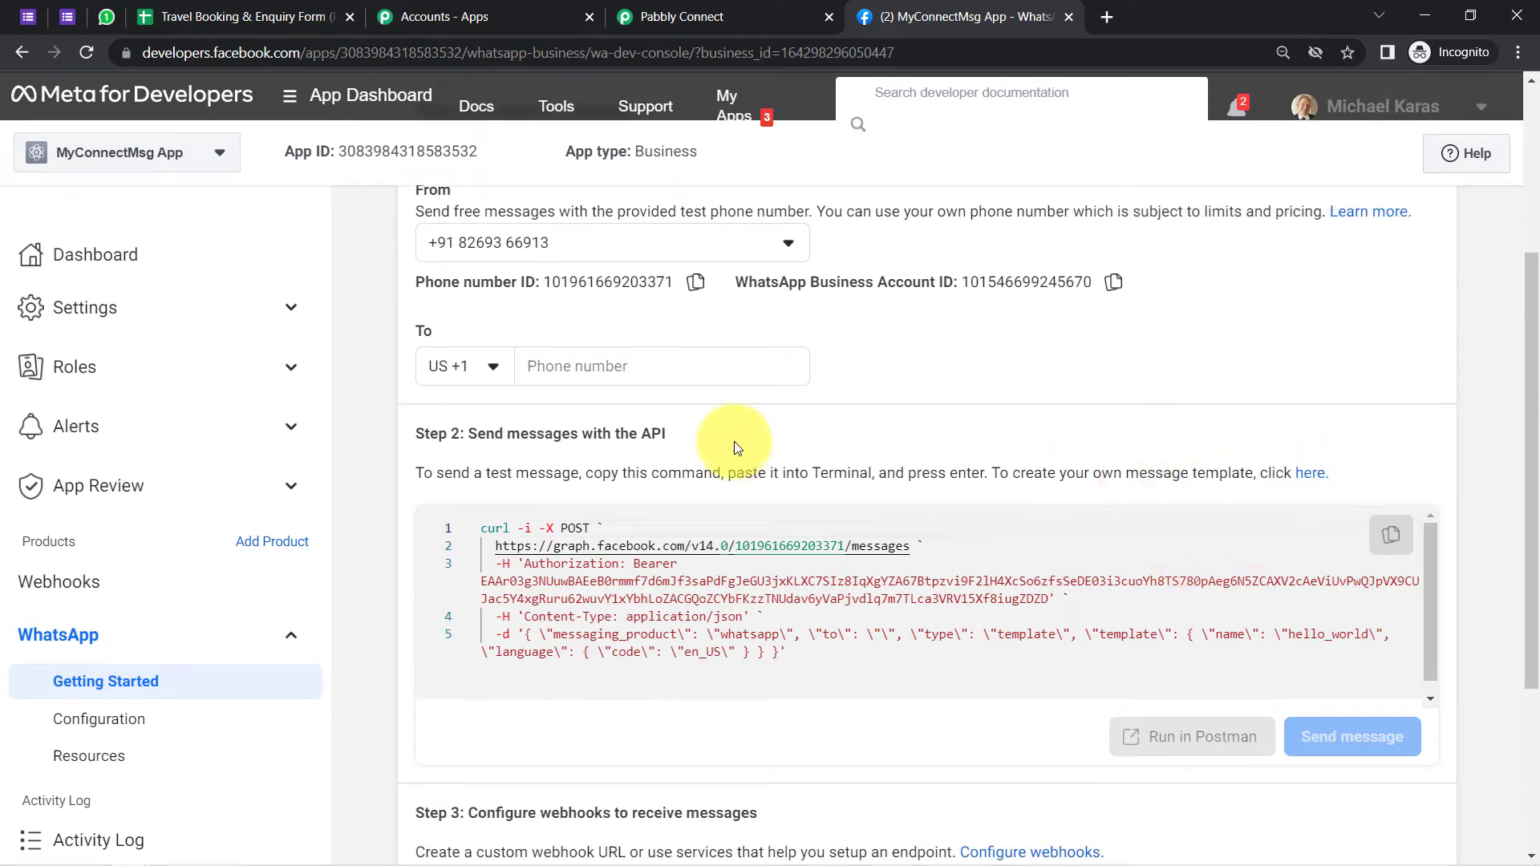
pyautogui.moveTo(430, 433); pyautogui.dragTo(592, 434)
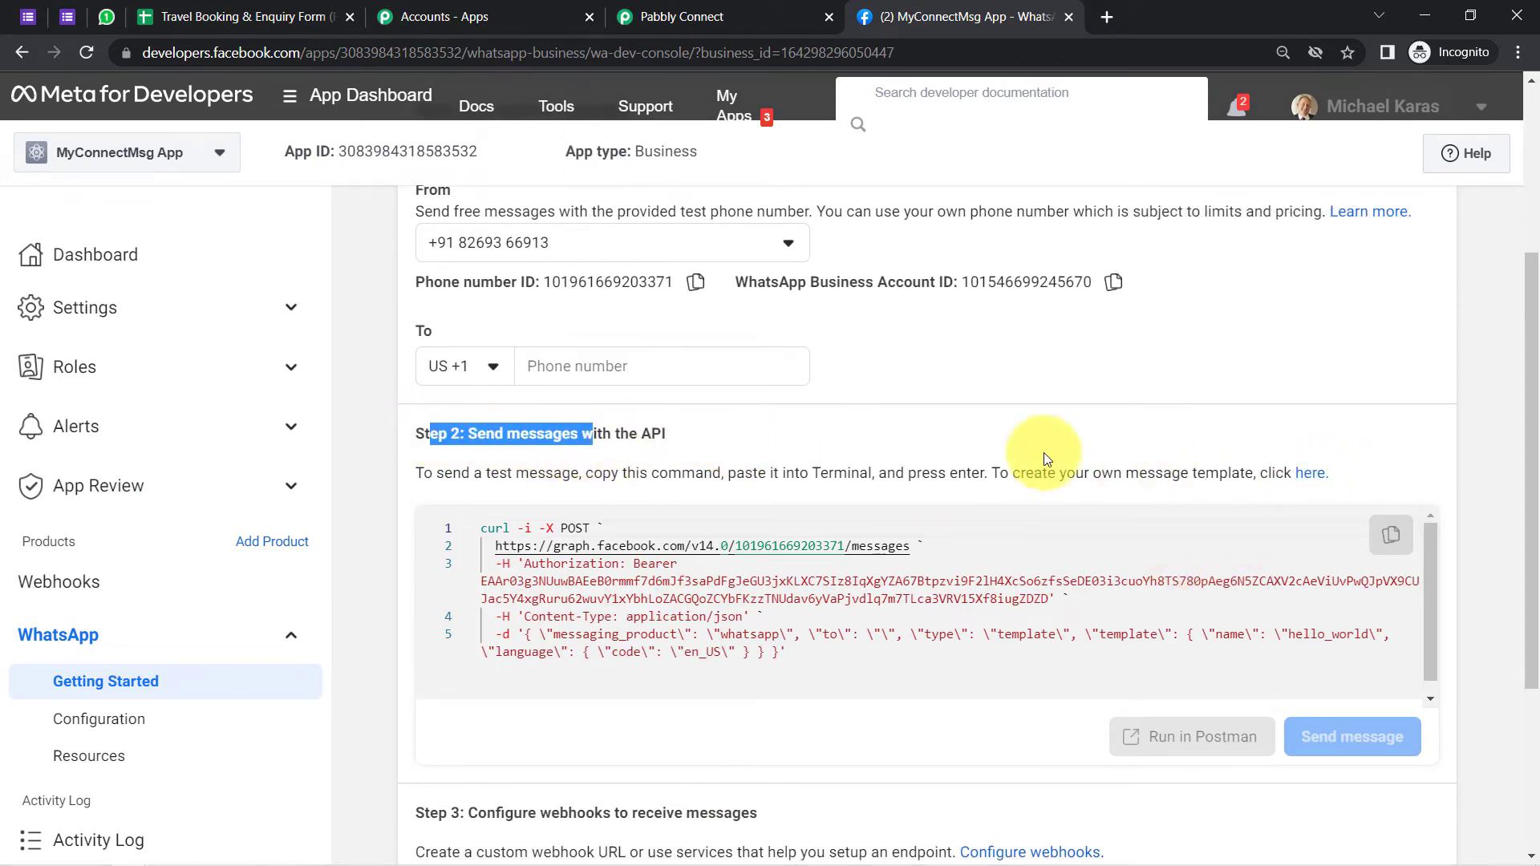
pyautogui.click(1316, 480)
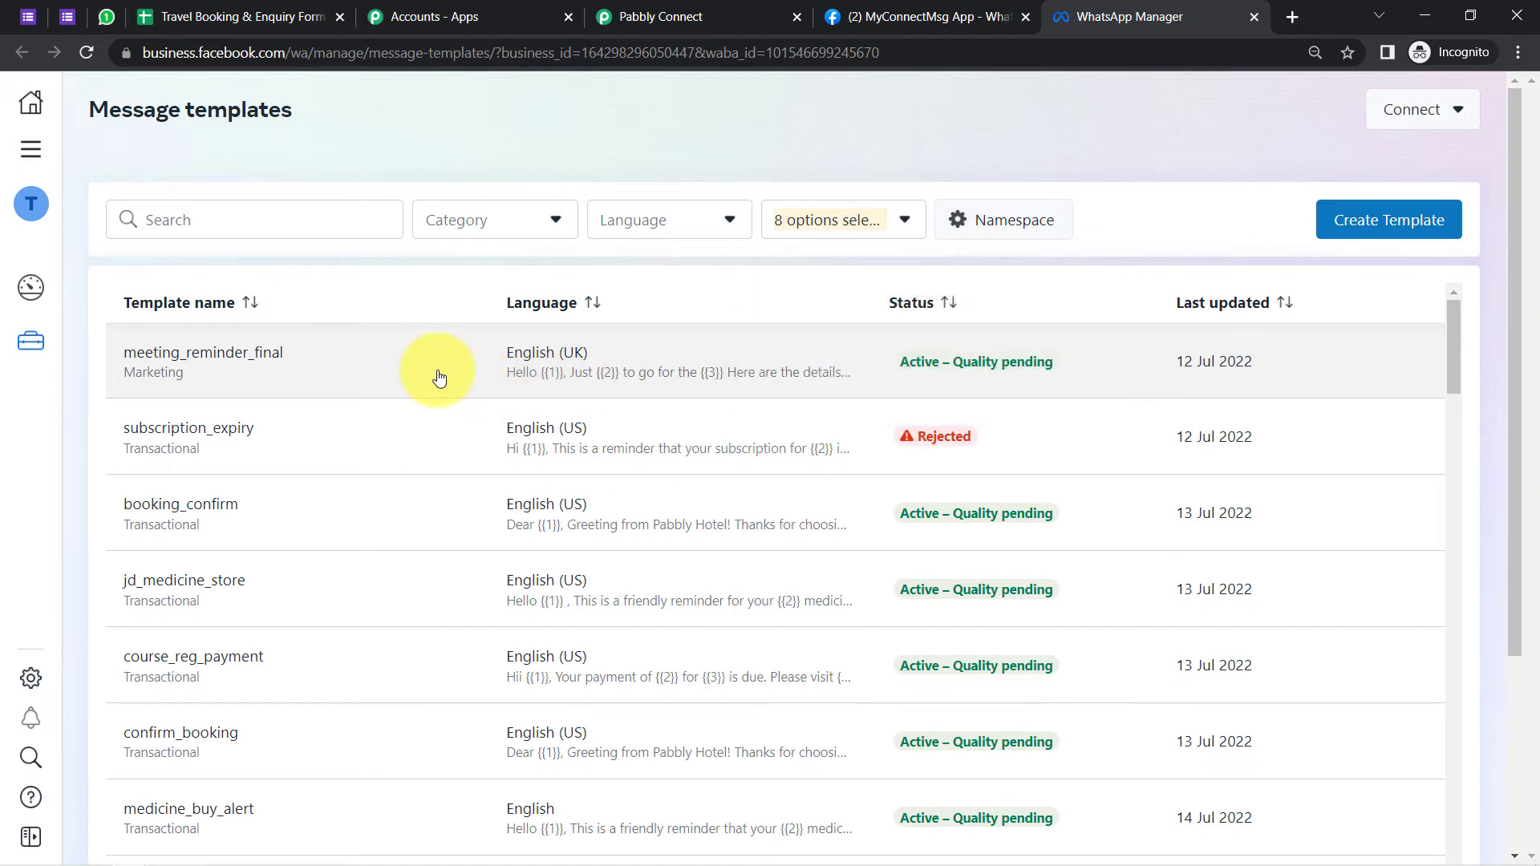
# Search the message templates for assign_leads and open that template
pyautogui.click(184, 223)
pyautogui.hotkey('ctrl', 'v')
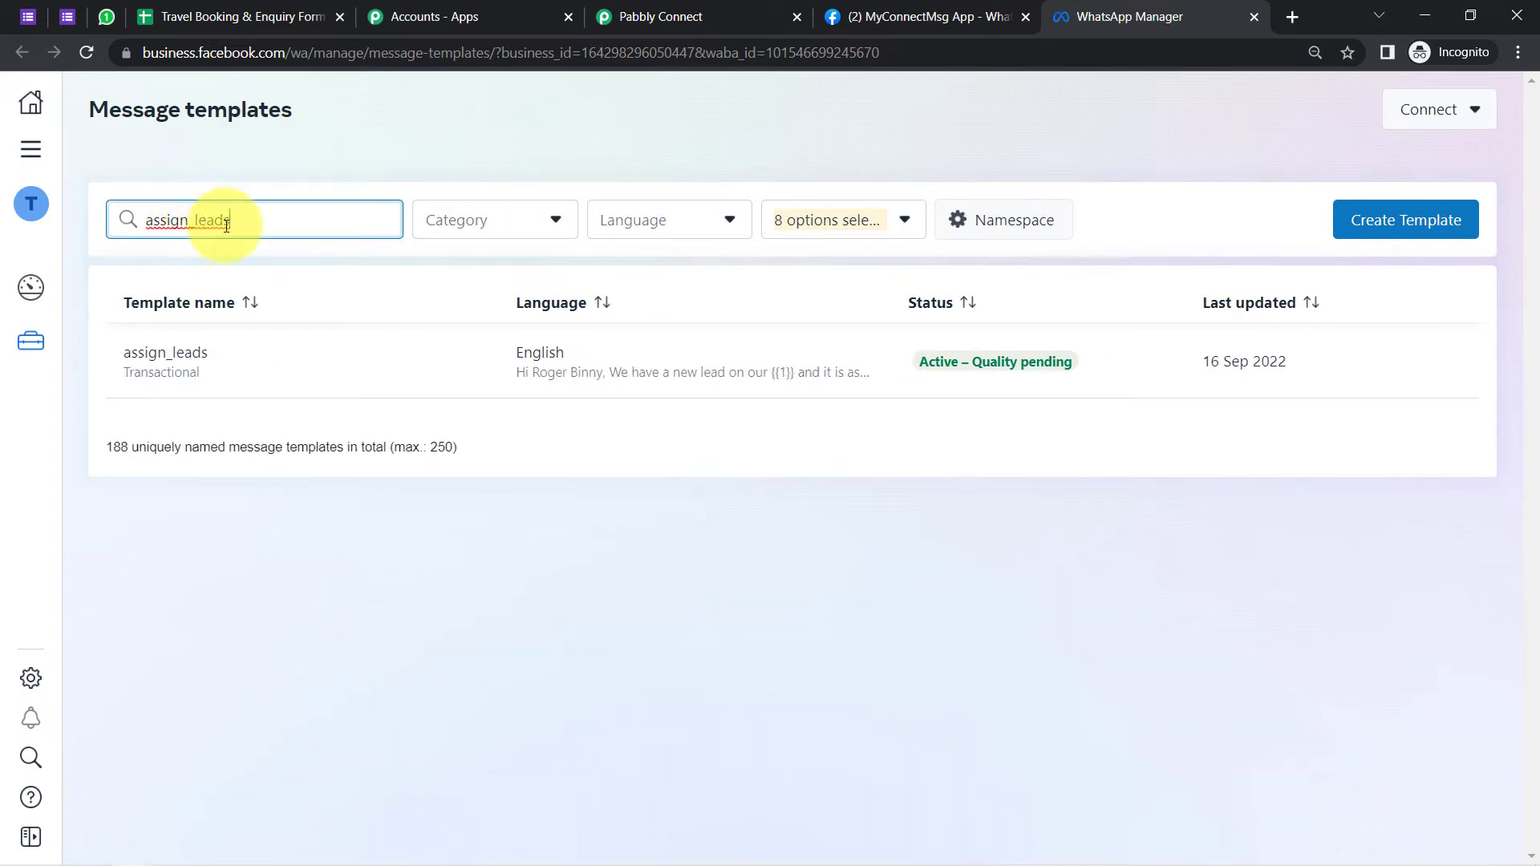
pyautogui.click(177, 358)
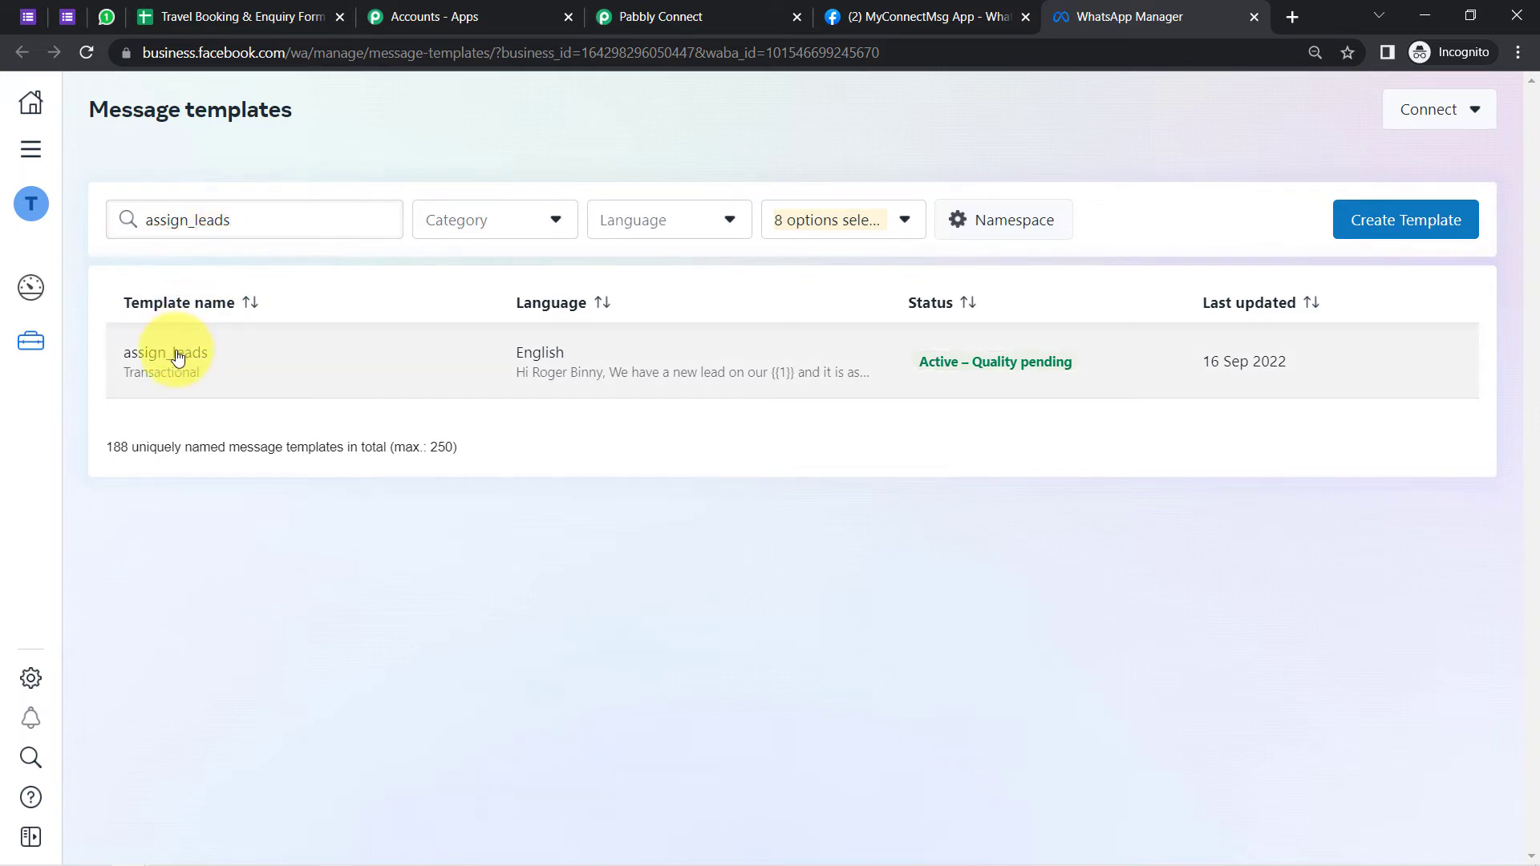
# Examine the template's name, its header type options and the header text in the preview
pyautogui.moveTo(126, 207); pyautogui.dragTo(230, 215)
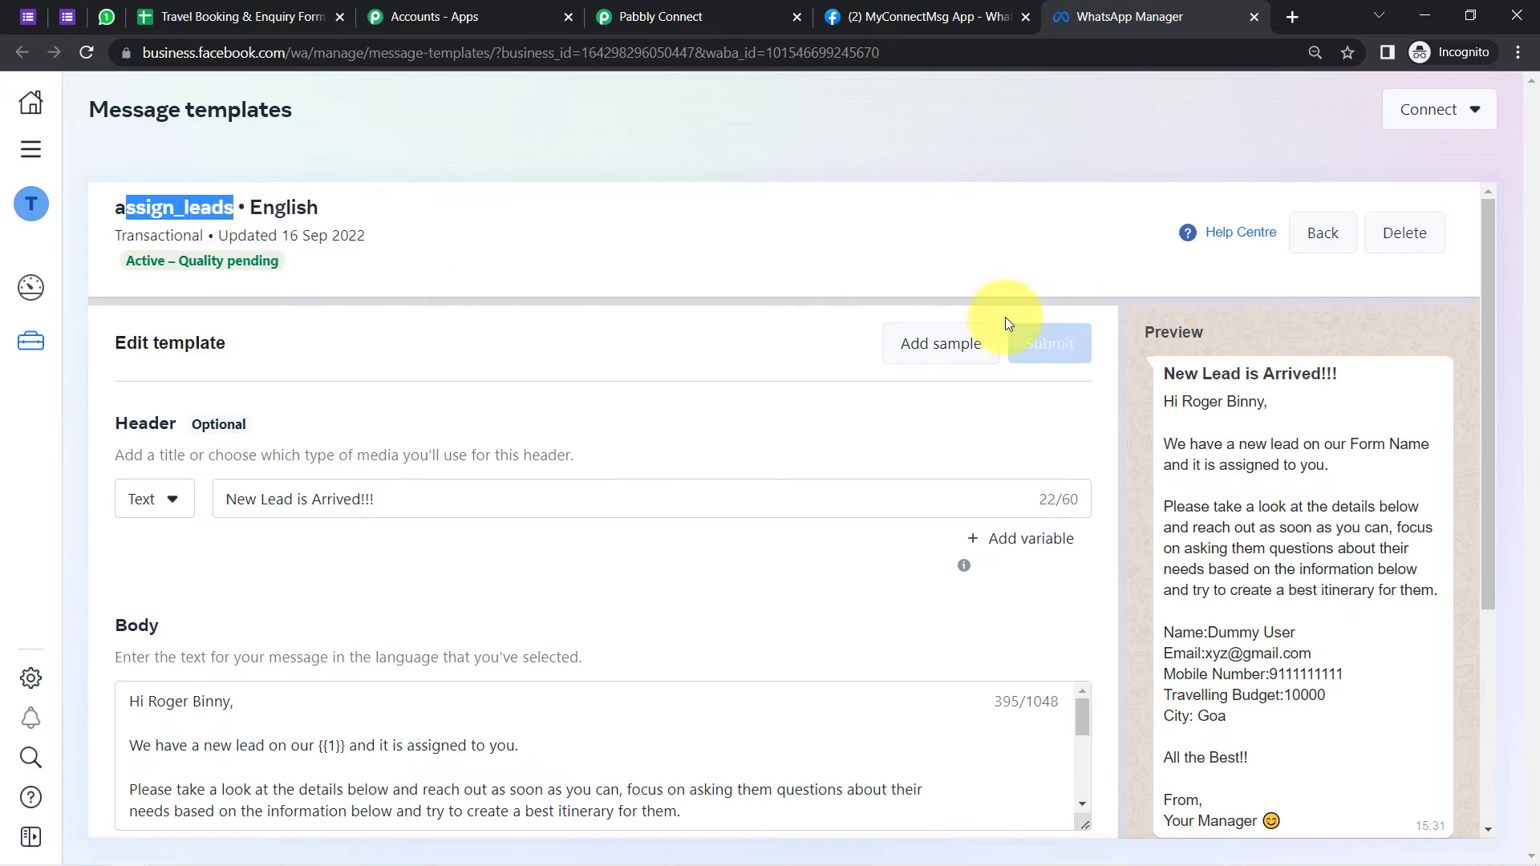
pyautogui.moveTo(115, 423); pyautogui.dragTo(215, 428)
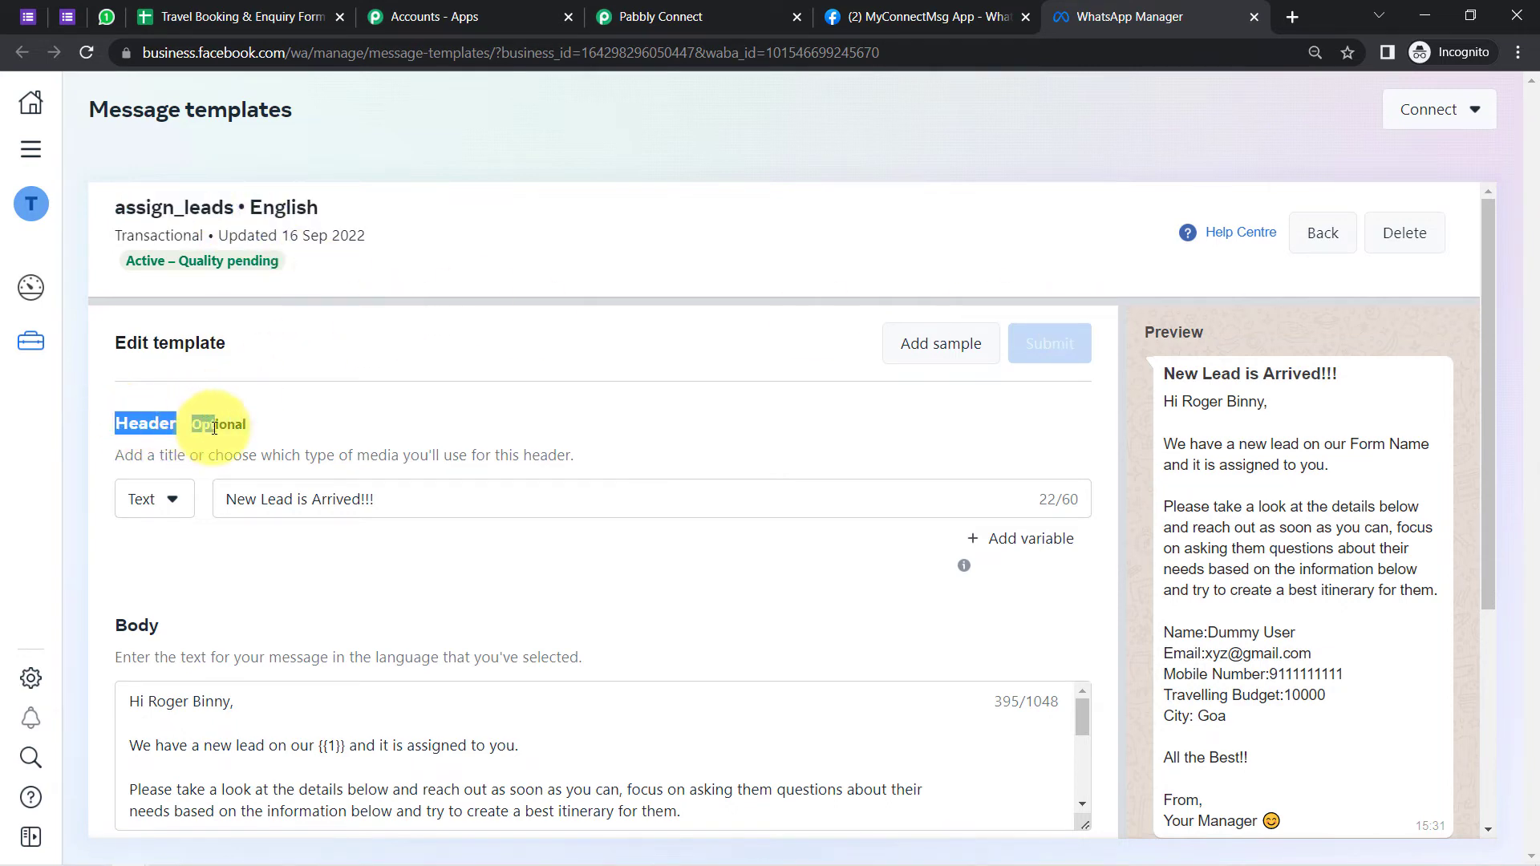
pyautogui.click(215, 427)
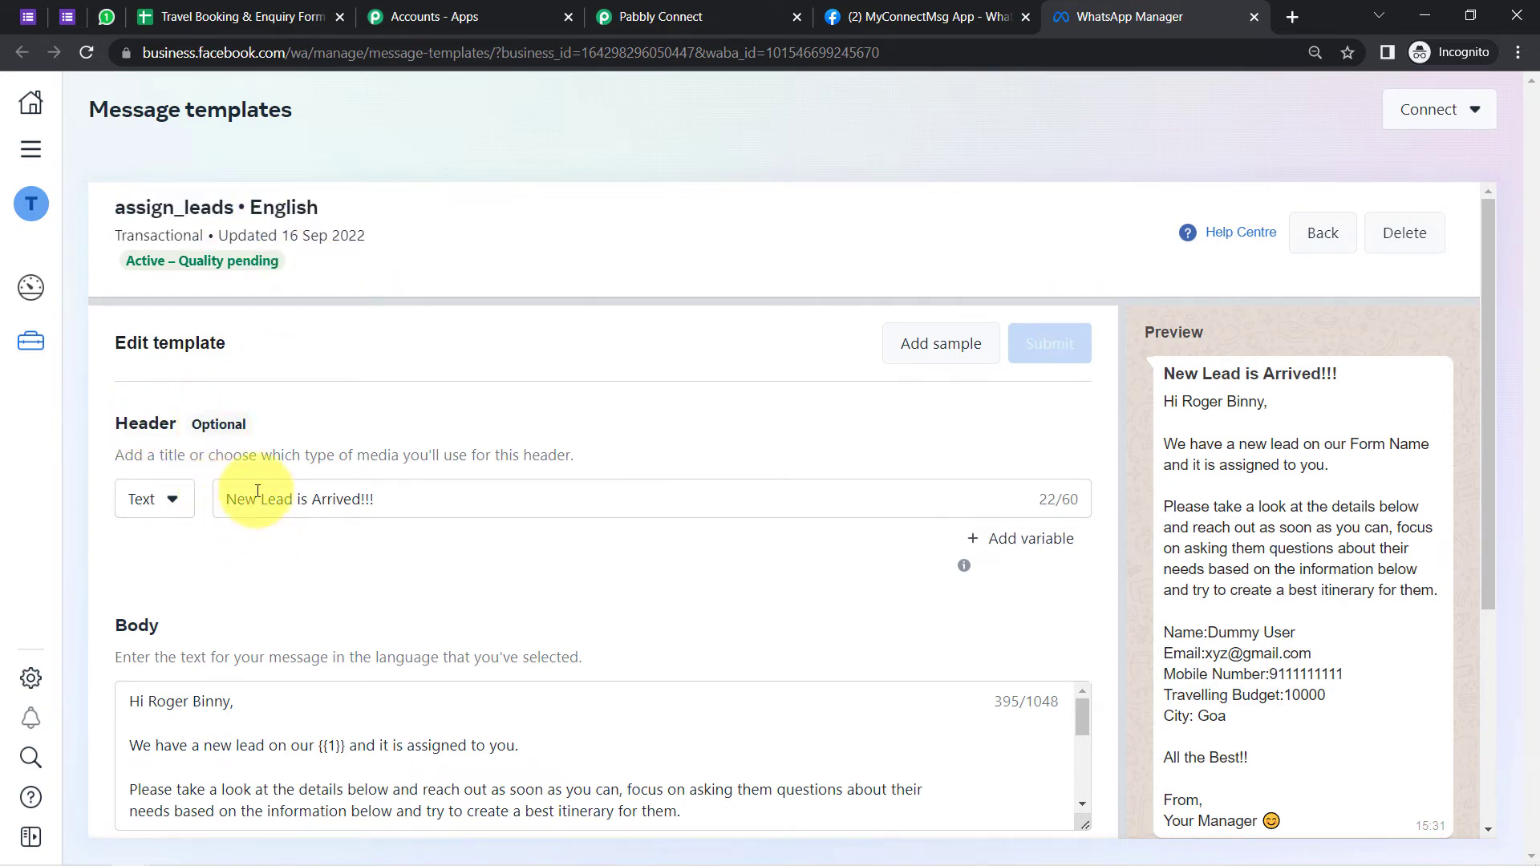
pyautogui.click(171, 503)
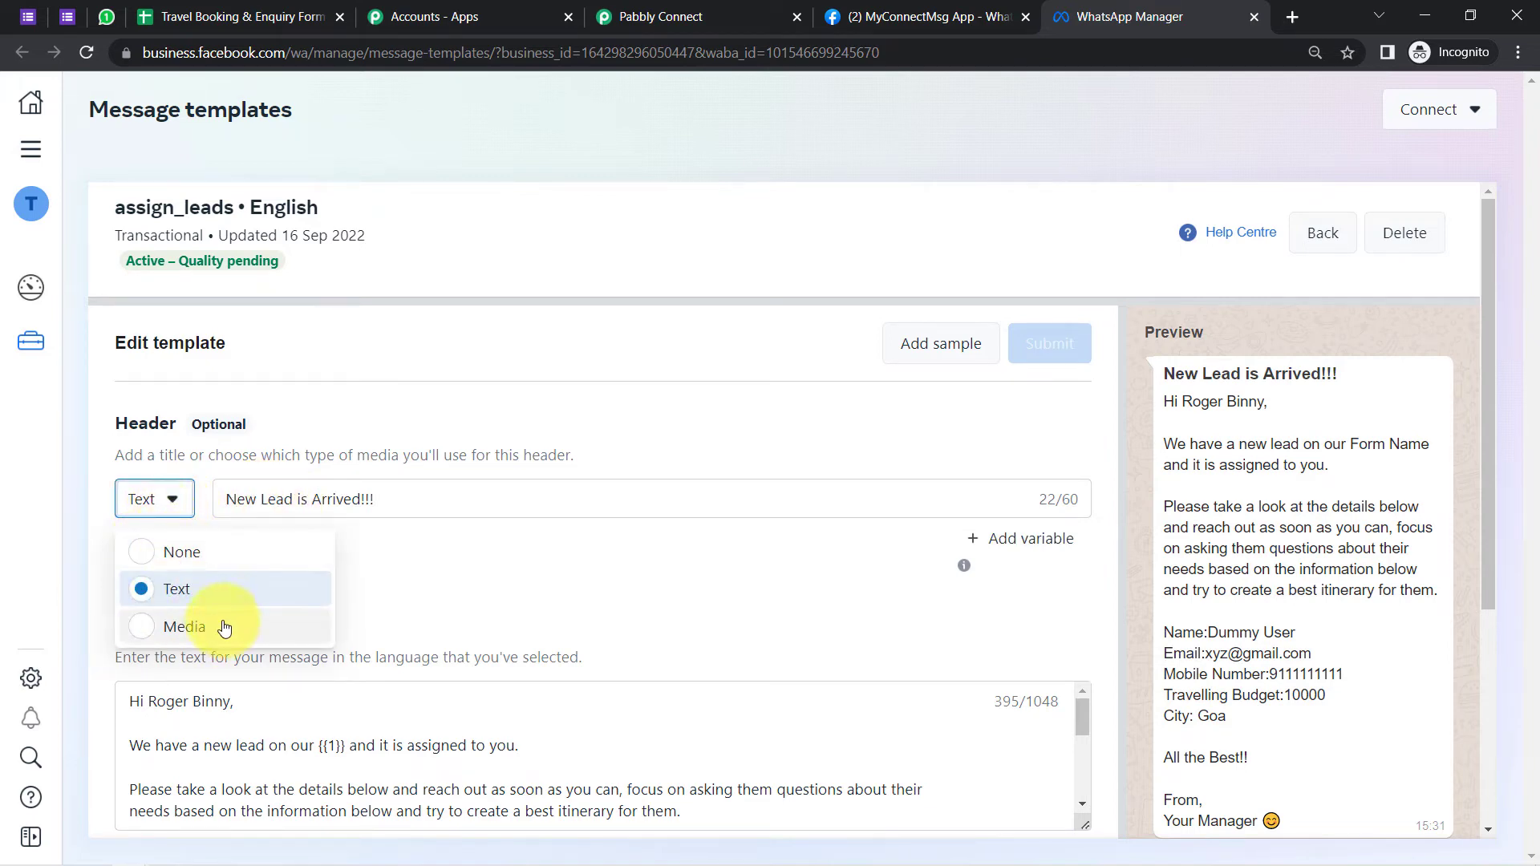
pyautogui.click(268, 435)
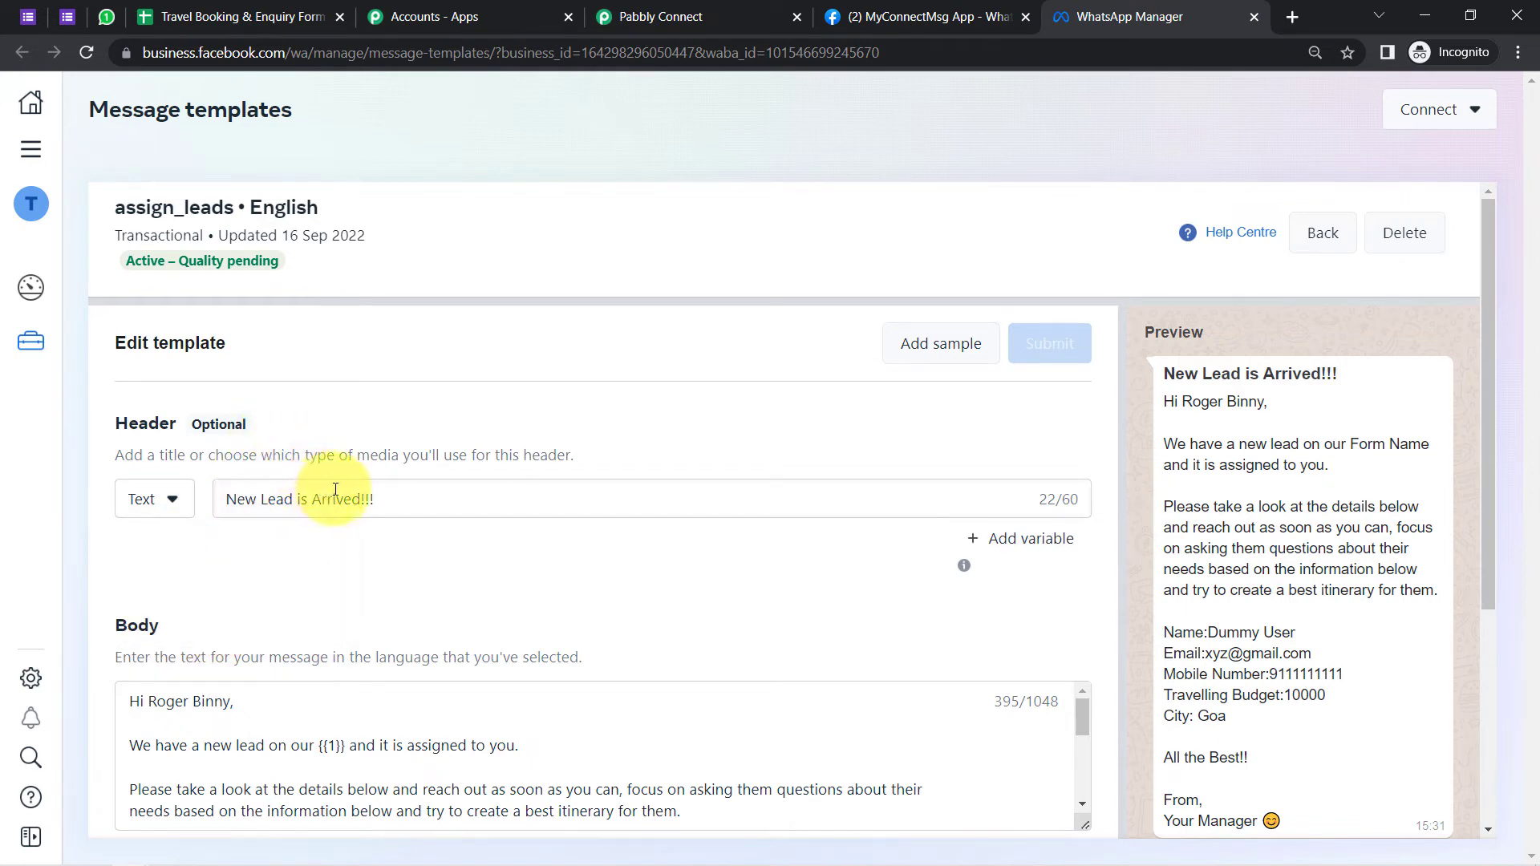
pyautogui.moveTo(1301, 373); pyautogui.dragTo(1202, 369)
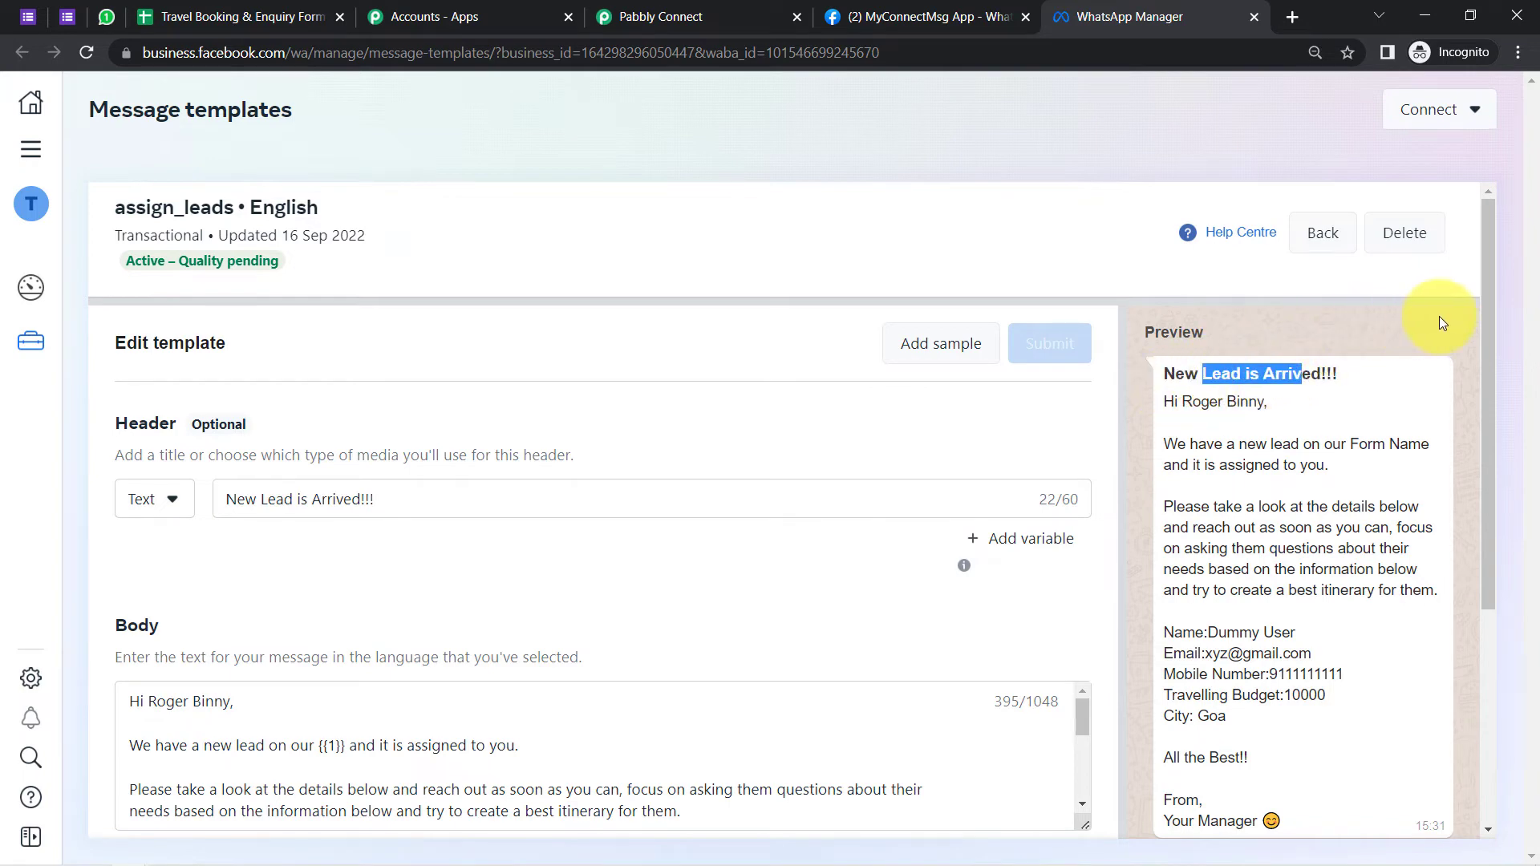
# Read the template's body text from the greeting through to the sign-off
pyautogui.moveTo(1488, 319); pyautogui.dragTo(1086, 678)
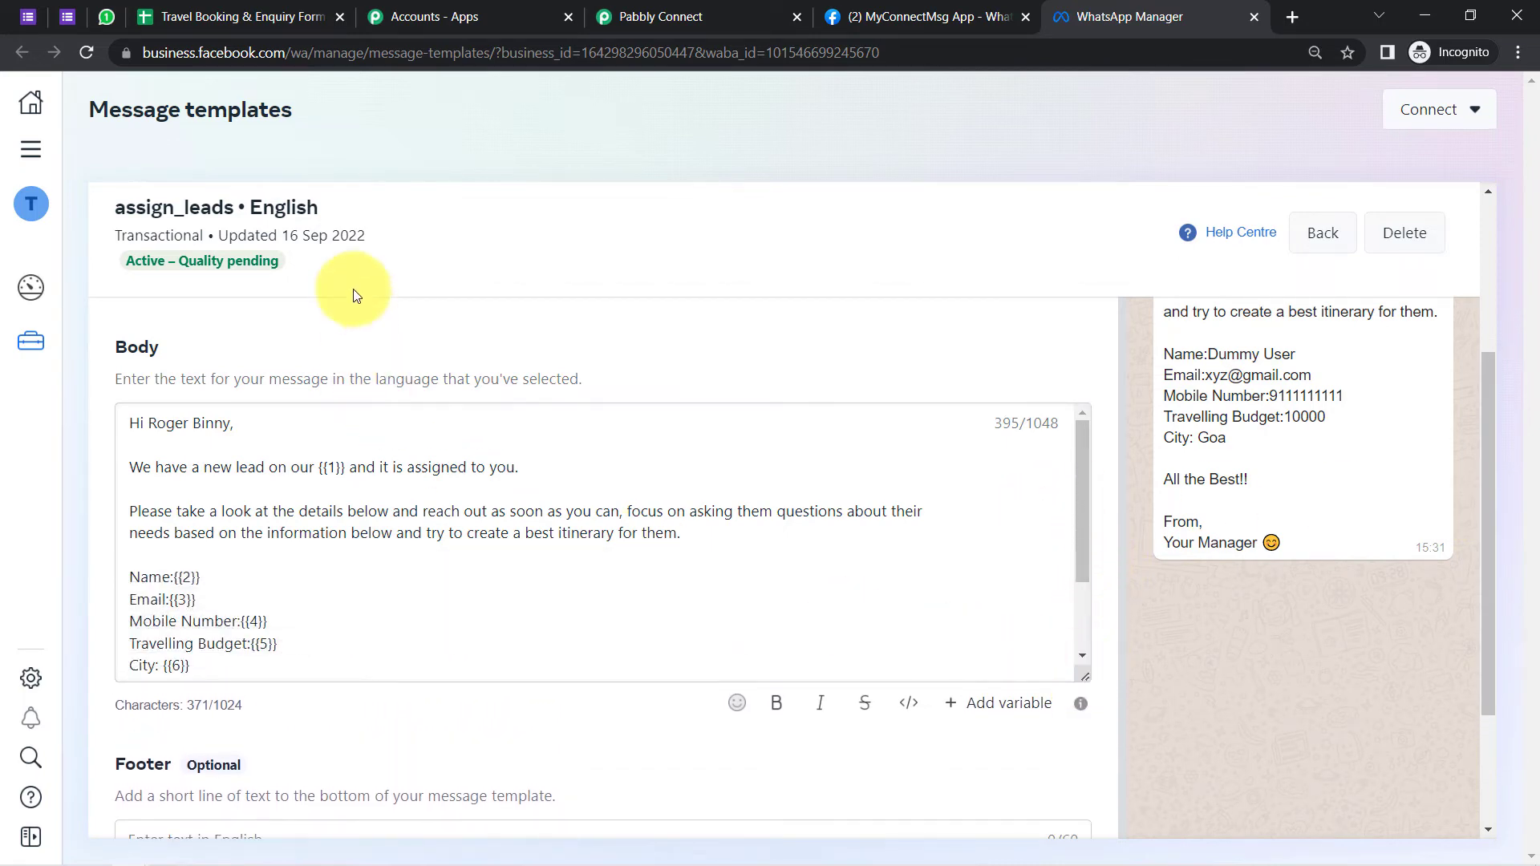
pyautogui.click(158, 437)
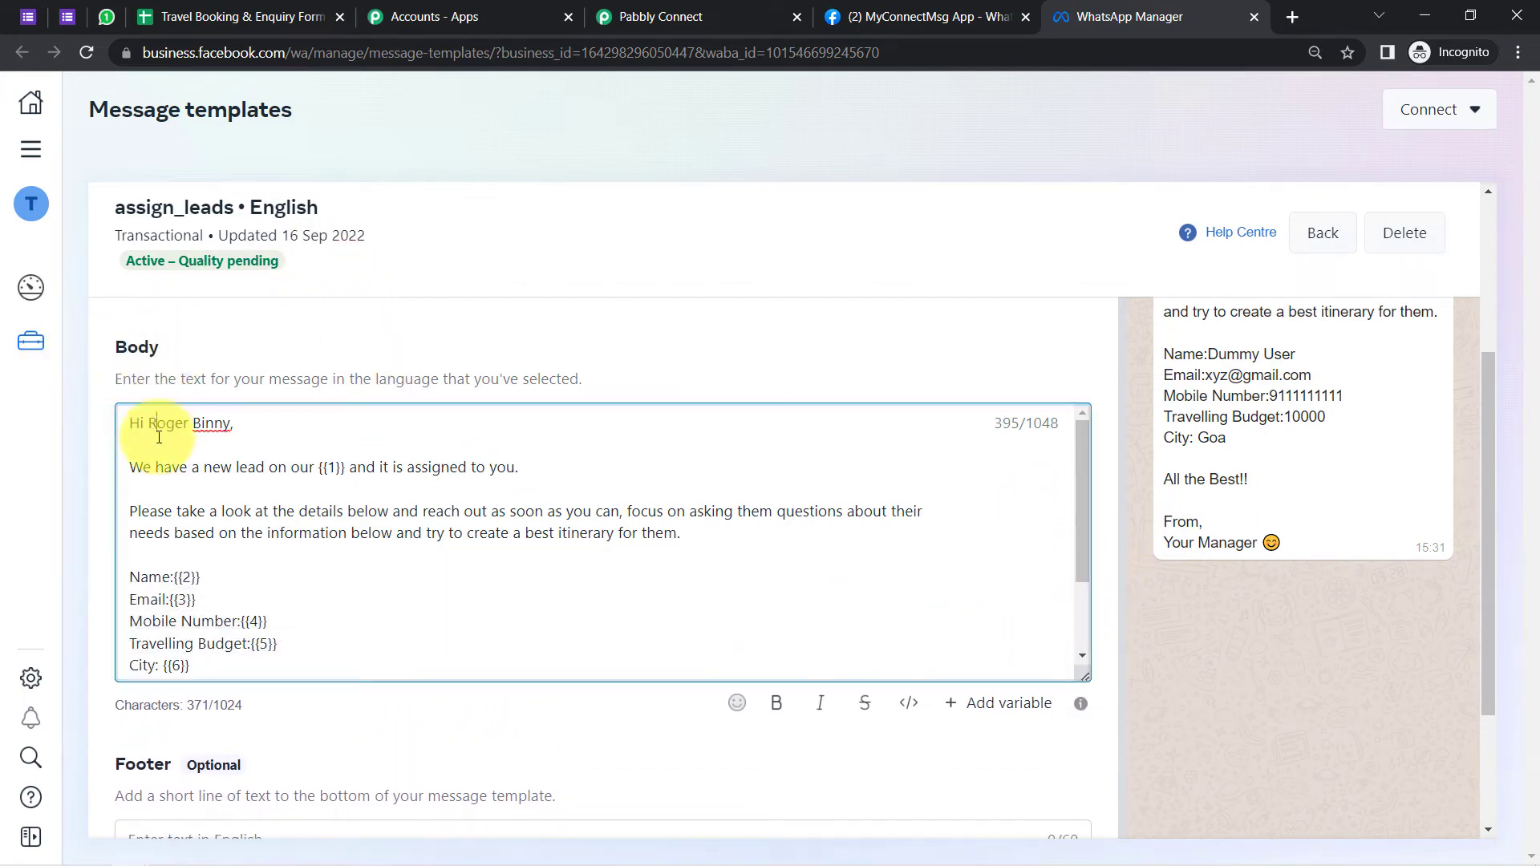
pyautogui.moveTo(159, 438); pyautogui.dragTo(233, 664)
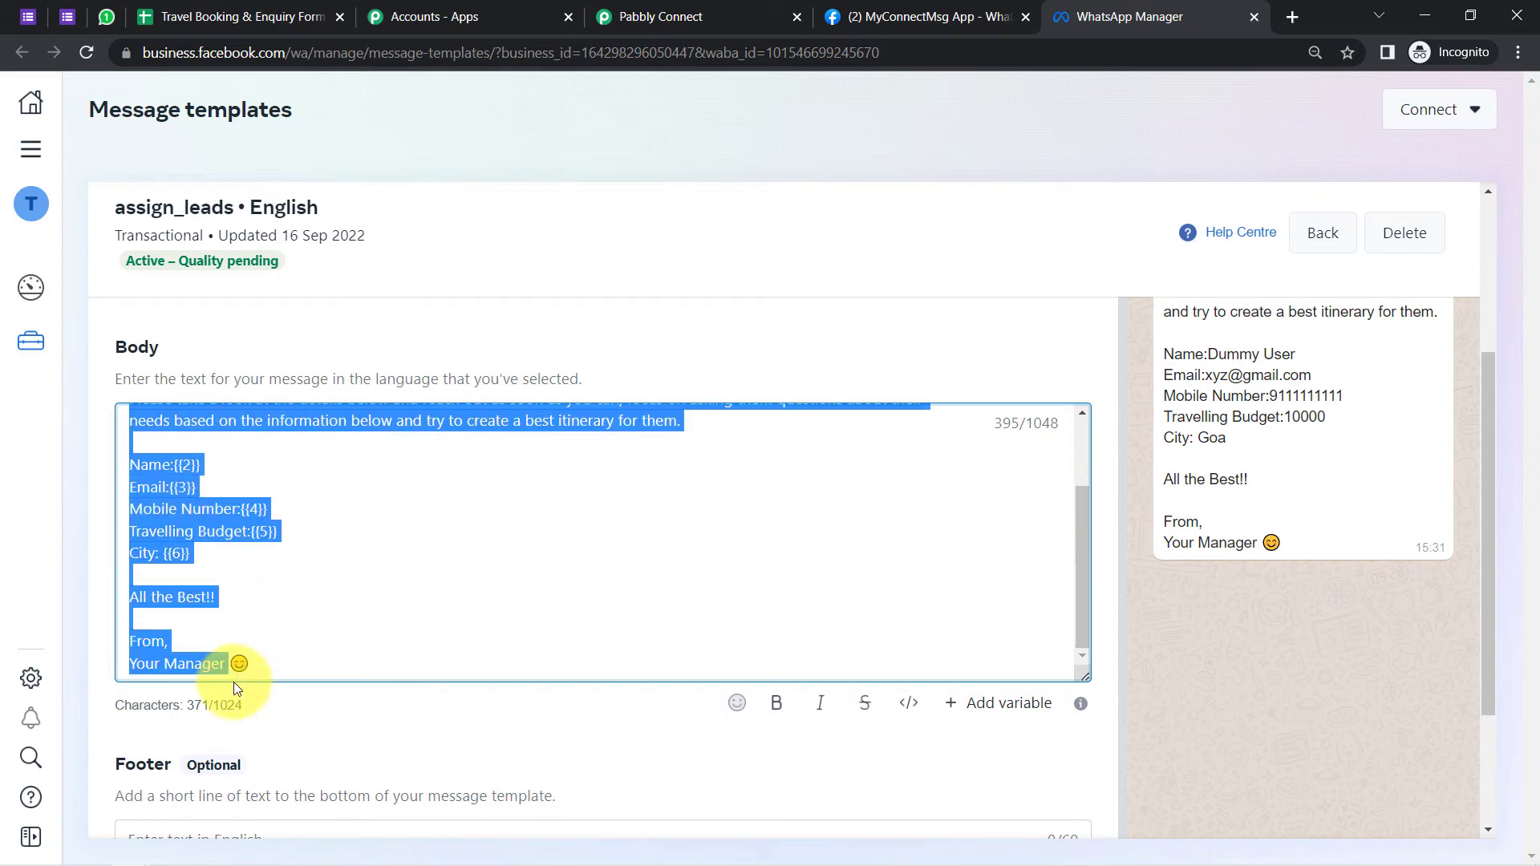
pyautogui.click(181, 581)
pyautogui.click(1489, 617)
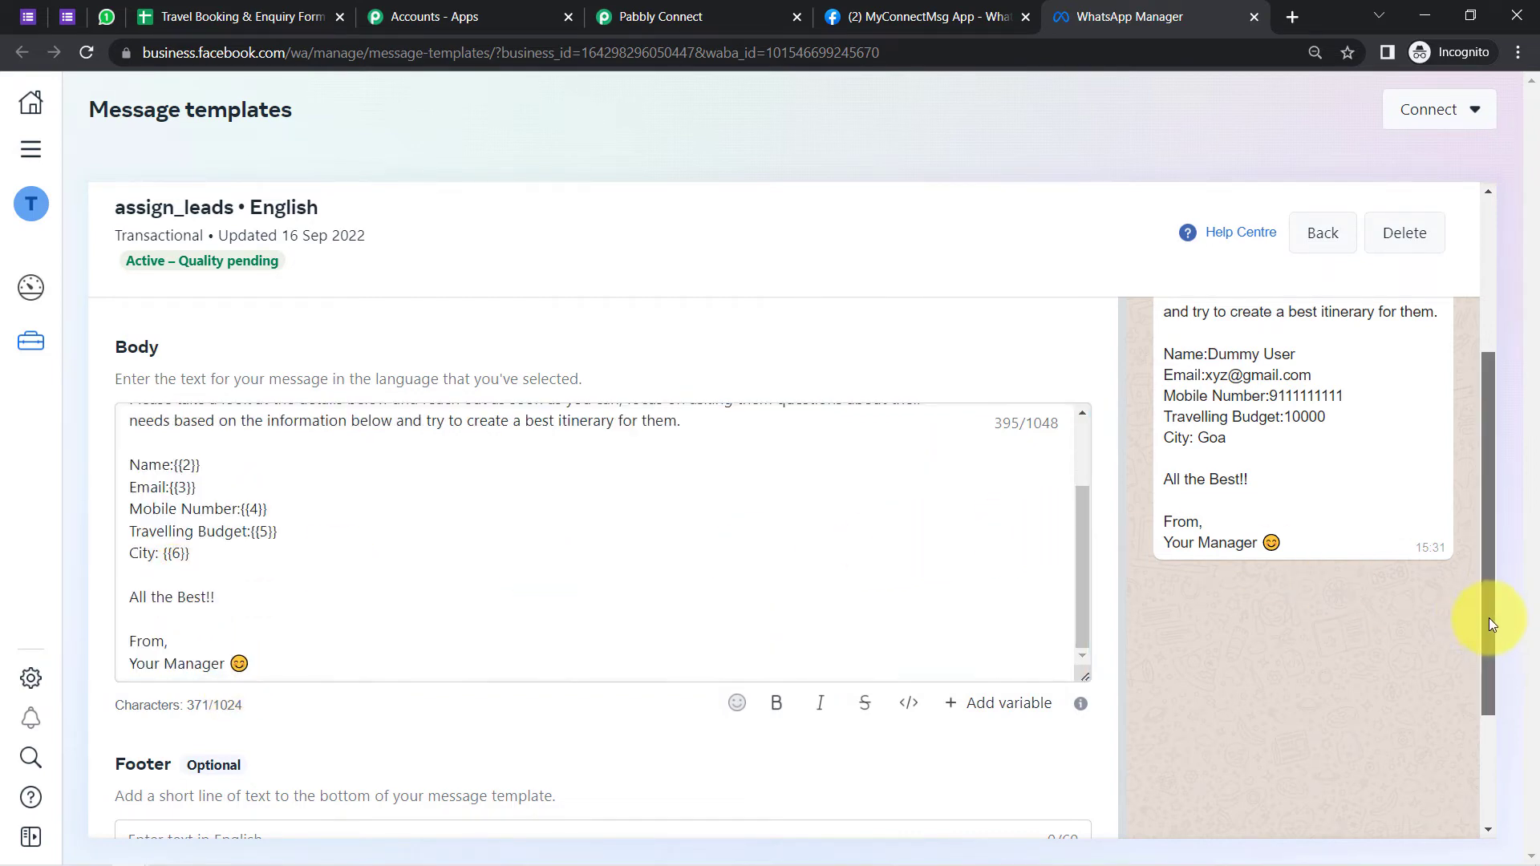
pyautogui.moveTo(1489, 617); pyautogui.dragTo(1536, 449)
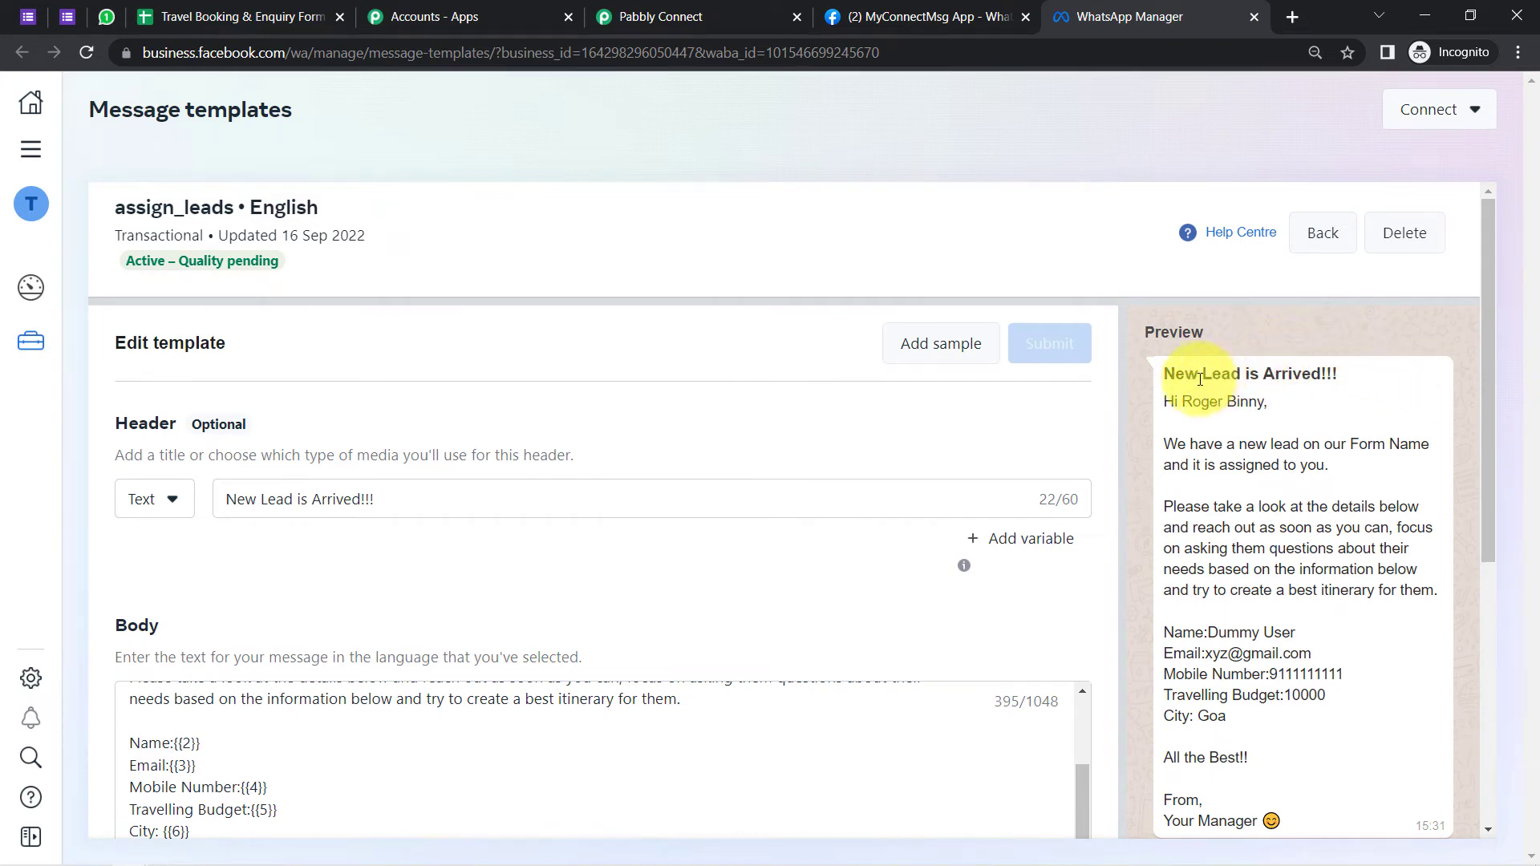
# Read through the message preview, covering its title, introduction, lead details and closing lines
pyautogui.moveTo(1180, 375); pyautogui.dragTo(1281, 803)
pyautogui.click(1261, 569)
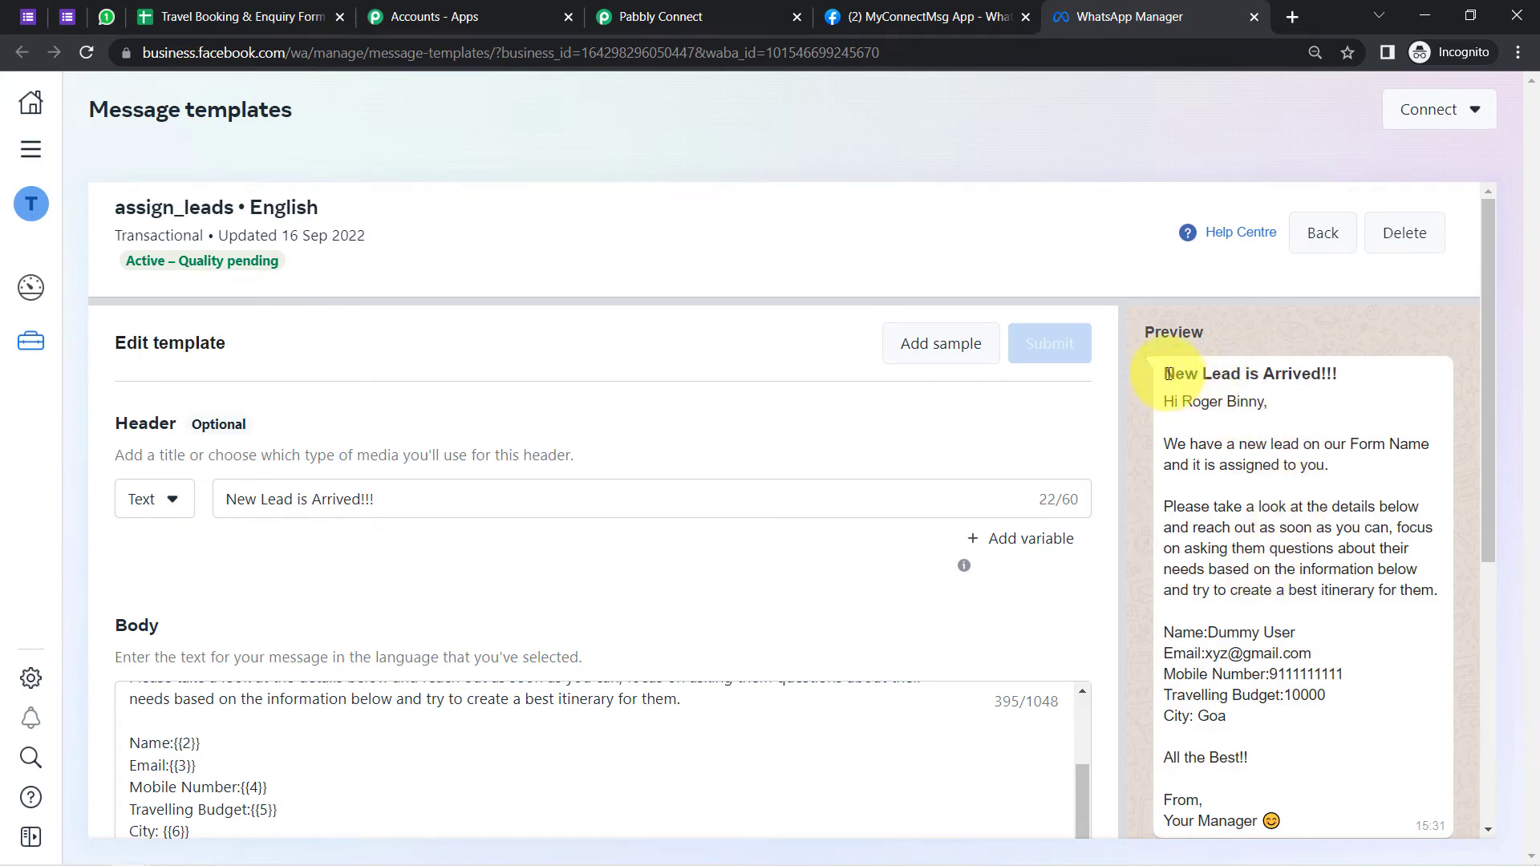
pyautogui.moveTo(1167, 375); pyautogui.dragTo(1348, 374)
pyautogui.moveTo(1164, 401); pyautogui.dragTo(1386, 507)
pyautogui.moveTo(1174, 633); pyautogui.dragTo(1252, 742)
pyautogui.scroll(-1, 1258, 751)
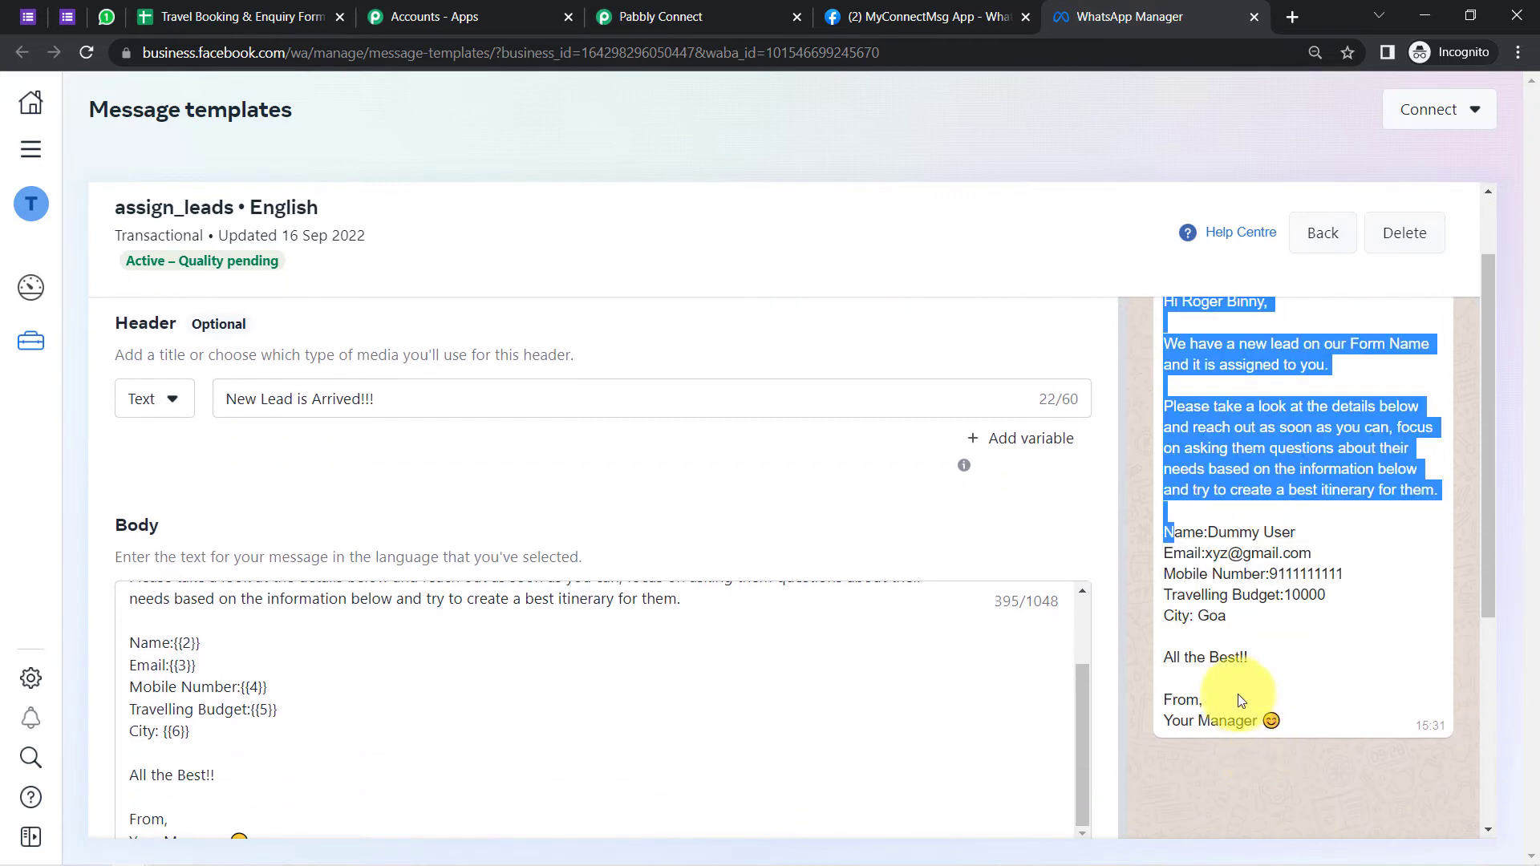
pyautogui.click(1210, 609)
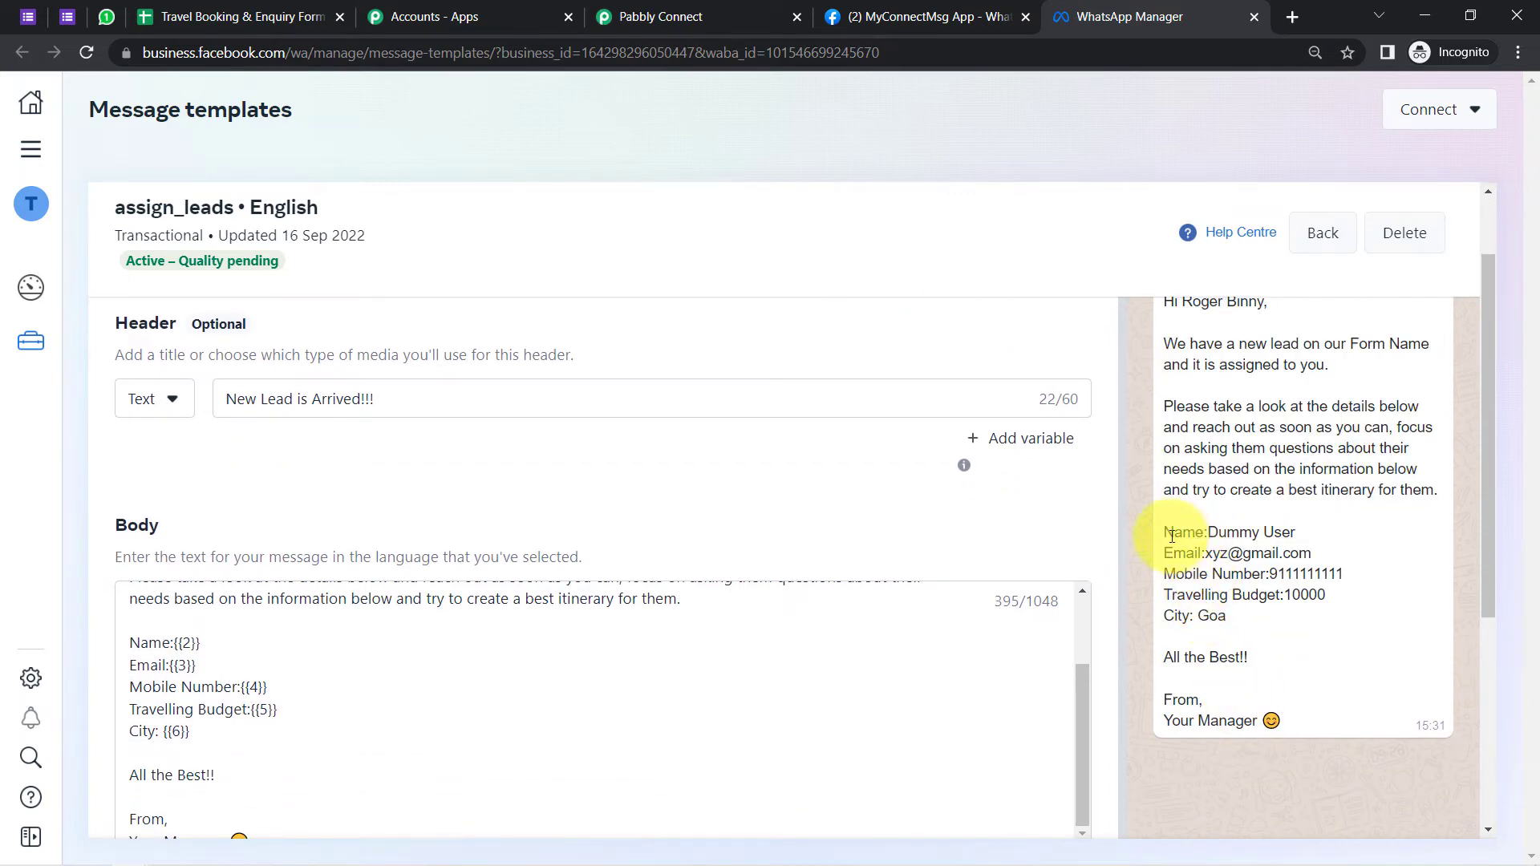
pyautogui.moveTo(1172, 537); pyautogui.dragTo(1280, 716)
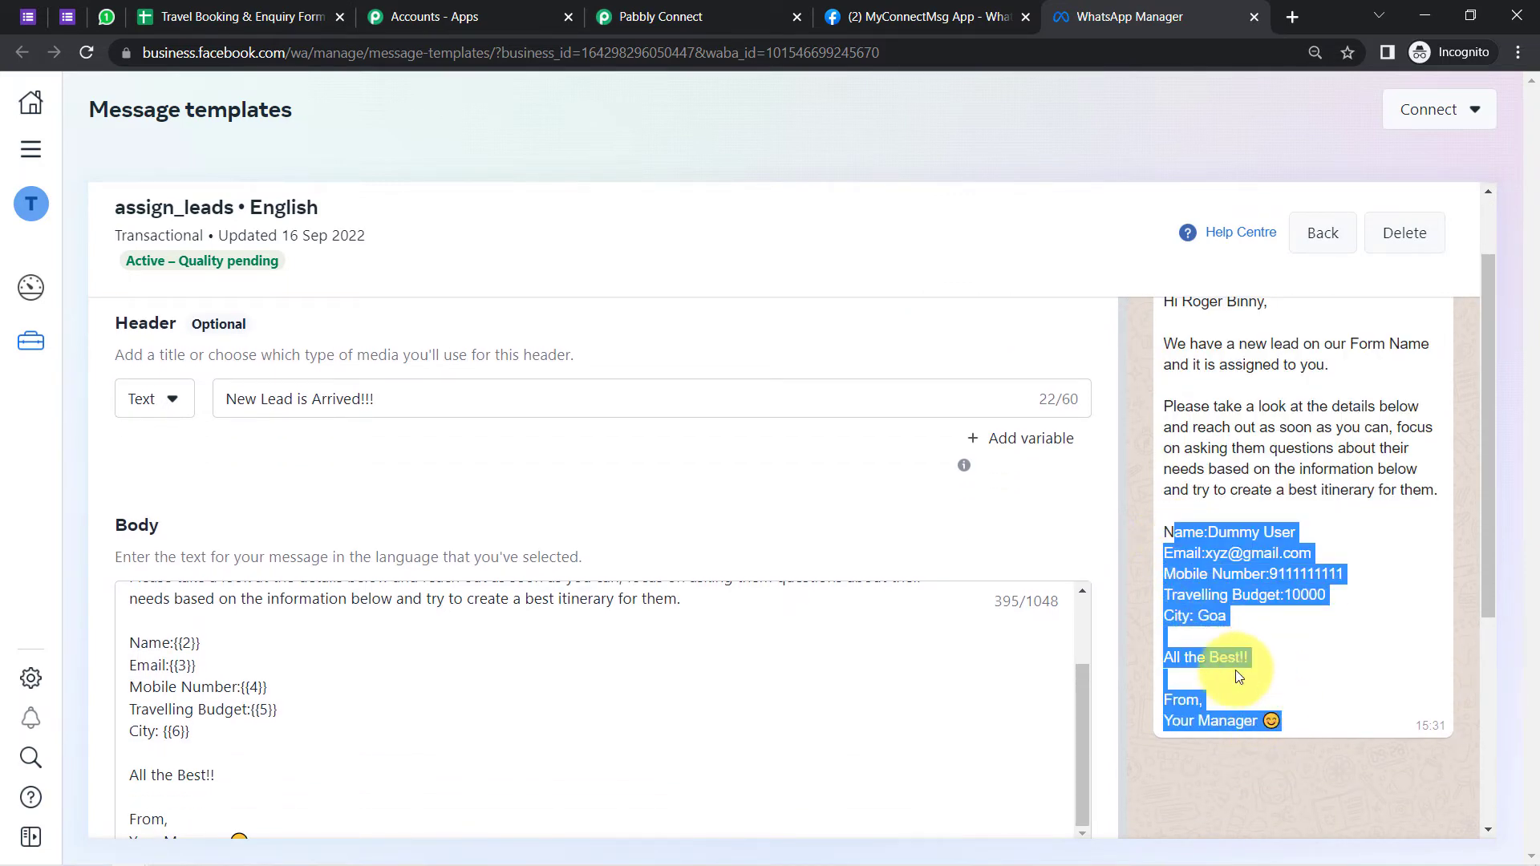
# Check the template's optional Footer and Buttons sections
pyautogui.moveTo(1489, 454); pyautogui.dragTo(1497, 704)
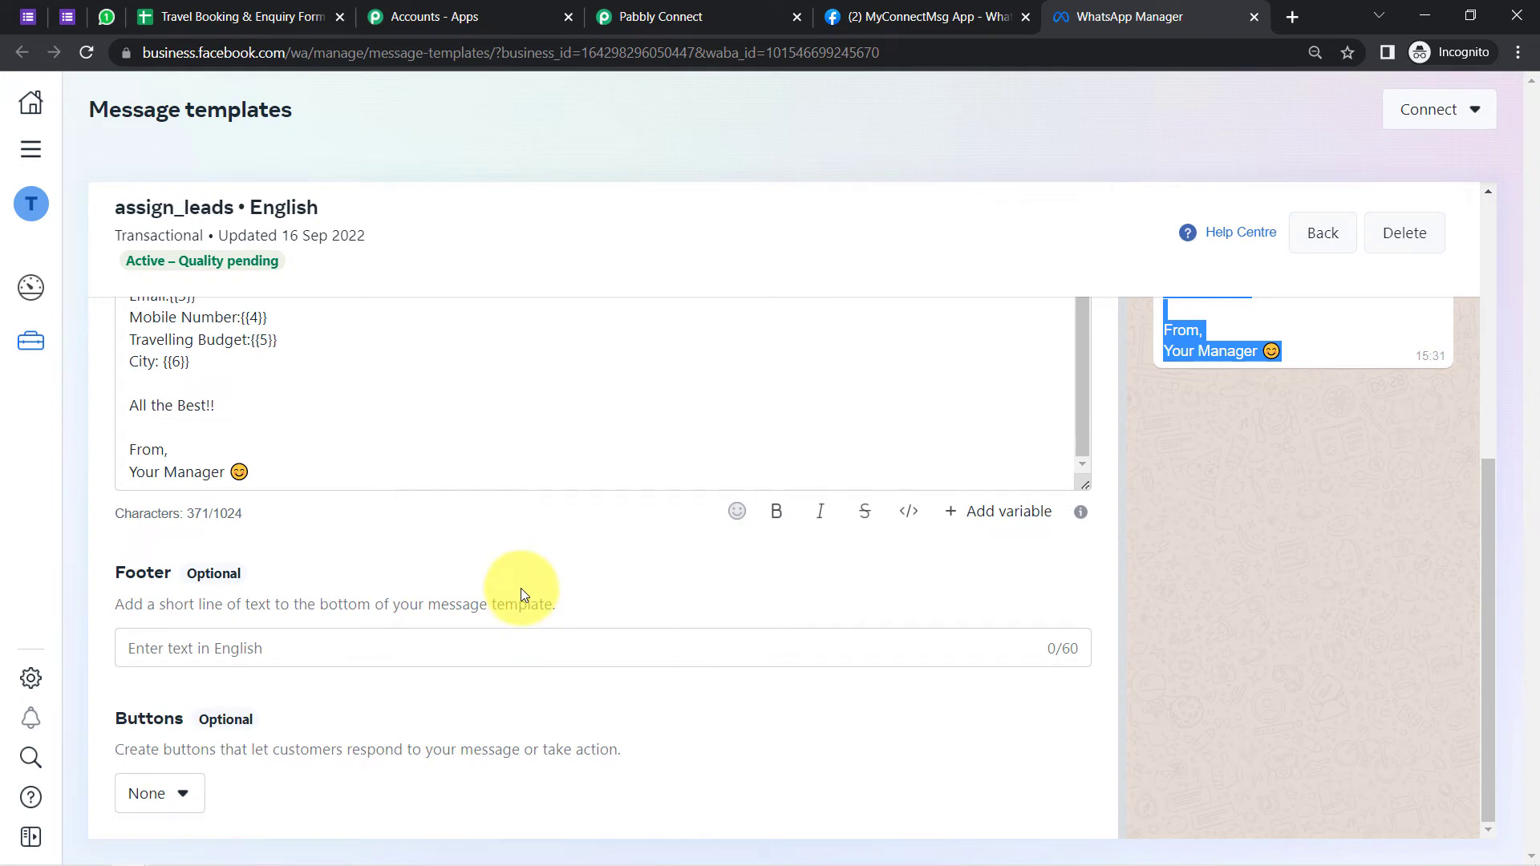
pyautogui.click(1216, 622)
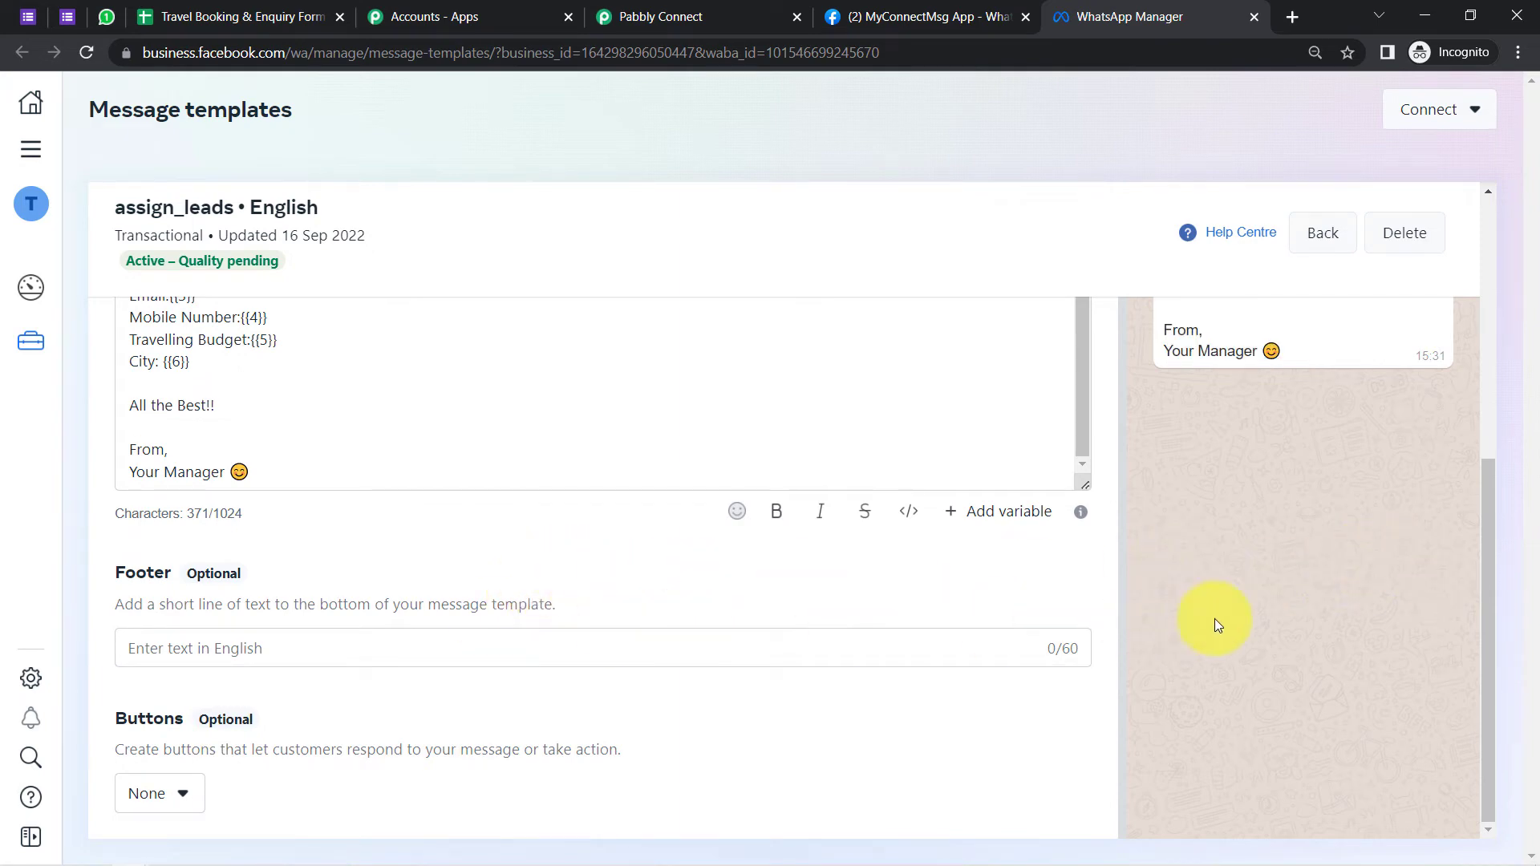
pyautogui.moveTo(1482, 732); pyautogui.dragTo(1499, 578)
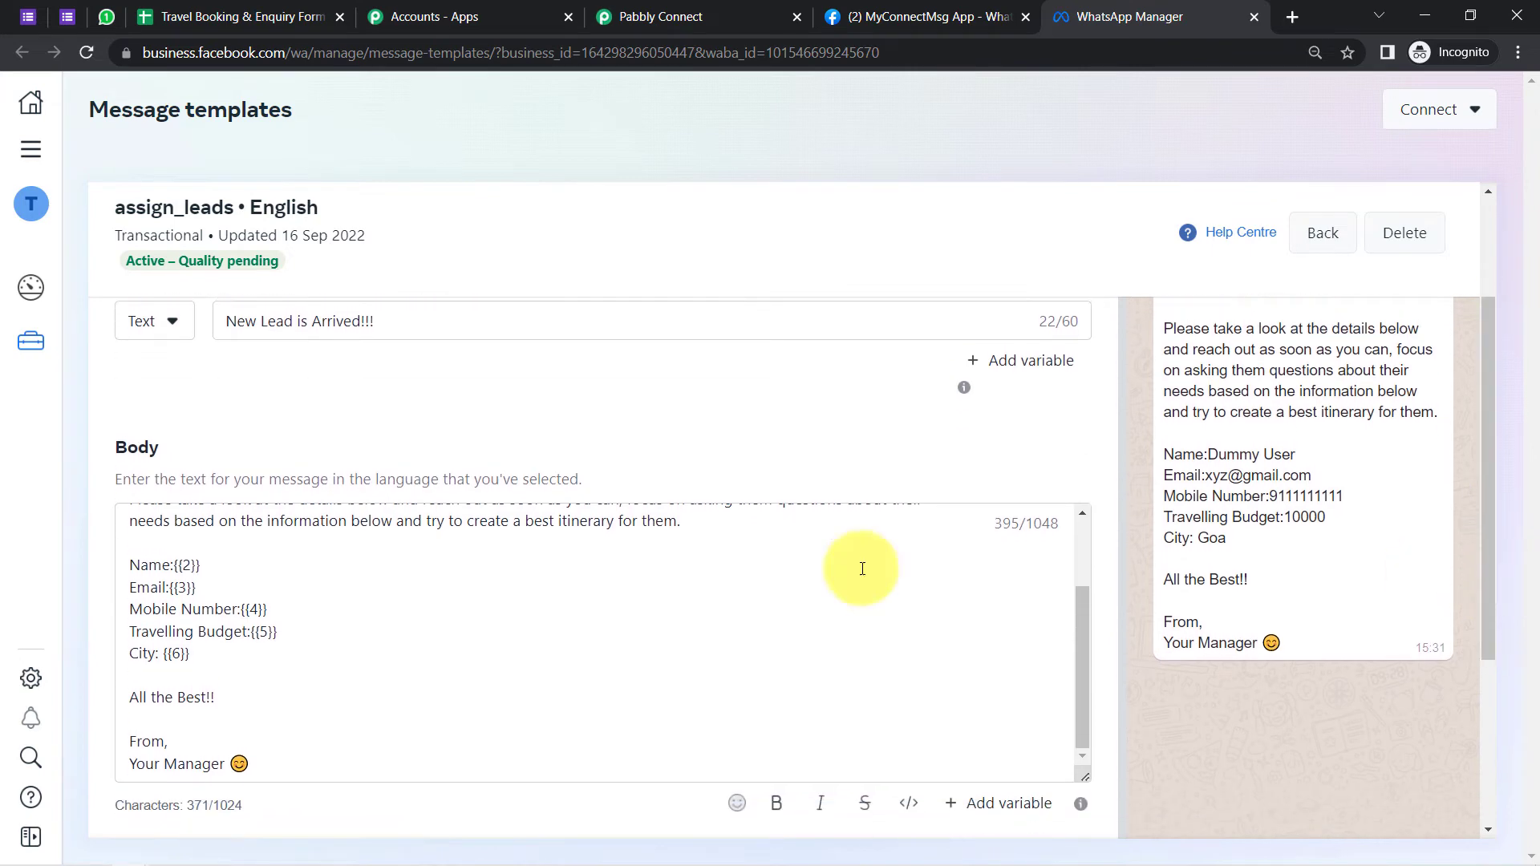
# Examine the numbered variables in the body text, including those for the form name, lead name and email
pyautogui.moveTo(183, 567)
pyautogui.mouseDown()
pyautogui.moveTo(225, 570)
pyautogui.moveTo(191, 589)
pyautogui.mouseUp()
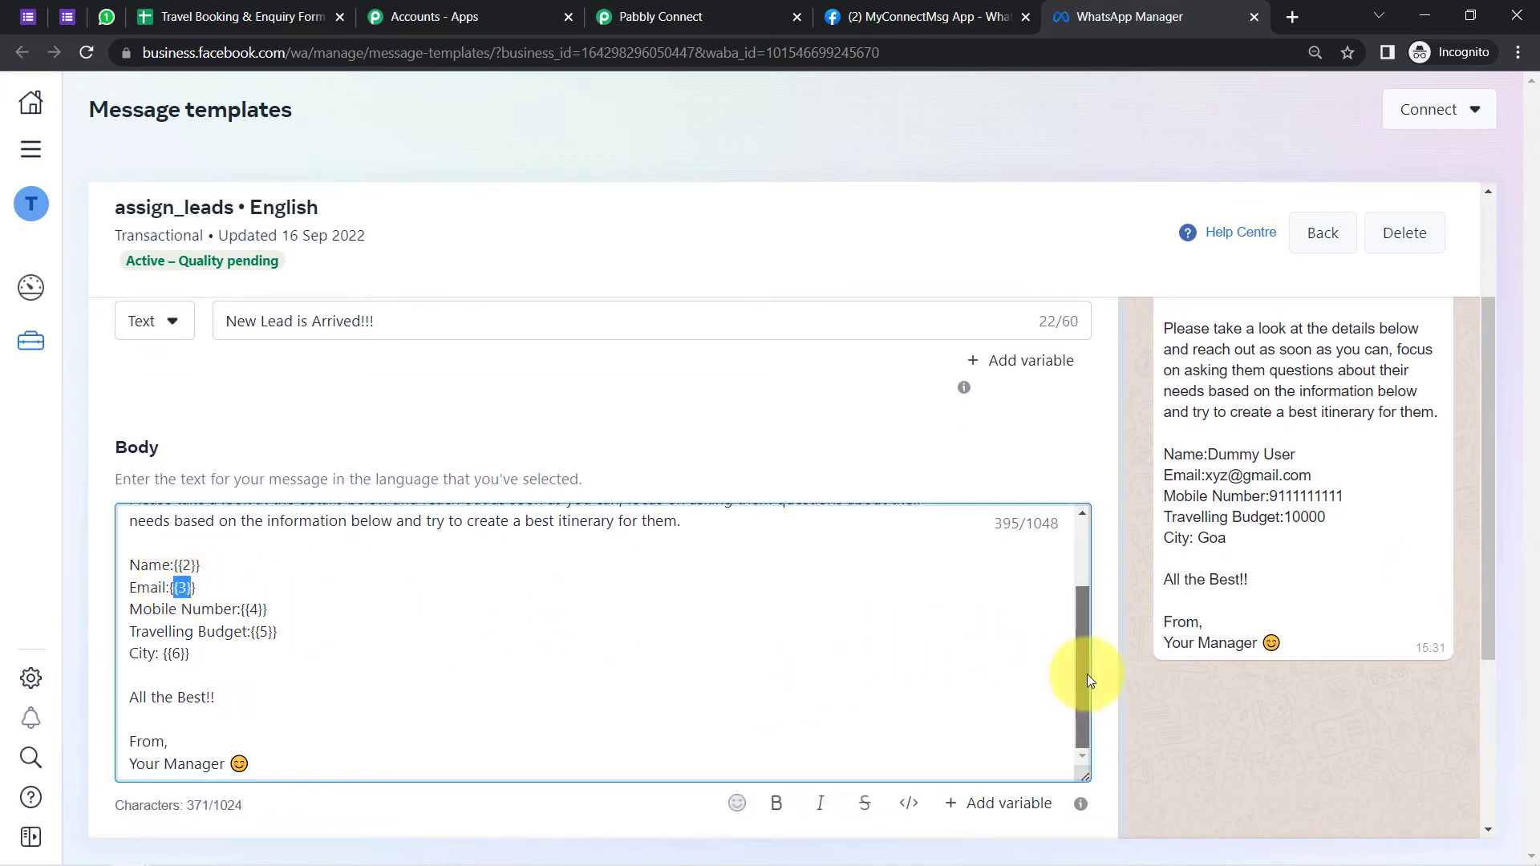
pyautogui.moveTo(1086, 674); pyautogui.dragTo(1101, 593)
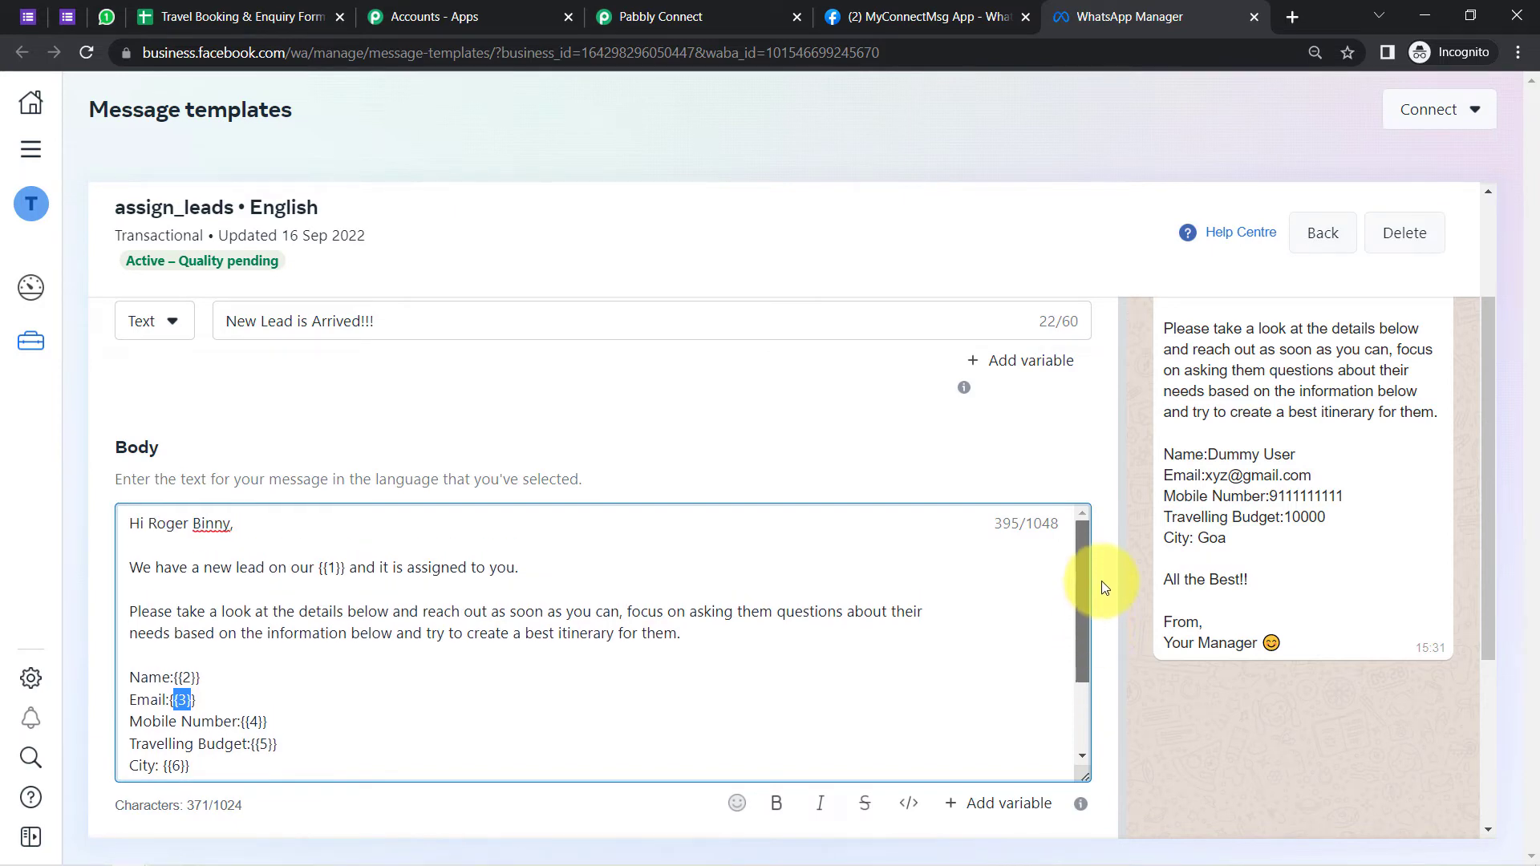
pyautogui.click(321, 567)
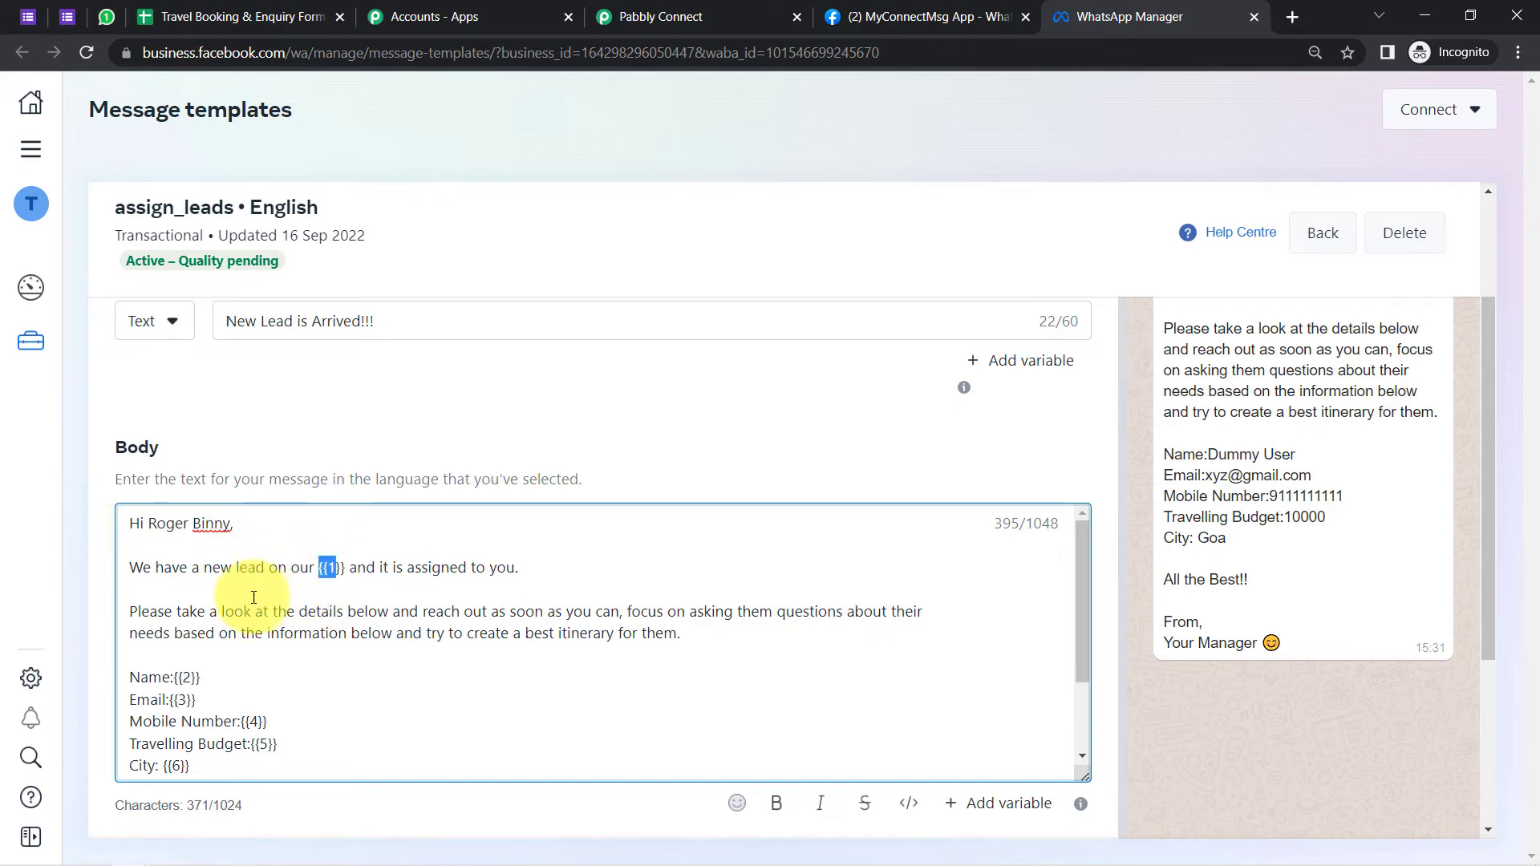
pyautogui.click(178, 679)
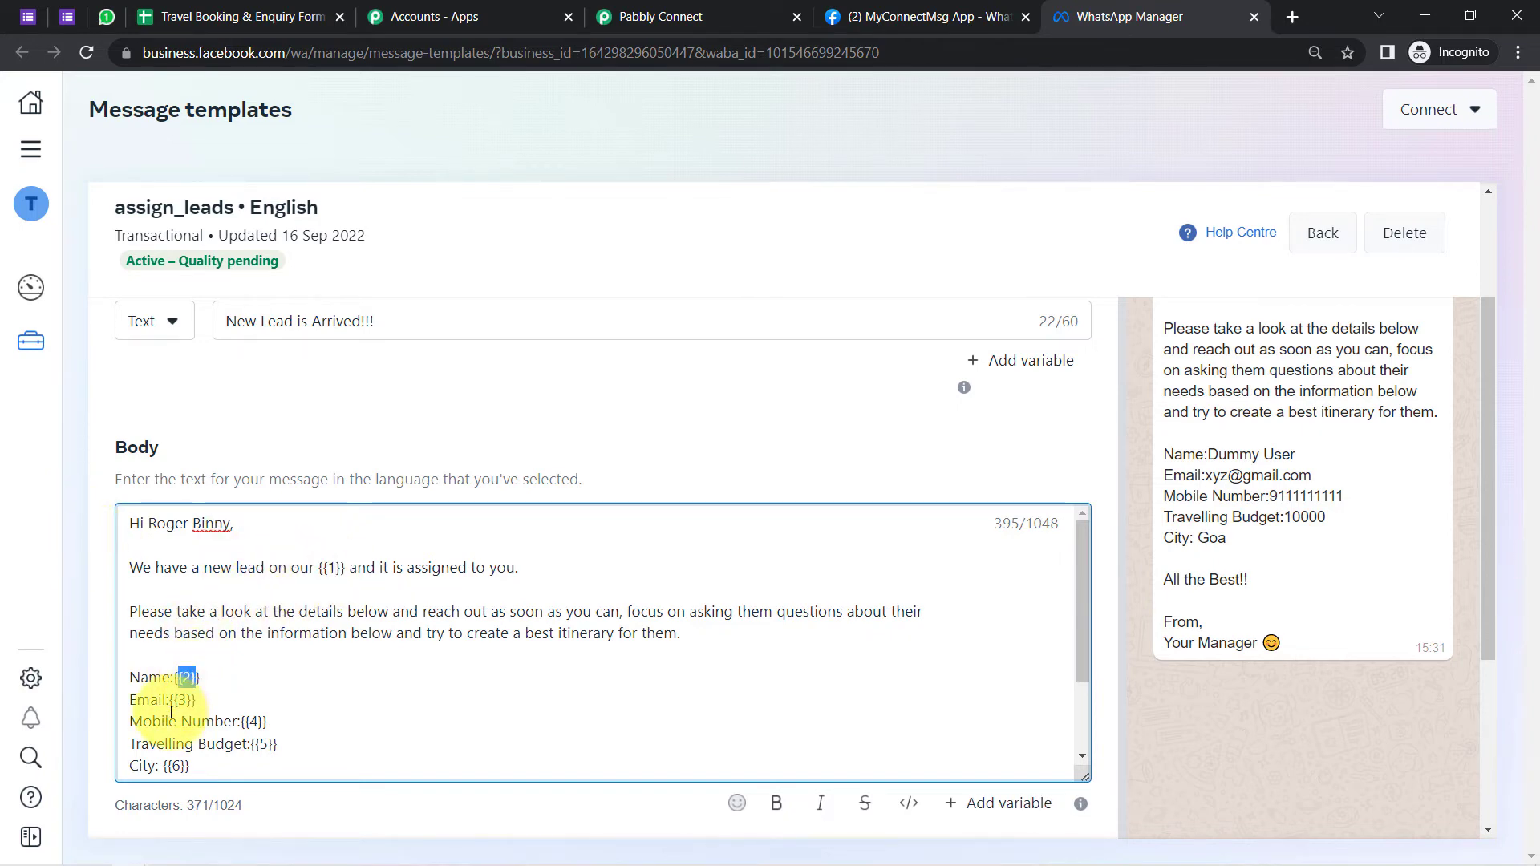
pyautogui.moveTo(170, 701); pyautogui.dragTo(197, 700)
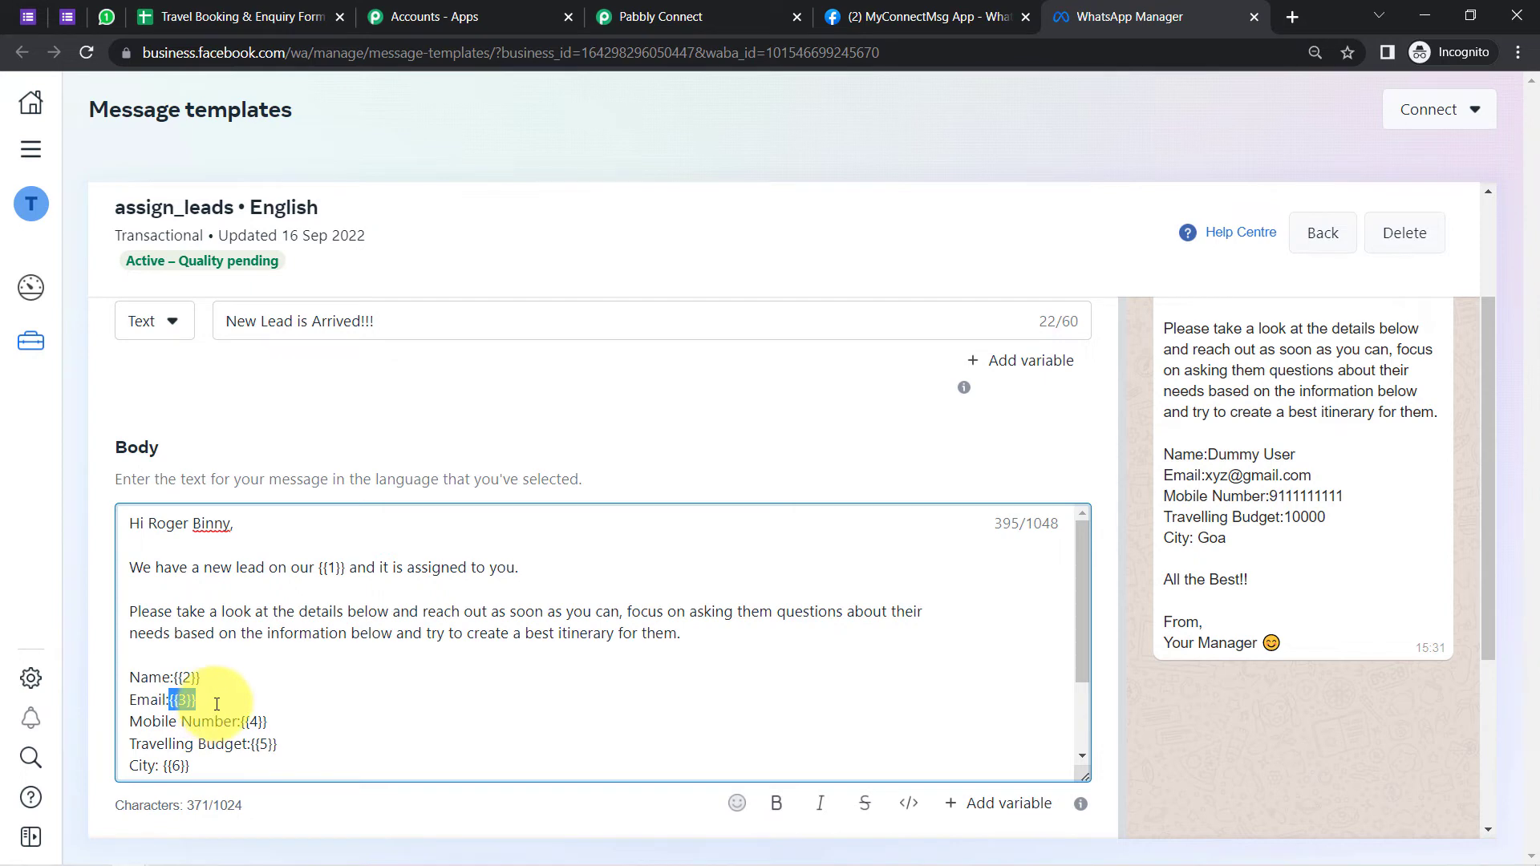
pyautogui.click(321, 588)
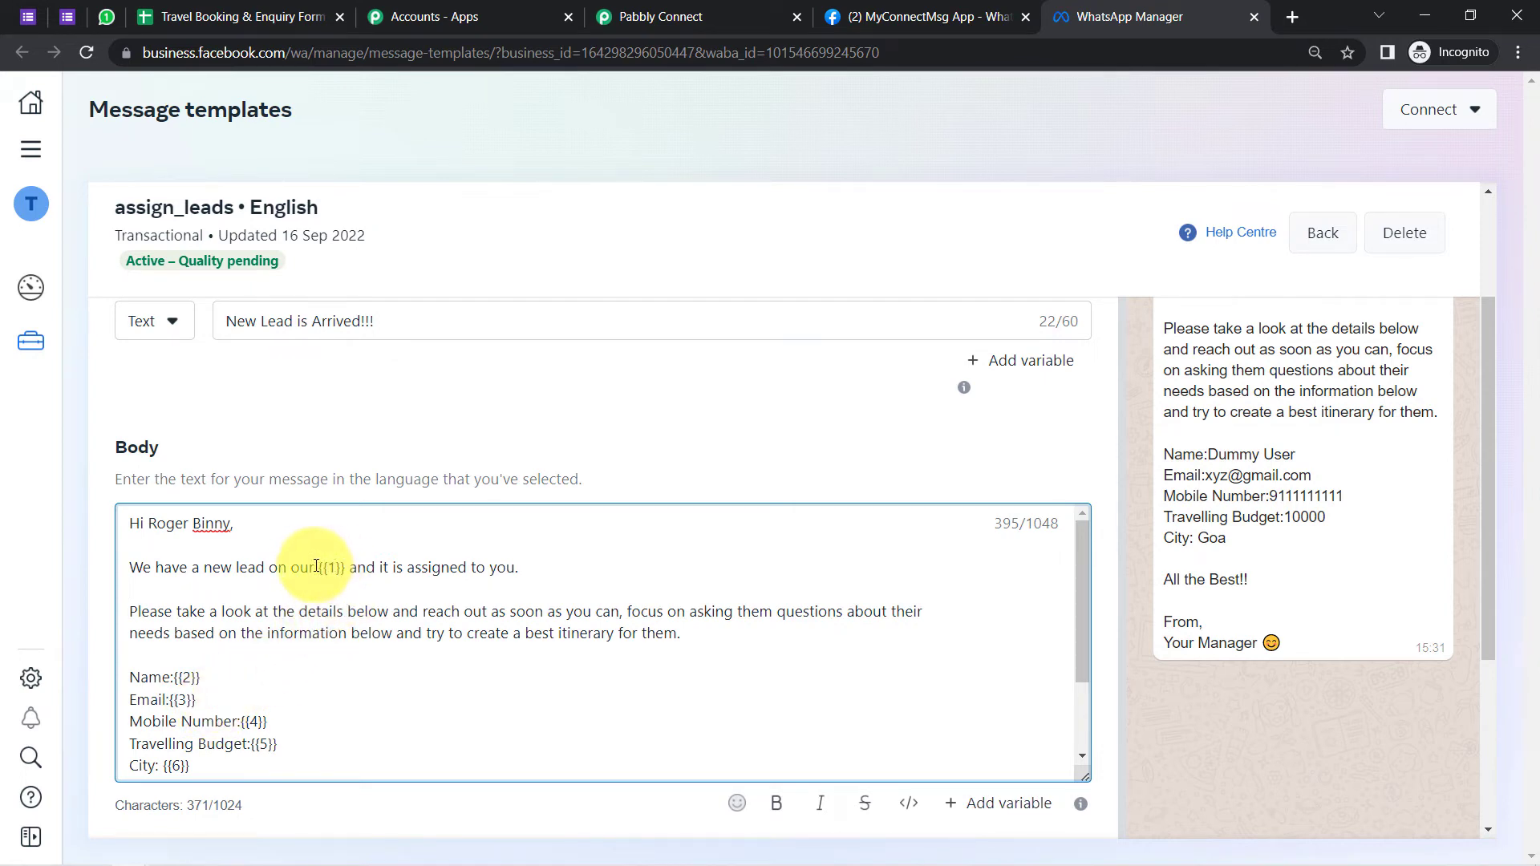
pyautogui.moveTo(318, 567); pyautogui.dragTo(340, 567)
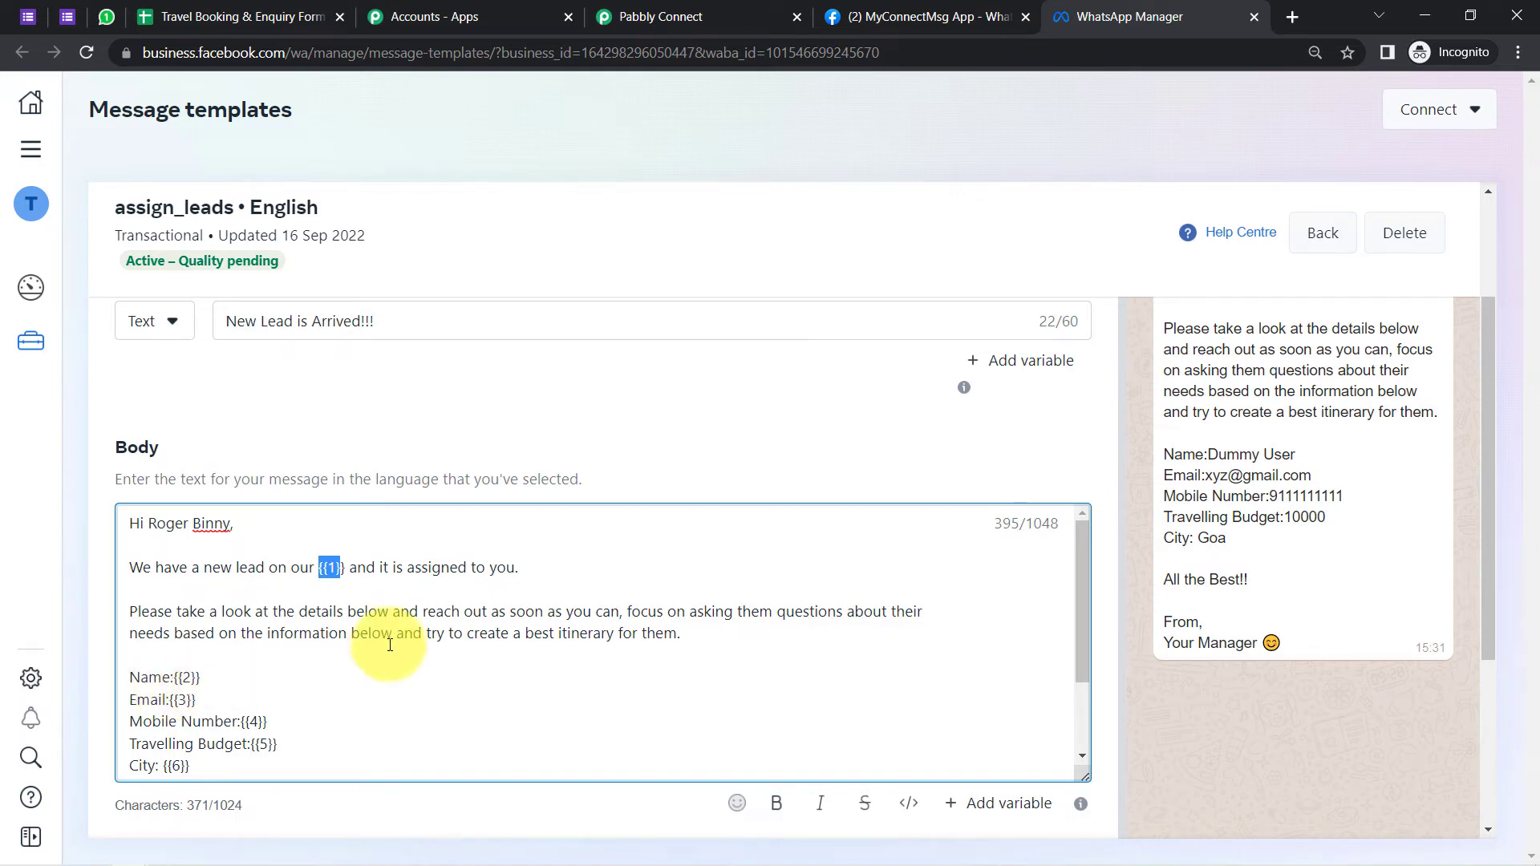
# Compare the complete message preview with the template's header and body
pyautogui.moveTo(1486, 549); pyautogui.dragTo(1500, 478)
pyautogui.moveTo(1195, 325); pyautogui.dragTo(1287, 772)
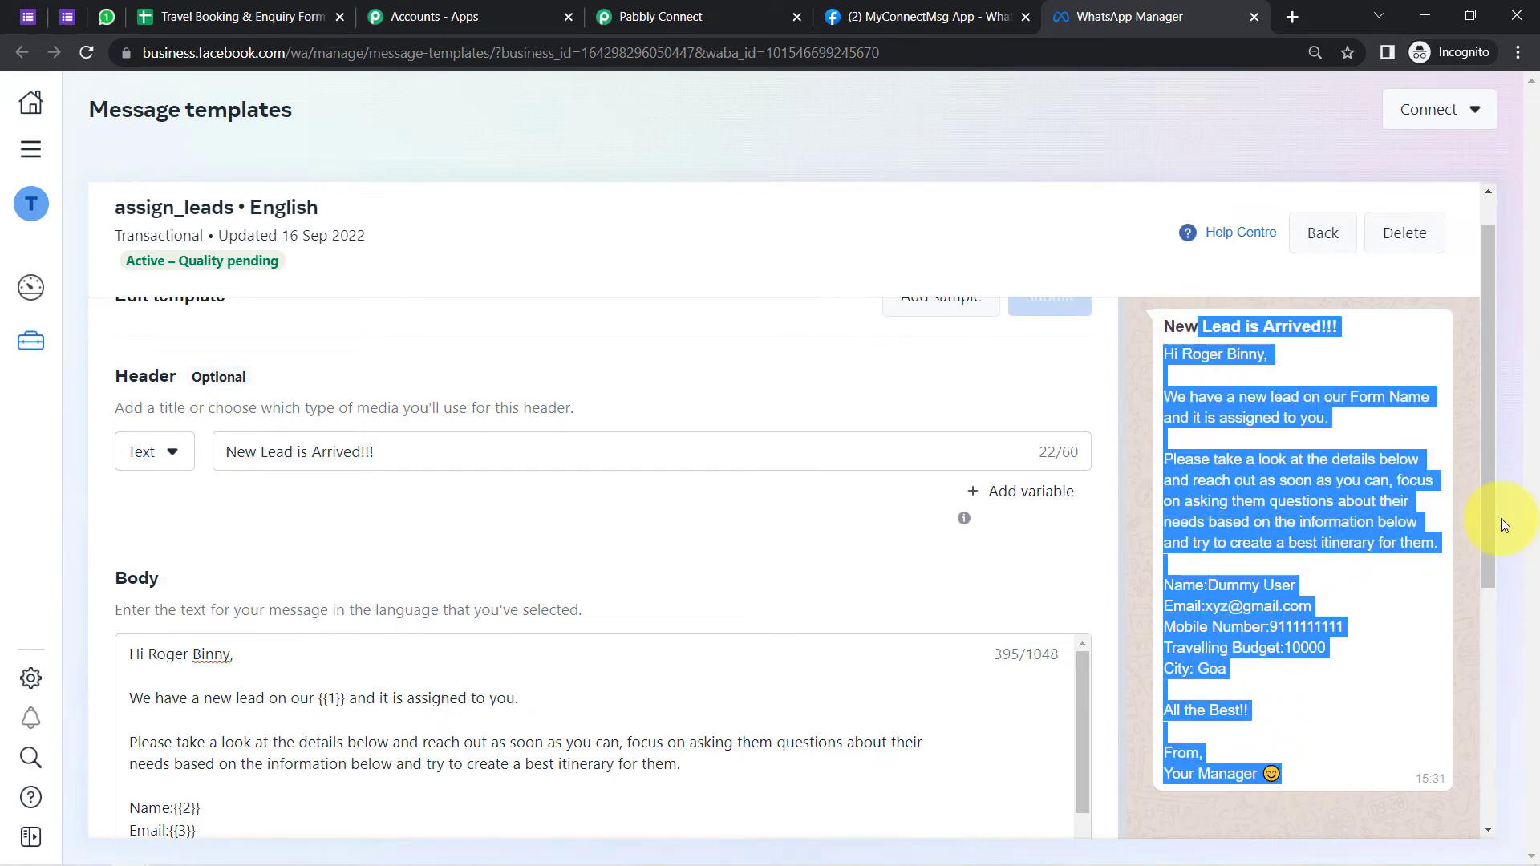
pyautogui.moveTo(1491, 519); pyautogui.dragTo(1493, 475)
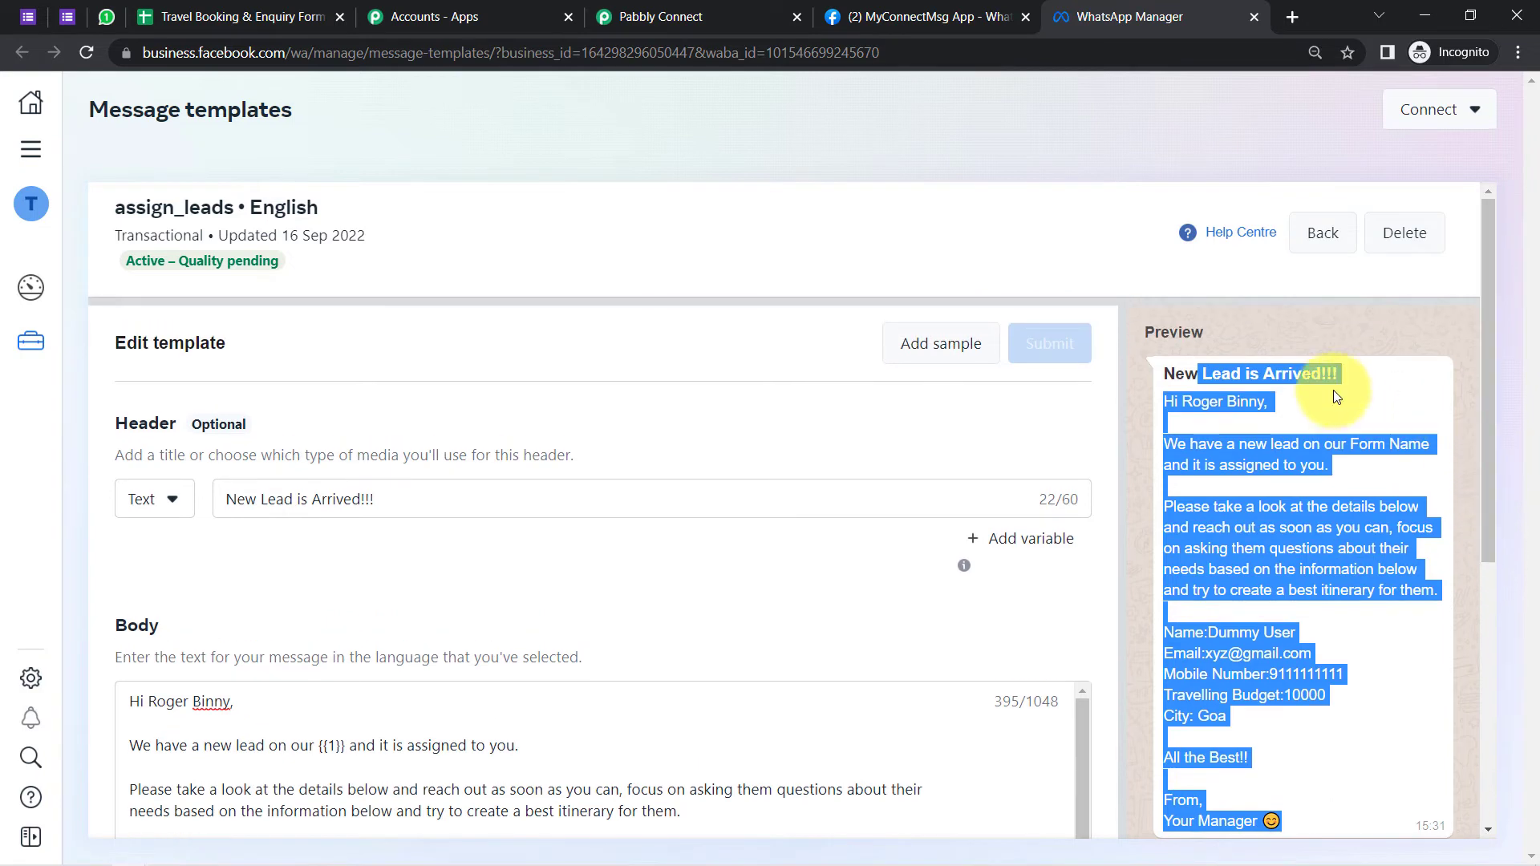
pyautogui.click(1295, 451)
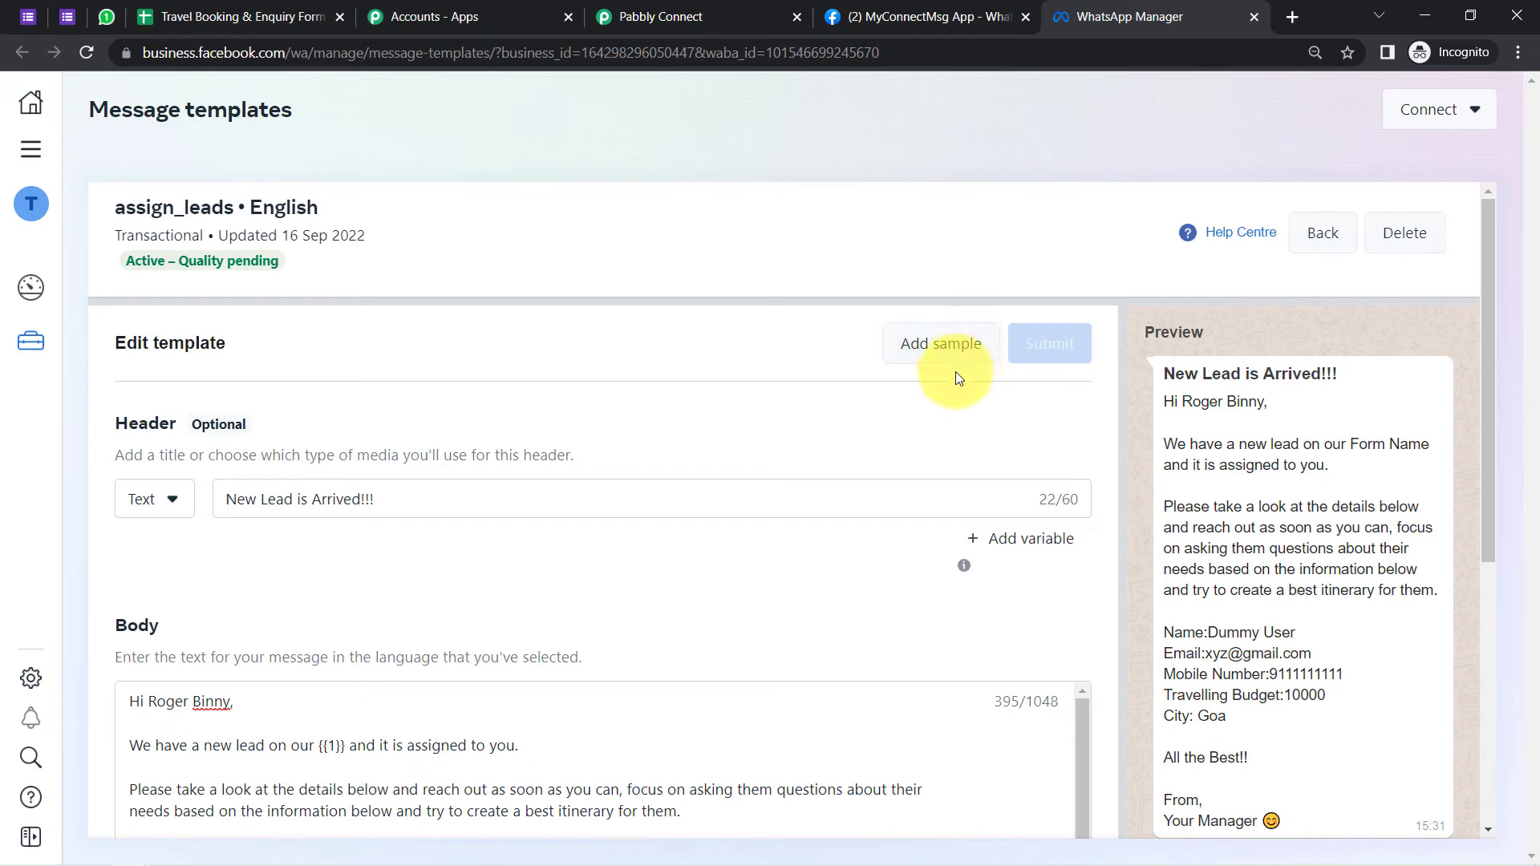
# Compare the sample values in the message preview, such as the email, with the numbered variables in the template body
pyautogui.click(938, 355)
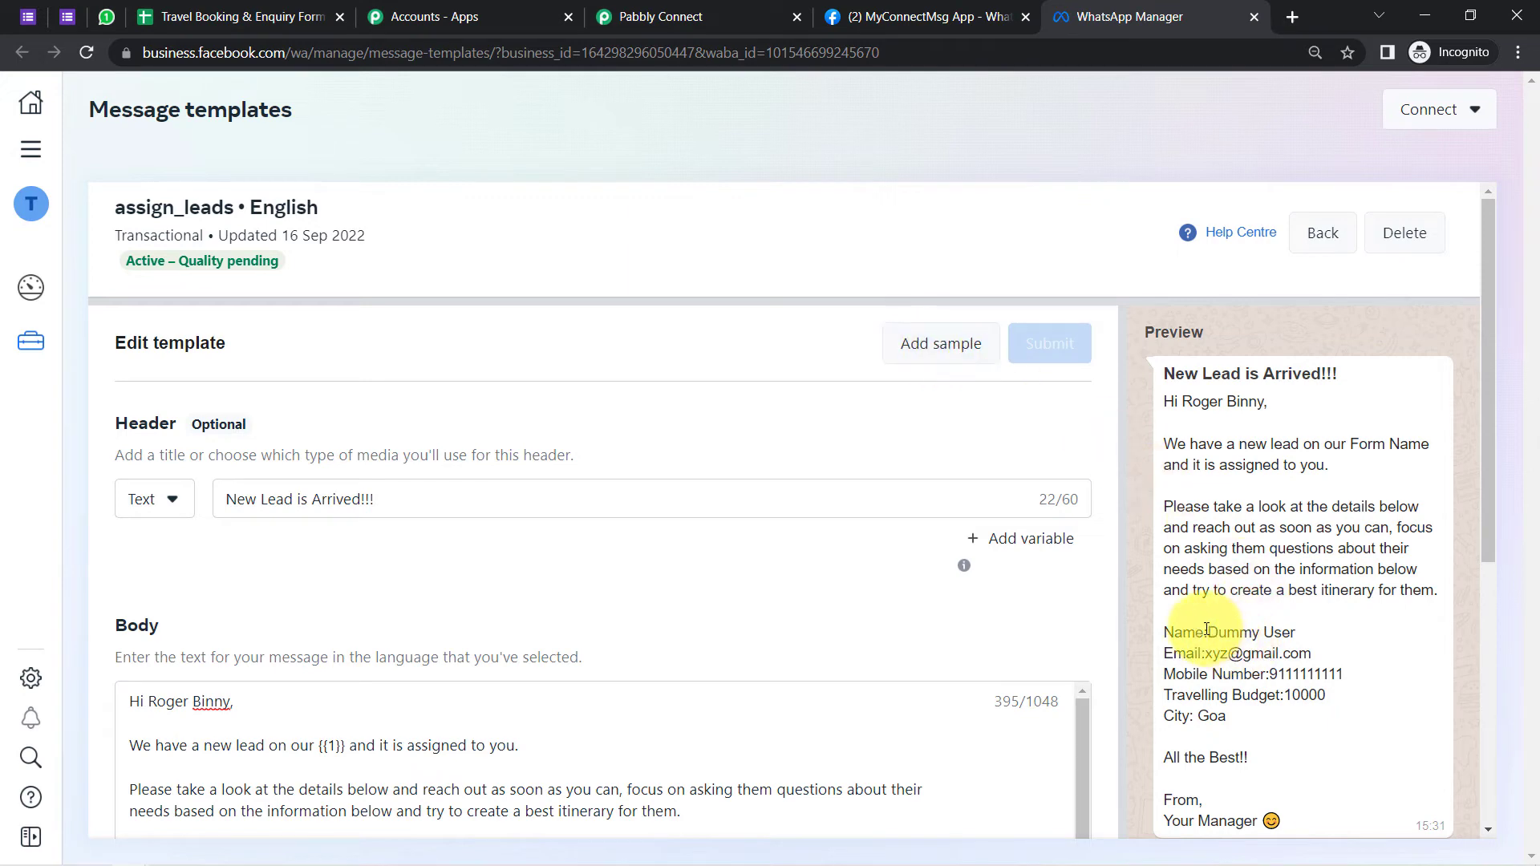
pyautogui.moveTo(1213, 653); pyautogui.dragTo(1312, 654)
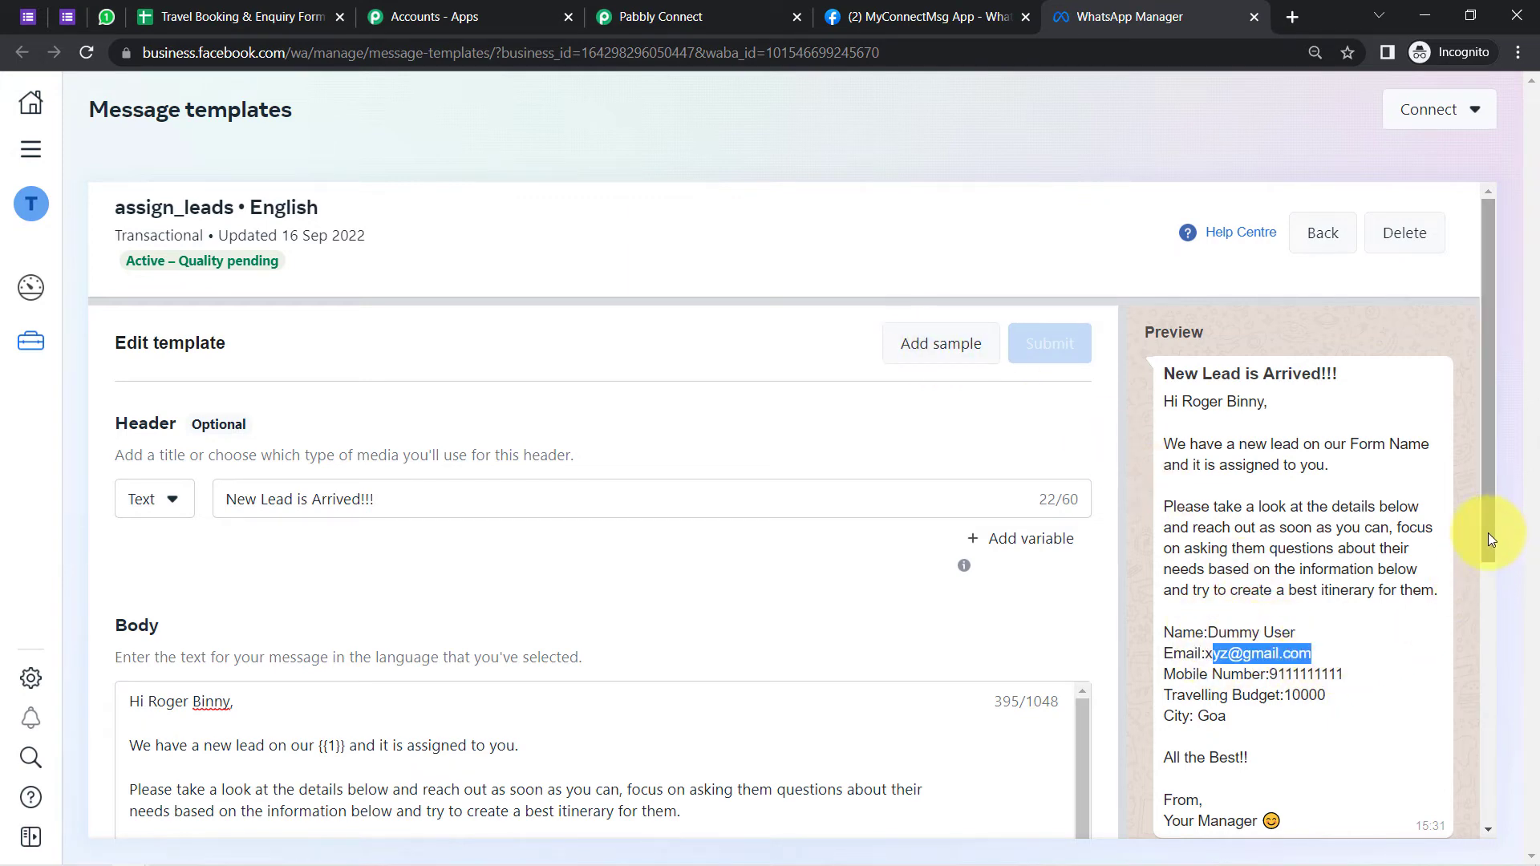
pyautogui.moveTo(1489, 533); pyautogui.dragTo(1489, 681)
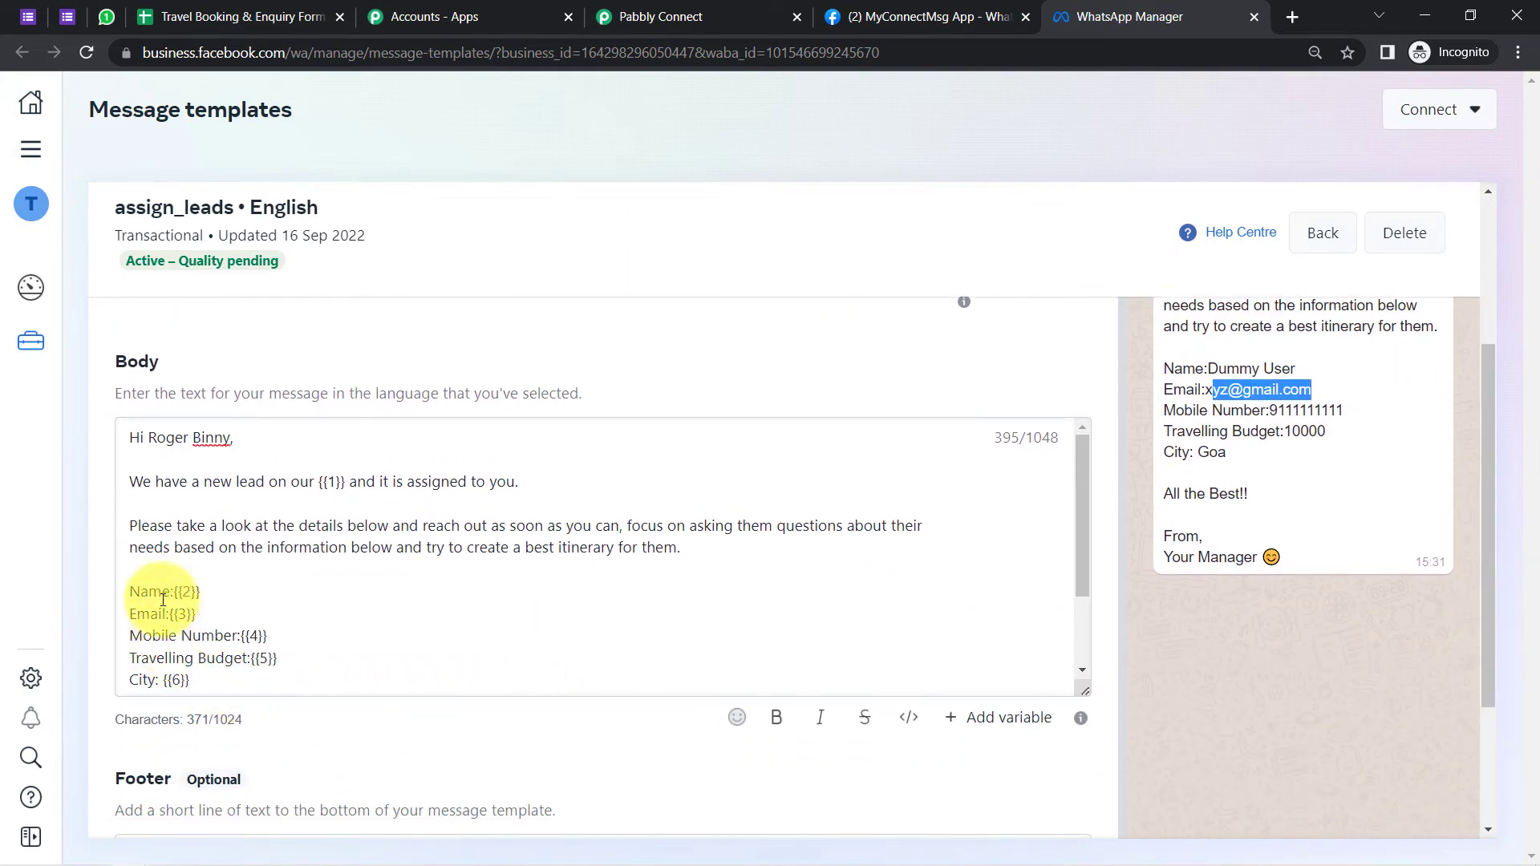
pyautogui.moveTo(233, 607); pyautogui.dragTo(179, 608)
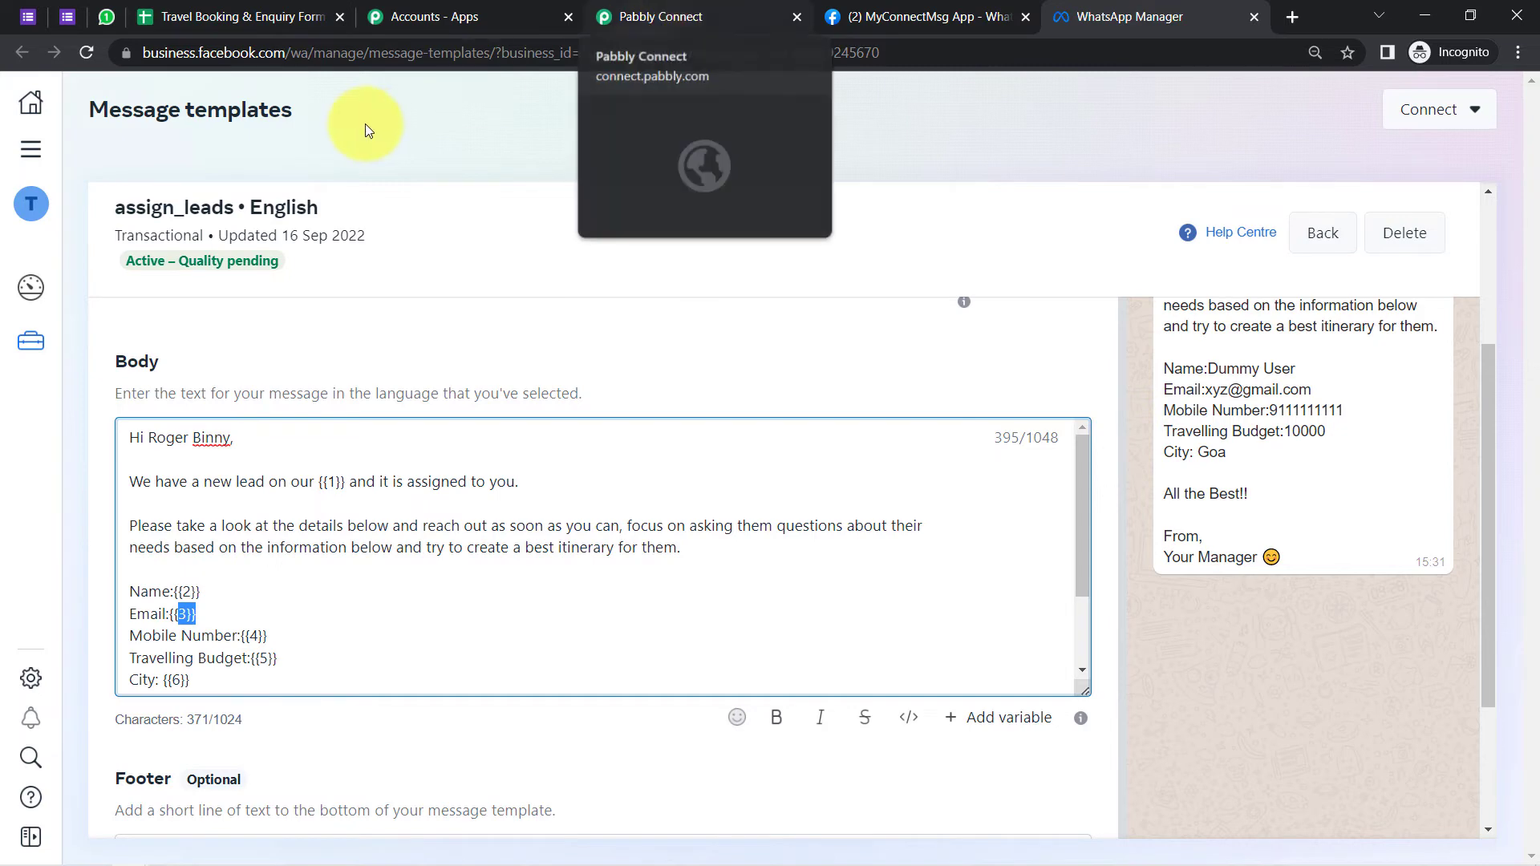
# Copy the template name assign_leads and select it as the Template Name in the Sales Agent 1 route in Pabbly Connect
pyautogui.moveTo(116, 207); pyautogui.dragTo(230, 209)
pyautogui.hotkey('ctrl', 'c')
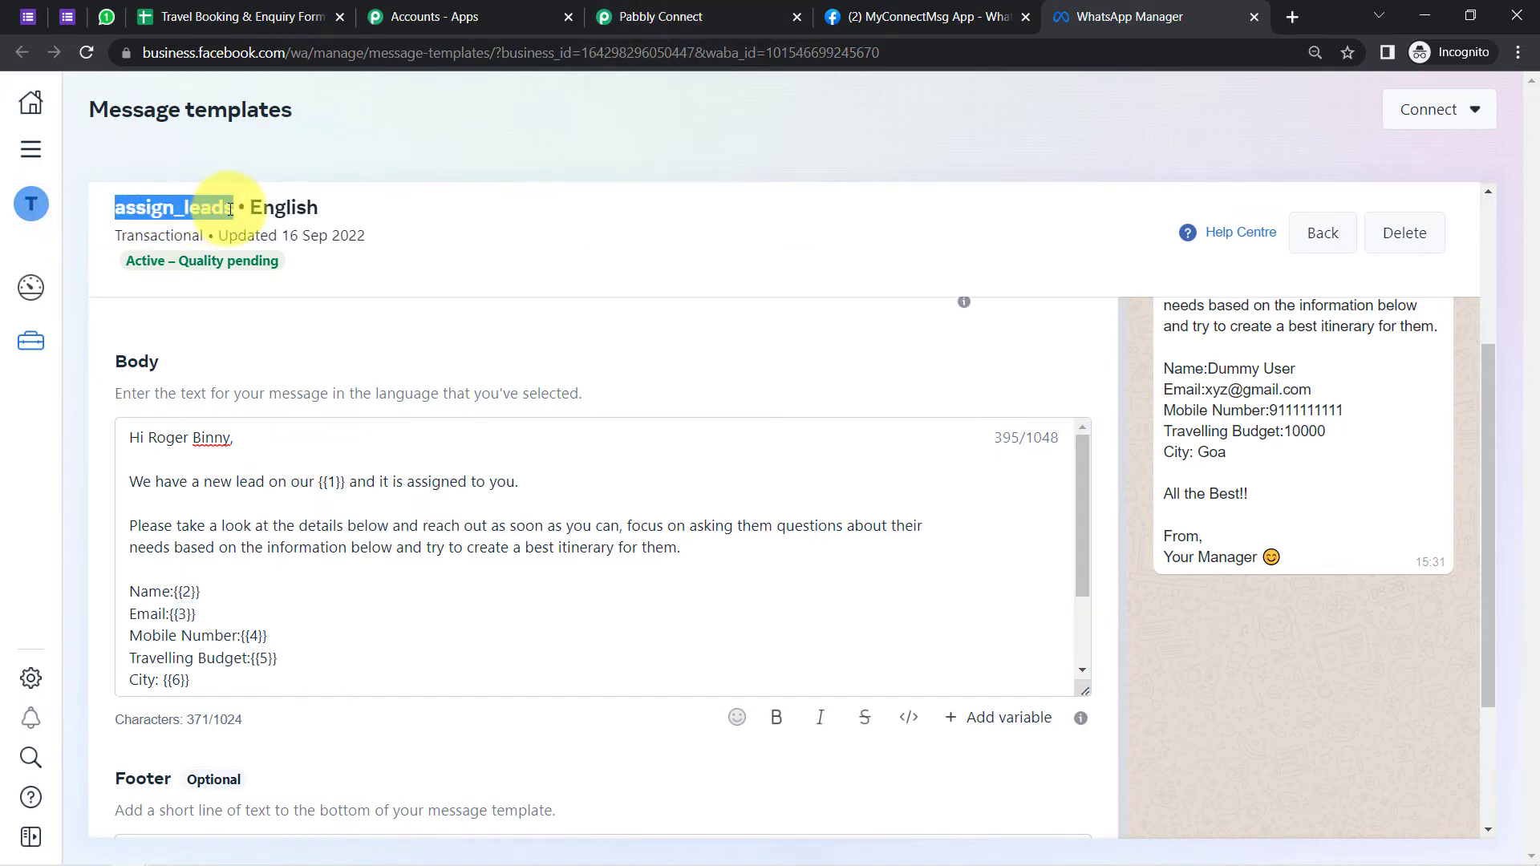
pyautogui.click(719, 6)
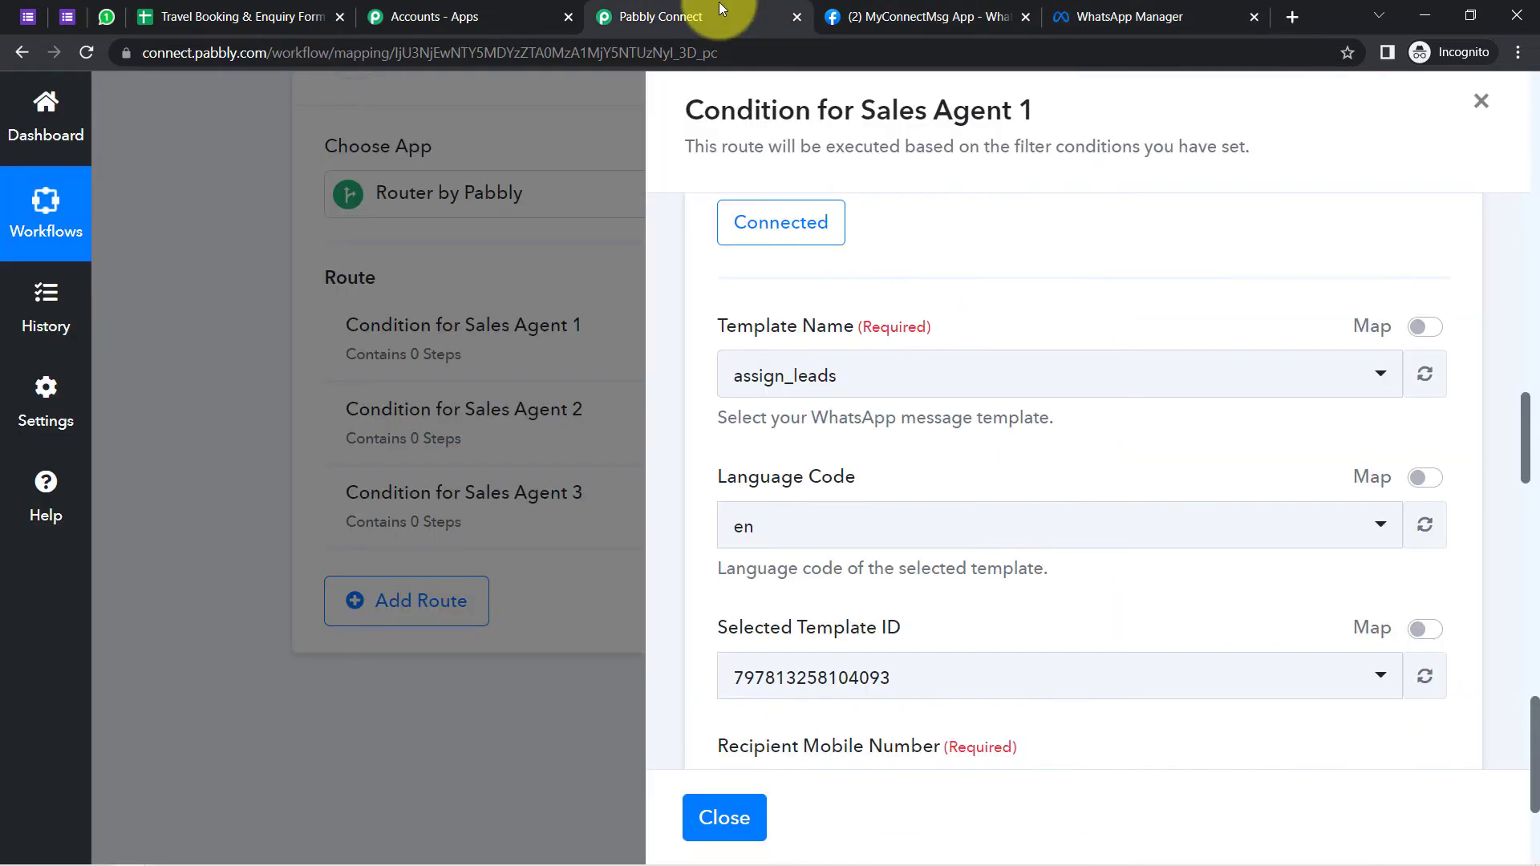
pyautogui.click(775, 392)
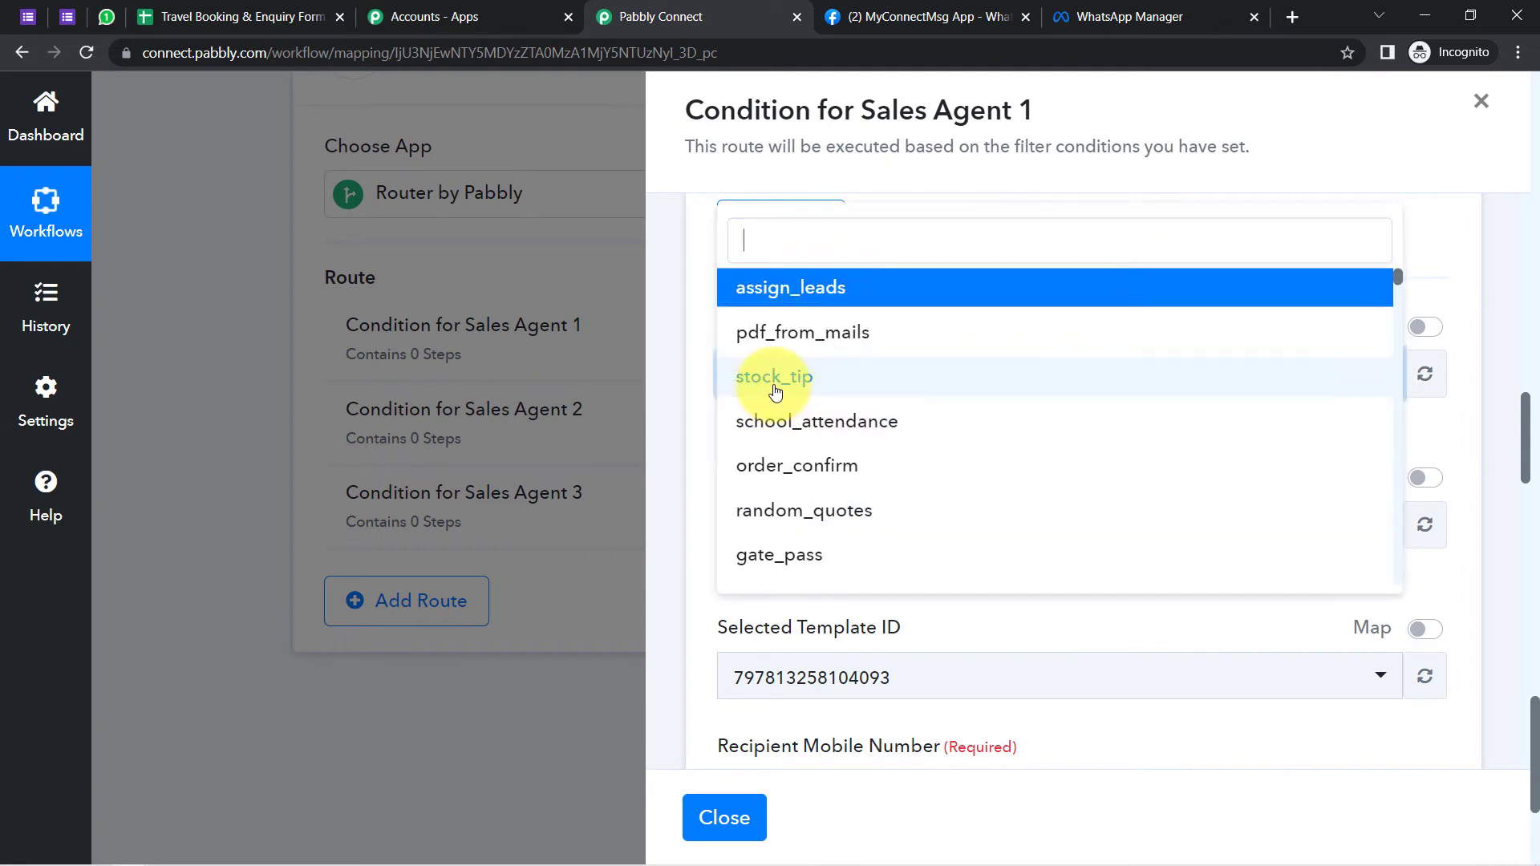
pyautogui.hotkey('ctrl', 'v')
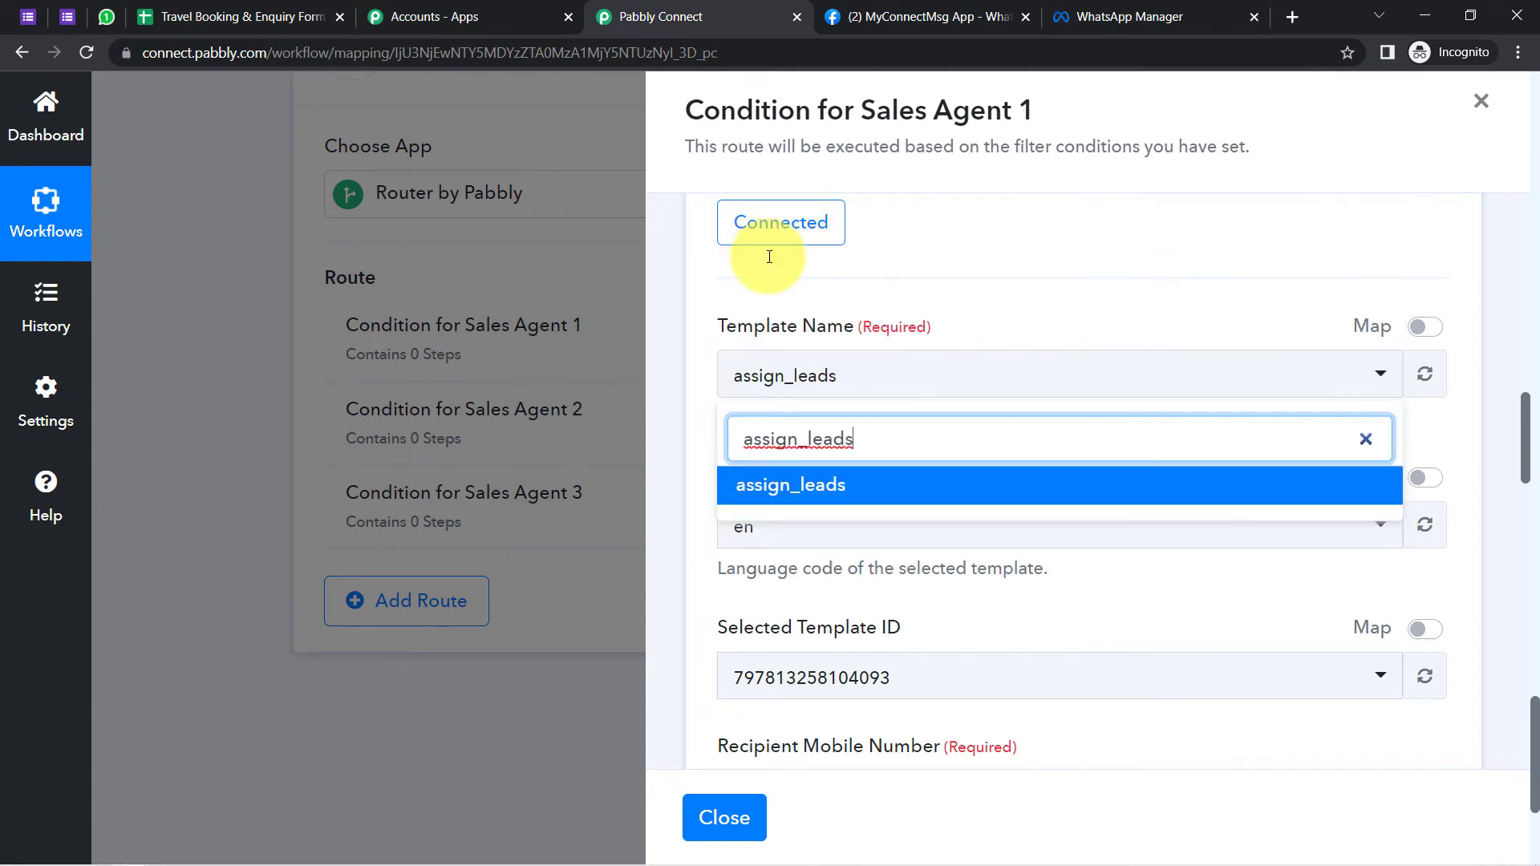
pyautogui.click(782, 491)
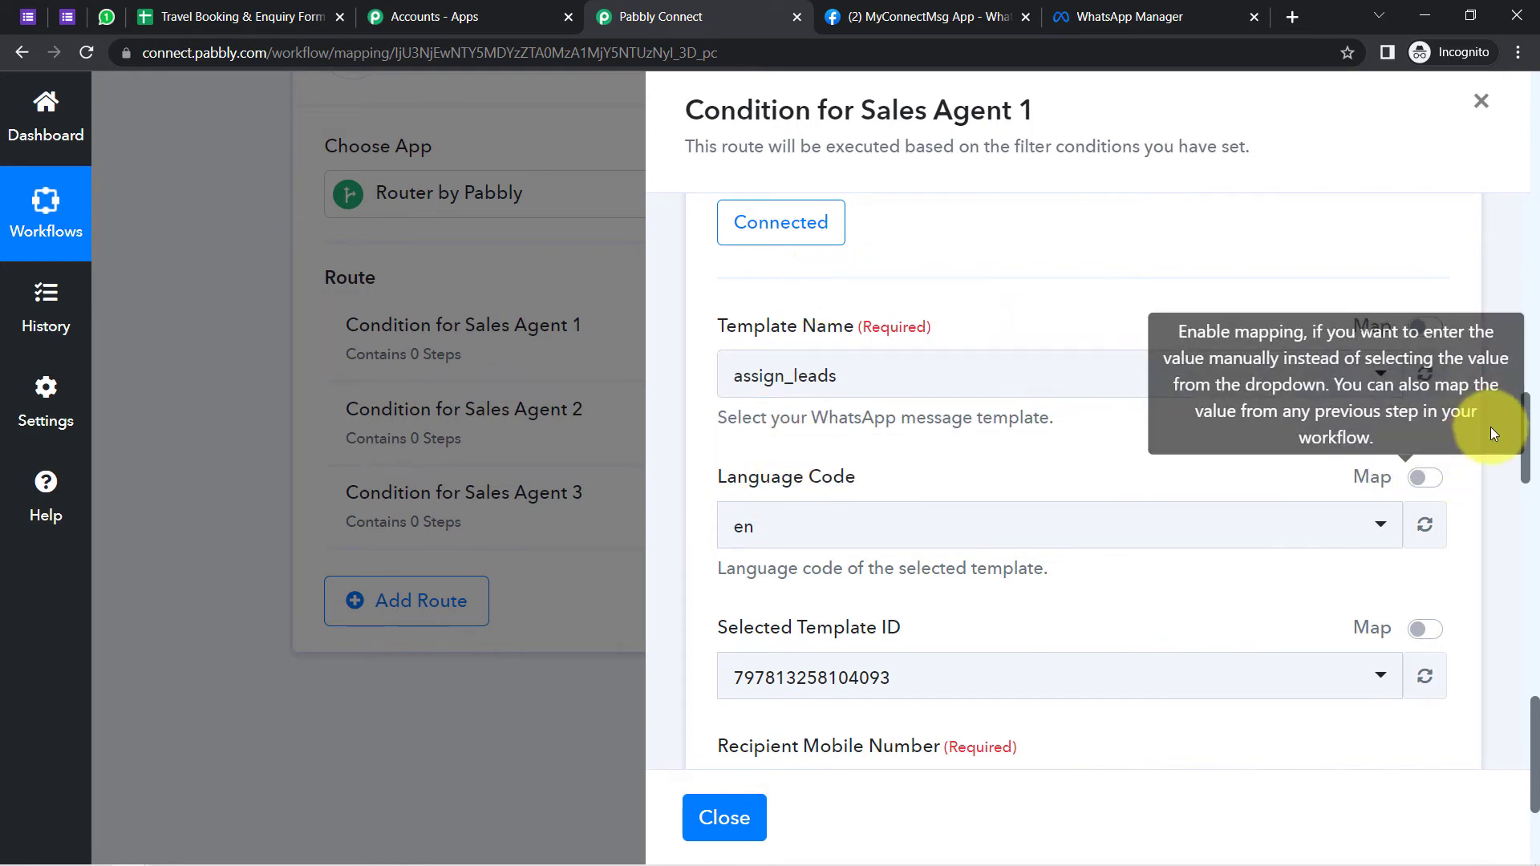
# Enter the sales agent's phone number with country code as the Recipient Mobile Number
pyautogui.moveTo(1526, 435); pyautogui.dragTo(1526, 510)
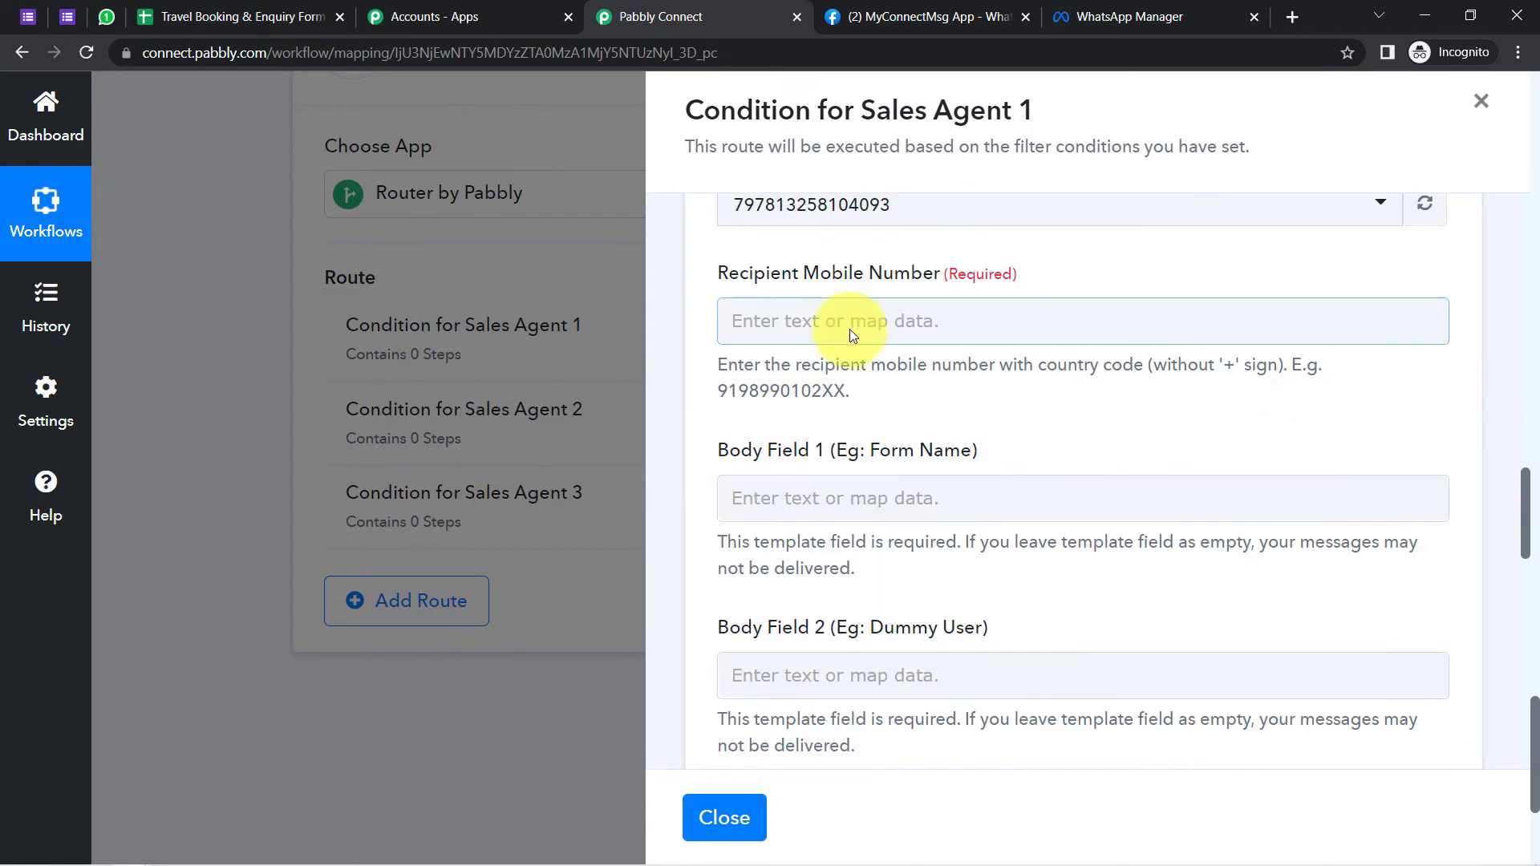
pyautogui.moveTo(757, 276); pyautogui.dragTo(1003, 274)
pyautogui.click(768, 331)
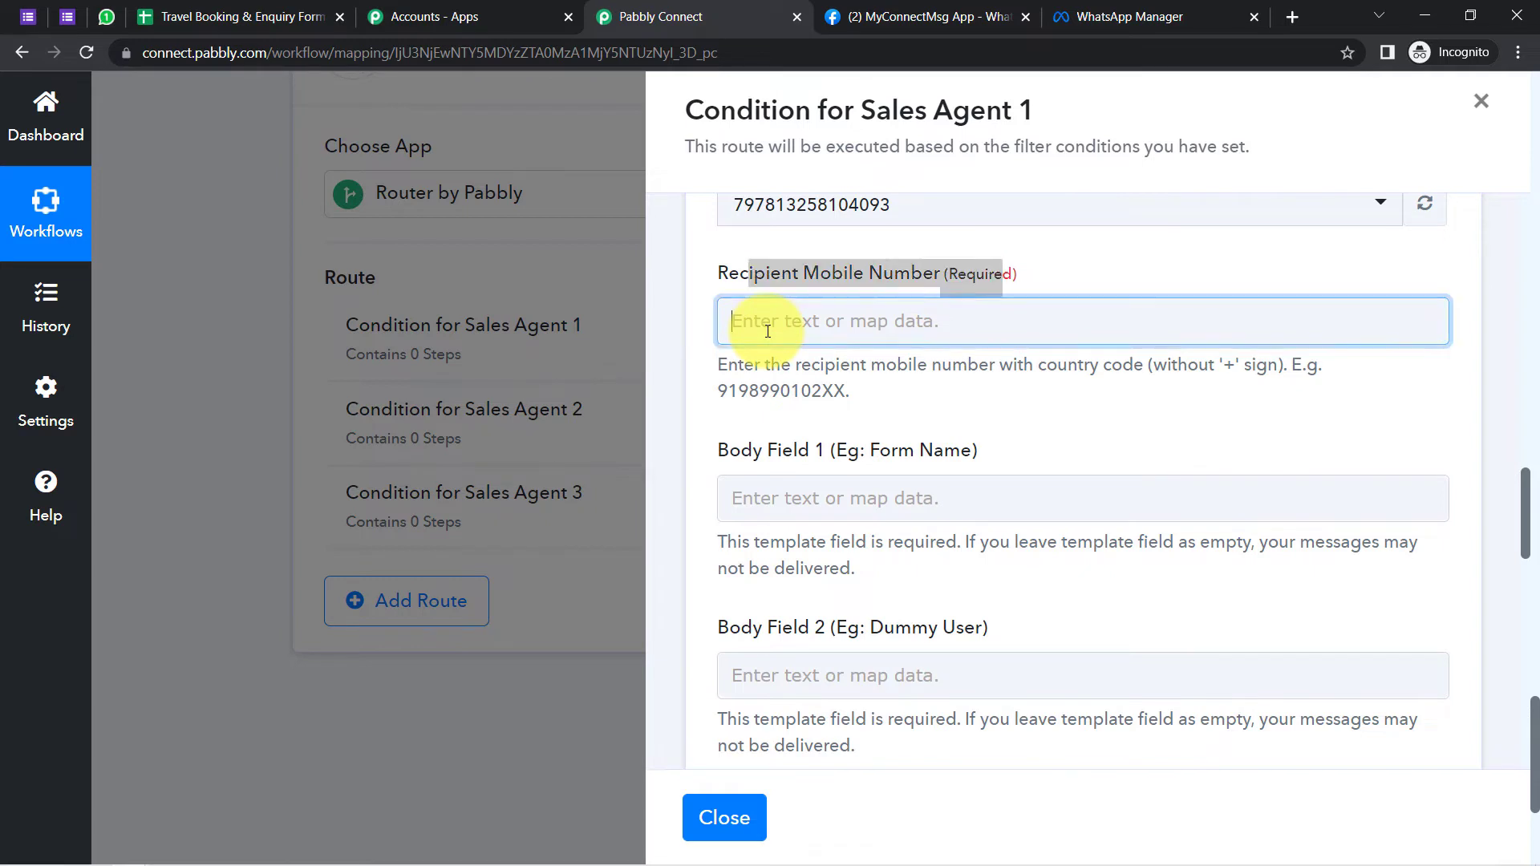
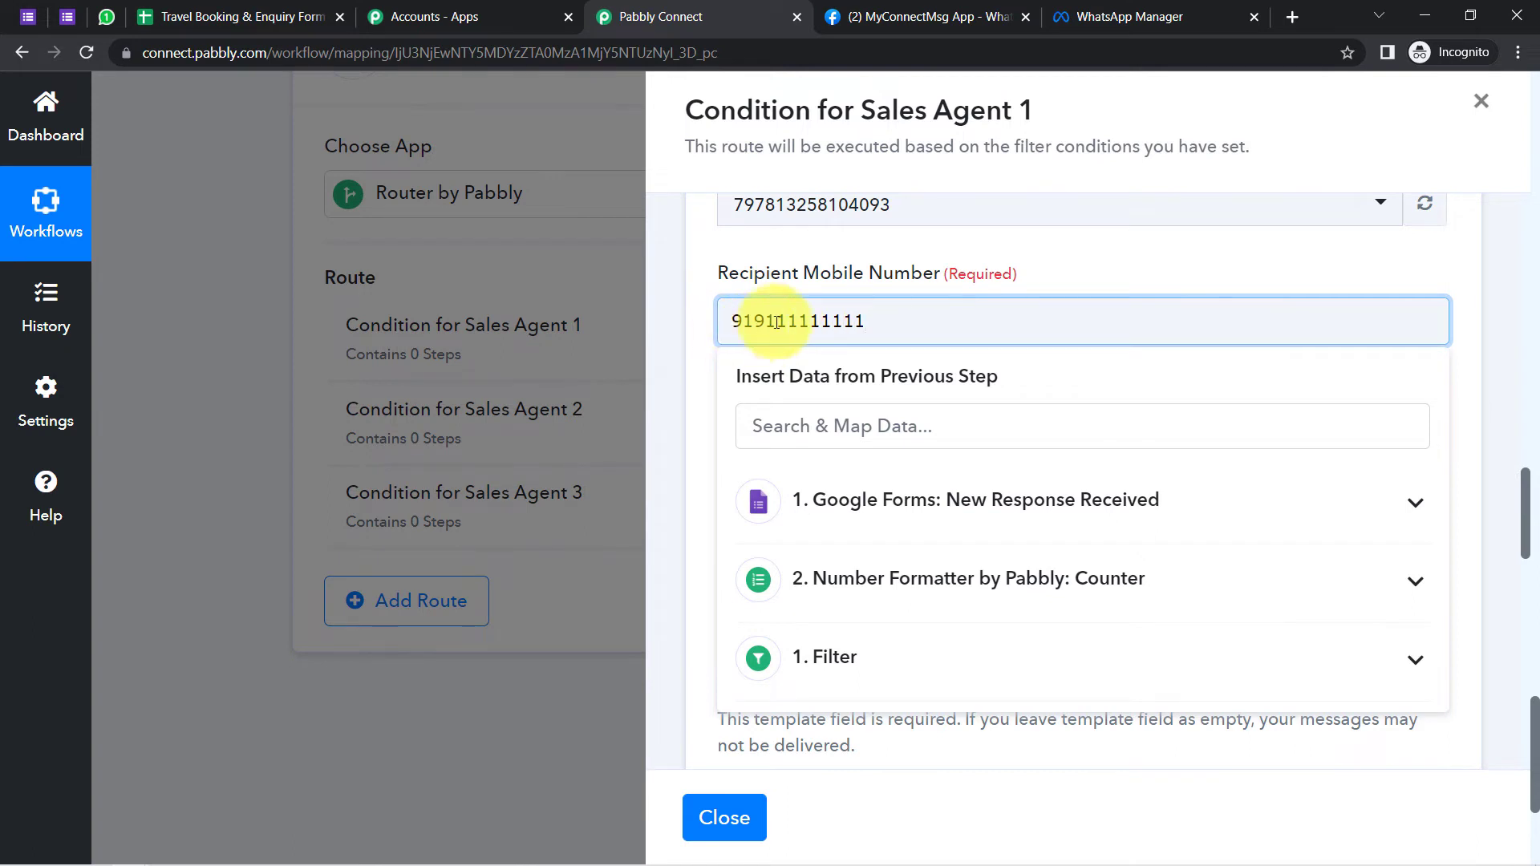
pyautogui.moveTo(855, 319); pyautogui.dragTo(774, 315)
pyautogui.click(773, 272)
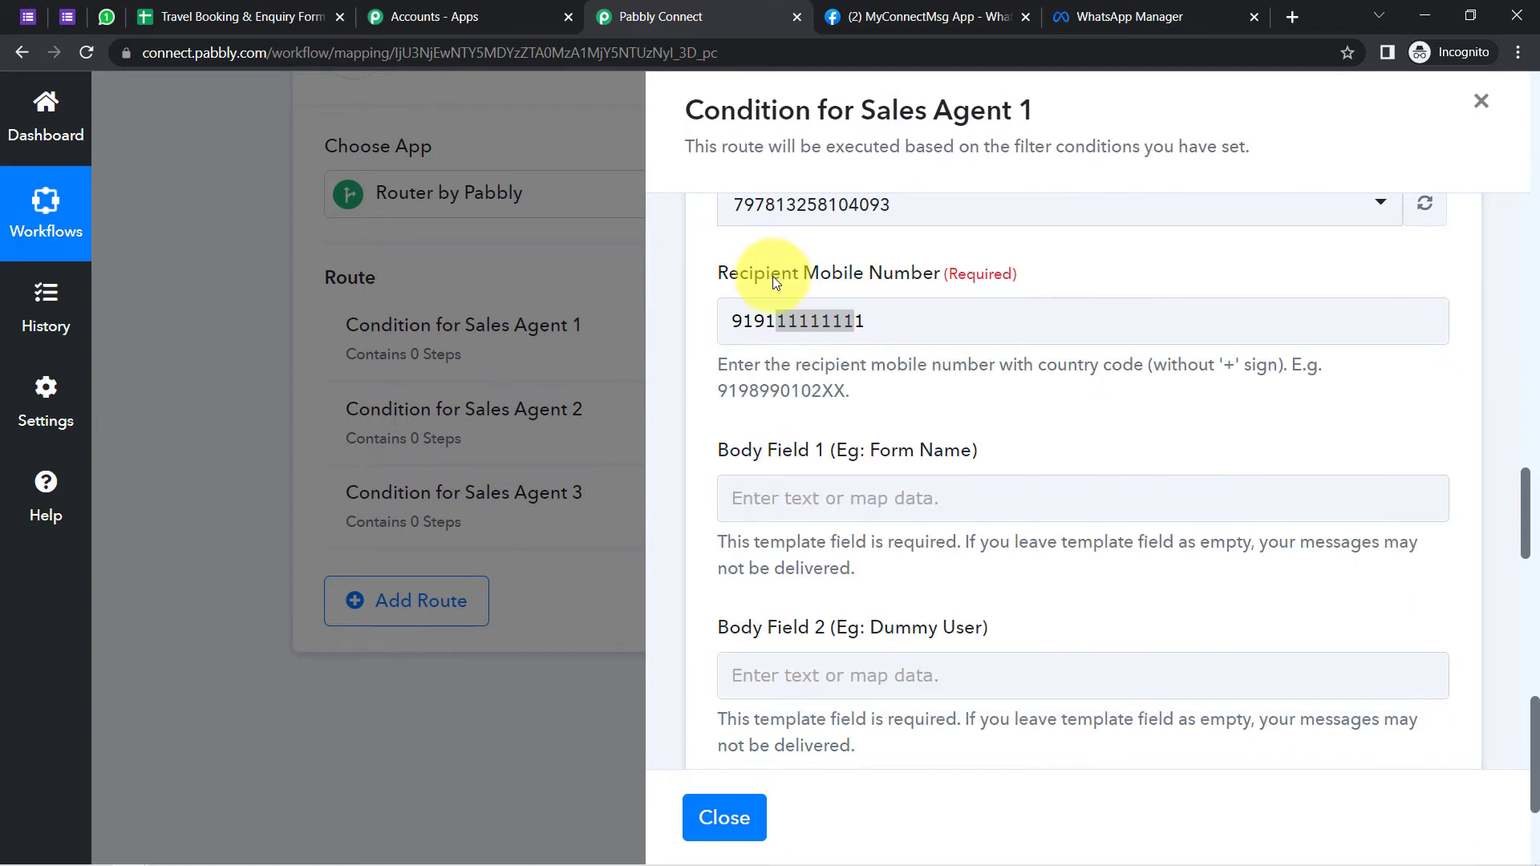
pyautogui.click(785, 335)
pyautogui.click(802, 286)
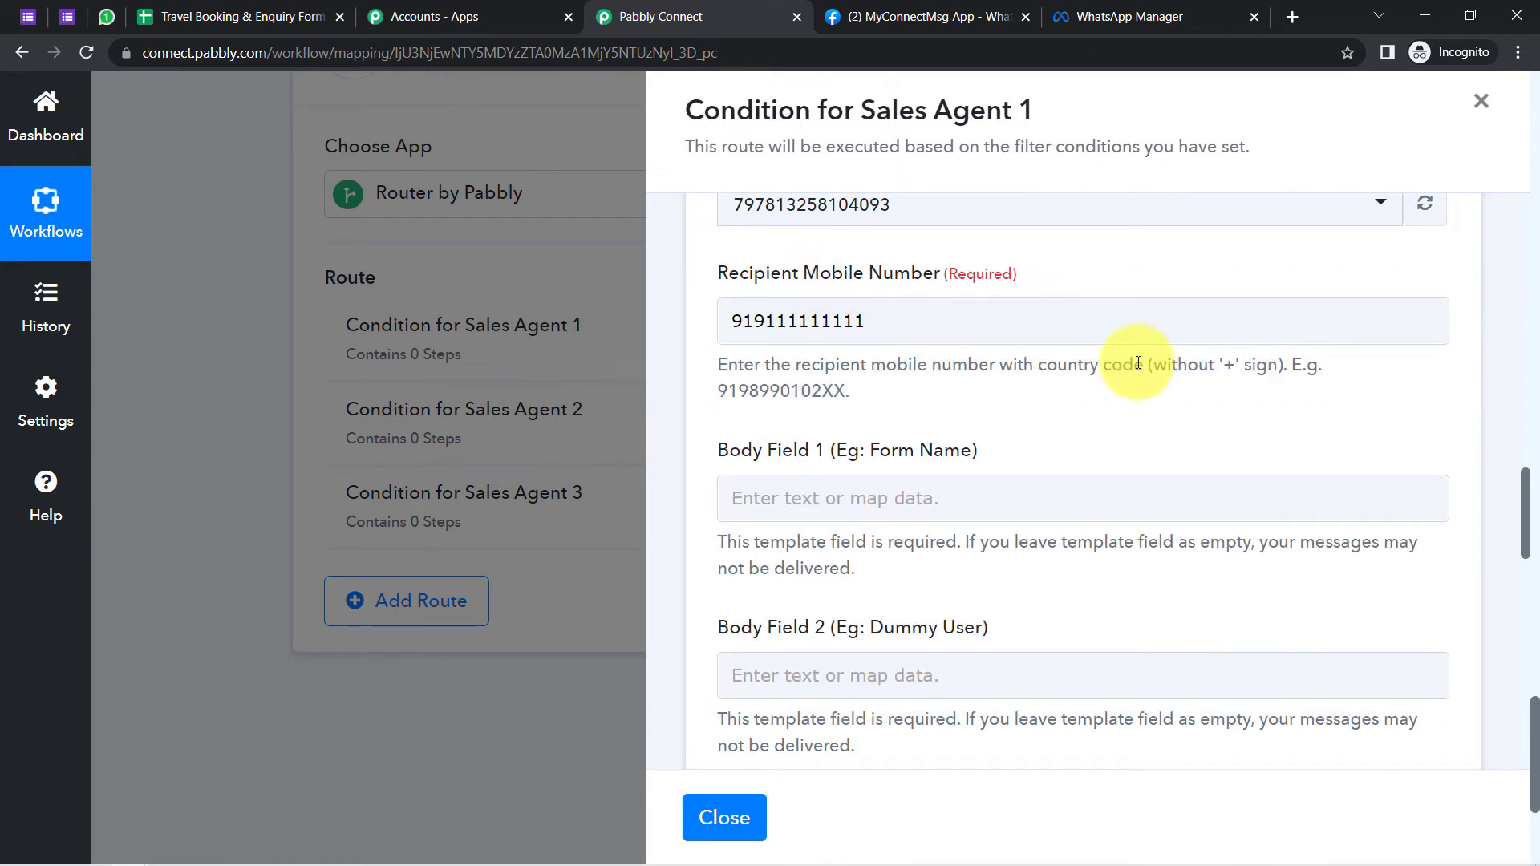
# Check the recipient number's country code against the required format, which excludes the plus sign
pyautogui.moveTo(802, 367); pyautogui.dragTo(1284, 371)
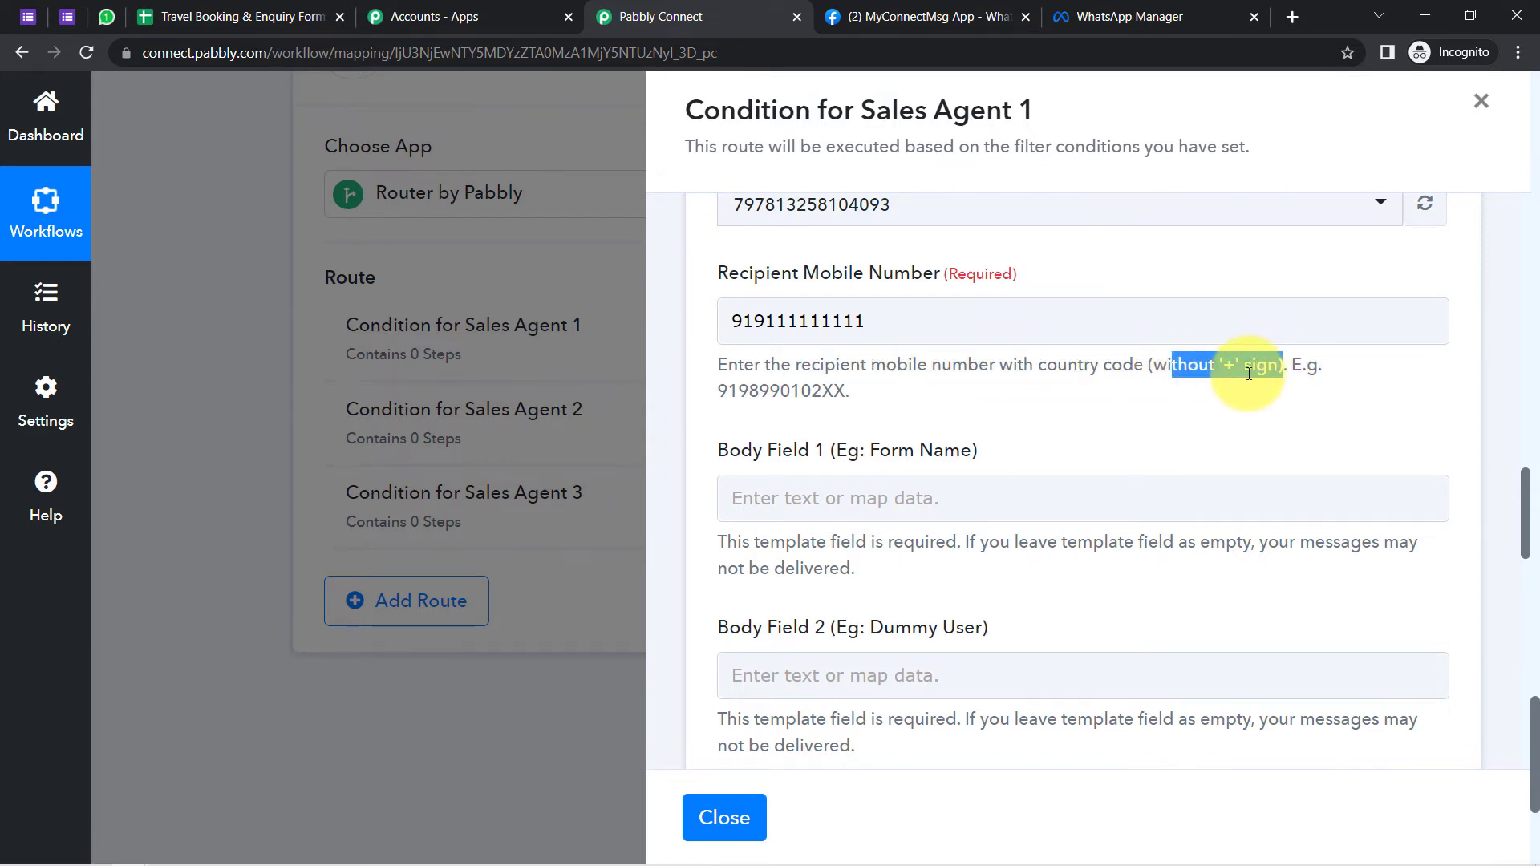
pyautogui.moveTo(719, 401); pyautogui.dragTo(844, 392)
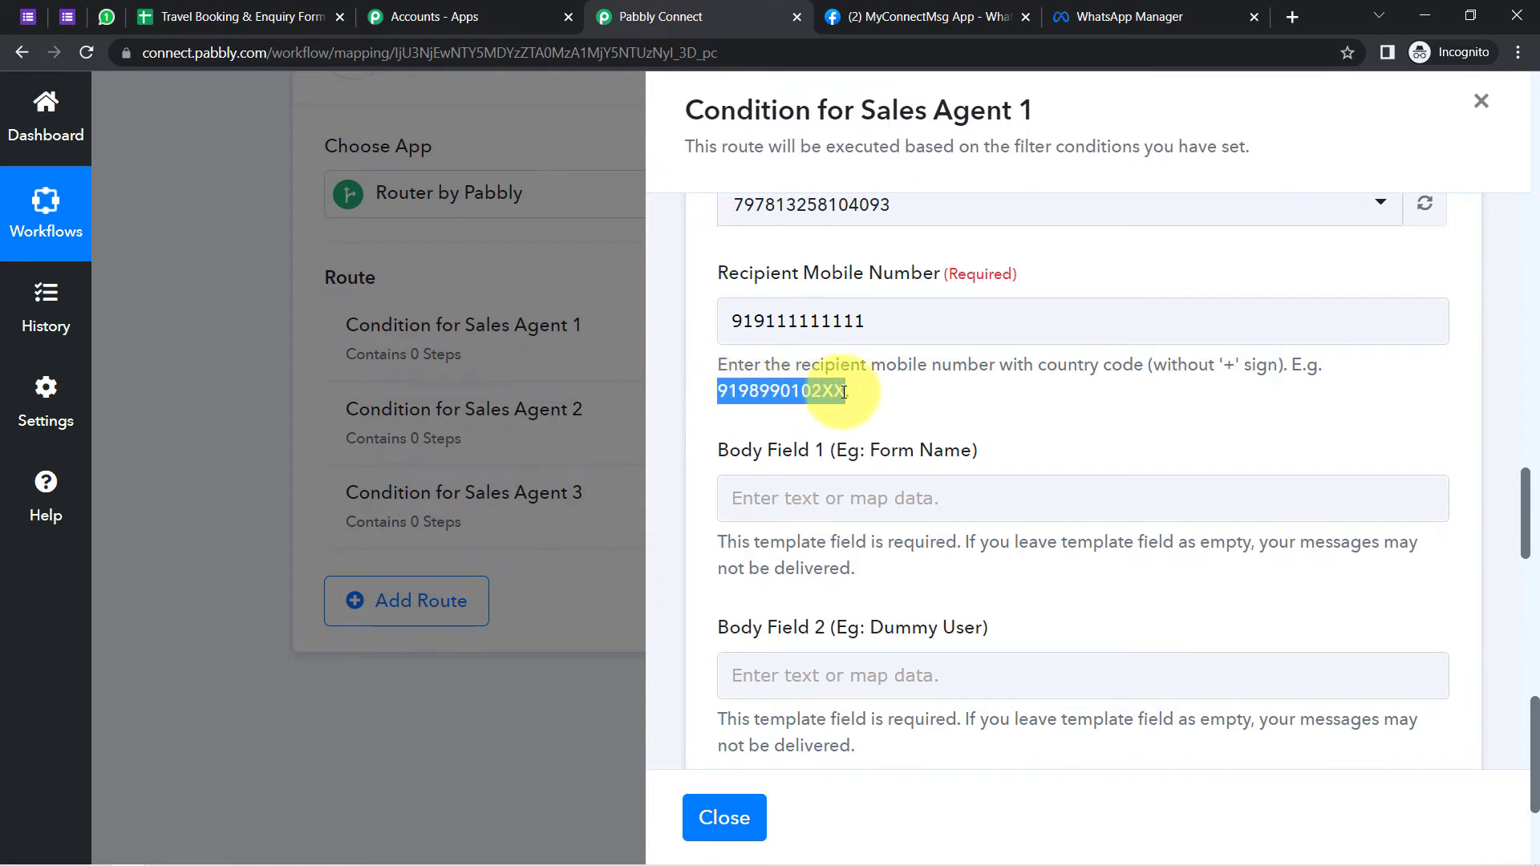
pyautogui.click(788, 321)
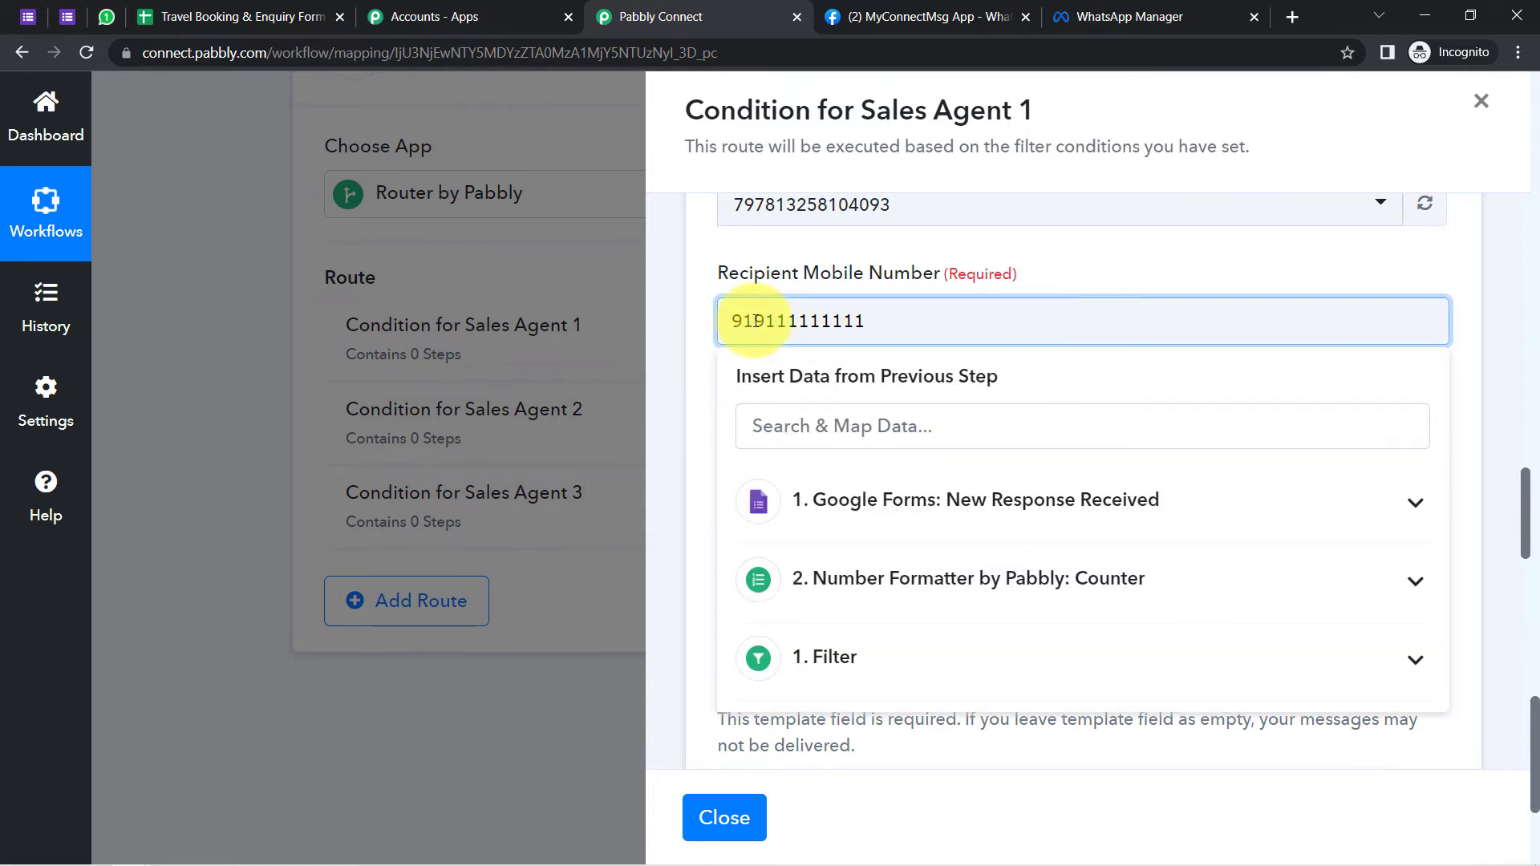
pyautogui.moveTo(757, 321); pyautogui.dragTo(741, 294)
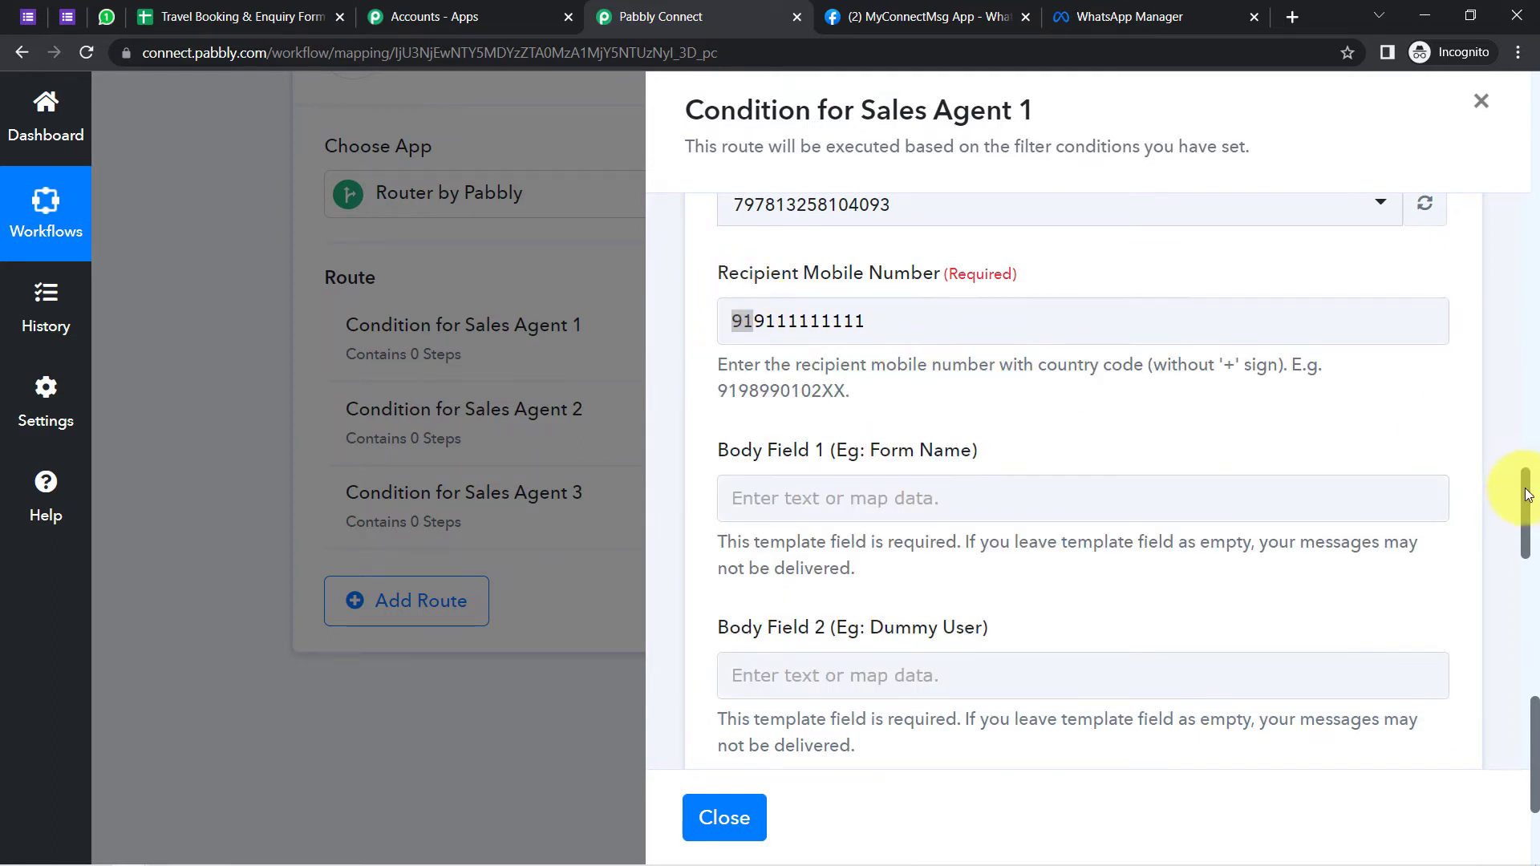
# Compare the route's Body Fields with the numbered variables in the assign_leads template in WhatsApp Manager
pyautogui.moveTo(1527, 495); pyautogui.dragTo(1532, 552)
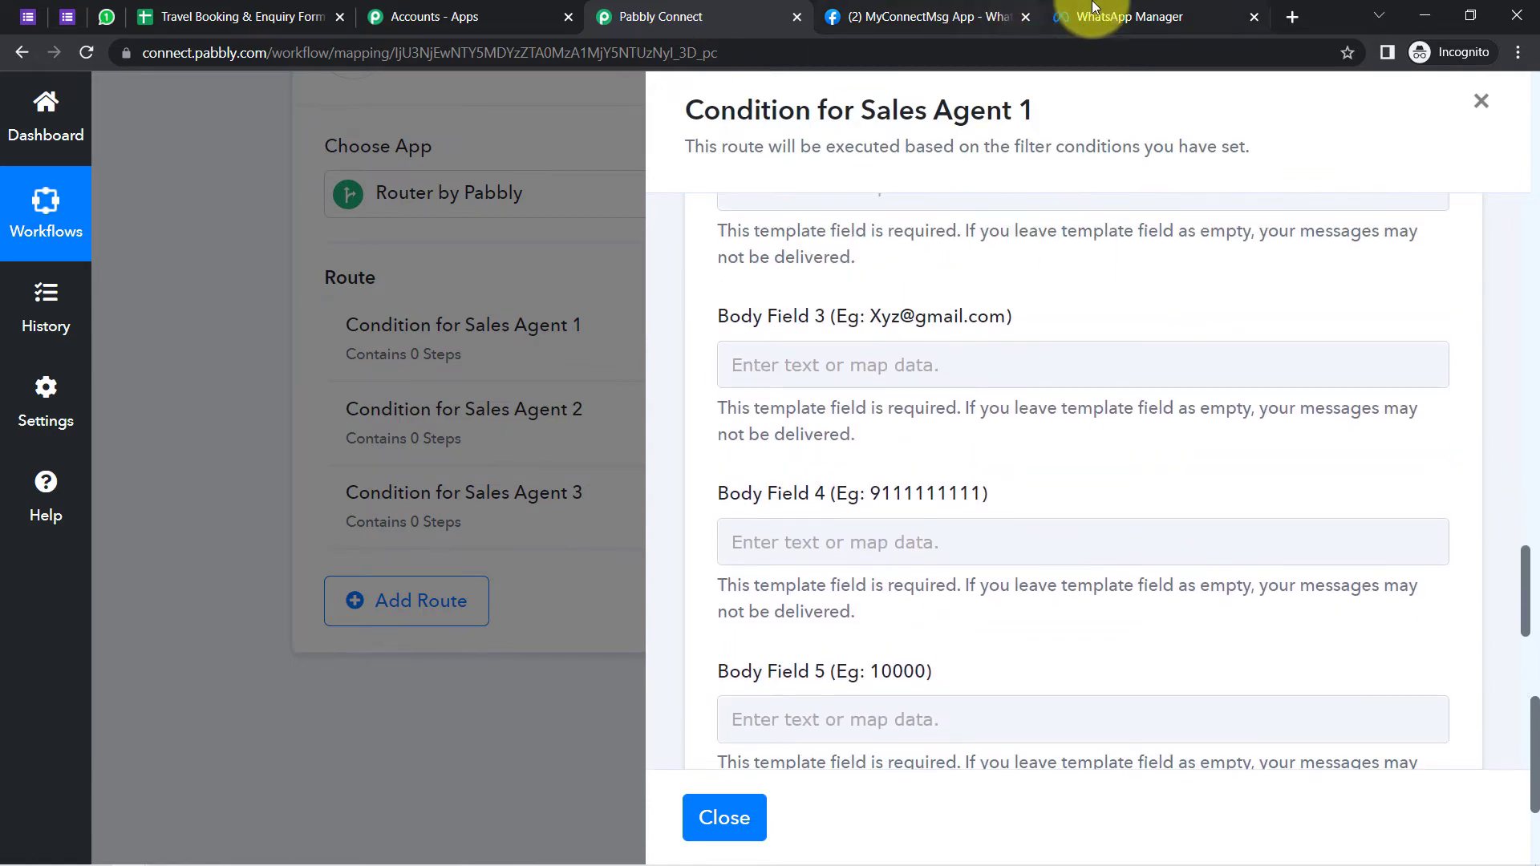
pyautogui.moveTo(1092, 7); pyautogui.dragTo(906, 16)
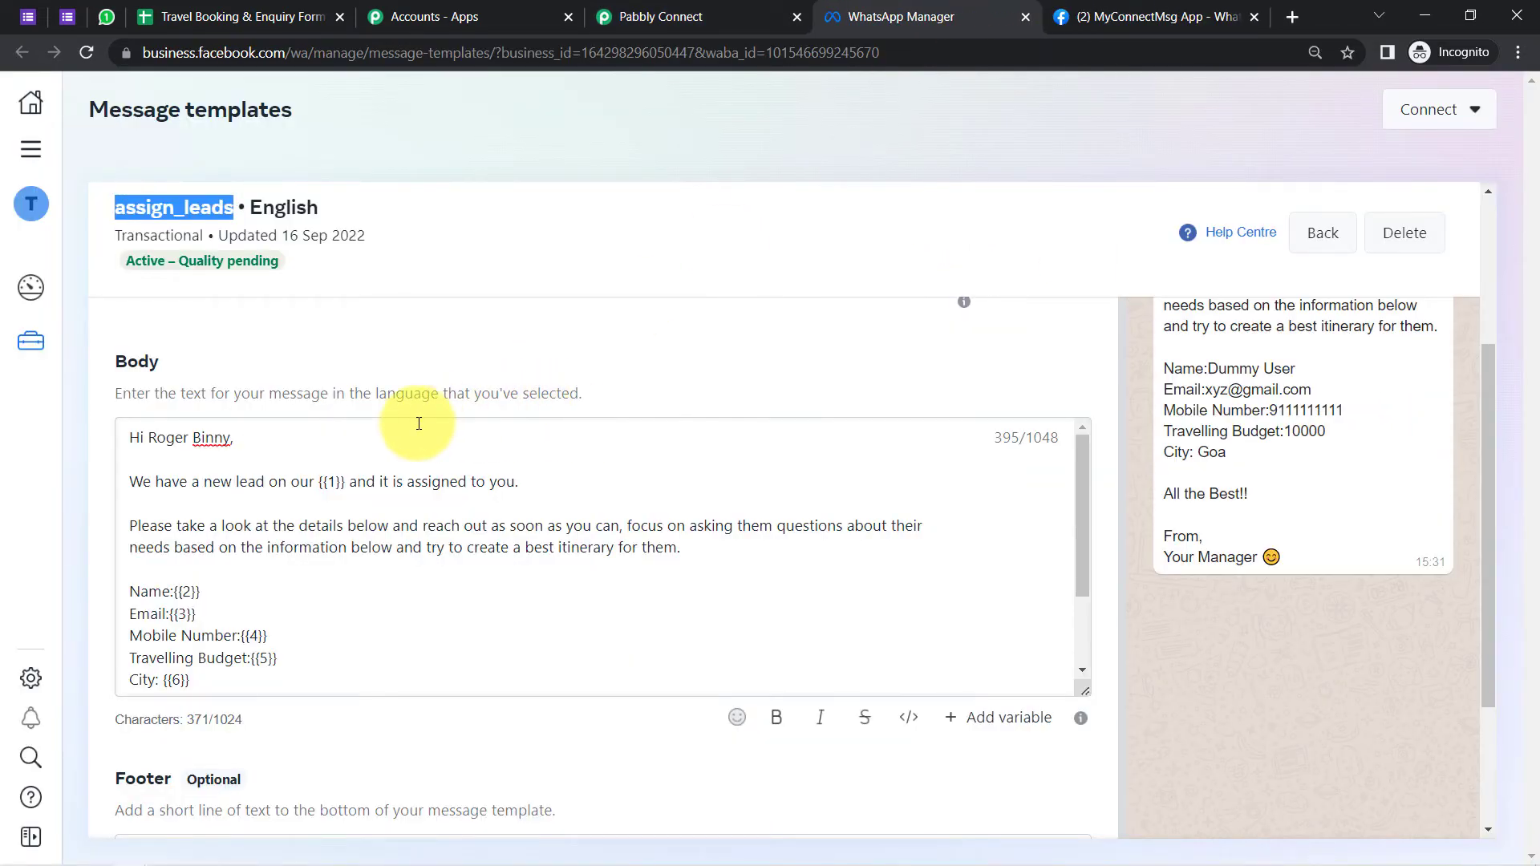
pyautogui.moveTo(174, 592); pyautogui.dragTo(269, 637)
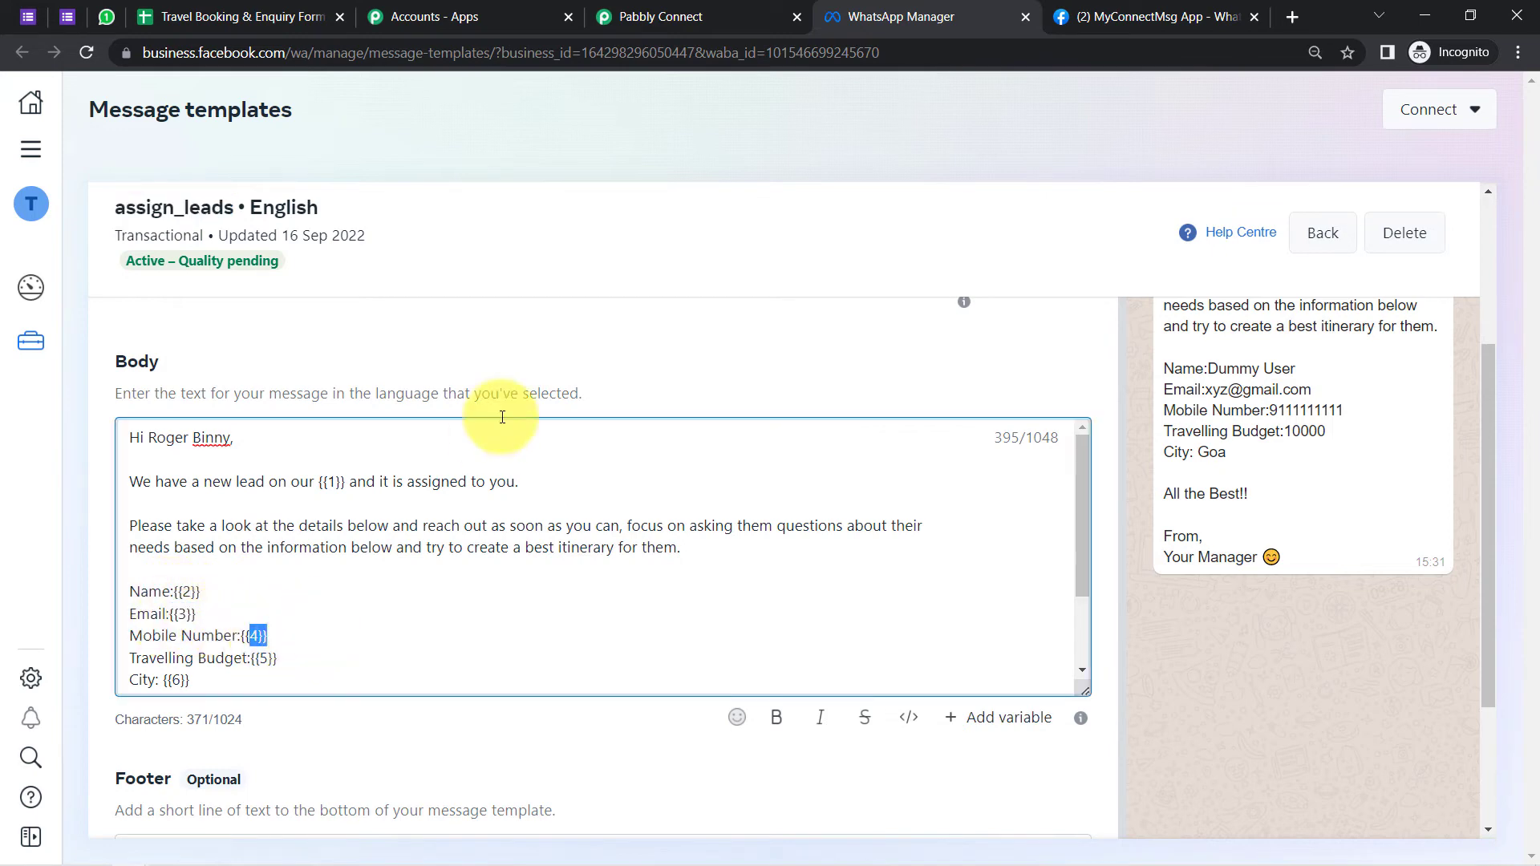
pyautogui.click(631, 10)
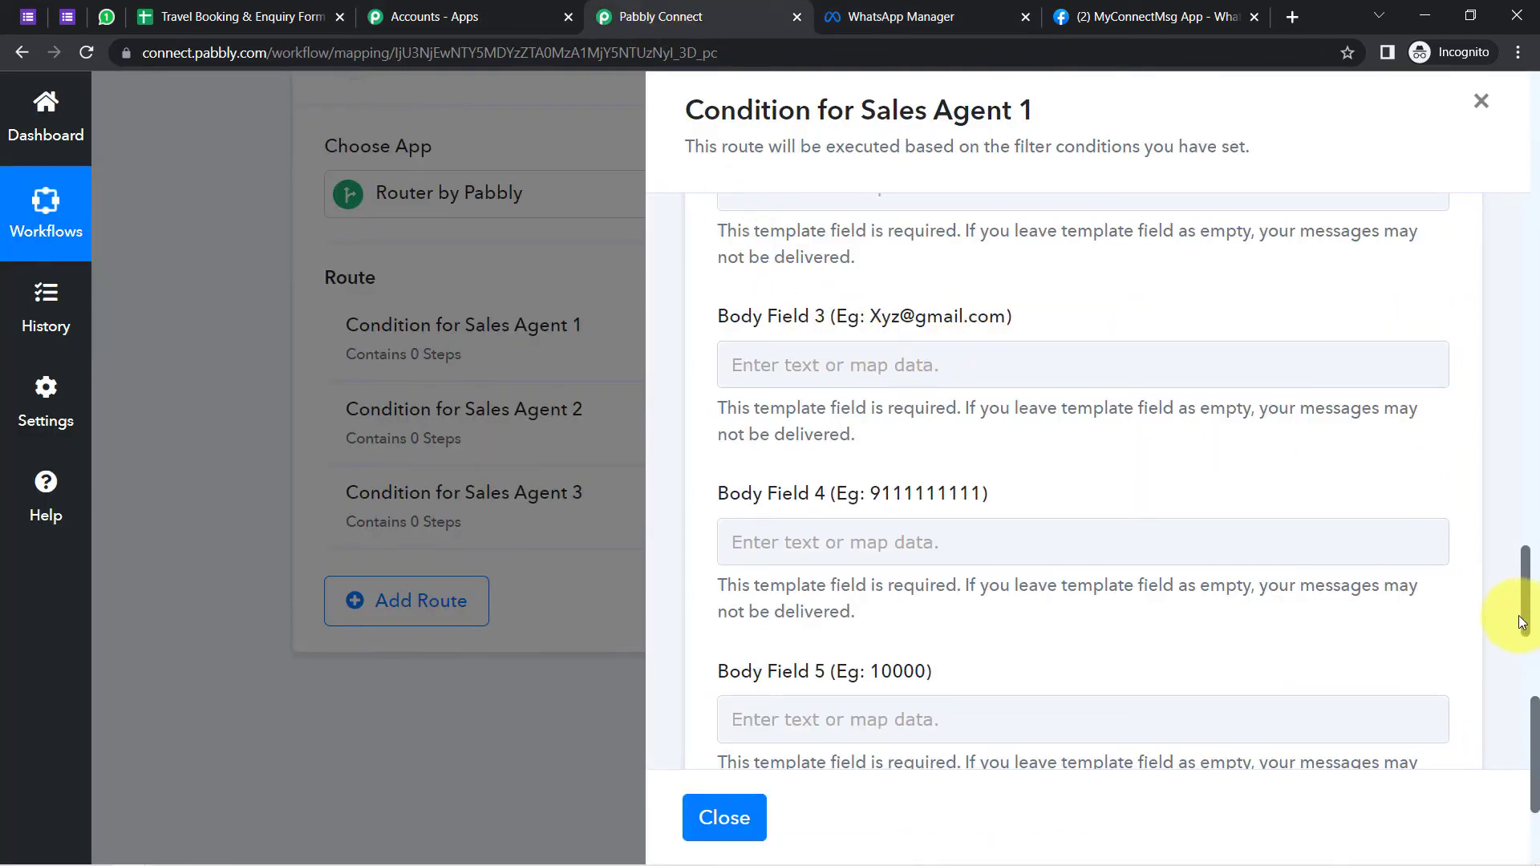
pyautogui.moveTo(1527, 618); pyautogui.dragTo(1524, 530)
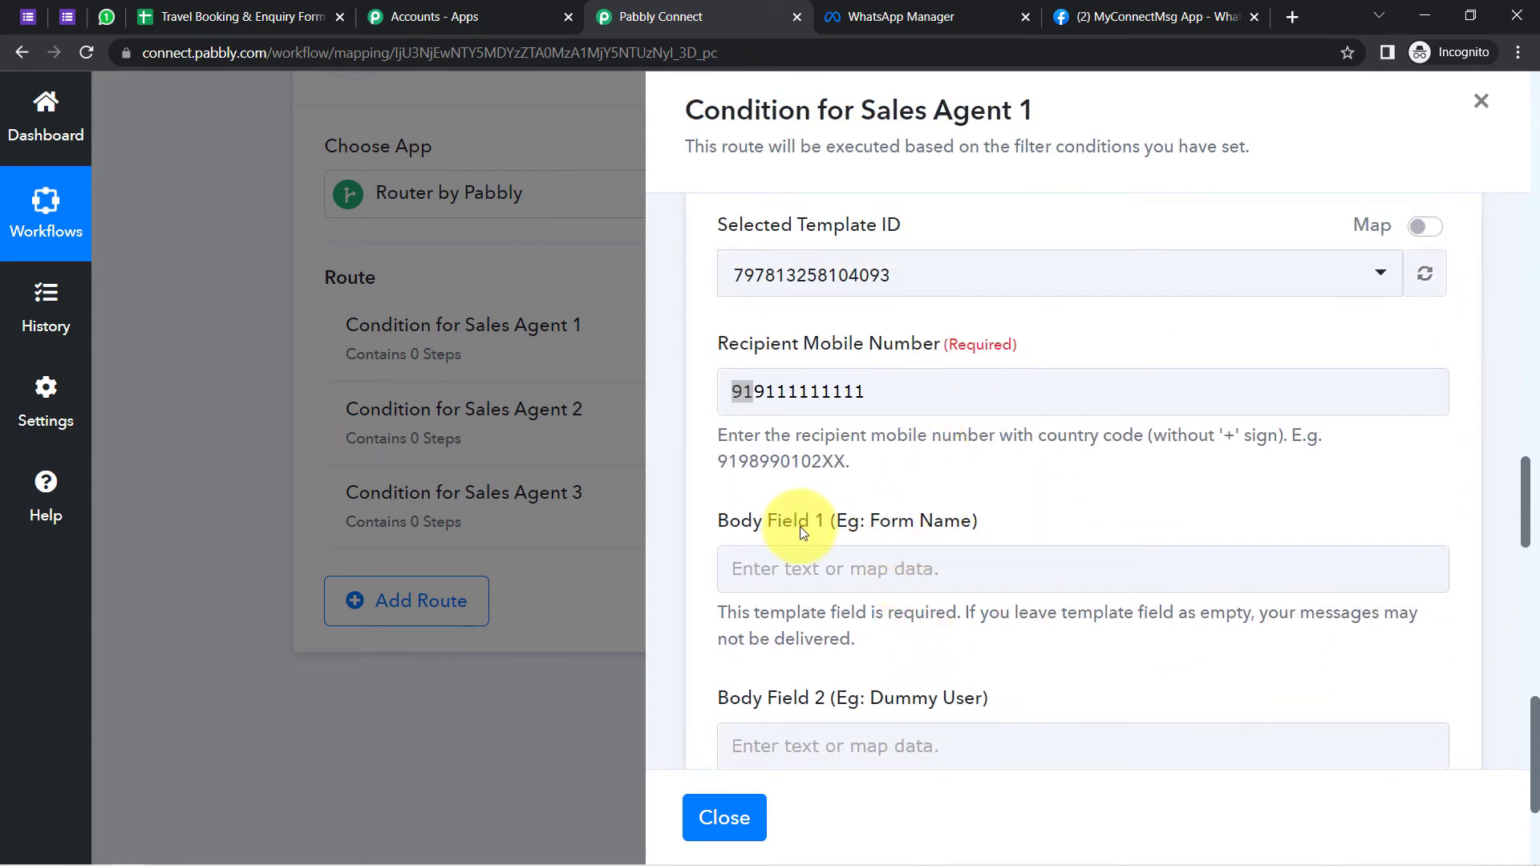
pyautogui.moveTo(795, 523); pyautogui.dragTo(831, 523)
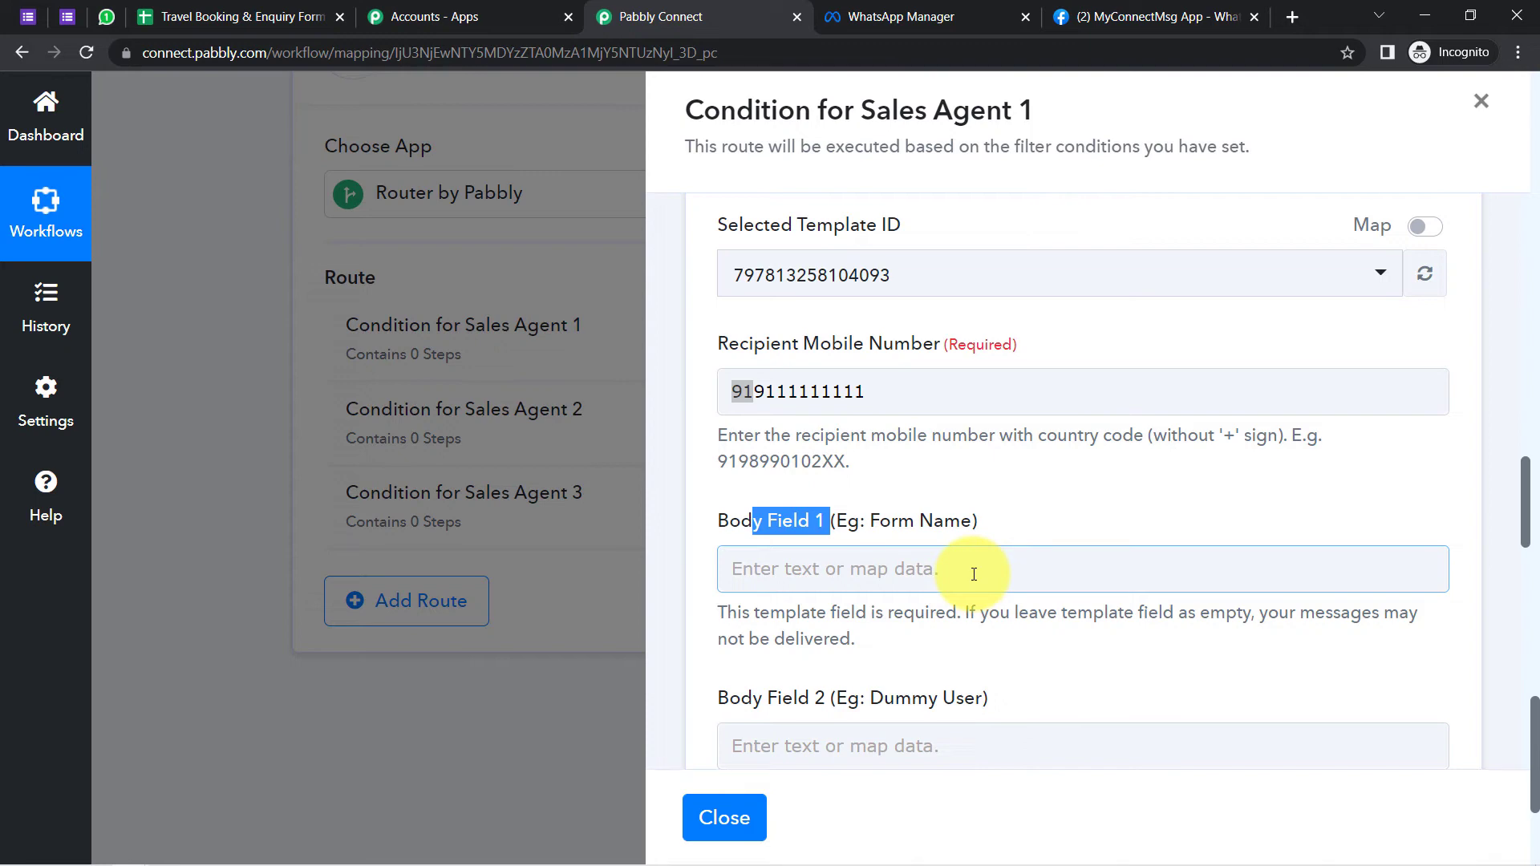
# Map Body Field 1 to the SpreadsheetName value, Travel Booking & Enquiry Form (Responses), from the Google Forms response
pyautogui.moveTo(1526, 480); pyautogui.dragTo(1527, 501)
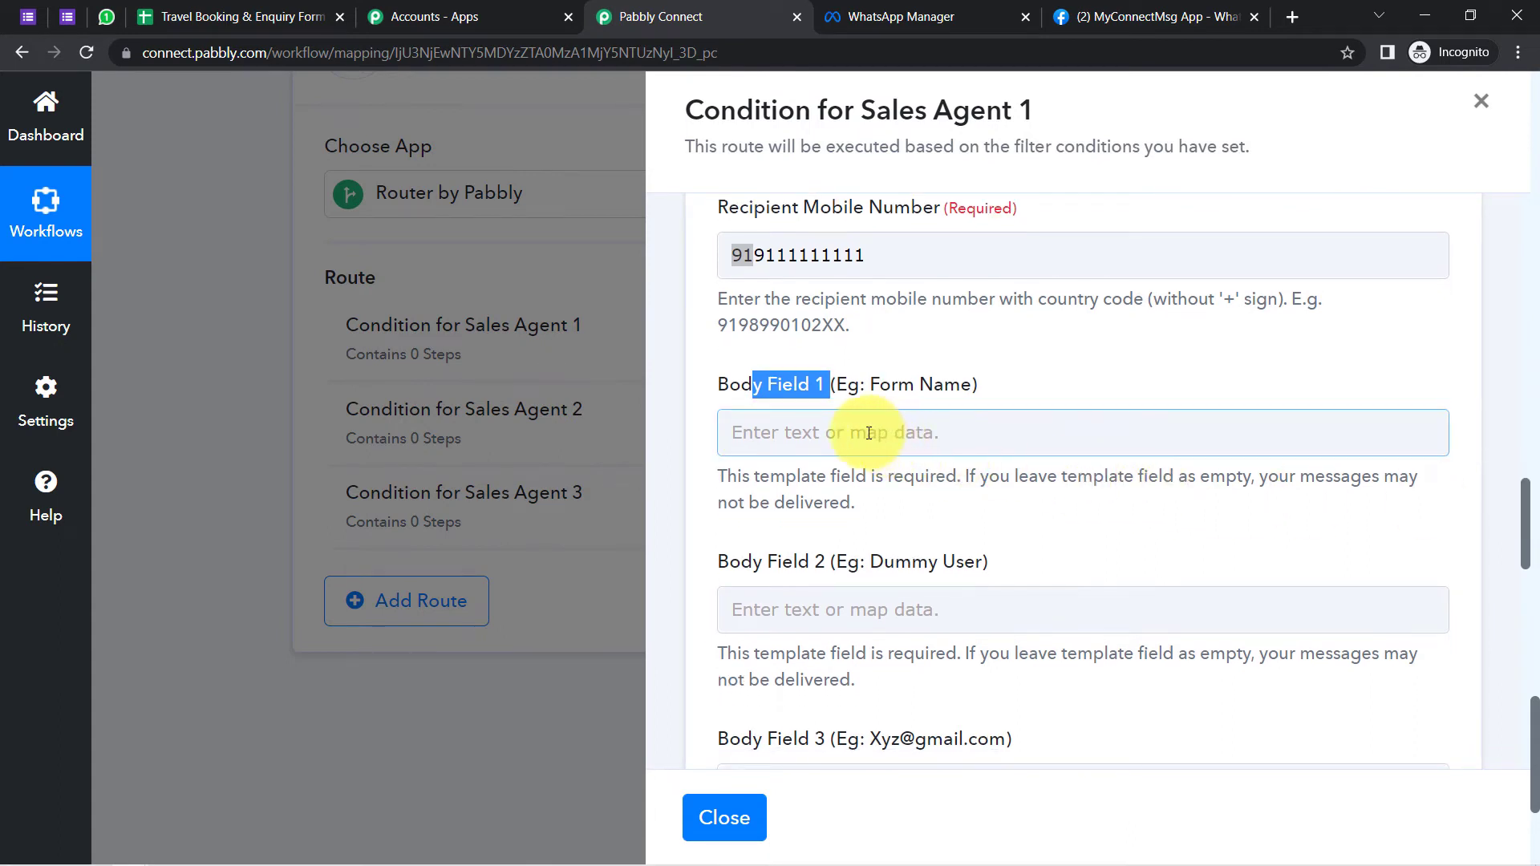
pyautogui.click(916, 436)
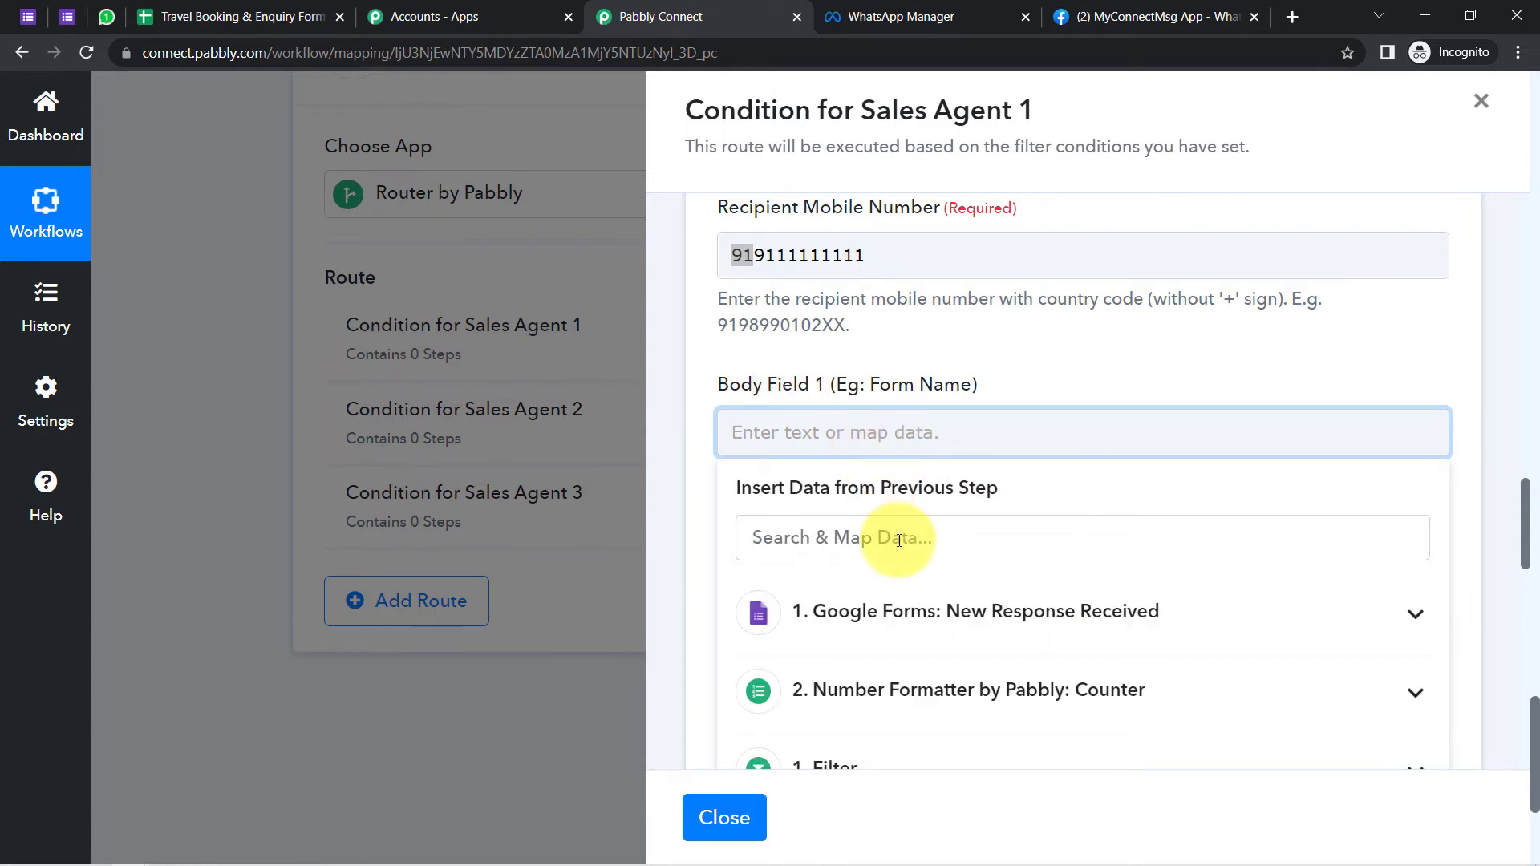
pyautogui.click(925, 616)
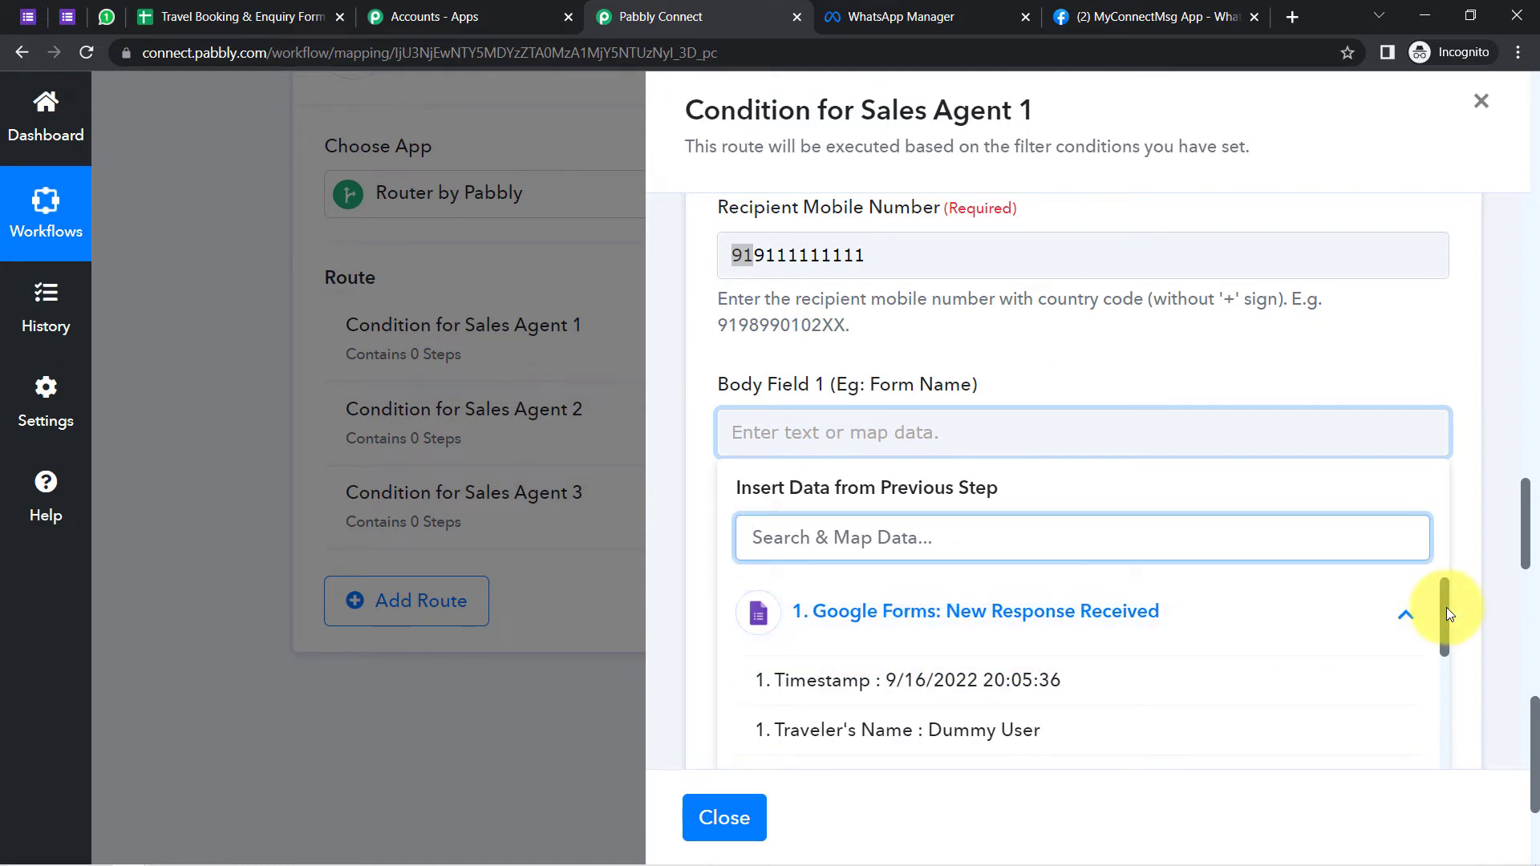
pyautogui.moveTo(1448, 615)
pyautogui.mouseDown()
pyautogui.moveTo(1447, 729)
pyautogui.moveTo(1461, 623)
pyautogui.mouseUp()
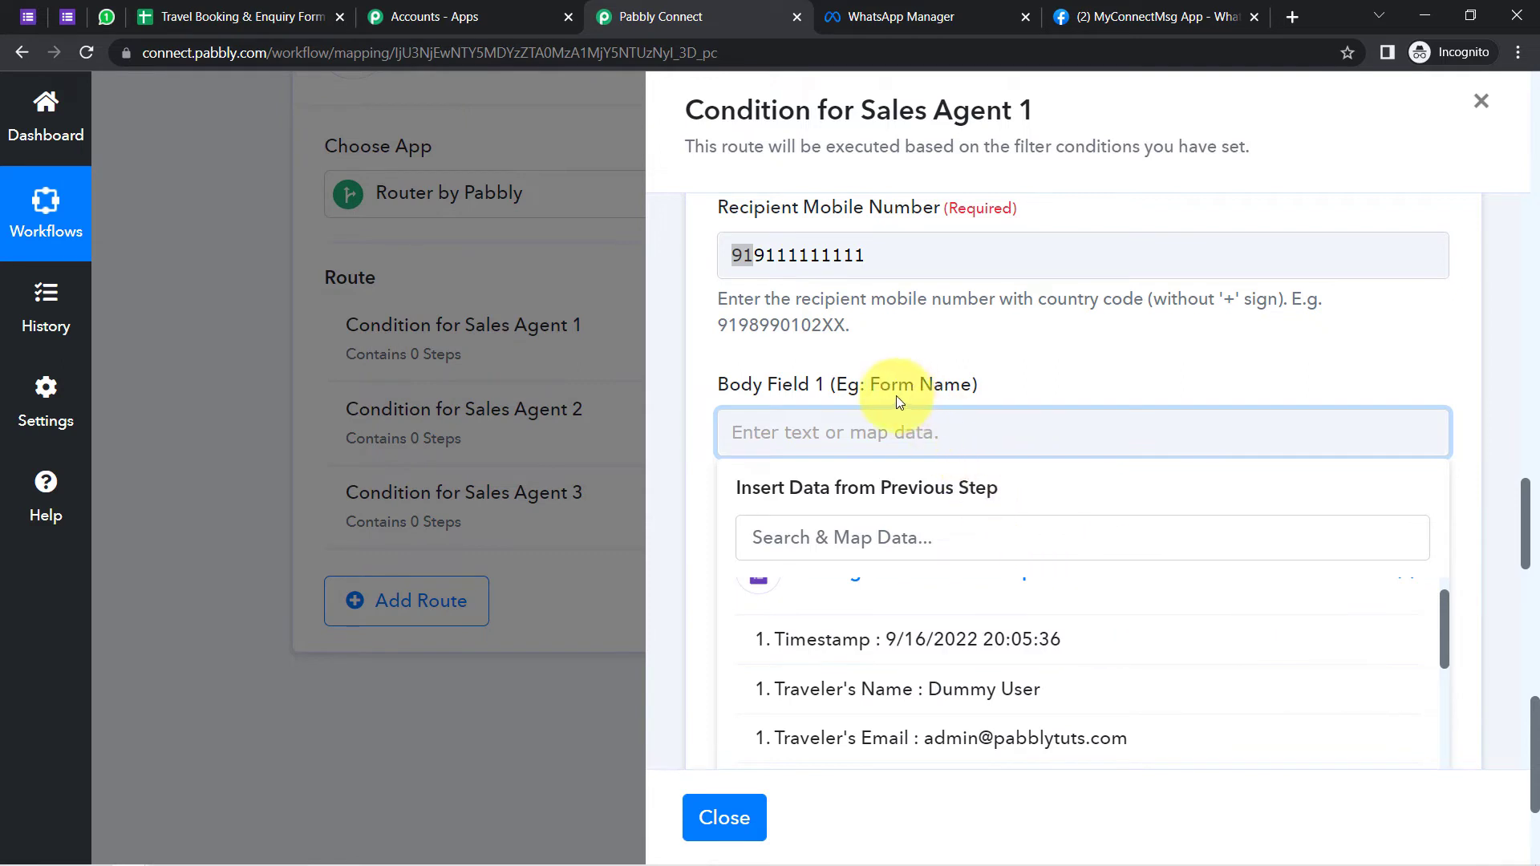
pyautogui.click(863, 384)
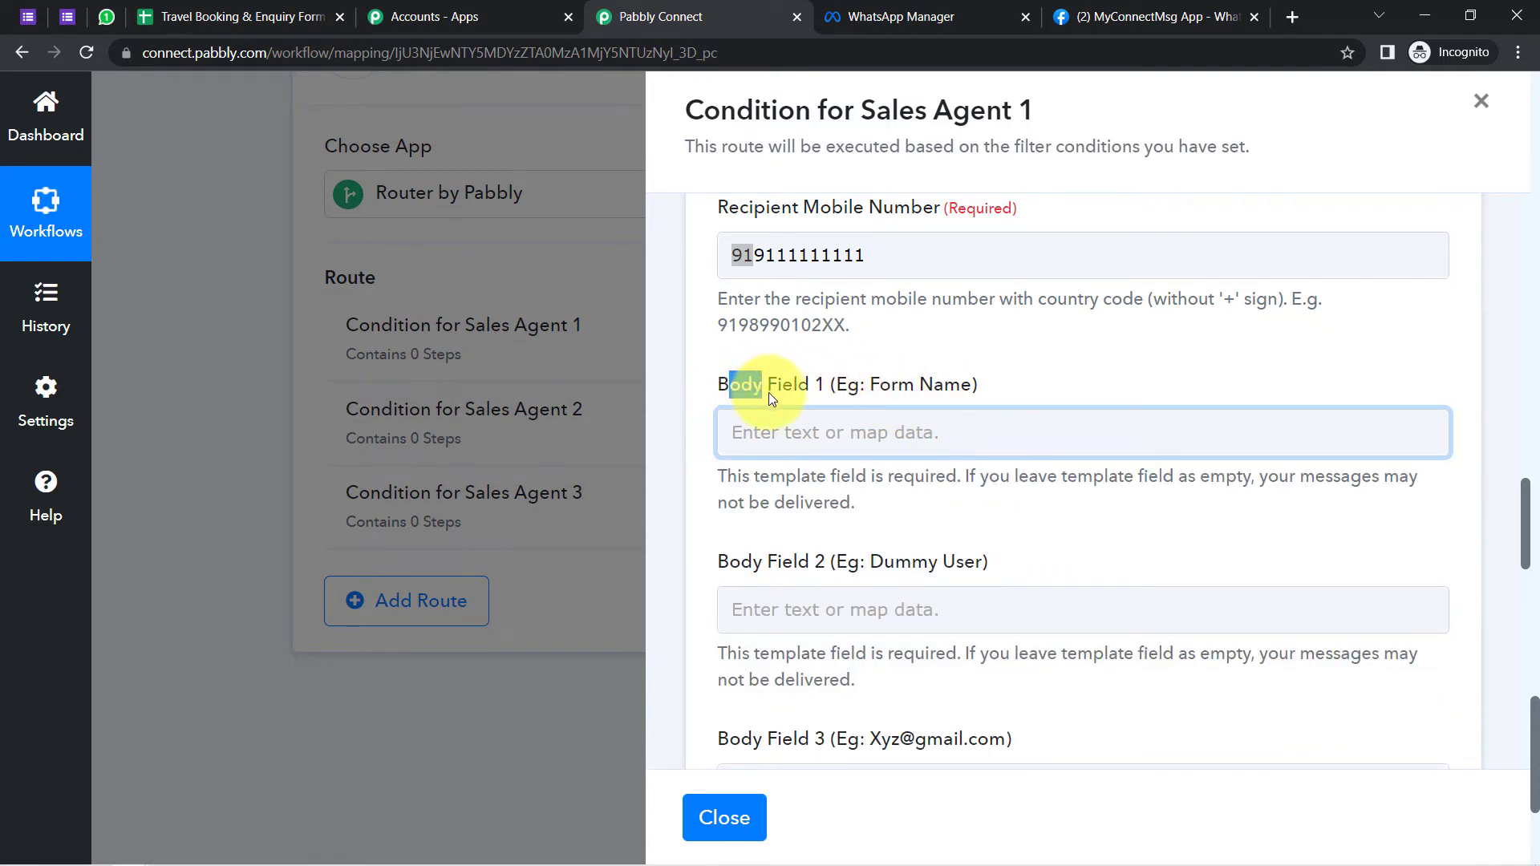
pyautogui.click(911, 388)
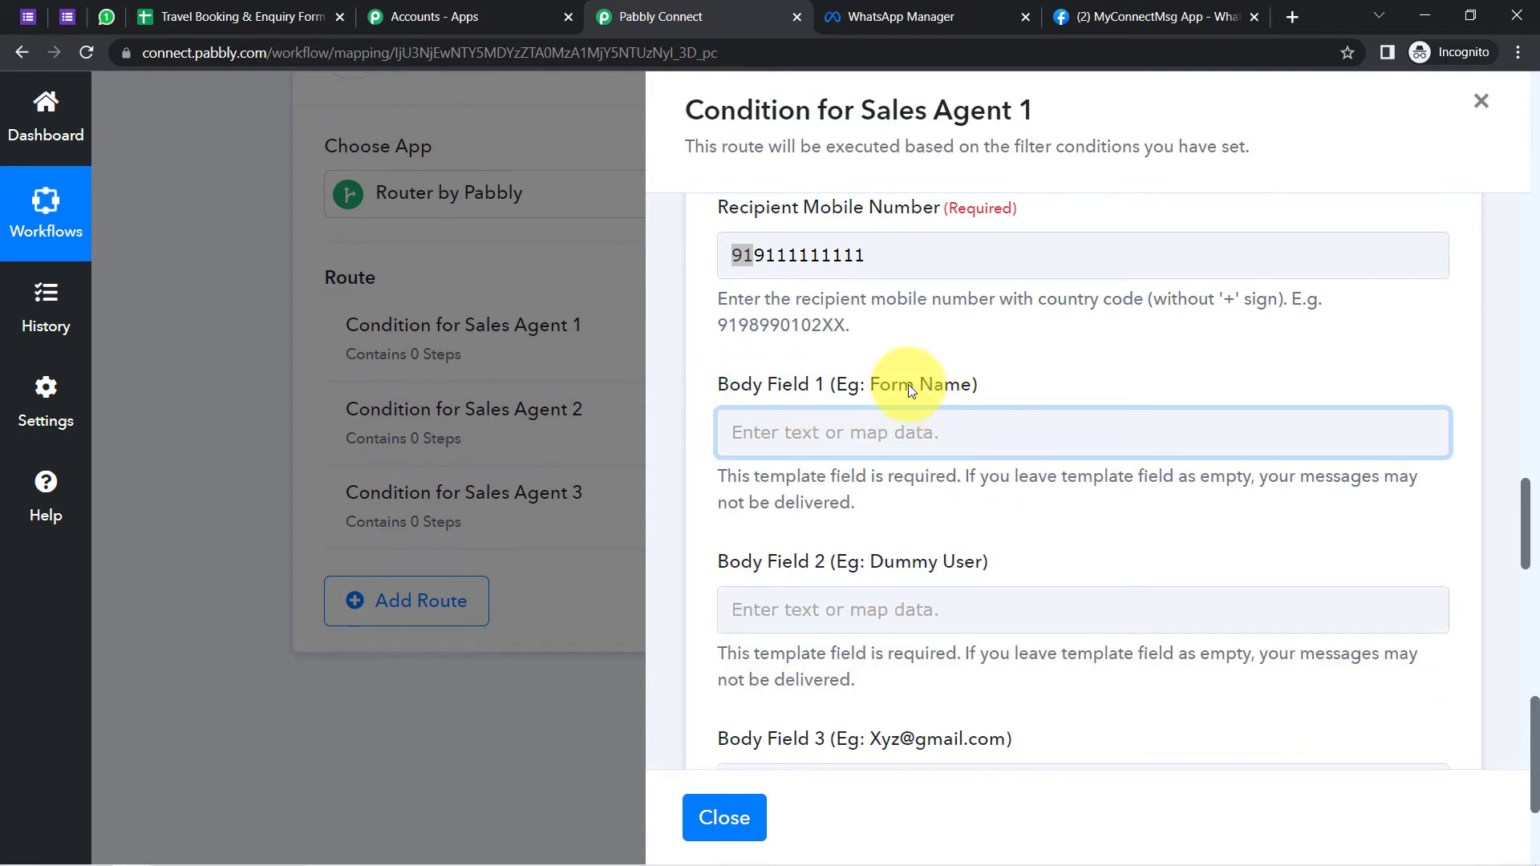
pyautogui.moveTo(912, 385); pyautogui.dragTo(954, 390)
pyautogui.click(784, 446)
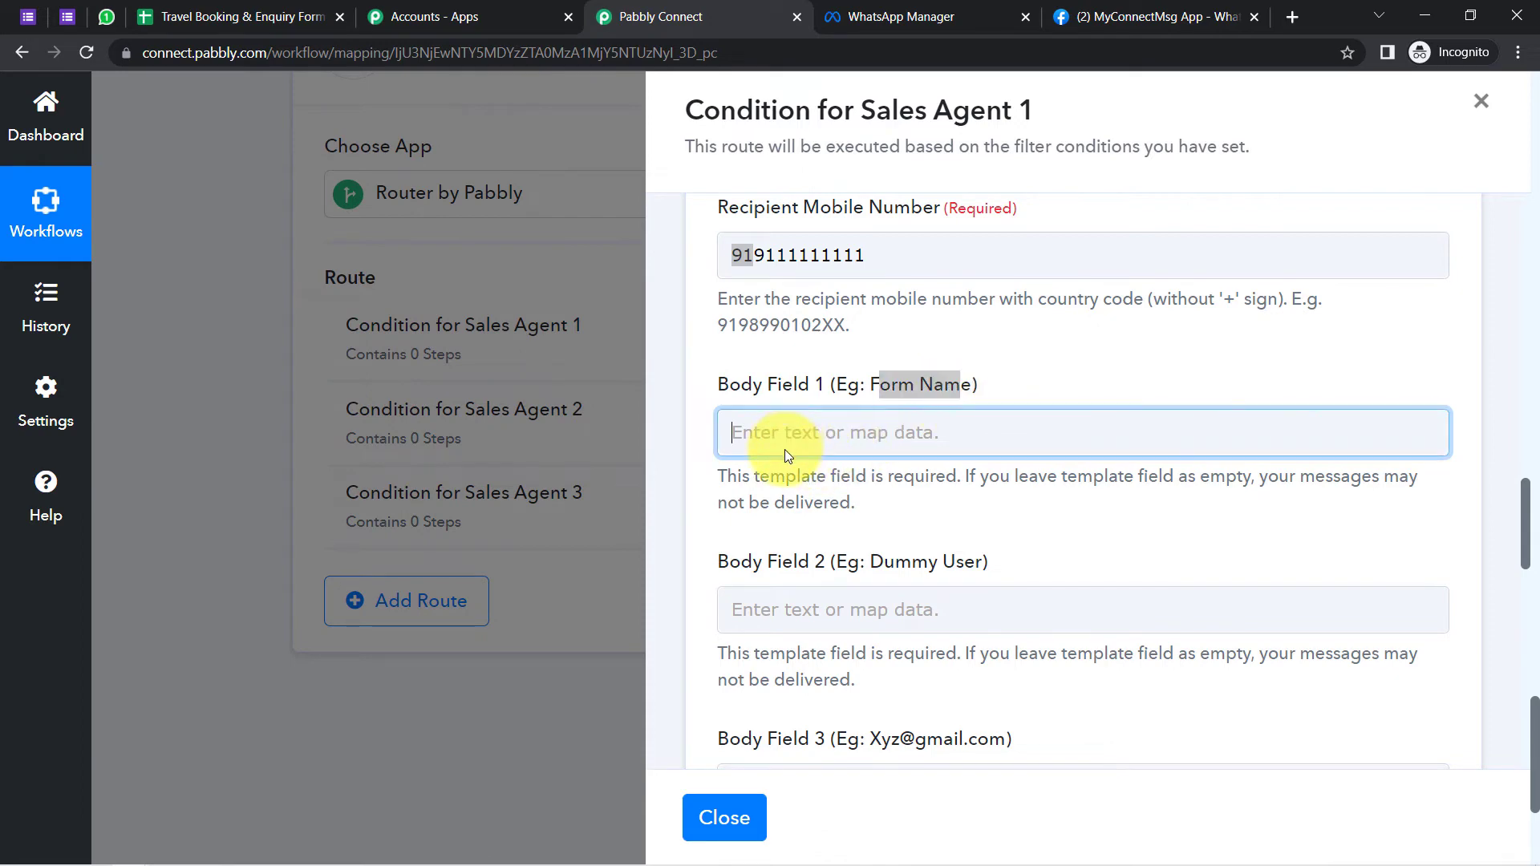
pyautogui.click(890, 539)
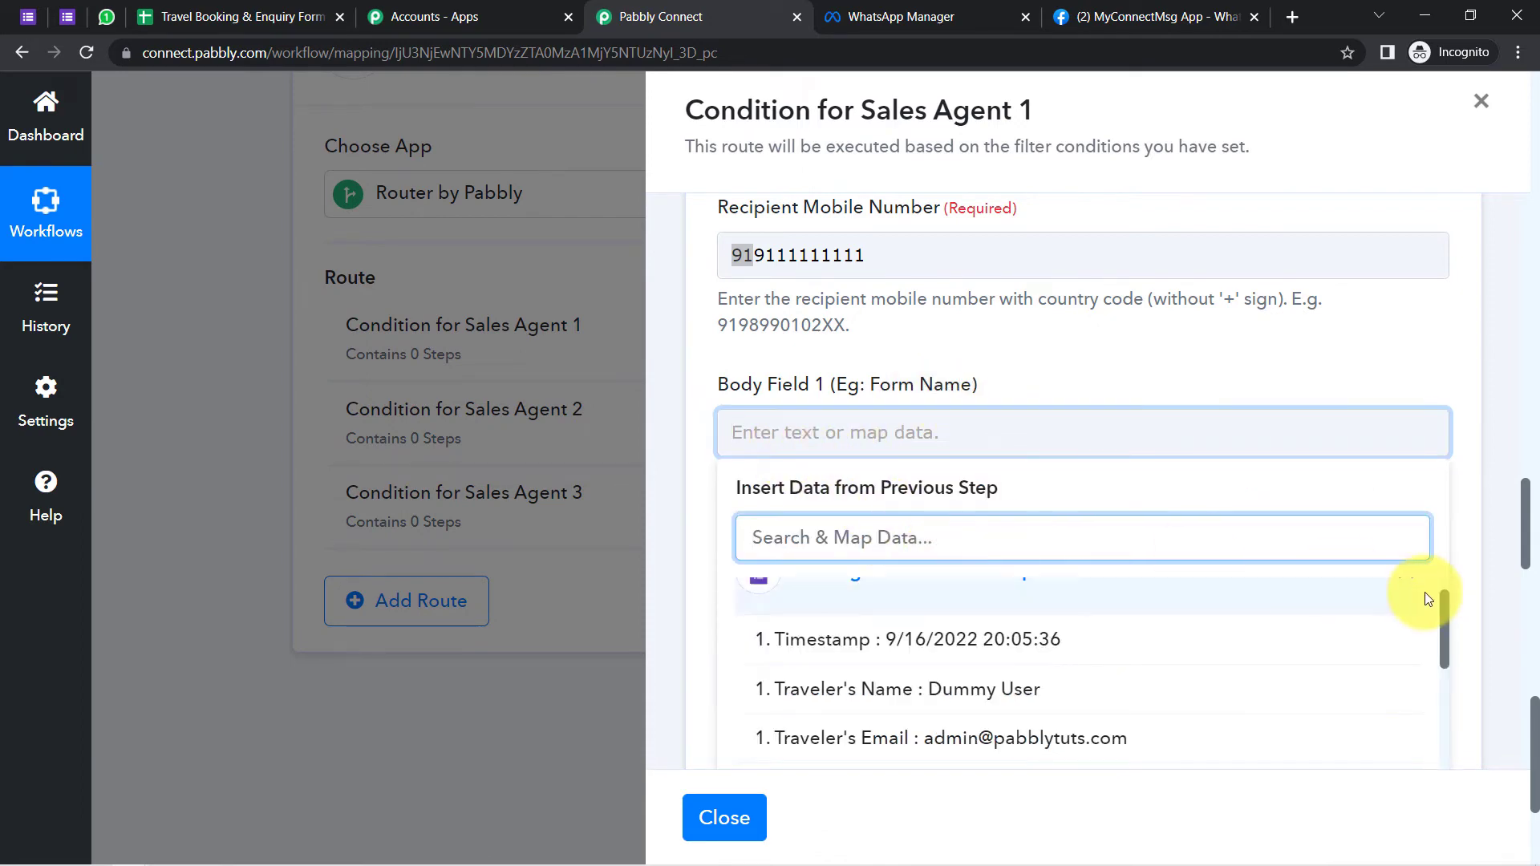
pyautogui.moveTo(1446, 605); pyautogui.dragTo(1447, 682)
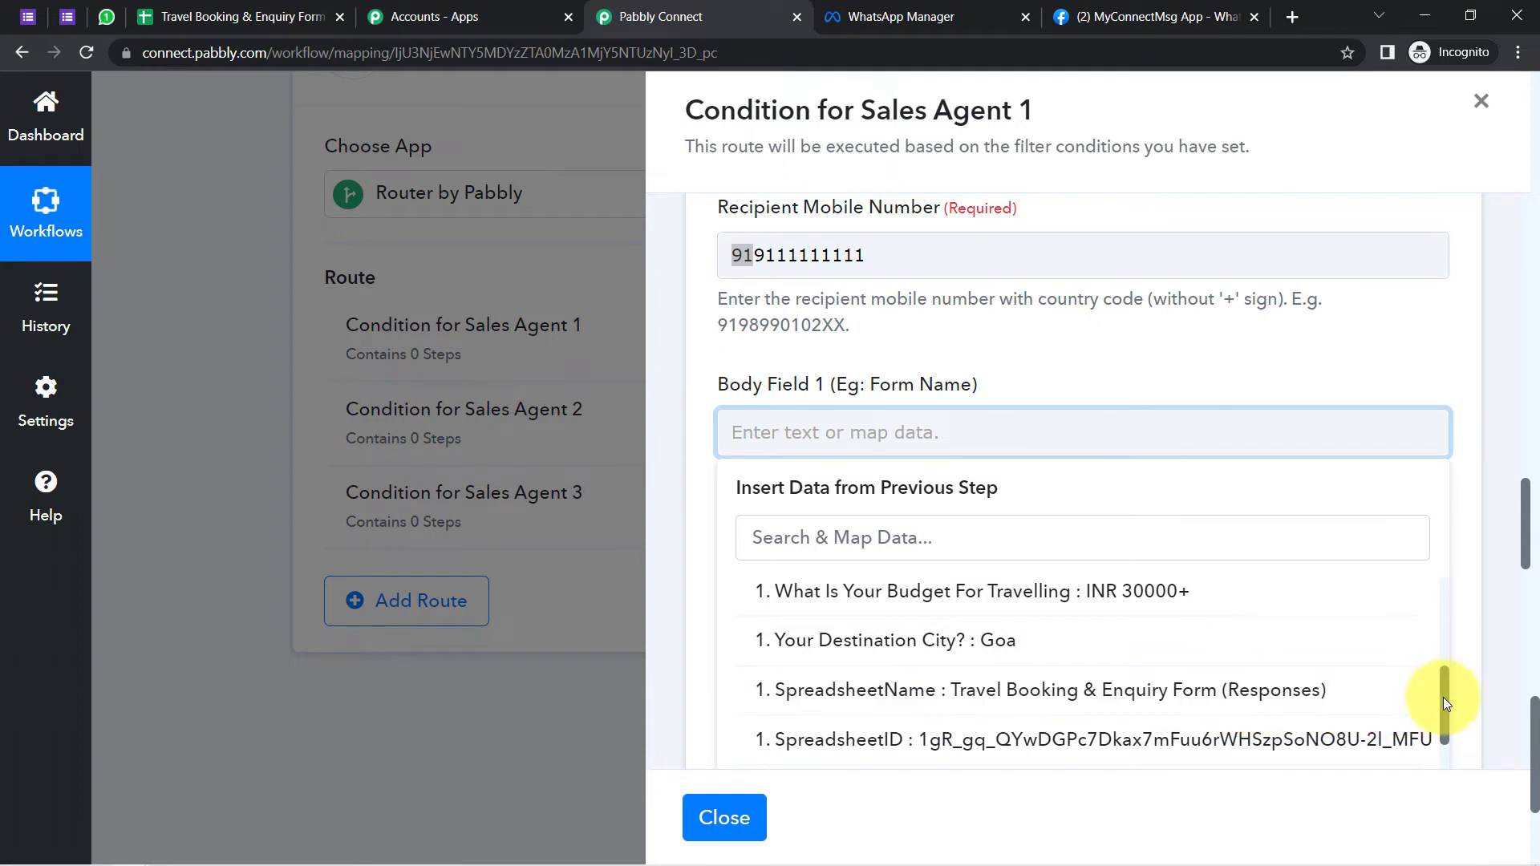
pyautogui.moveTo(1442, 696)
pyautogui.mouseDown()
pyautogui.moveTo(1443, 778)
pyautogui.moveTo(1441, 690)
pyautogui.mouseUp()
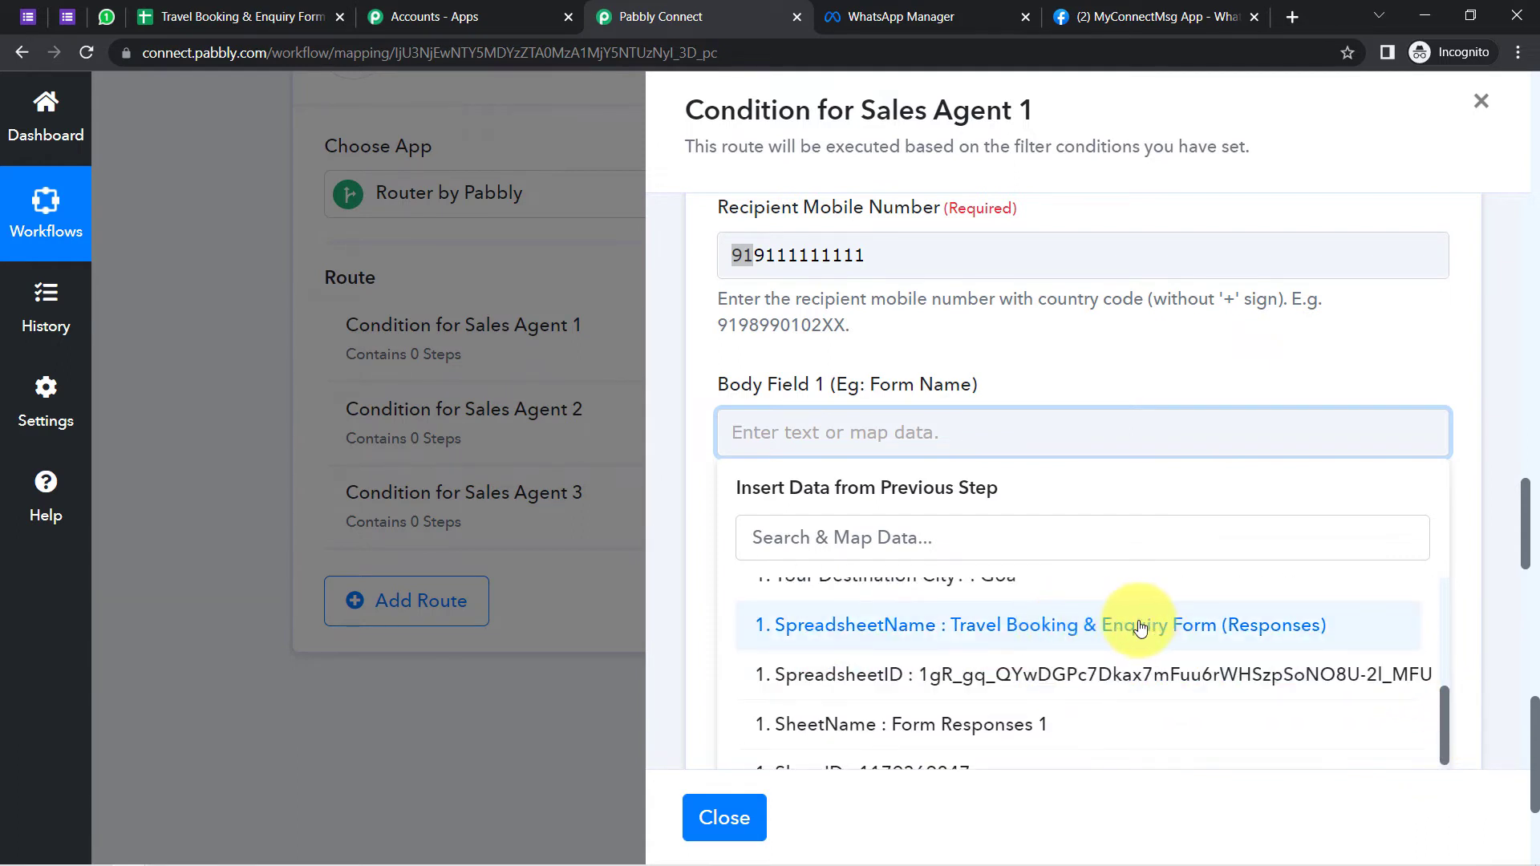
pyautogui.click(1135, 634)
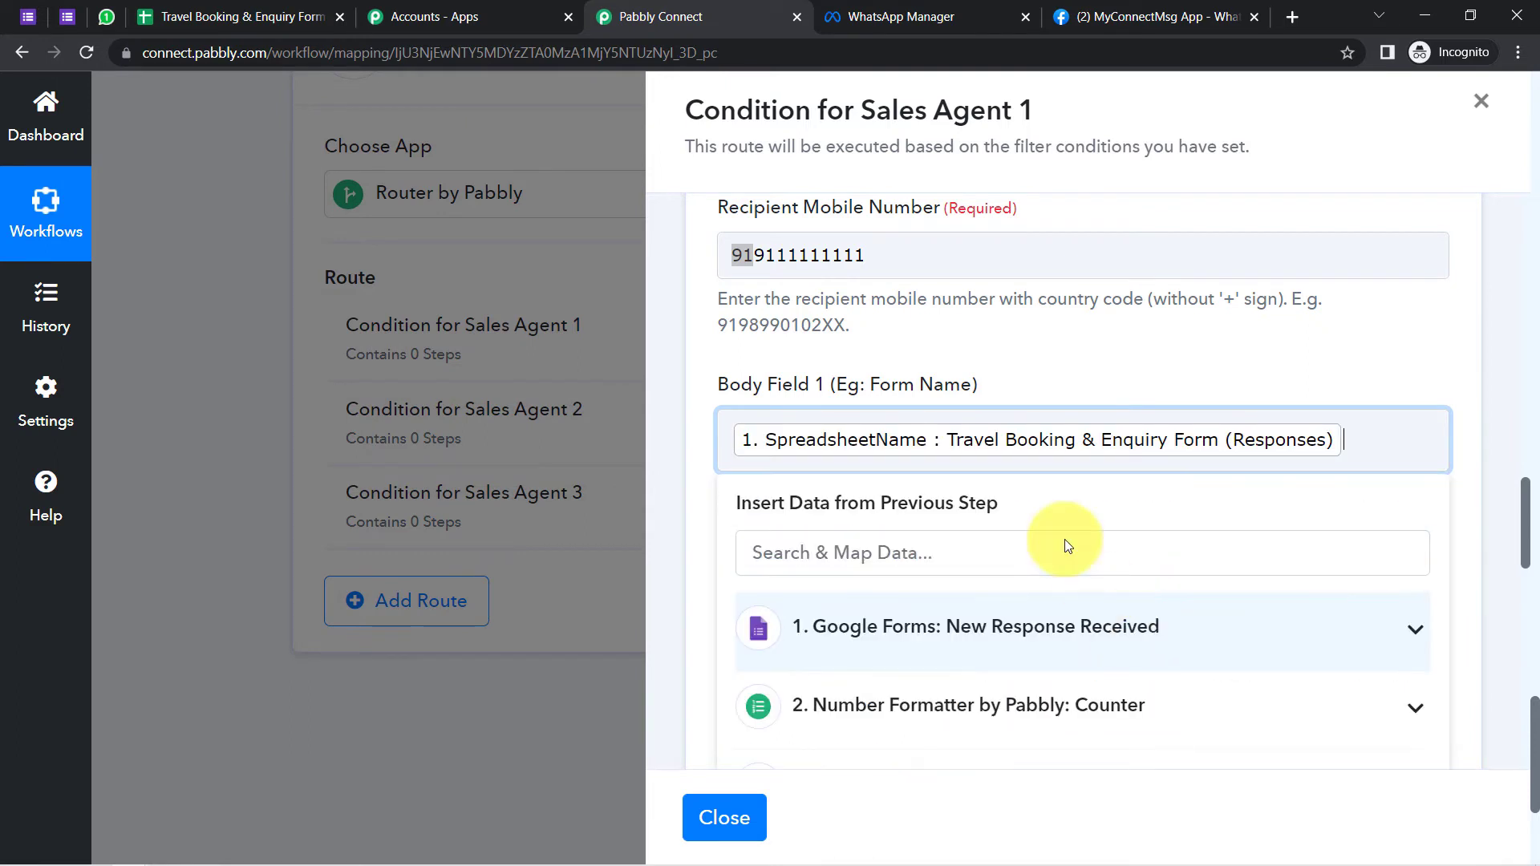
# Compare Body Field 2 with the Name variable {{2}} in the assign_leads template in WhatsApp Manager
pyautogui.click(1013, 382)
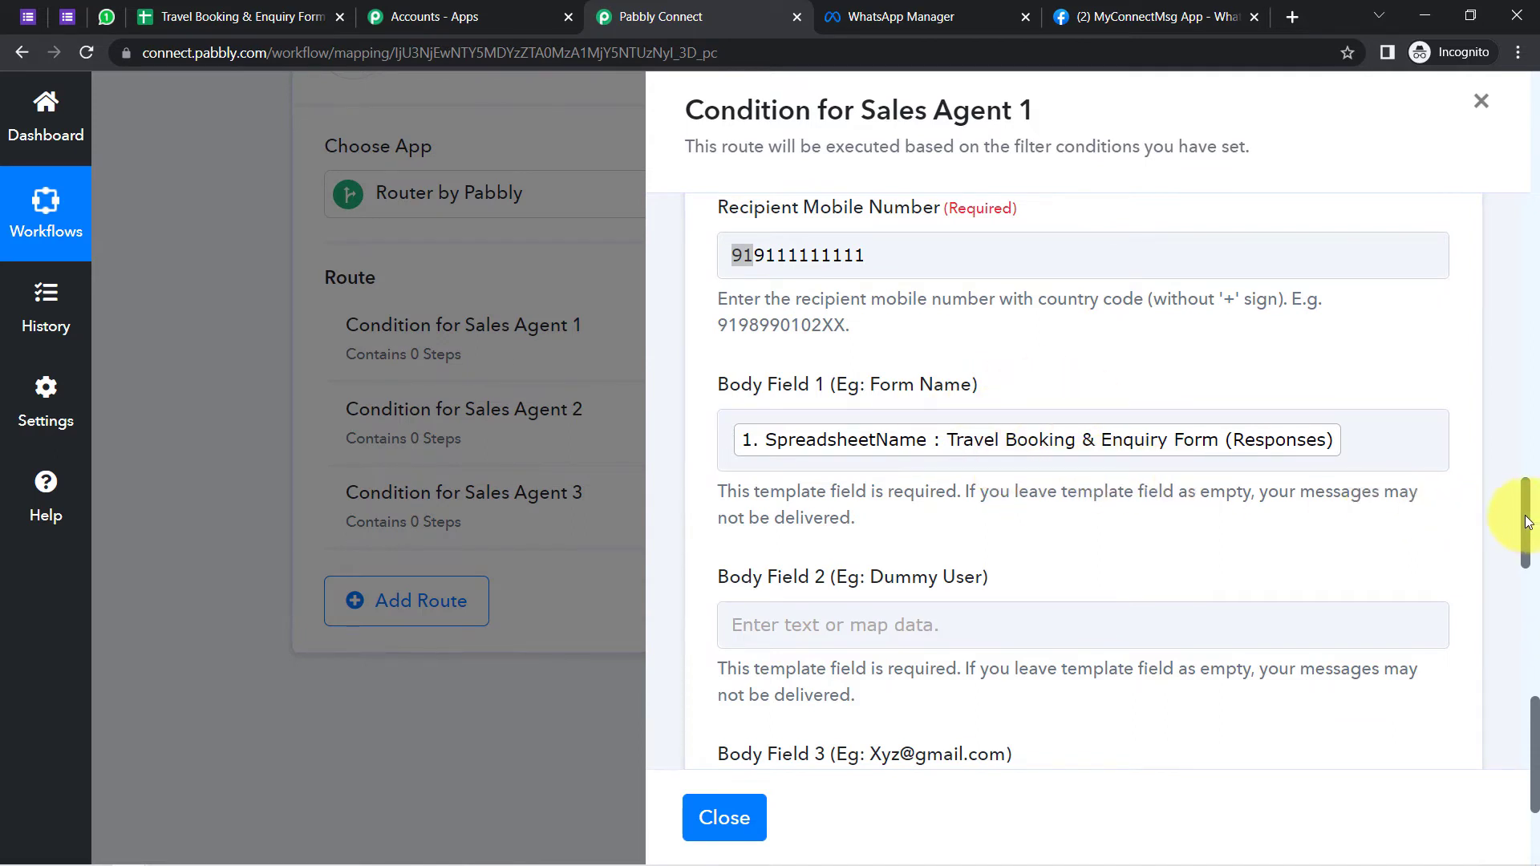
pyautogui.moveTo(1526, 522); pyautogui.dragTo(1529, 575)
pyautogui.click(925, 282)
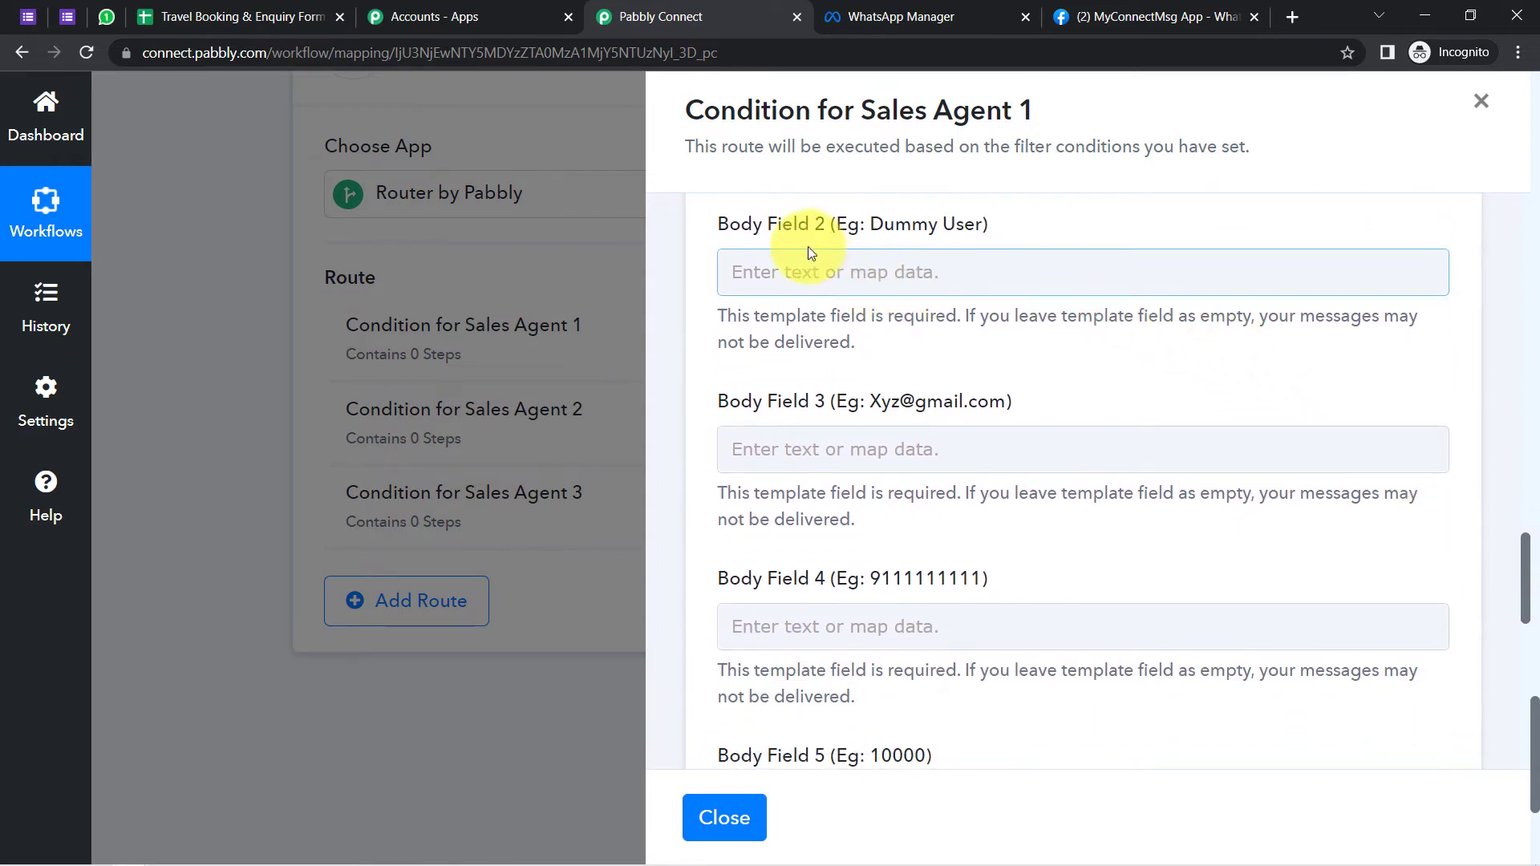
pyautogui.moveTo(783, 229); pyautogui.dragTo(898, 242)
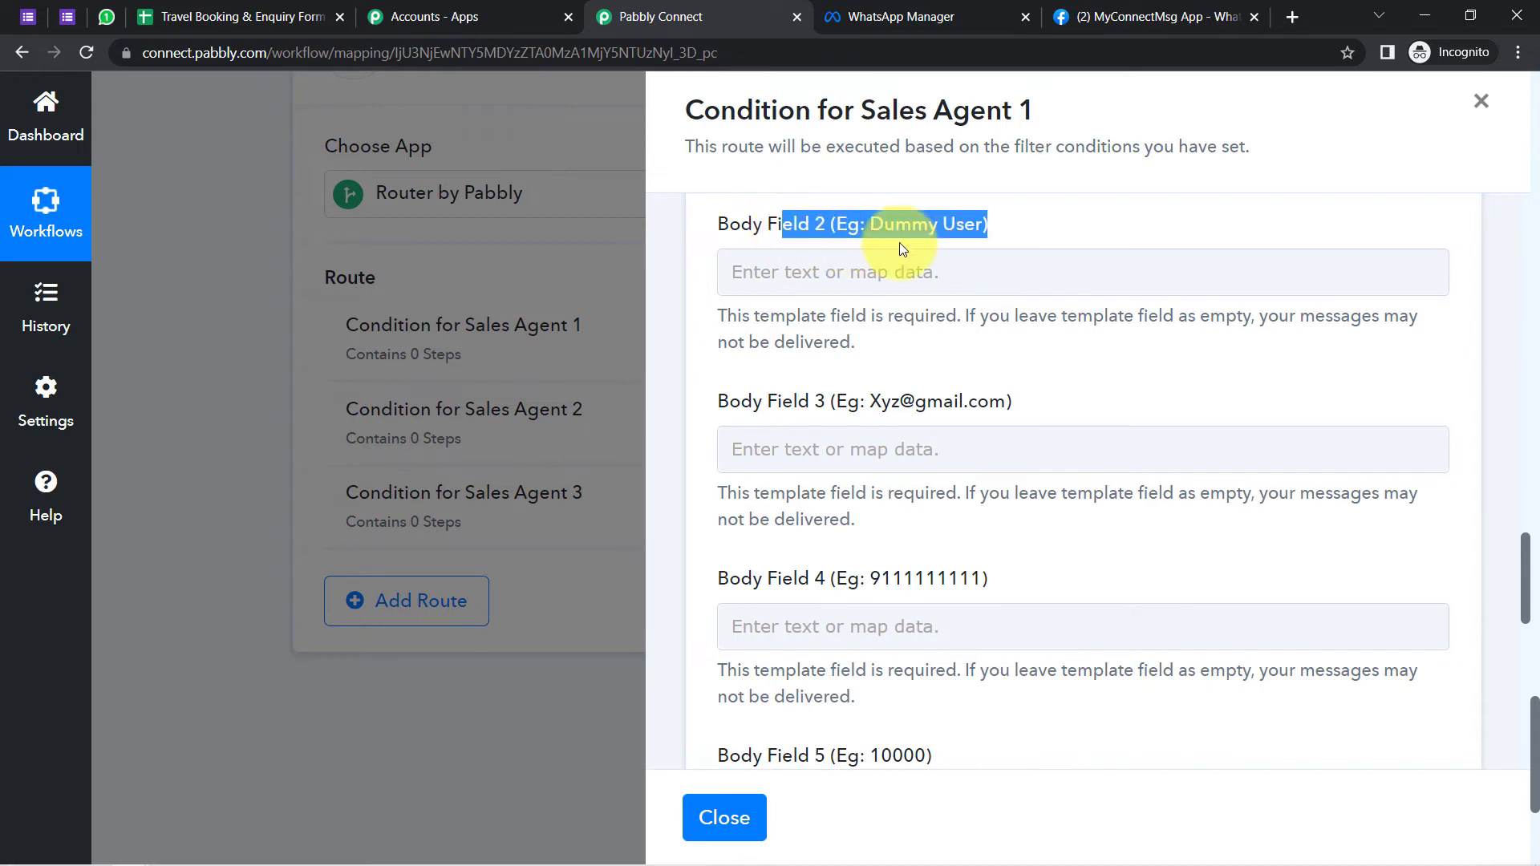
pyautogui.click(895, 8)
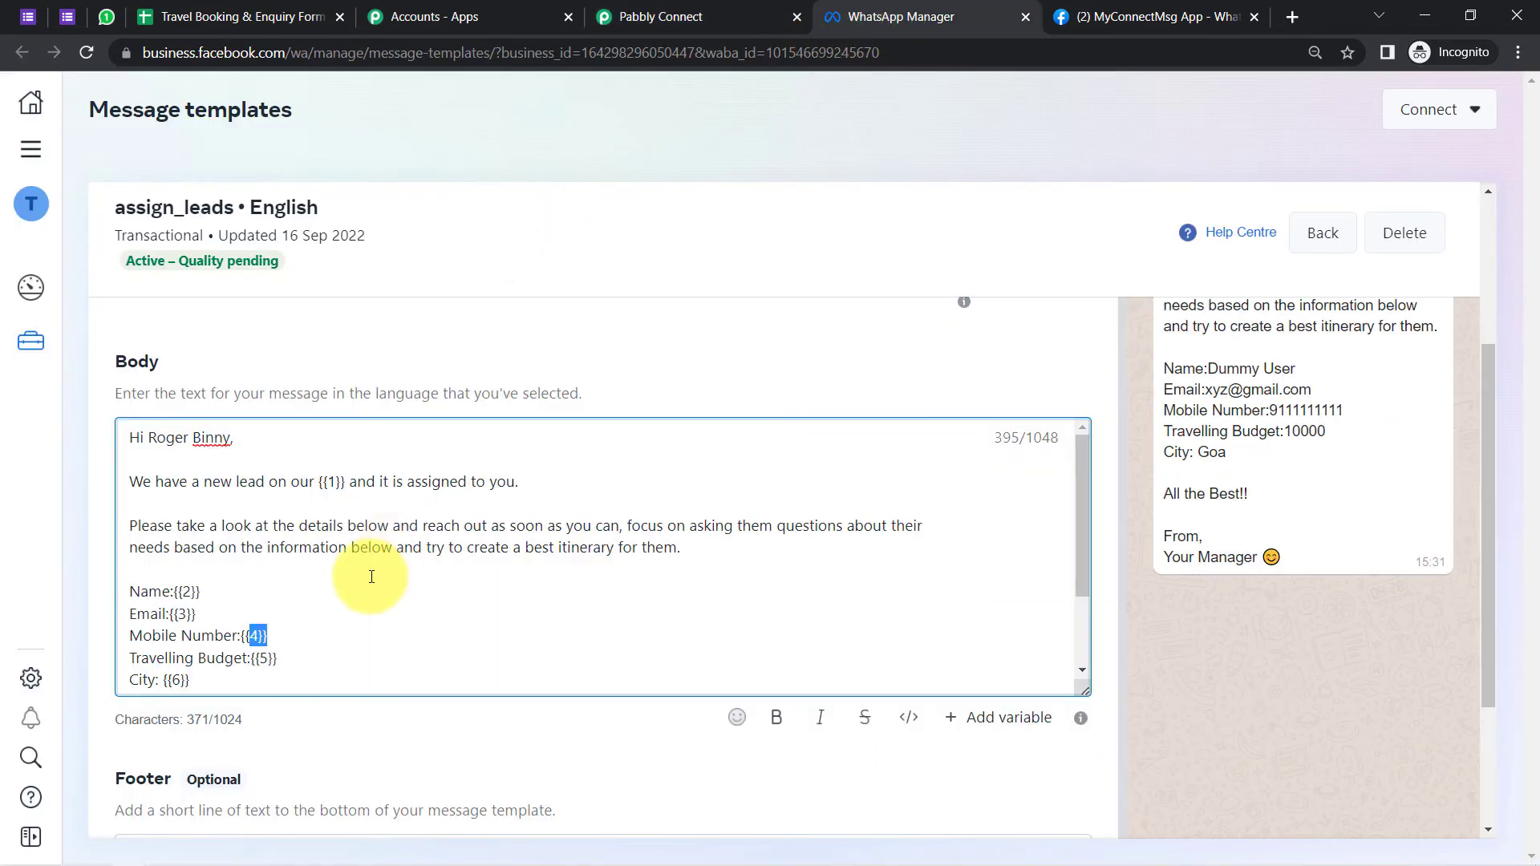
pyautogui.click(190, 593)
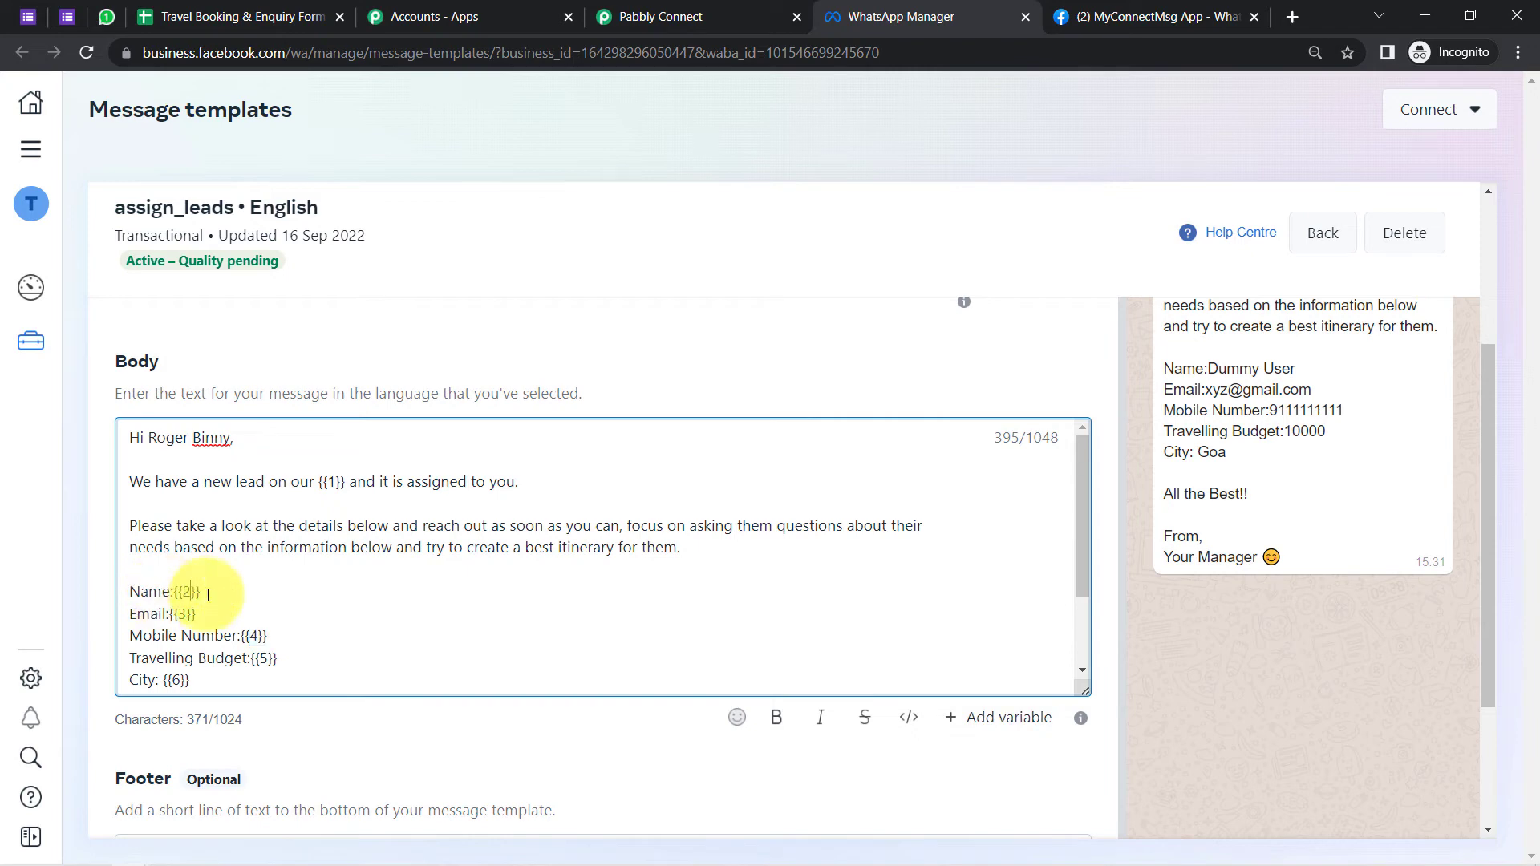
pyautogui.moveTo(214, 595); pyautogui.dragTo(178, 593)
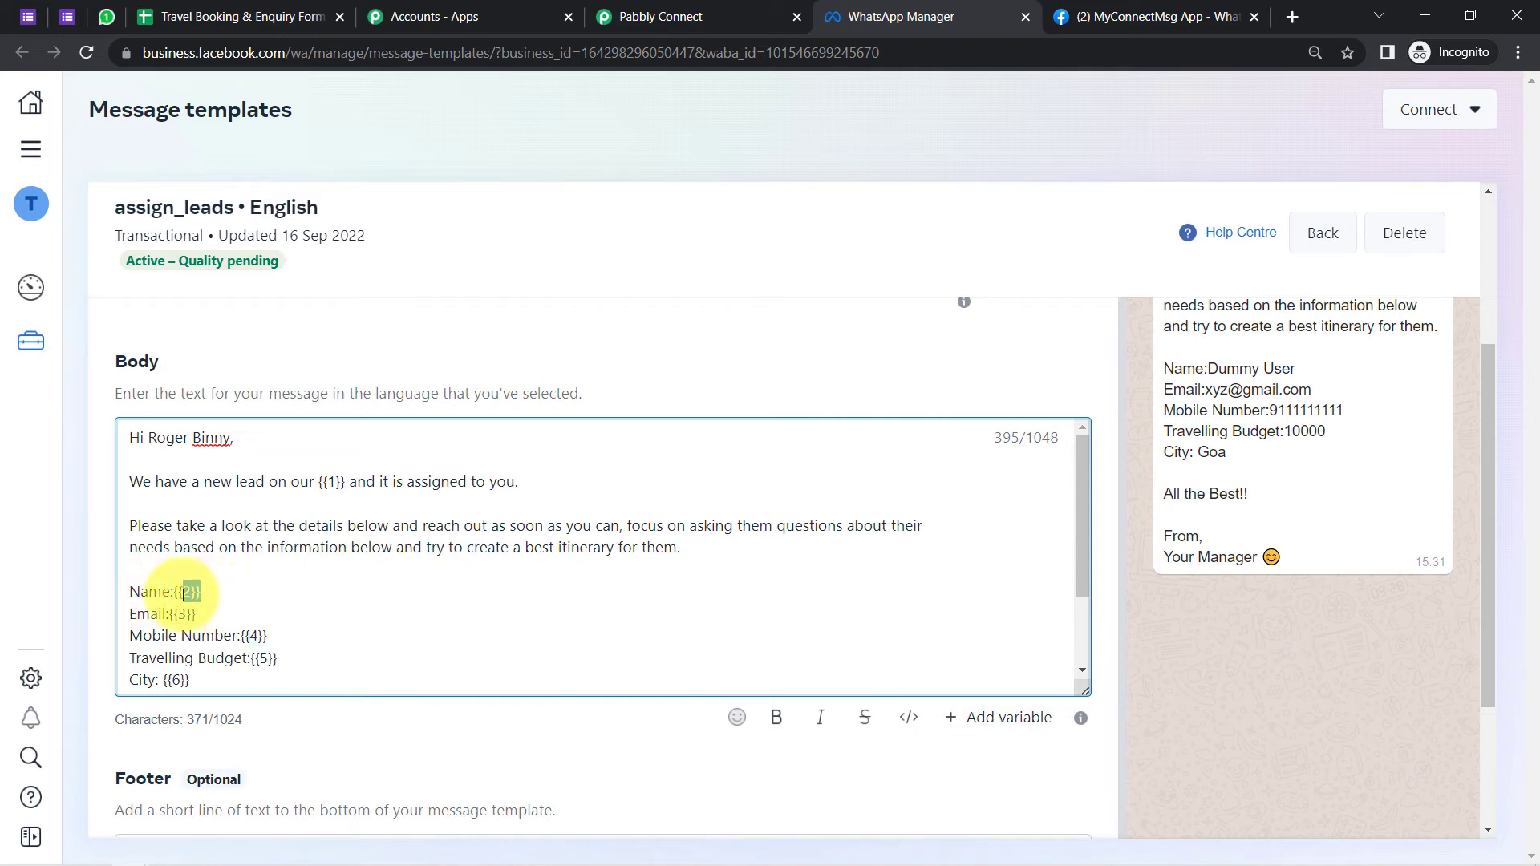
pyautogui.click(687, 14)
pyautogui.click(820, 239)
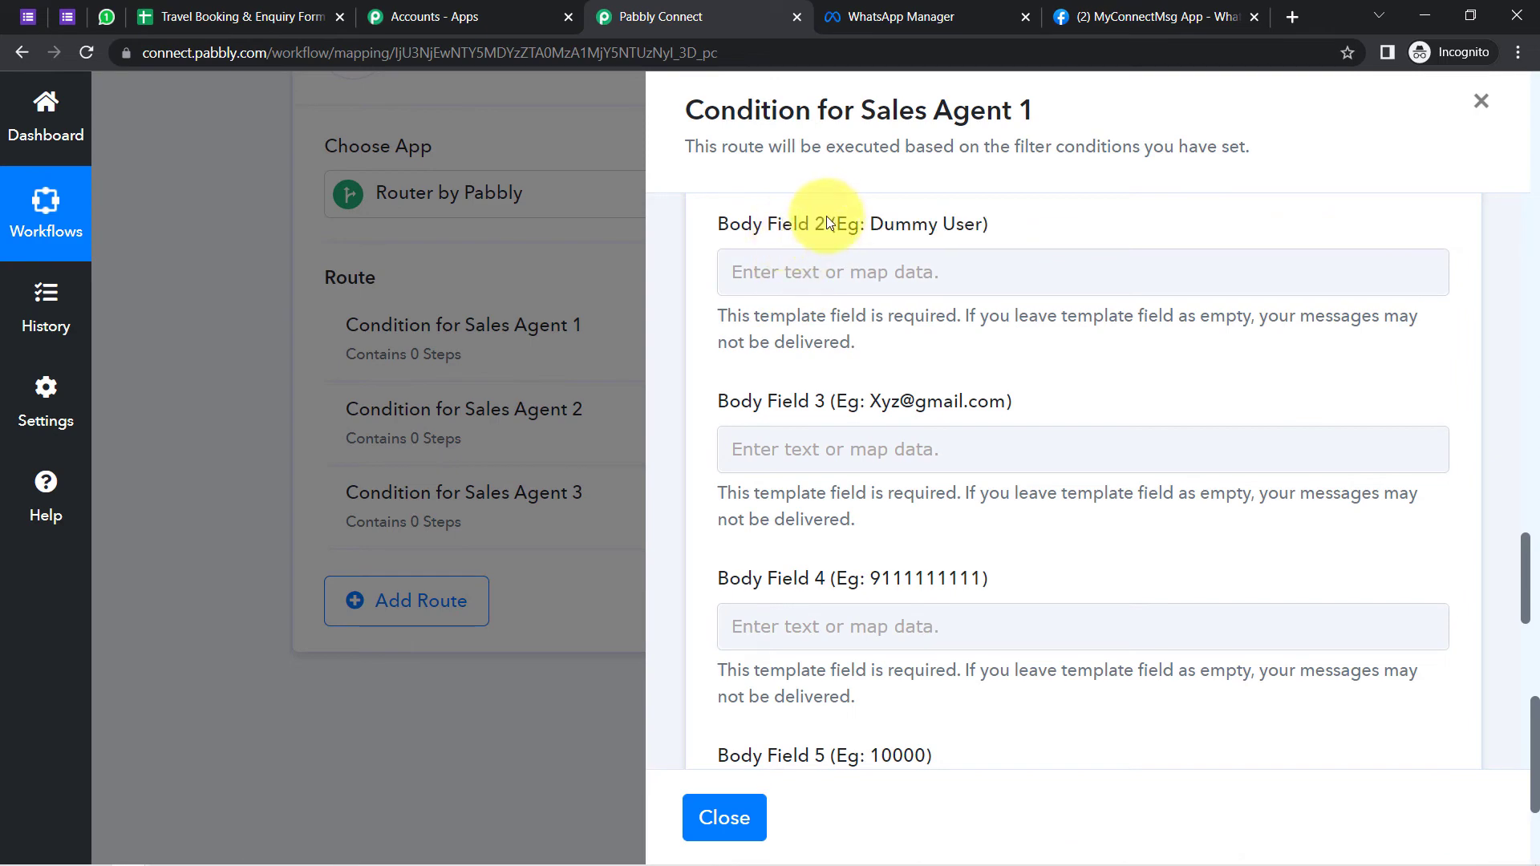
# Map Body Field 2 to the Traveler's Name value from the Google Forms response
pyautogui.click(816, 272)
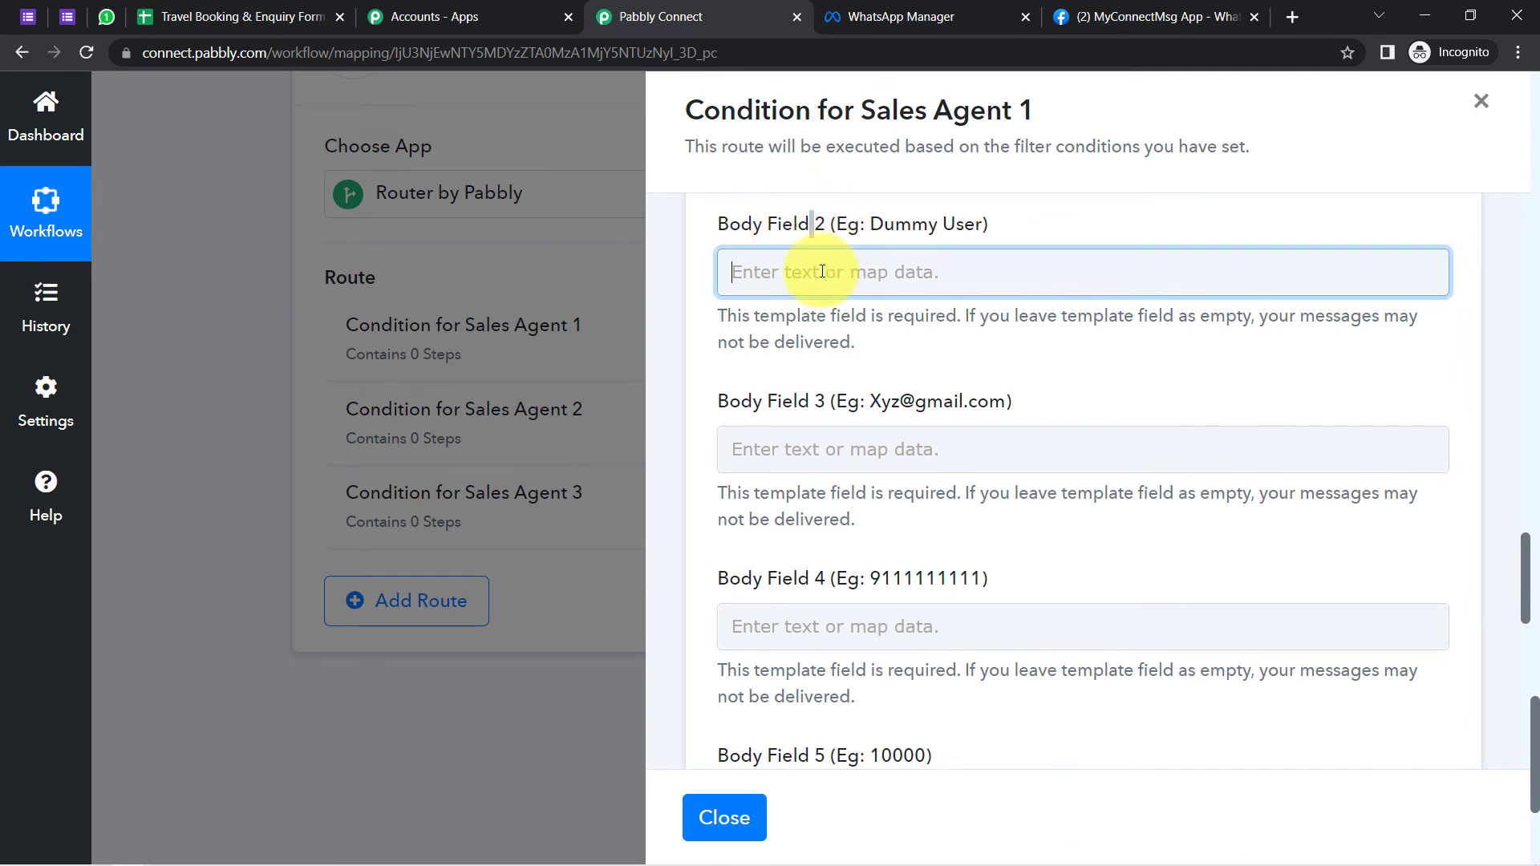
pyautogui.click(905, 447)
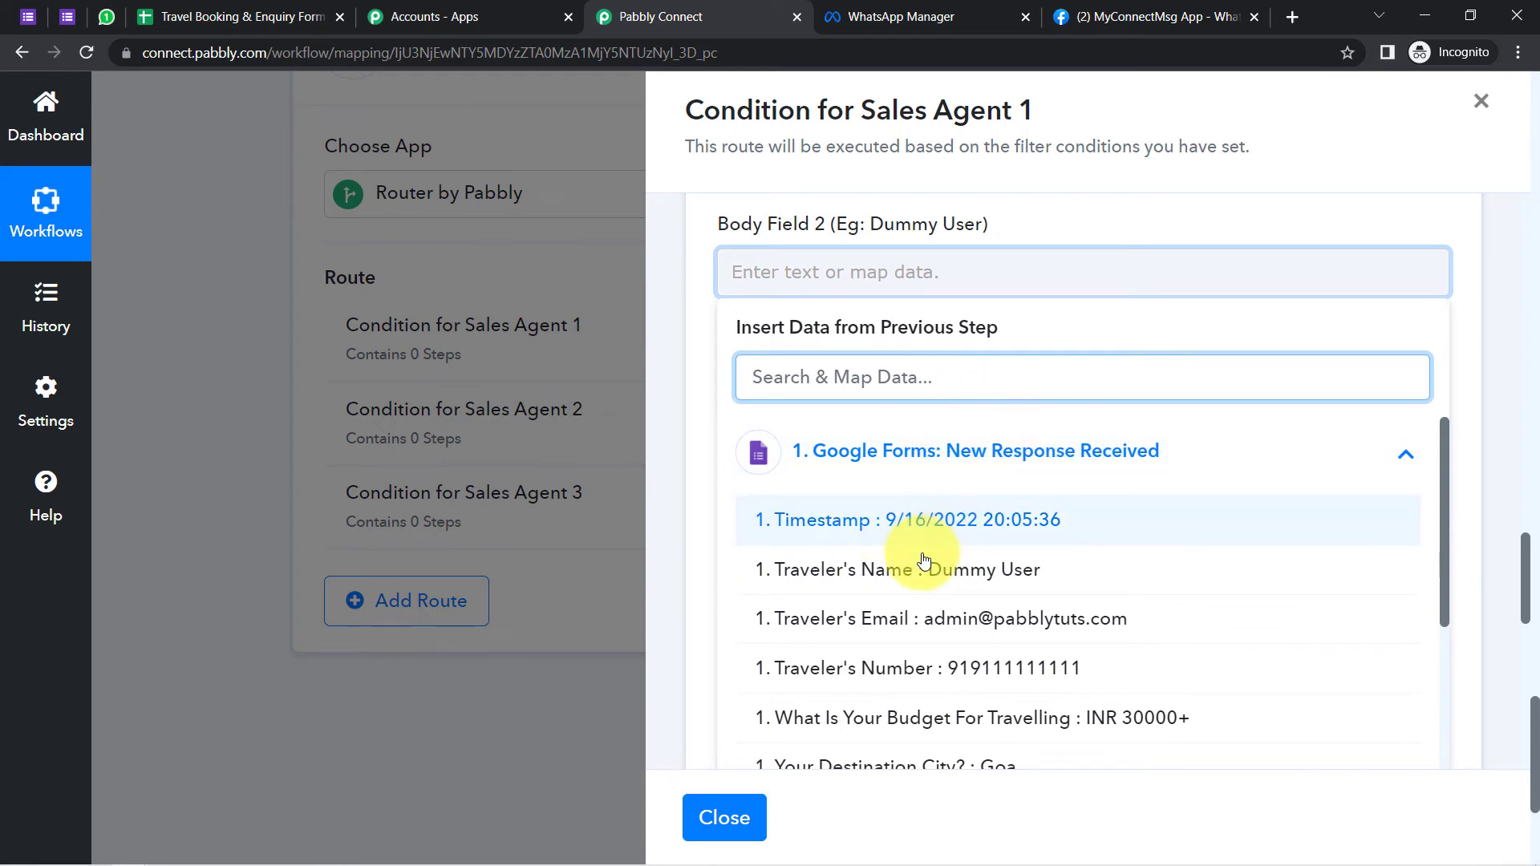
pyautogui.click(985, 570)
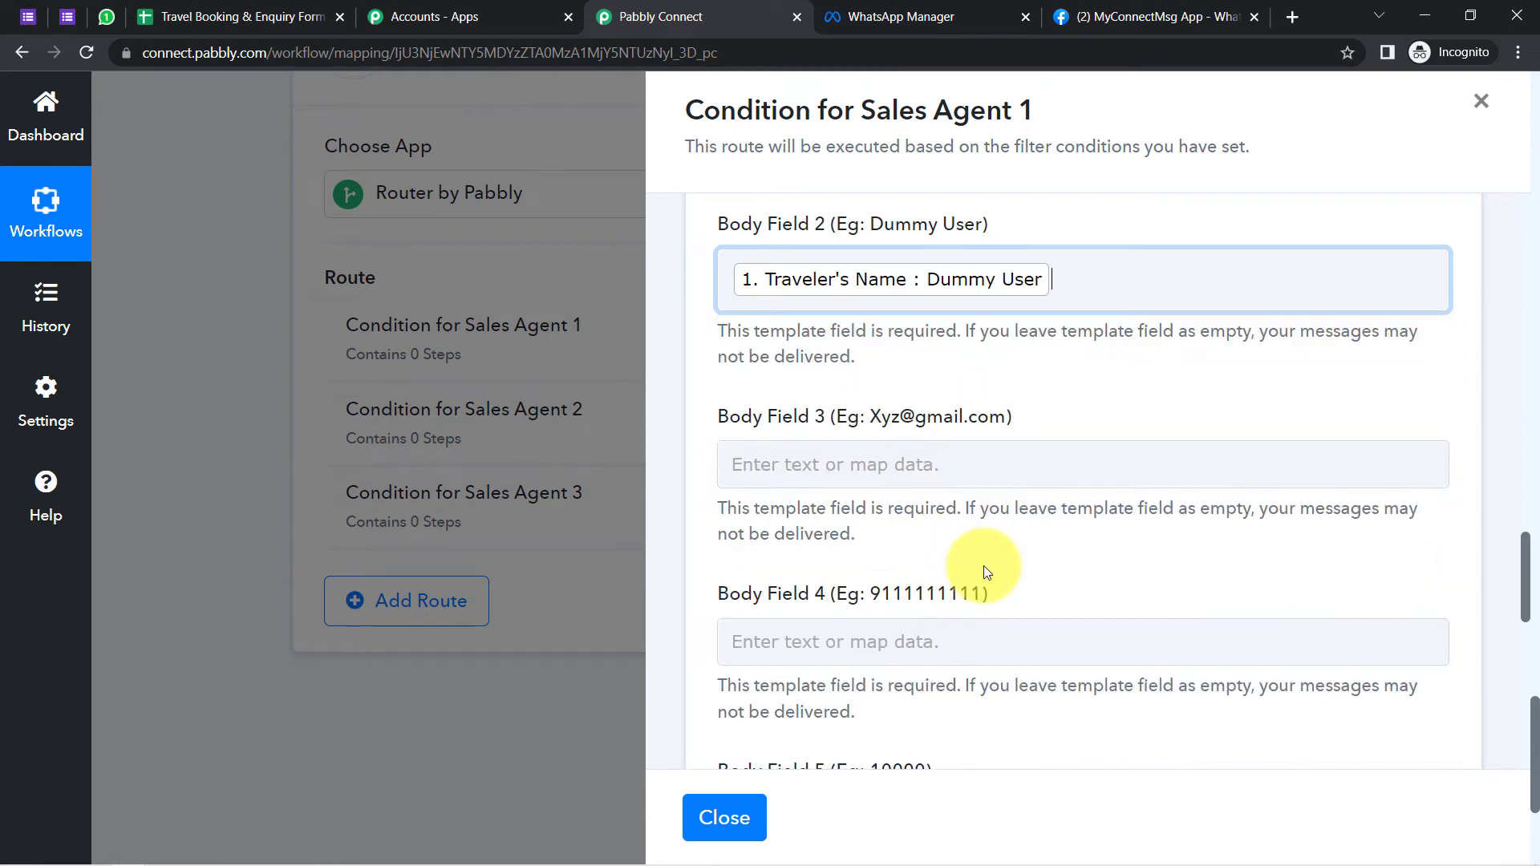
pyautogui.click(696, 383)
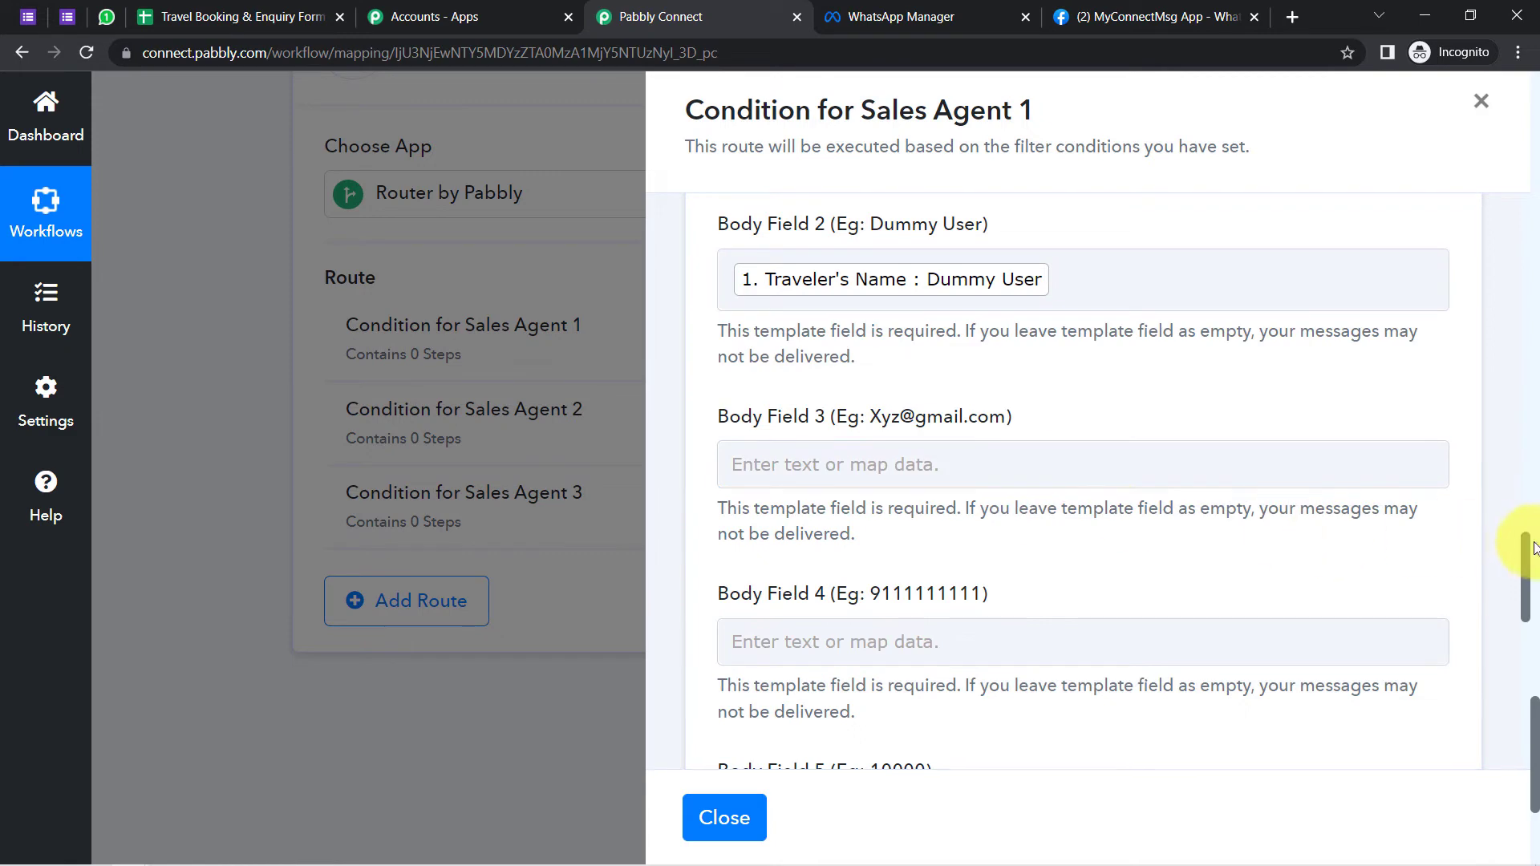
# Find the email value in the previous steps' data and map Traveler's Email to Body Field 3
pyautogui.moveTo(1526, 552); pyautogui.dragTo(1526, 577)
pyautogui.moveTo(867, 257); pyautogui.dragTo(907, 297)
pyautogui.click(907, 297)
pyautogui.click(836, 409)
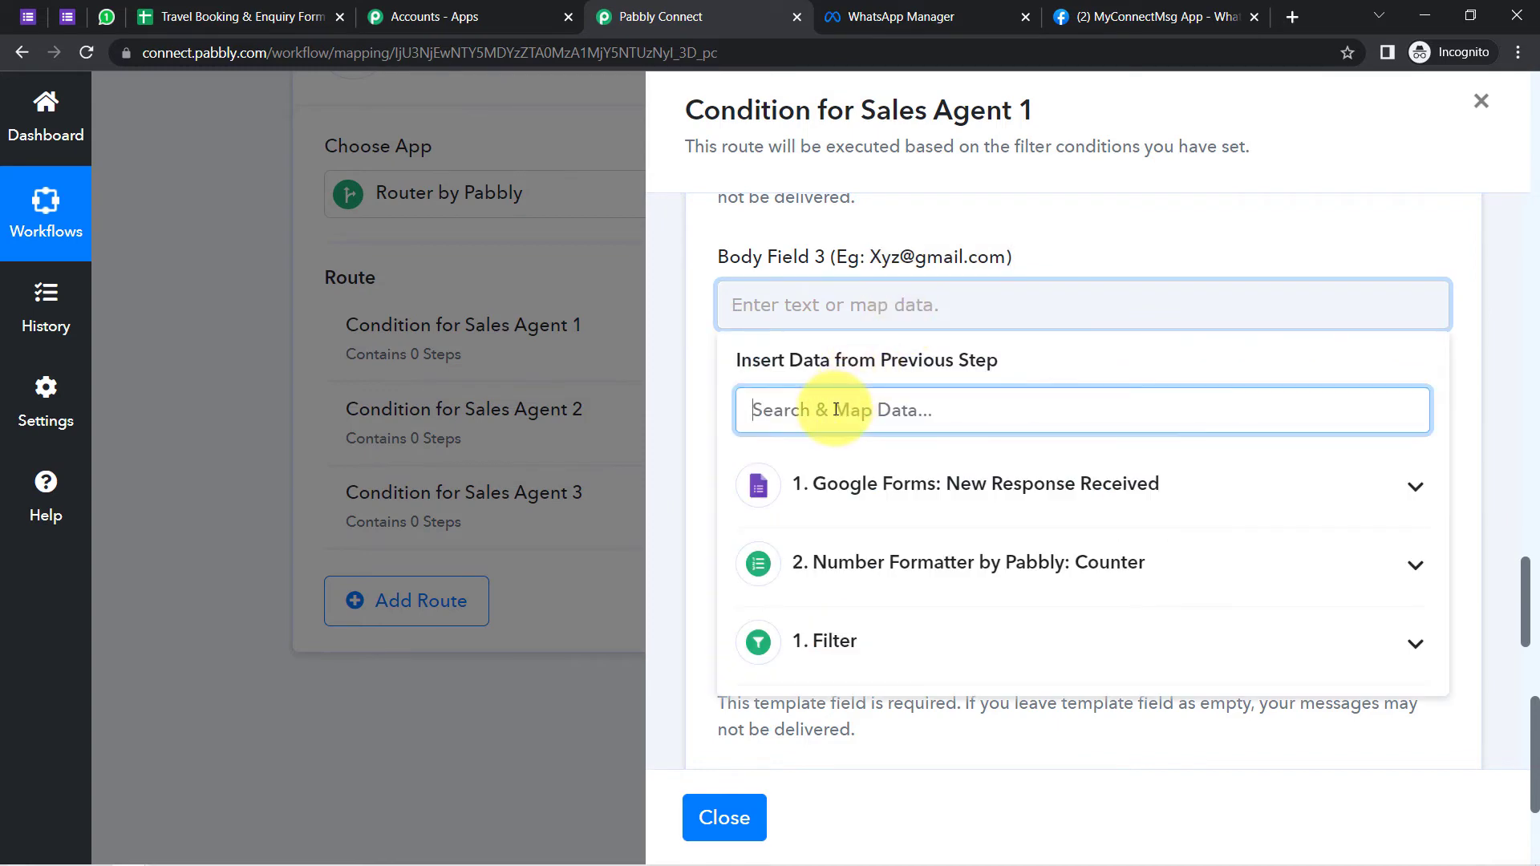
pyautogui.write('email')
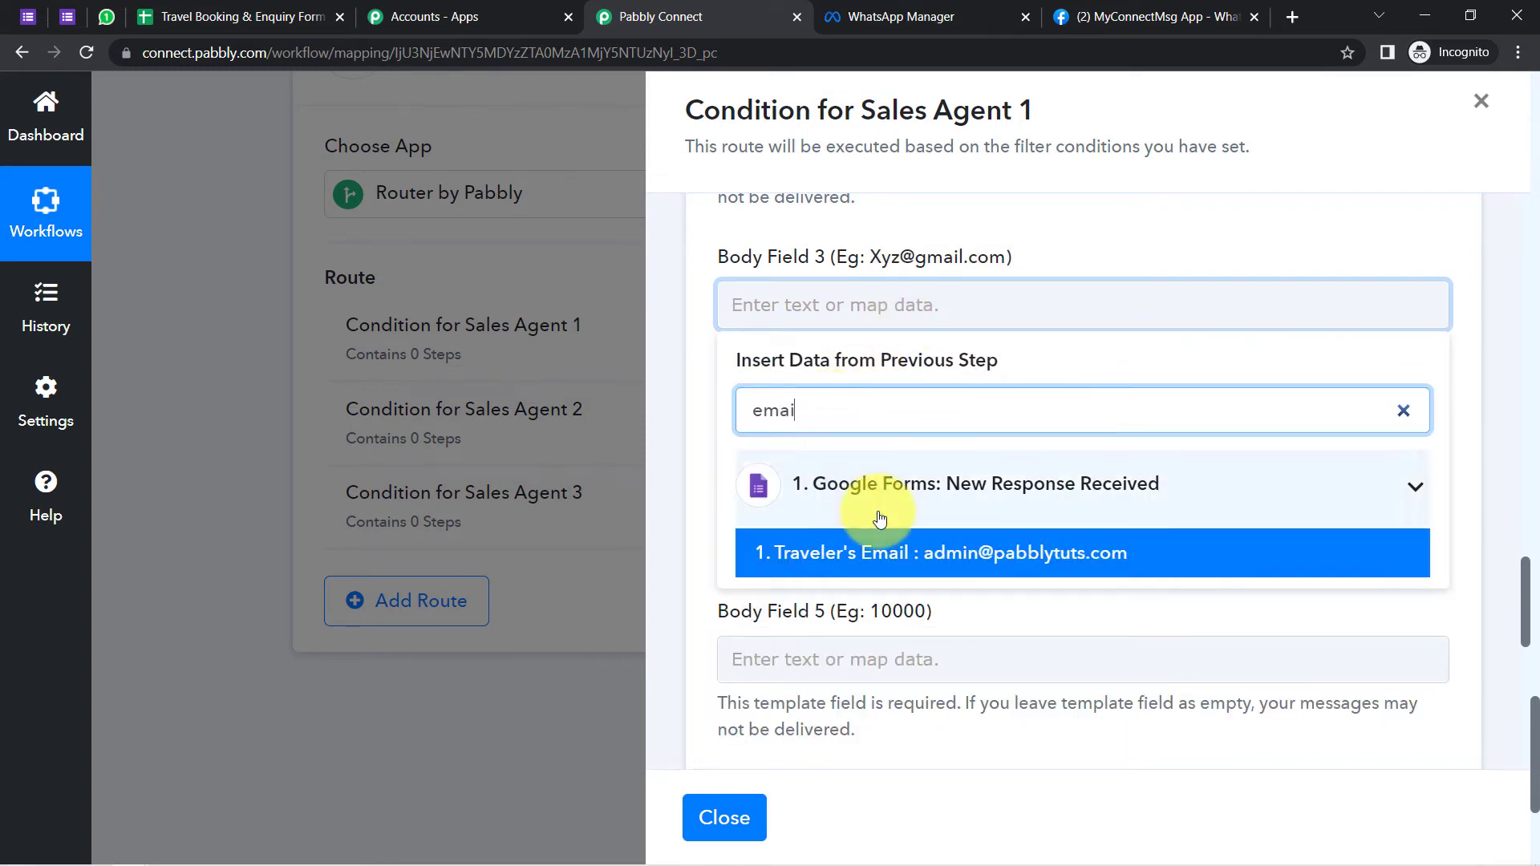
pyautogui.click(970, 555)
pyautogui.click(1479, 516)
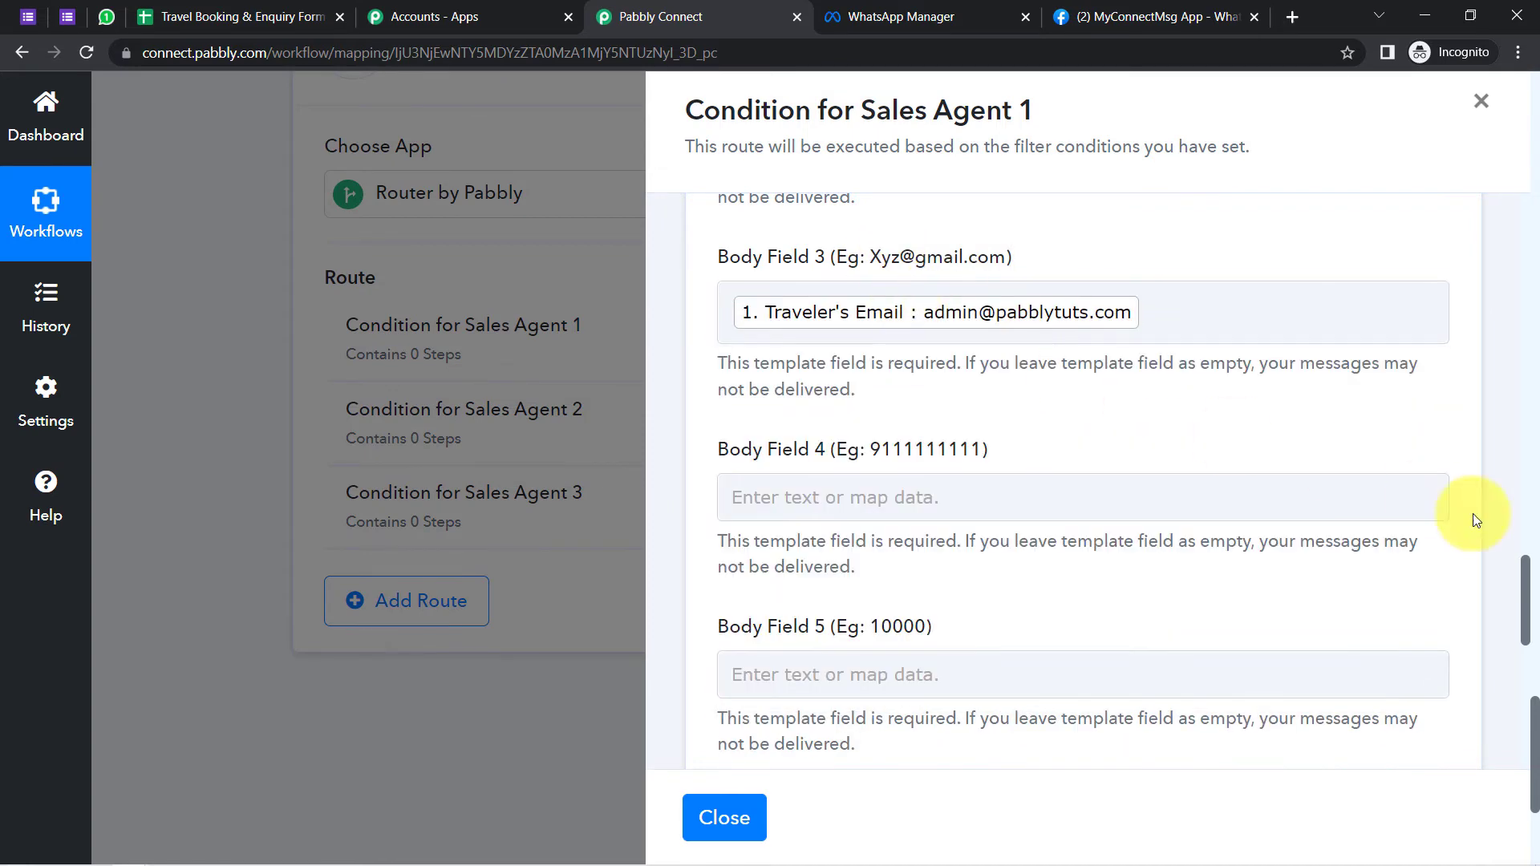
# Map Body Field 4 to the Traveler's Number value from the Google Forms response
pyautogui.moveTo(1525, 585); pyautogui.dragTo(1530, 614)
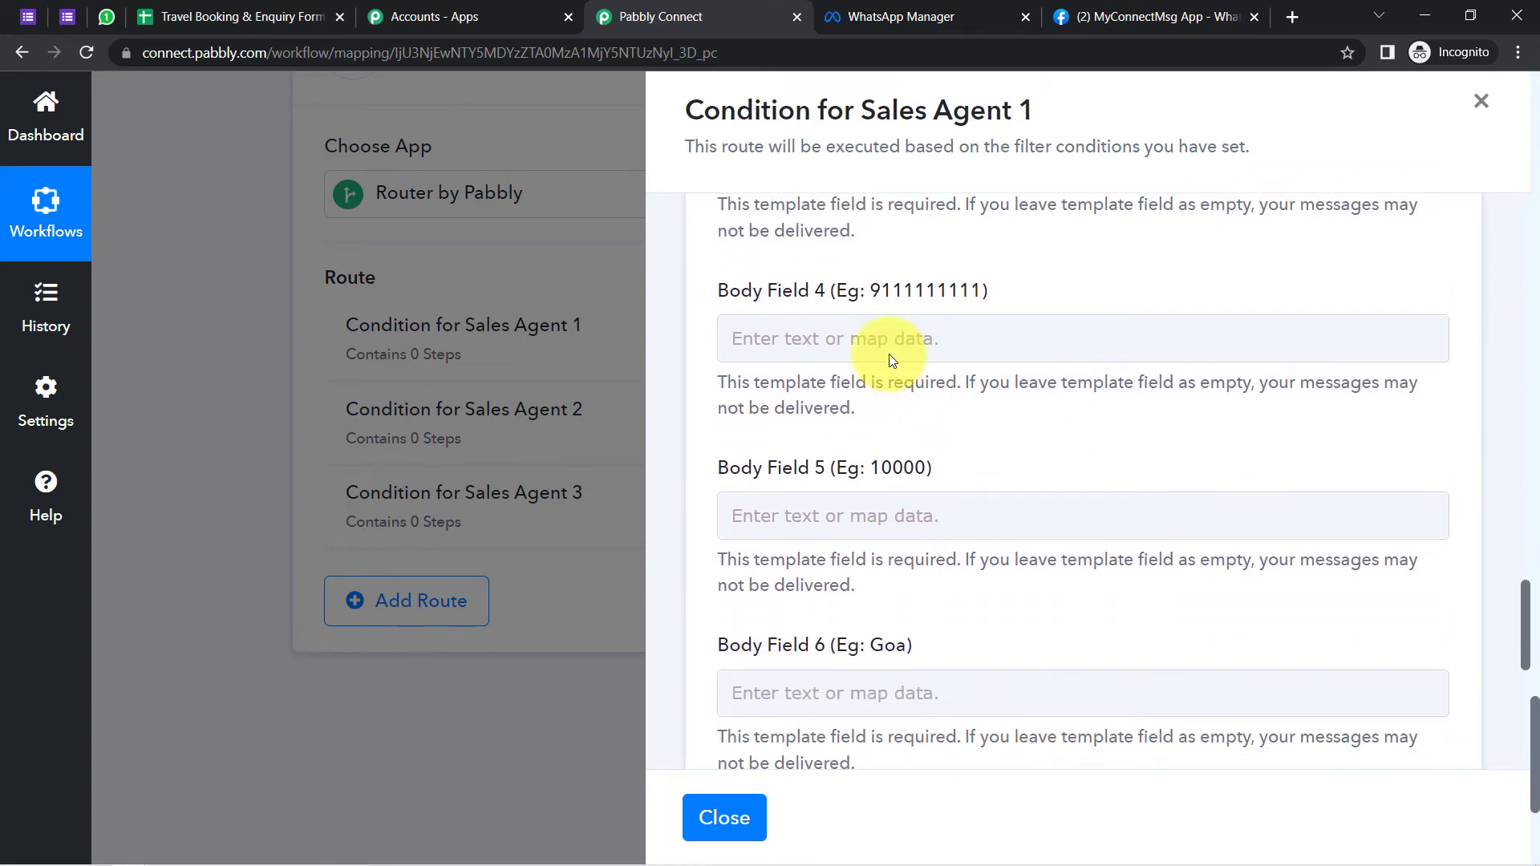
pyautogui.click(867, 327)
pyautogui.click(824, 444)
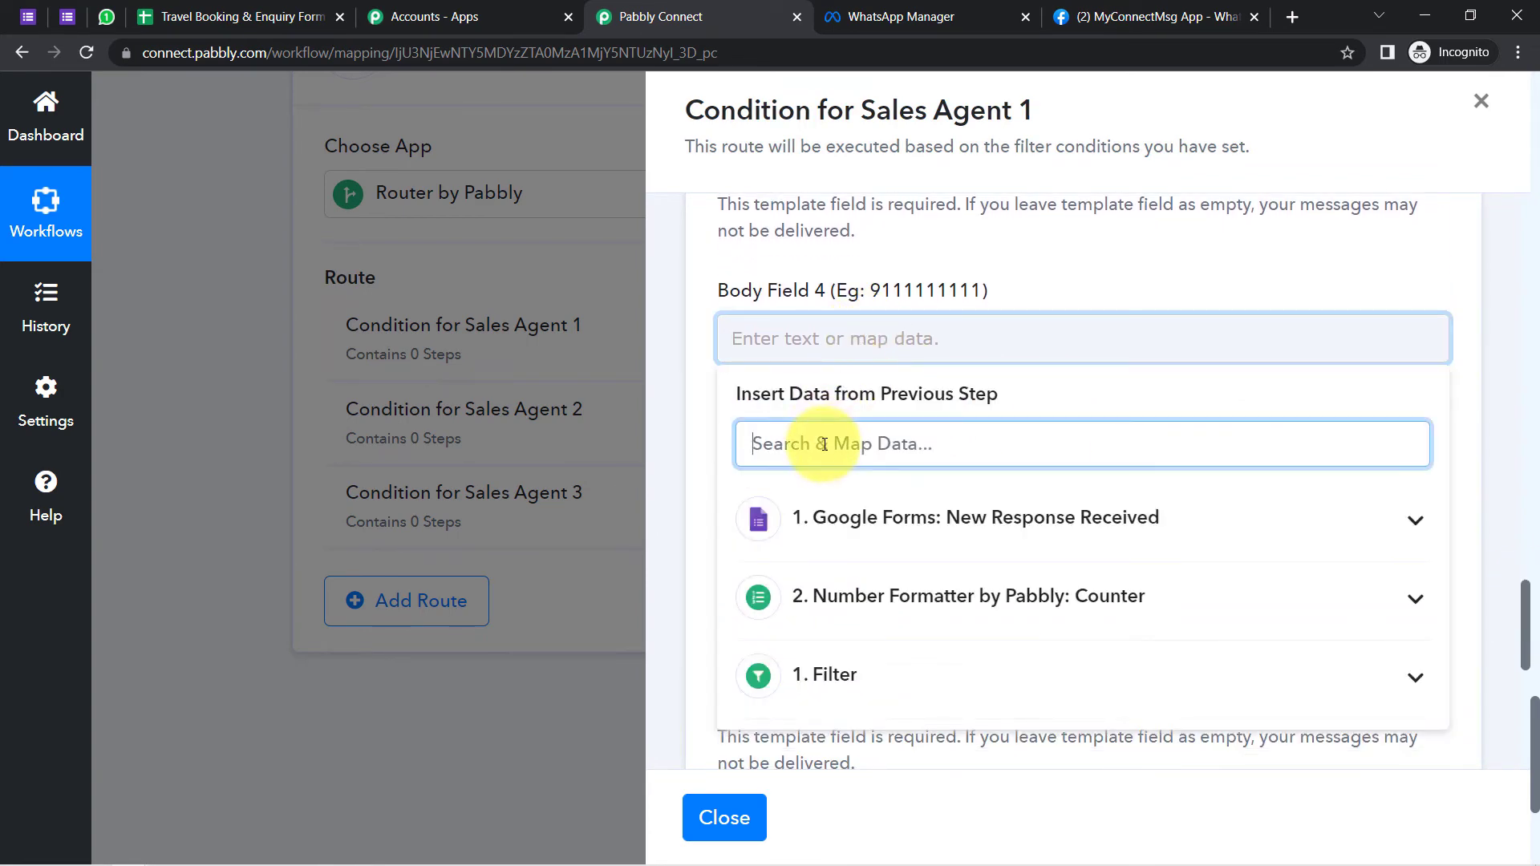
pyautogui.write('numb')
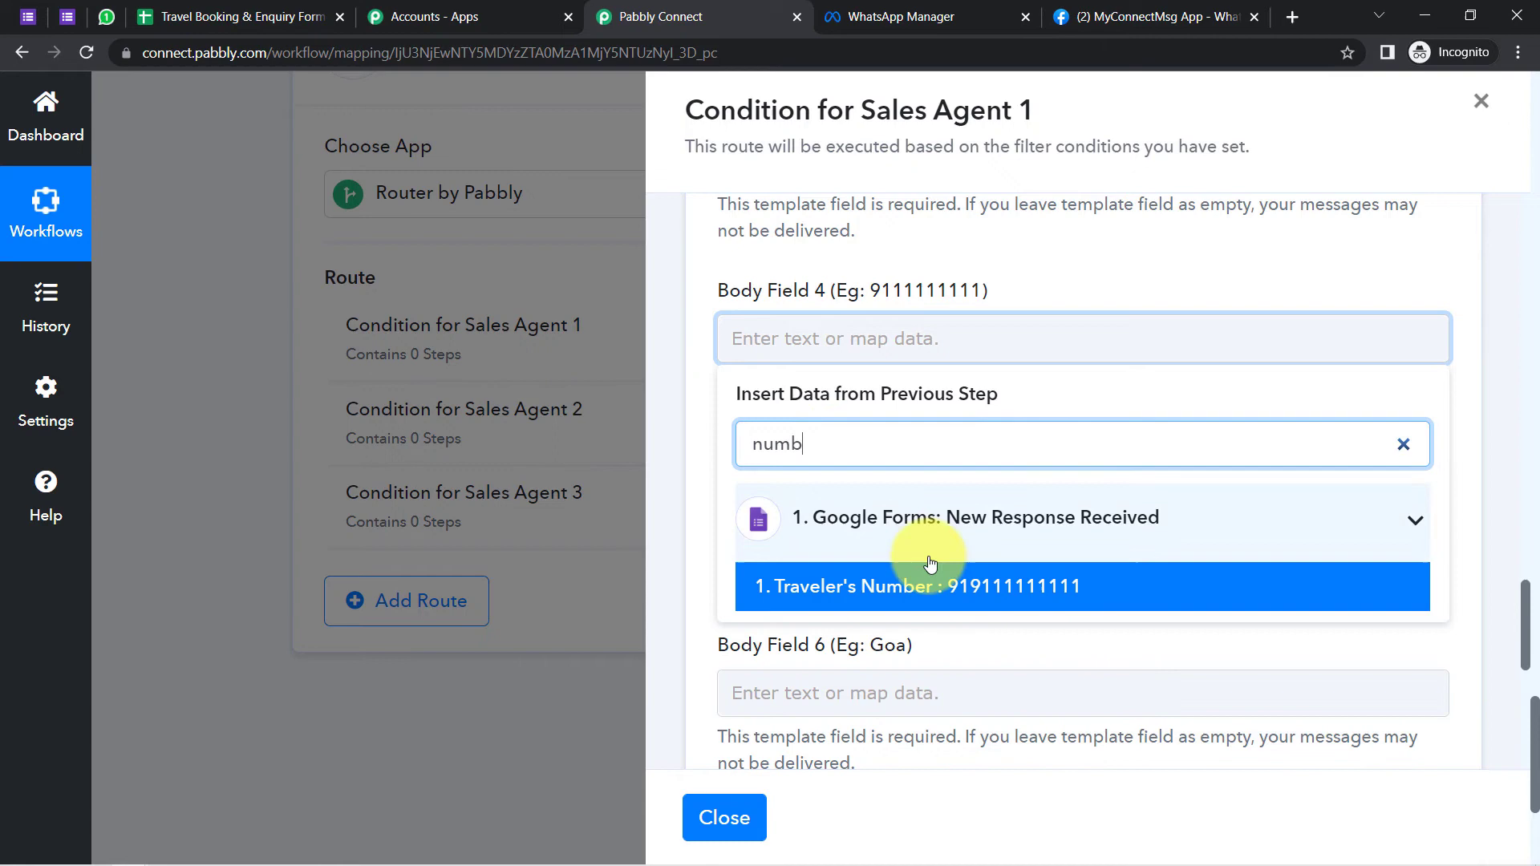
pyautogui.click(973, 589)
pyautogui.click(969, 269)
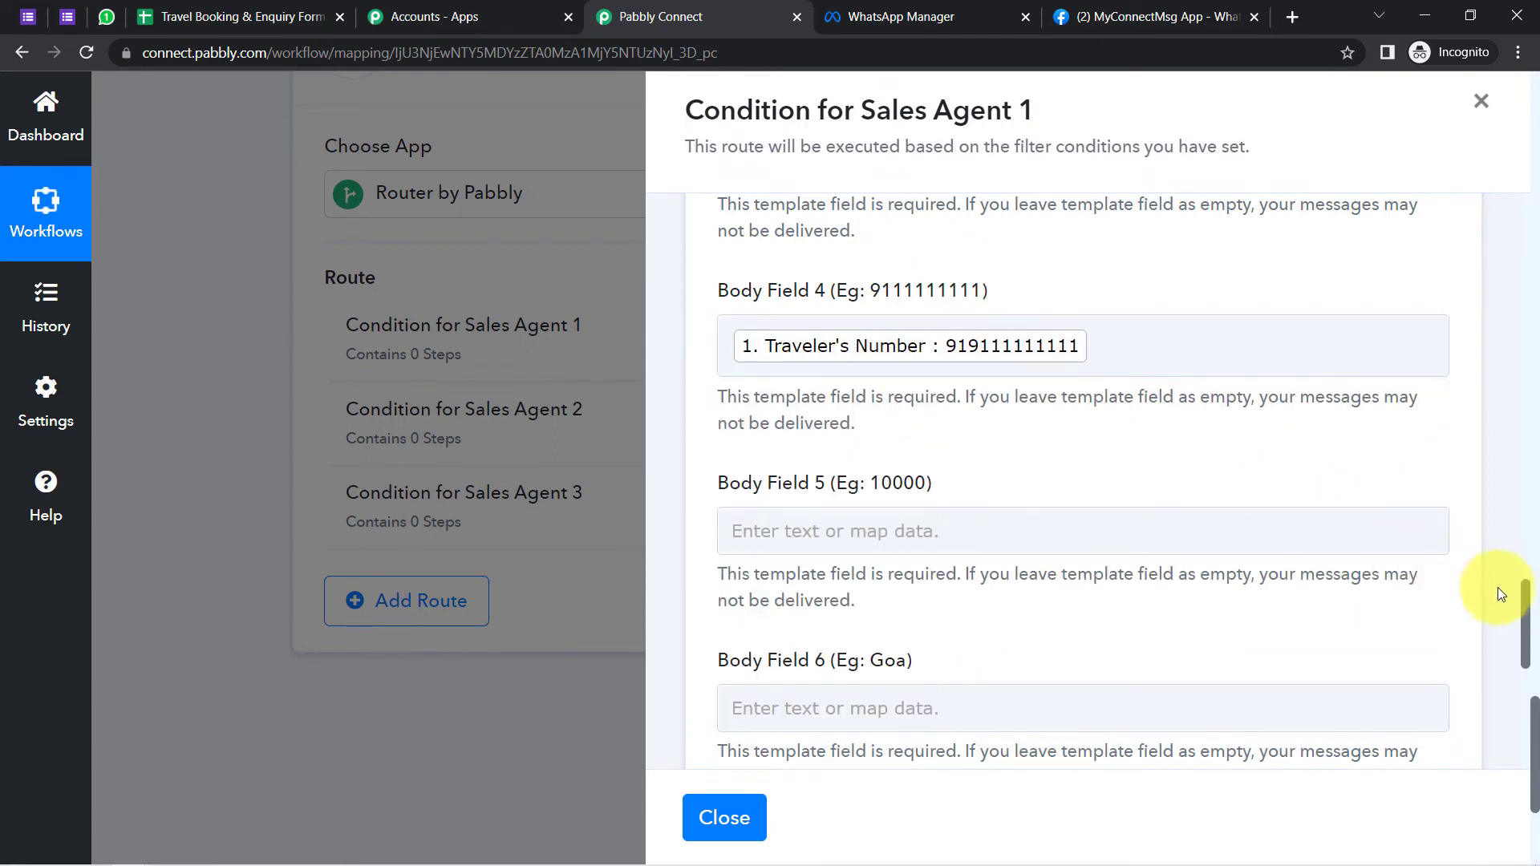
# Map Body Field 5 to the What Is Your Budget For Travelling answer, INR 30000+, from the Google Forms response
pyautogui.scroll(-3, 1524, 607)
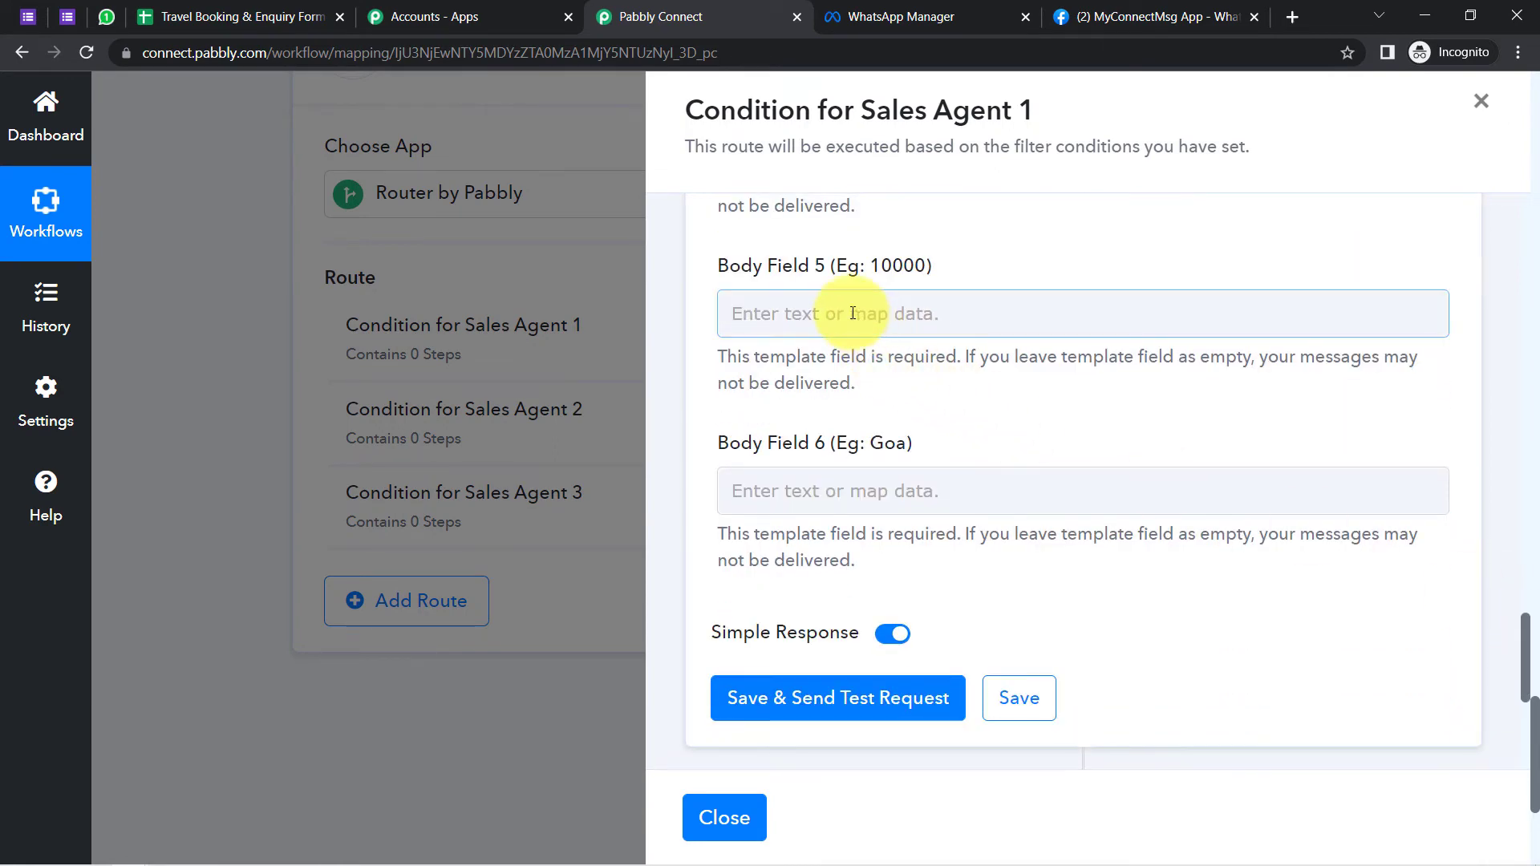
pyautogui.click(842, 313)
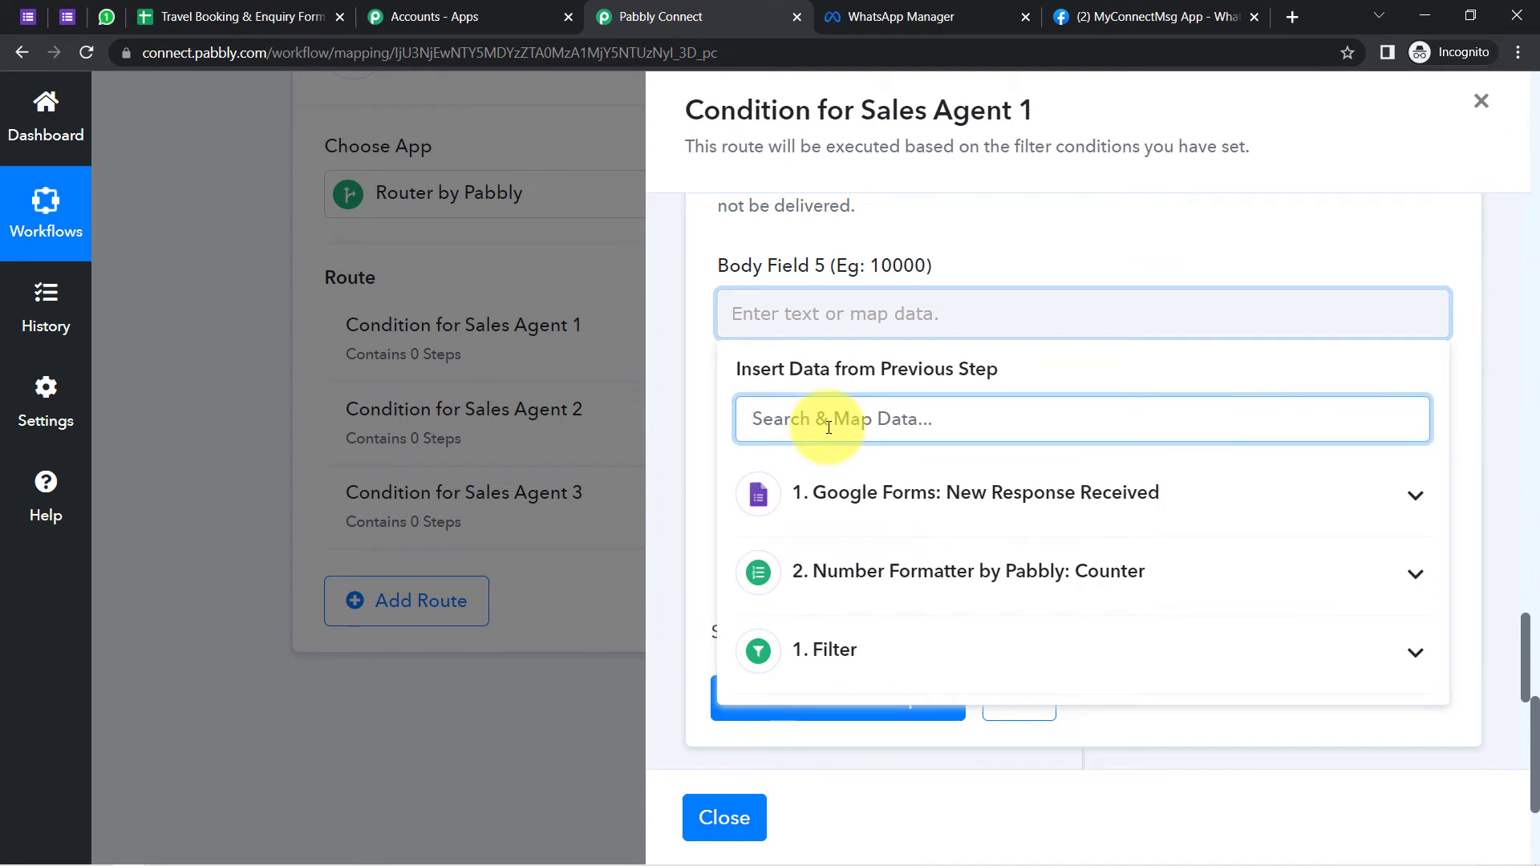
pyautogui.write('budg')
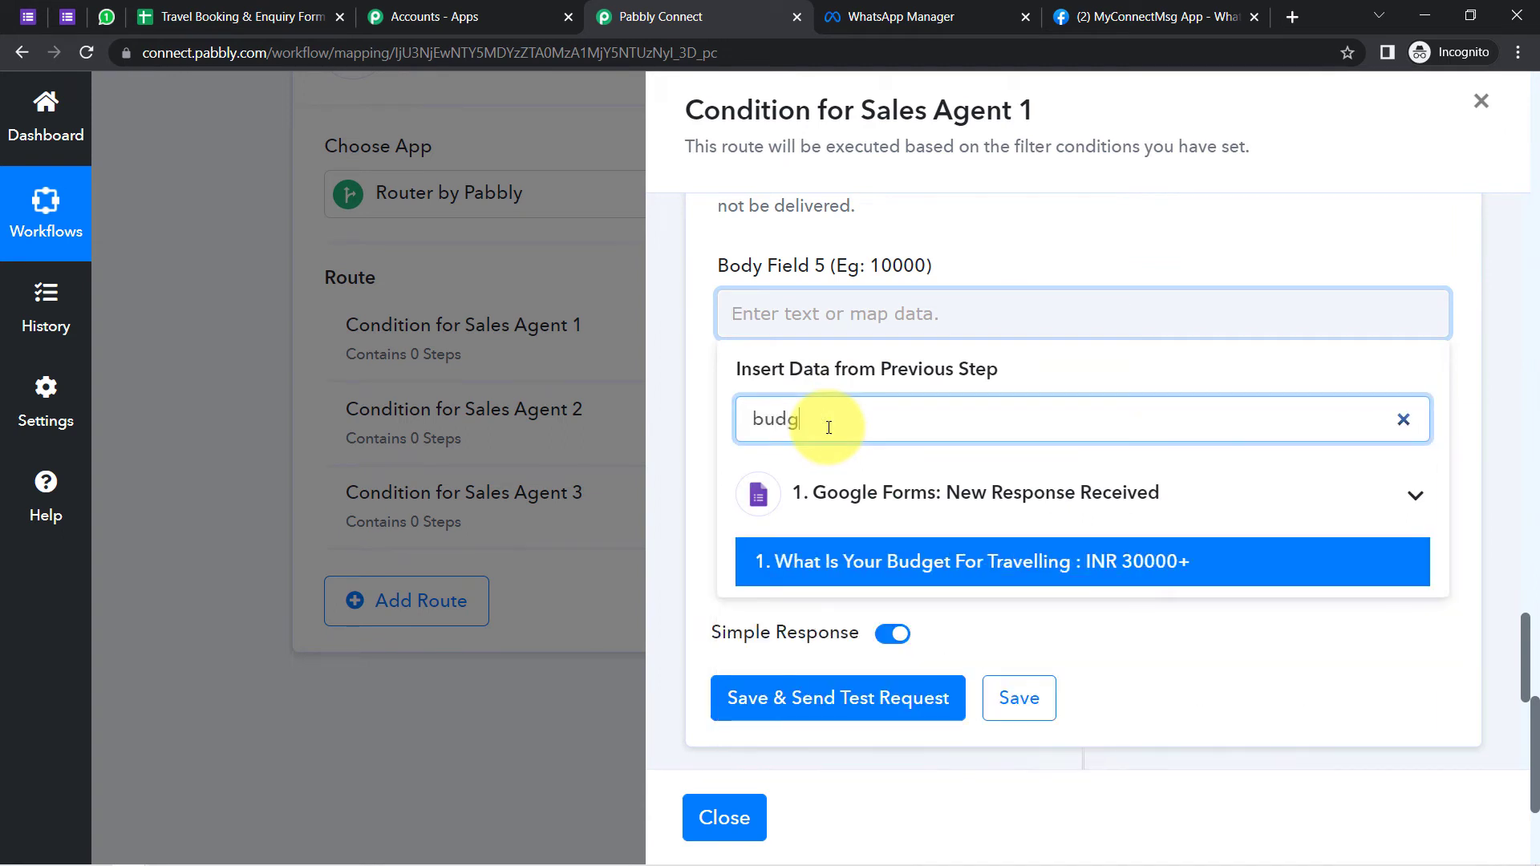
pyautogui.click(1146, 561)
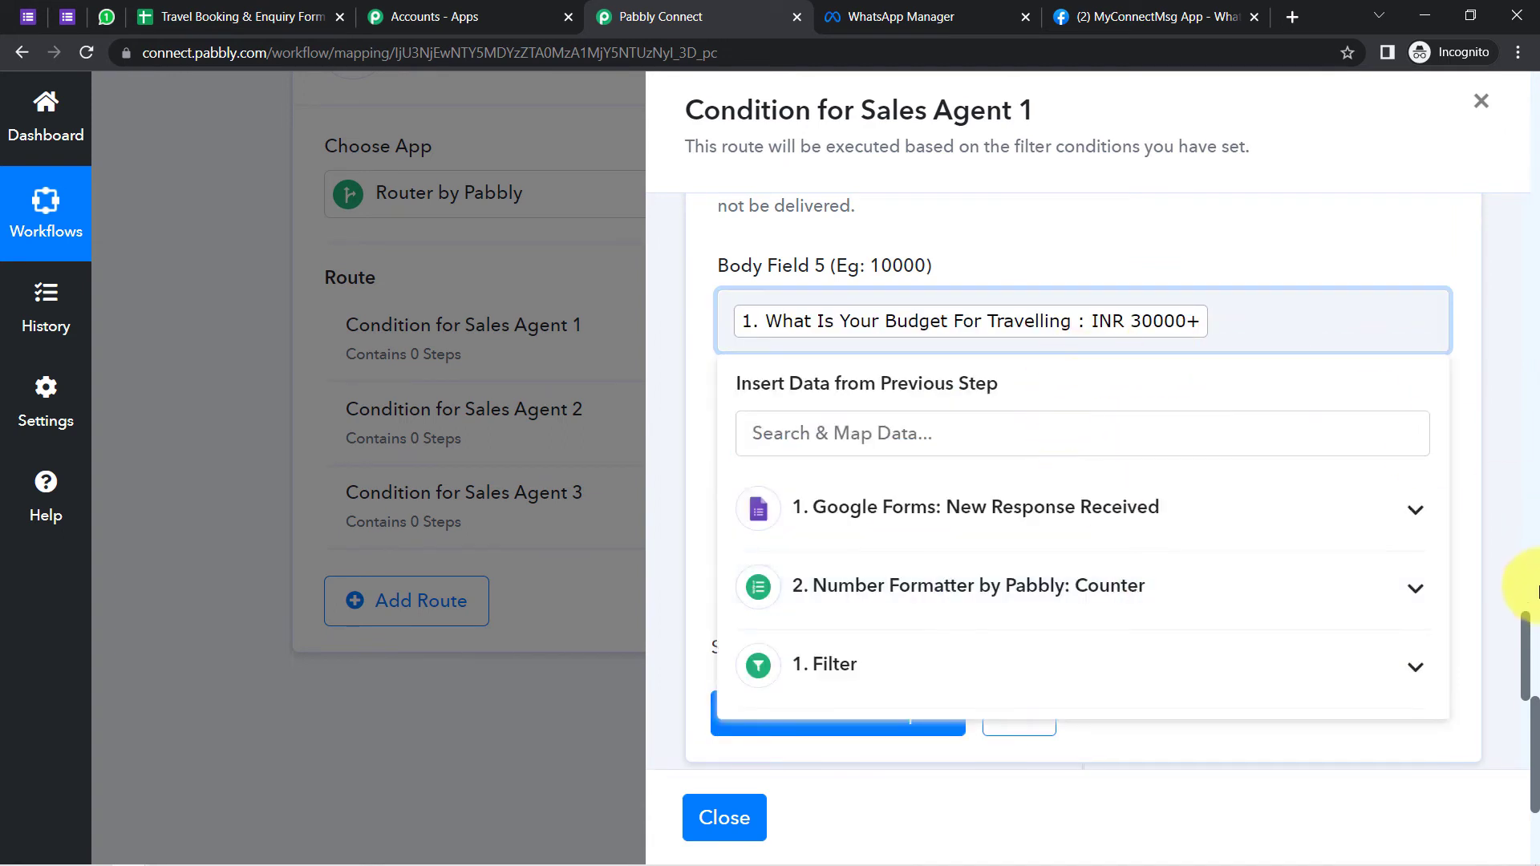
pyautogui.moveTo(1527, 654); pyautogui.dragTo(1527, 678)
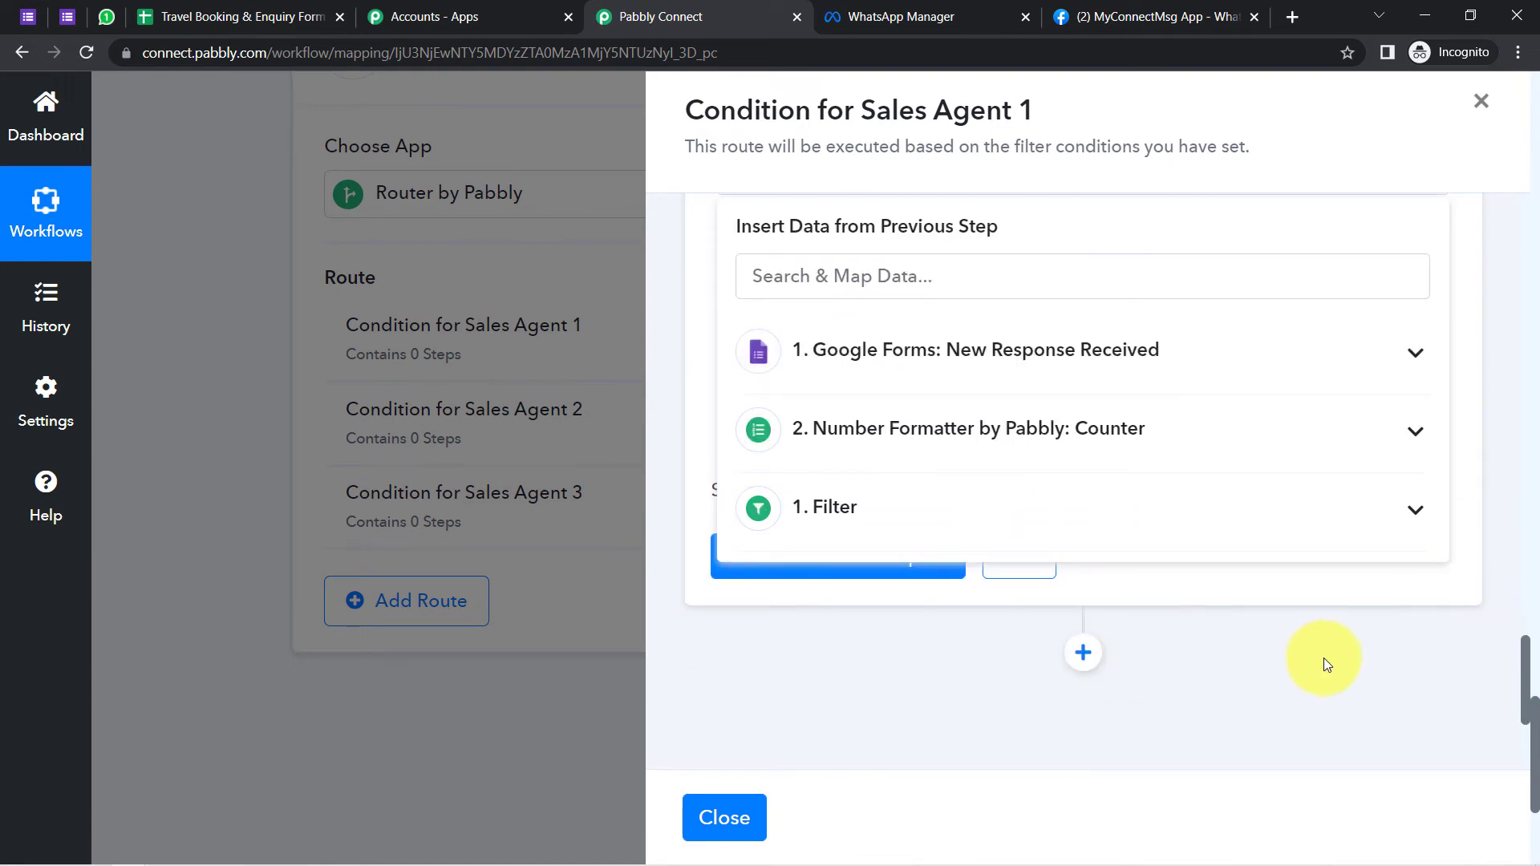
pyautogui.click(1322, 658)
# Map Body Field 6 to the Your Destination City? answer, Goa, from the Google Forms response
pyautogui.click(861, 362)
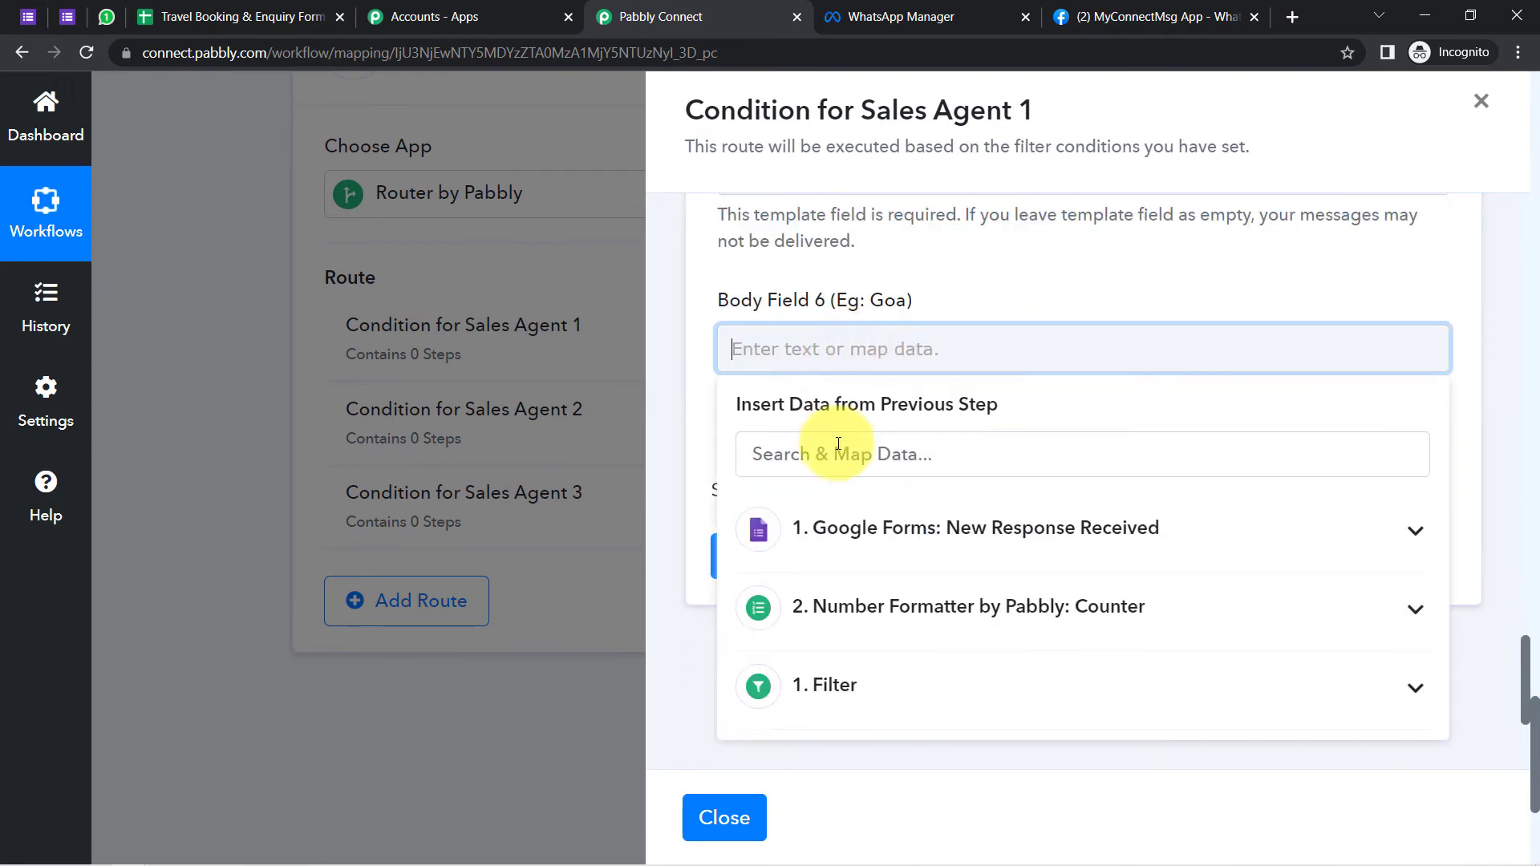
pyautogui.click(838, 455)
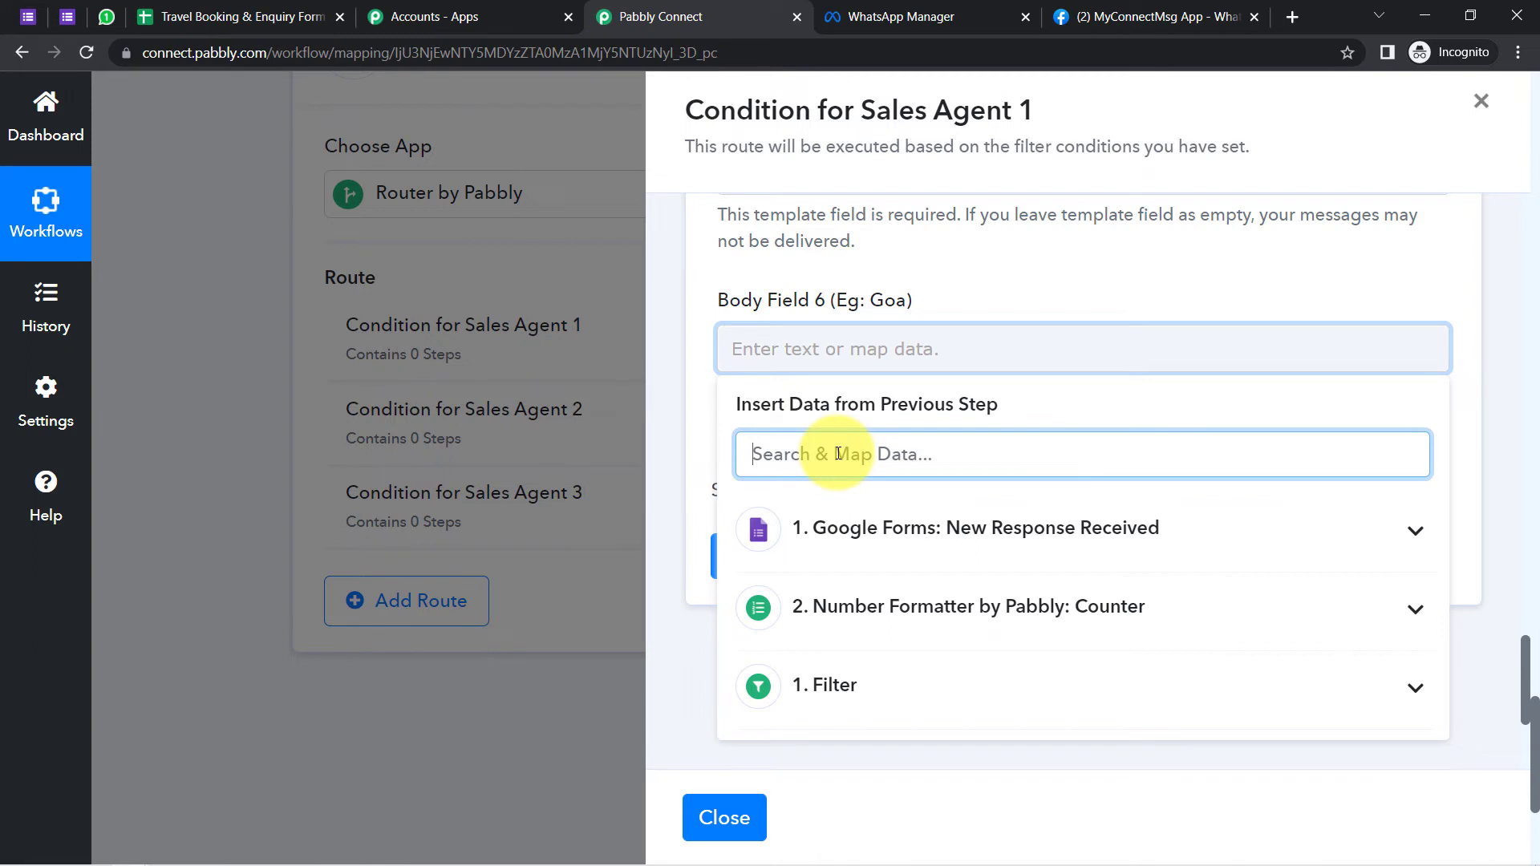
pyautogui.write('city')
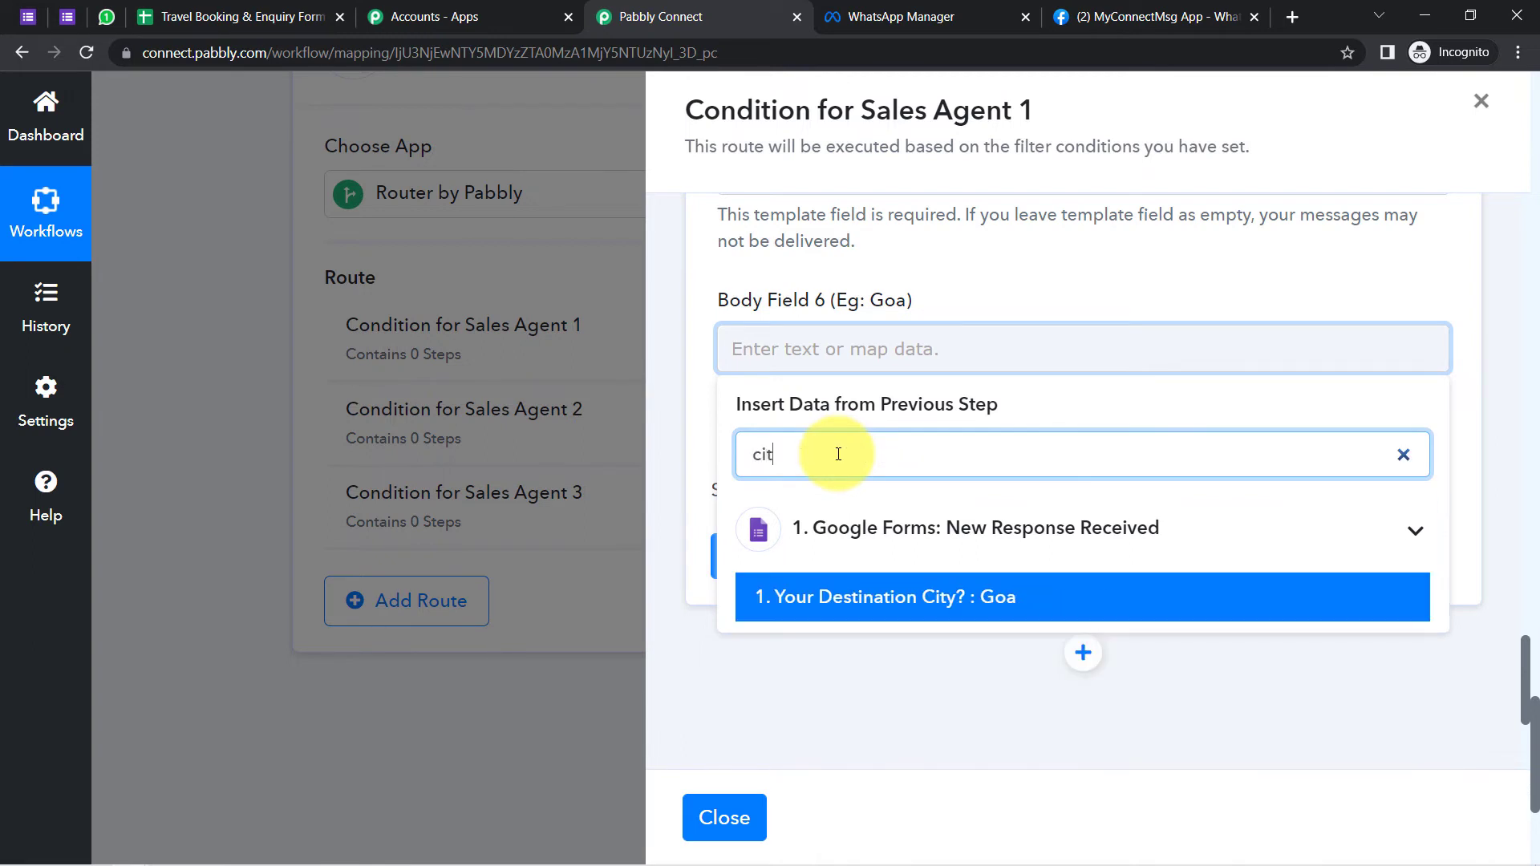
pyautogui.click(1008, 604)
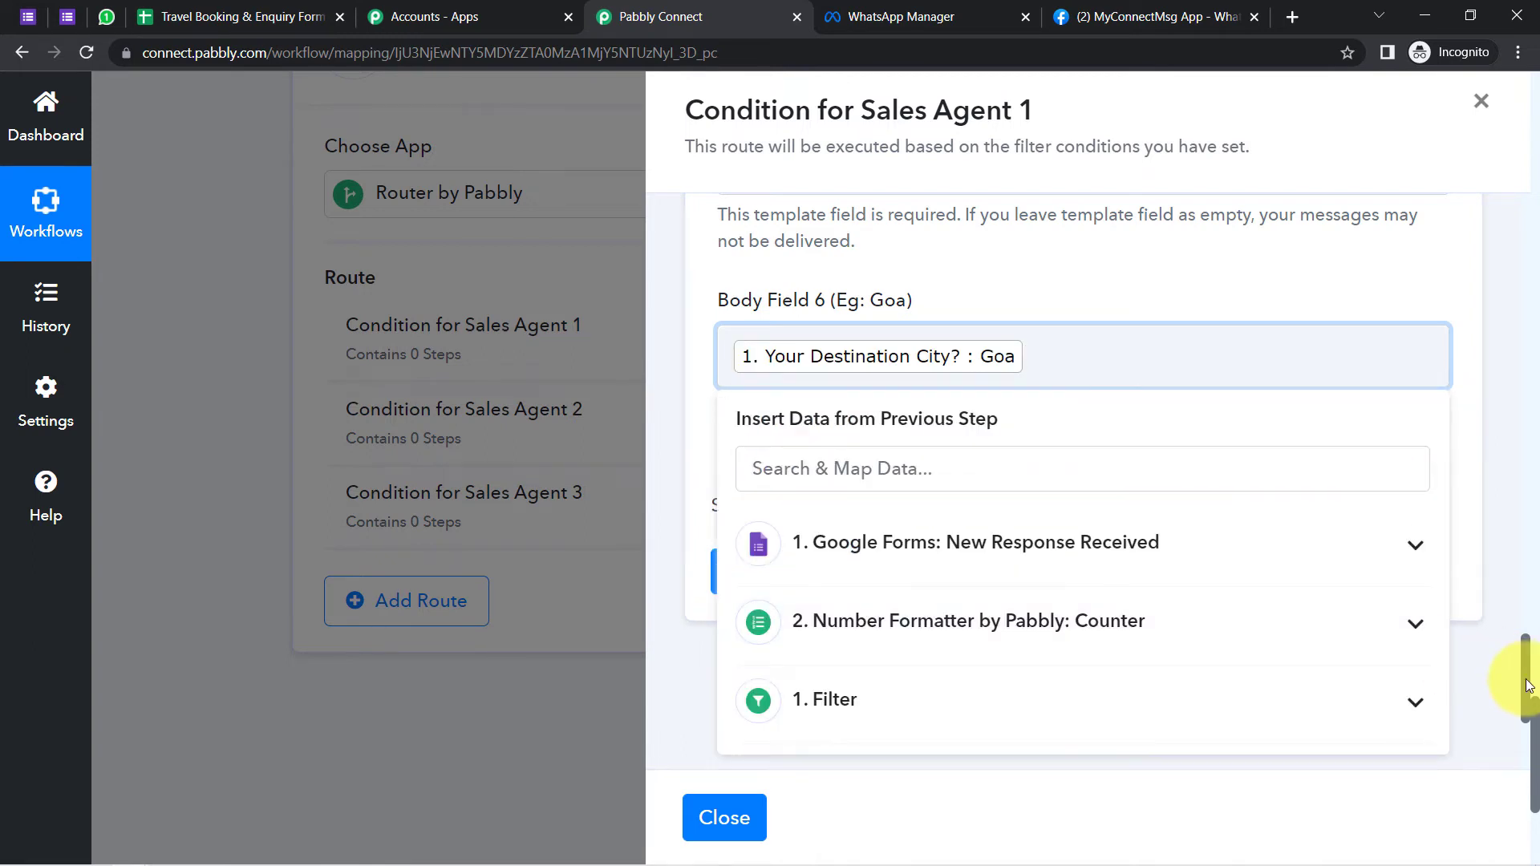
pyautogui.moveTo(1528, 686); pyautogui.dragTo(1524, 722)
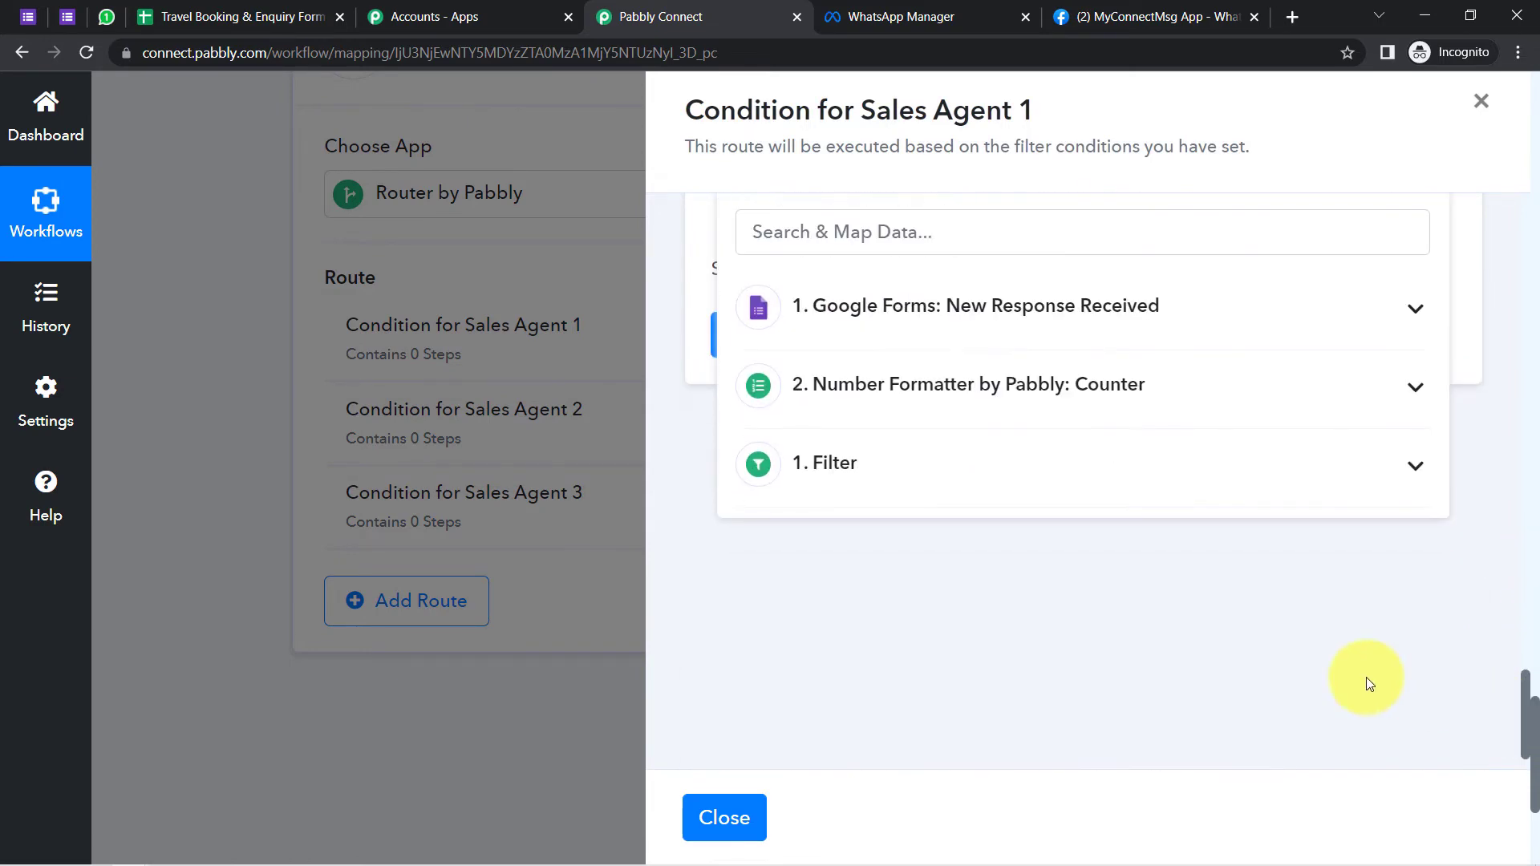
pyautogui.click(1366, 682)
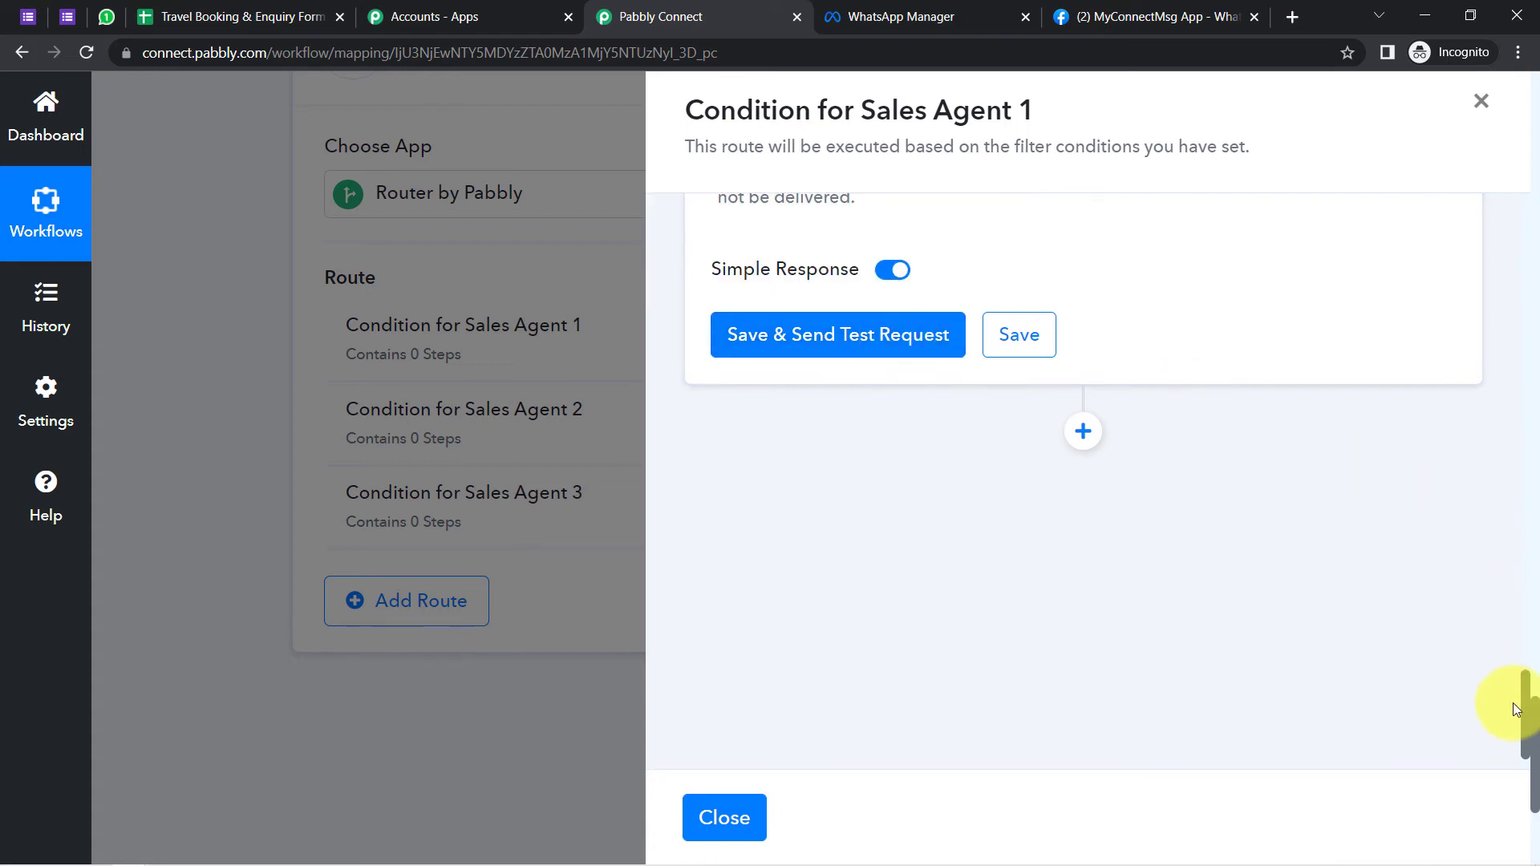
# Review the route's filter condition and its received response above the WhatsApp Cloud API action
pyautogui.moveTo(1527, 703); pyautogui.dragTo(1527, 233)
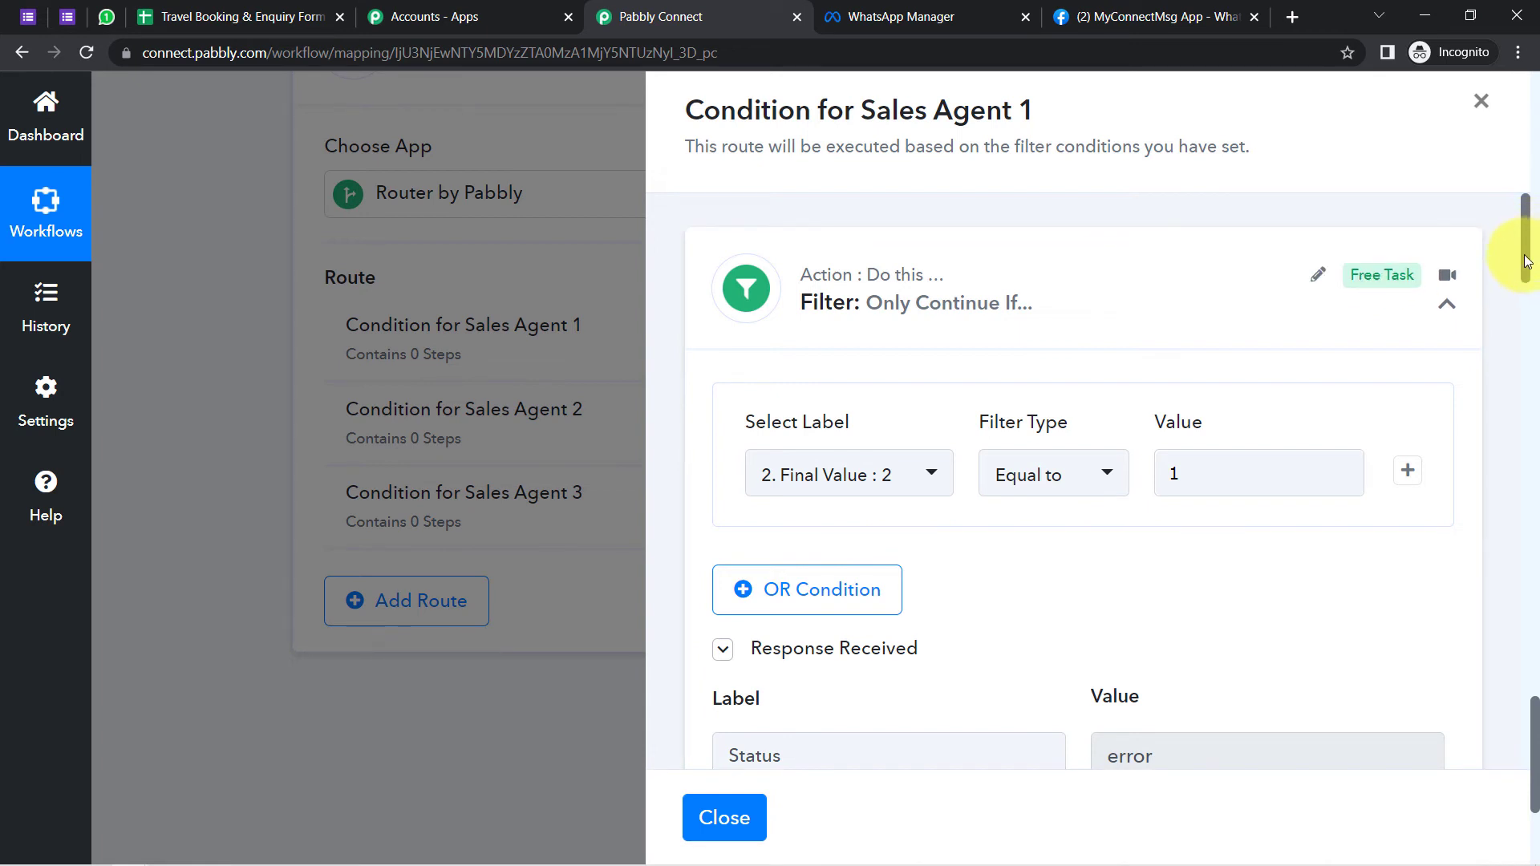
pyautogui.moveTo(1526, 261); pyautogui.dragTo(1536, 328)
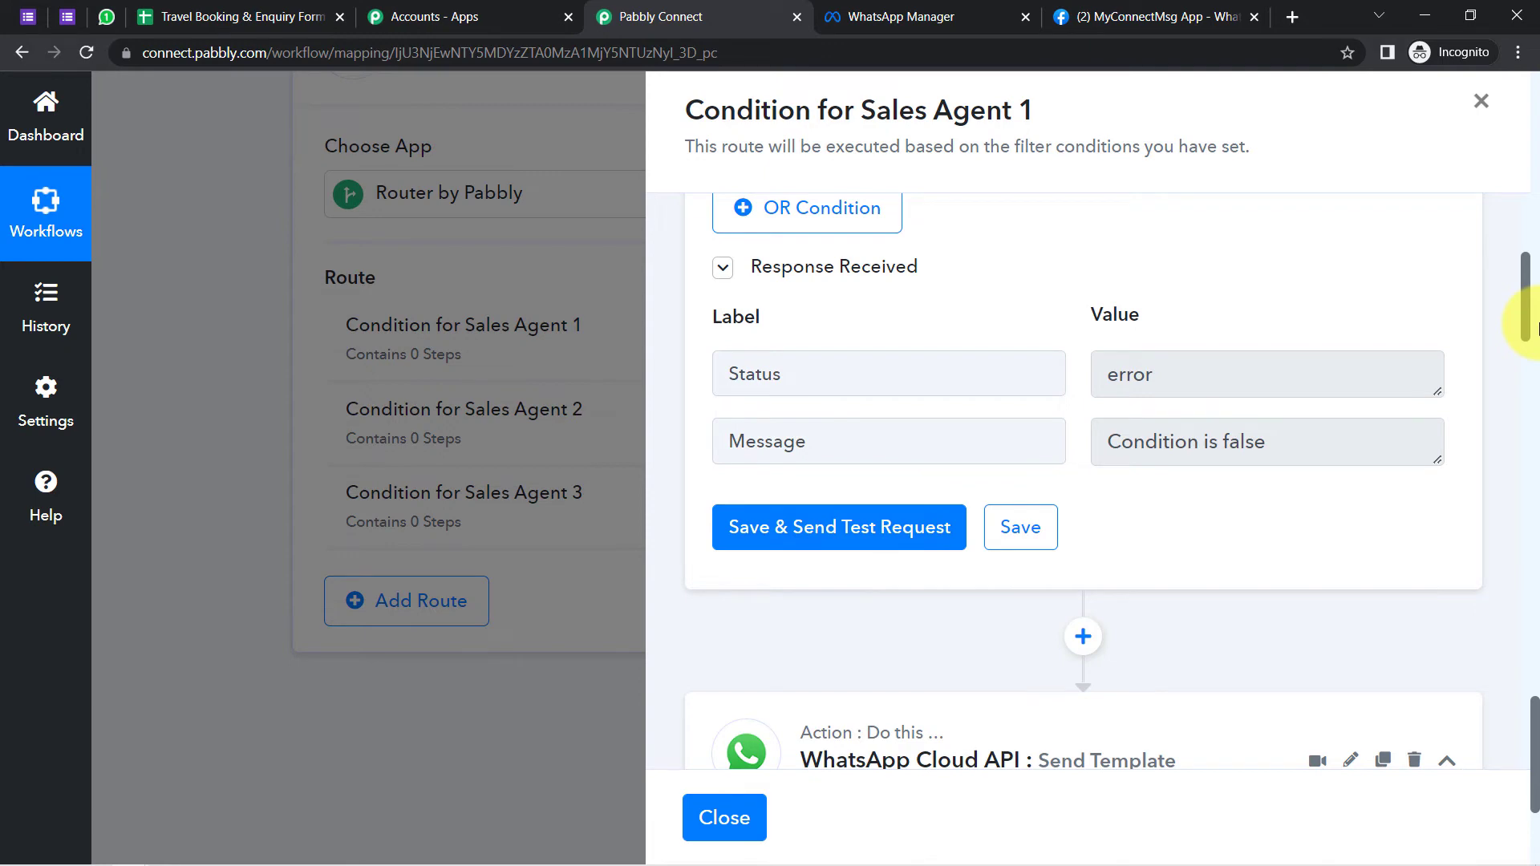
pyautogui.moveTo(1536, 328); pyautogui.dragTo(1524, 706)
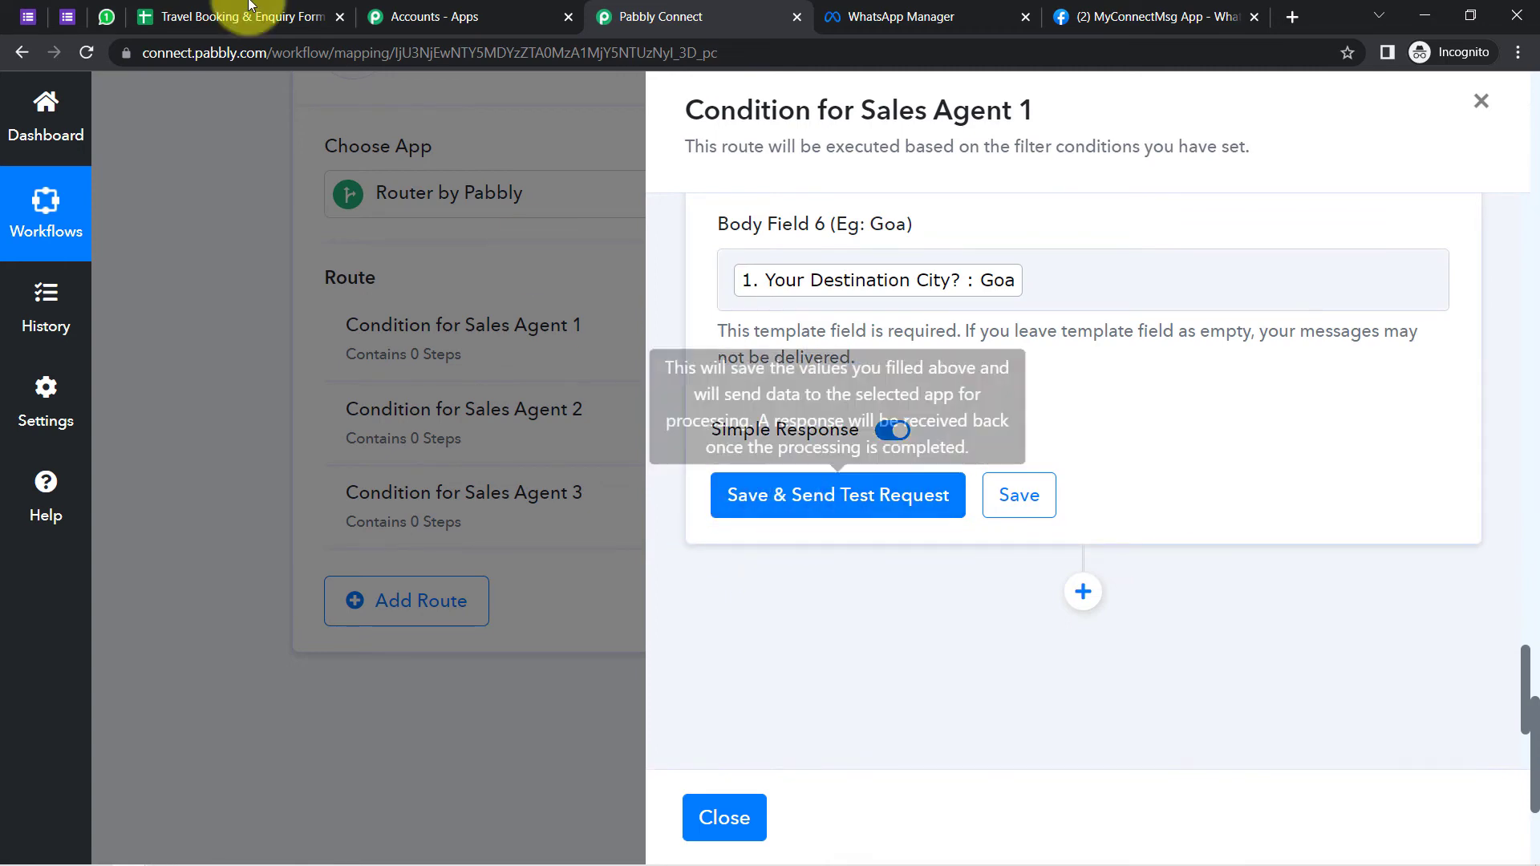
# Check the chat list in WhatsApp Web, then save the Send Template action in Pabbly Connect and send a test request
pyautogui.click(614, 18)
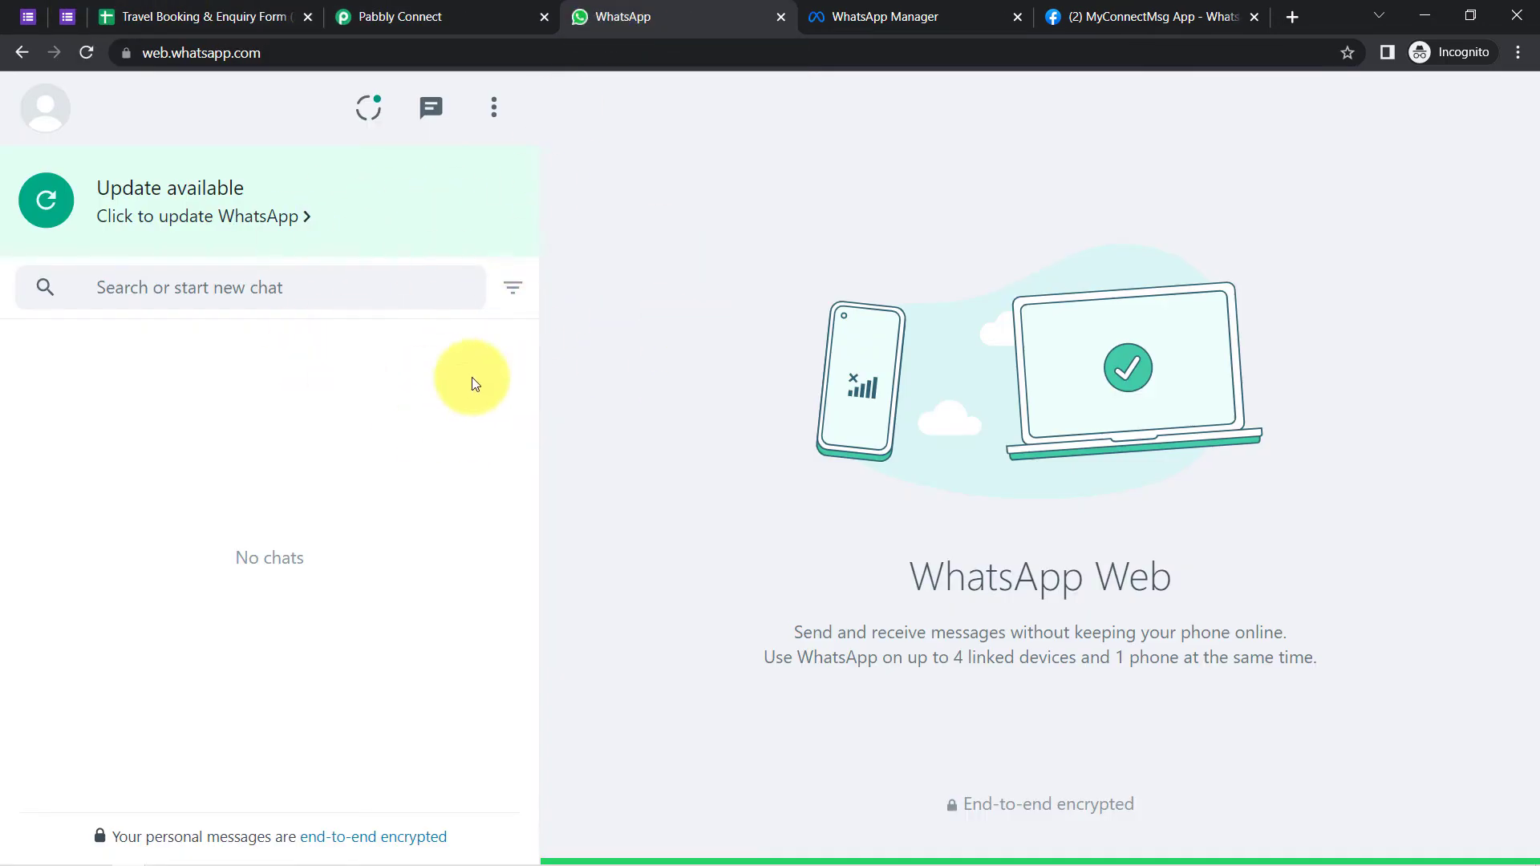
pyautogui.click(426, 22)
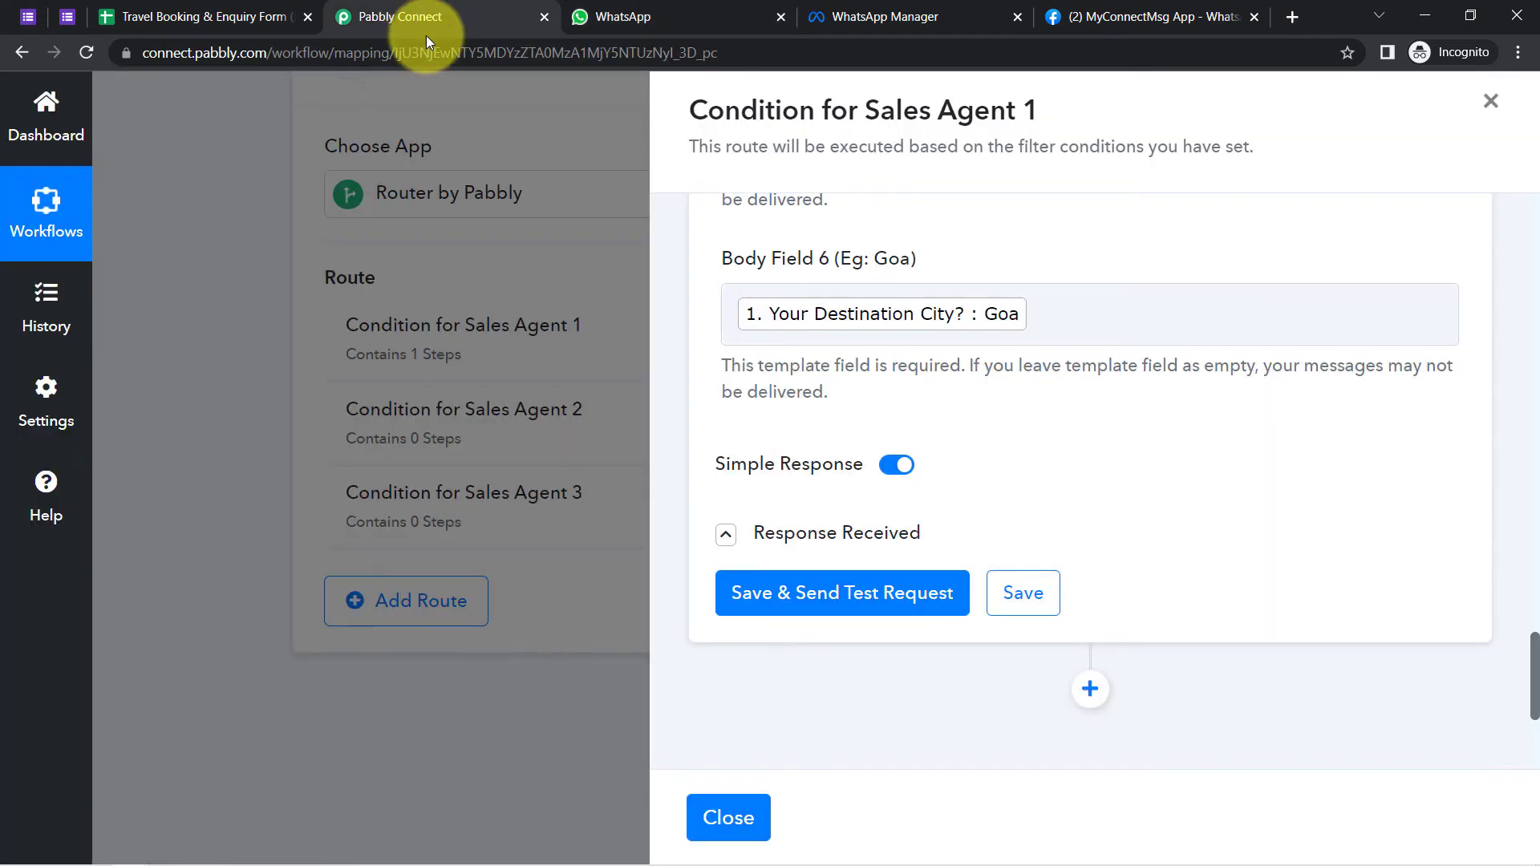
pyautogui.click(842, 594)
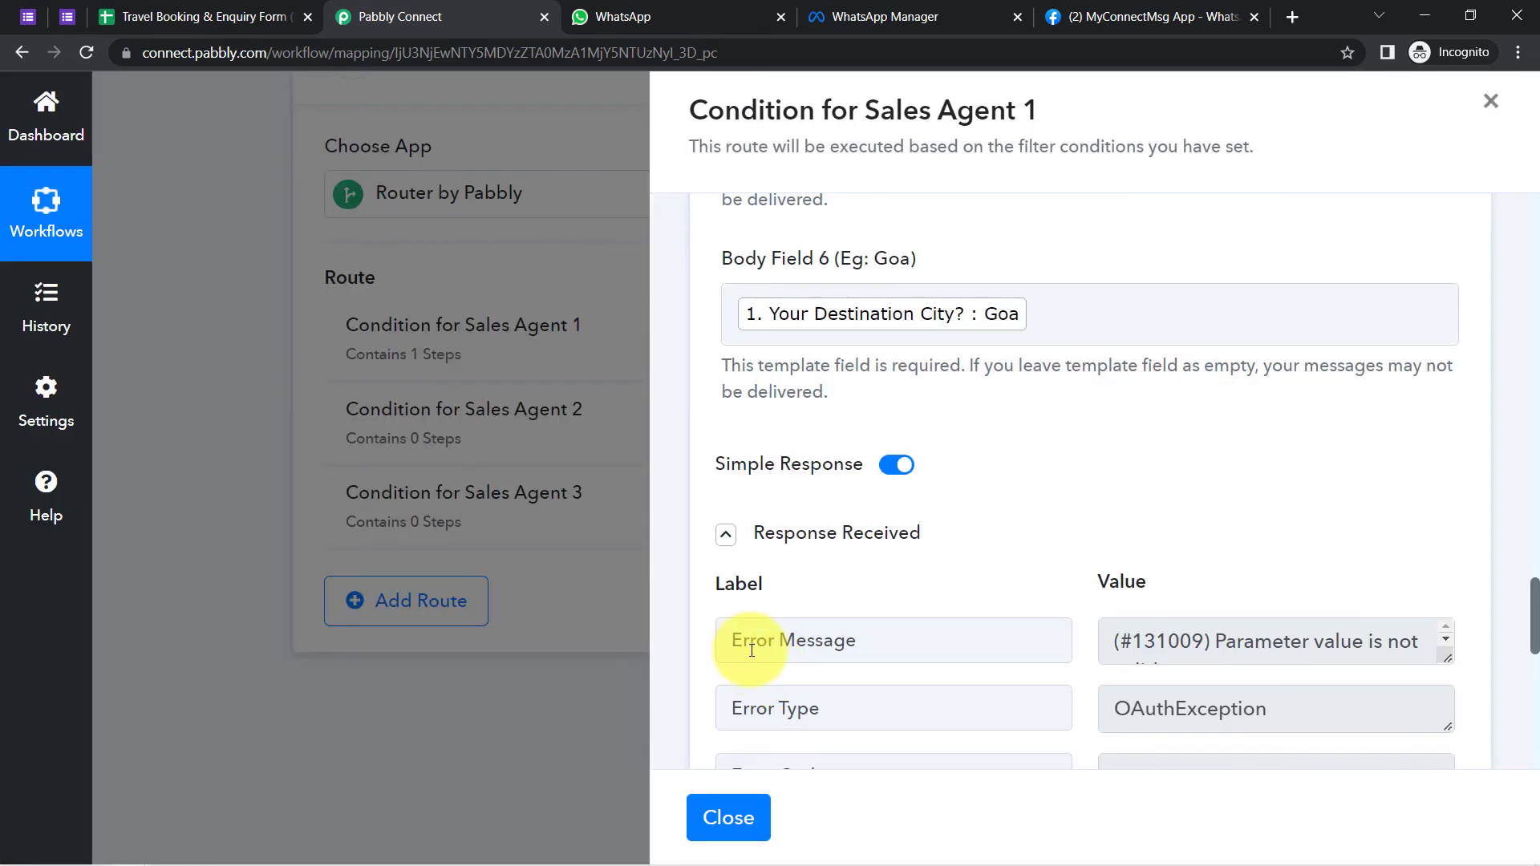
# Examine the test response and the Body Field 4 mapping, then save the WhatsApp action and send the test request again
pyautogui.moveTo(750, 640); pyautogui.dragTo(893, 645)
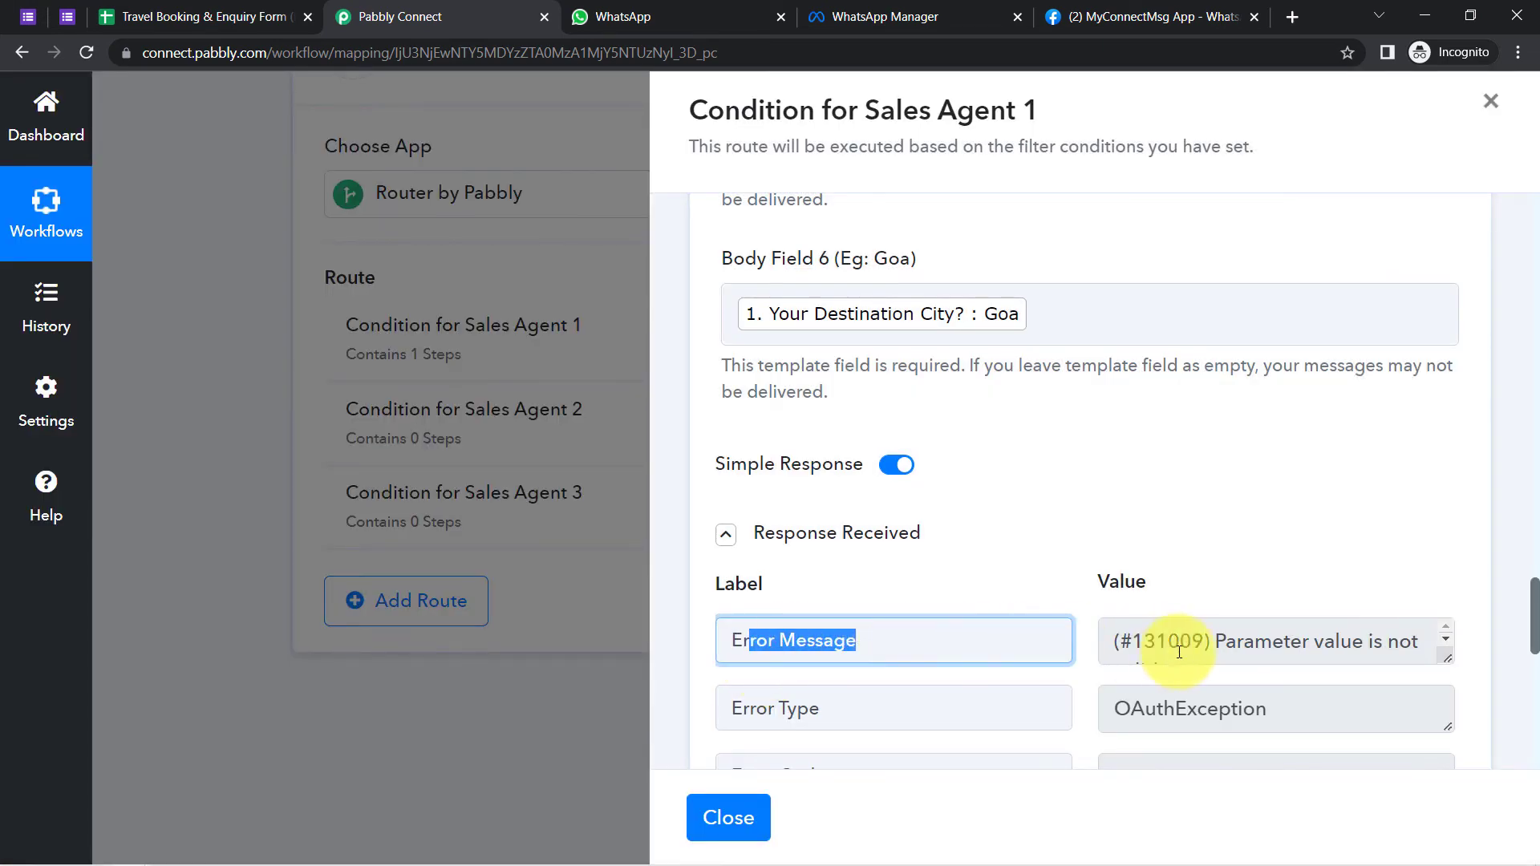
pyautogui.moveTo(1227, 642); pyautogui.dragTo(1355, 656)
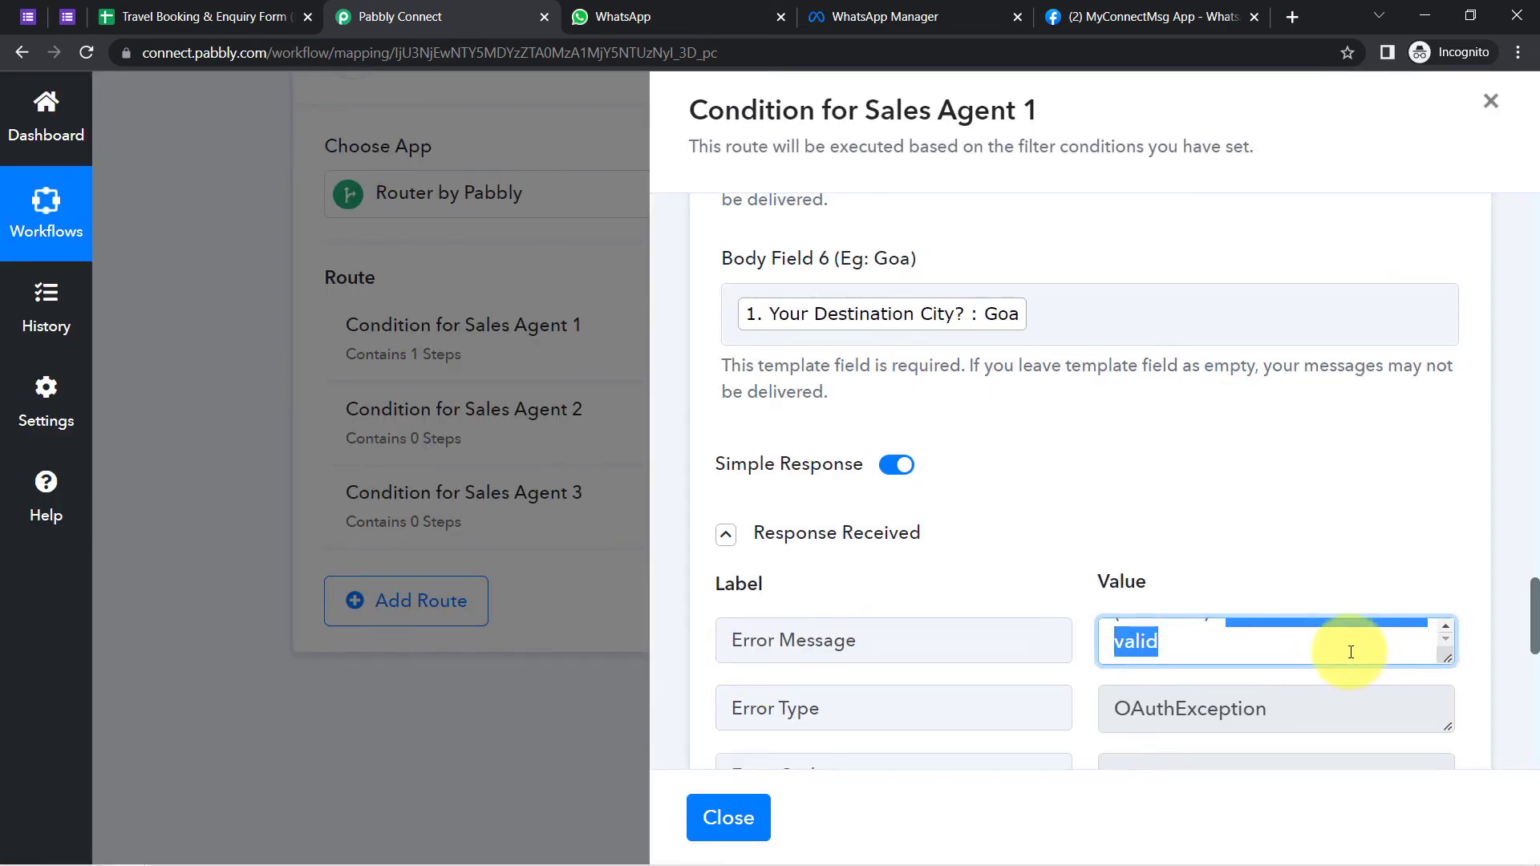
pyautogui.scroll(1, 1351, 650)
pyautogui.moveTo(1536, 622); pyautogui.dragTo(1535, 546)
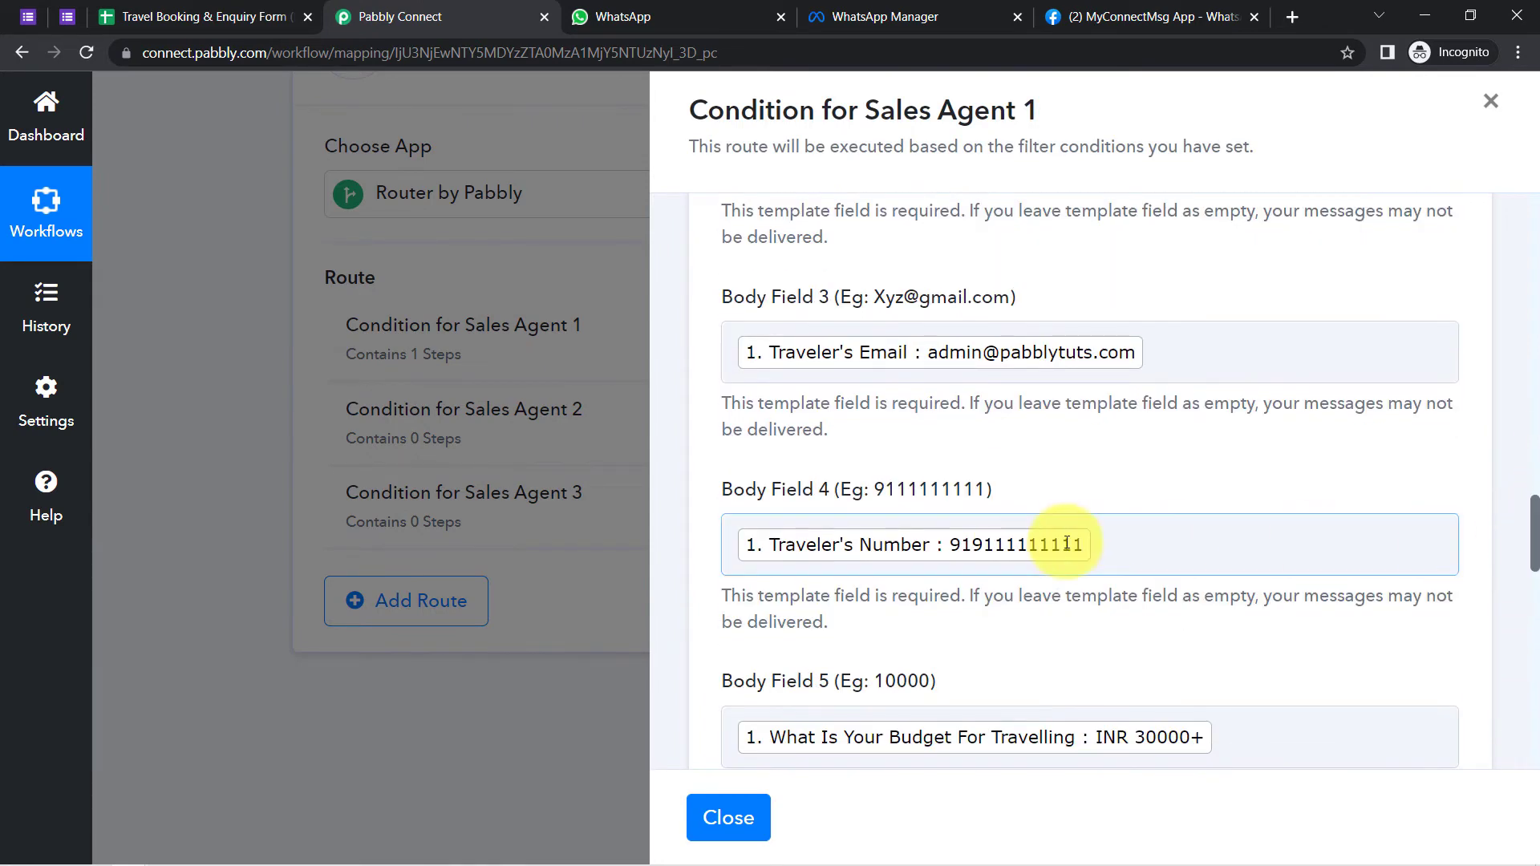
pyautogui.click(989, 544)
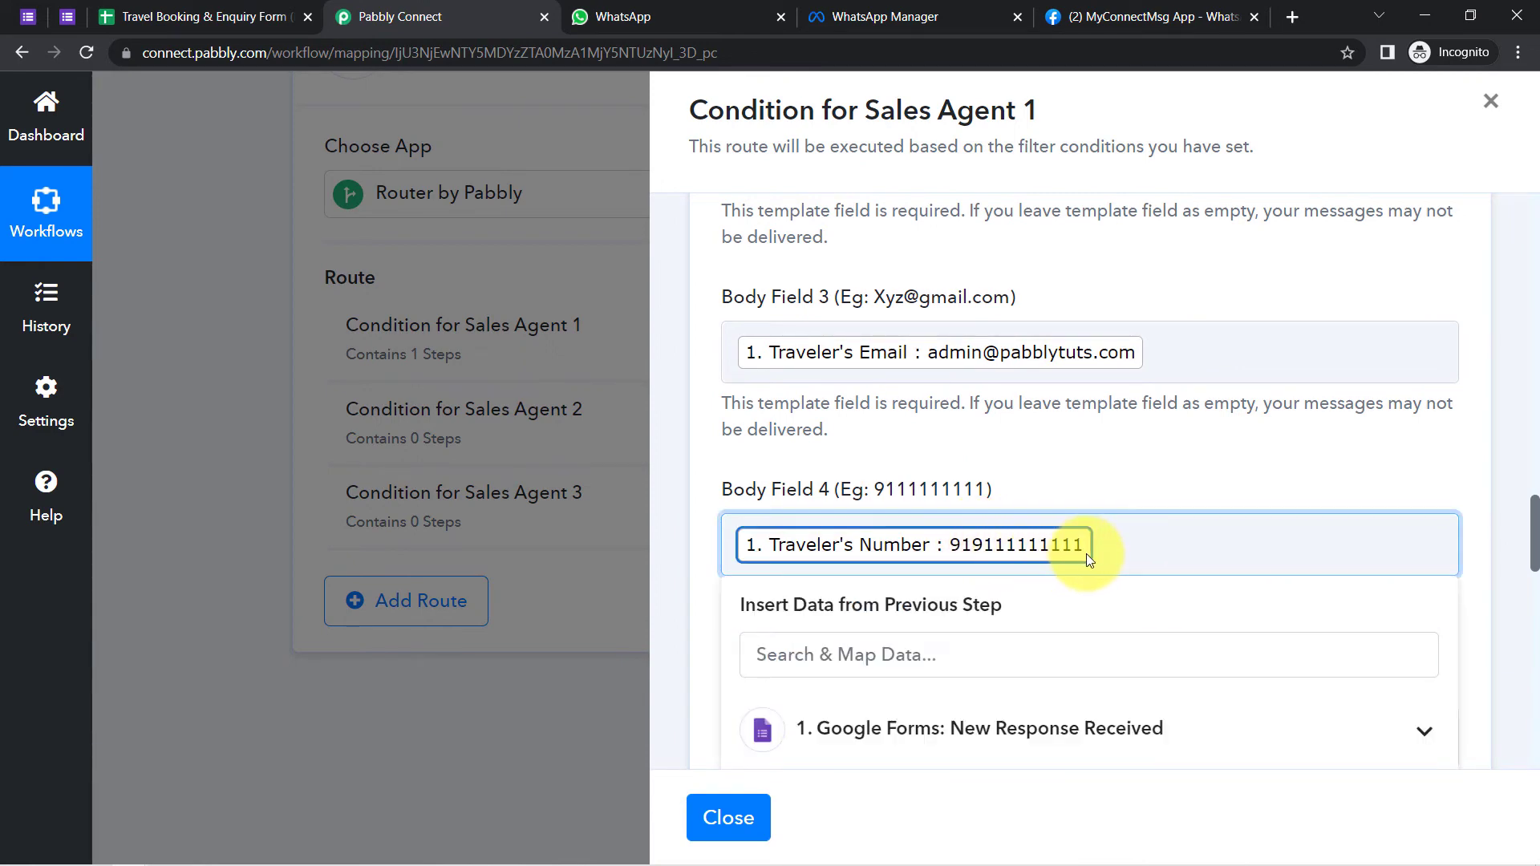
pyautogui.scroll(-15, 914, 695)
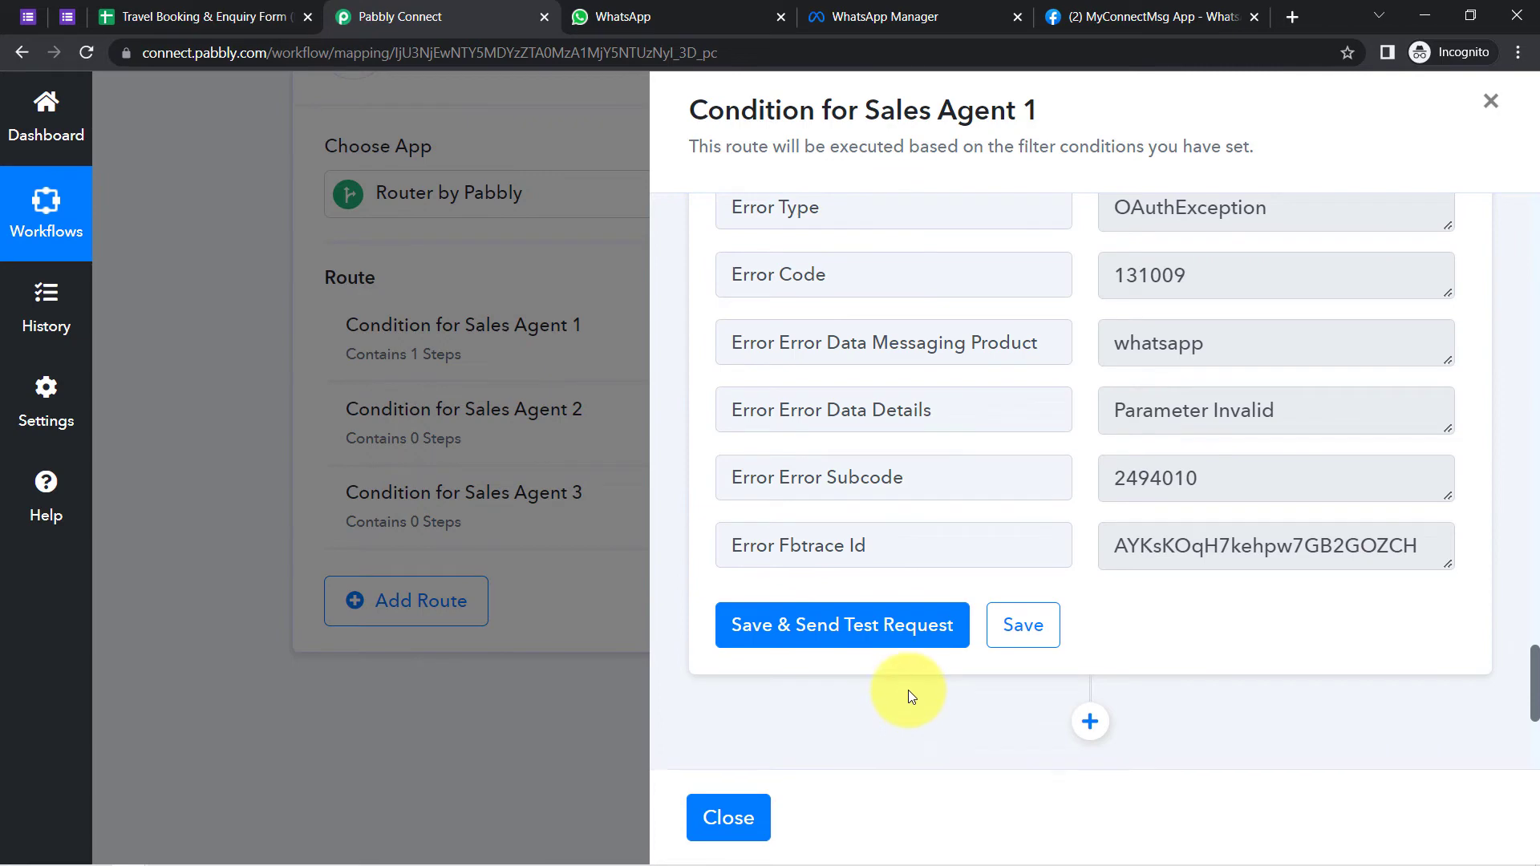
pyautogui.click(814, 636)
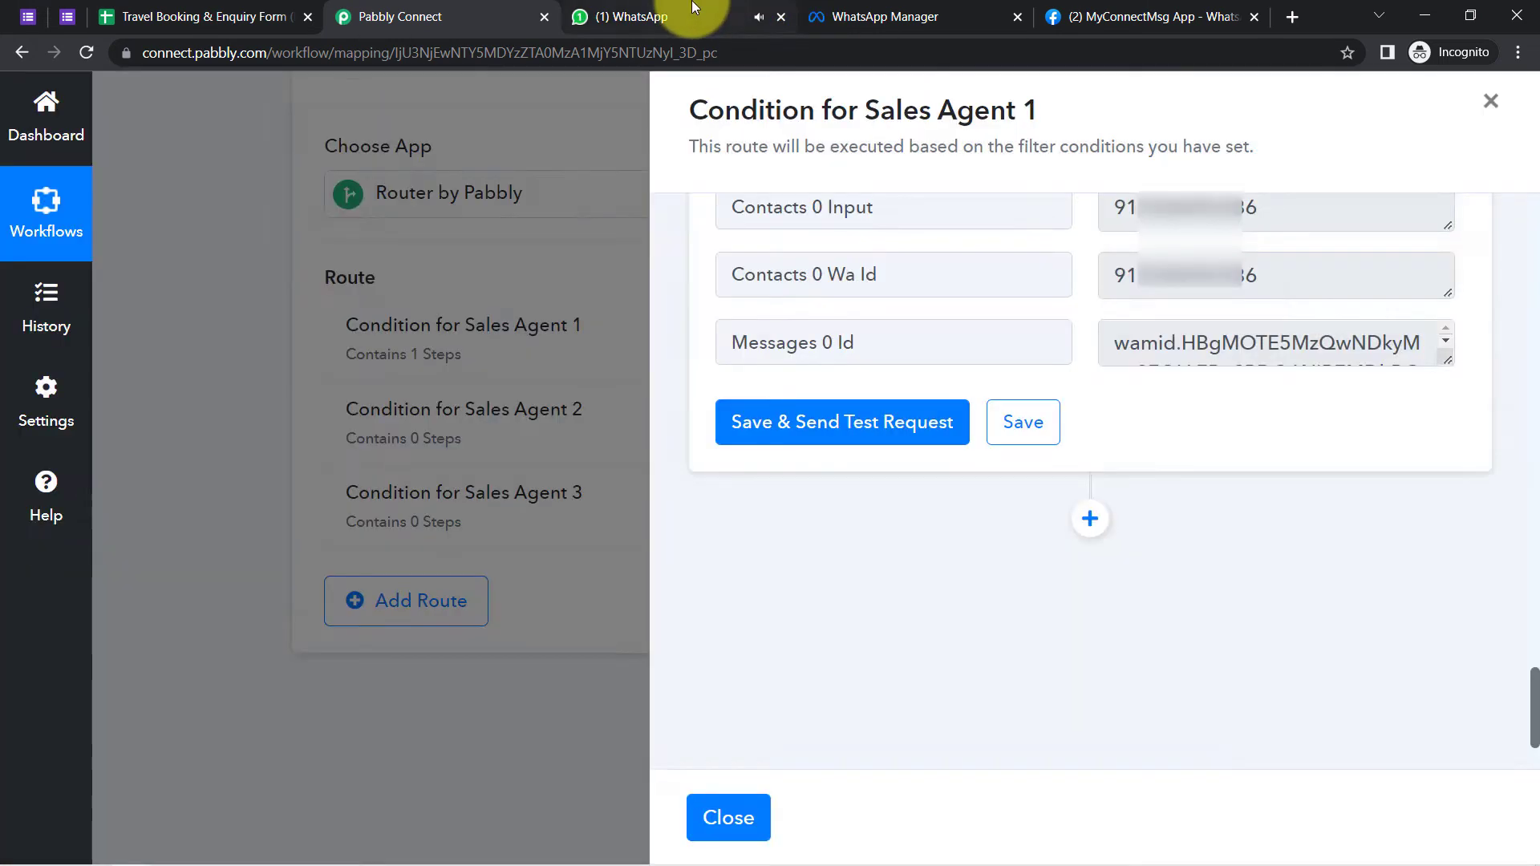
# Open the Pabbly Team chat in WhatsApp Web and read the new message's heading, greeting and instructions
pyautogui.click(694, 14)
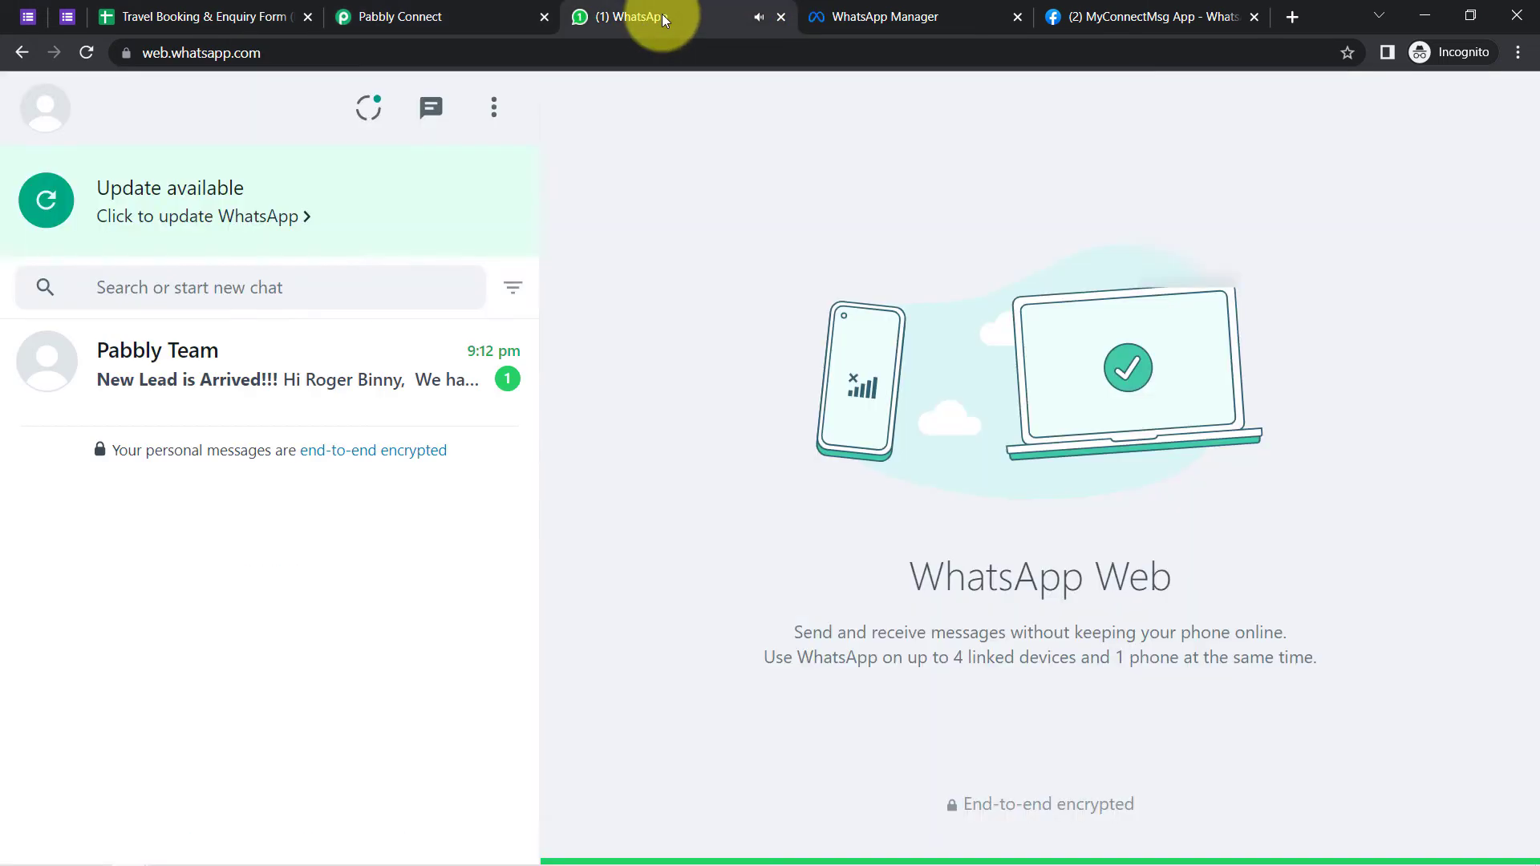
pyautogui.click(244, 379)
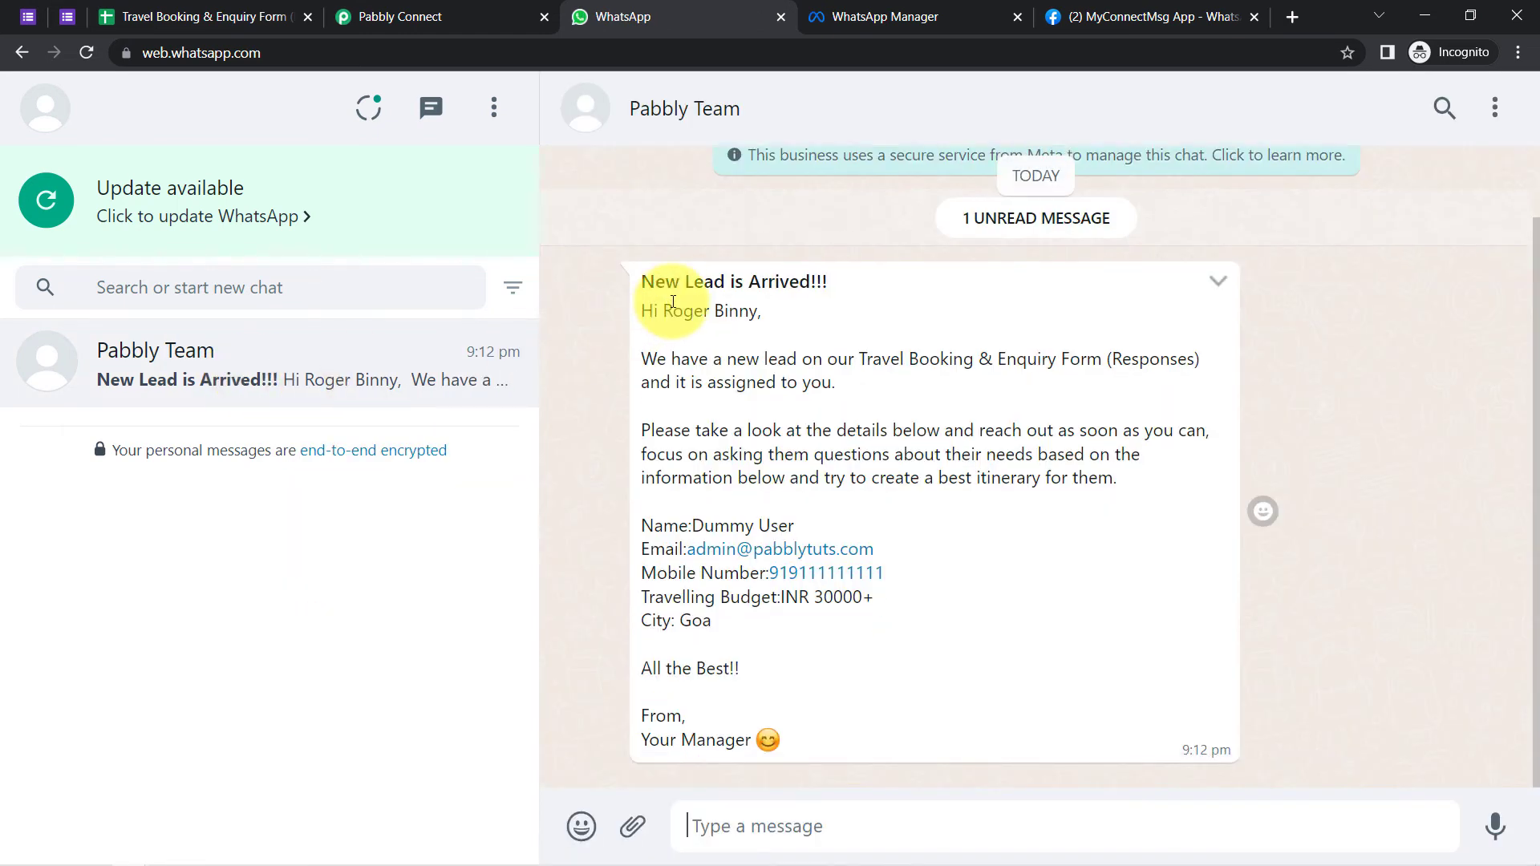
pyautogui.moveTo(681, 293); pyautogui.dragTo(835, 272)
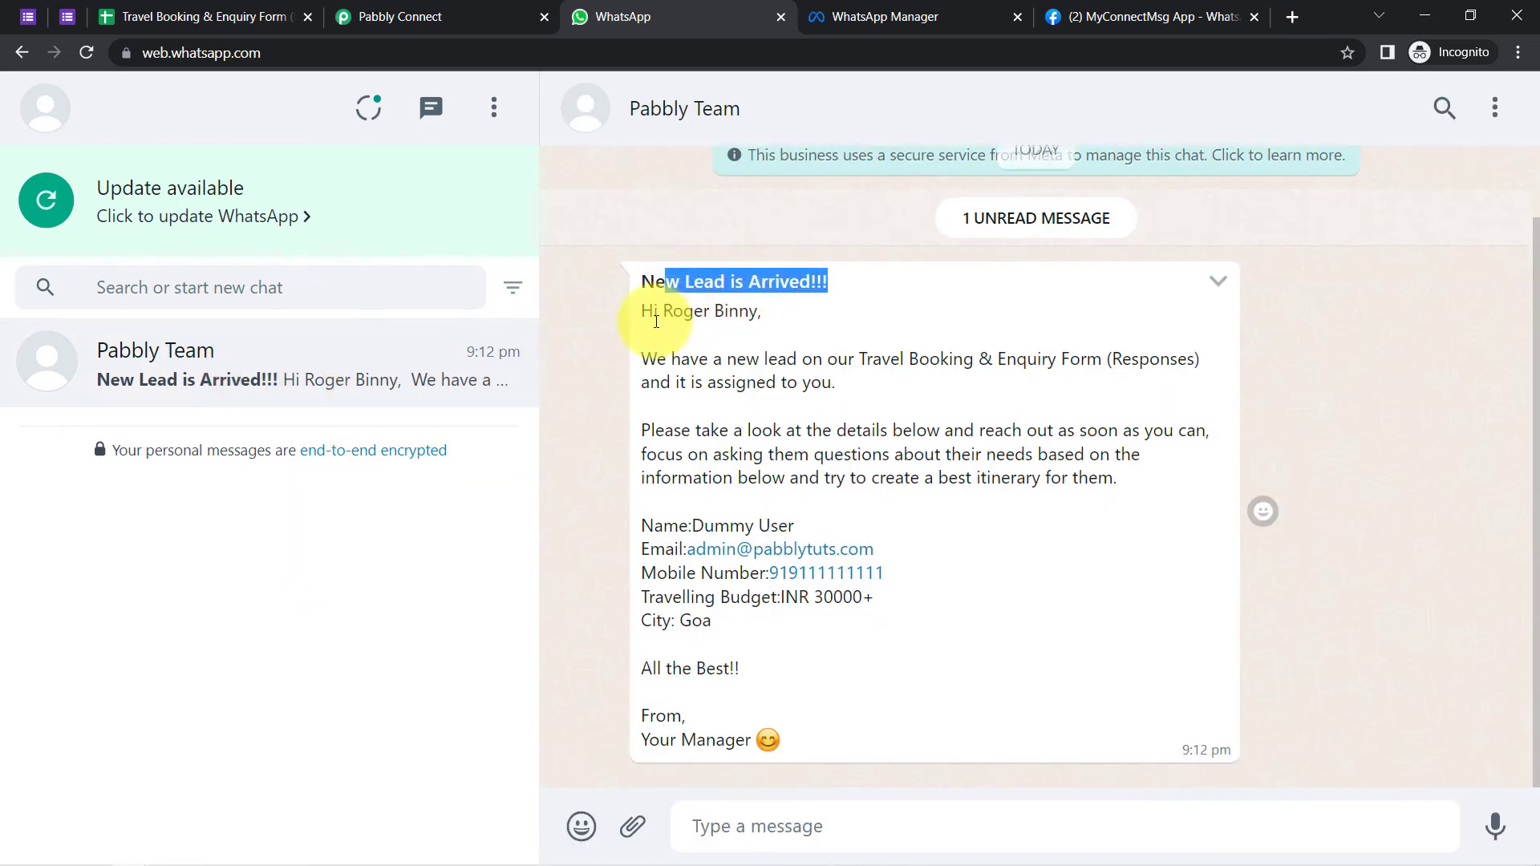
pyautogui.moveTo(655, 312); pyautogui.dragTo(718, 319)
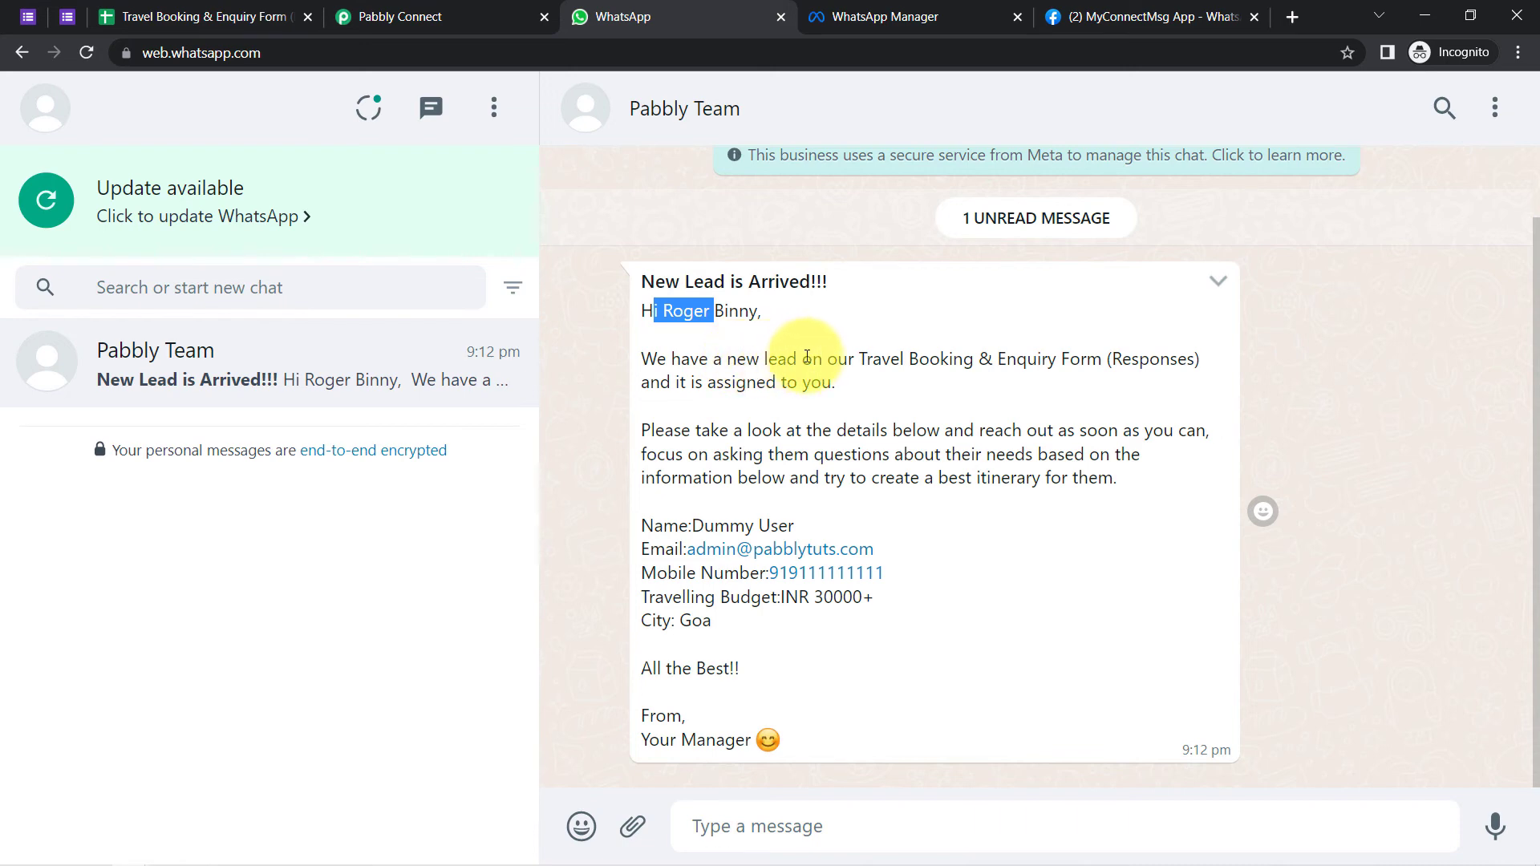
pyautogui.moveTo(864, 359); pyautogui.dragTo(859, 397)
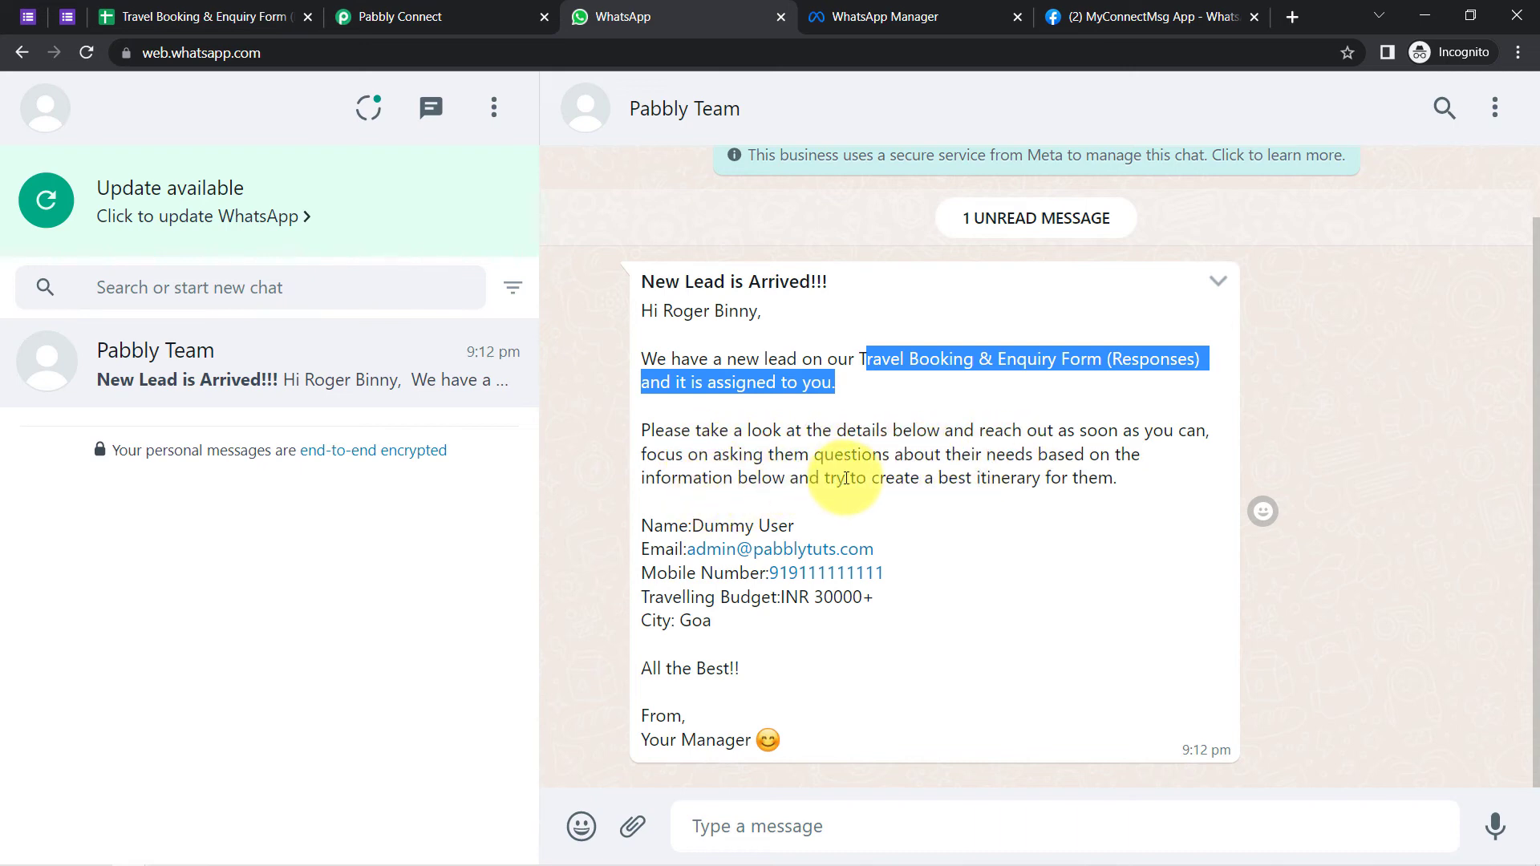
pyautogui.moveTo(948, 479); pyautogui.dragTo(1120, 479)
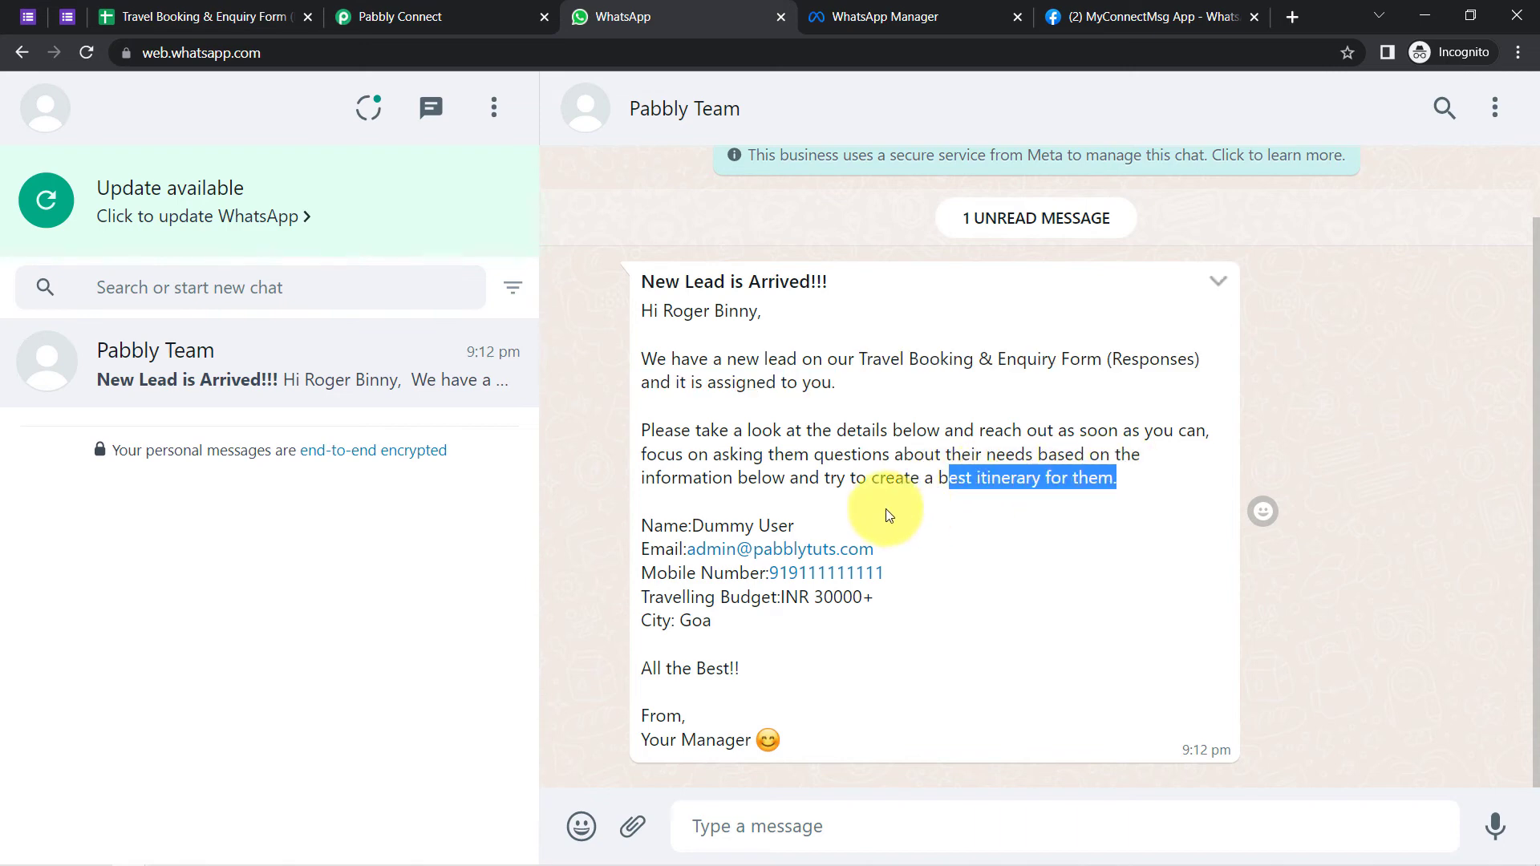
# Check the lead details in the received message: name, email, mobile number, travelling budget and city
pyautogui.moveTo(673, 535); pyautogui.dragTo(812, 616)
pyautogui.moveTo(702, 630); pyautogui.dragTo(741, 690)
pyautogui.moveTo(784, 722); pyautogui.dragTo(815, 698)
pyautogui.click(646, 550)
pyautogui.moveTo(664, 560); pyautogui.dragTo(738, 622)
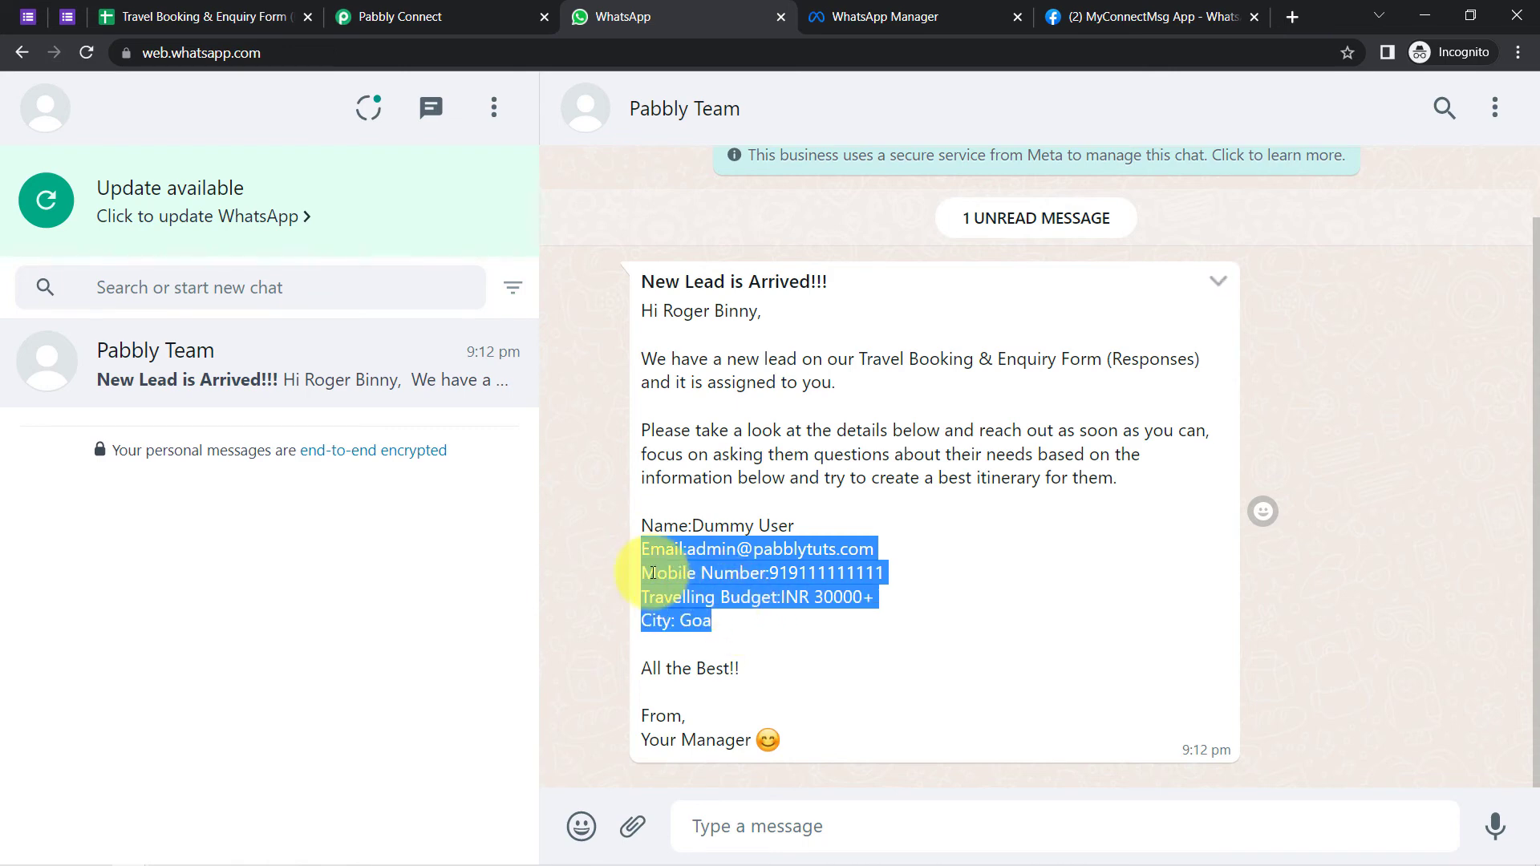
pyautogui.click(643, 545)
pyautogui.moveTo(642, 545); pyautogui.dragTo(710, 616)
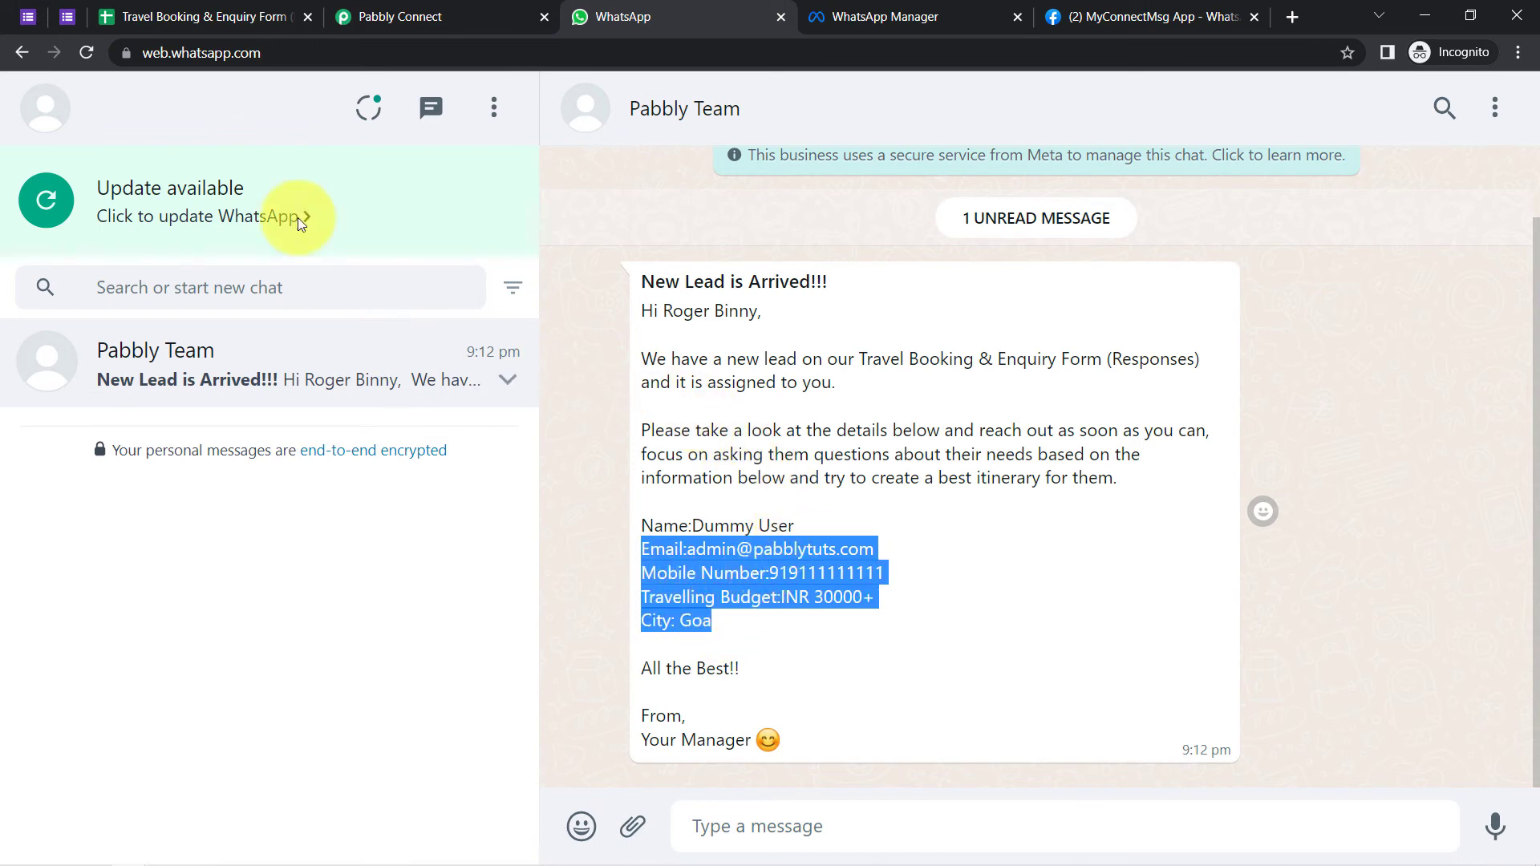
# Return to Pabbly Connect, close the Sales Agent 1 route and review the router's three routes
pyautogui.click(436, 4)
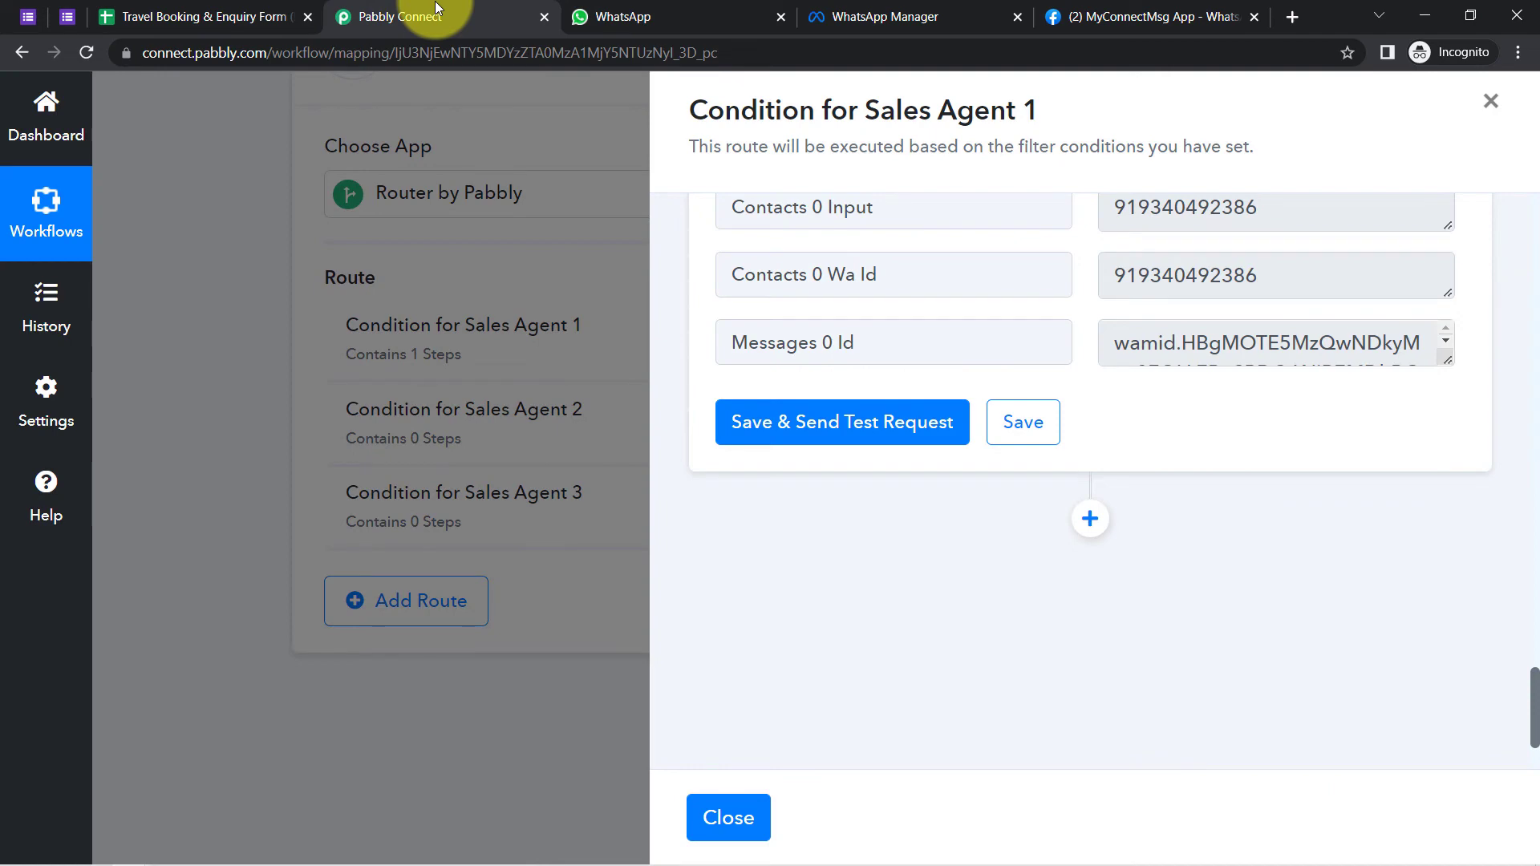
pyautogui.click(718, 826)
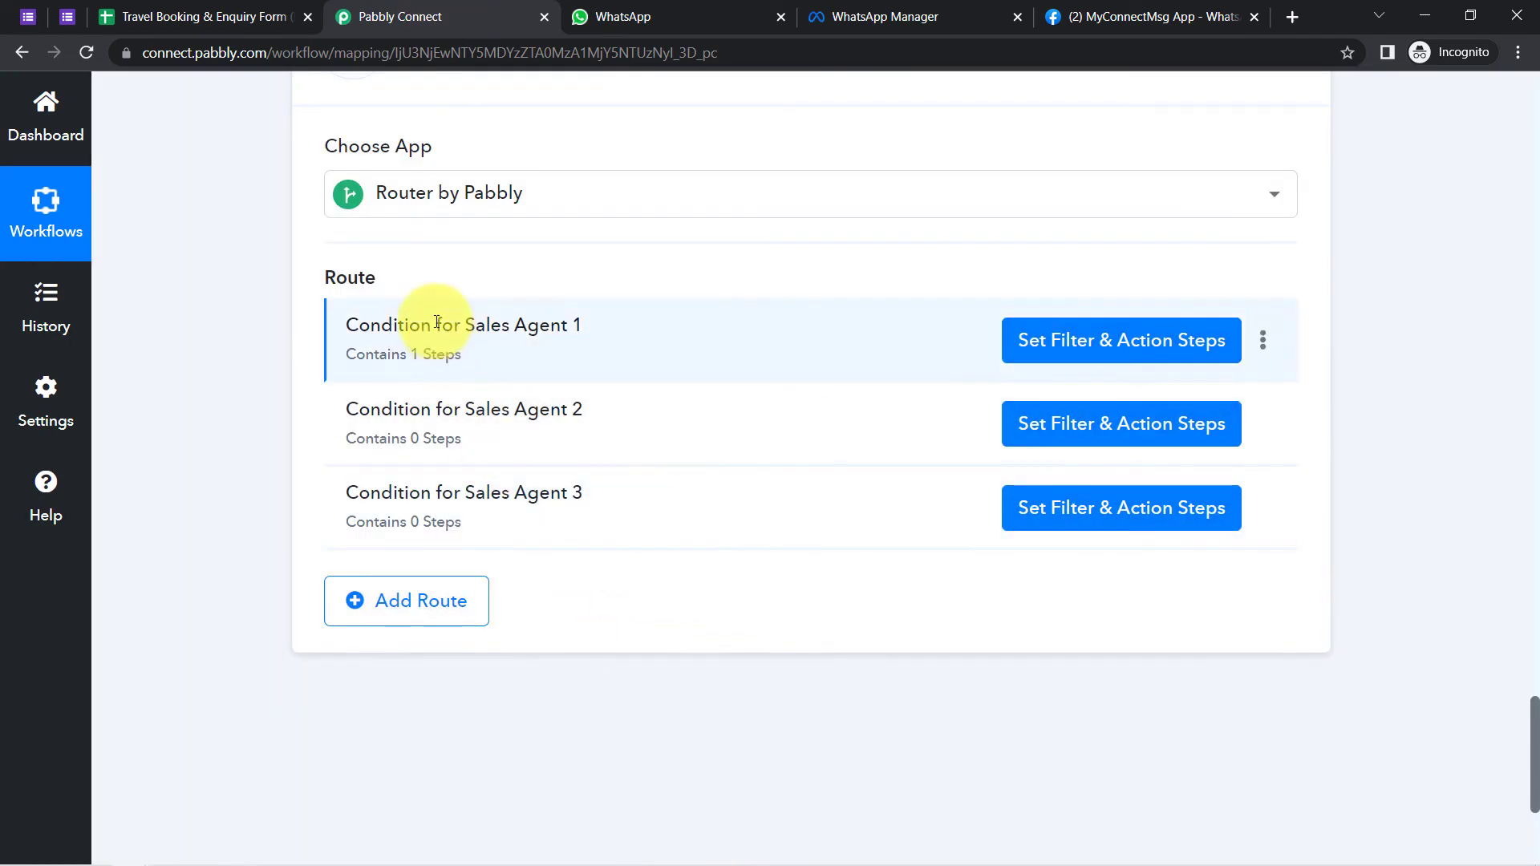
pyautogui.moveTo(337, 336); pyautogui.dragTo(504, 340)
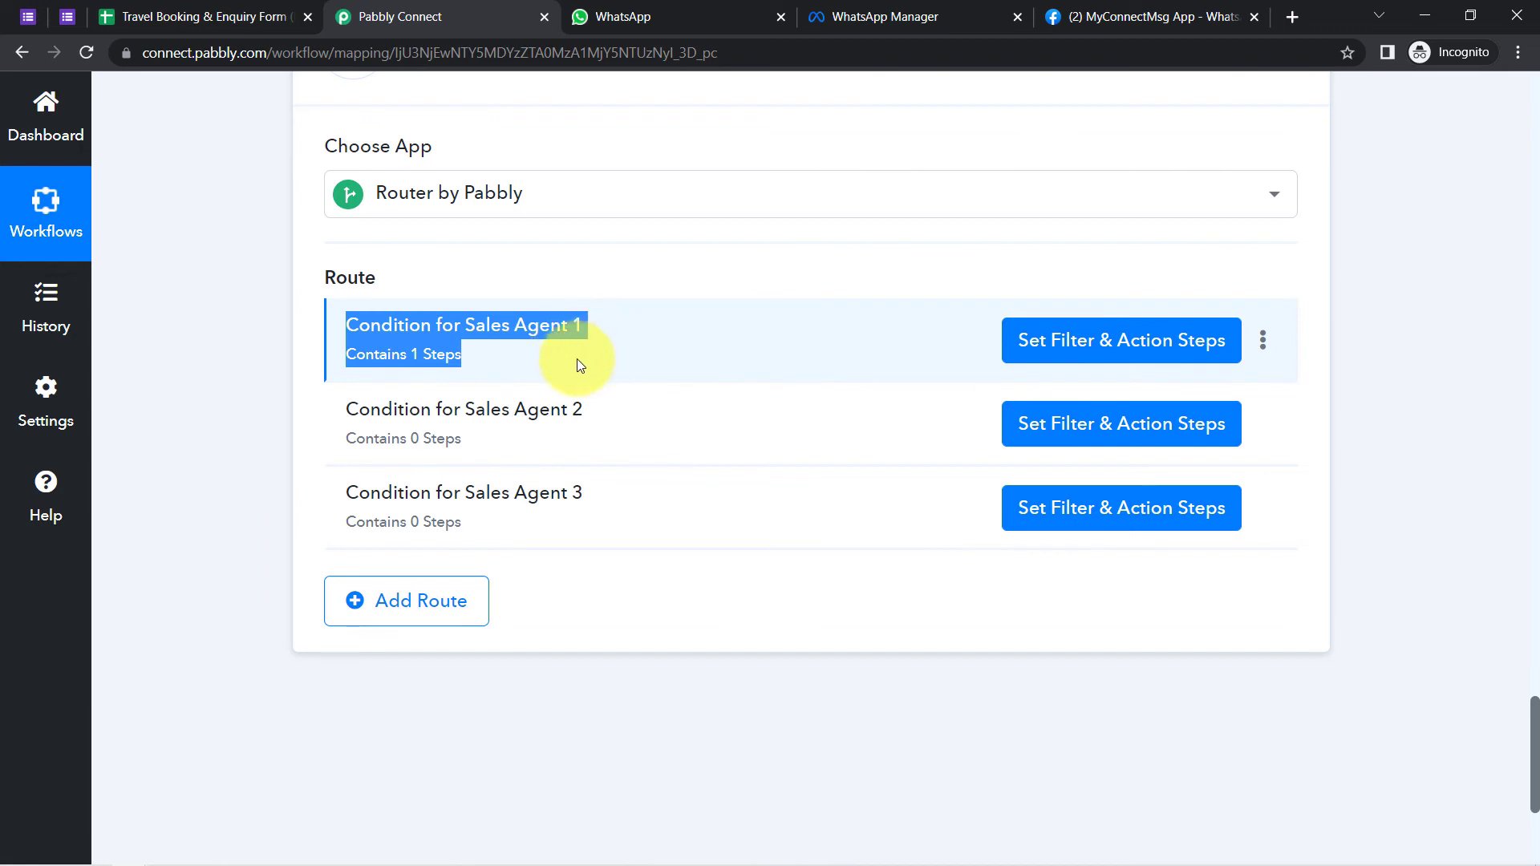
pyautogui.moveTo(587, 411); pyautogui.dragTo(437, 419)
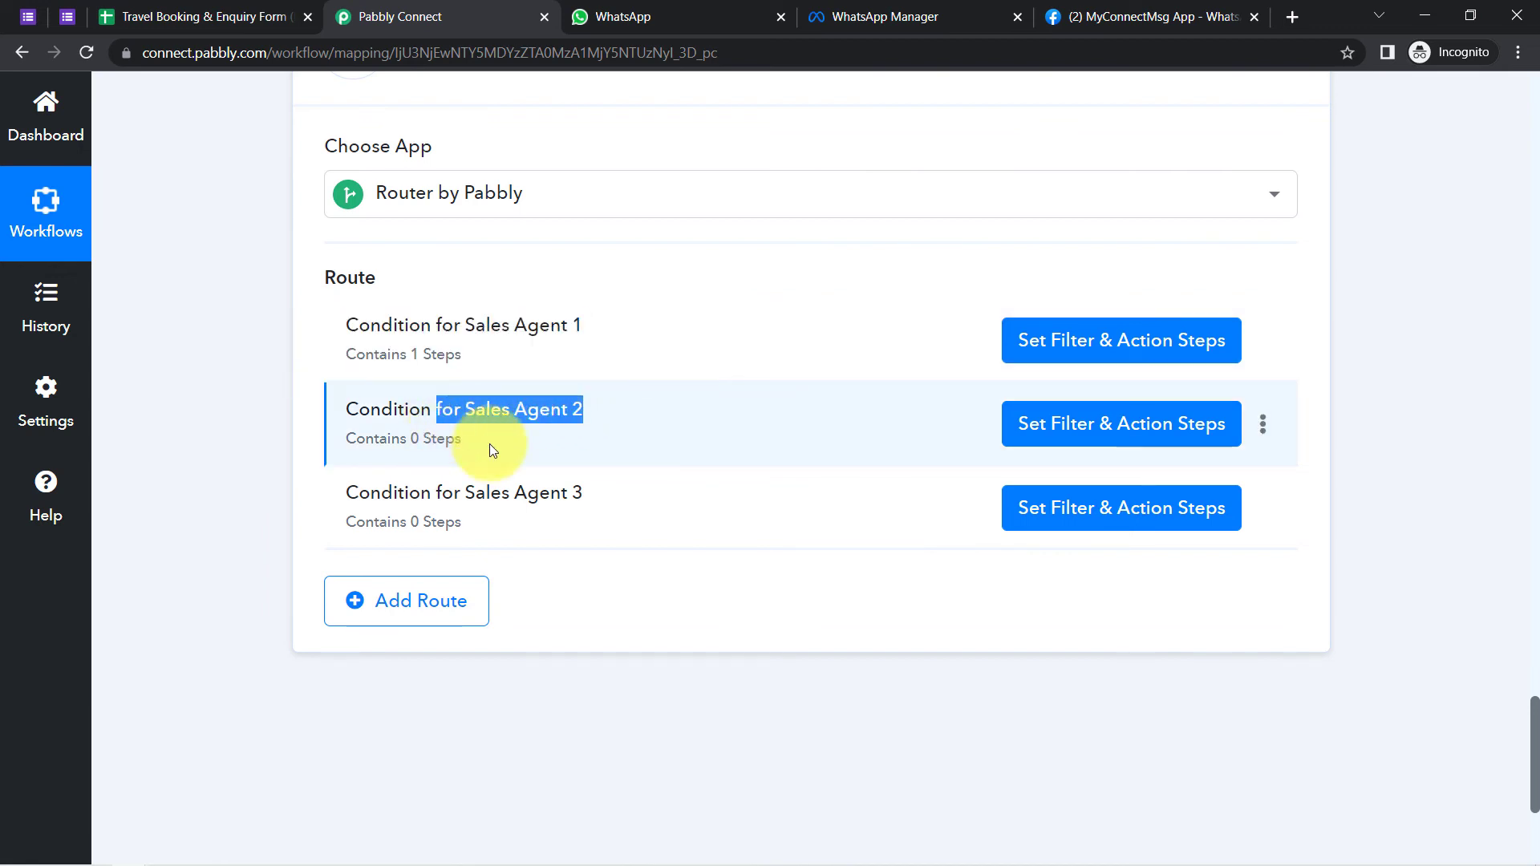
pyautogui.moveTo(567, 492); pyautogui.dragTo(505, 493)
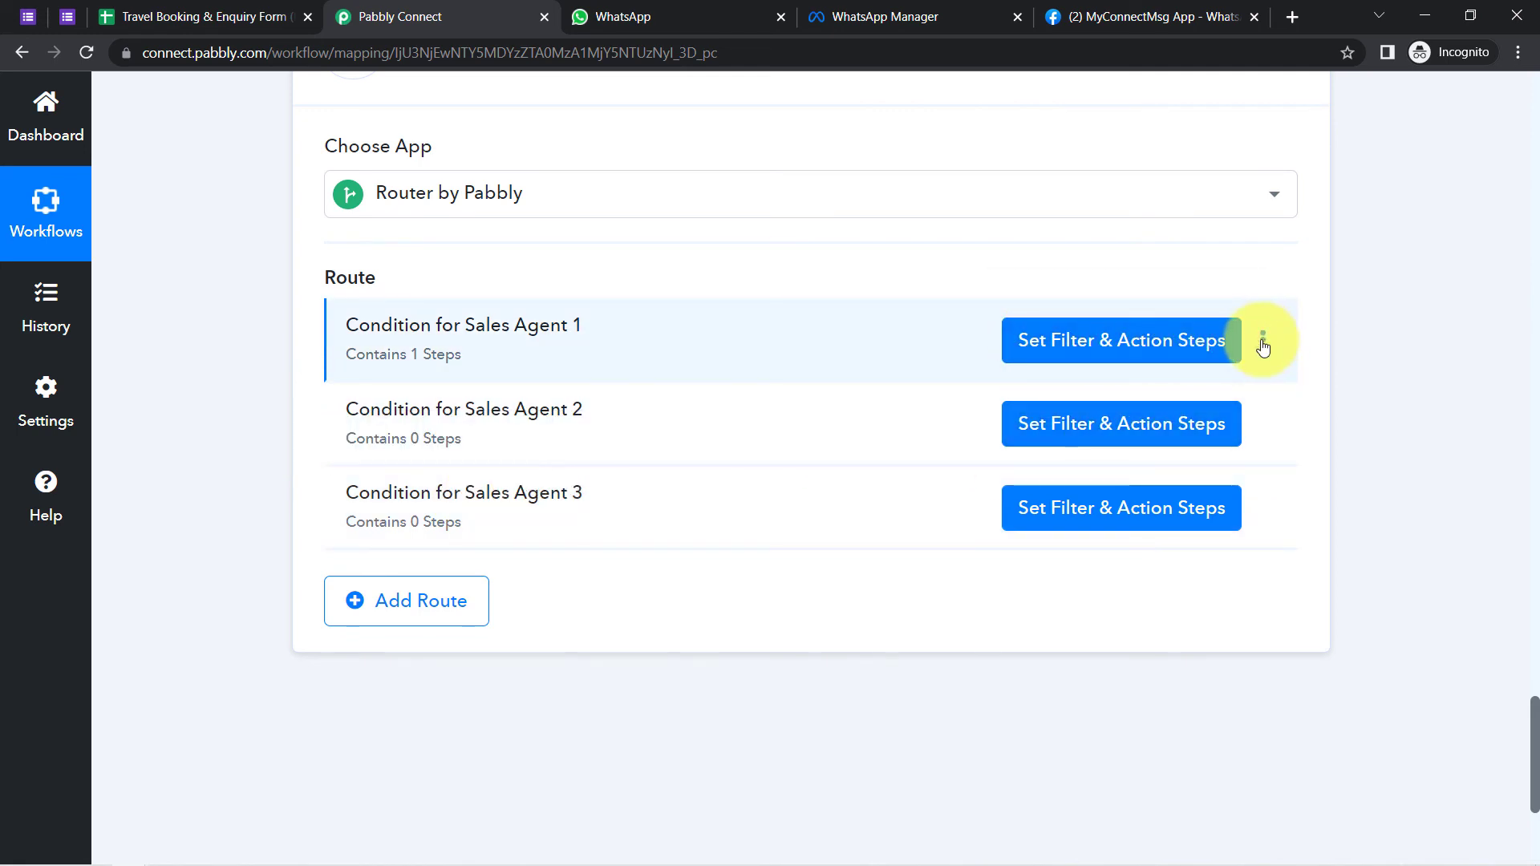
# Clone the Condition for Sales Agent 1 route
pyautogui.click(1264, 345)
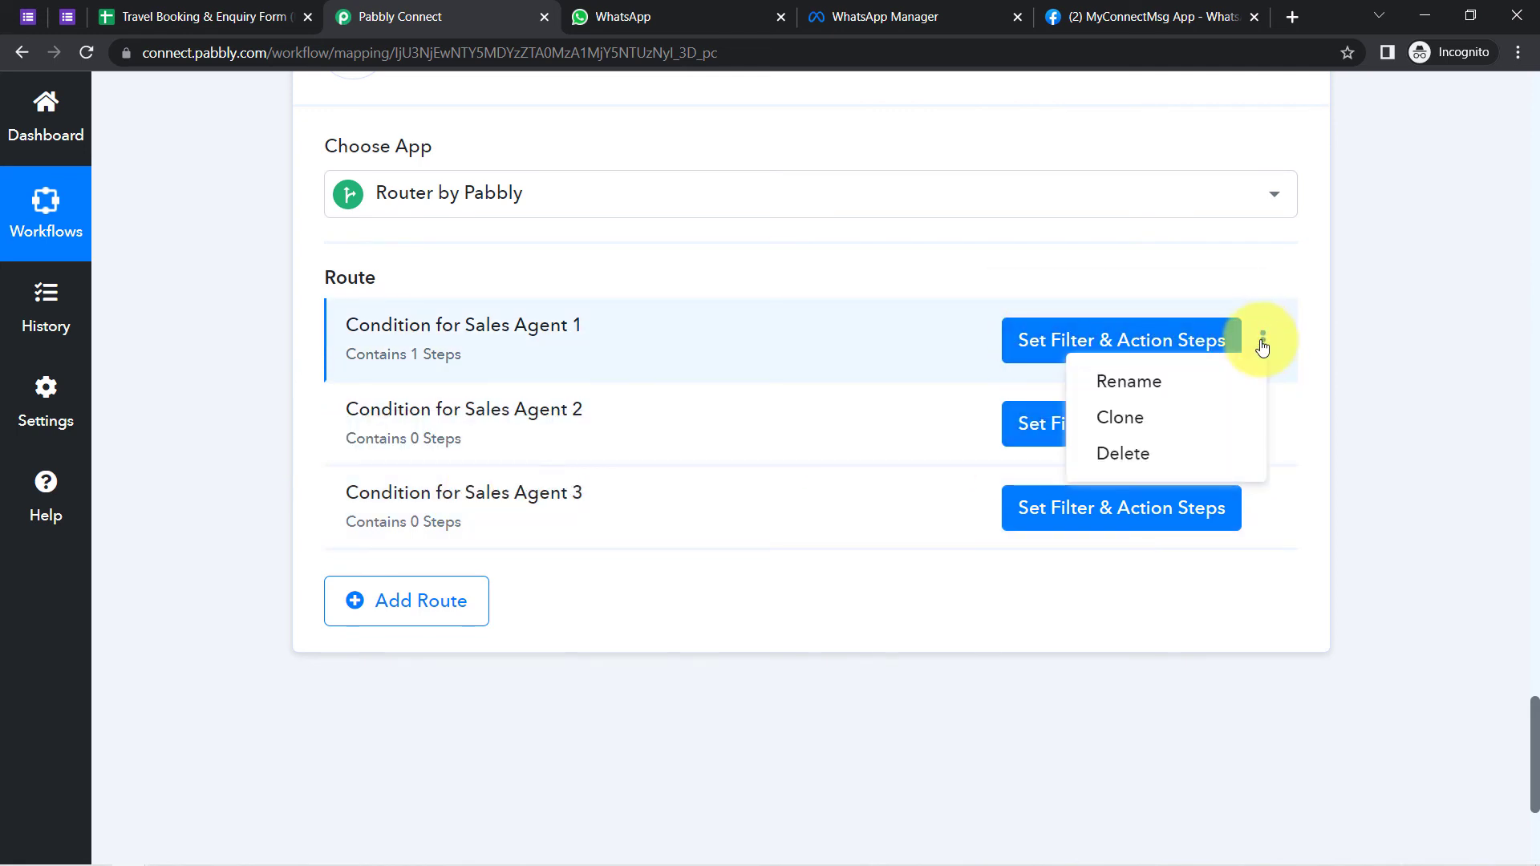
pyautogui.click(1120, 425)
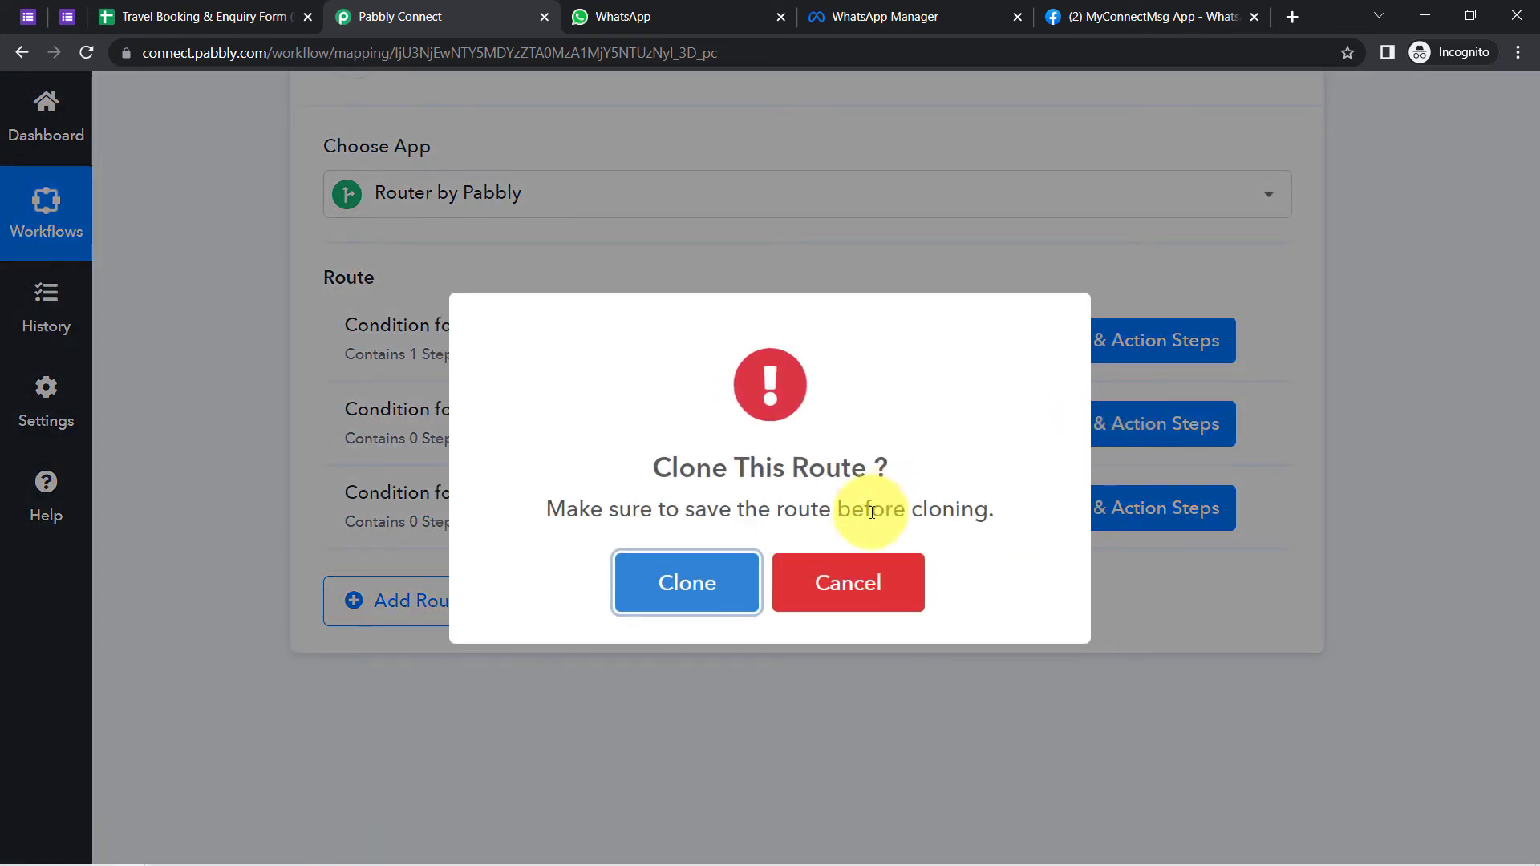
pyautogui.click(714, 591)
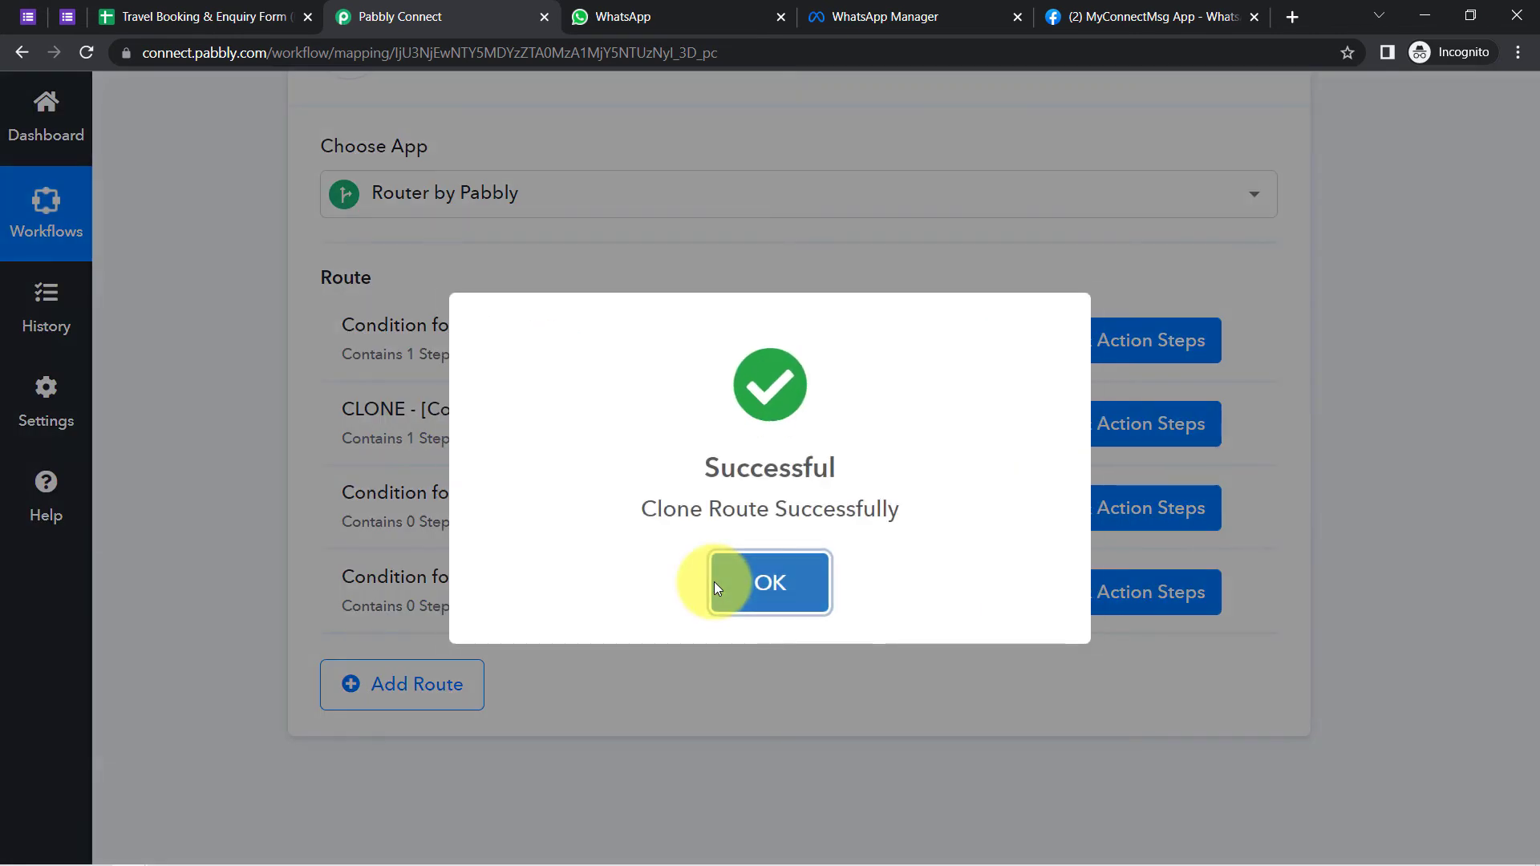
pyautogui.click(716, 588)
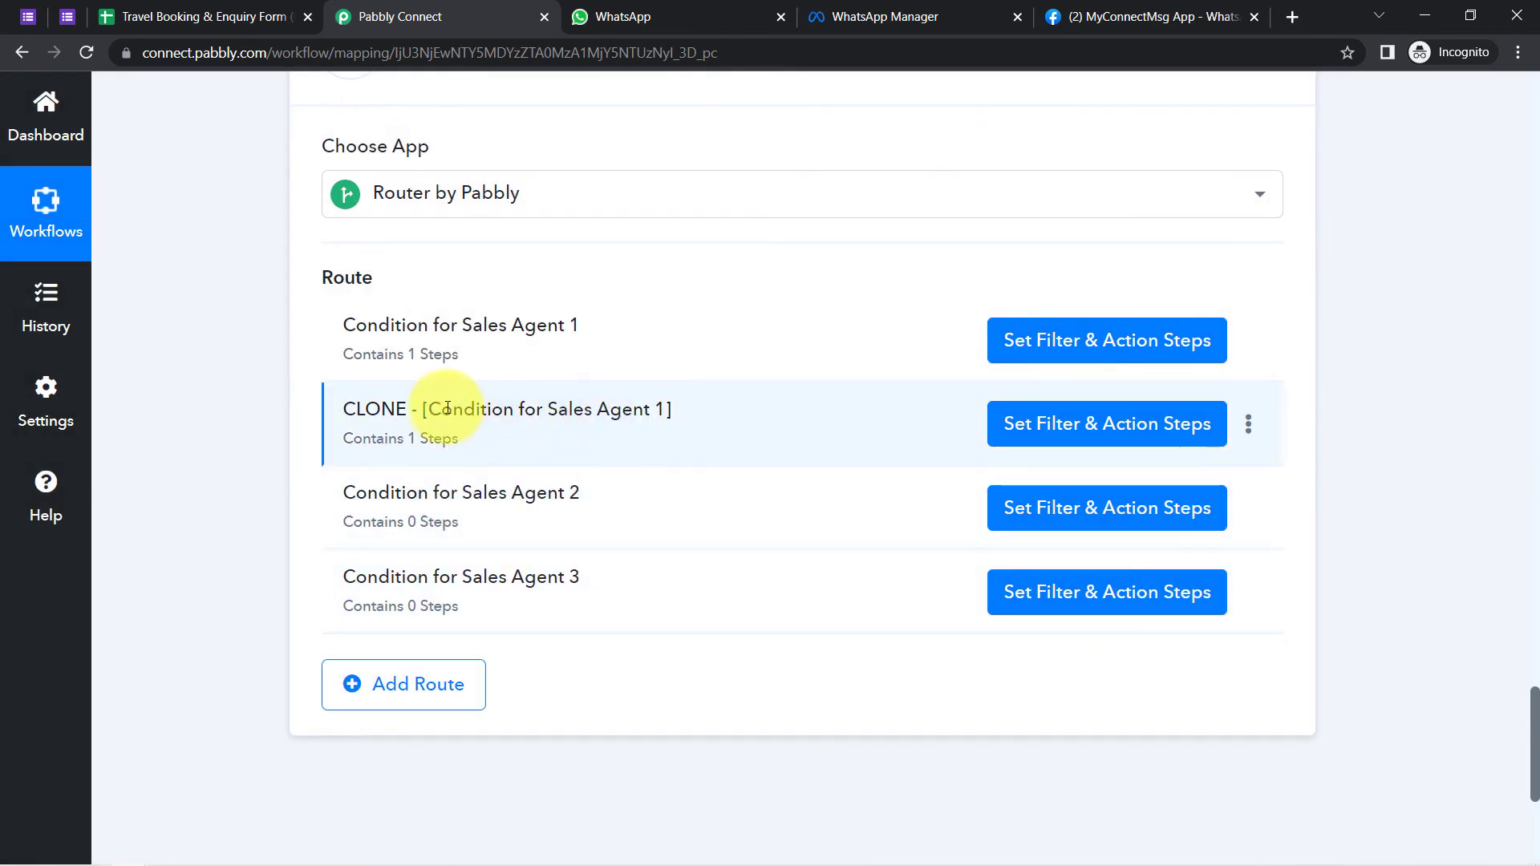
# Clone the Condition for Sales Agent 1 route a second time and delete the empty Sales Agent 2 and Sales Agent 3 routes
pyautogui.moveTo(448, 409); pyautogui.dragTo(609, 409)
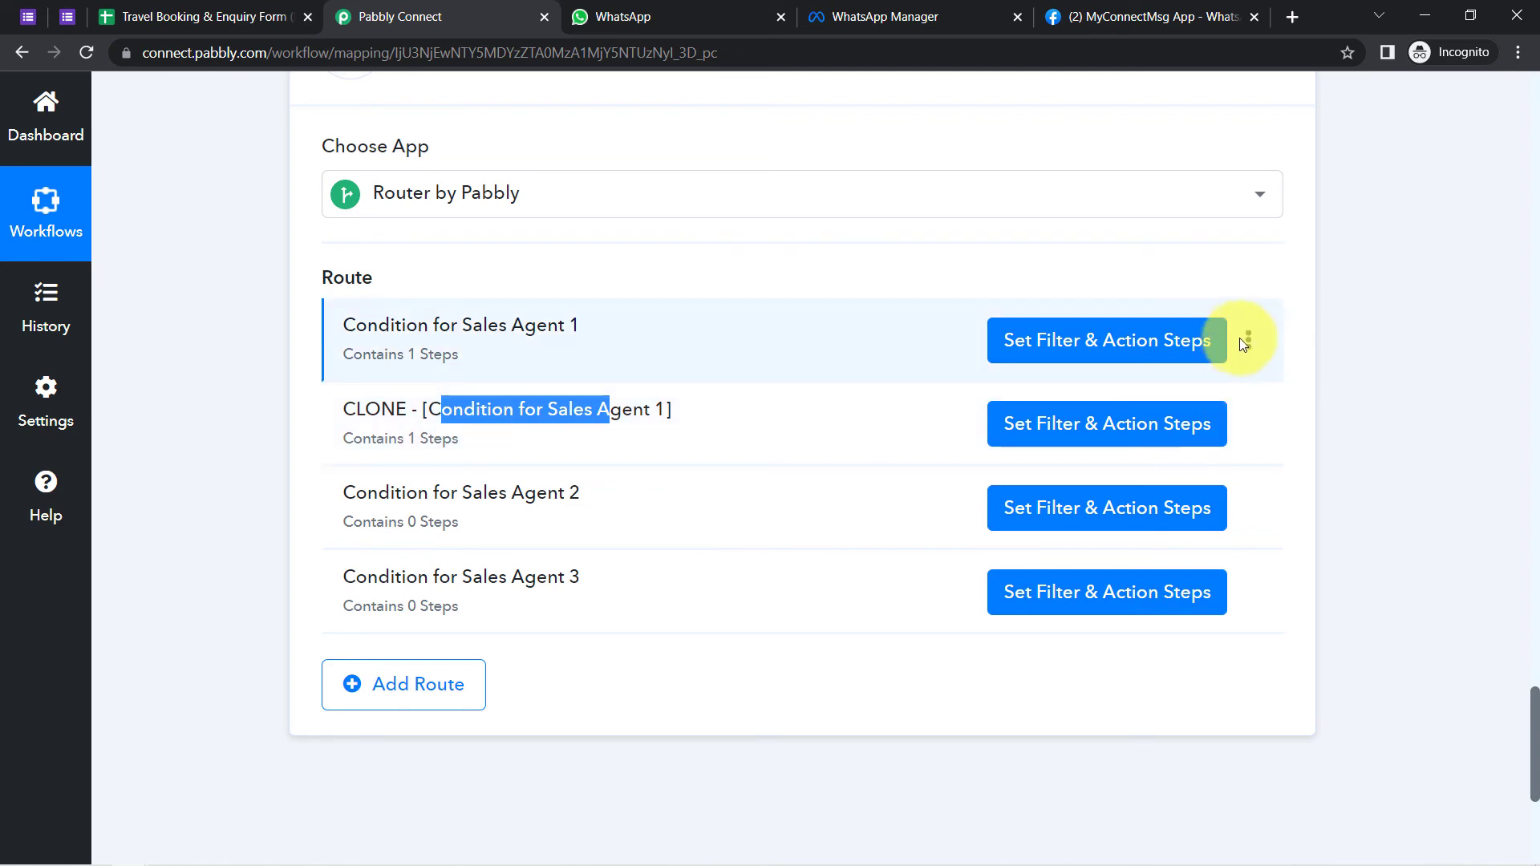
pyautogui.click(1250, 343)
pyautogui.click(1152, 416)
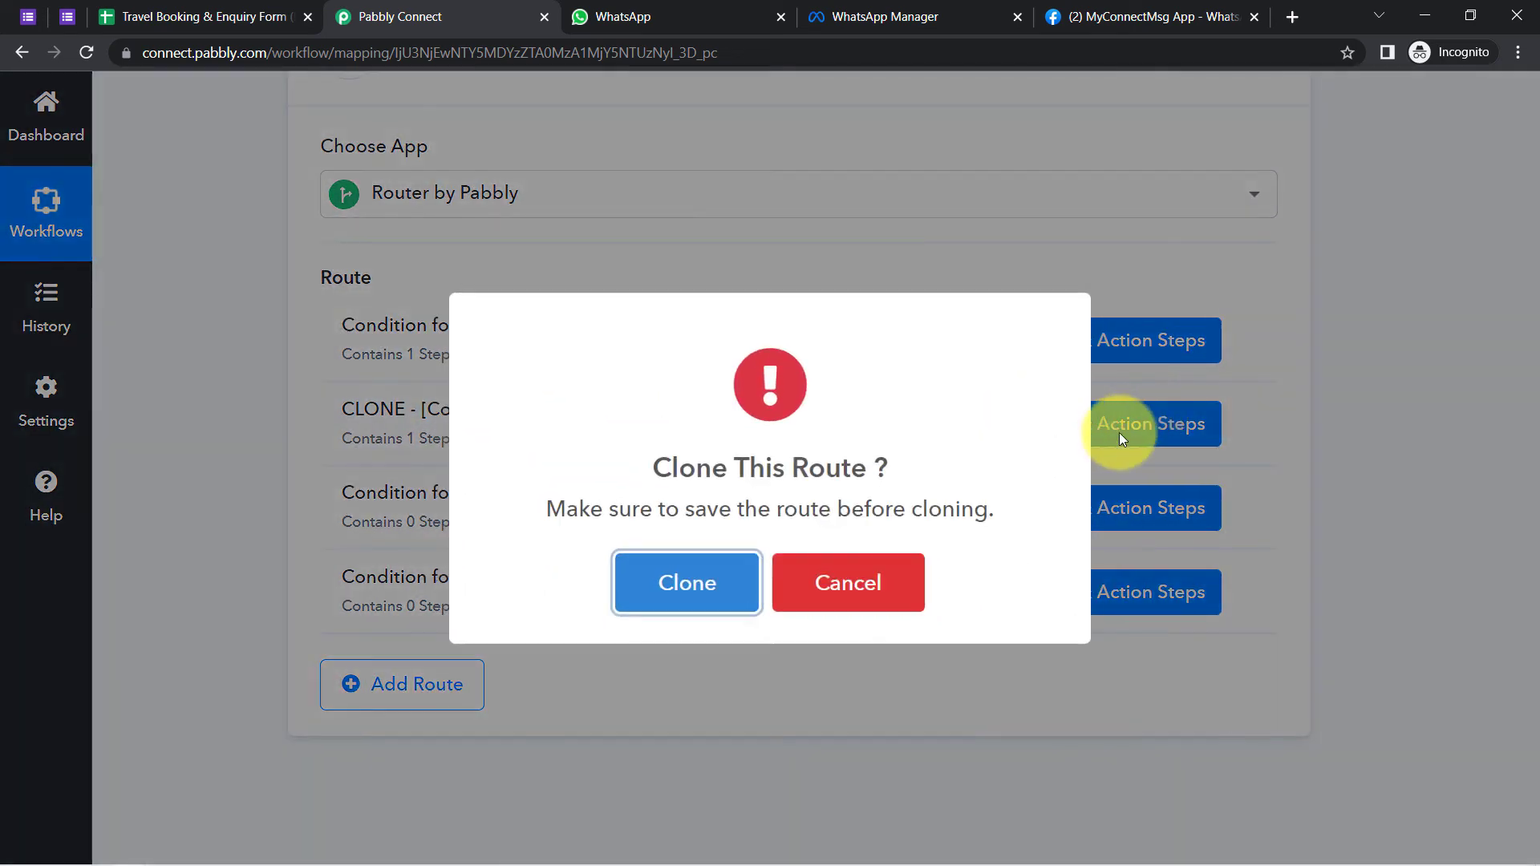
pyautogui.click(671, 602)
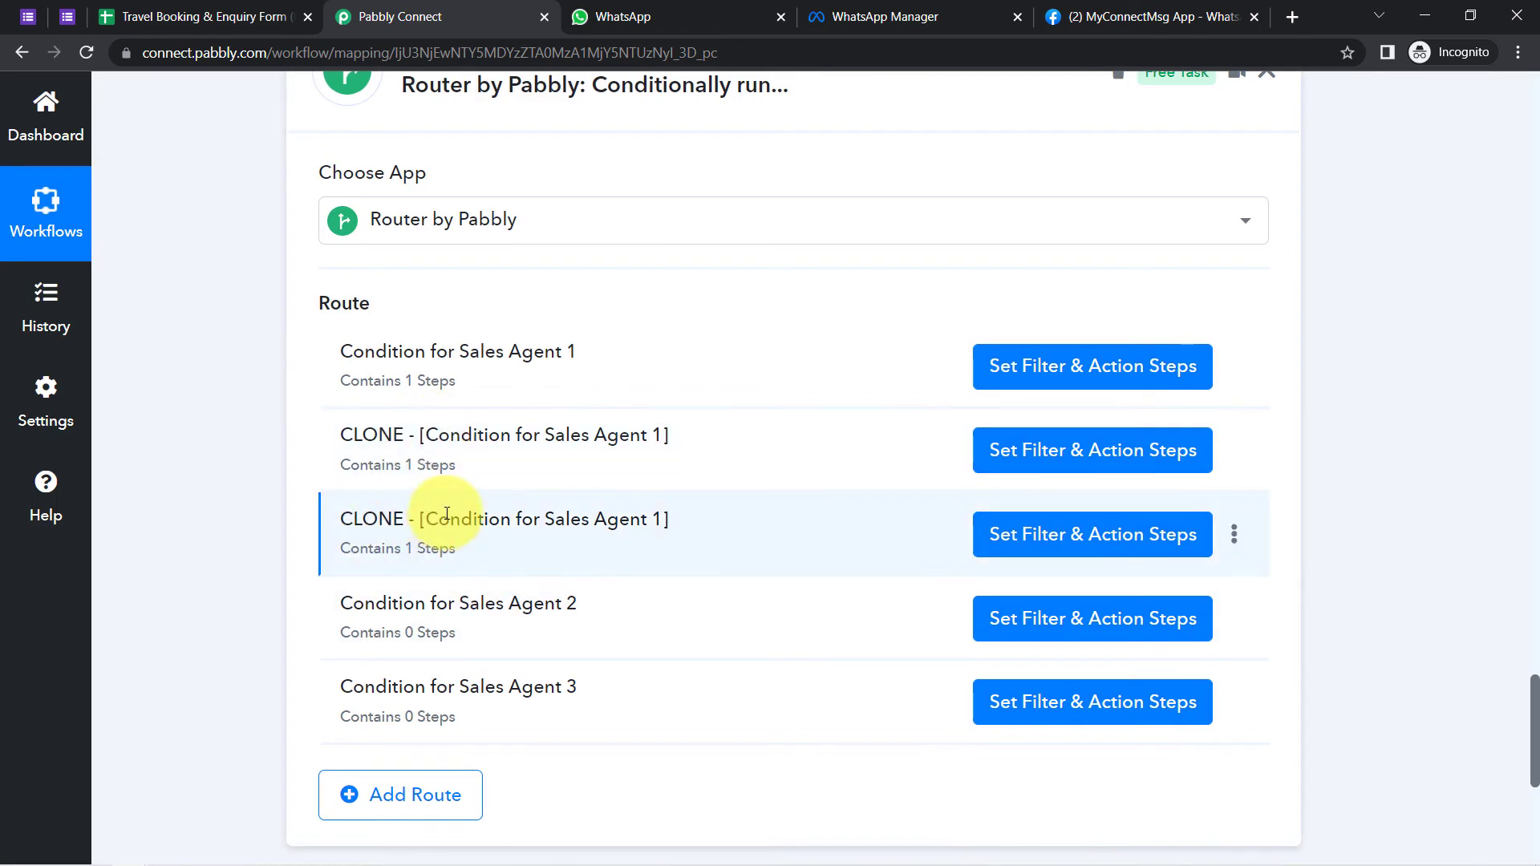
pyautogui.click(1234, 618)
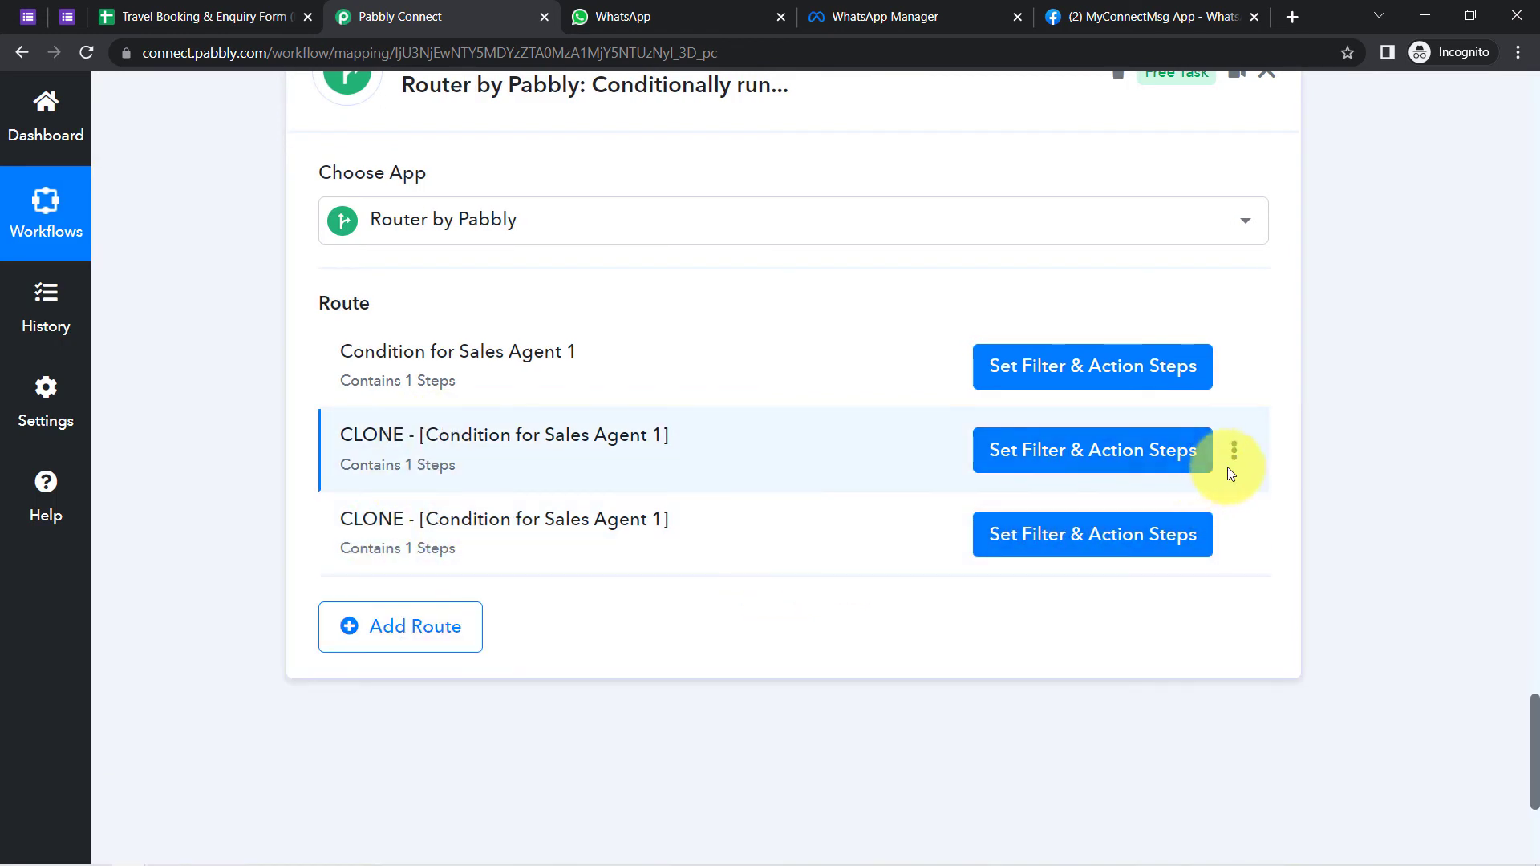
# Rename the first cloned route as Condition for Sales Agent 2
pyautogui.click(1235, 454)
pyautogui.click(1096, 491)
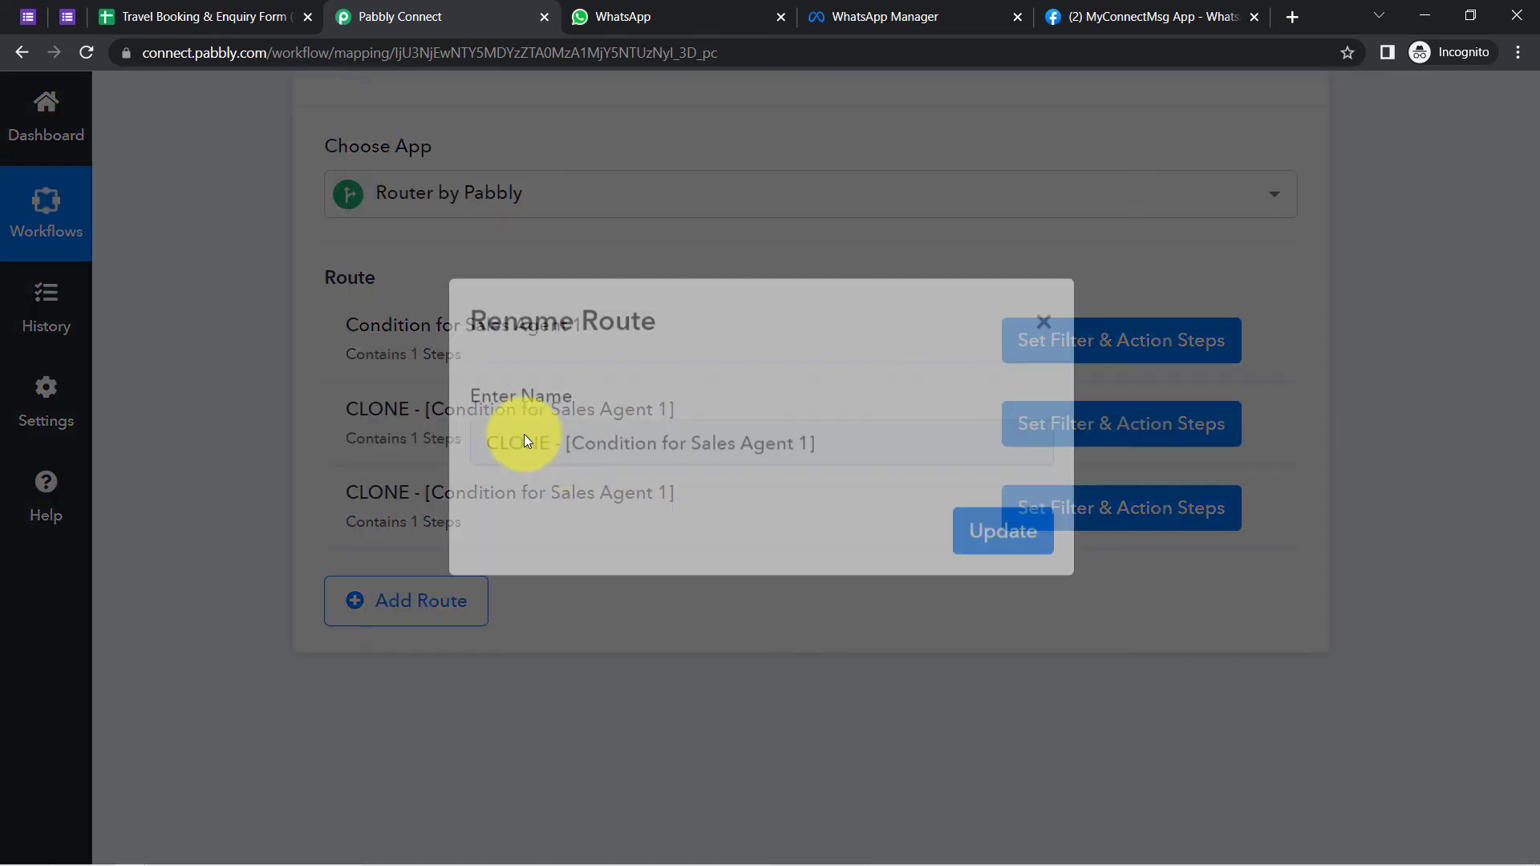
pyautogui.click(572, 485)
pyautogui.press('BackSpace')
pyautogui.press('BackSpace')
pyautogui.press('BackSpace')
pyautogui.press('BackSpace')
pyautogui.press('BackSpace')
pyautogui.press('BackSpace')
pyautogui.press('BackSpace')
pyautogui.press('BackSpace')
pyautogui.press('BackSpace')
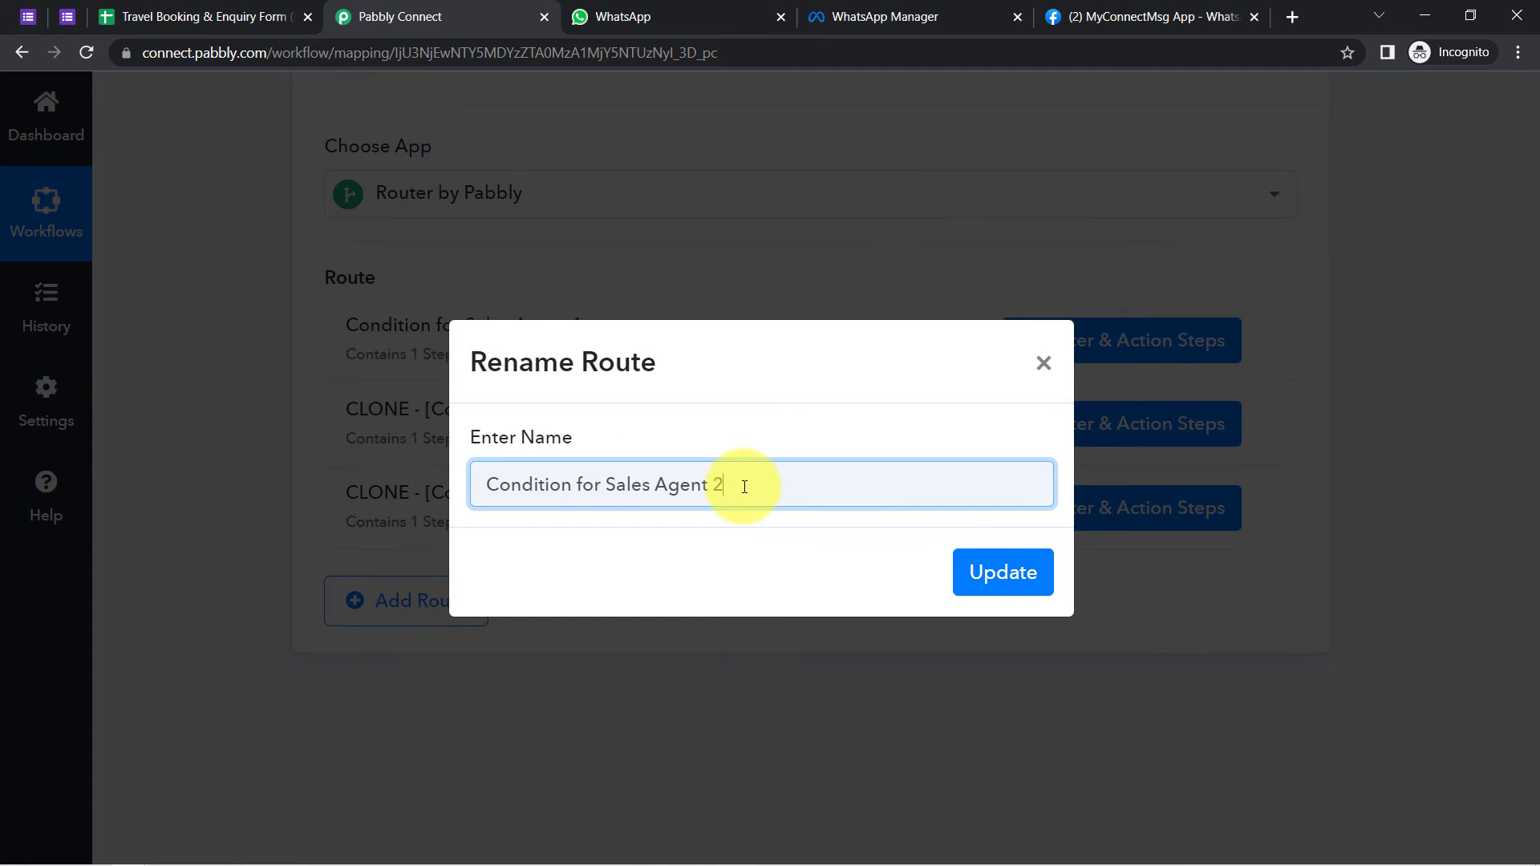
pyautogui.click(997, 577)
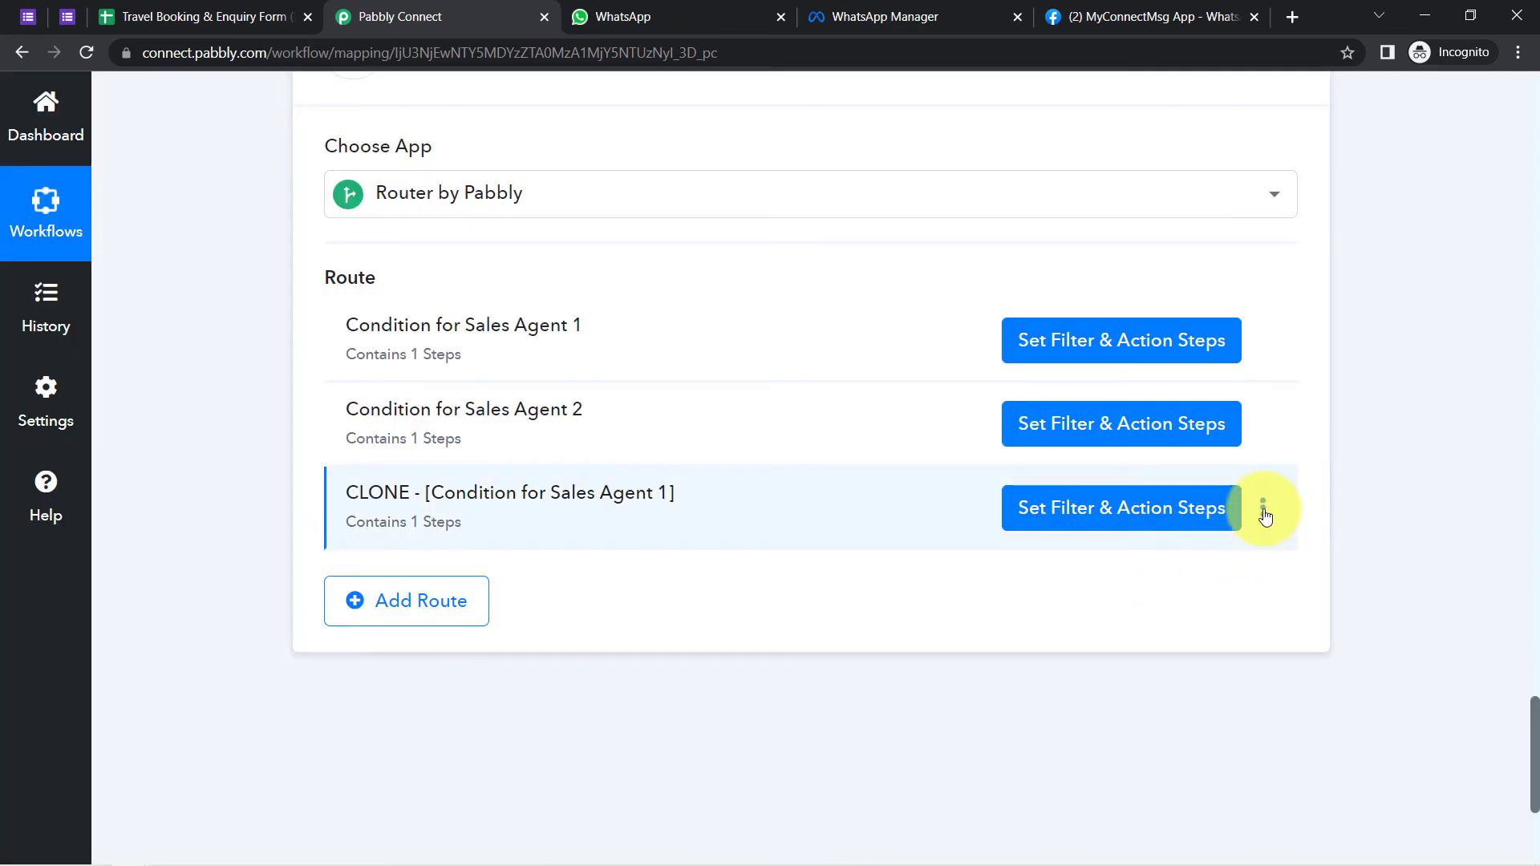
# Rename the remaining cloned route as Condition for Sales Agent 3
pyautogui.click(1264, 510)
pyautogui.click(1175, 554)
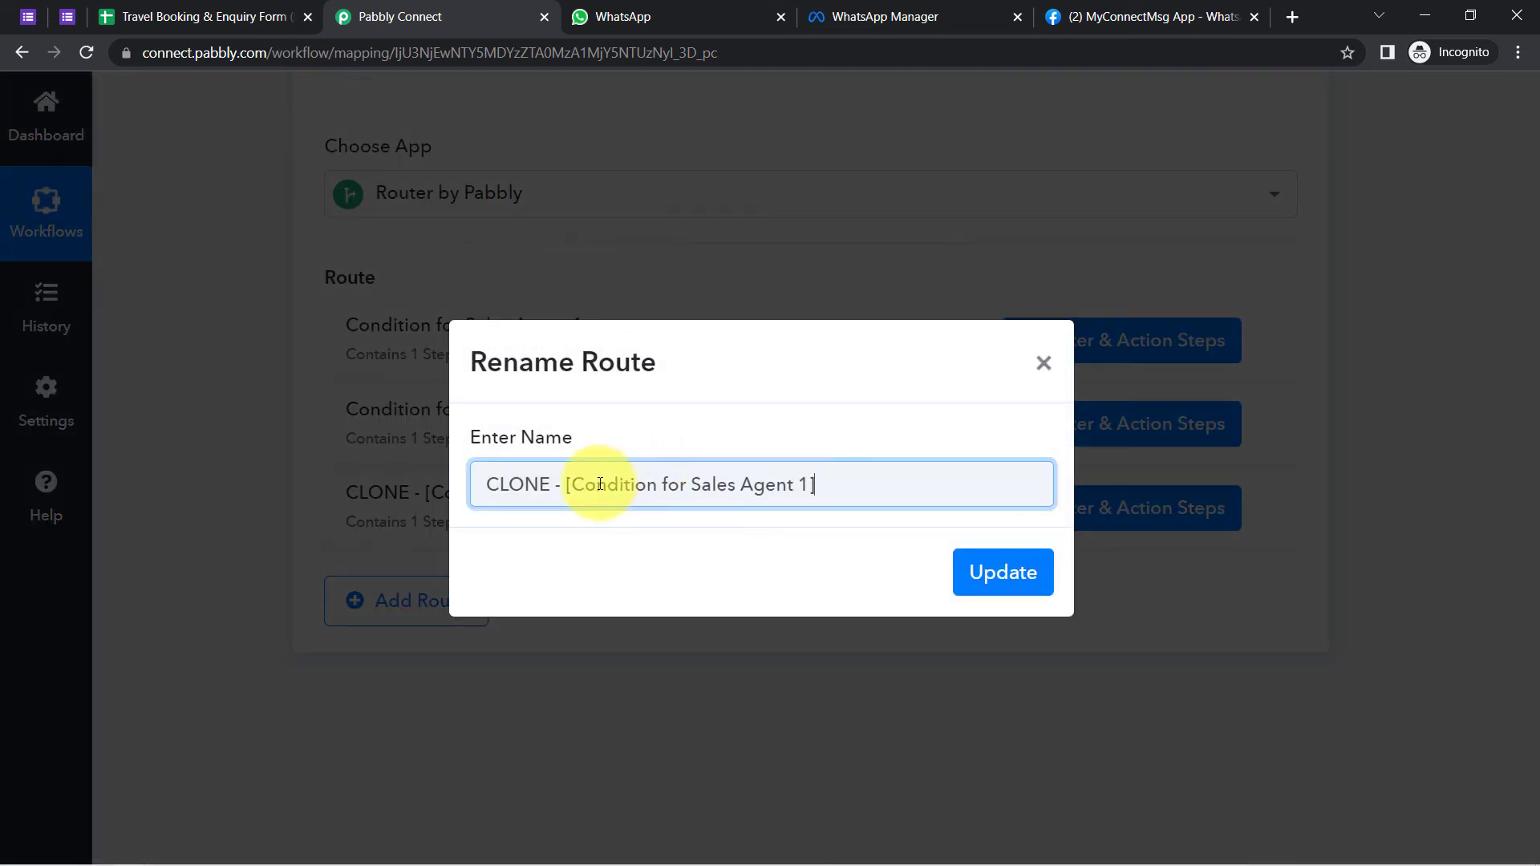
pyautogui.press('BackSpace')
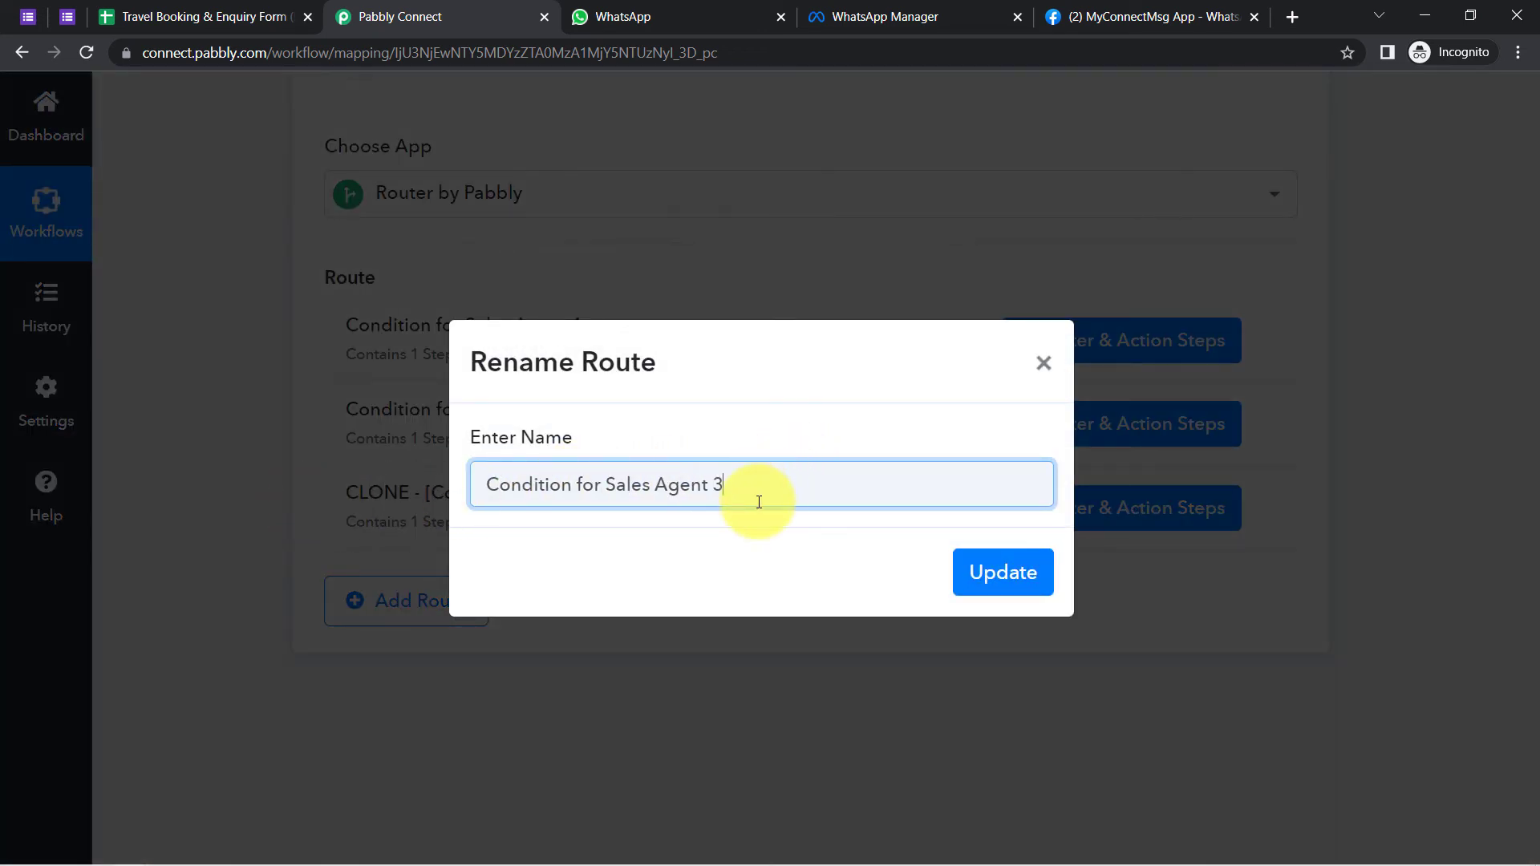
pyautogui.click(979, 578)
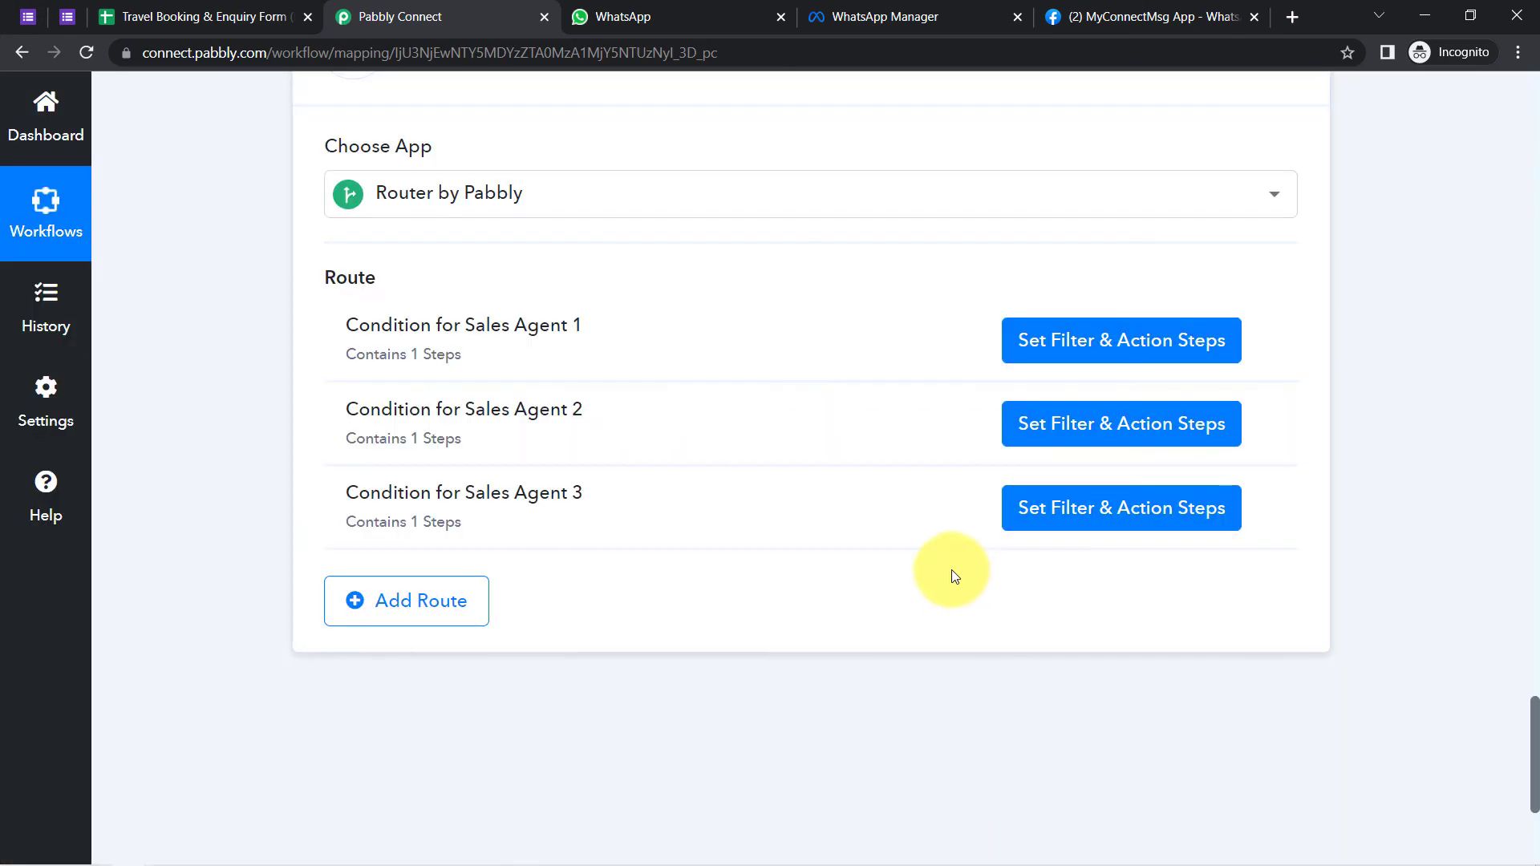
# Set the filter value to 2 in the Condition for Sales Agent 2 route and save it with a test request
pyautogui.click(1091, 432)
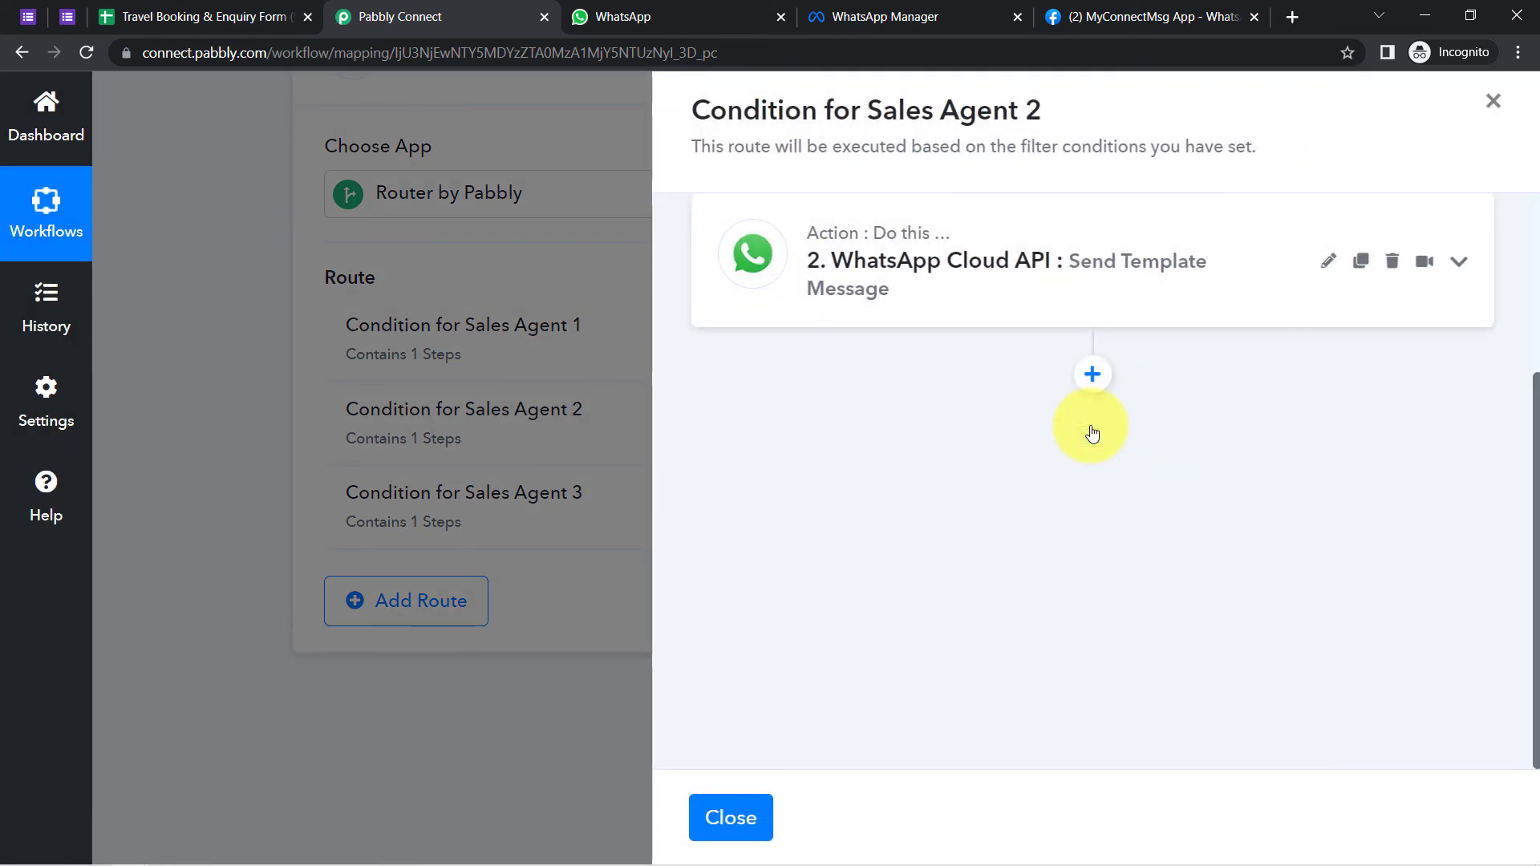
pyautogui.moveTo(1537, 438); pyautogui.dragTo(1537, 212)
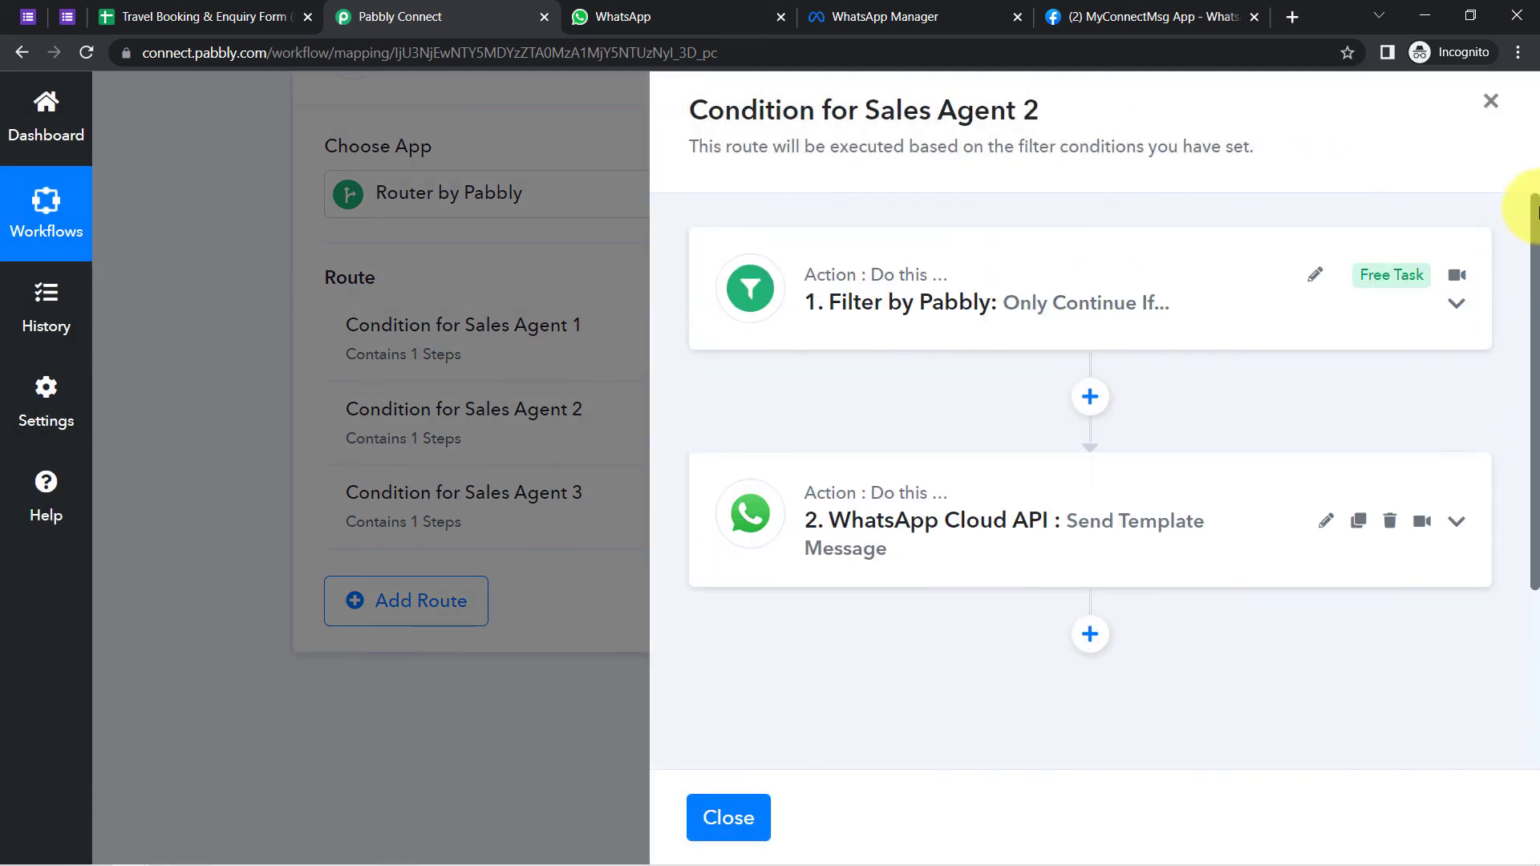
pyautogui.click(1187, 300)
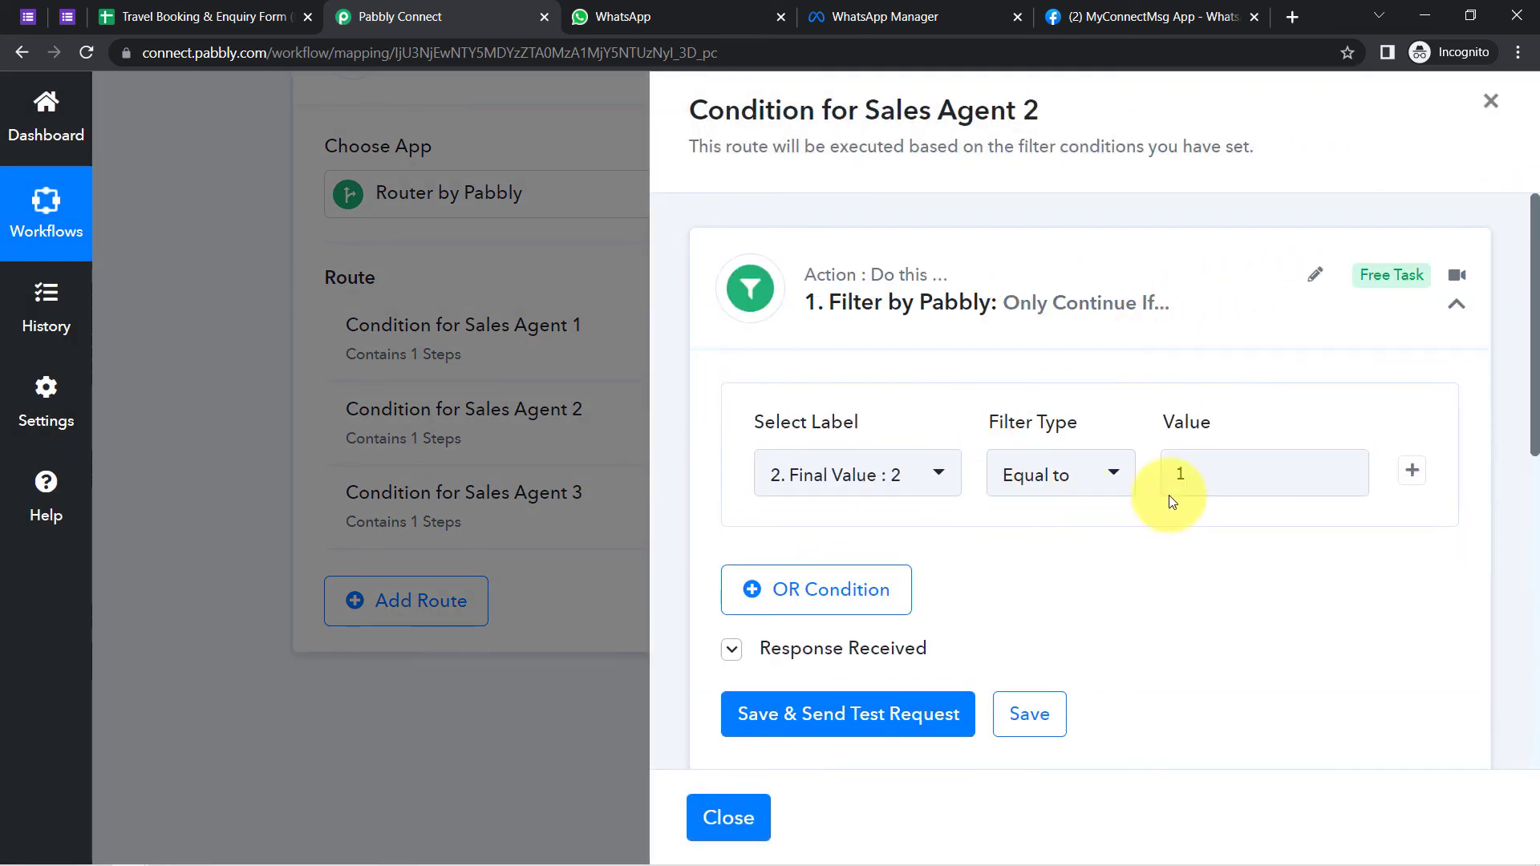
pyautogui.click(1193, 472)
pyautogui.press('BackSpace')
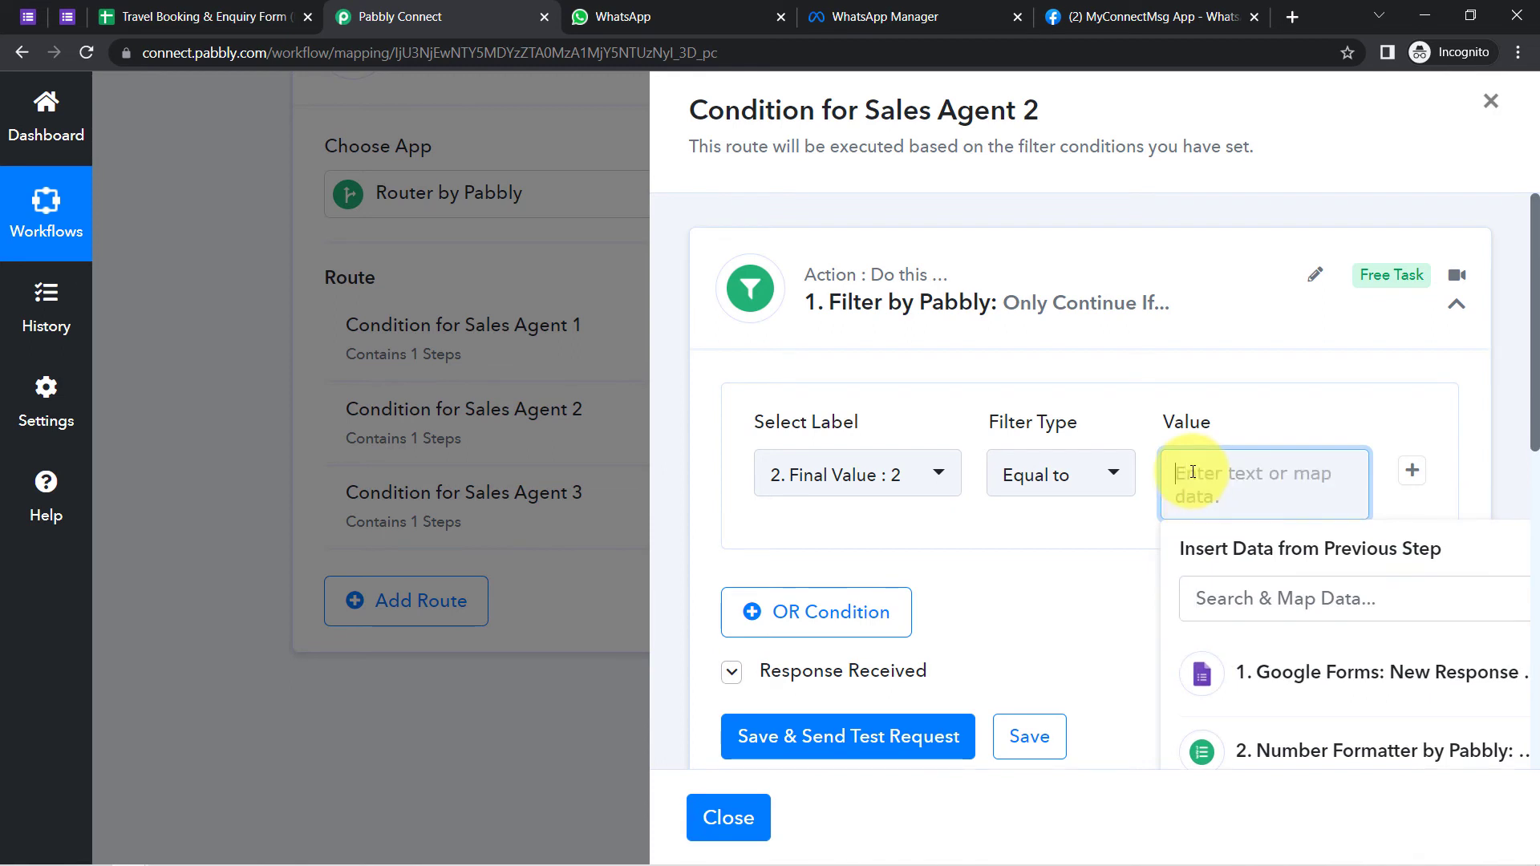
pyautogui.click(924, 449)
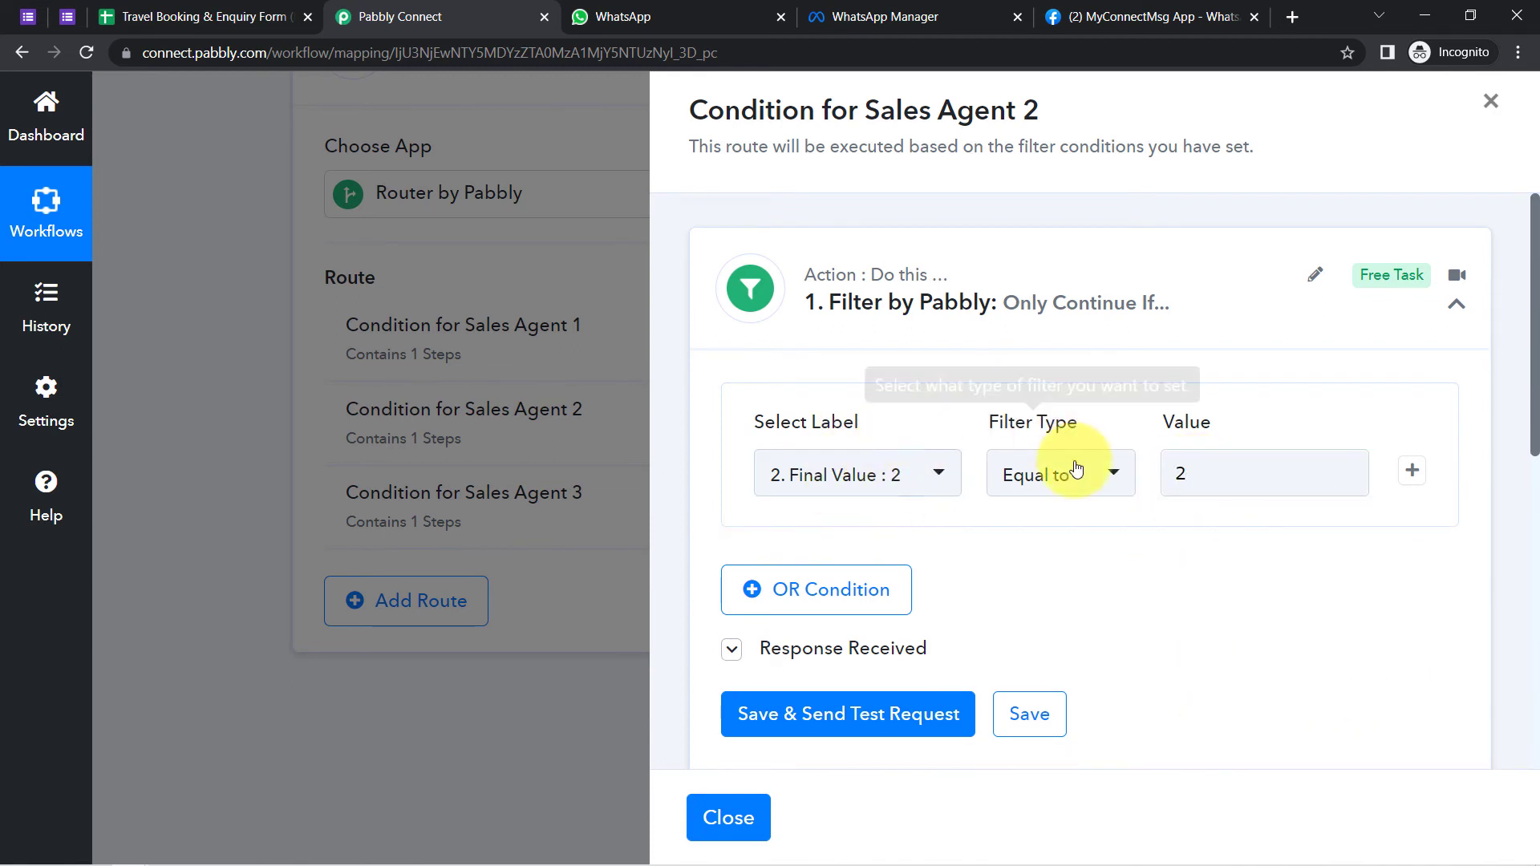
pyautogui.moveTo(860, 110); pyautogui.dragTo(1091, 104)
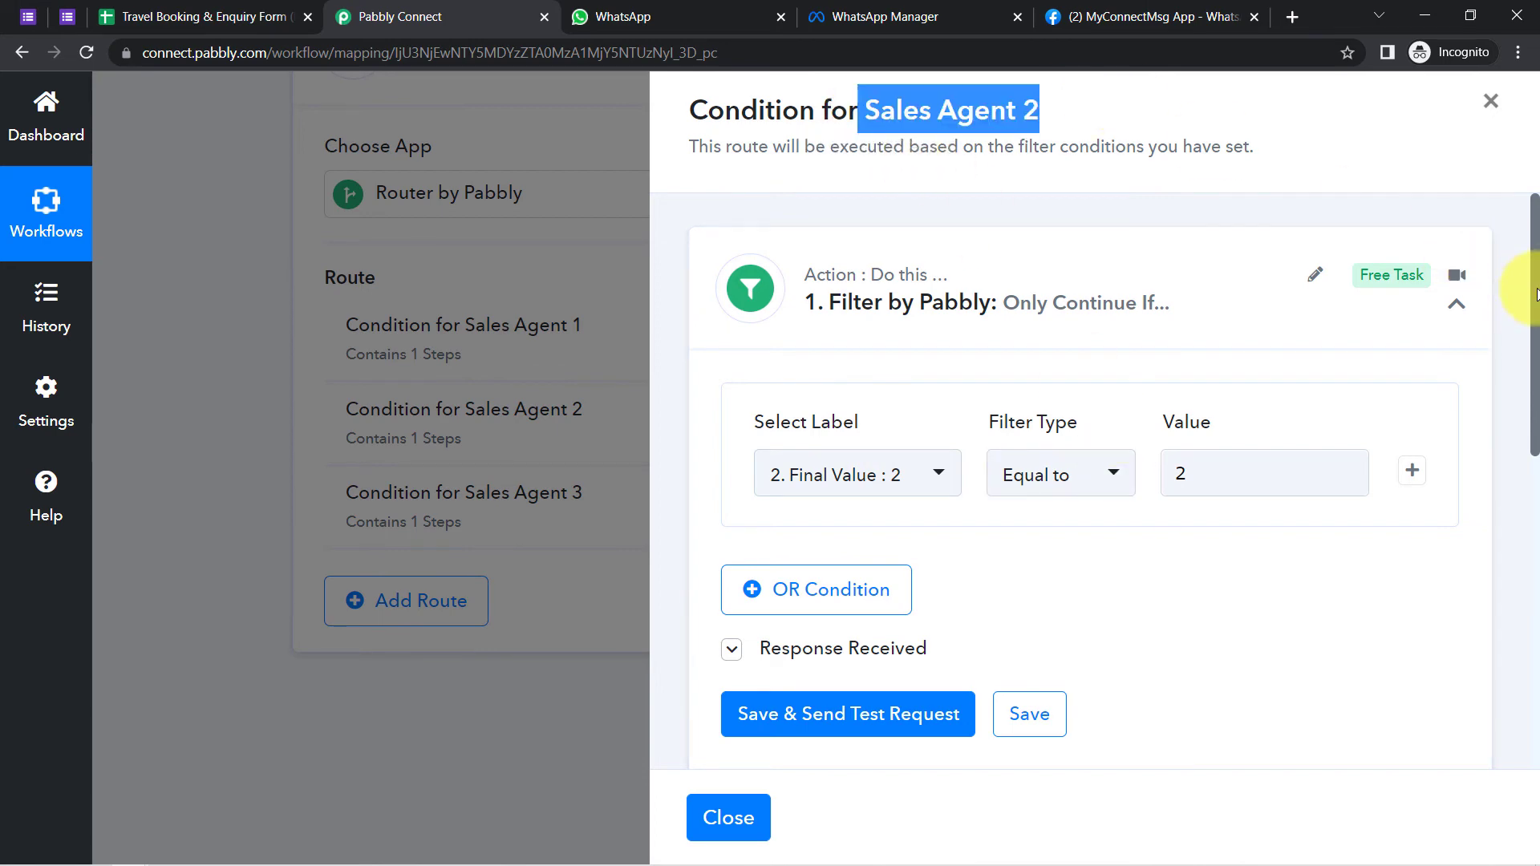
pyautogui.scroll(-4, 1204, 361)
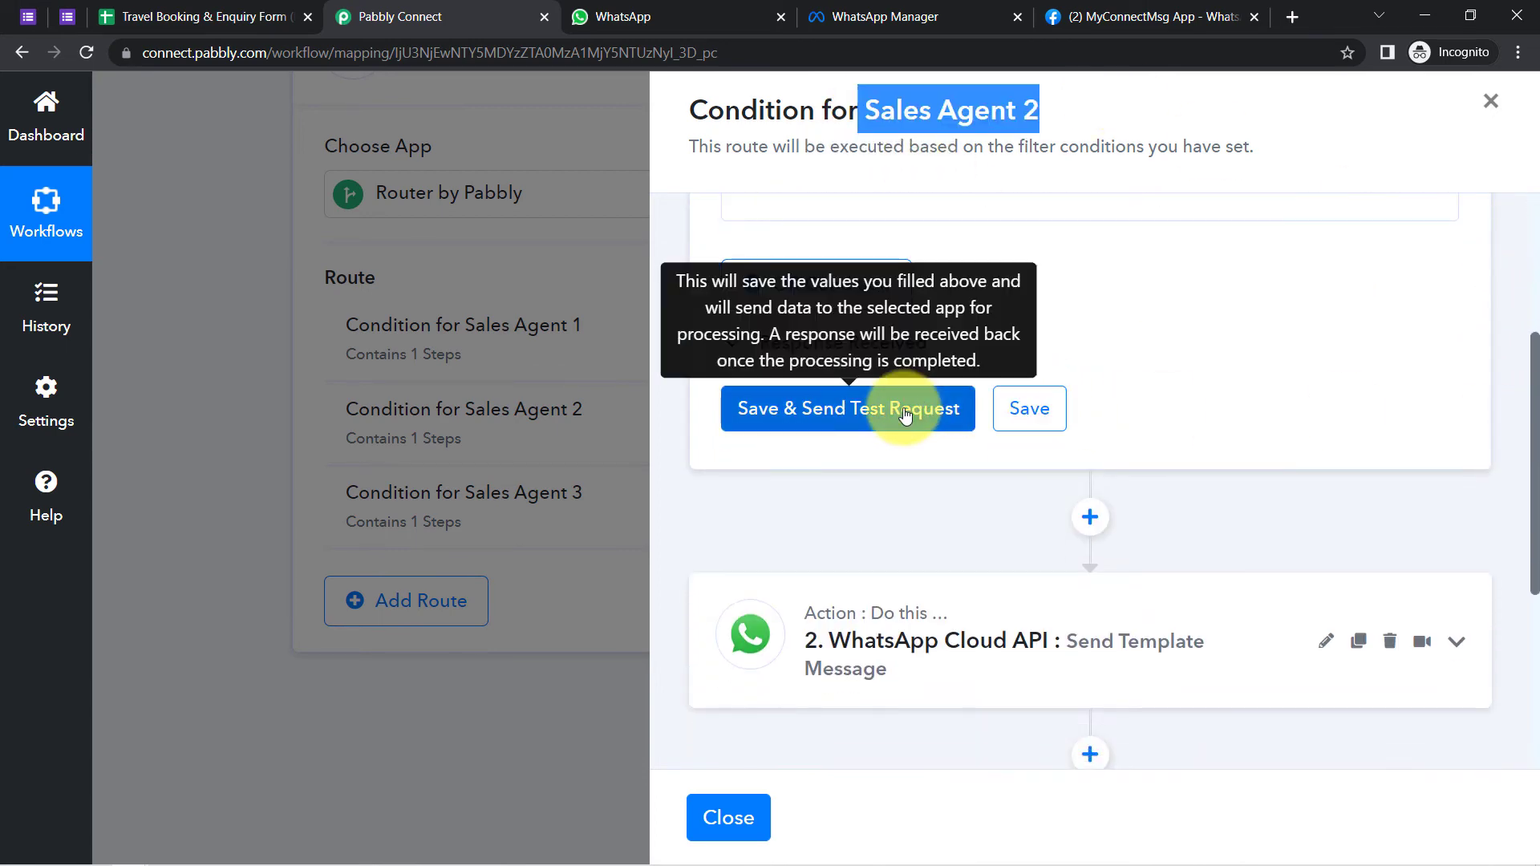
pyautogui.click(905, 412)
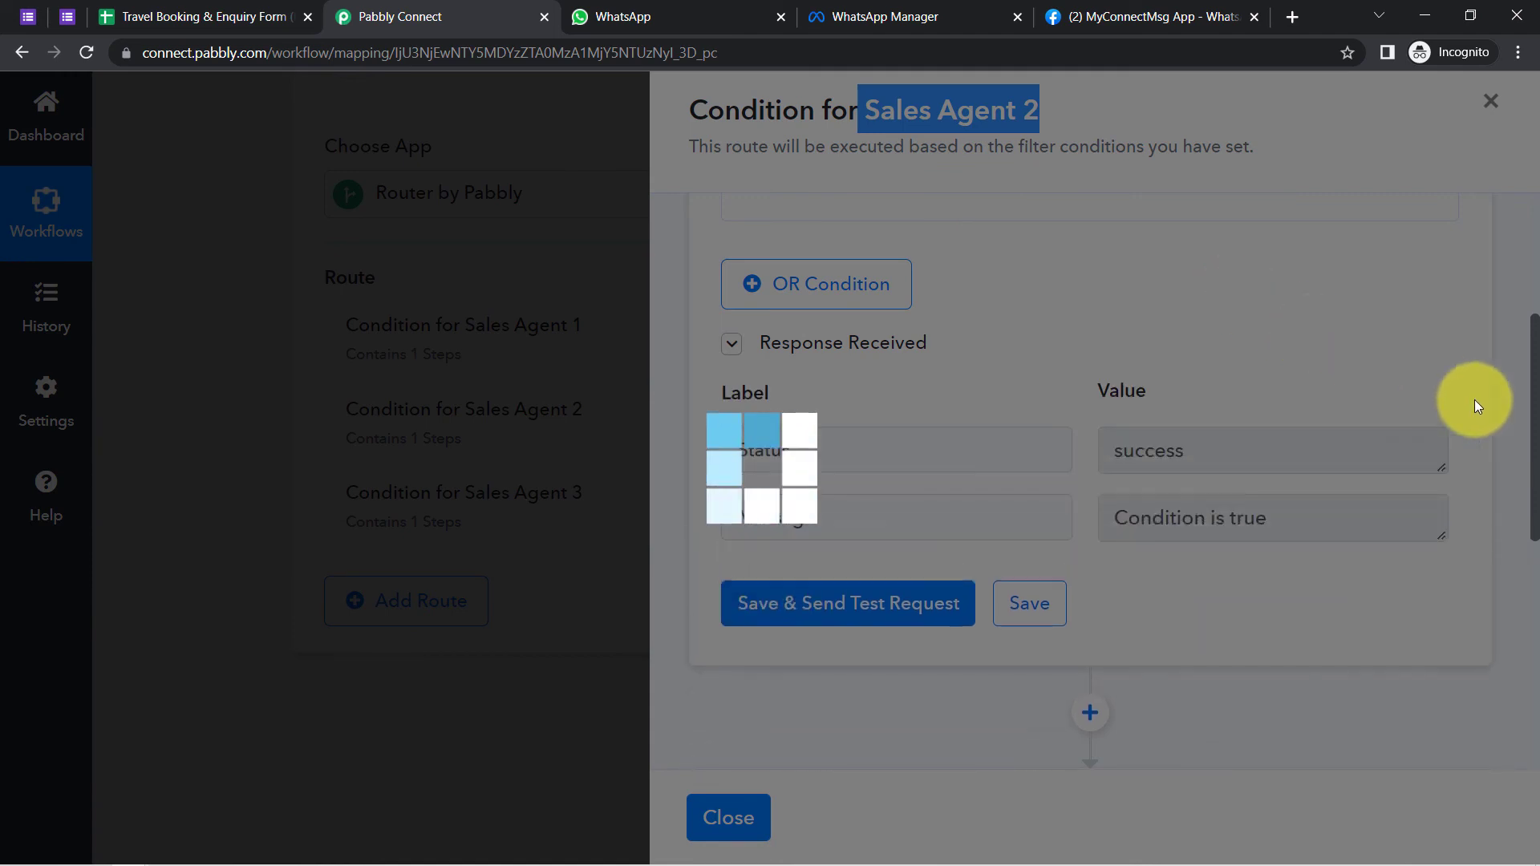
pyautogui.moveTo(1535, 389); pyautogui.dragTo(1512, 331)
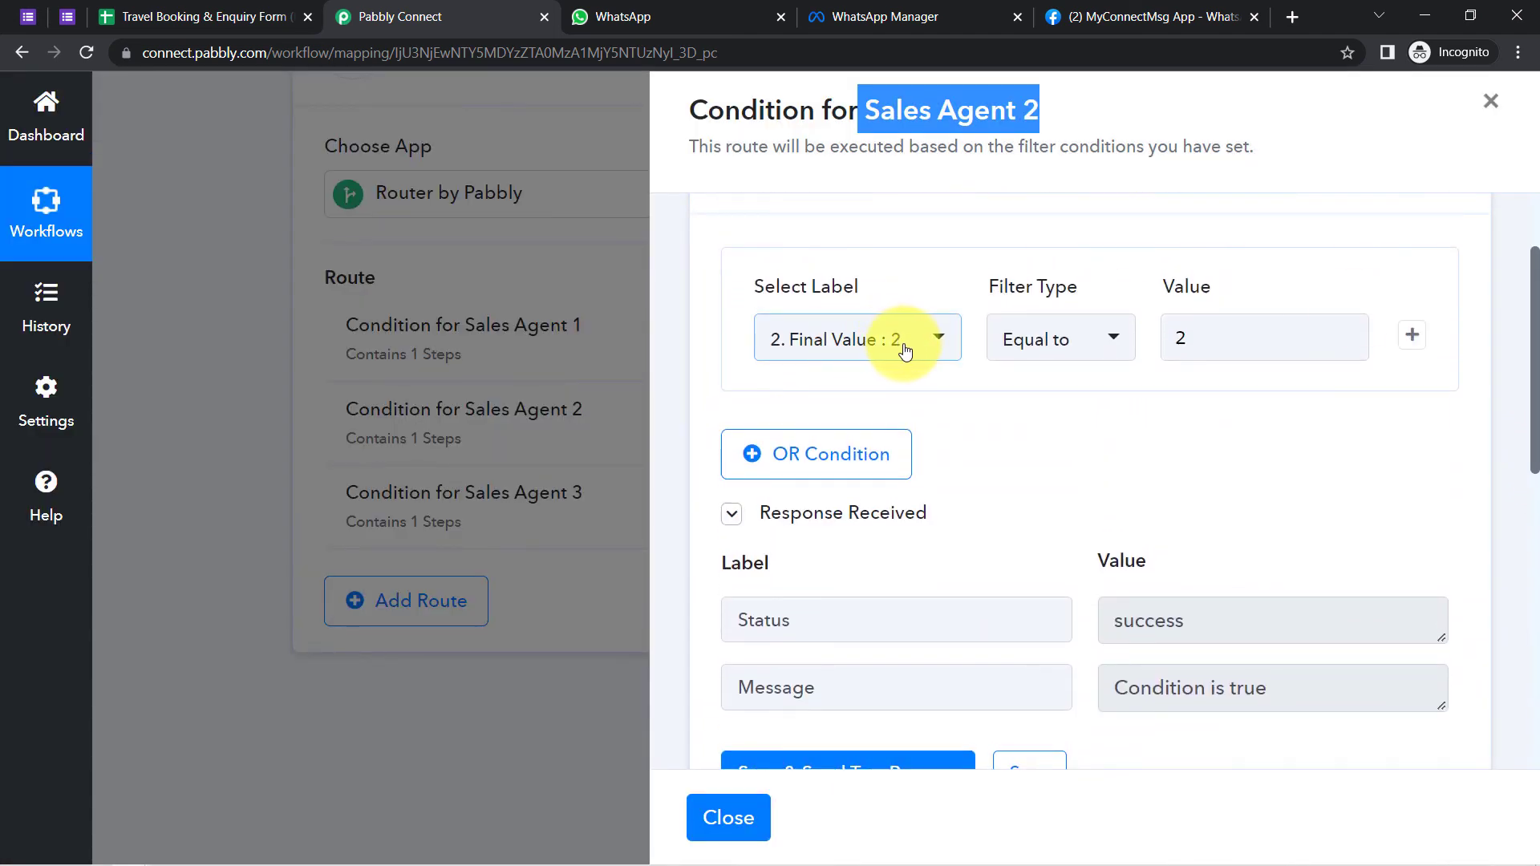
pyautogui.click(1182, 337)
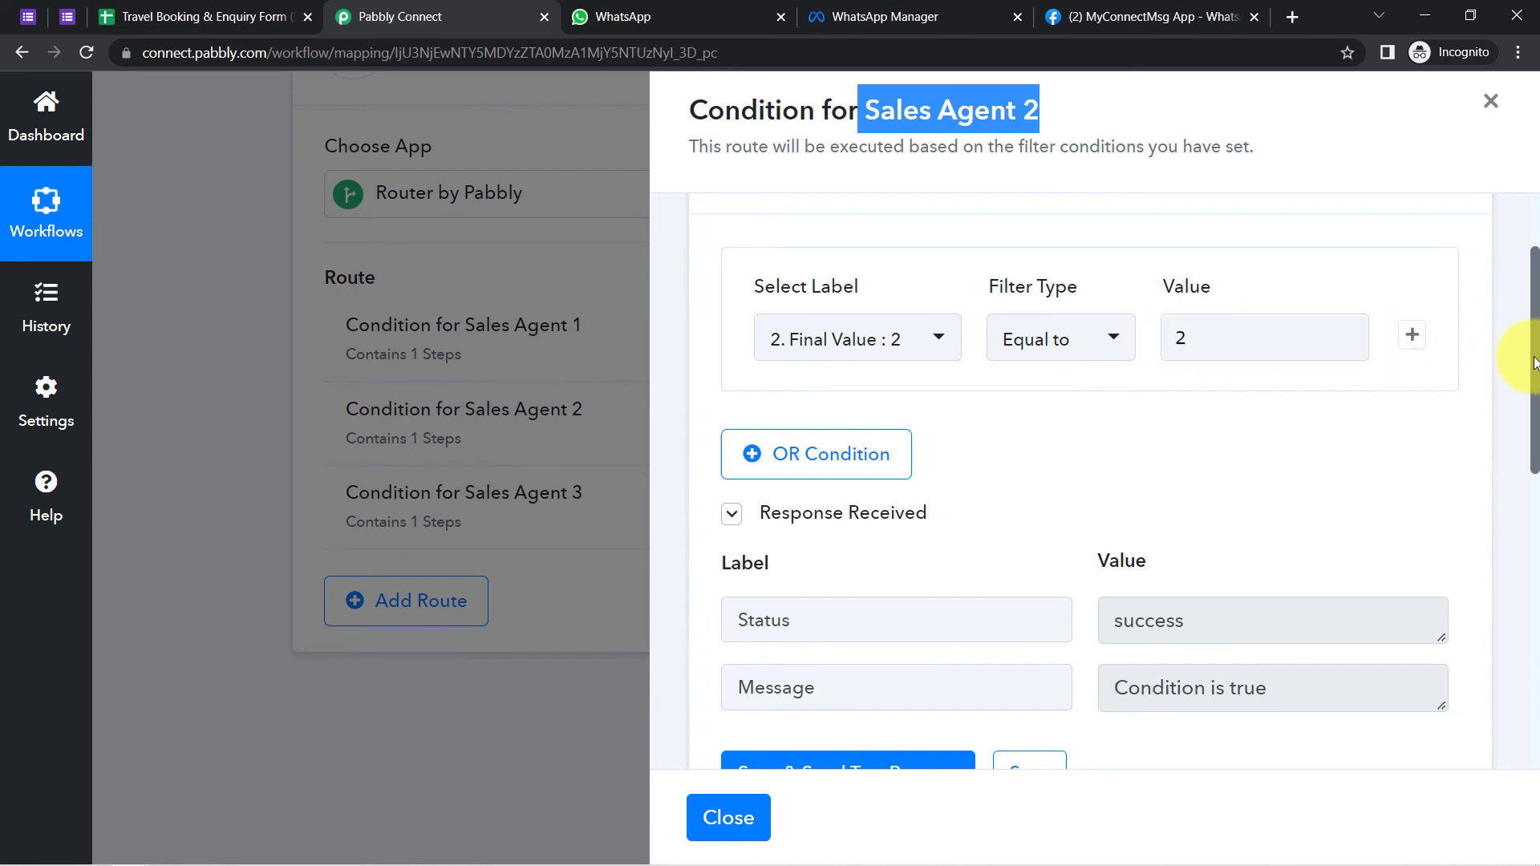
# Clear the recipient mobile number after the country code 91 in the Sales Agent 2 route's WhatsApp Cloud API step
pyautogui.moveTo(1534, 363); pyautogui.dragTo(1532, 588)
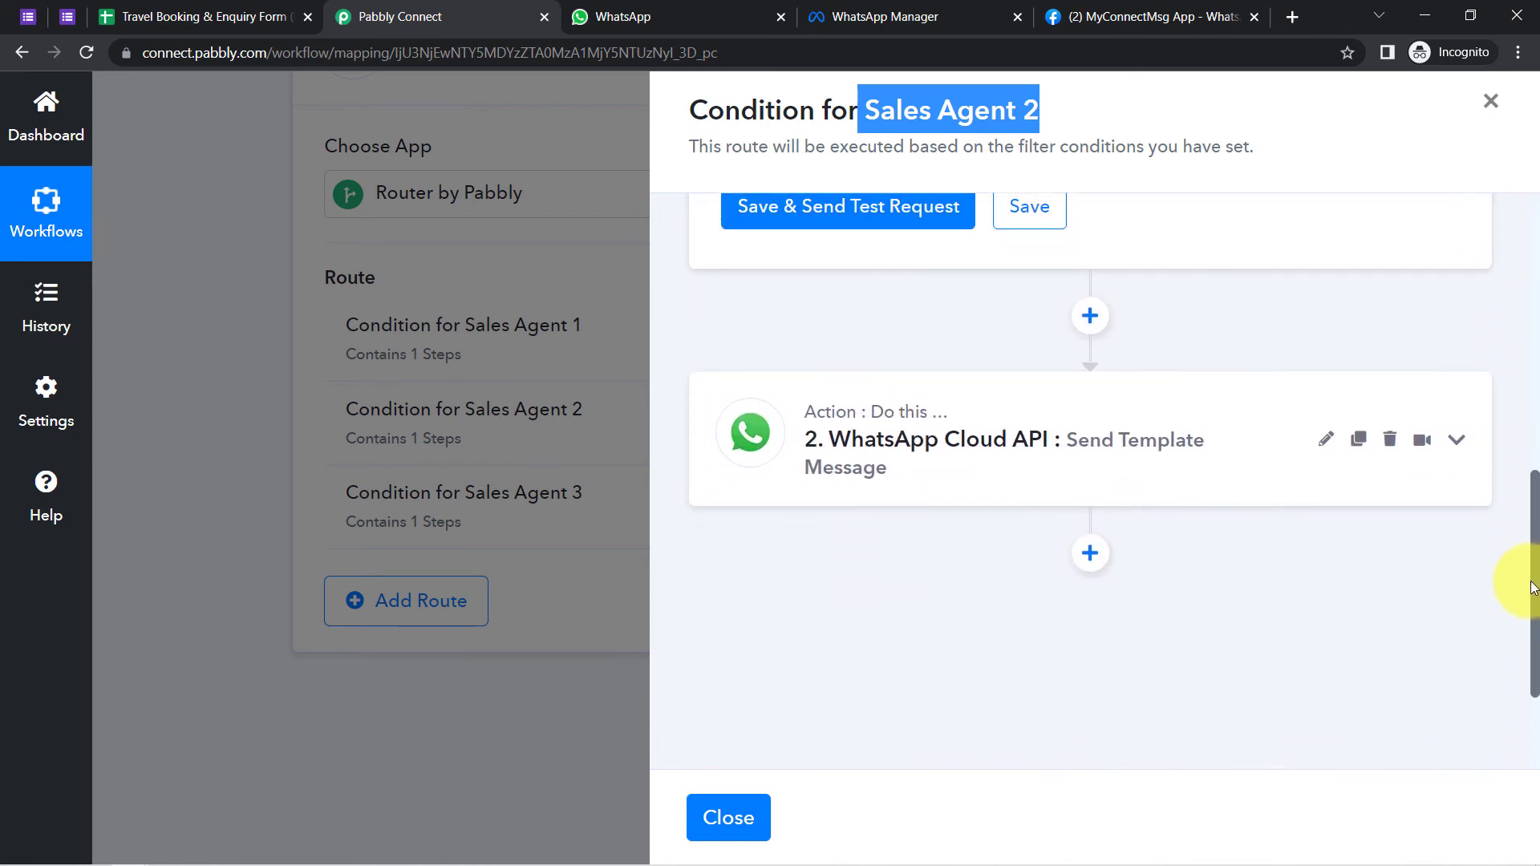
pyautogui.click(1055, 446)
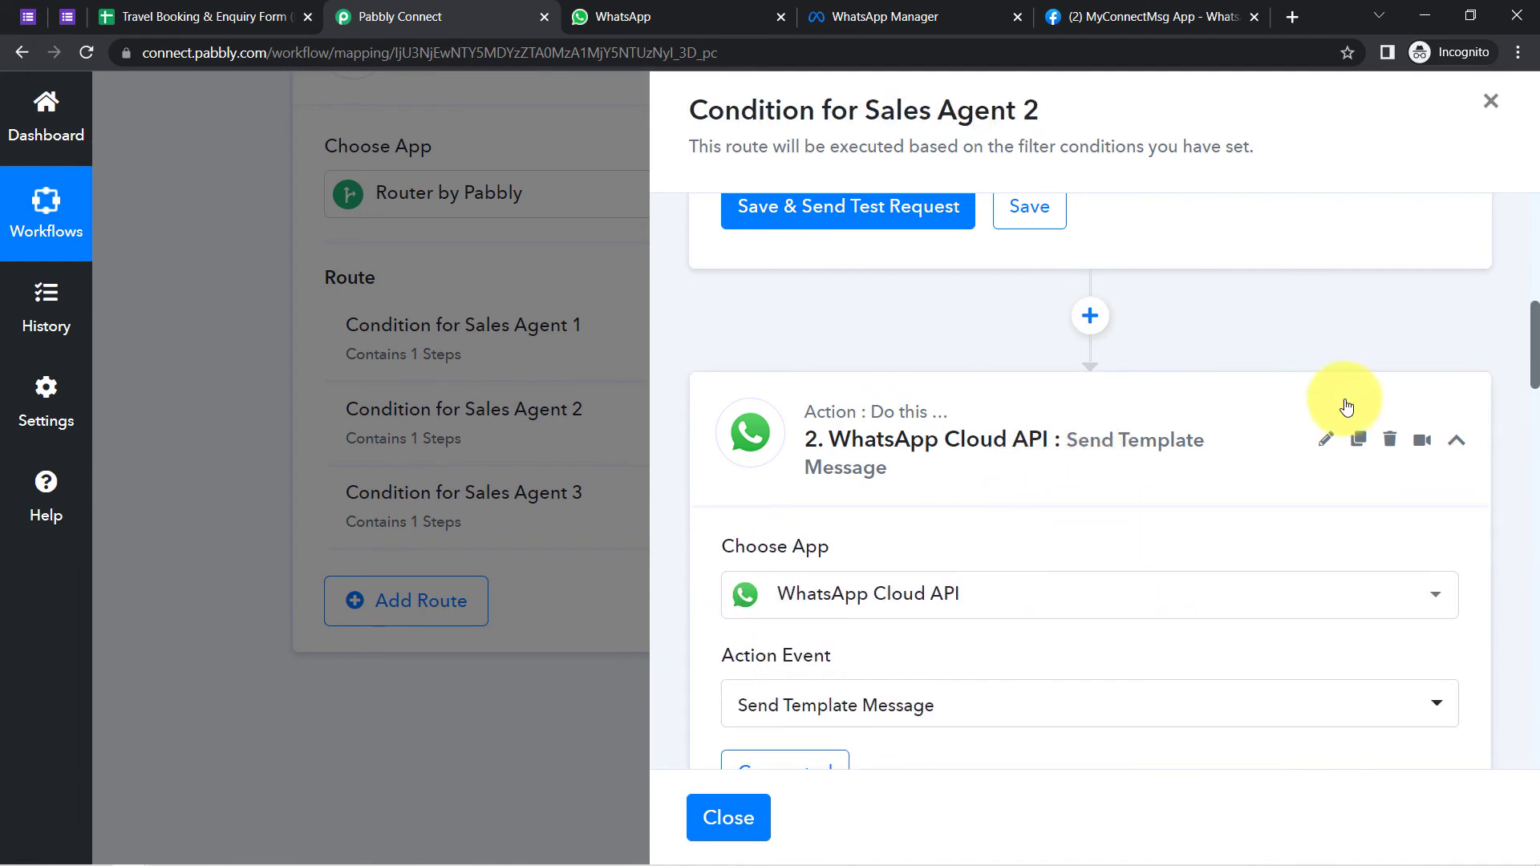
pyautogui.moveTo(1534, 351); pyautogui.dragTo(1535, 452)
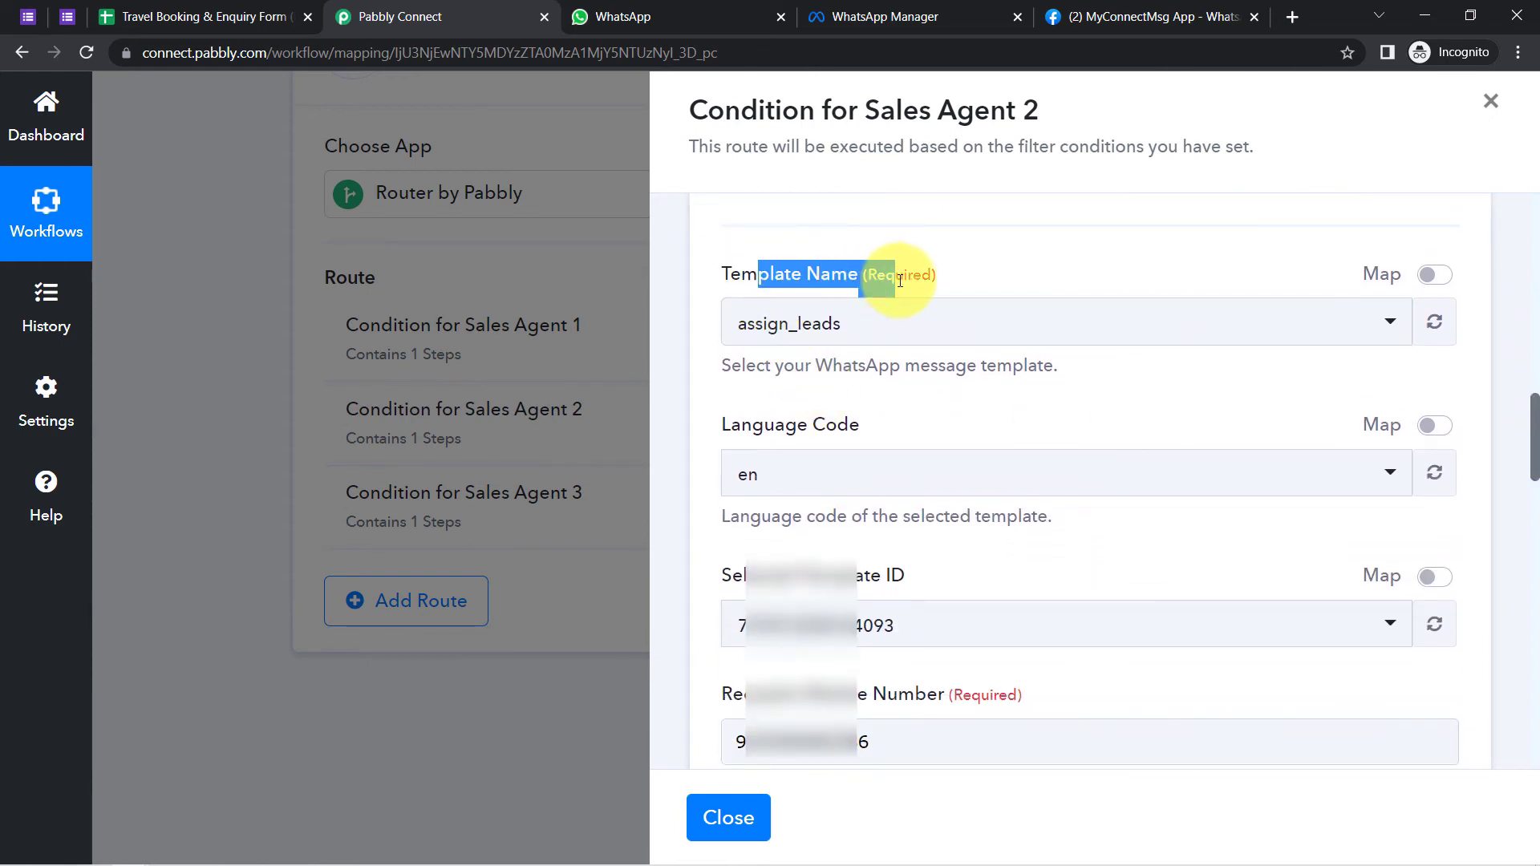
pyautogui.moveTo(1535, 414); pyautogui.dragTo(1535, 459)
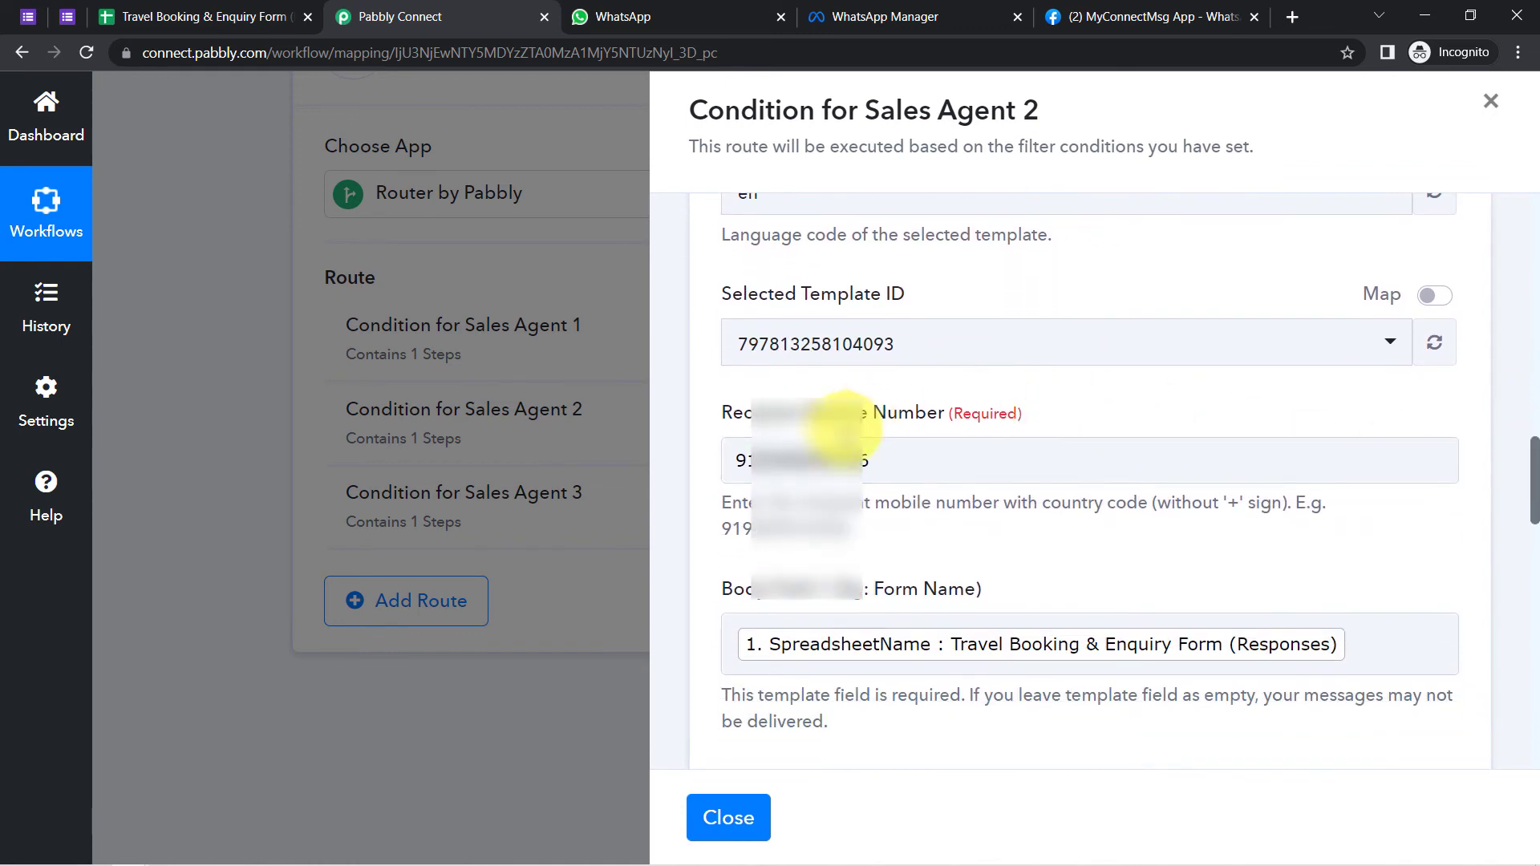
pyautogui.click(762, 461)
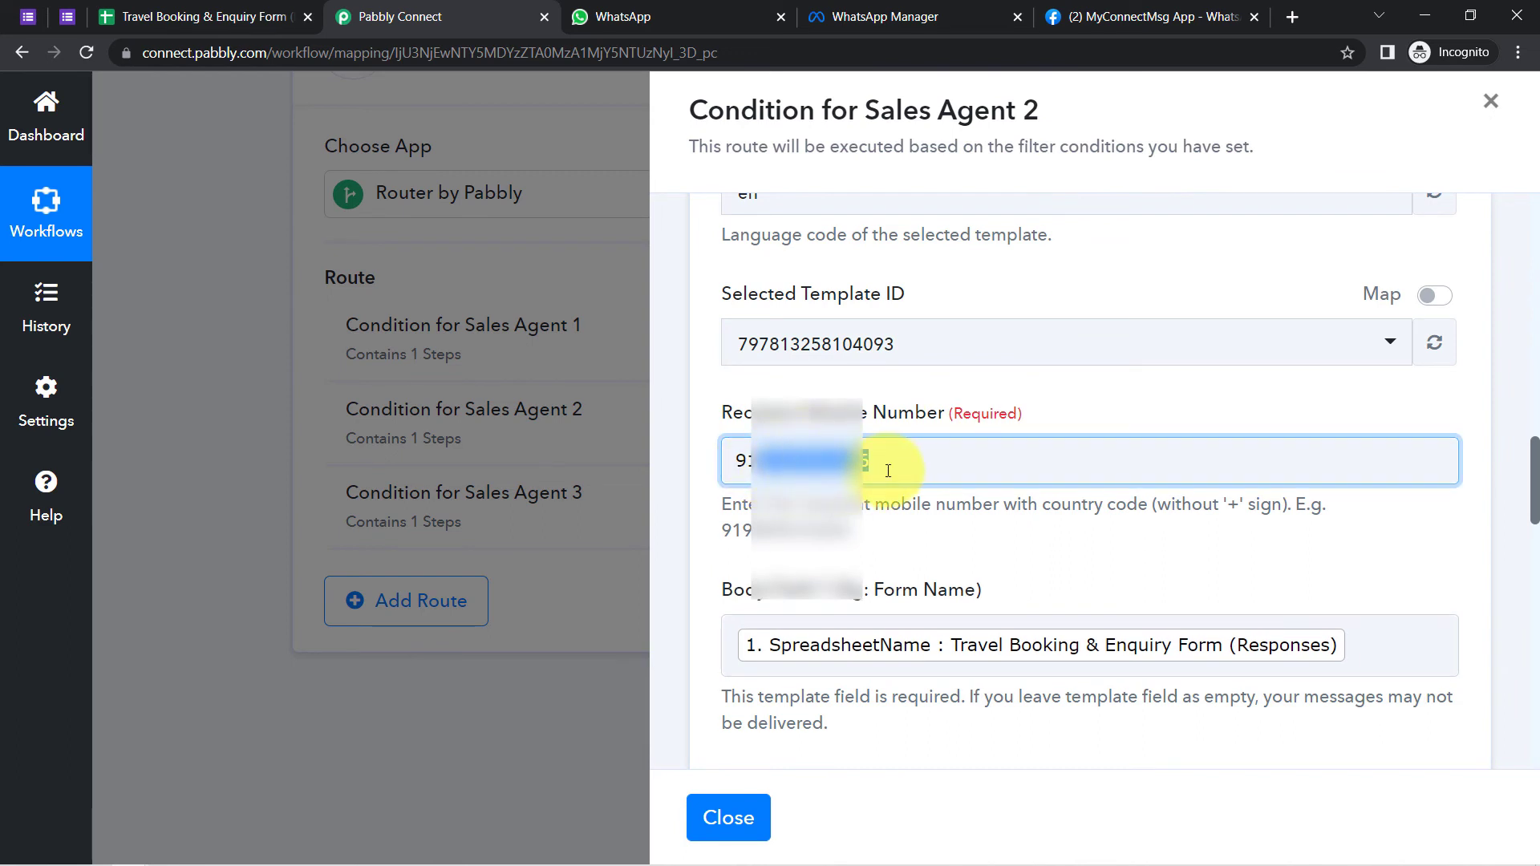
pyautogui.press('BackSpace')
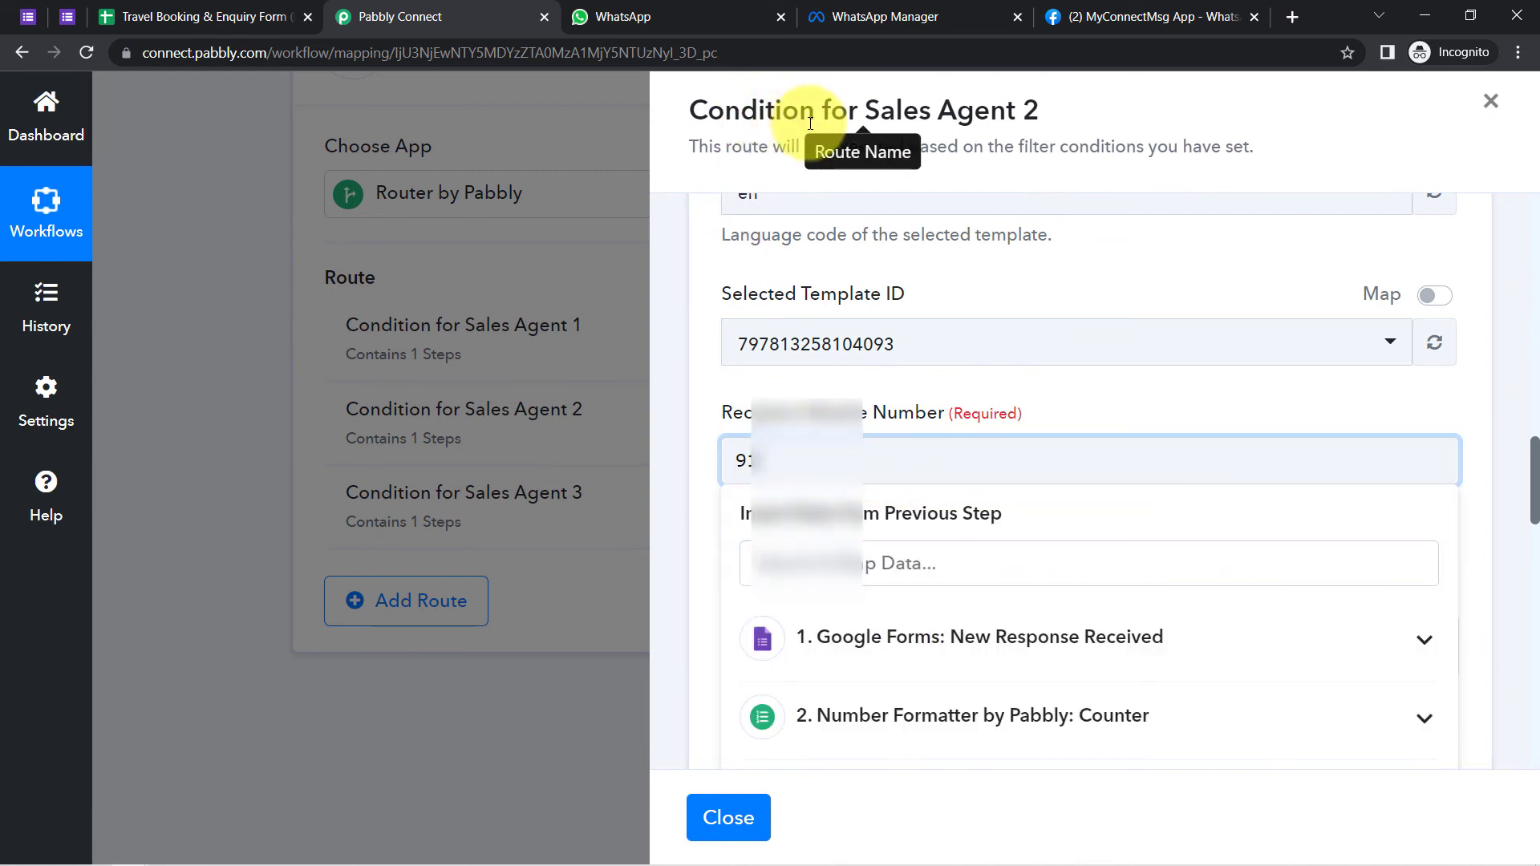
pyautogui.moveTo(875, 126); pyautogui.dragTo(1003, 128)
pyautogui.click(1003, 129)
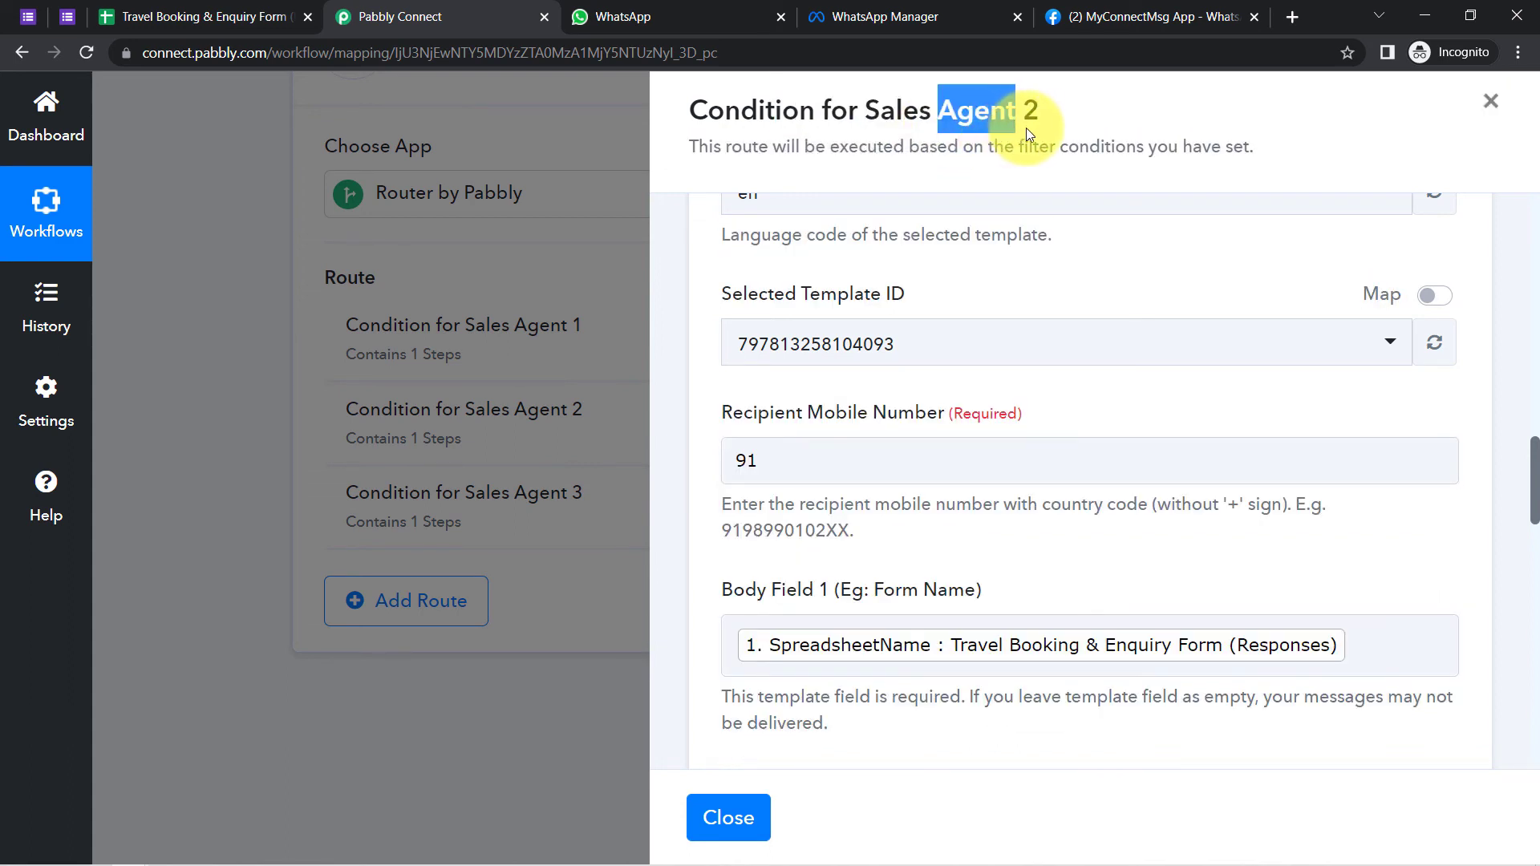
pyautogui.click(808, 460)
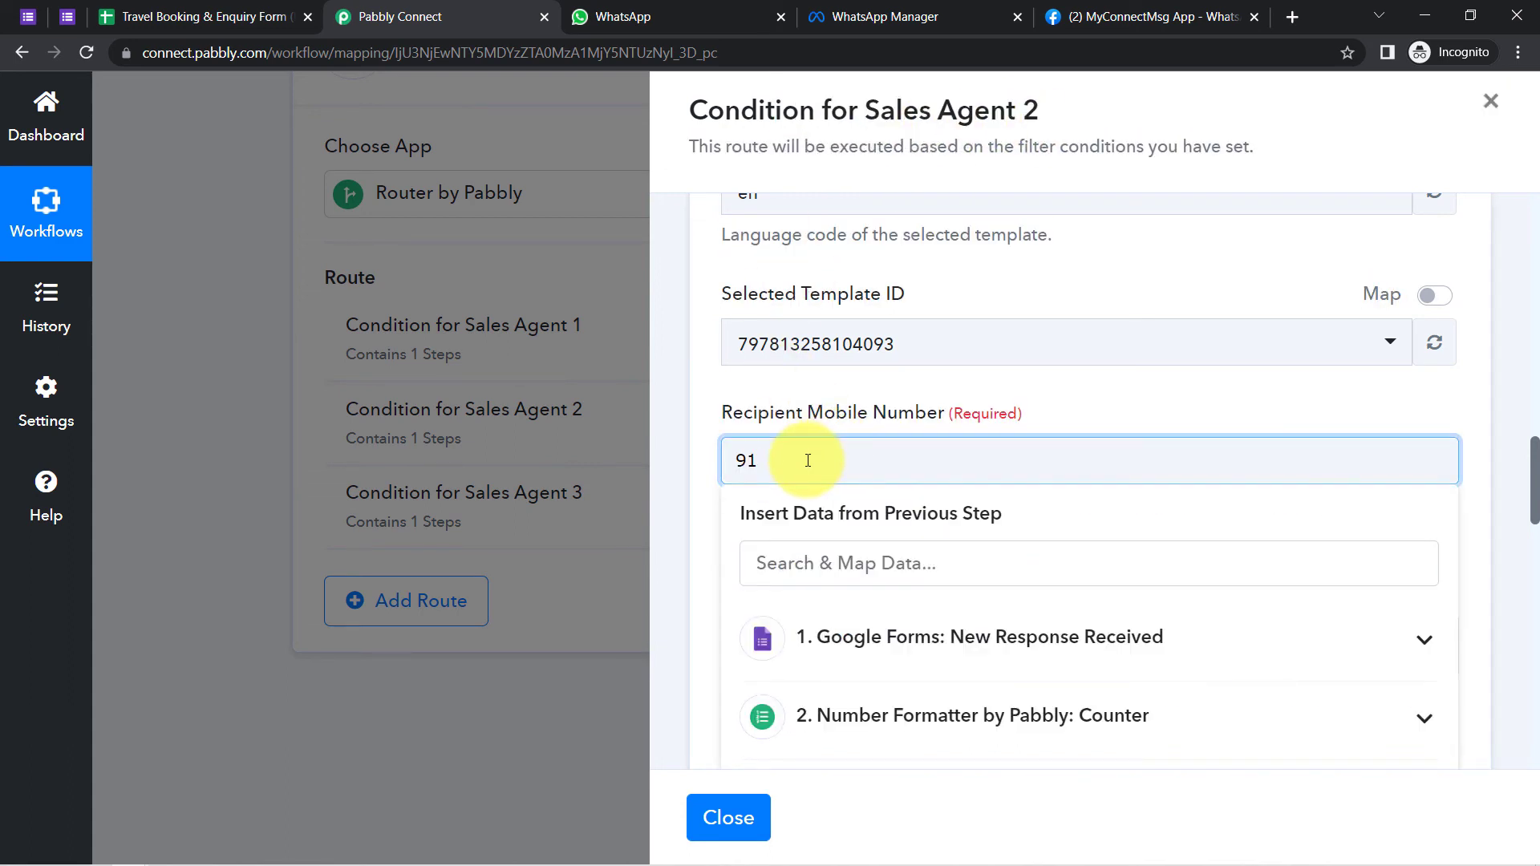
pyautogui.click(791, 408)
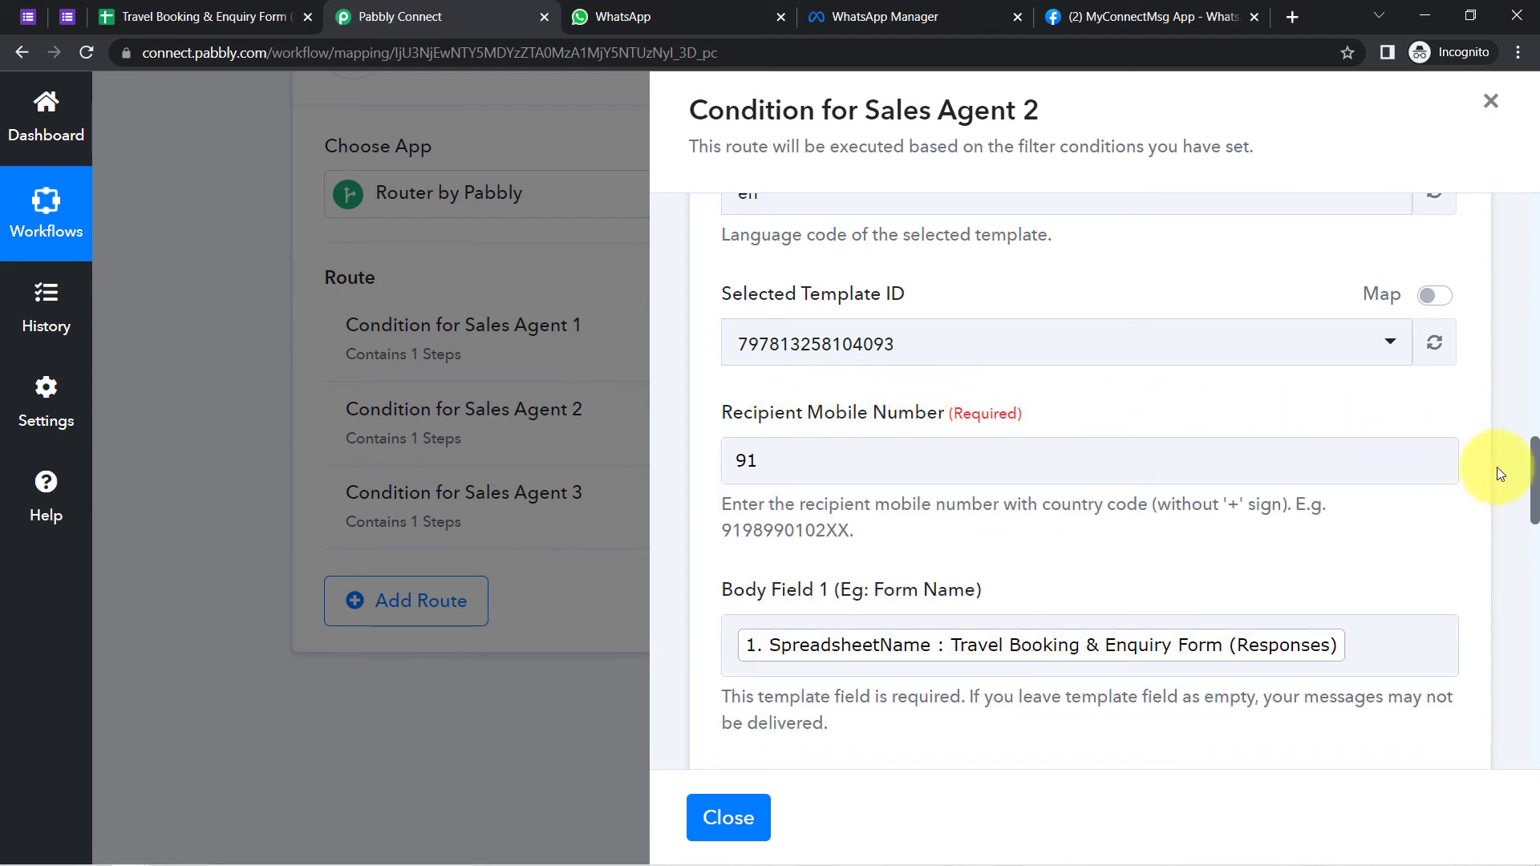
# Save the Sales Agent 2 WhatsApp template message step and send its test request
pyautogui.moveTo(1533, 475); pyautogui.dragTo(1534, 690)
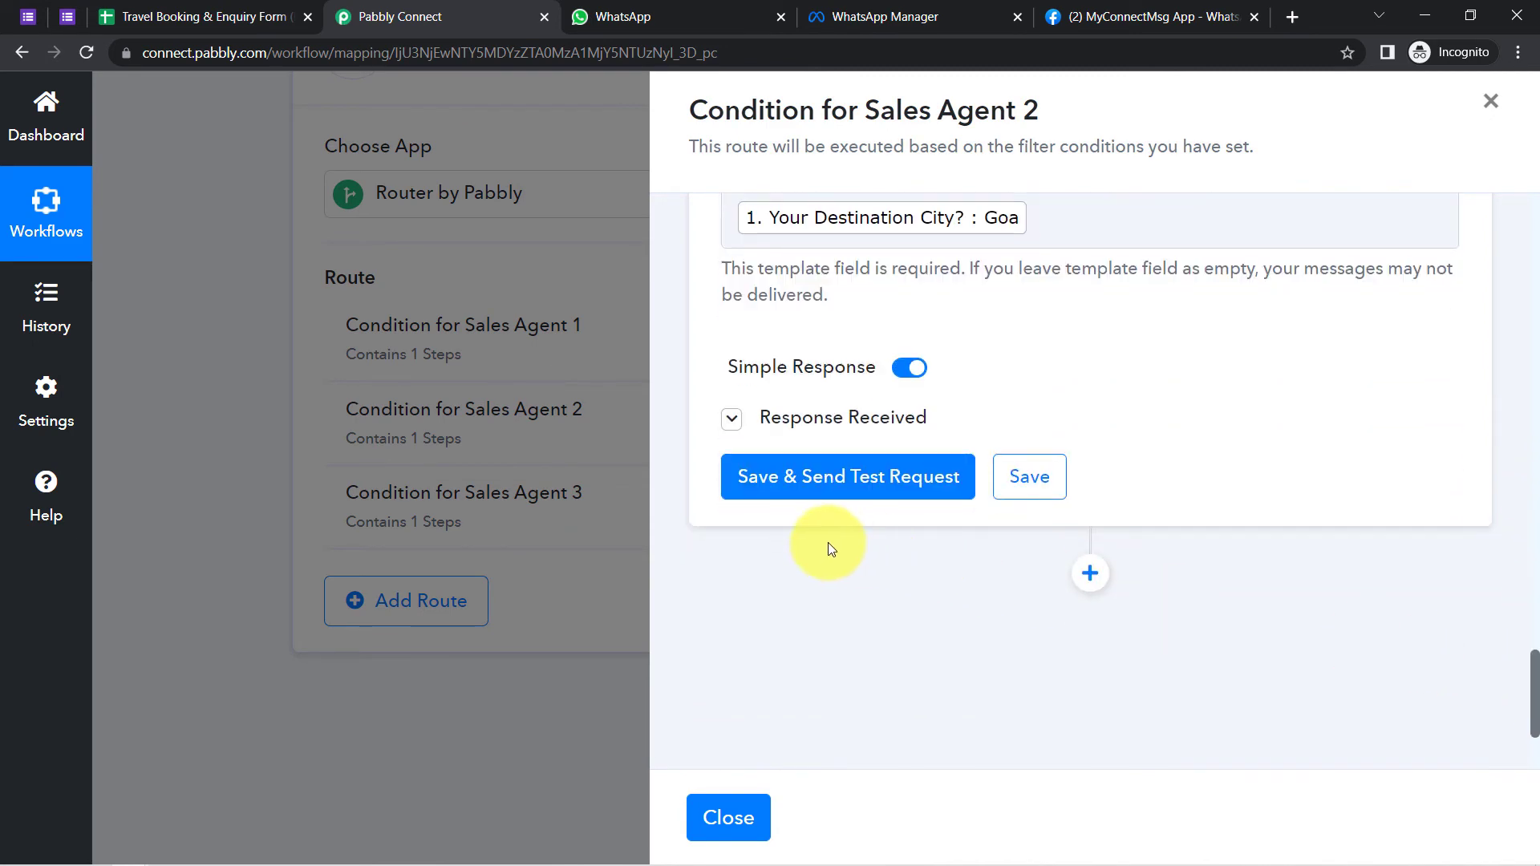
pyautogui.click(746, 475)
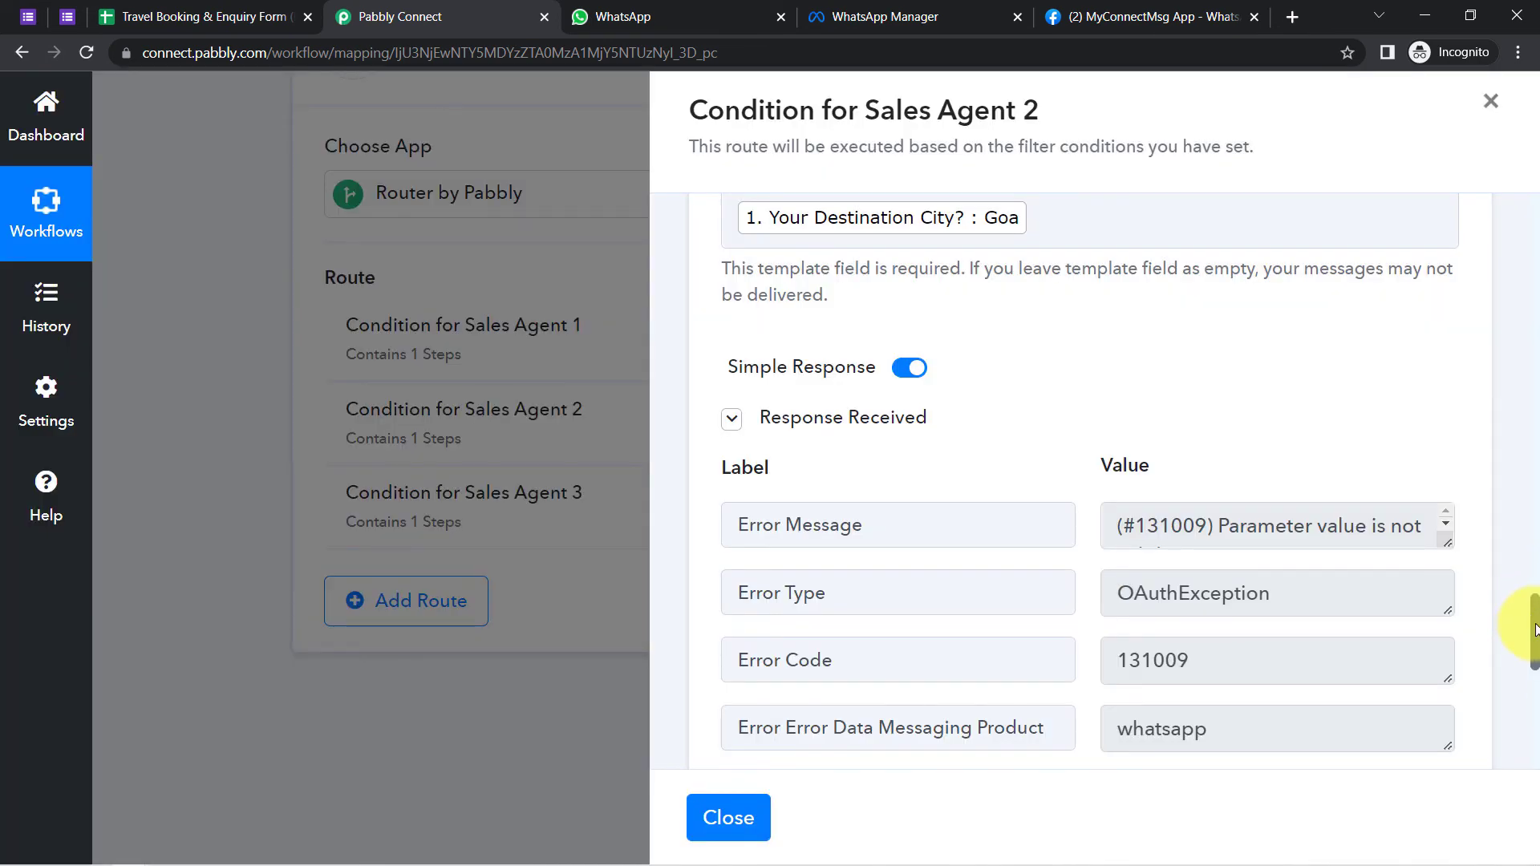
pyautogui.moveTo(1536, 630); pyautogui.dragTo(1523, 683)
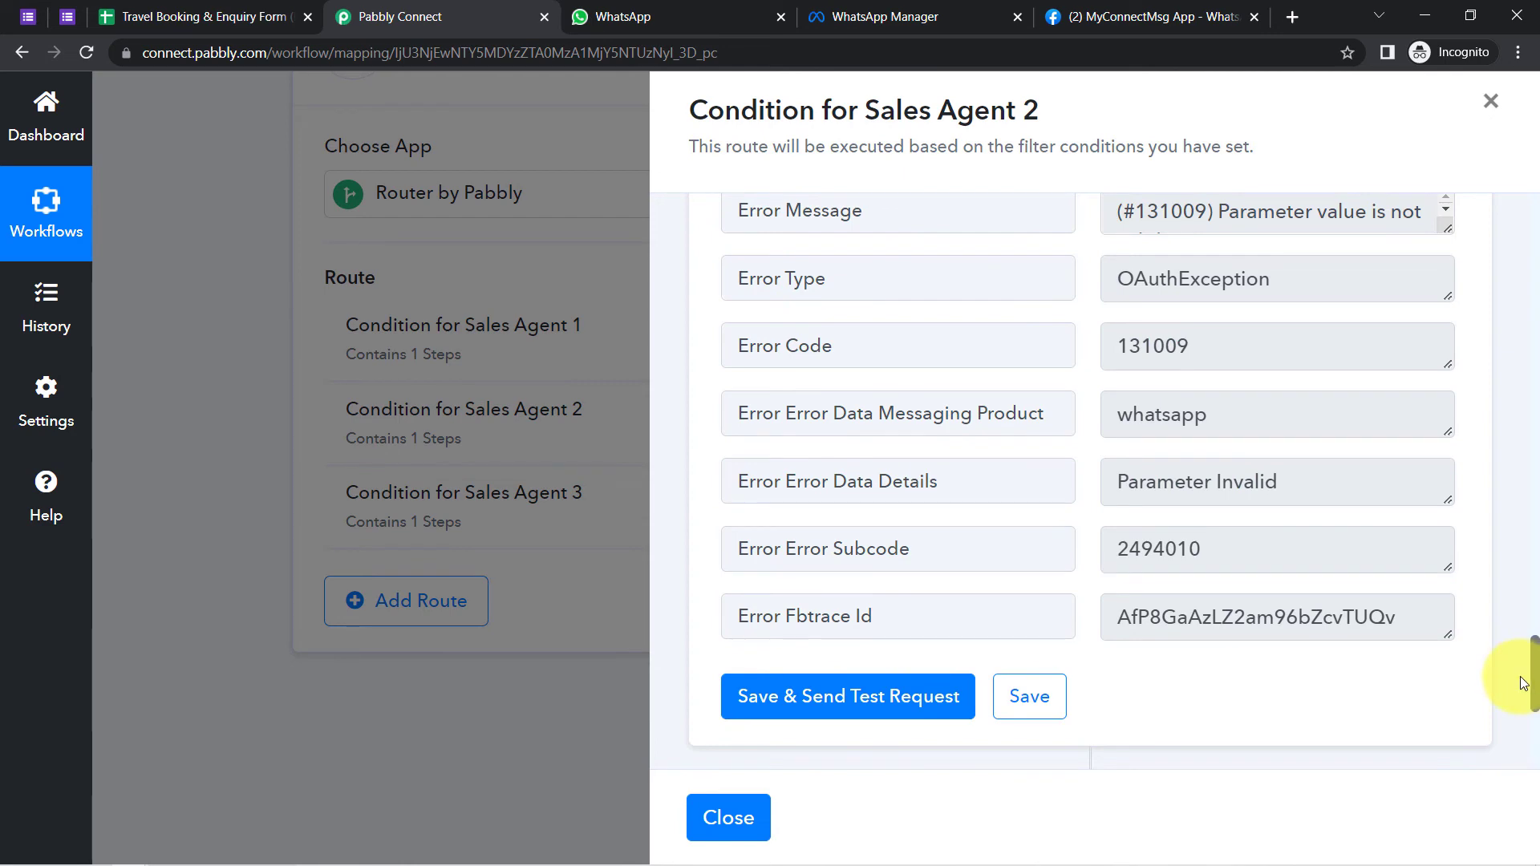
pyautogui.click(852, 700)
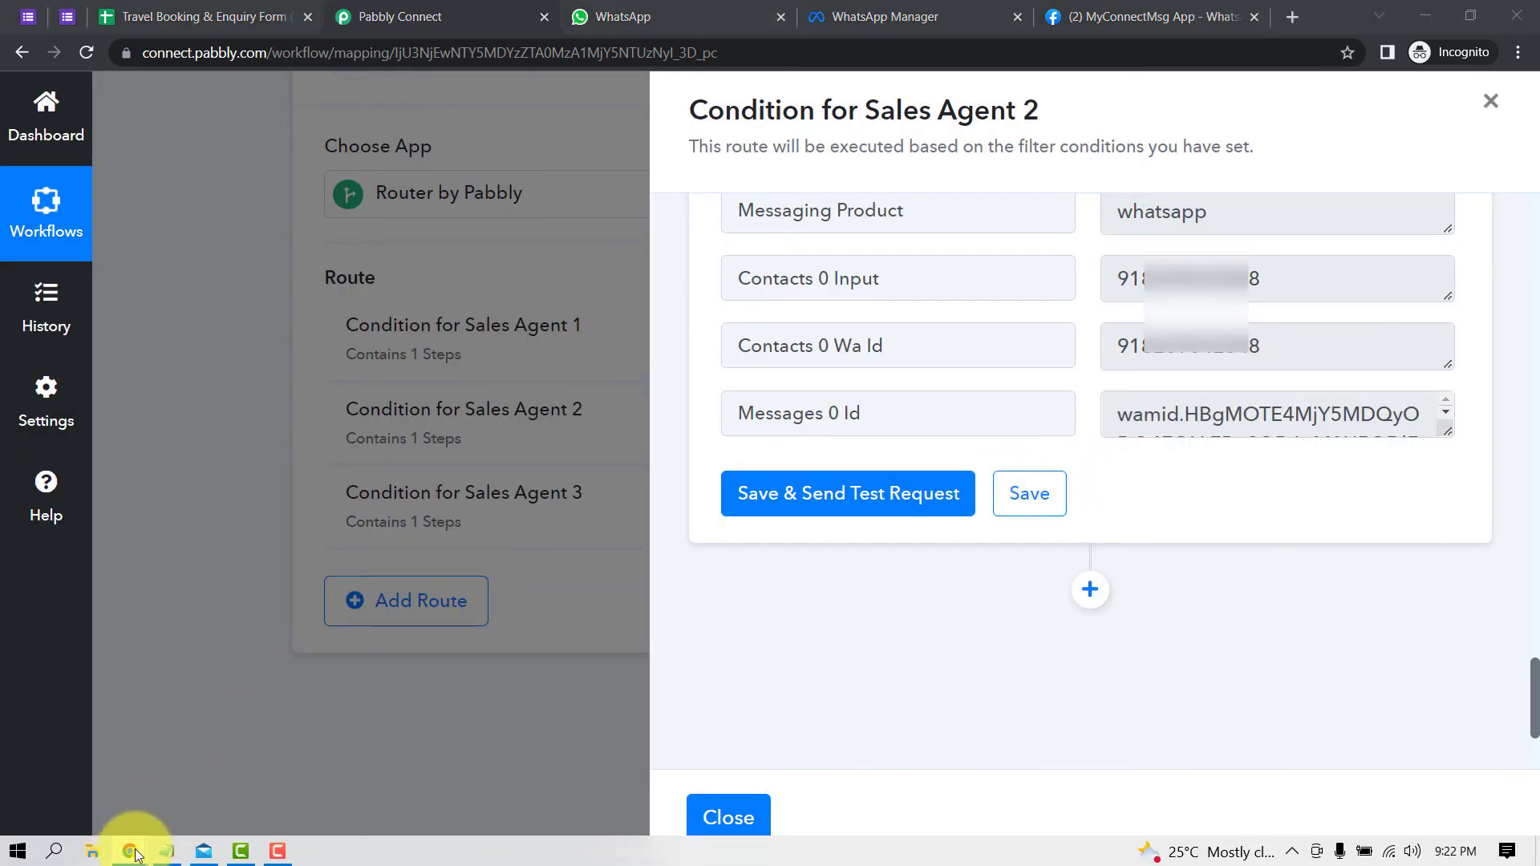
# Check the new lead message in the Pabbly Team chat in WhatsApp, return to Pabbly Connect and close the Sales Agent 2 route
pyautogui.moveTo(129, 849)
pyautogui.click(517, 768)
pyautogui.moveTo(680, 281); pyautogui.dragTo(802, 688)
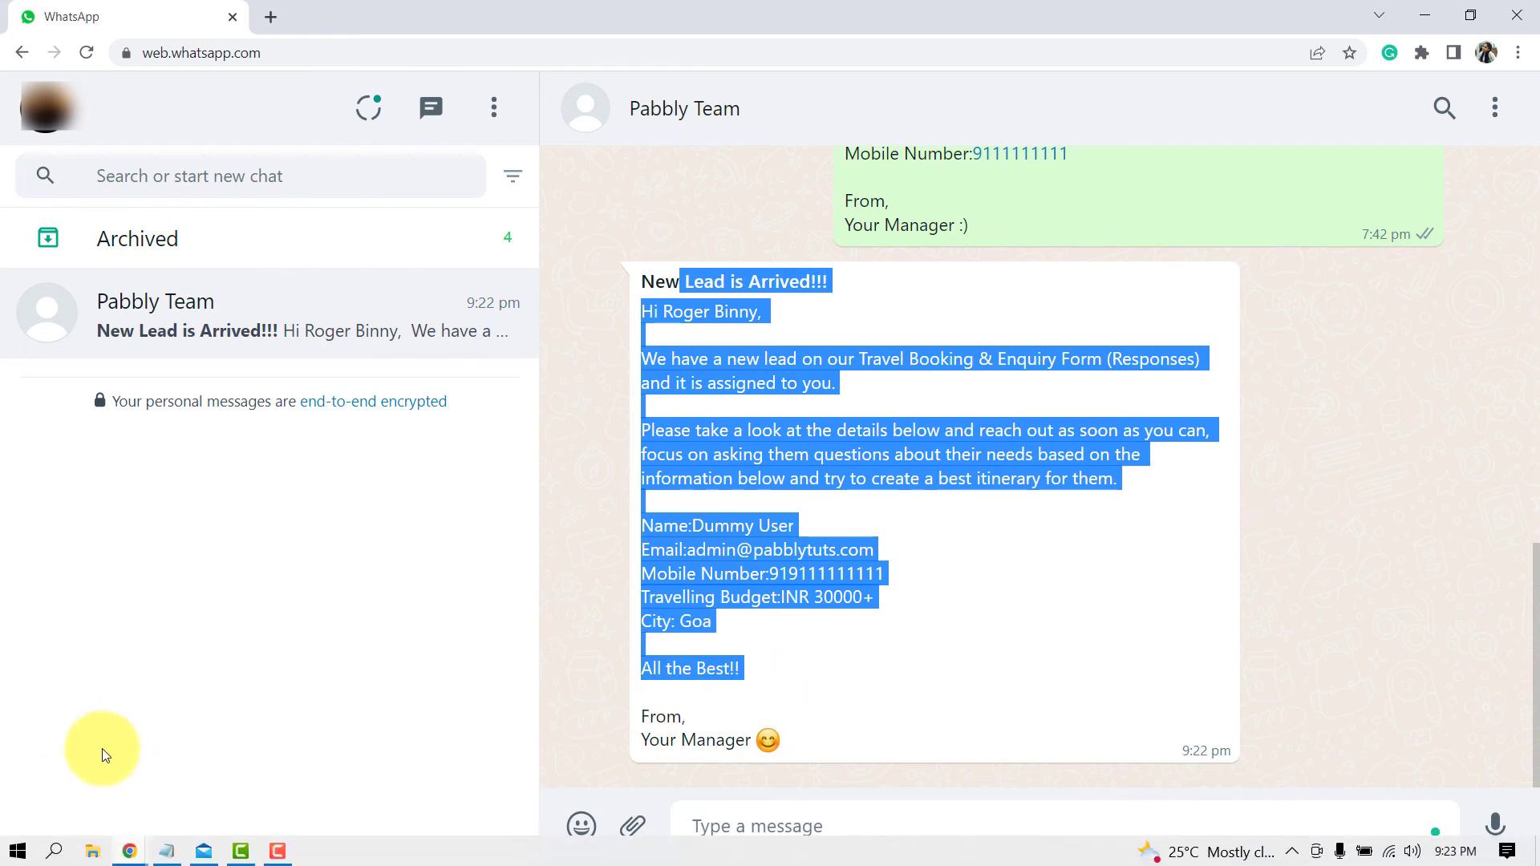
pyautogui.click(130, 855)
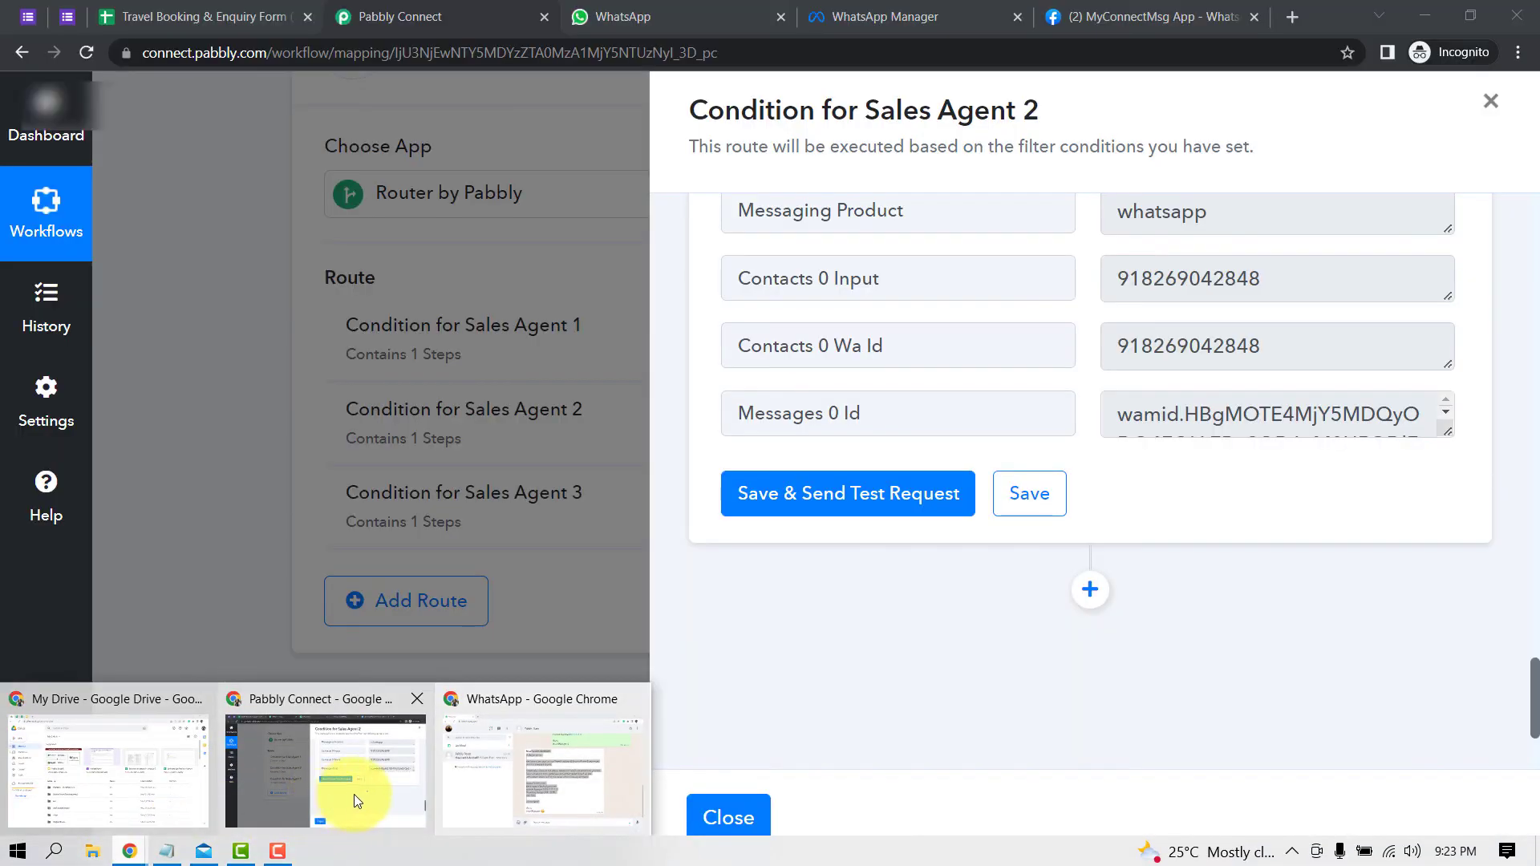
pyautogui.click(353, 795)
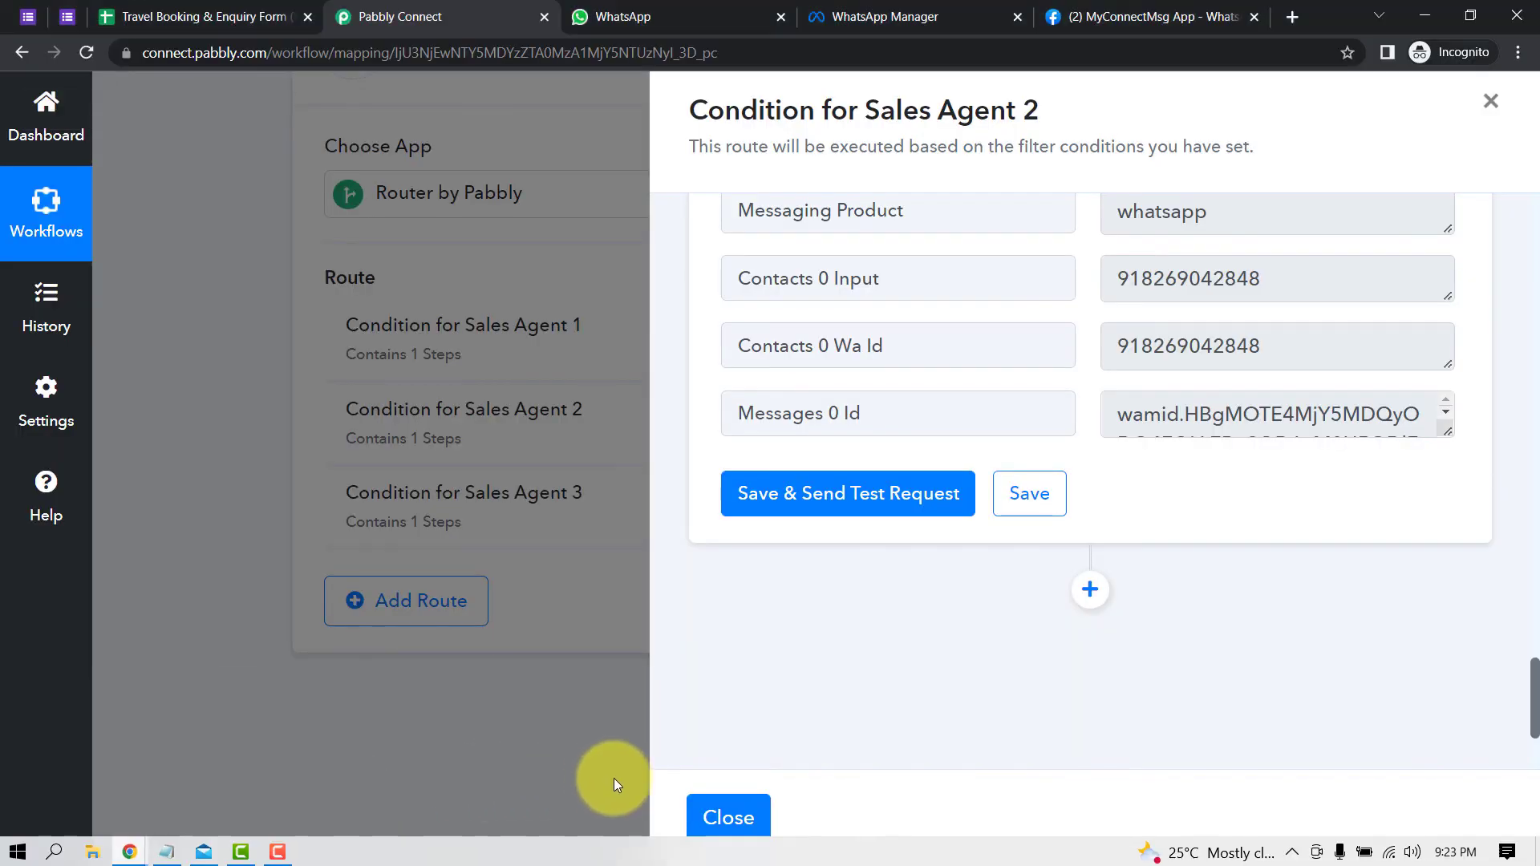
pyautogui.click(726, 818)
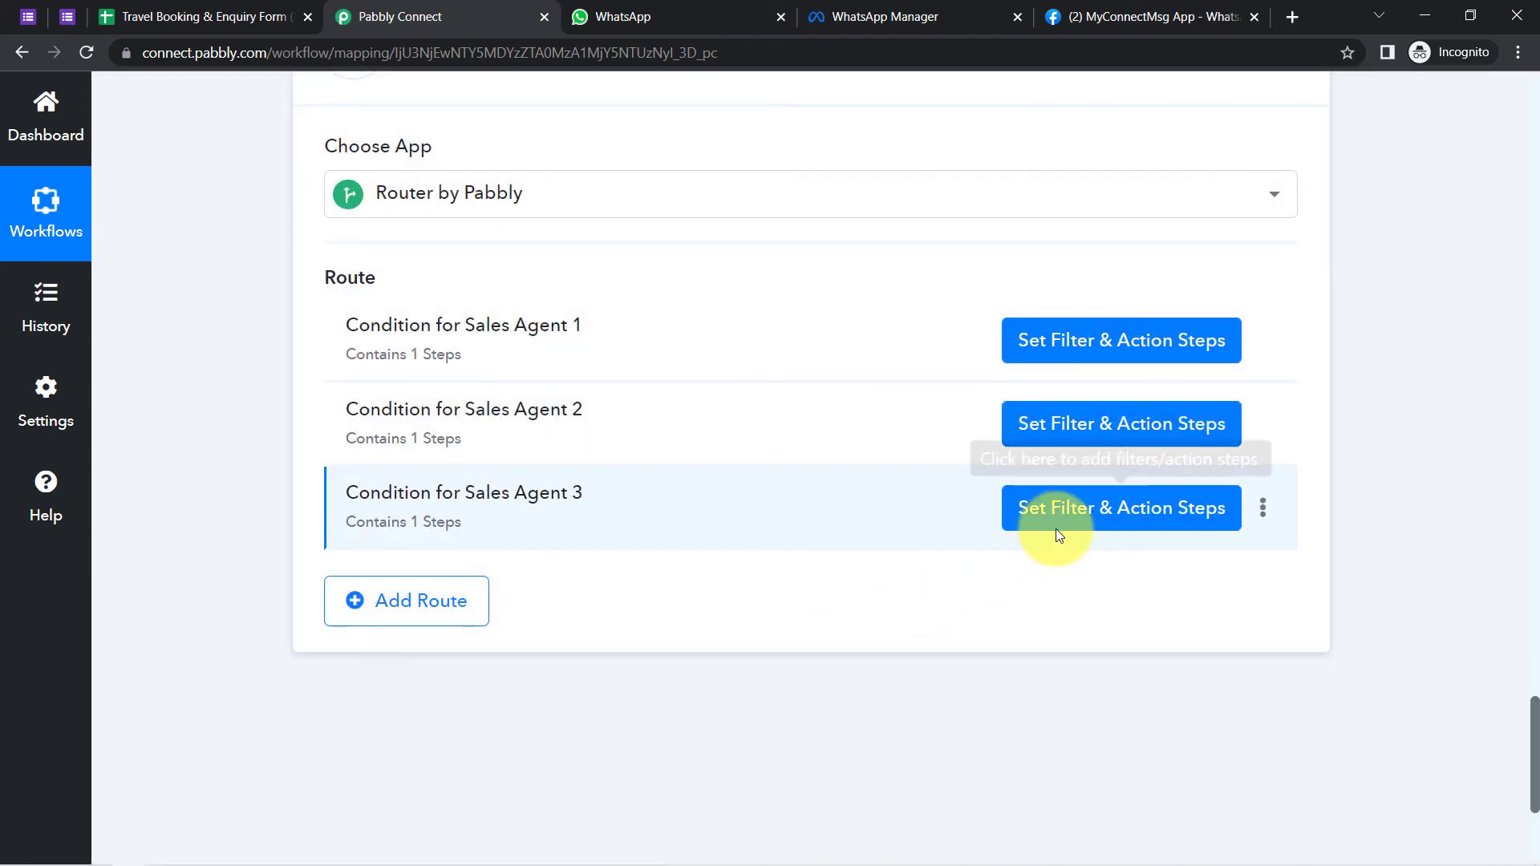
# Set the filter value to 3 in the Condition for Sales Agent 3 route and save it with a test request
pyautogui.click(1071, 516)
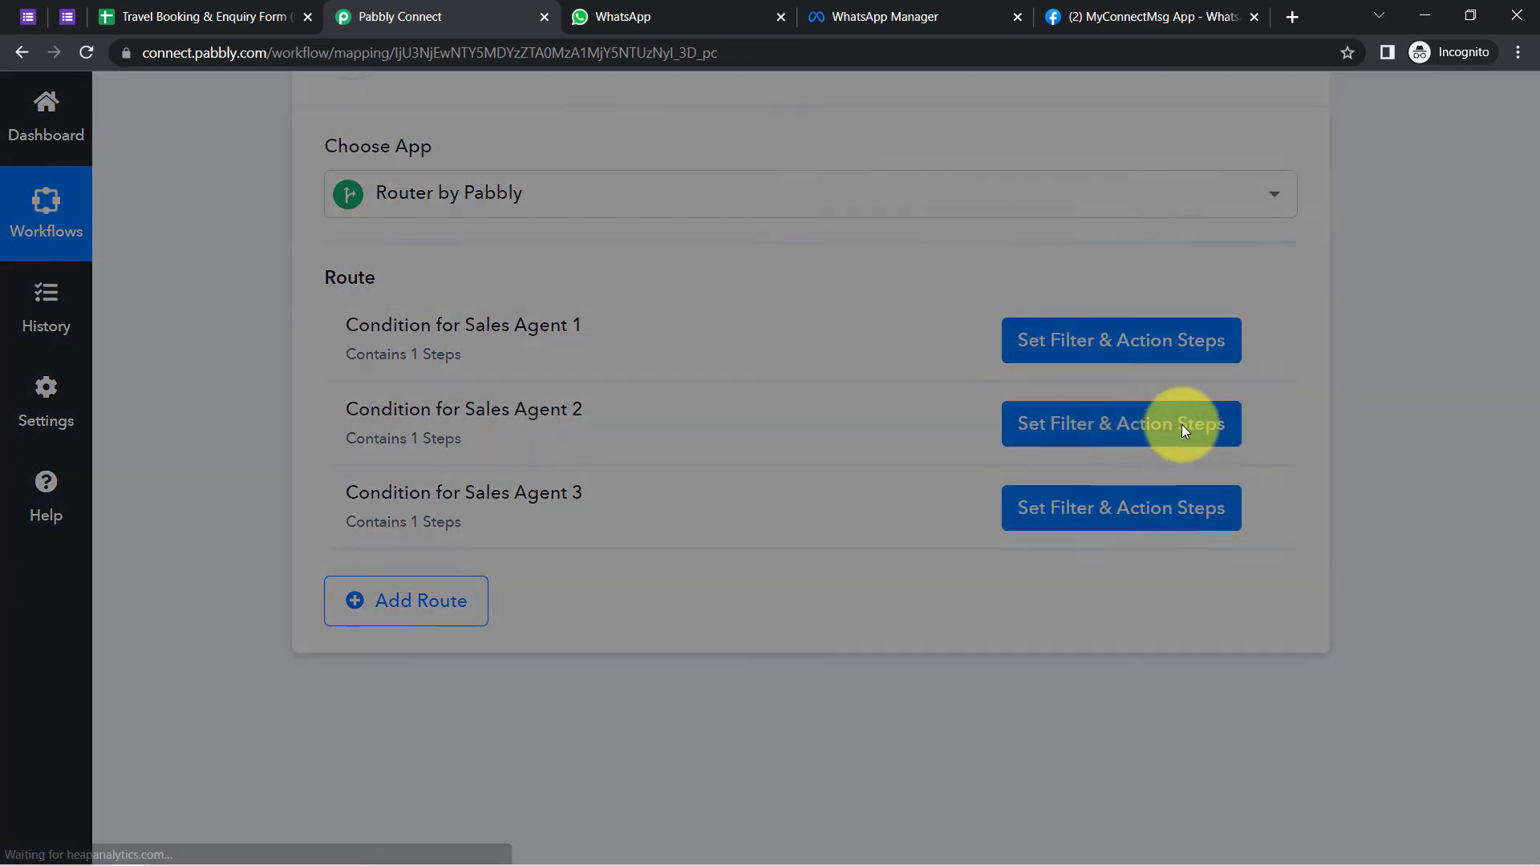
pyautogui.scroll(5, 1535, 441)
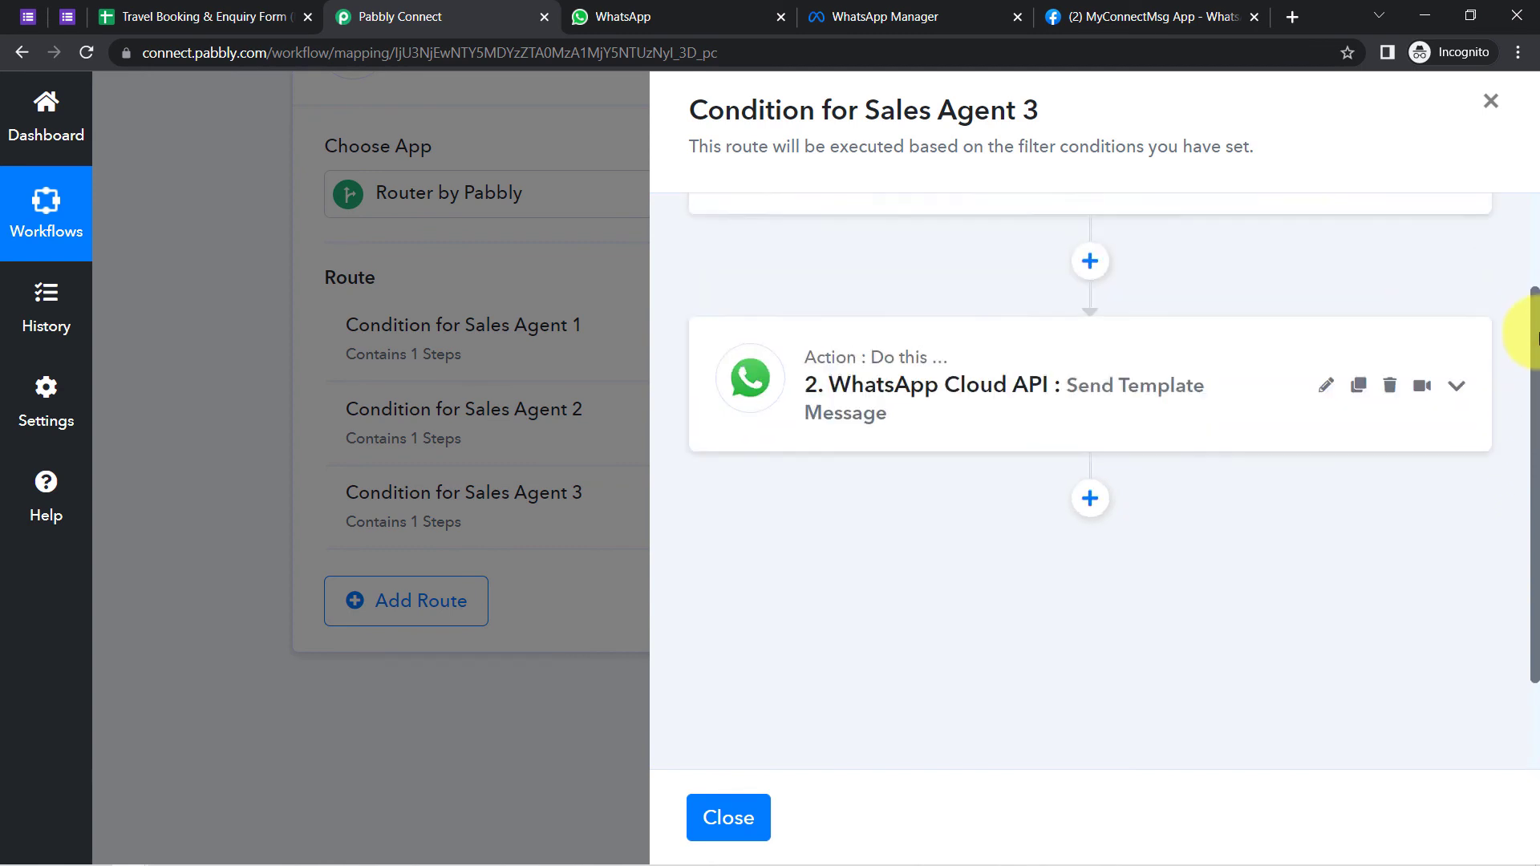
pyautogui.click(1017, 311)
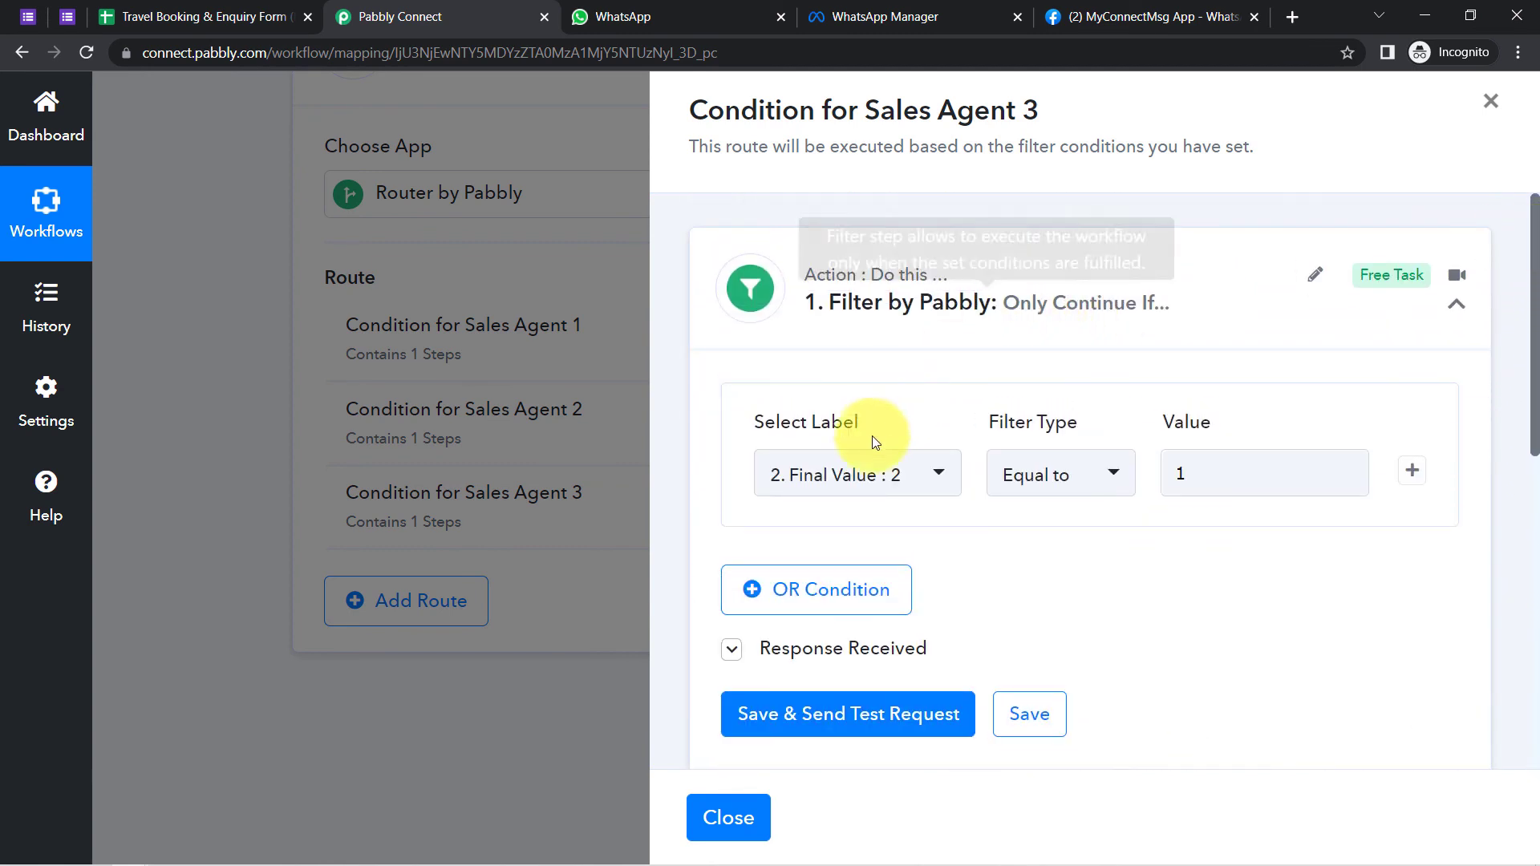
pyautogui.click(1186, 479)
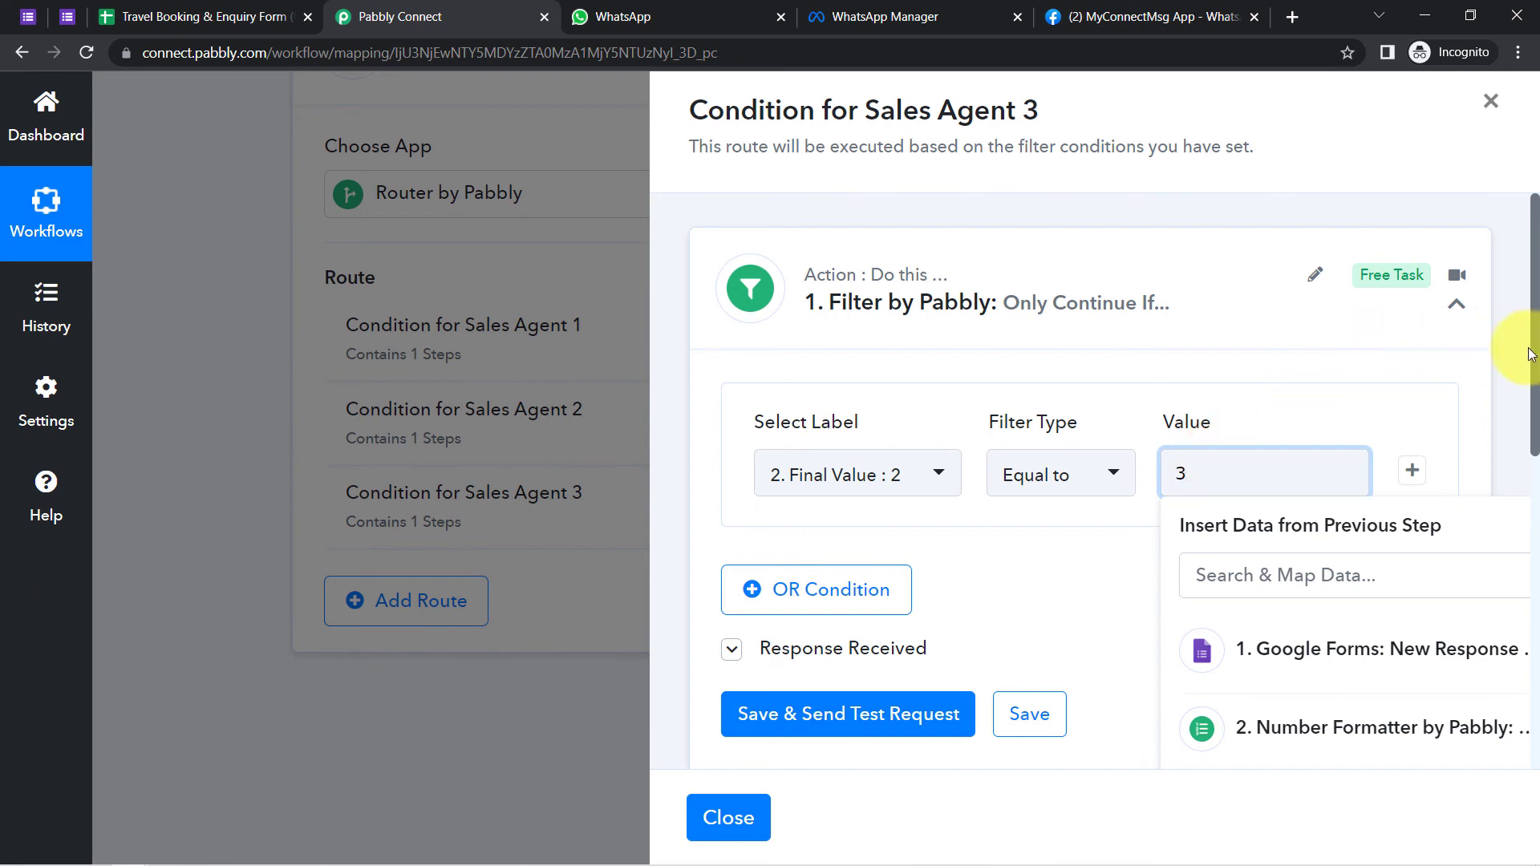
pyautogui.moveTo(1534, 359); pyautogui.dragTo(1525, 425)
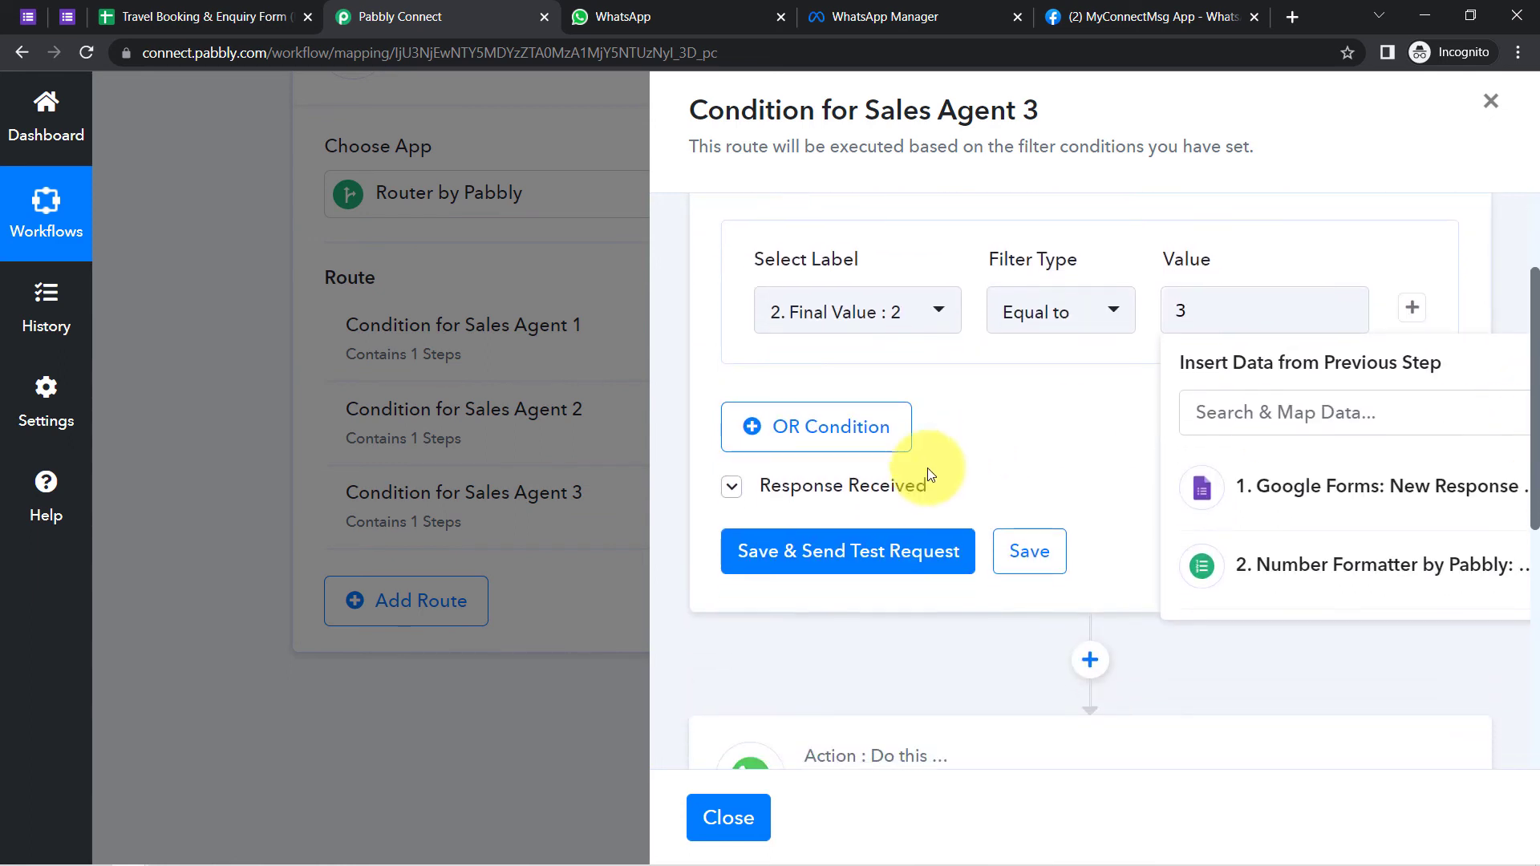
pyautogui.click(851, 553)
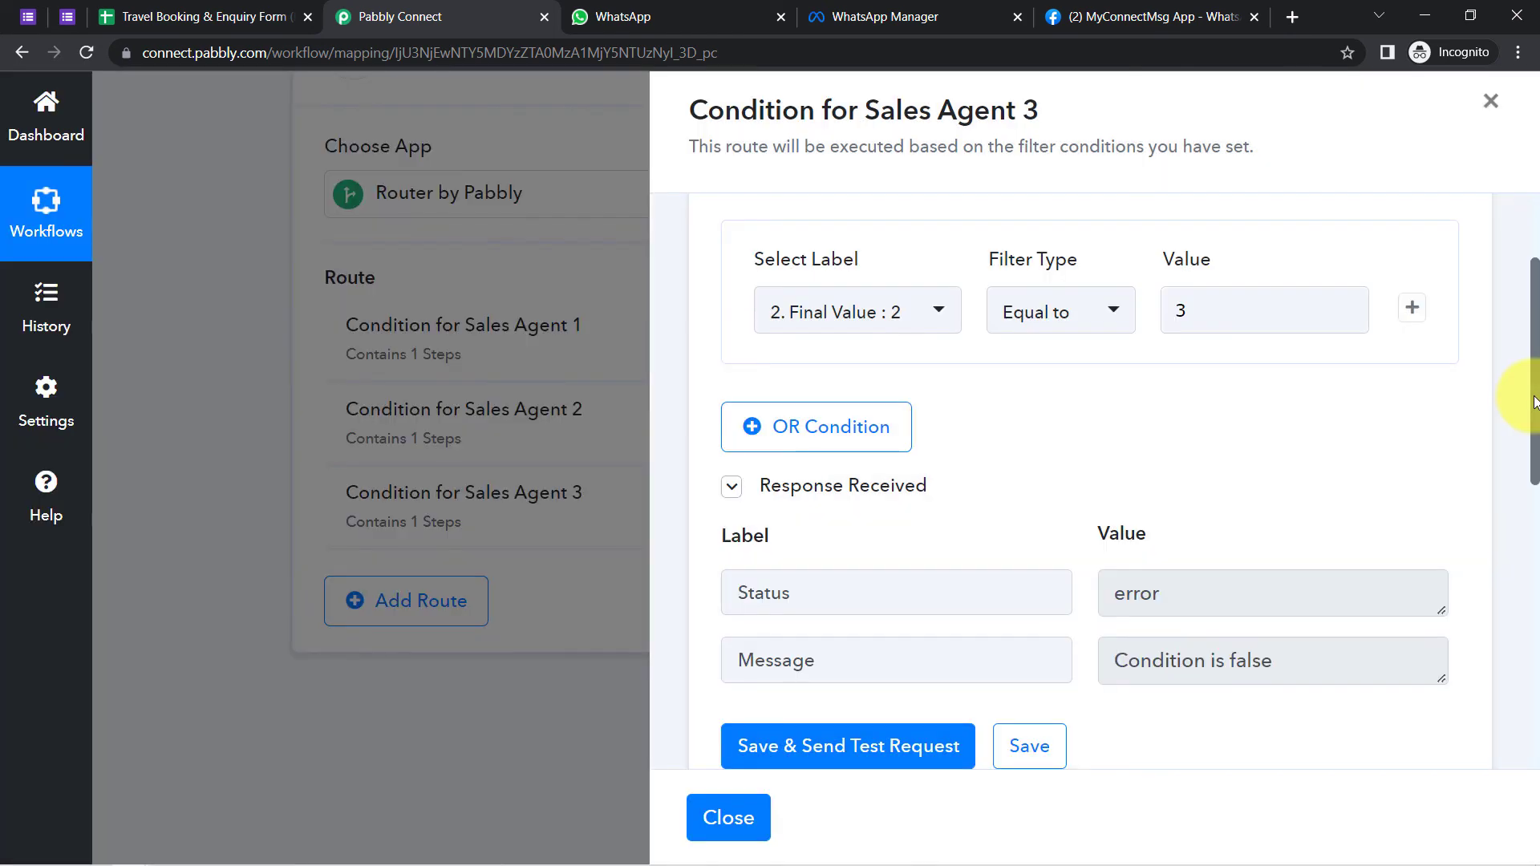
# Open the WhatsApp Cloud API step in the Sales Agent 3 route and examine its recipient mobile number and mapped body fields
pyautogui.moveTo(1533, 408); pyautogui.dragTo(1534, 670)
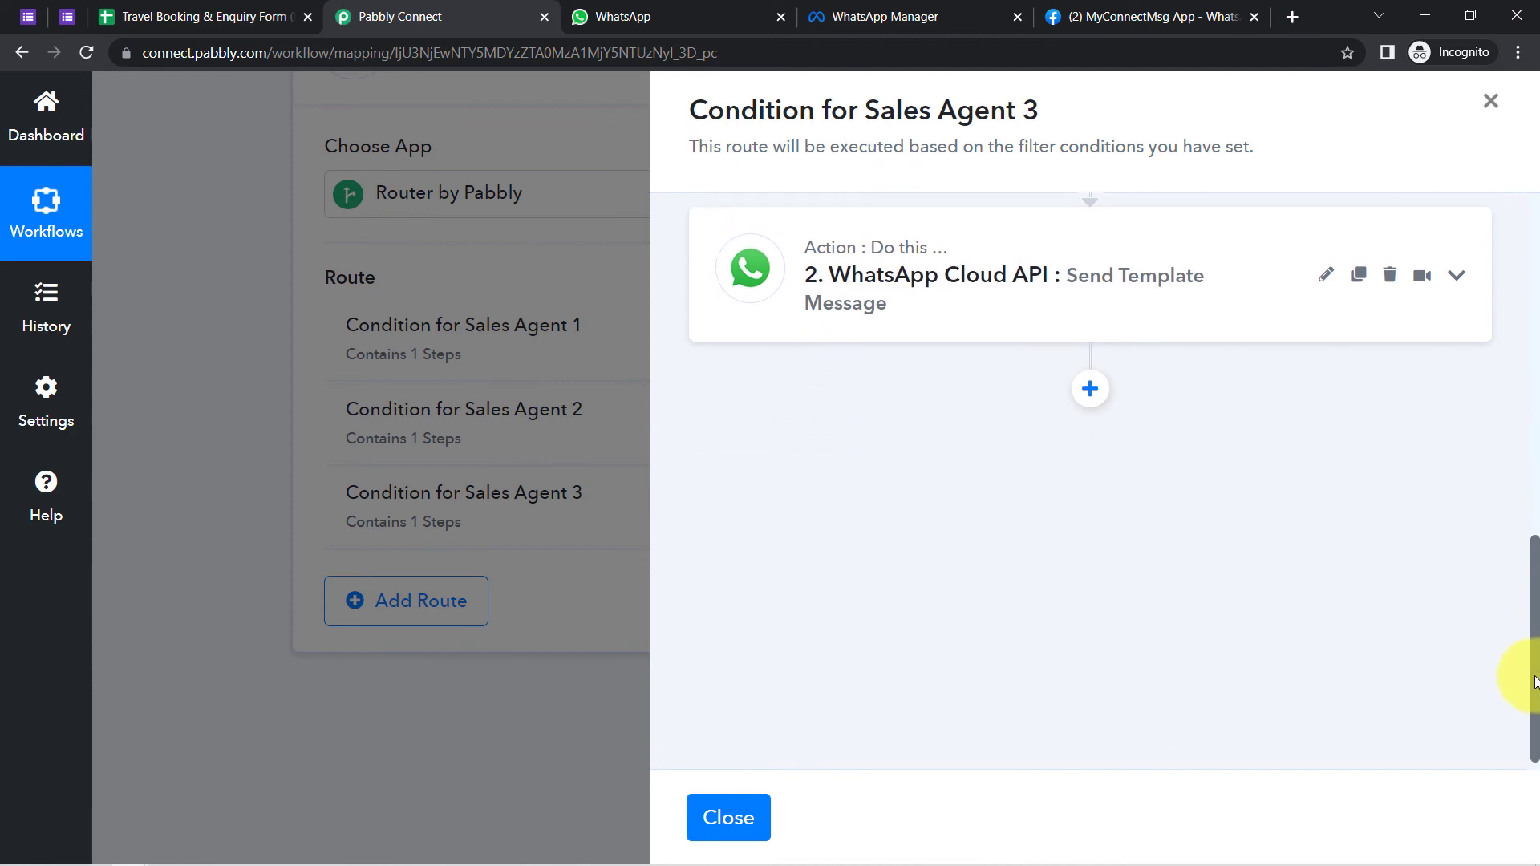
pyautogui.click(938, 304)
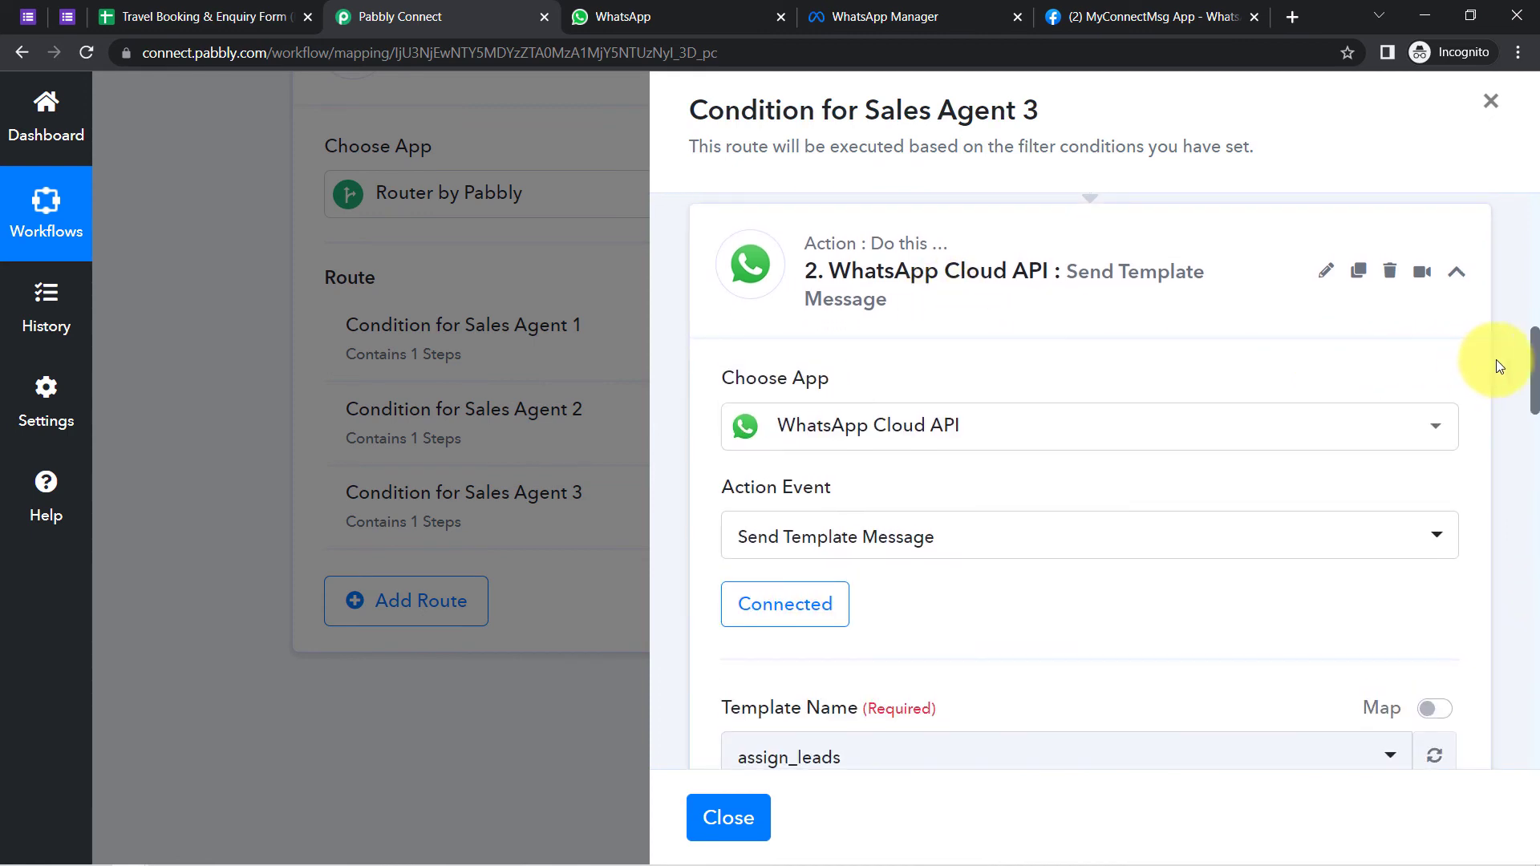
pyautogui.moveTo(1533, 381); pyautogui.dragTo(1534, 504)
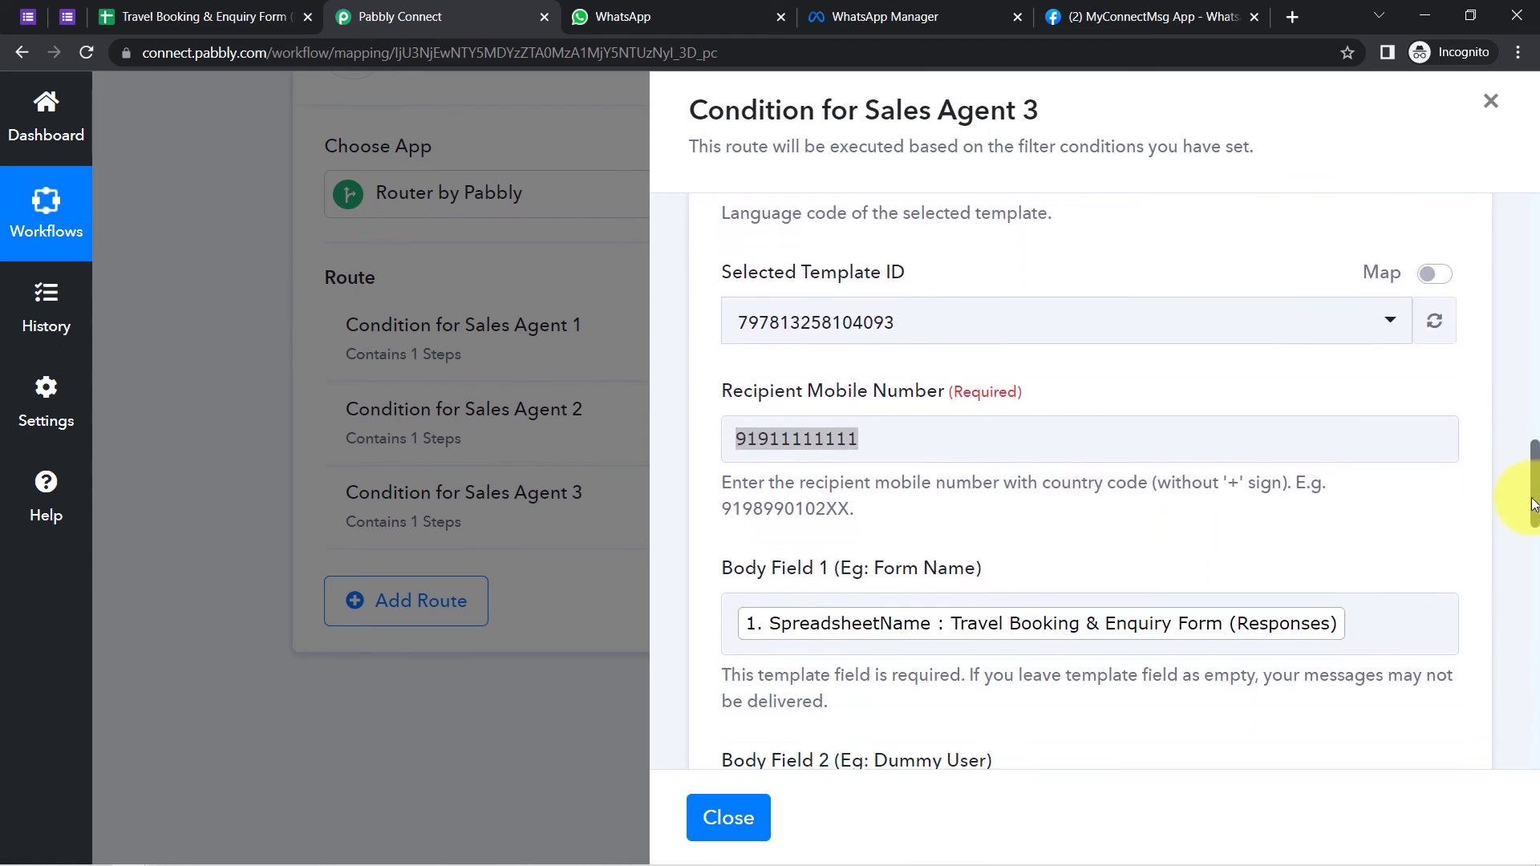
pyautogui.click(789, 438)
pyautogui.click(807, 141)
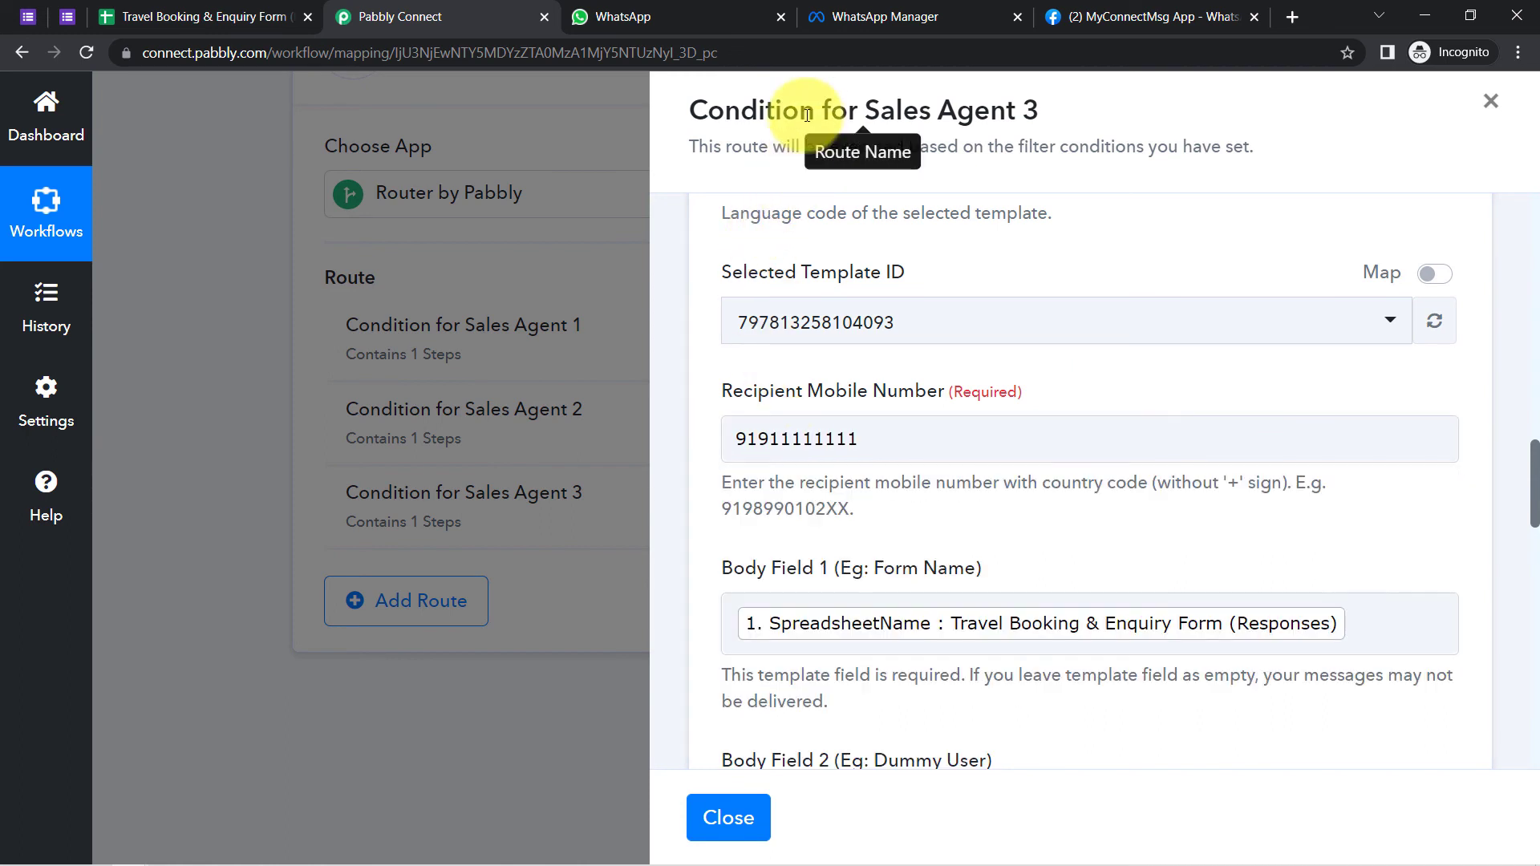
pyautogui.doubleClick(880, 109)
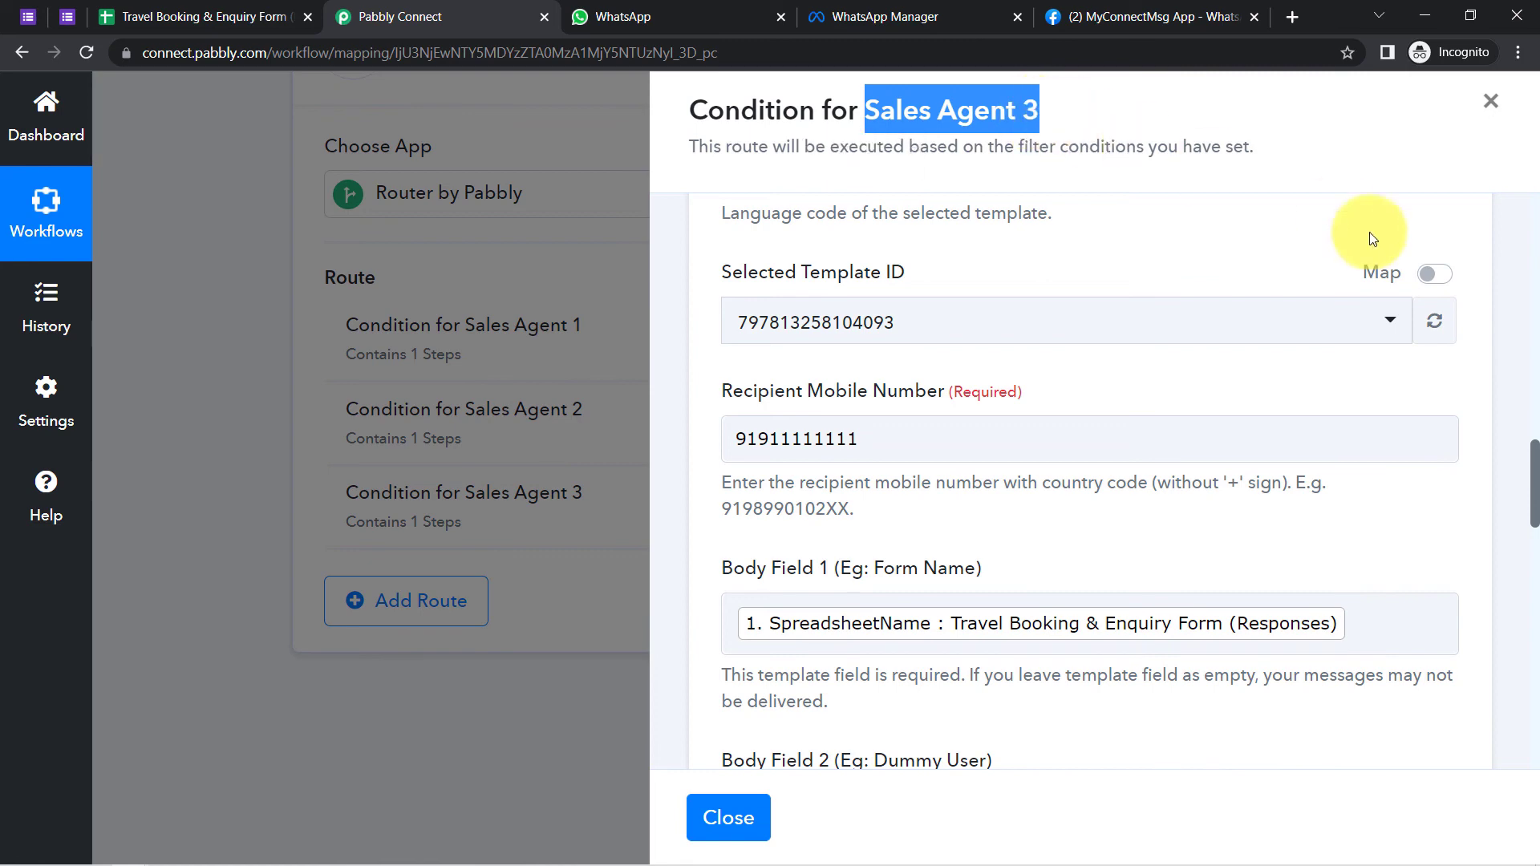
pyautogui.moveTo(1534, 464); pyautogui.dragTo(1536, 552)
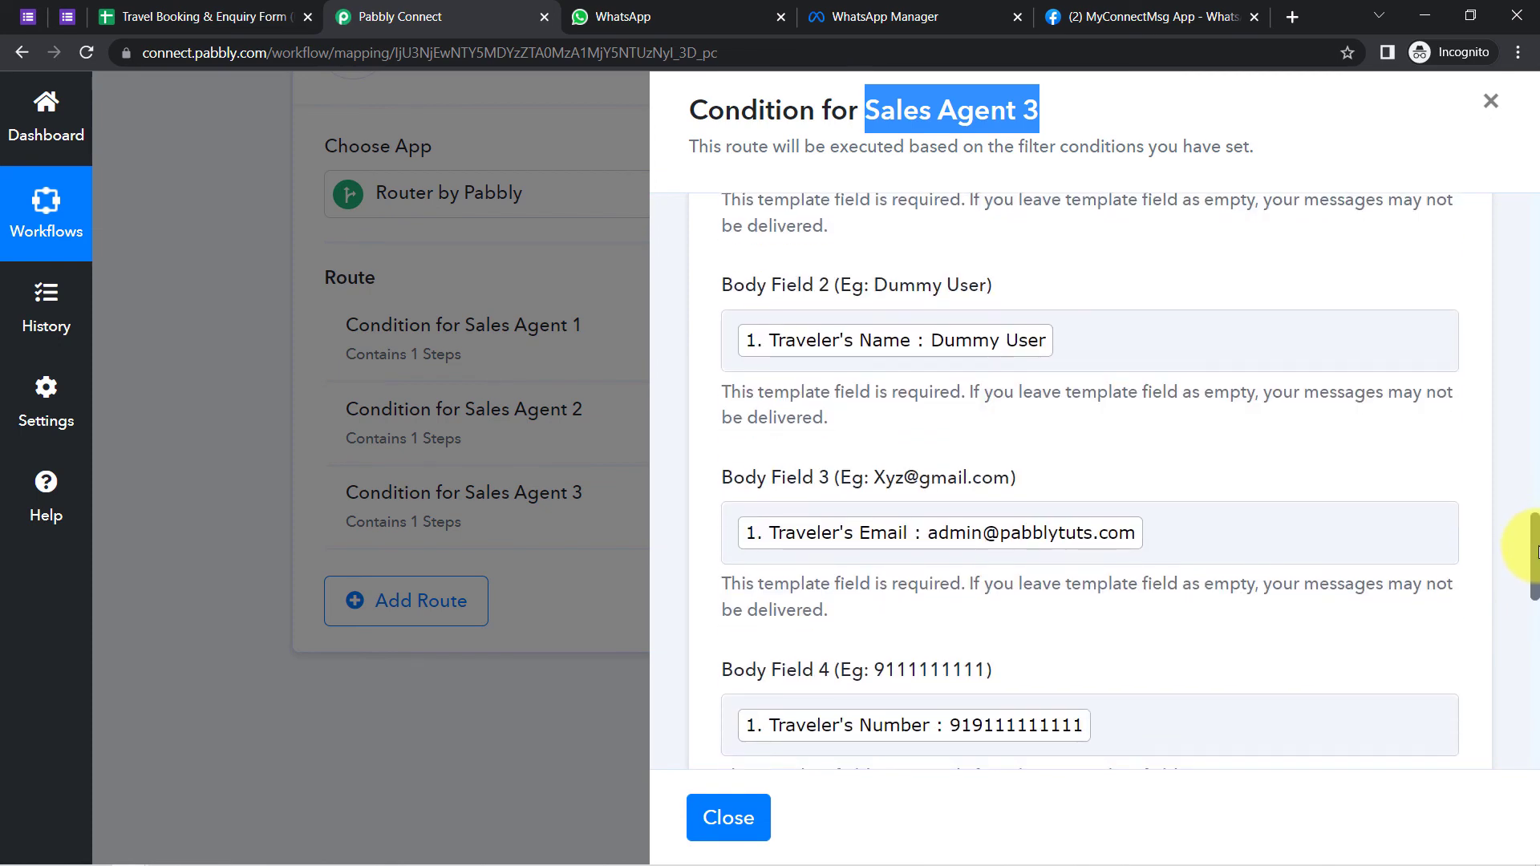
pyautogui.moveTo(1535, 551); pyautogui.dragTo(1535, 492)
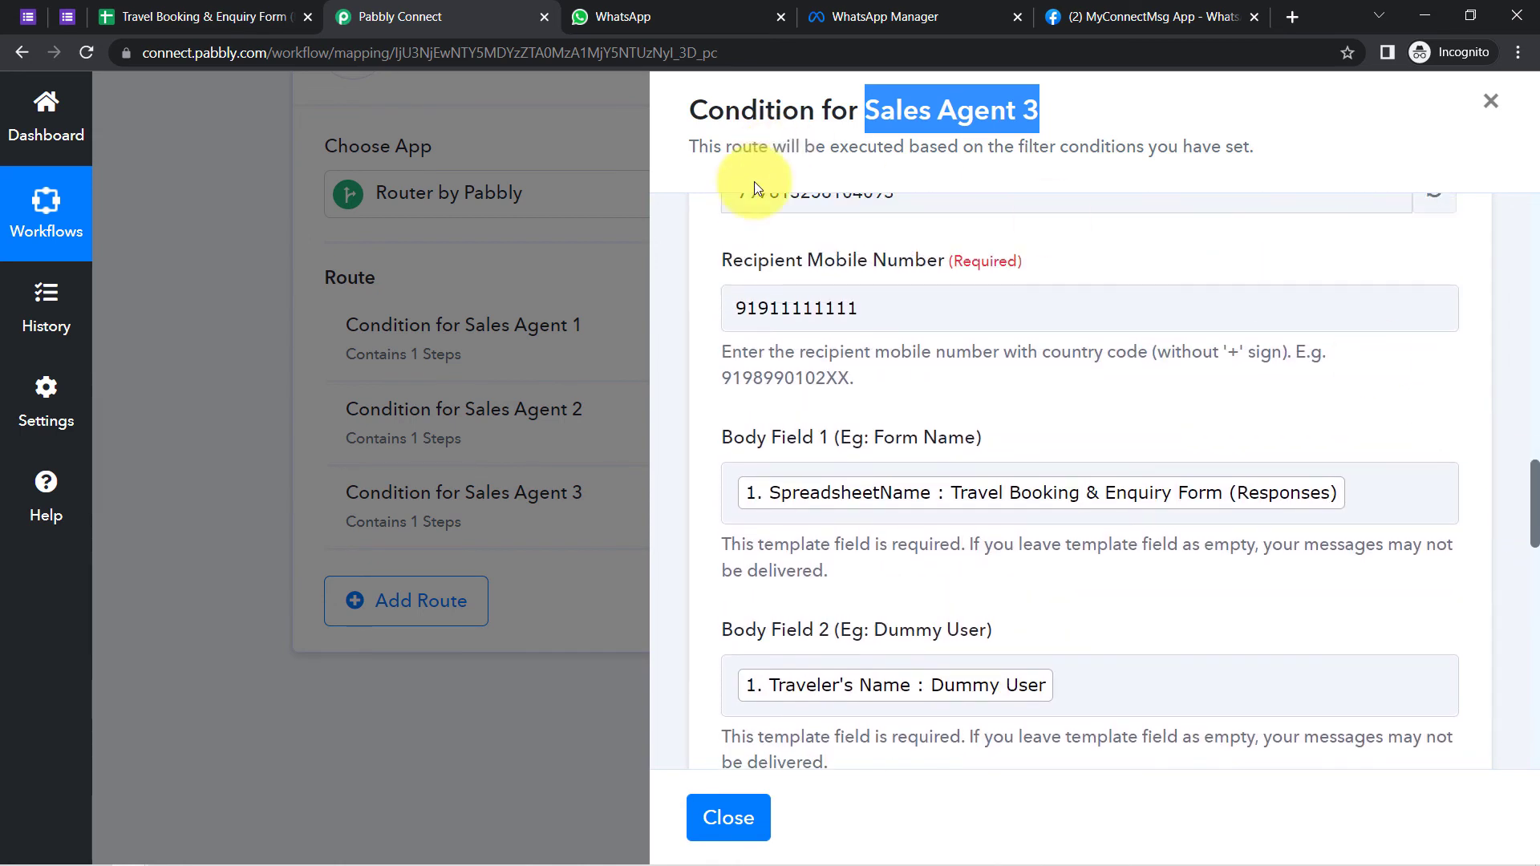
pyautogui.click(760, 307)
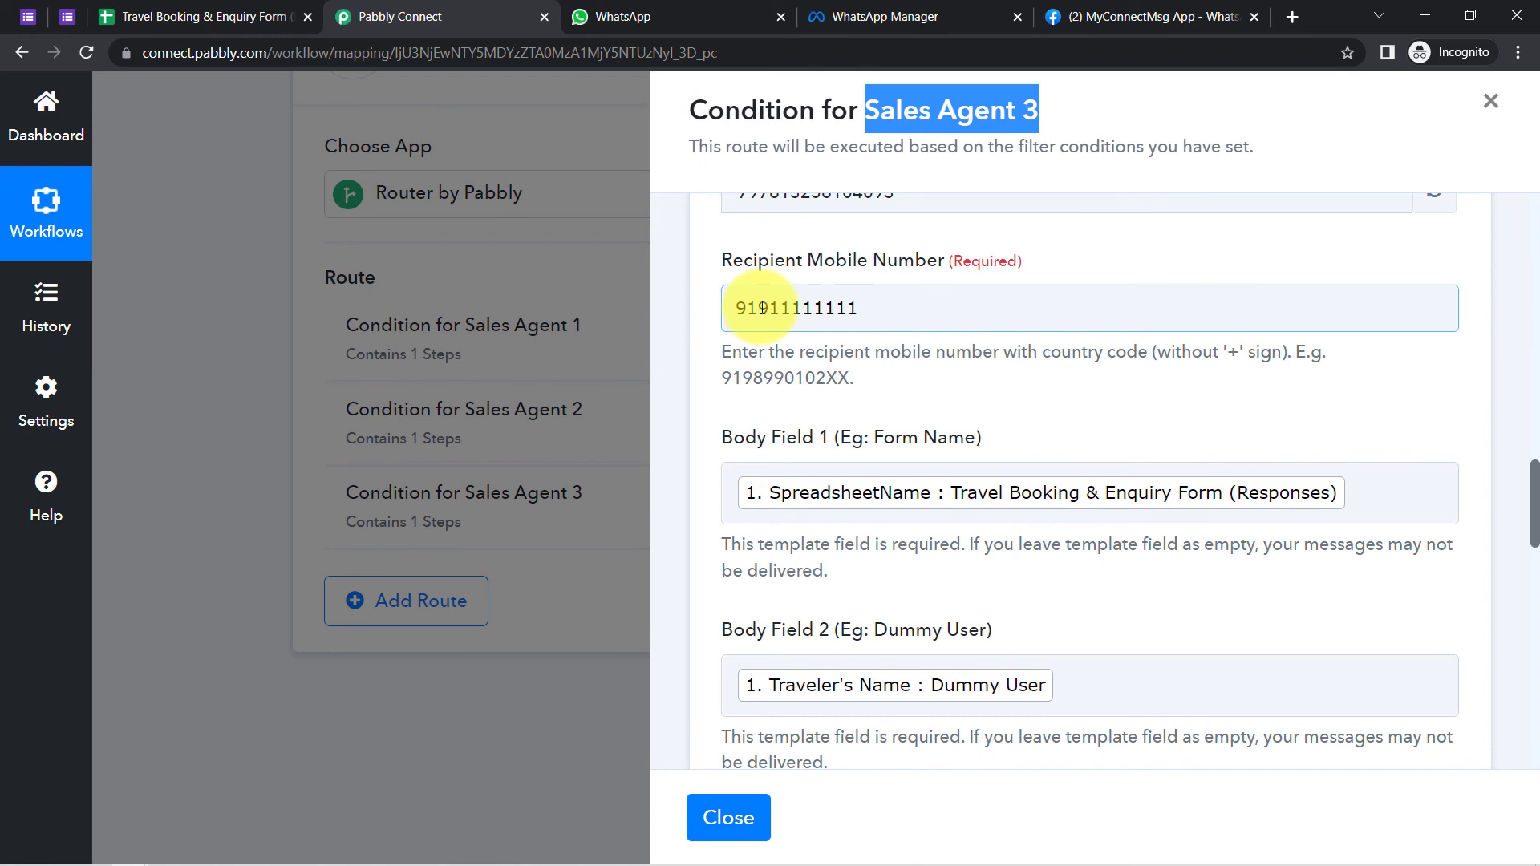
# Save the Sales Agent 3 WhatsApp template message step and send its test request
pyautogui.scroll(-12, 786, 482)
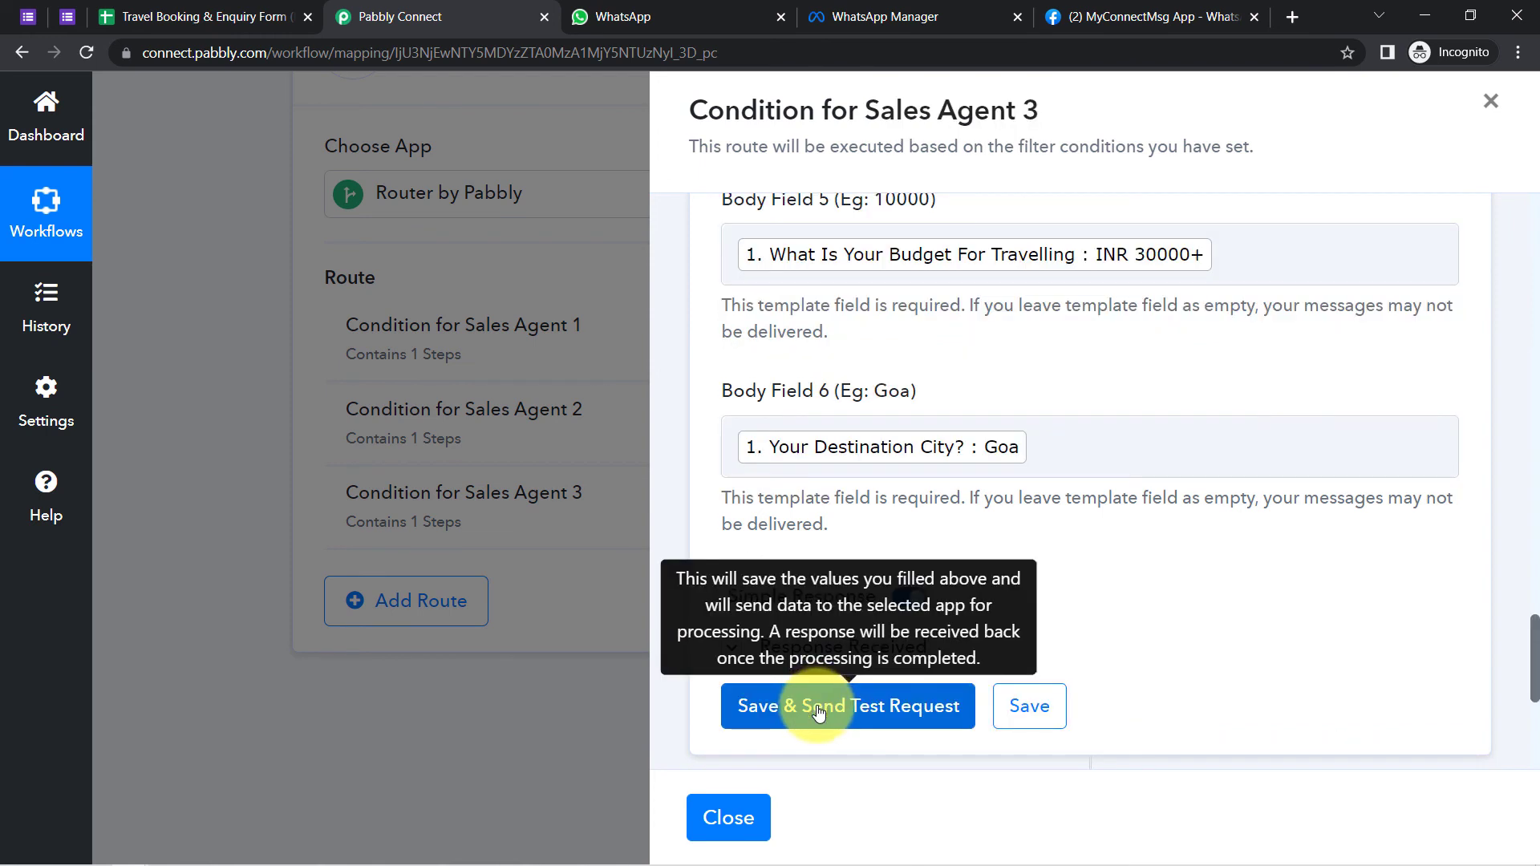
pyautogui.click(819, 707)
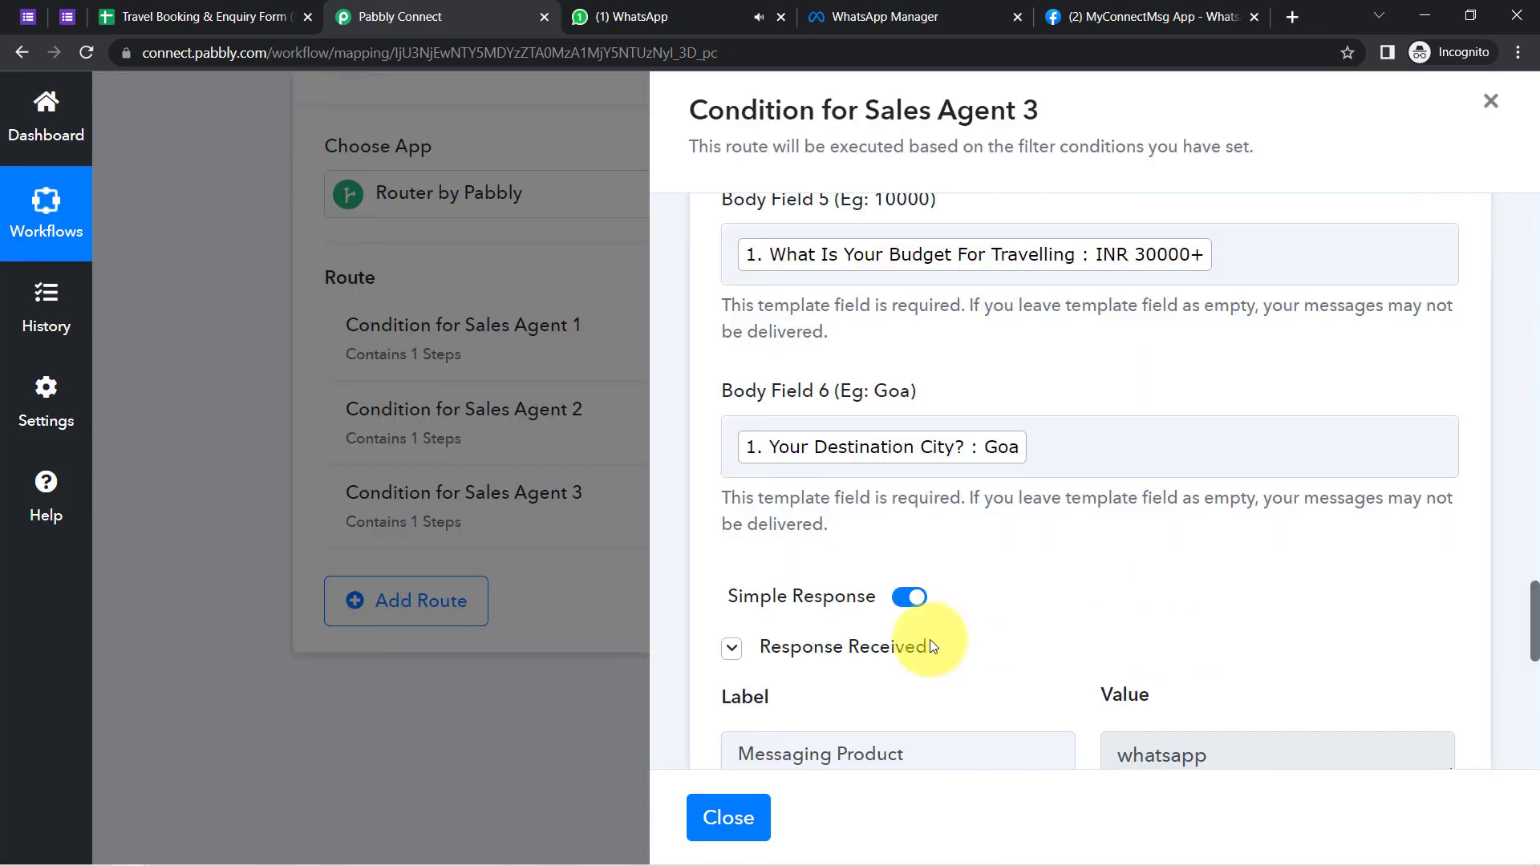
pyautogui.moveTo(818, 659)
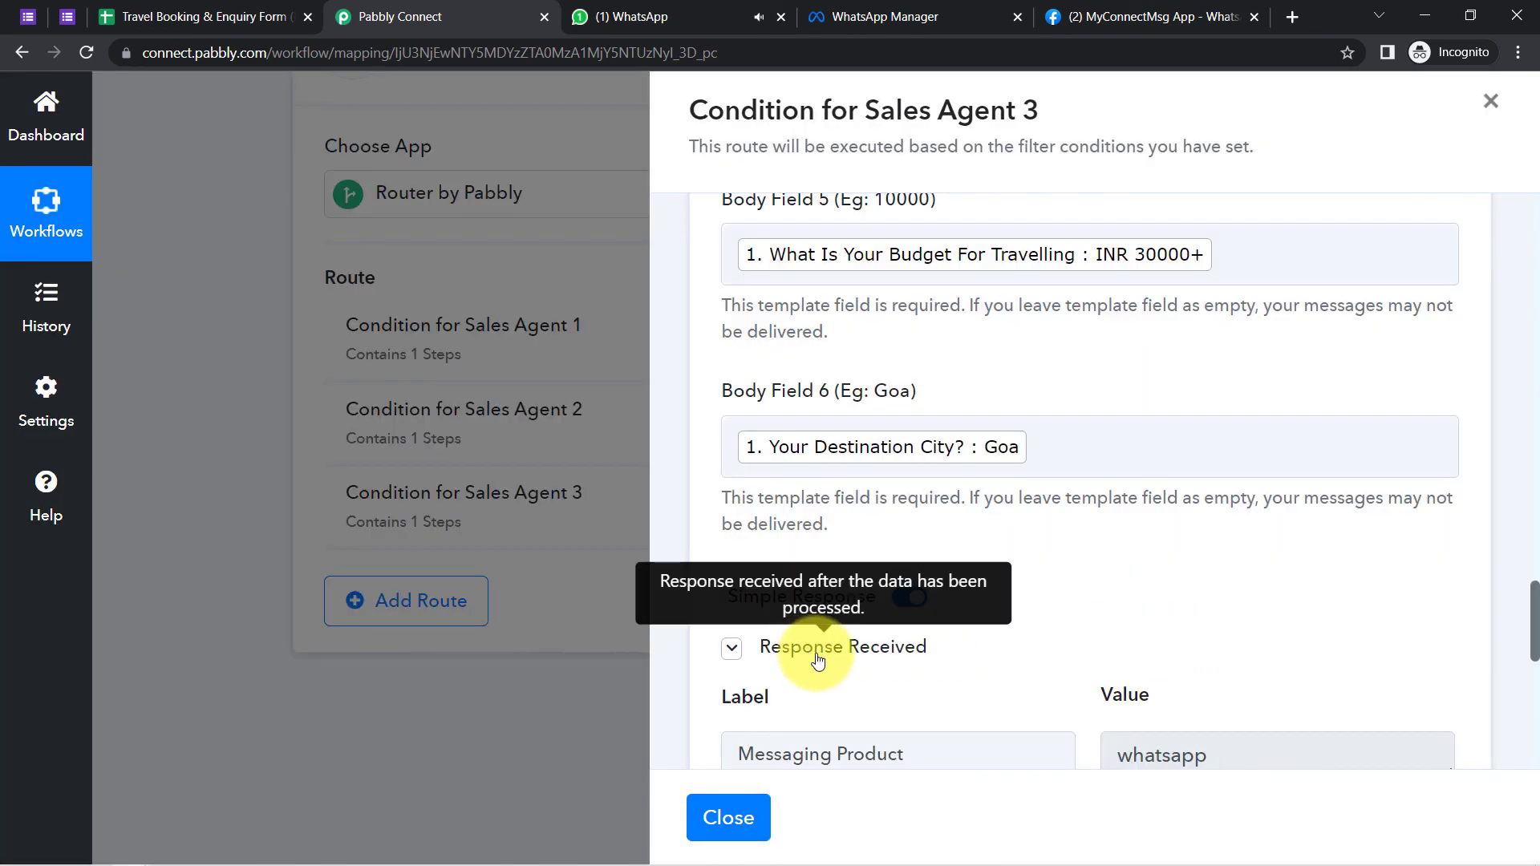
# Switch to WhatsApp and read the new lead message in the Pabbly Team chat
pyautogui.click(653, 10)
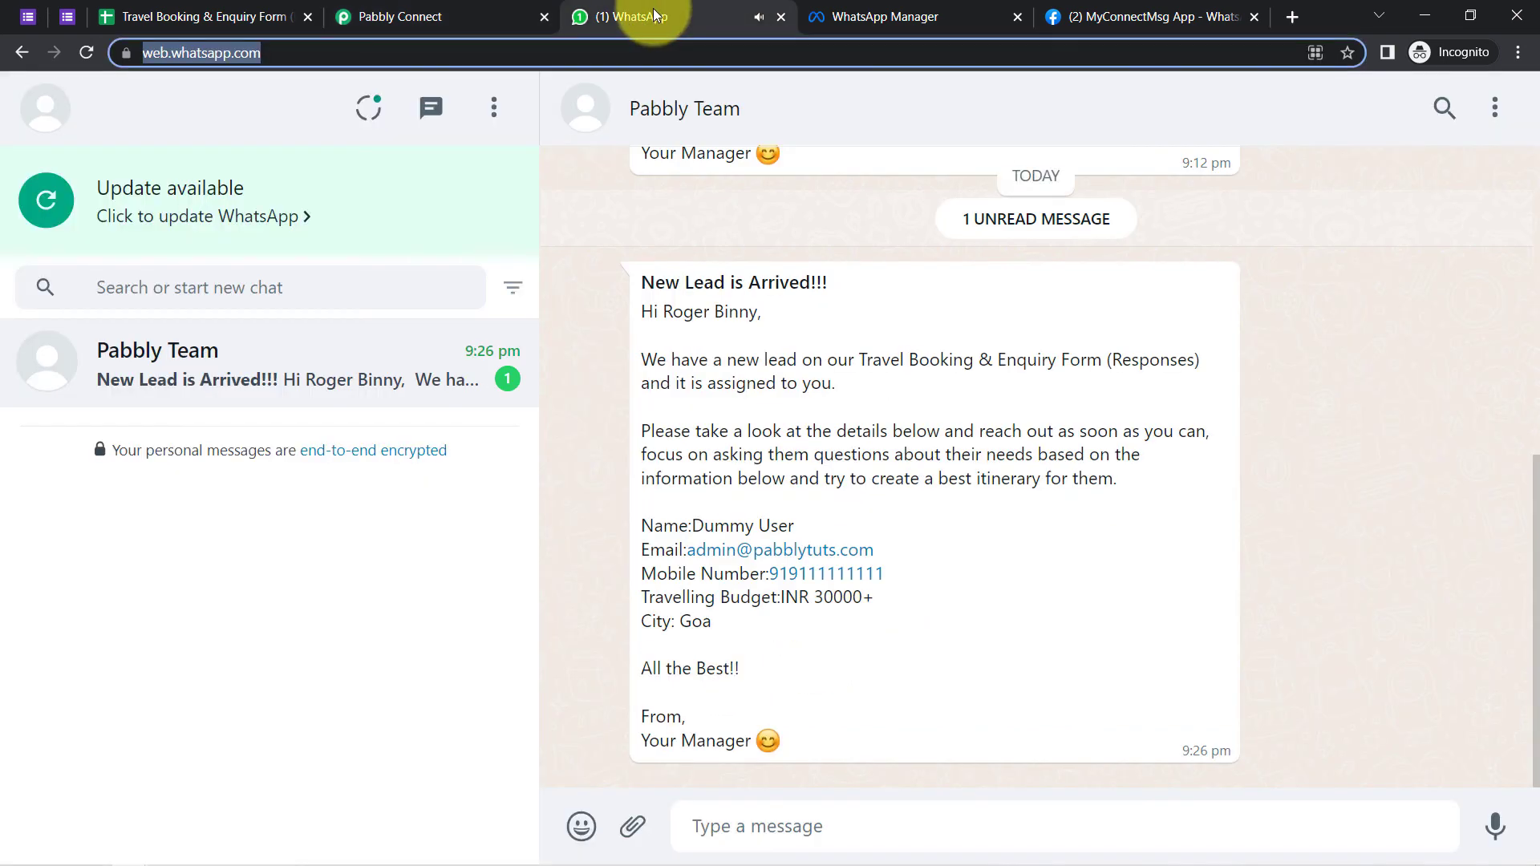
pyautogui.click(255, 374)
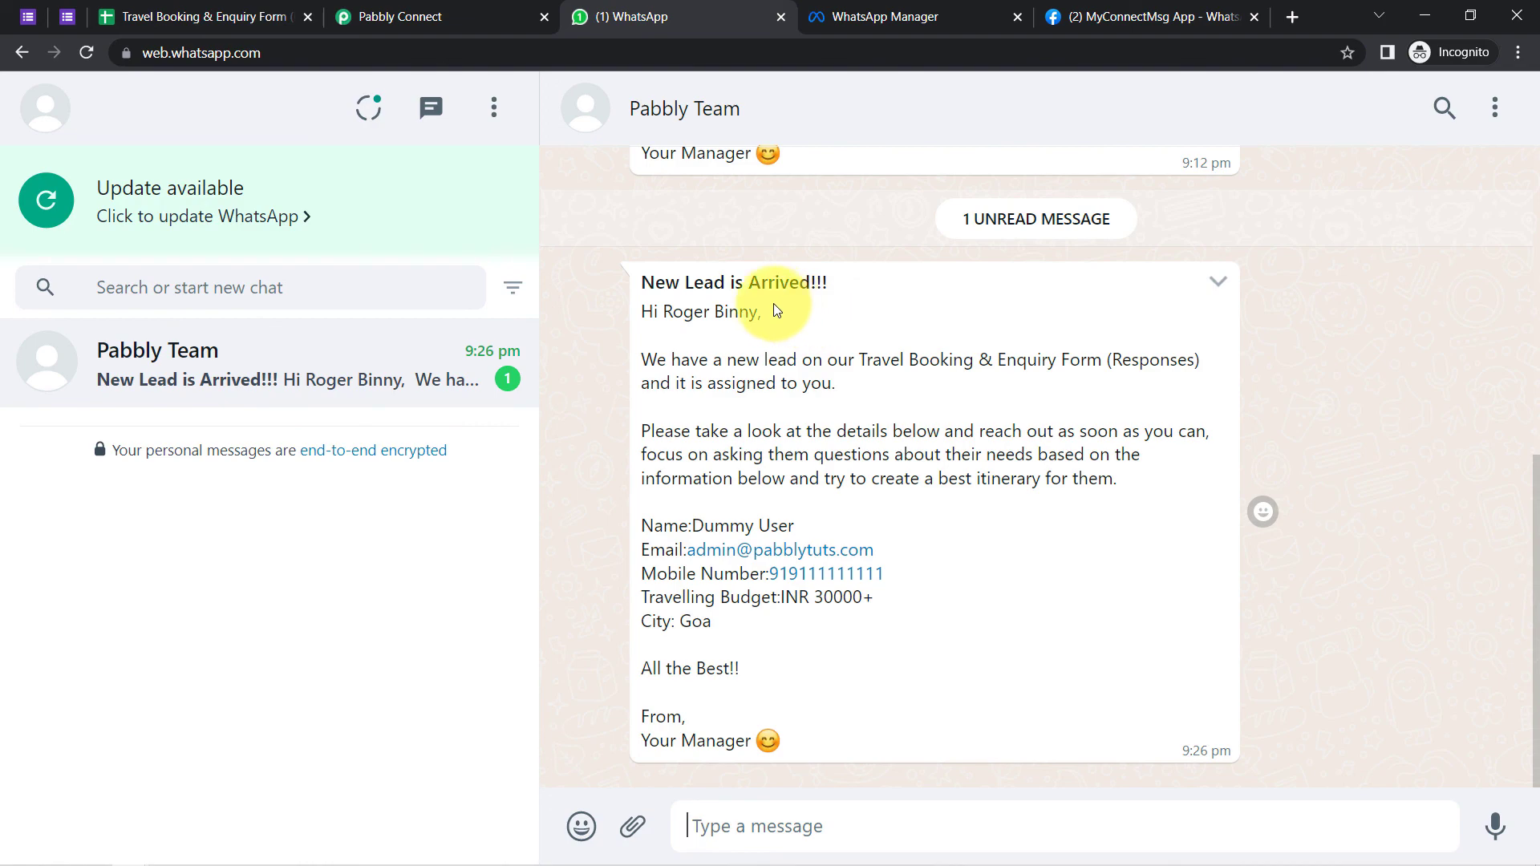
pyautogui.scroll(2, 885, 380)
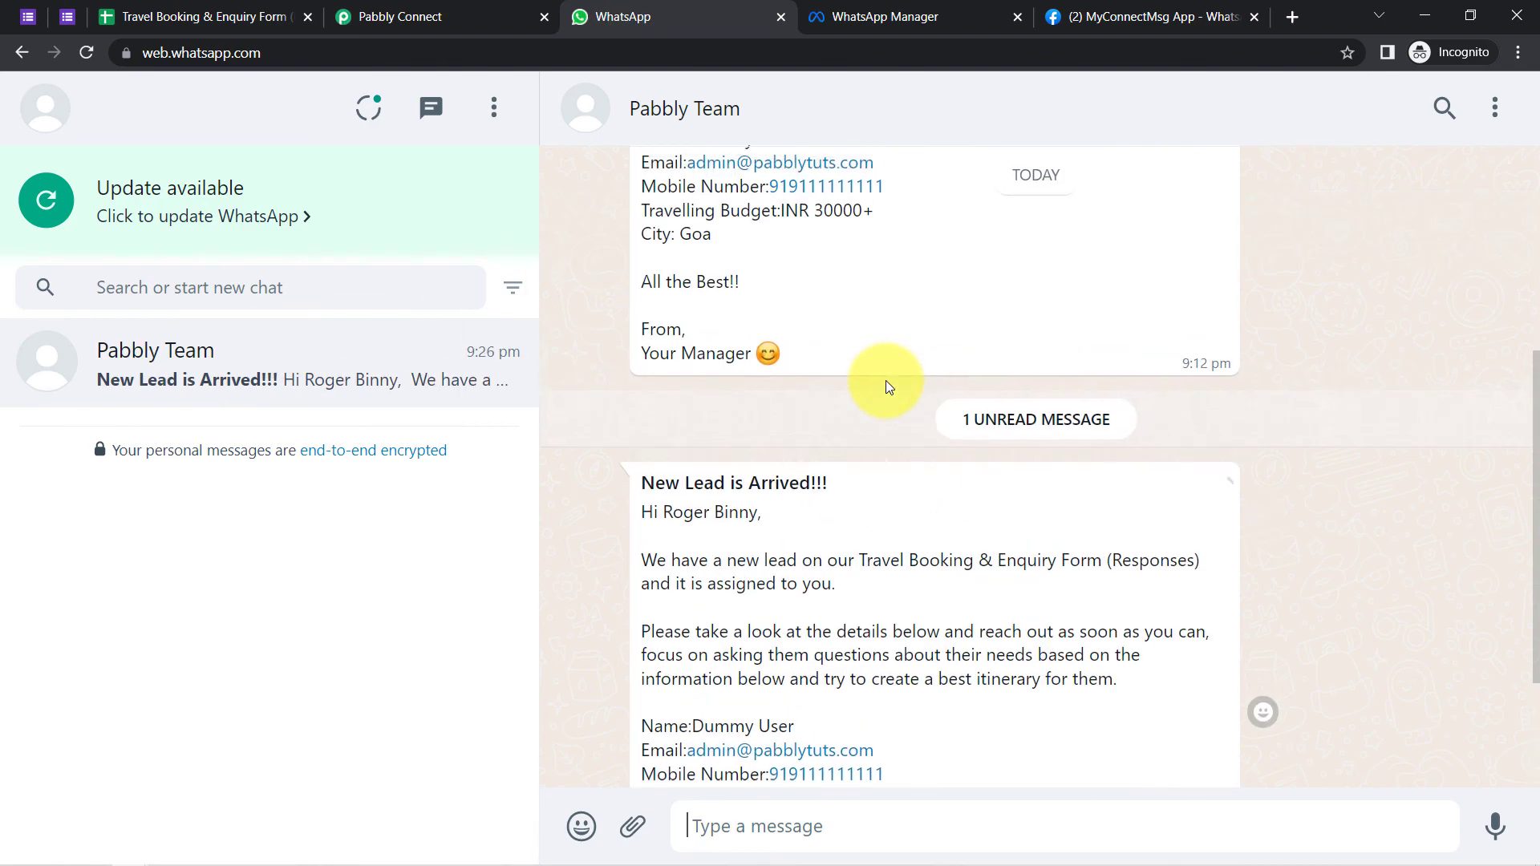
pyautogui.scroll(2, 886, 380)
pyautogui.scroll(-4, 839, 449)
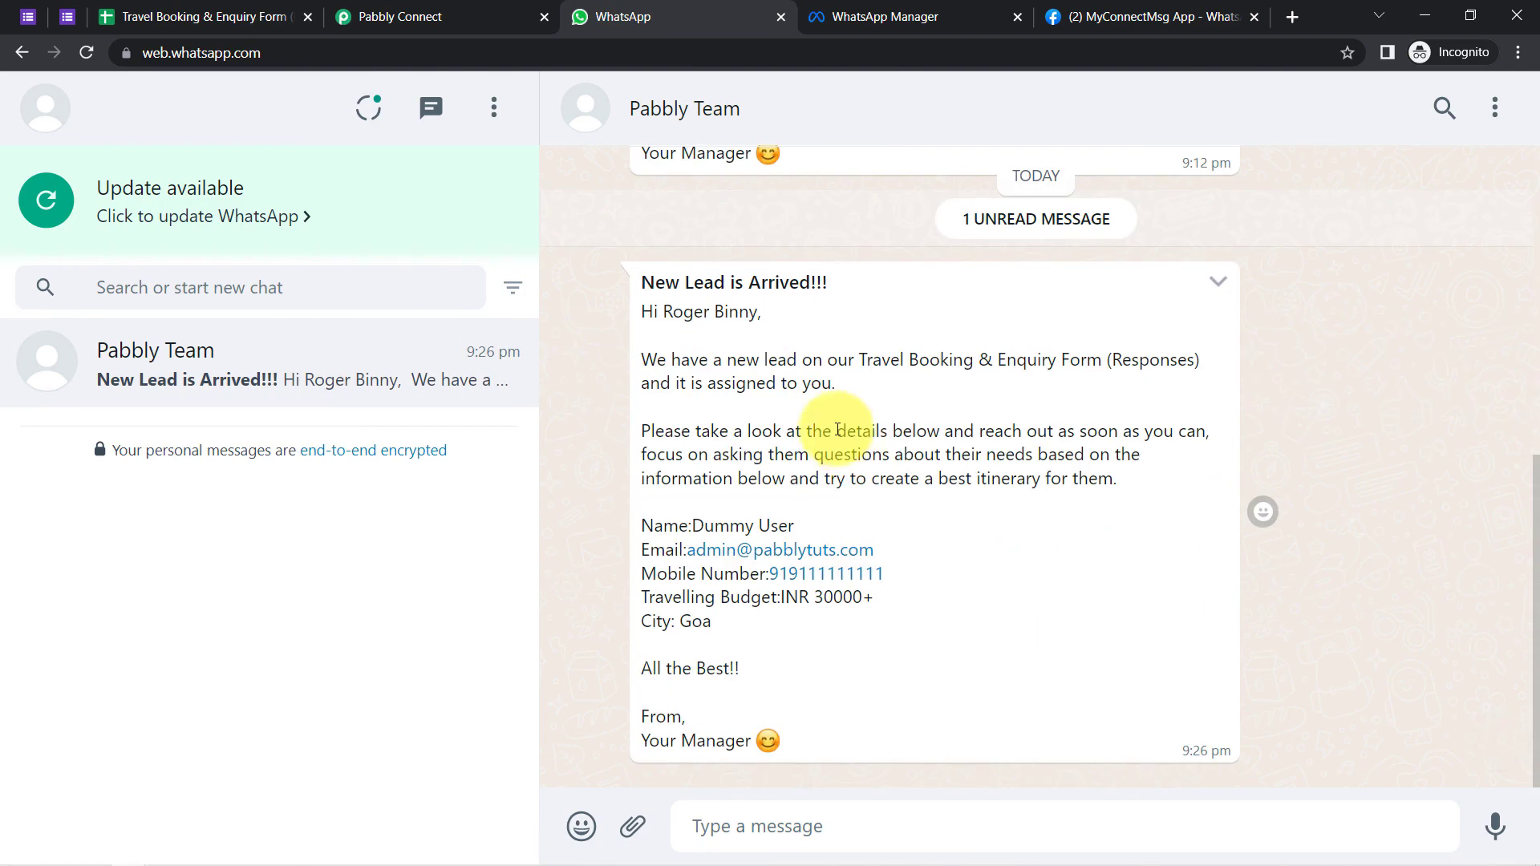
pyautogui.moveTo(665, 282); pyautogui.dragTo(794, 742)
pyautogui.click(802, 434)
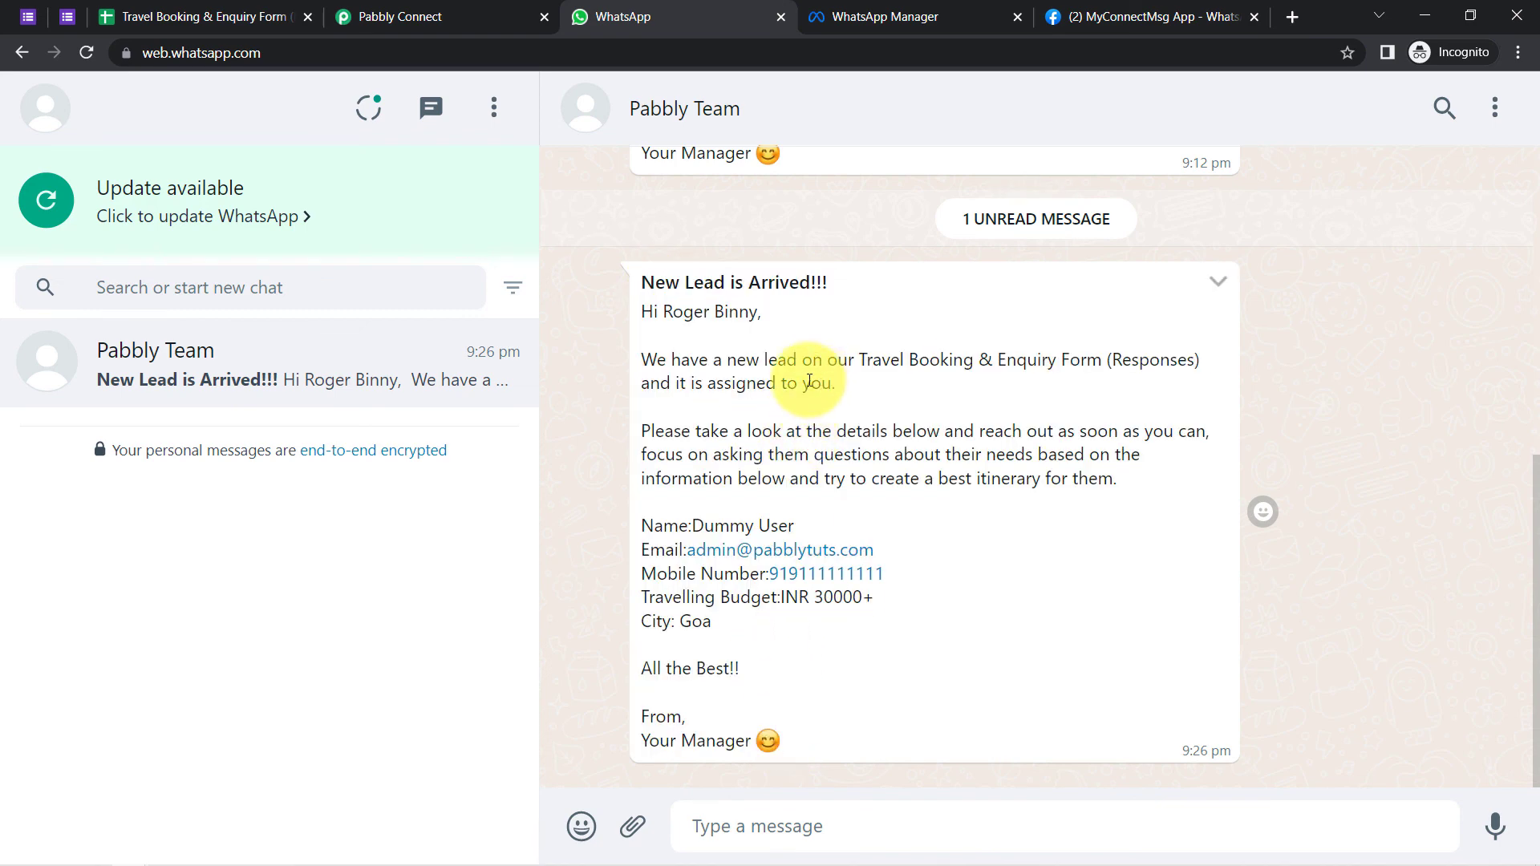
# Return to Pabbly Connect and close the Condition for Sales Agent 3 route
pyautogui.click(413, 16)
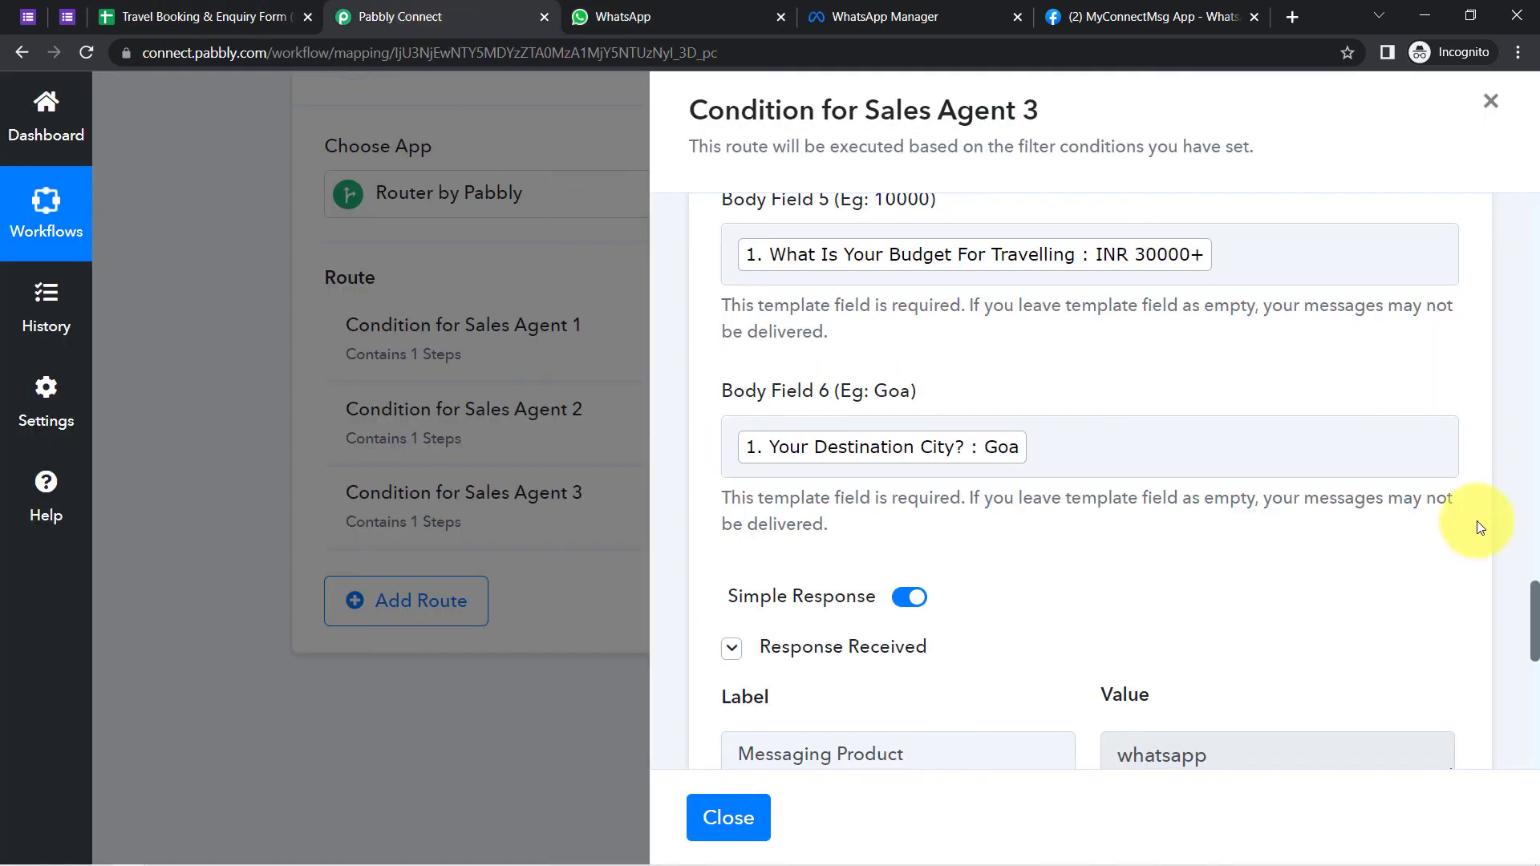
pyautogui.click(729, 818)
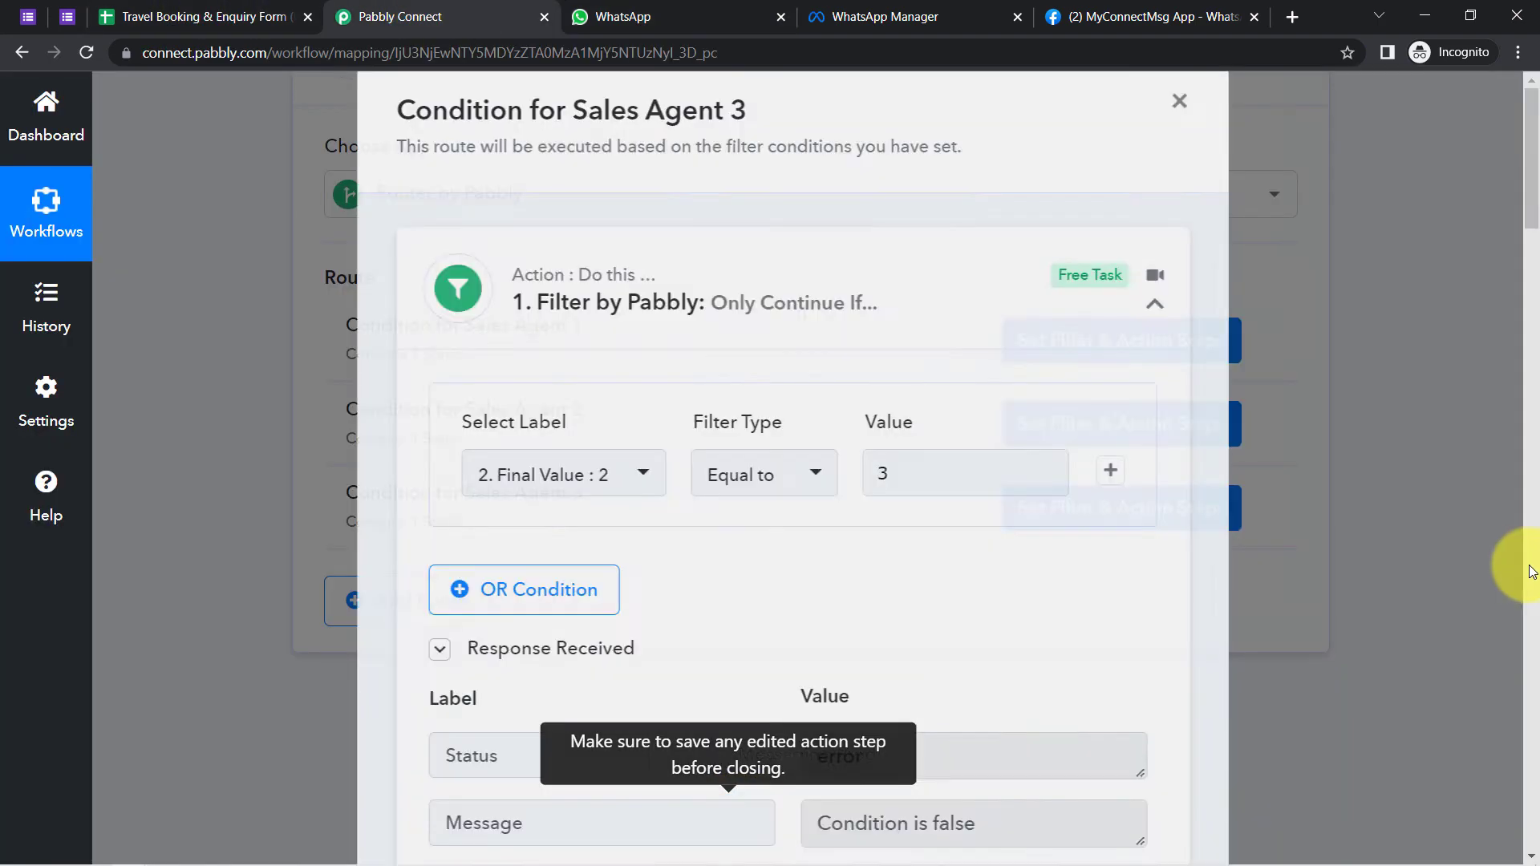
pyautogui.moveTo(224, 182); pyautogui.dragTo(616, 738)
pyautogui.click(616, 739)
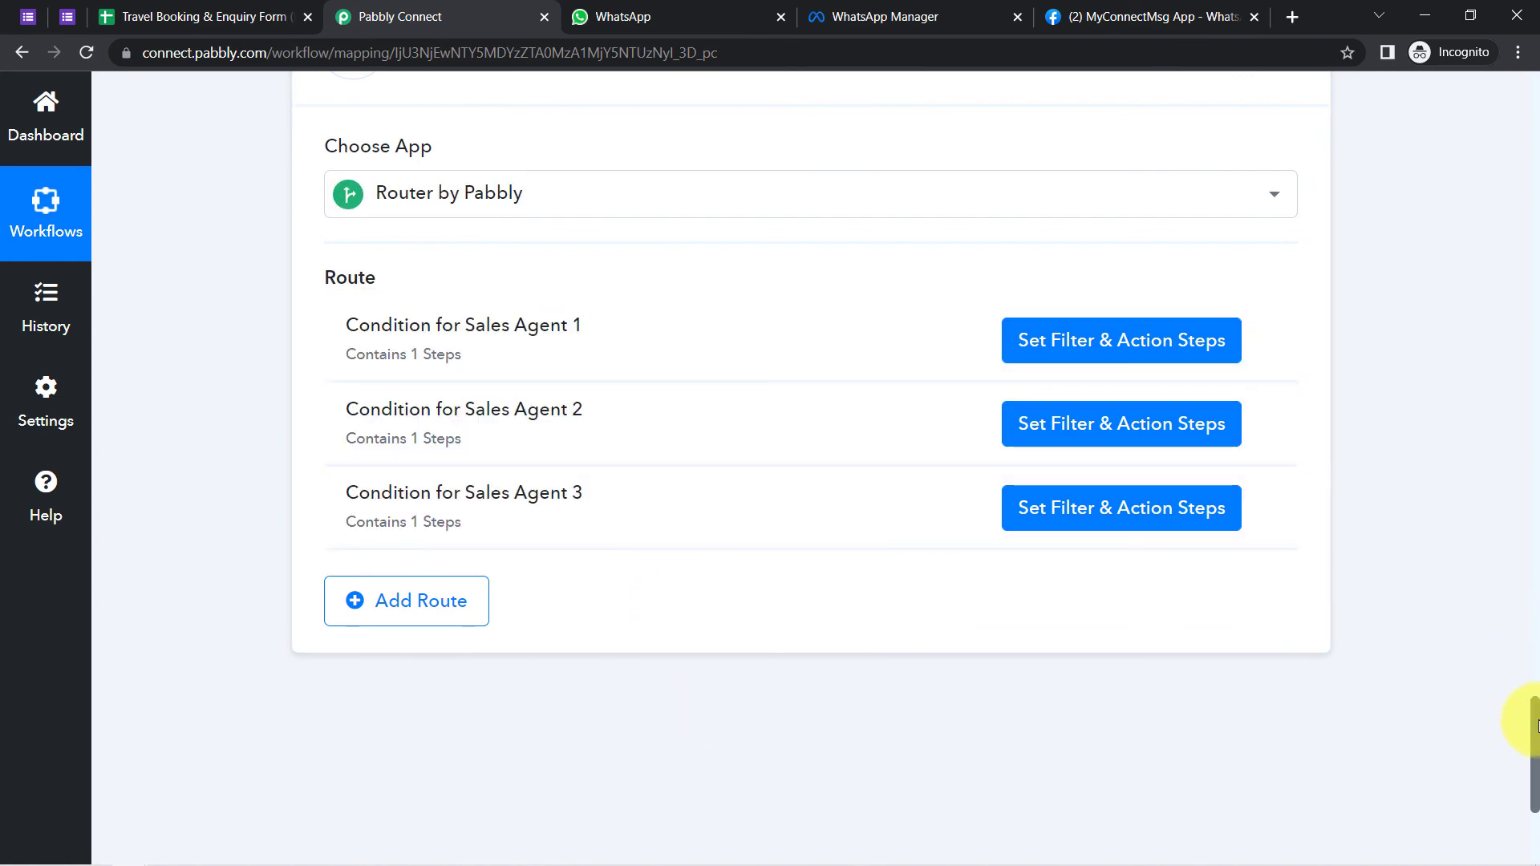
# Collapse the Number Formatter, Router and Google Forms trigger steps to show the whole workflow in compact form
pyautogui.moveTo(1536, 726); pyautogui.dragTo(1536, 397)
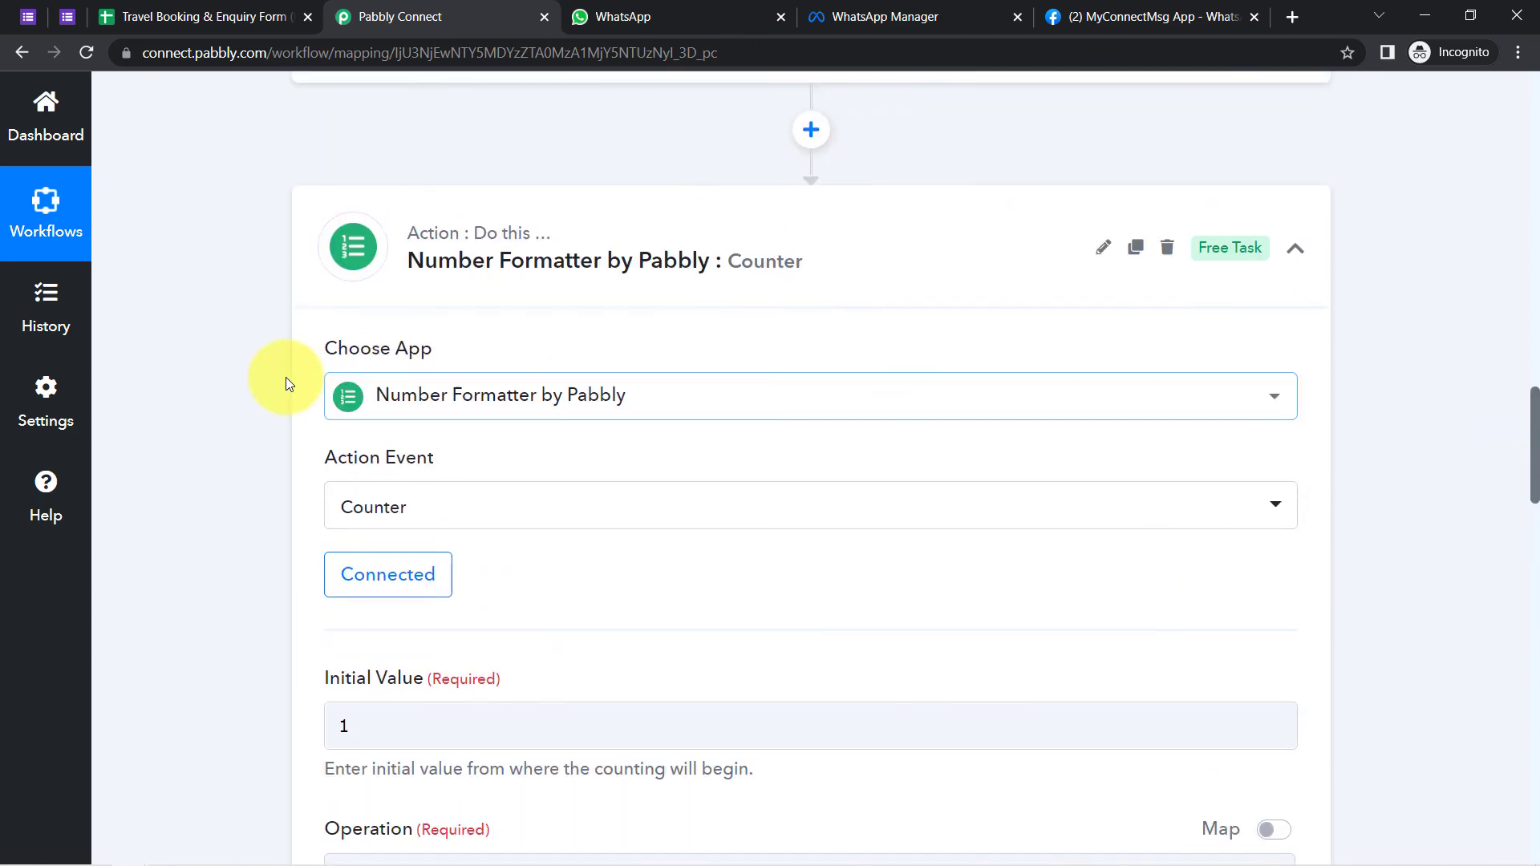
pyautogui.click(503, 260)
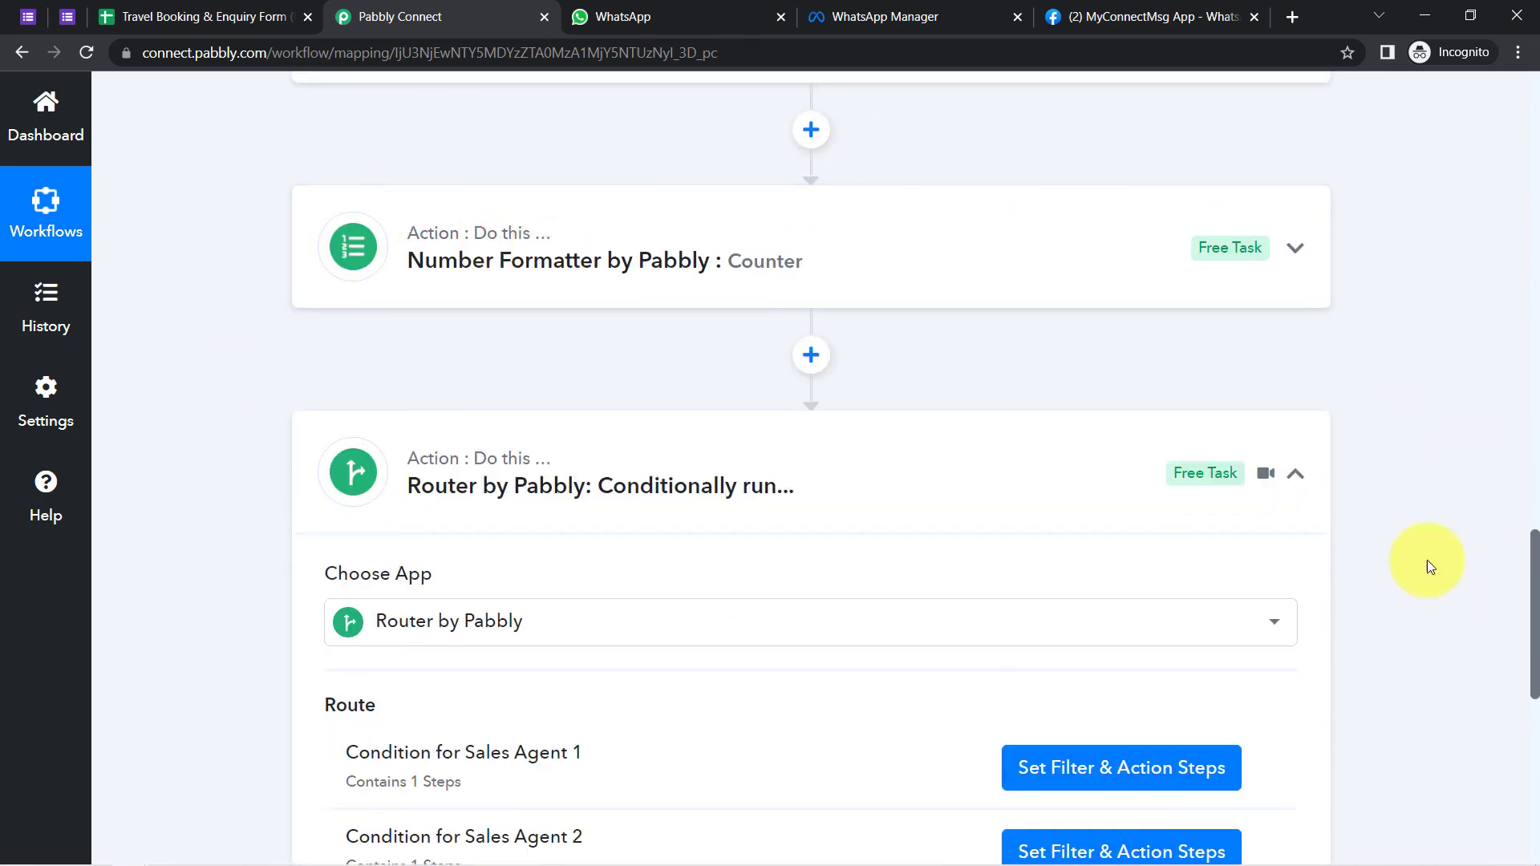
pyautogui.click(585, 471)
pyautogui.scroll(1, 1536, 567)
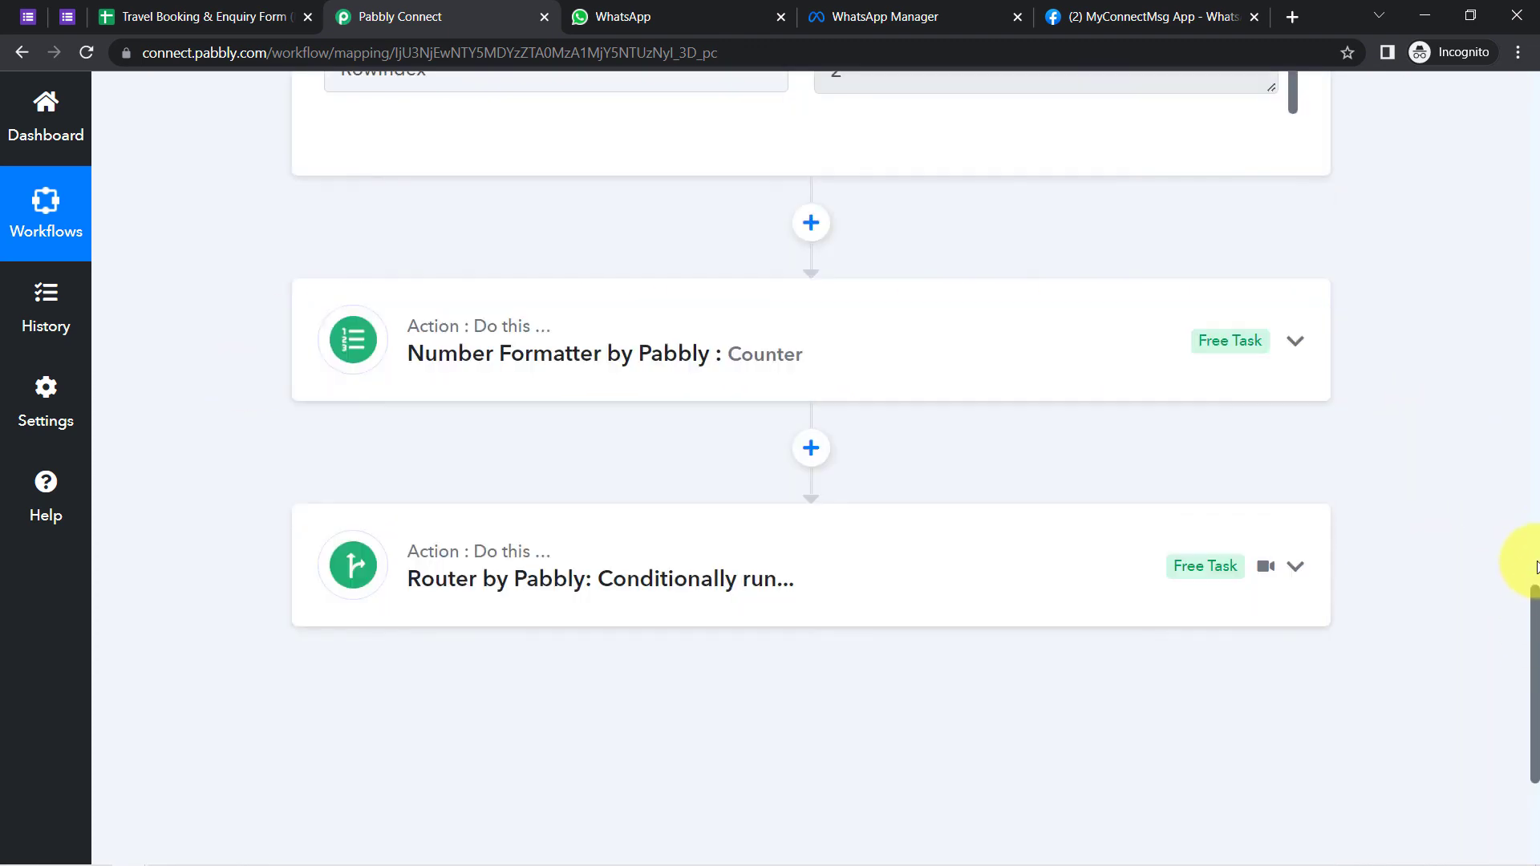
pyautogui.moveTo(1536, 567); pyautogui.dragTo(1536, 144)
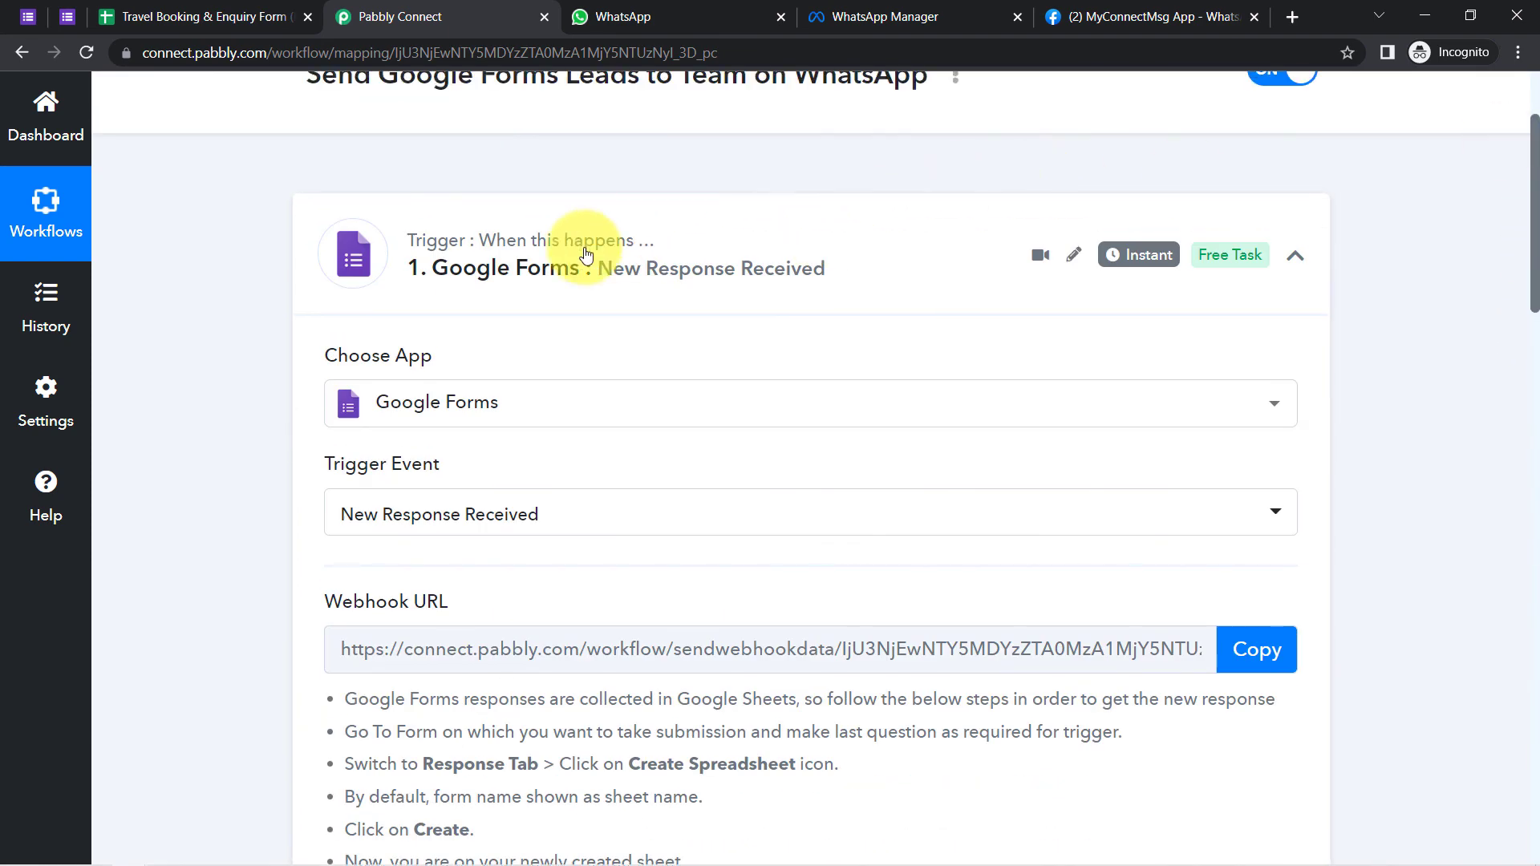
pyautogui.click(658, 285)
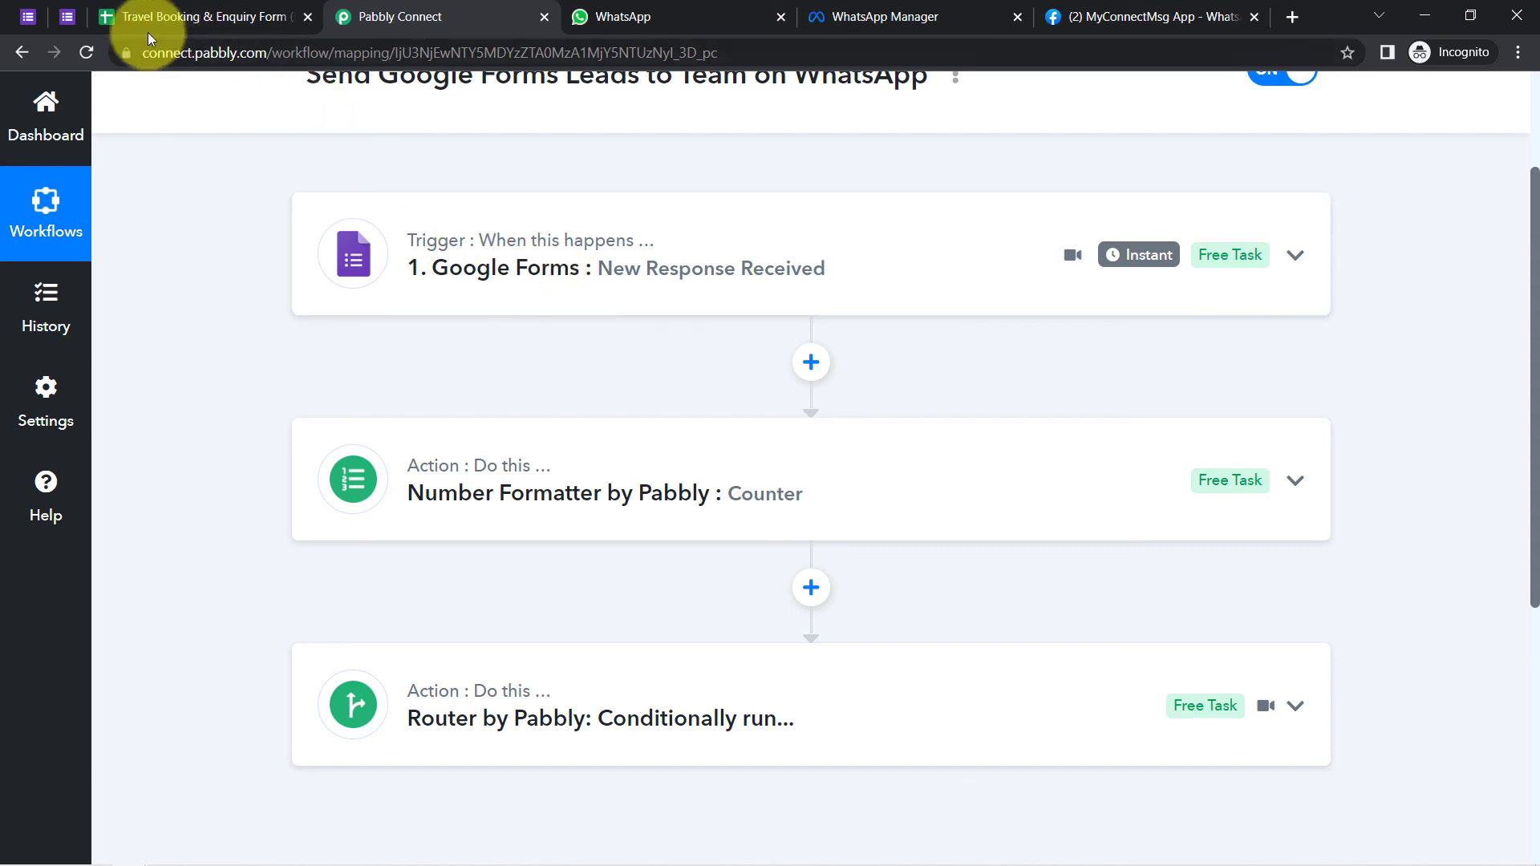
# Switch to the Travel Booking & Enquiry Form in Google Forms, review the filled-in test response and submit it
pyautogui.click(74, 15)
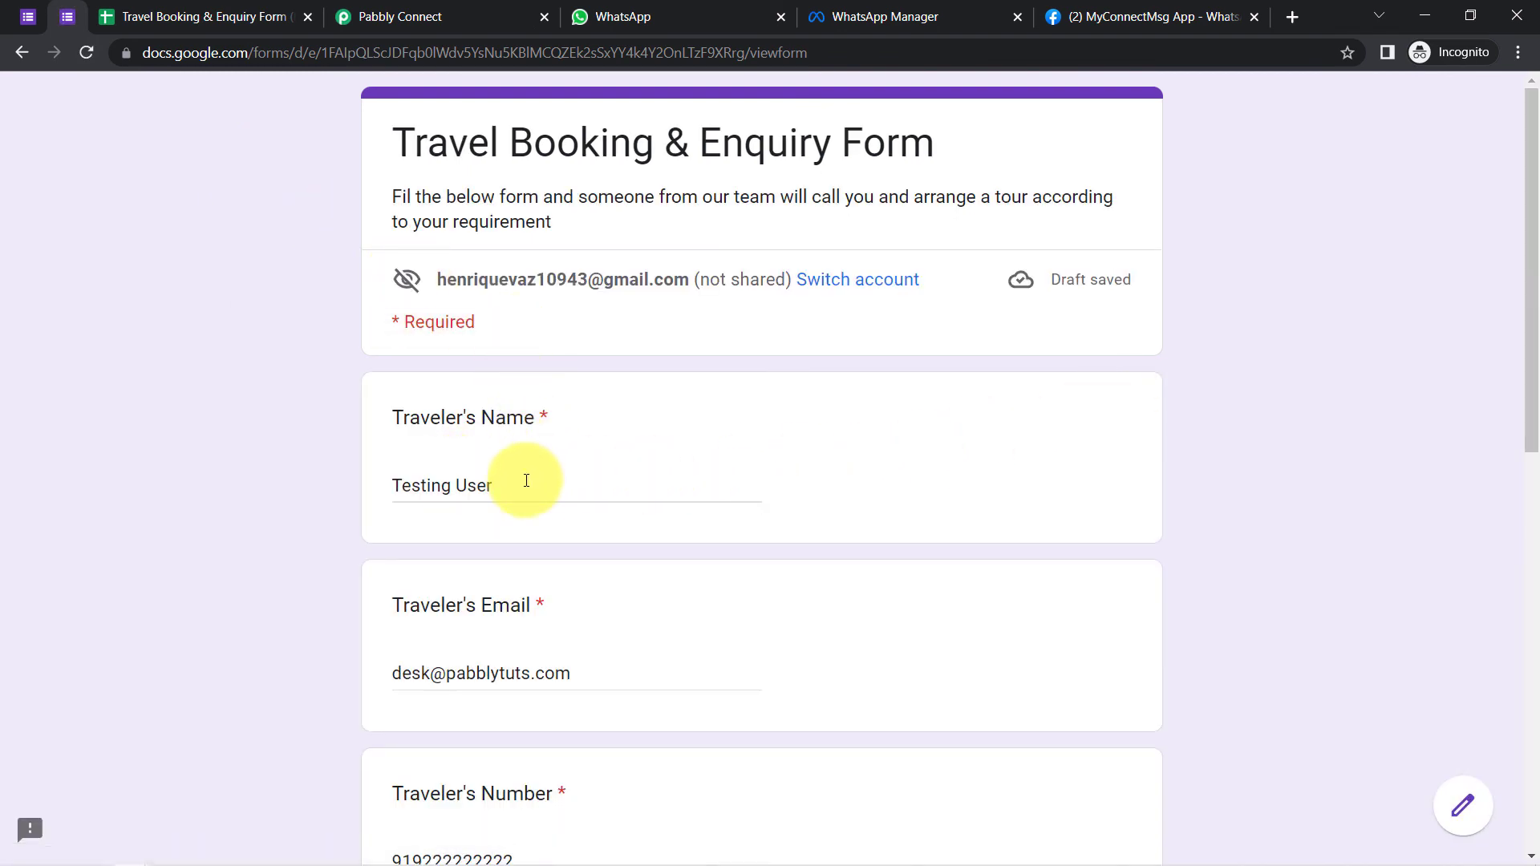
pyautogui.moveTo(494, 485); pyautogui.dragTo(411, 486)
pyautogui.moveTo(1531, 308); pyautogui.dragTo(1536, 647)
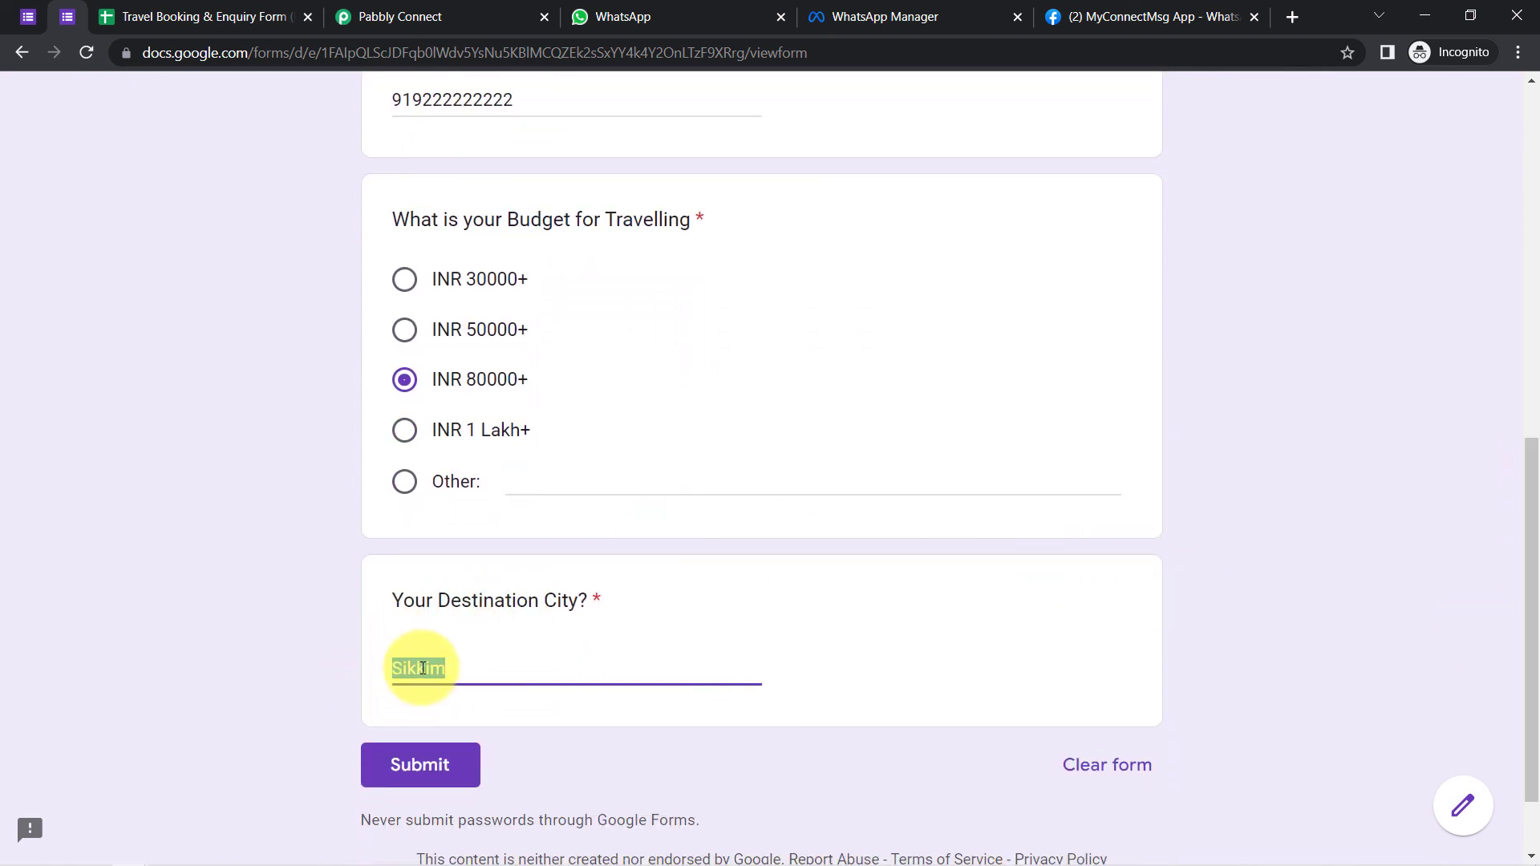
pyautogui.click(431, 746)
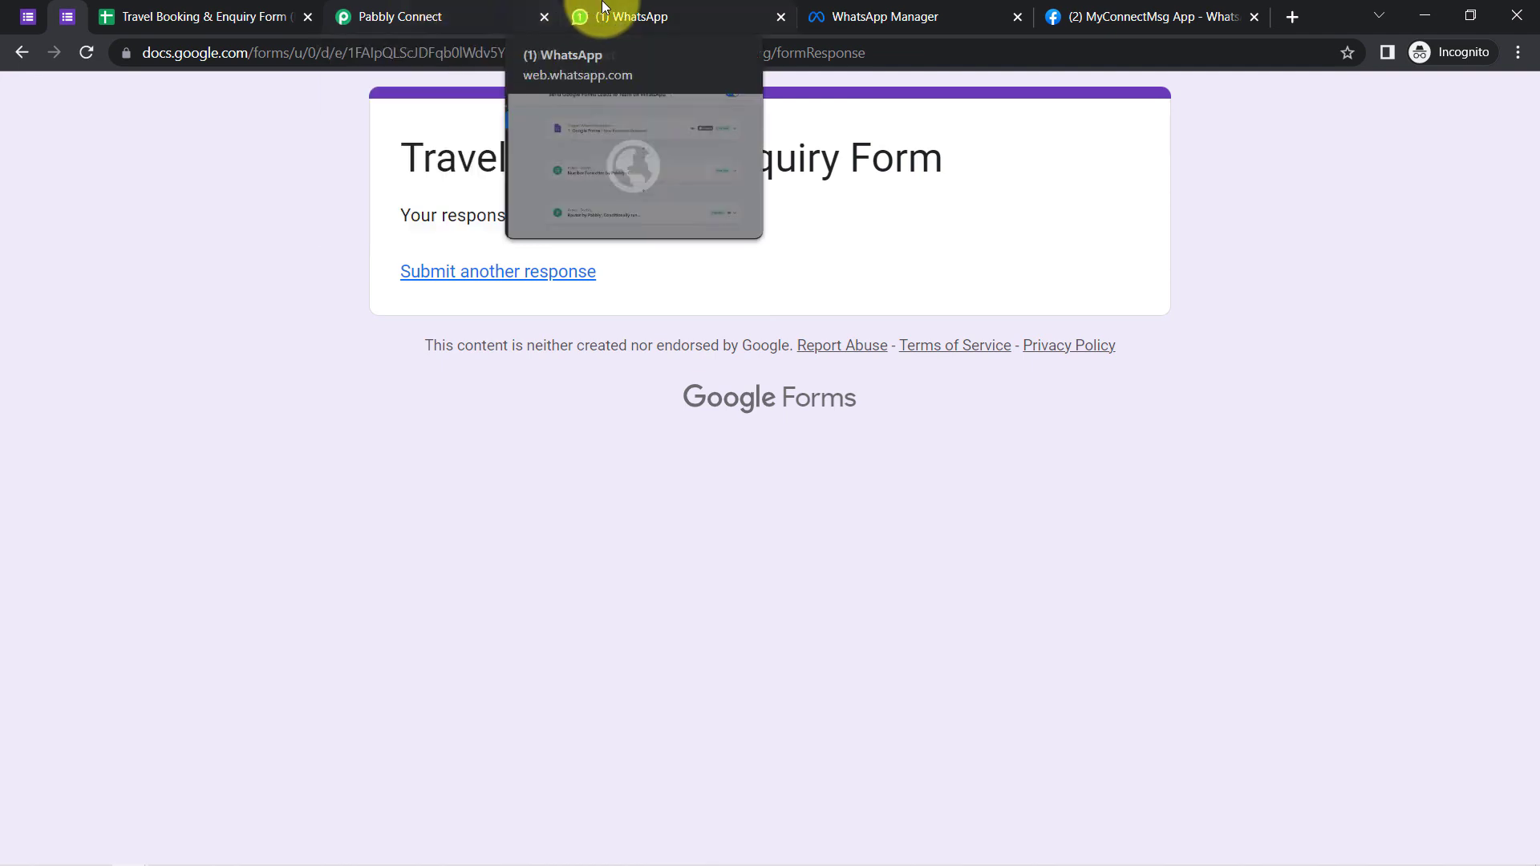
# Switch to WhatsApp and compare the new lead message's name, city, budget and mobile number with the submitted form response
pyautogui.click(624, 14)
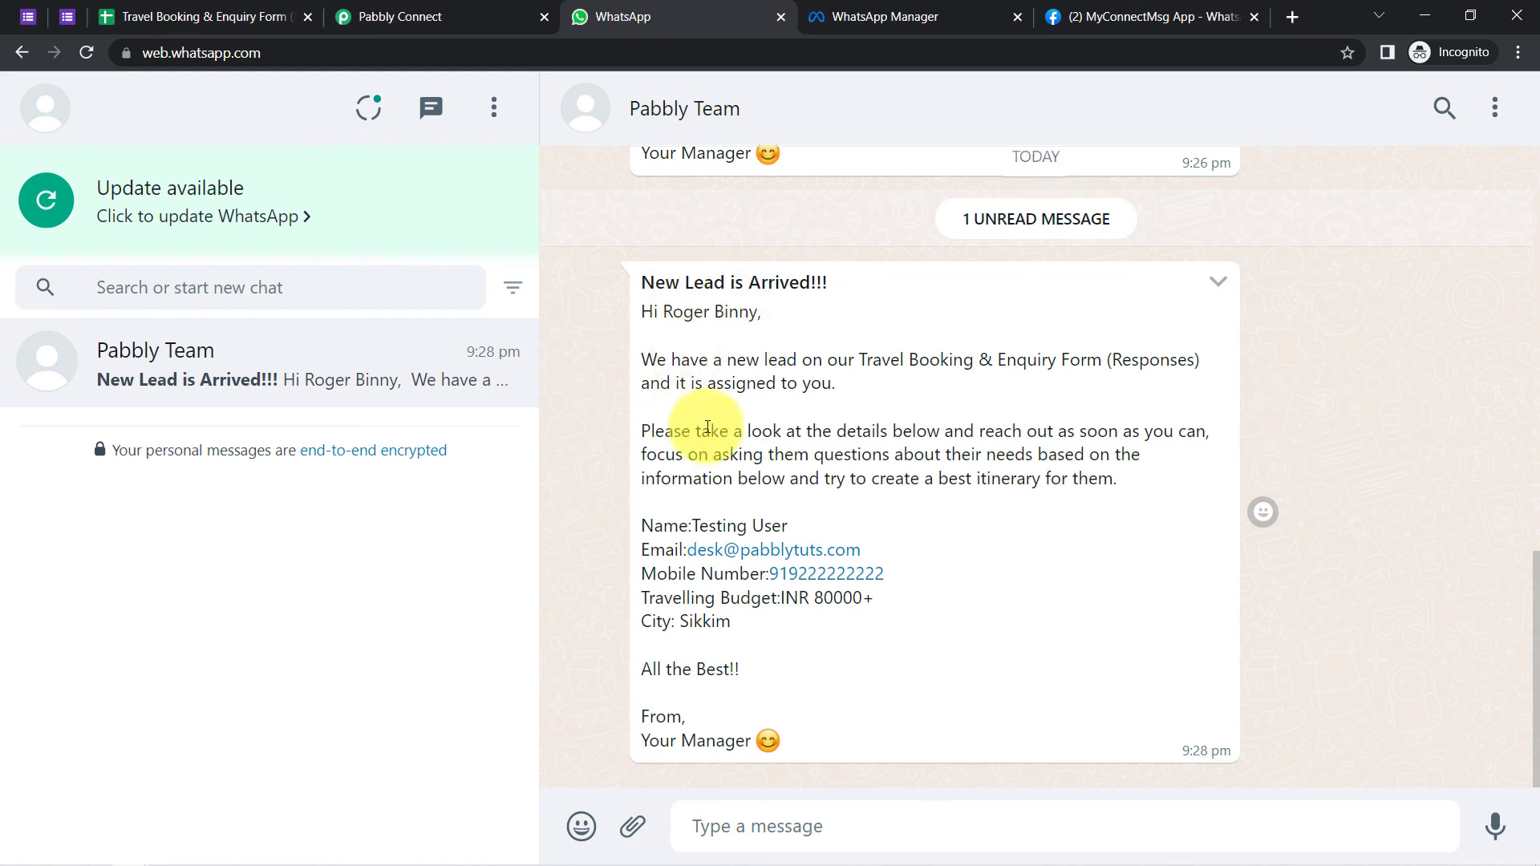
pyautogui.moveTo(709, 526); pyautogui.dragTo(686, 551)
pyautogui.moveTo(680, 623); pyautogui.dragTo(726, 625)
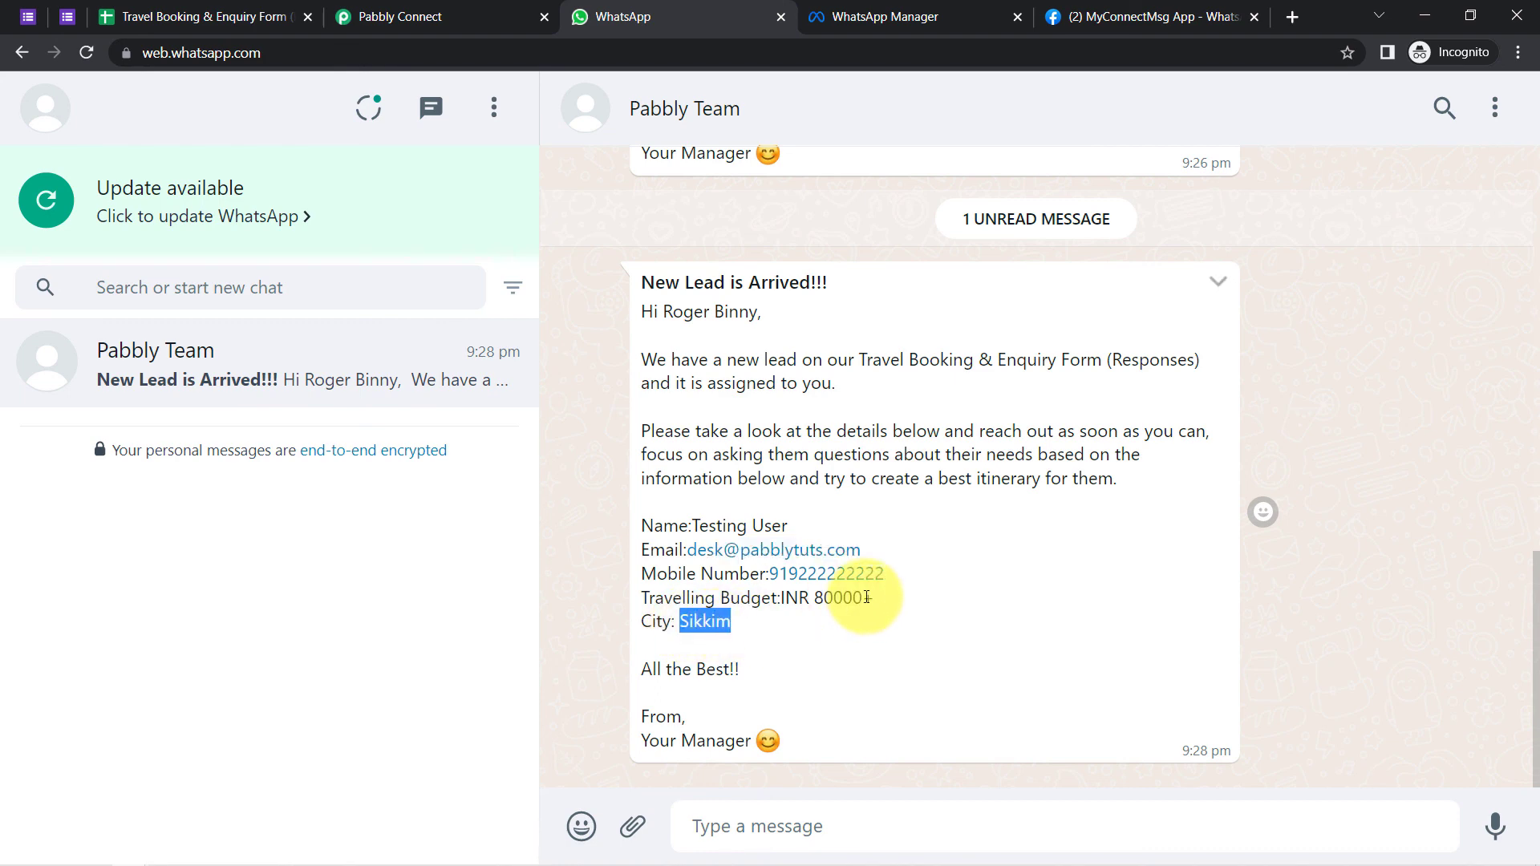
pyautogui.moveTo(824, 598); pyautogui.dragTo(748, 572)
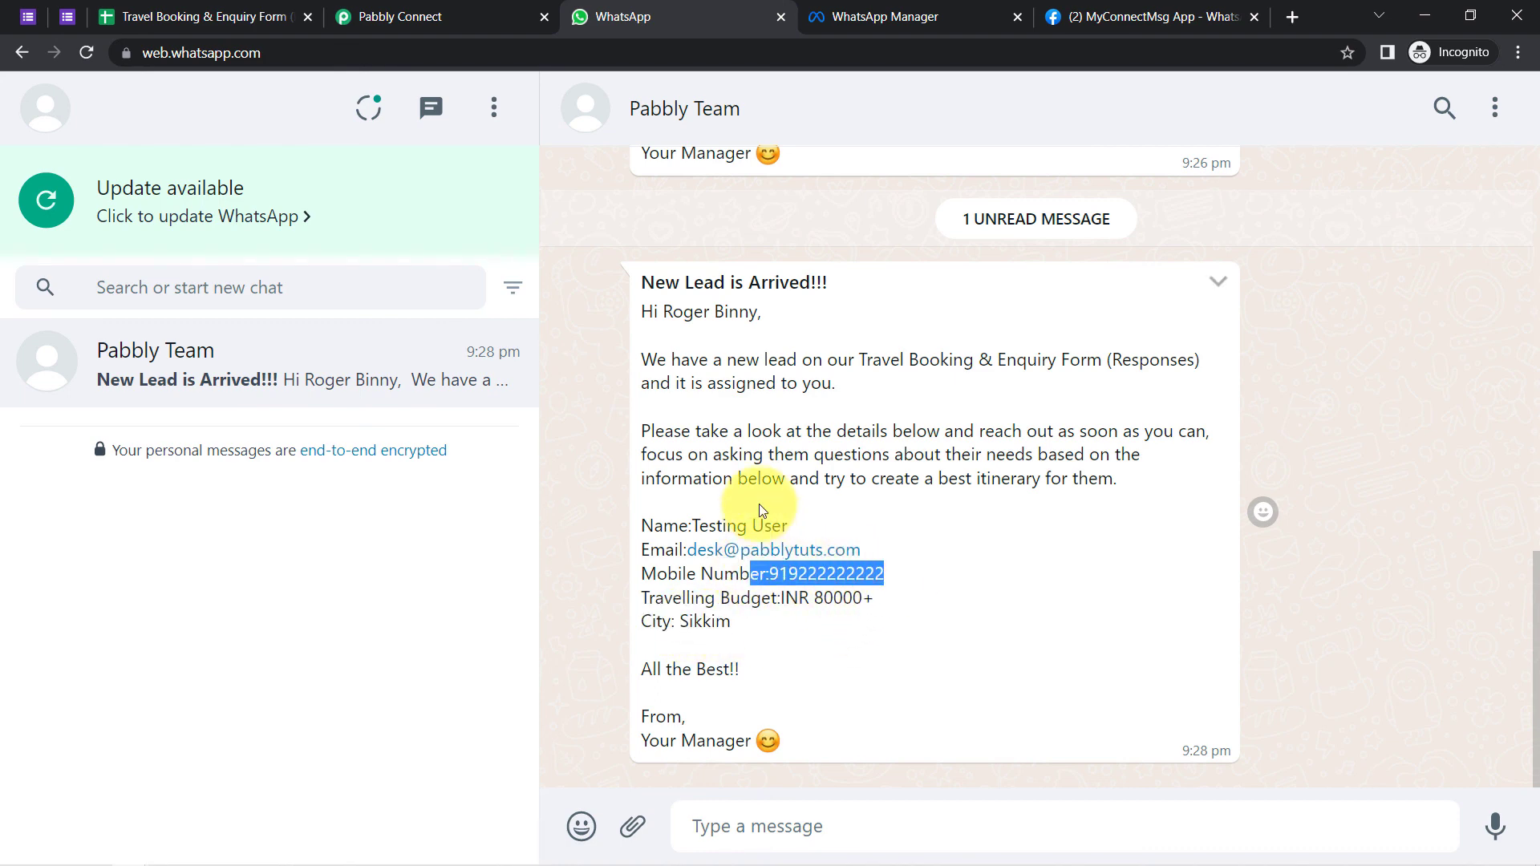
# Look at the form's submission confirmation page, then return to the workflow overview in Pabbly Connect
pyautogui.click(67, 18)
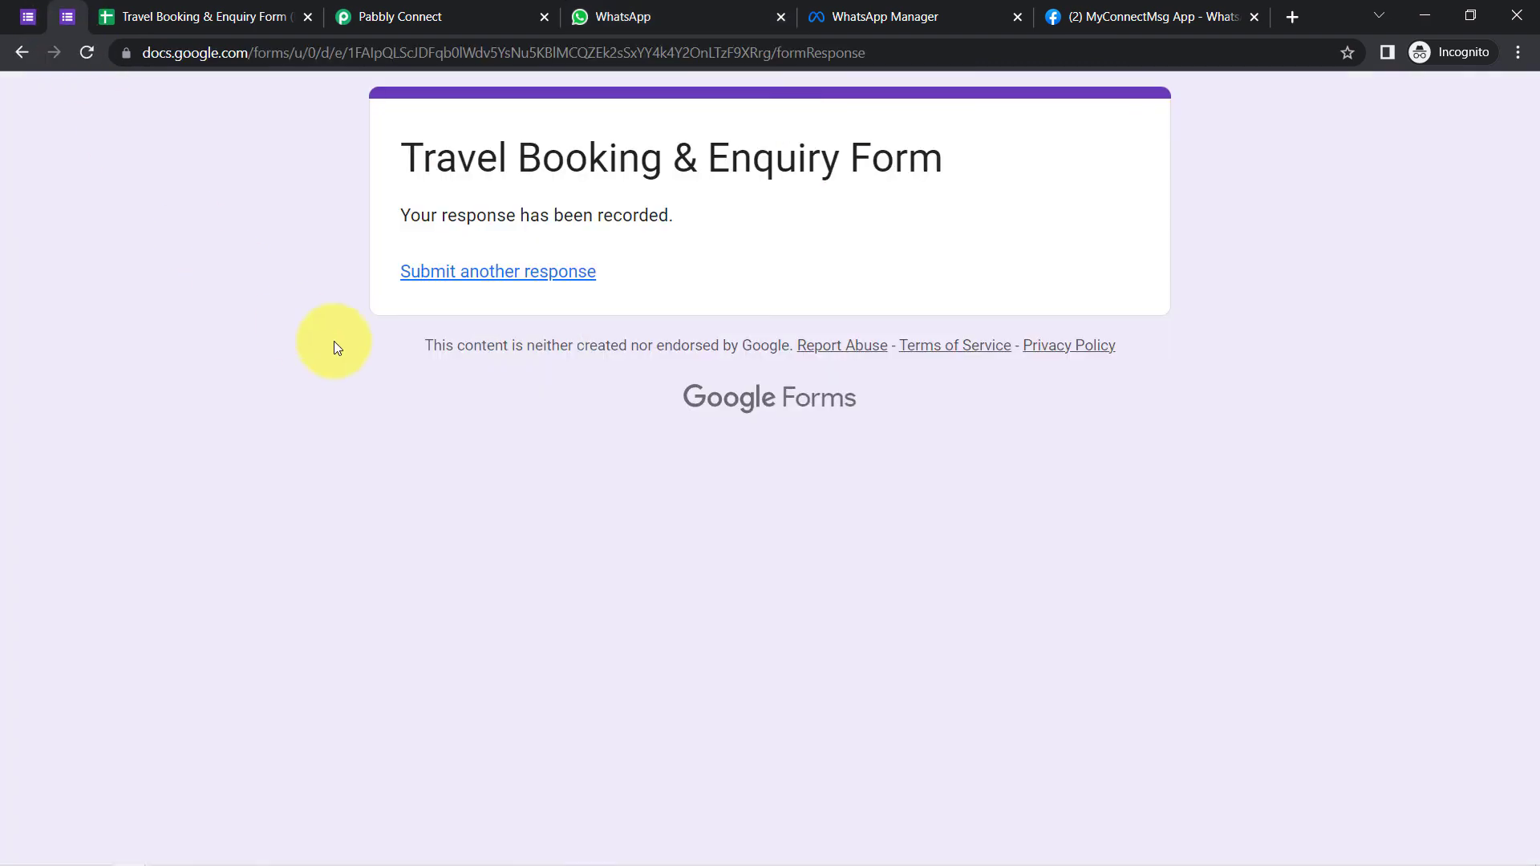
pyautogui.moveTo(590, 157); pyautogui.dragTo(758, 236)
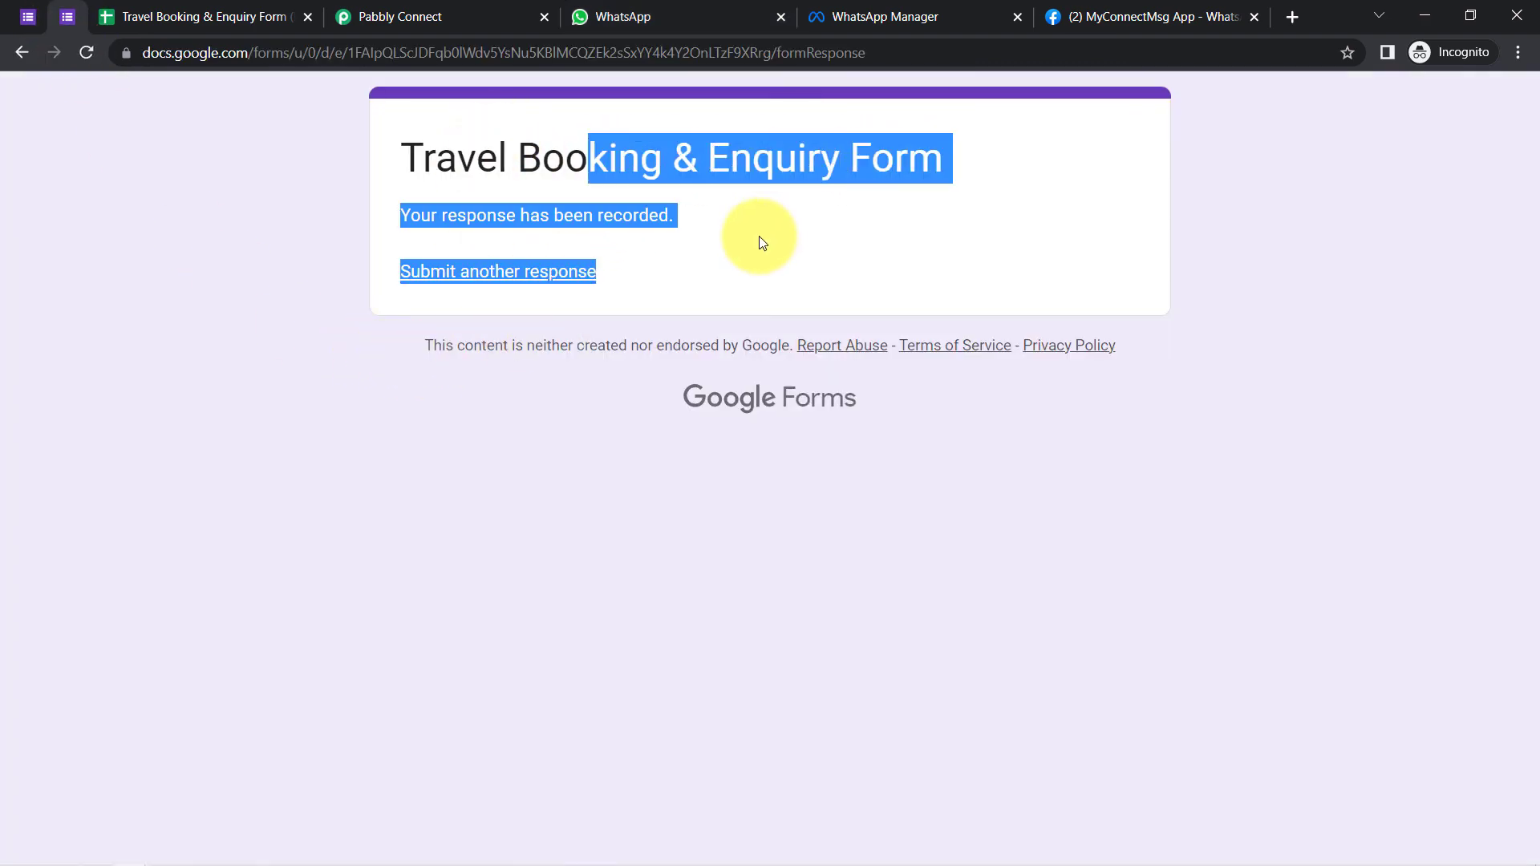
pyautogui.click(746, 163)
pyautogui.moveTo(746, 162); pyautogui.dragTo(762, 243)
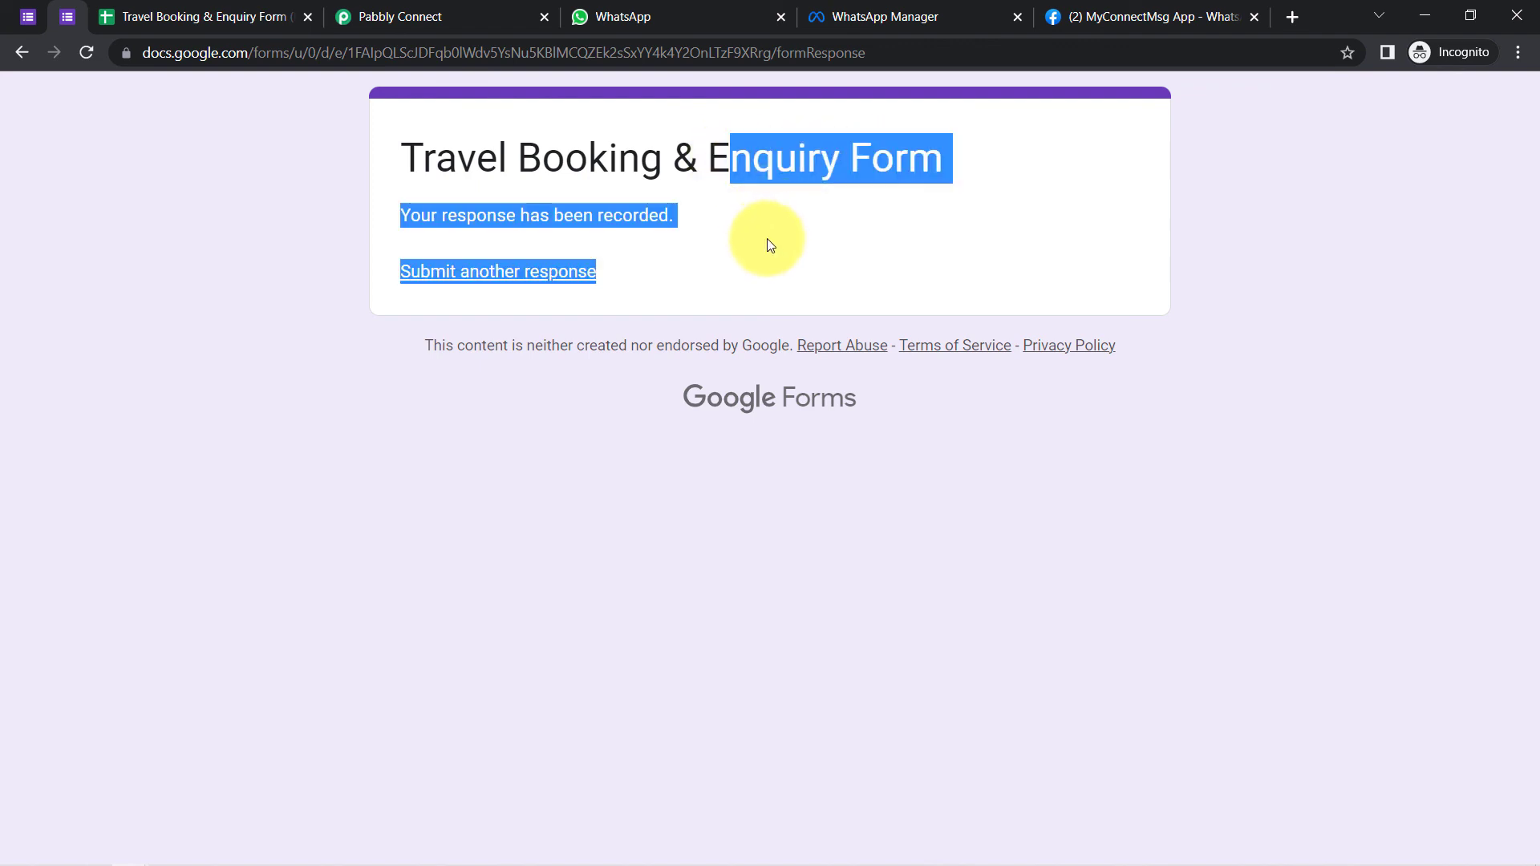
pyautogui.click(763, 174)
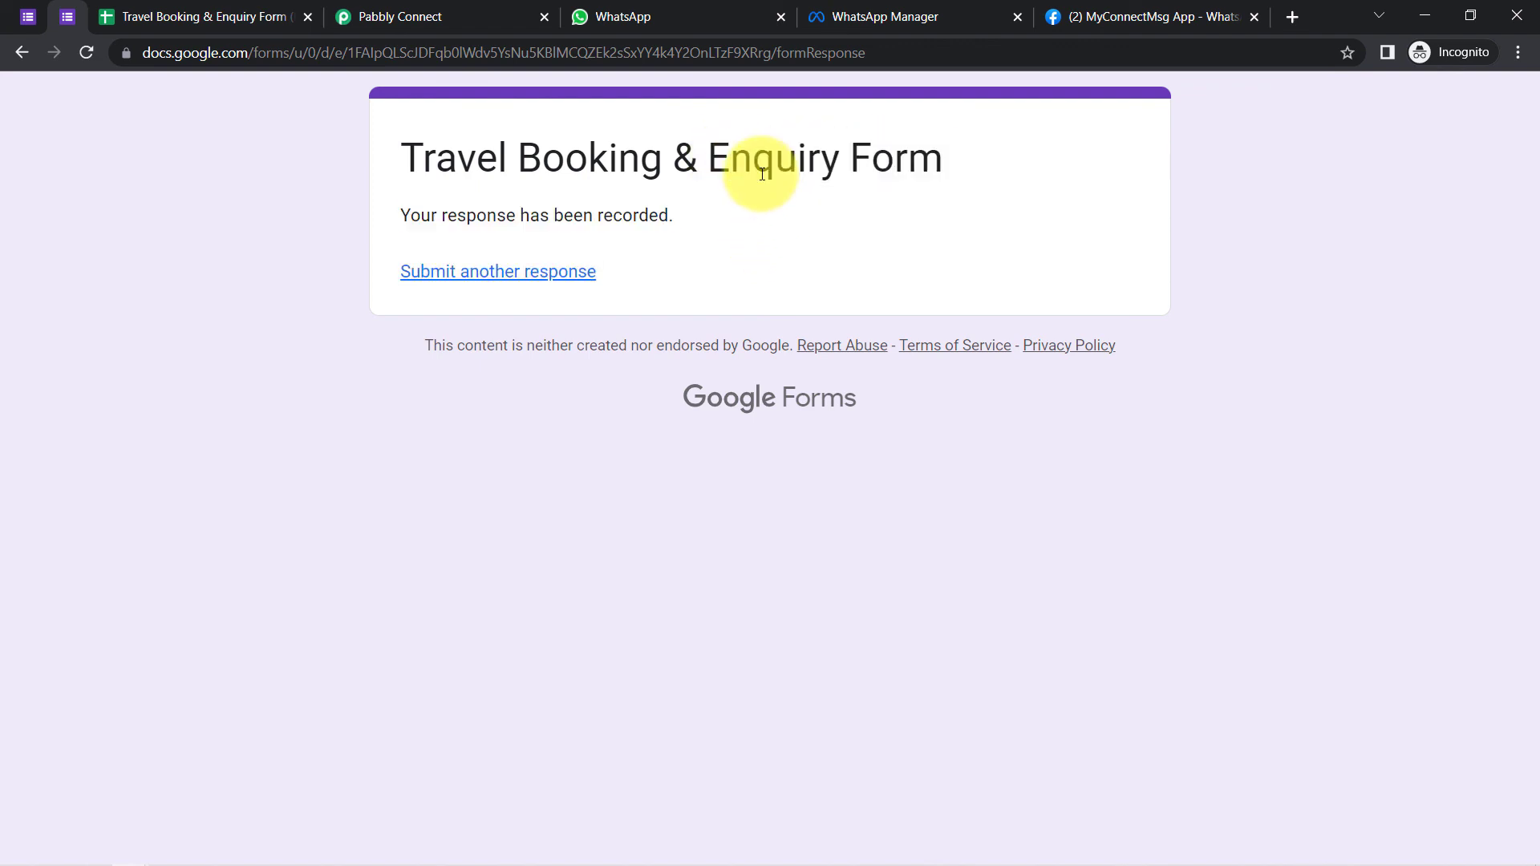
pyautogui.click(507, 14)
pyautogui.scroll(3, 1277, 406)
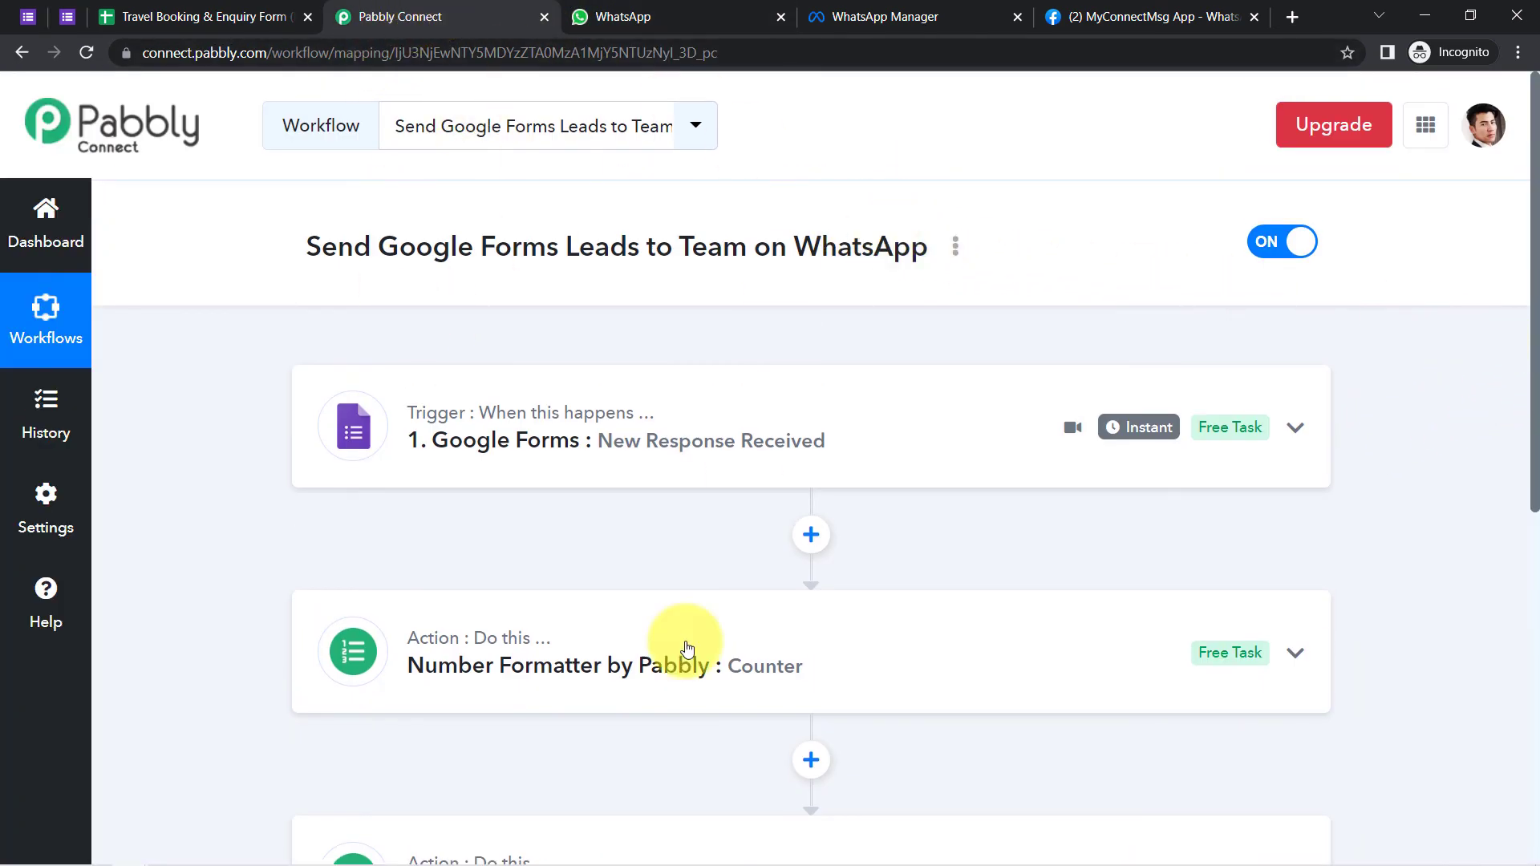
pyautogui.scroll(-1, 527, 531)
pyautogui.scroll(-1, 538, 549)
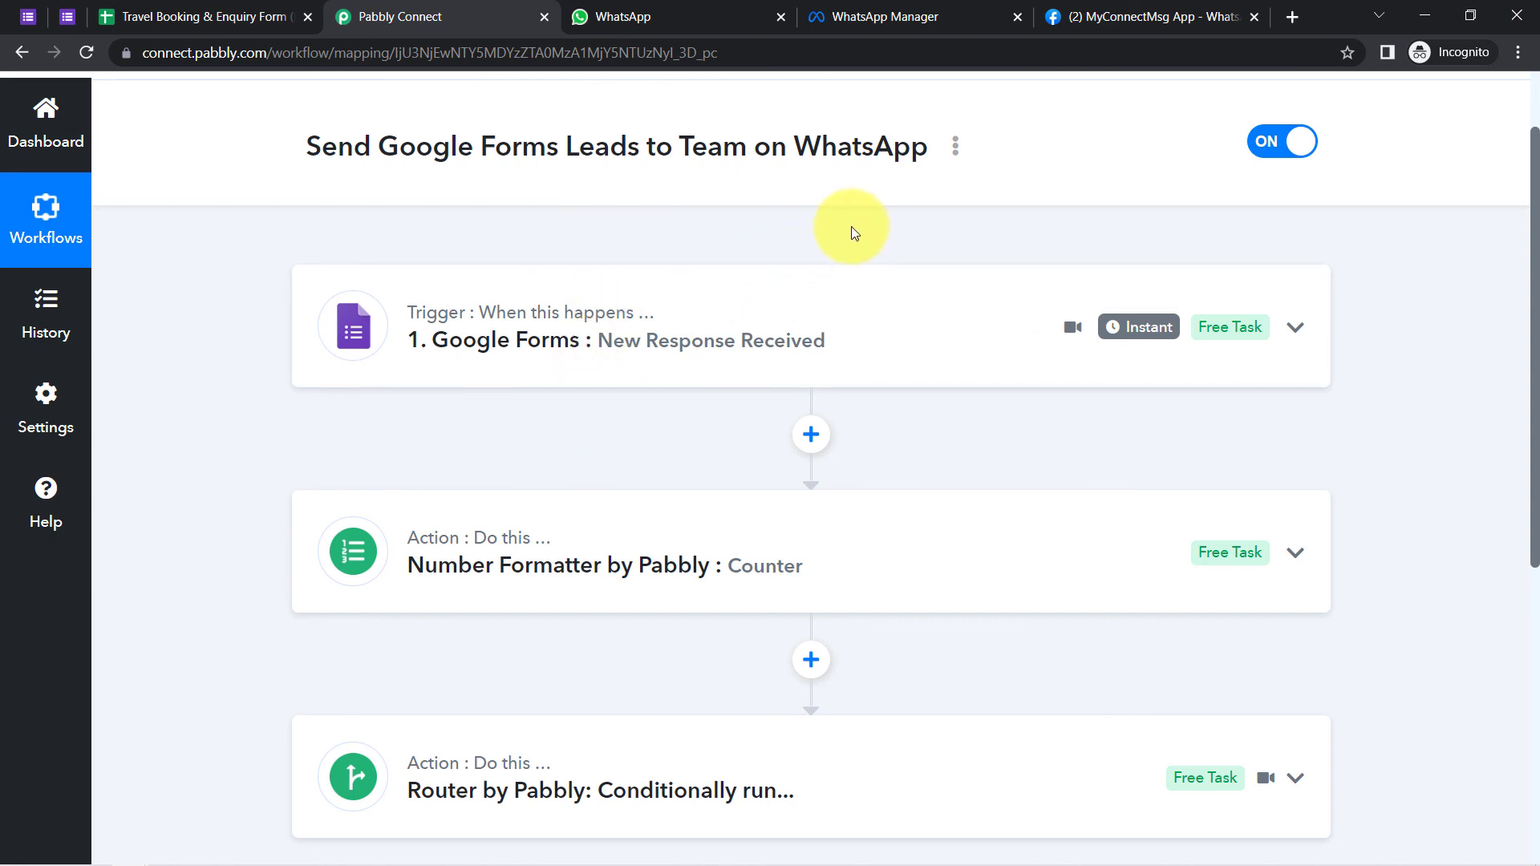
pyautogui.scroll(-1, 1534, 303)
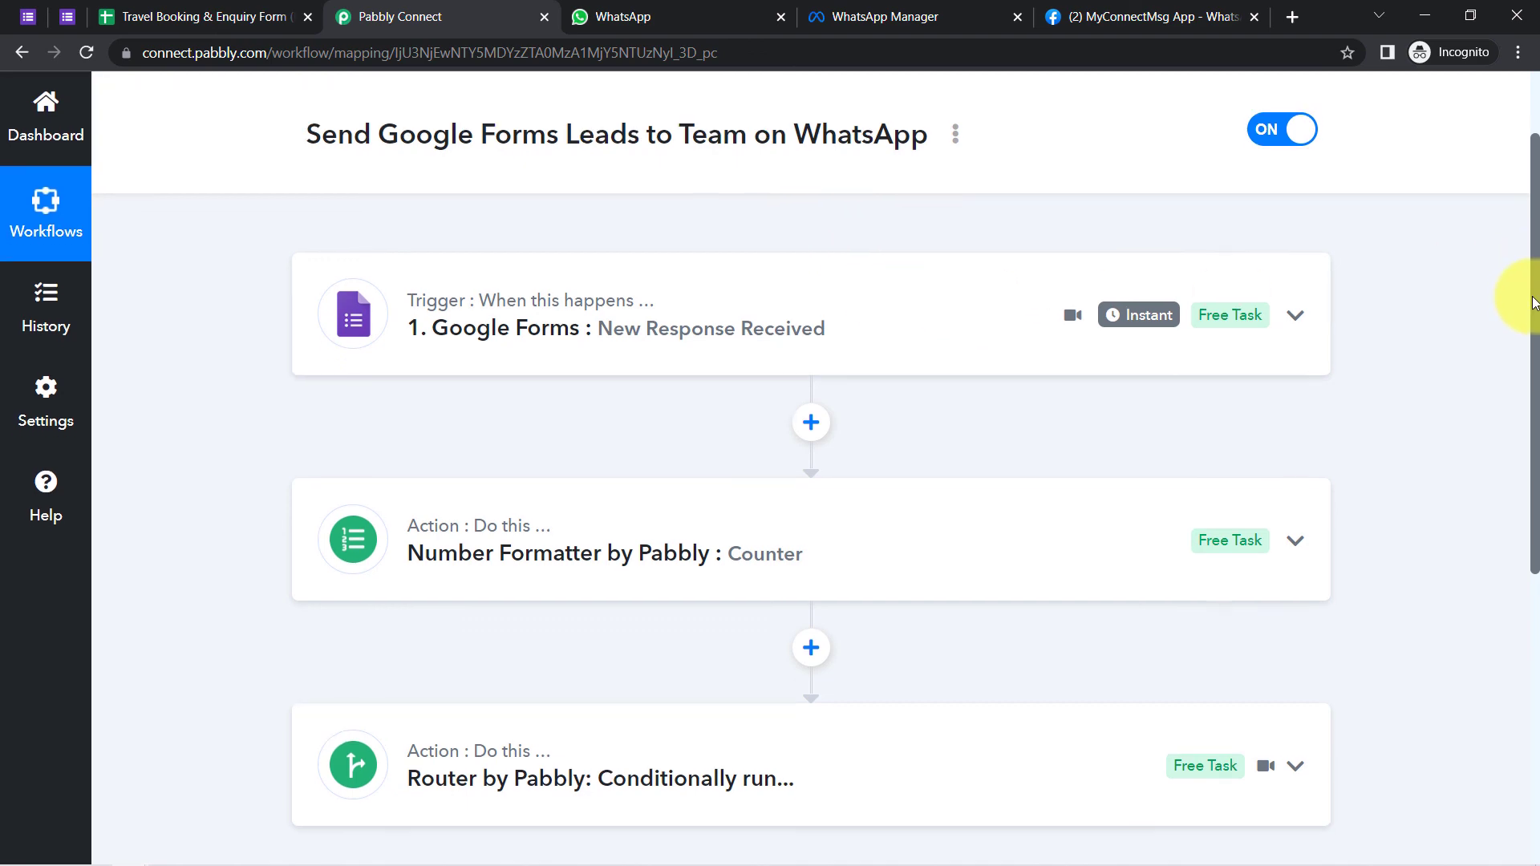
pyautogui.scroll(-2, 1534, 303)
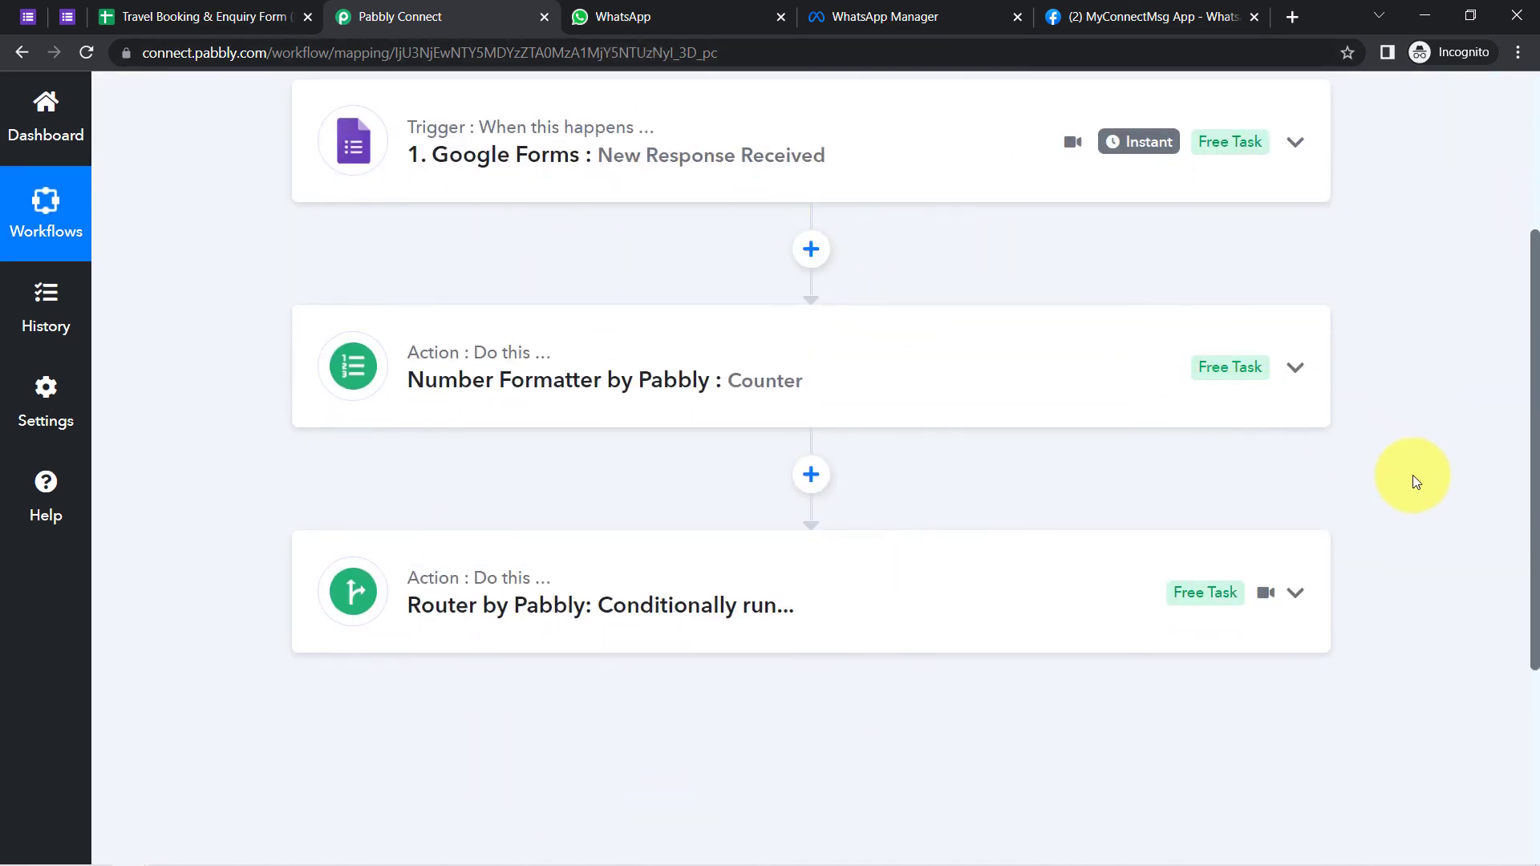
# Open the share link for the Send Google Forms Leads to Team on WhatsApp workflow and select the link's text
pyautogui.moveTo(1535, 547); pyautogui.dragTo(1513, 388)
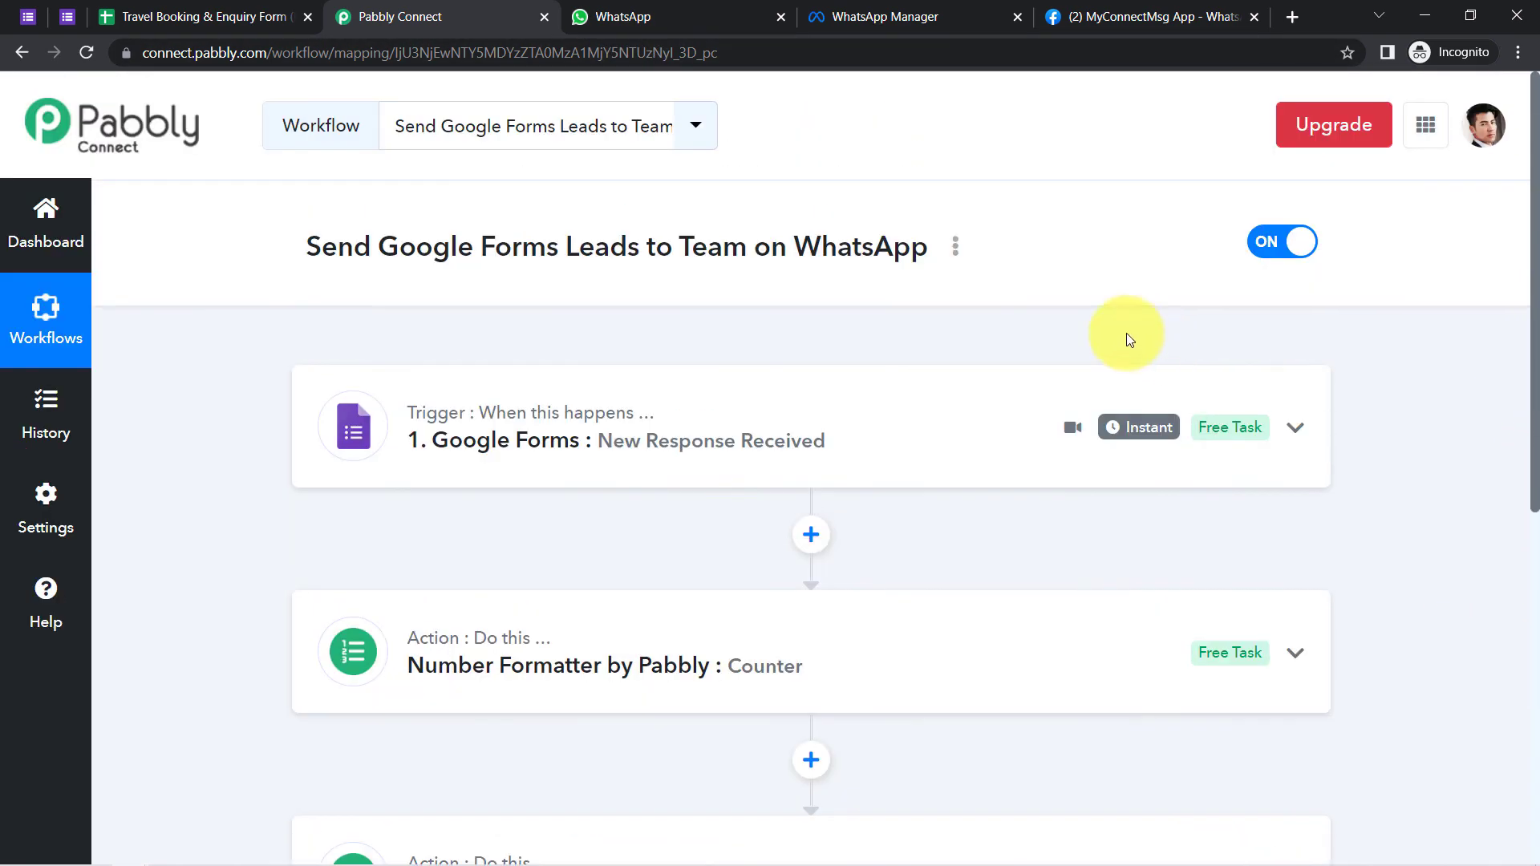
pyautogui.click(957, 247)
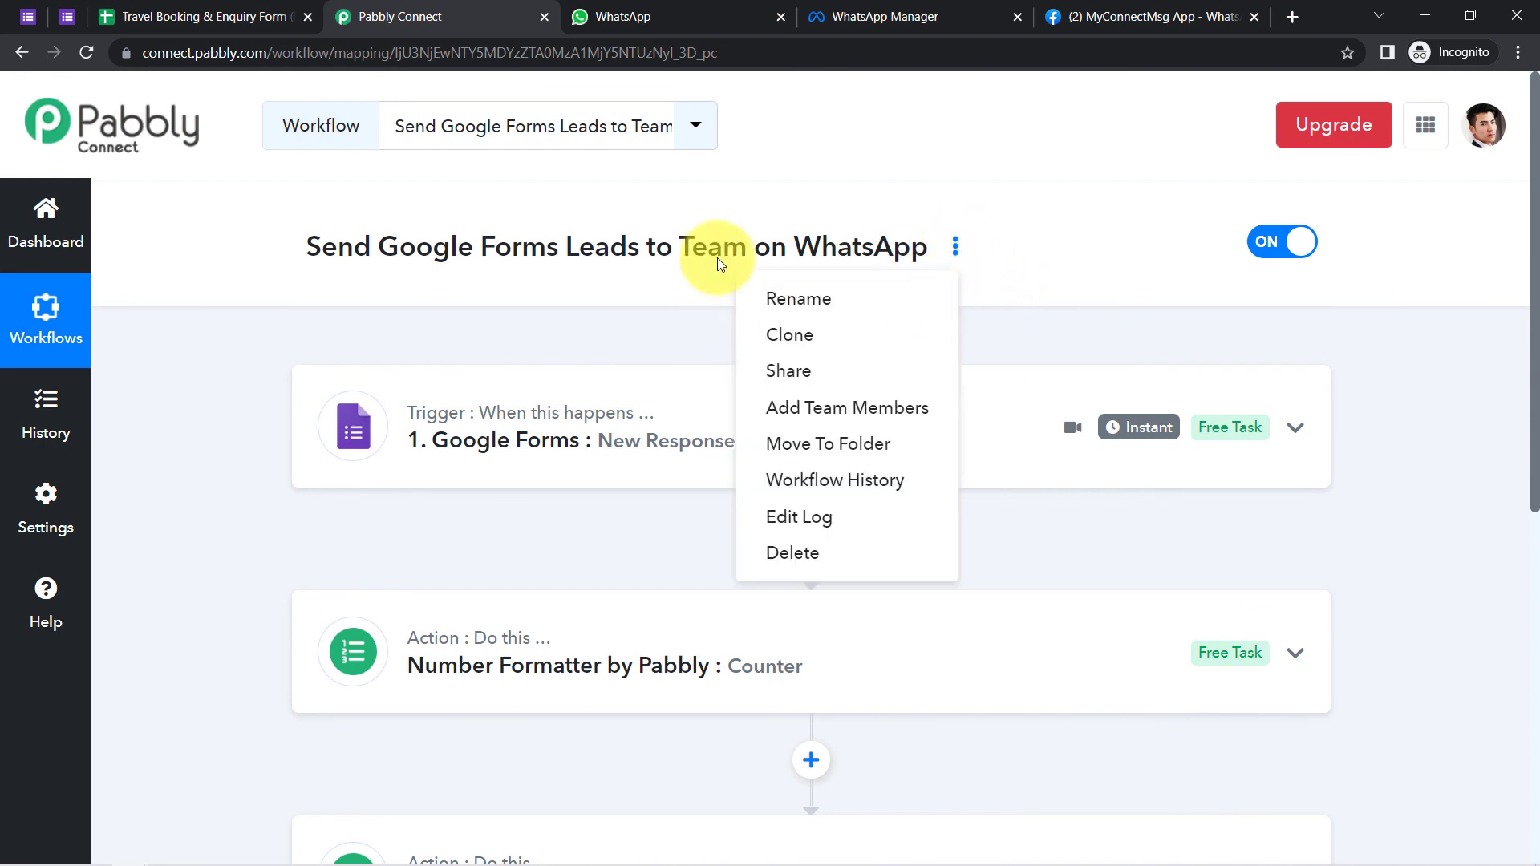
pyautogui.click(796, 379)
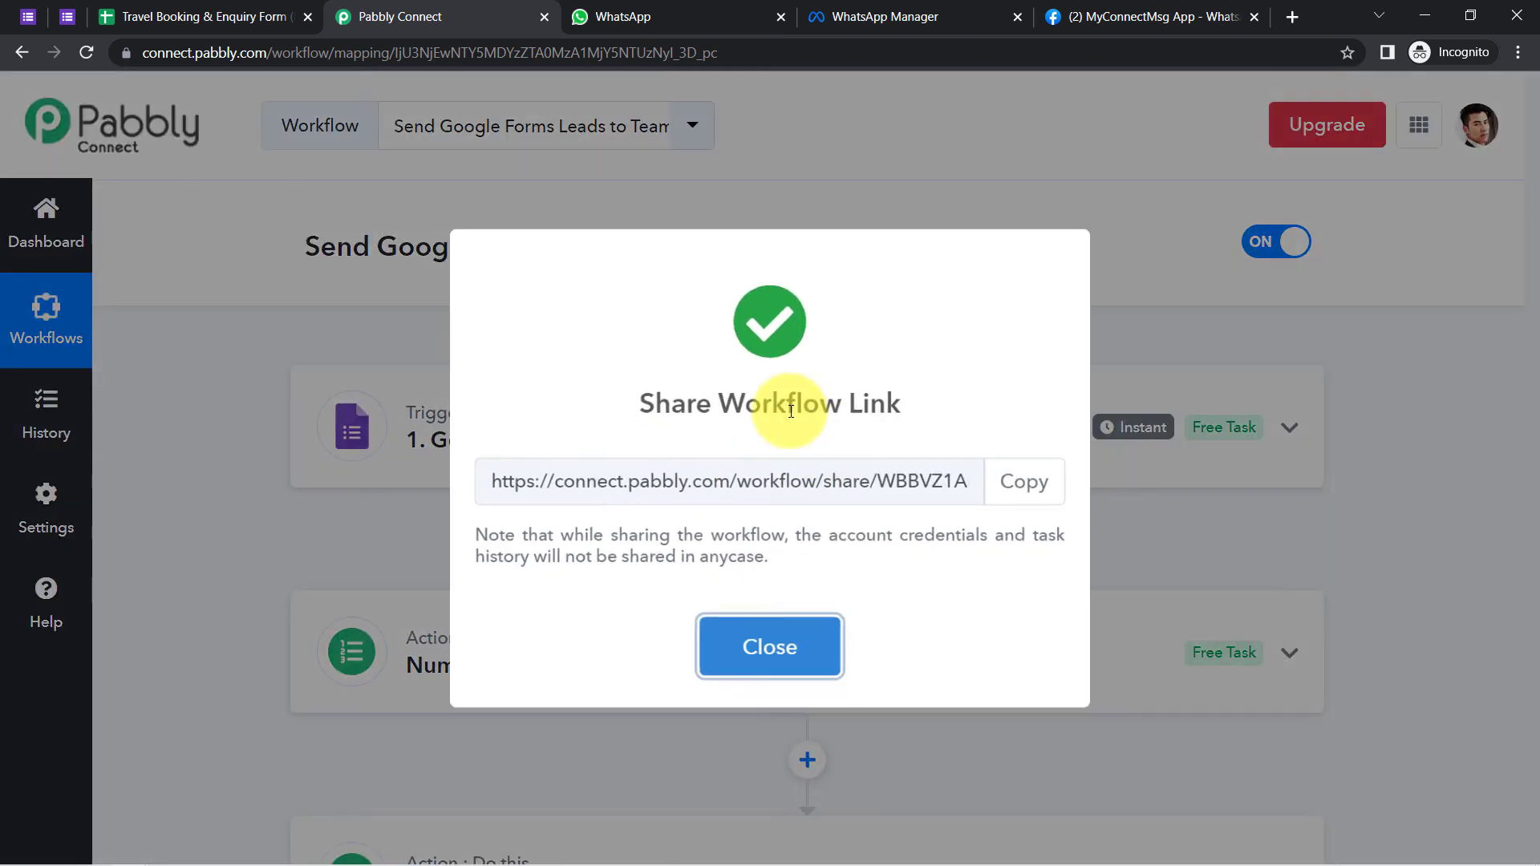
pyautogui.moveTo(571, 493); pyautogui.dragTo(966, 491)
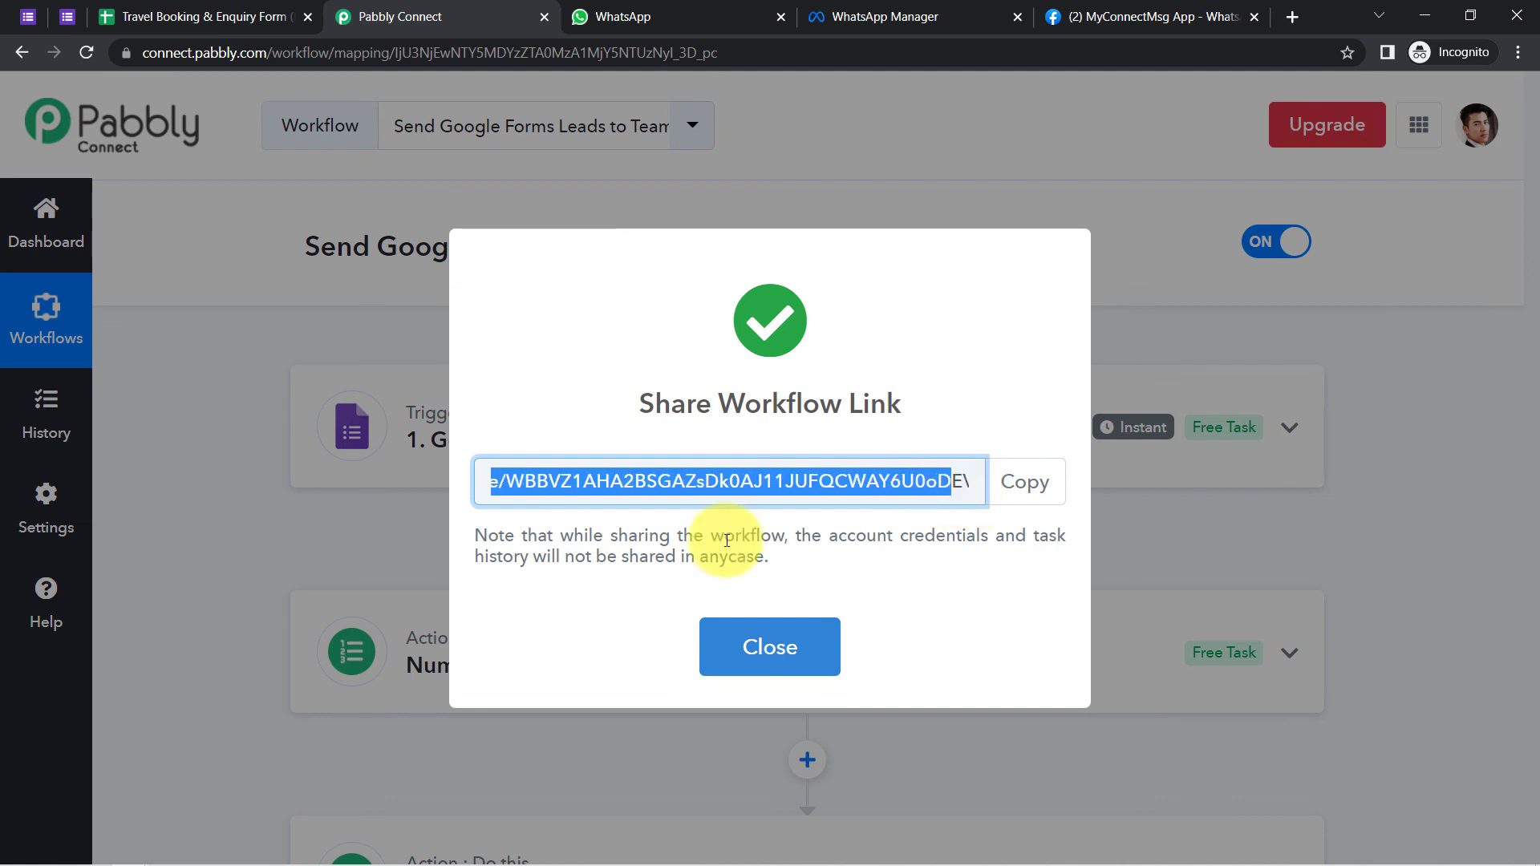